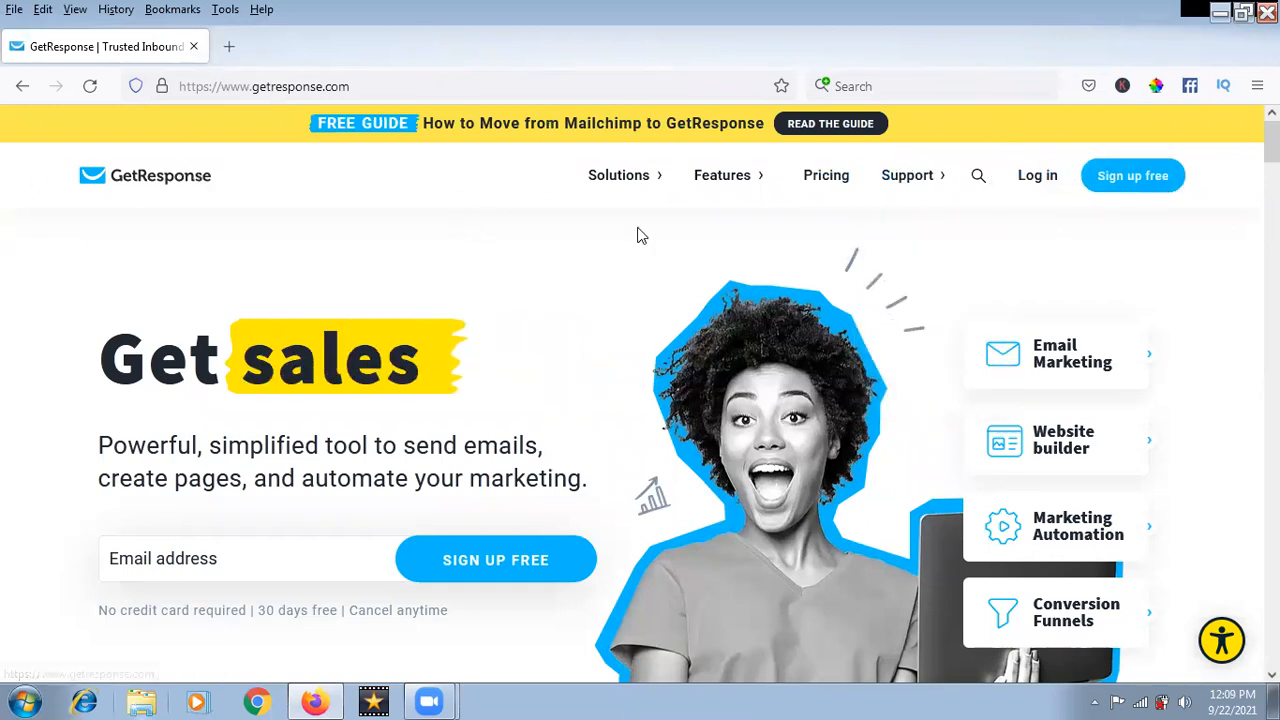
# Scroll the GetResponse home page, view the free trial sign-up page, then return home.
pyautogui.scroll(-5, 1150, 470)
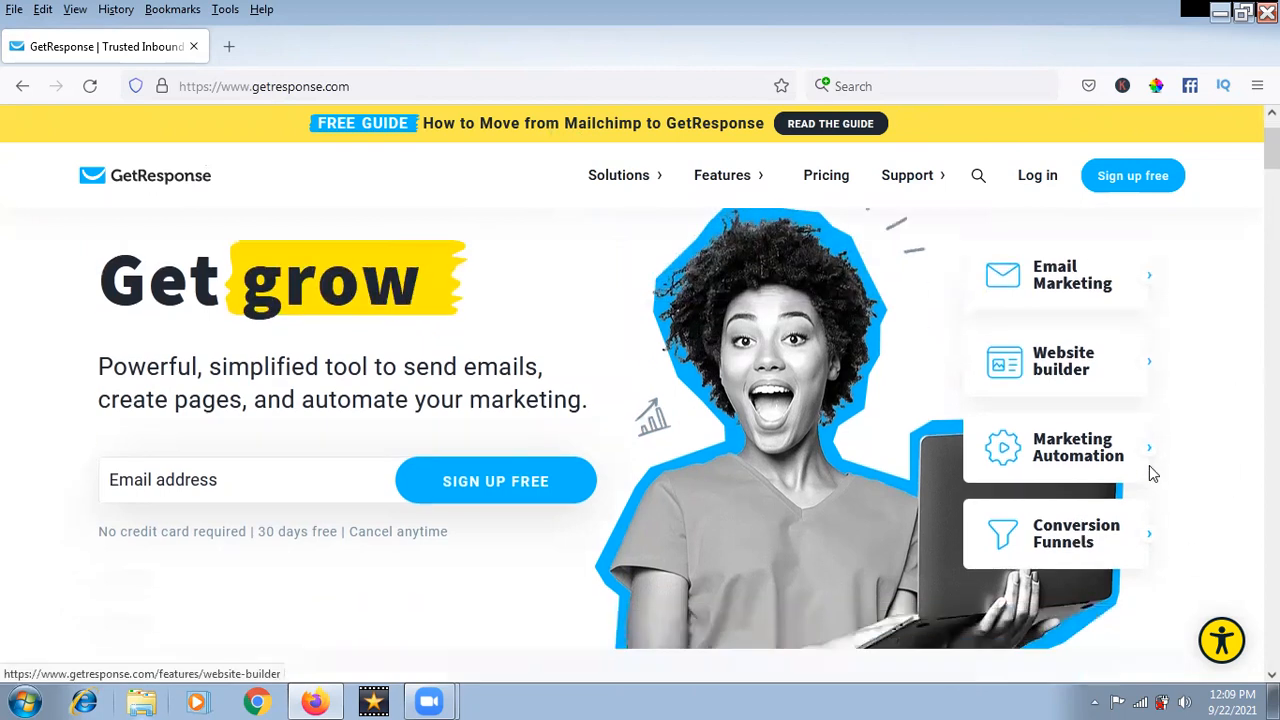
pyautogui.scroll(5, 1150, 470)
pyautogui.scroll(1, 1150, 470)
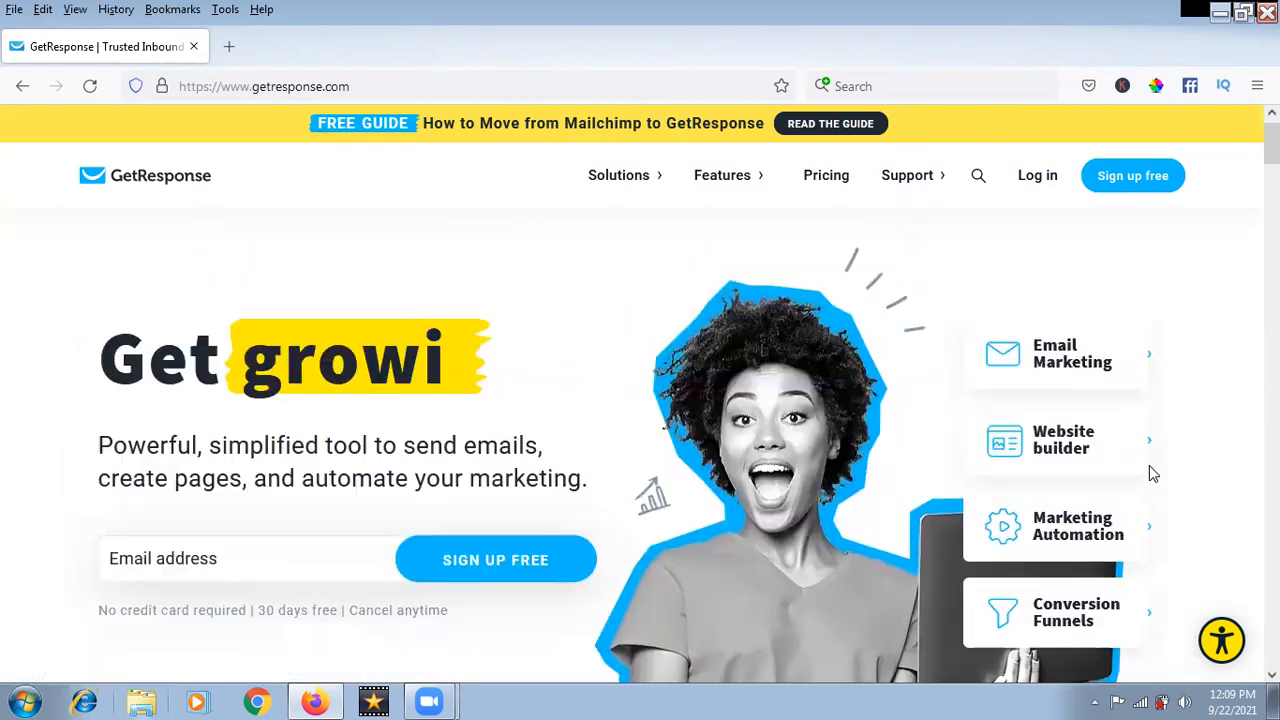
pyautogui.click(1118, 181)
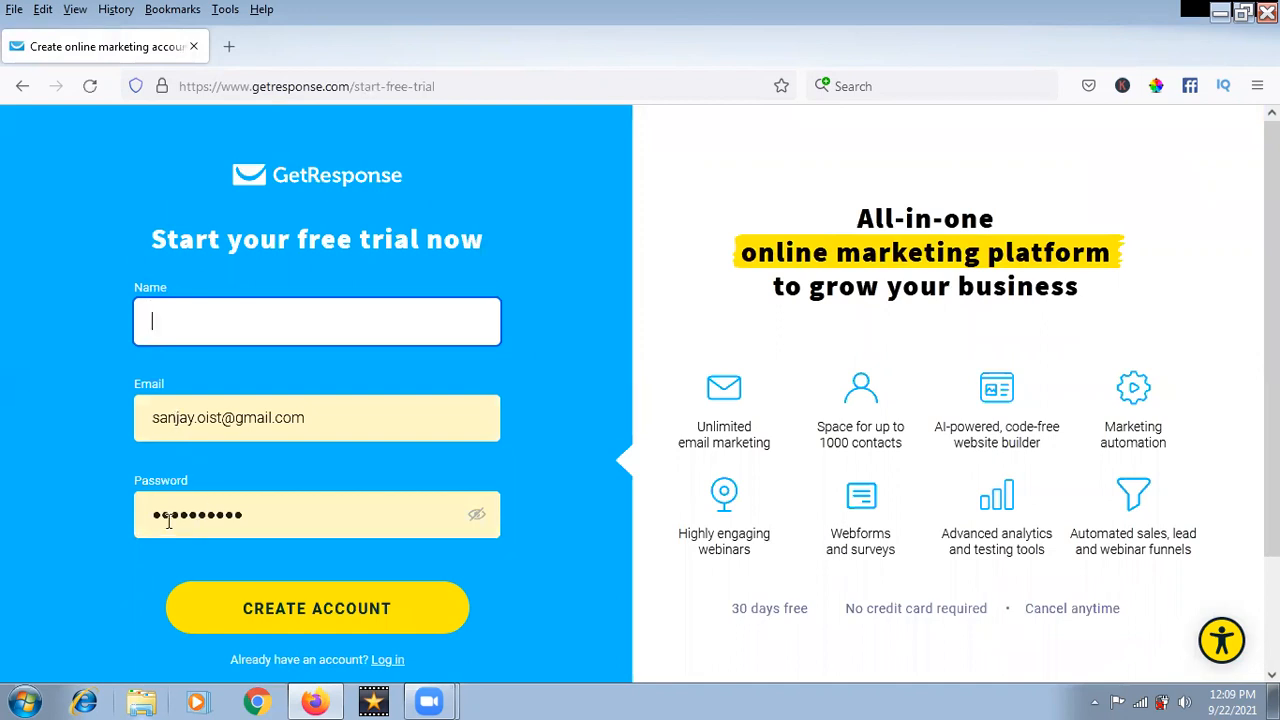
pyautogui.click(20, 88)
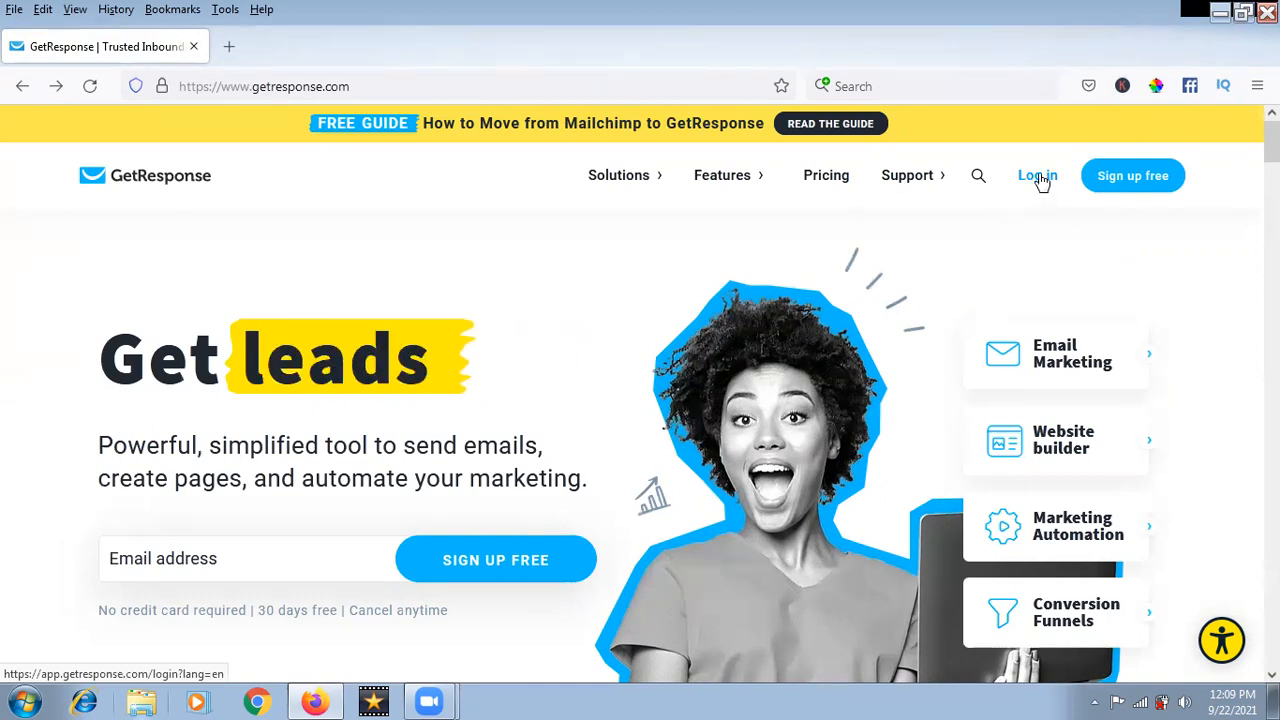
# Log in with the saved credentials, continuing past the Kaspersky security warning.
pyautogui.click(1038, 177)
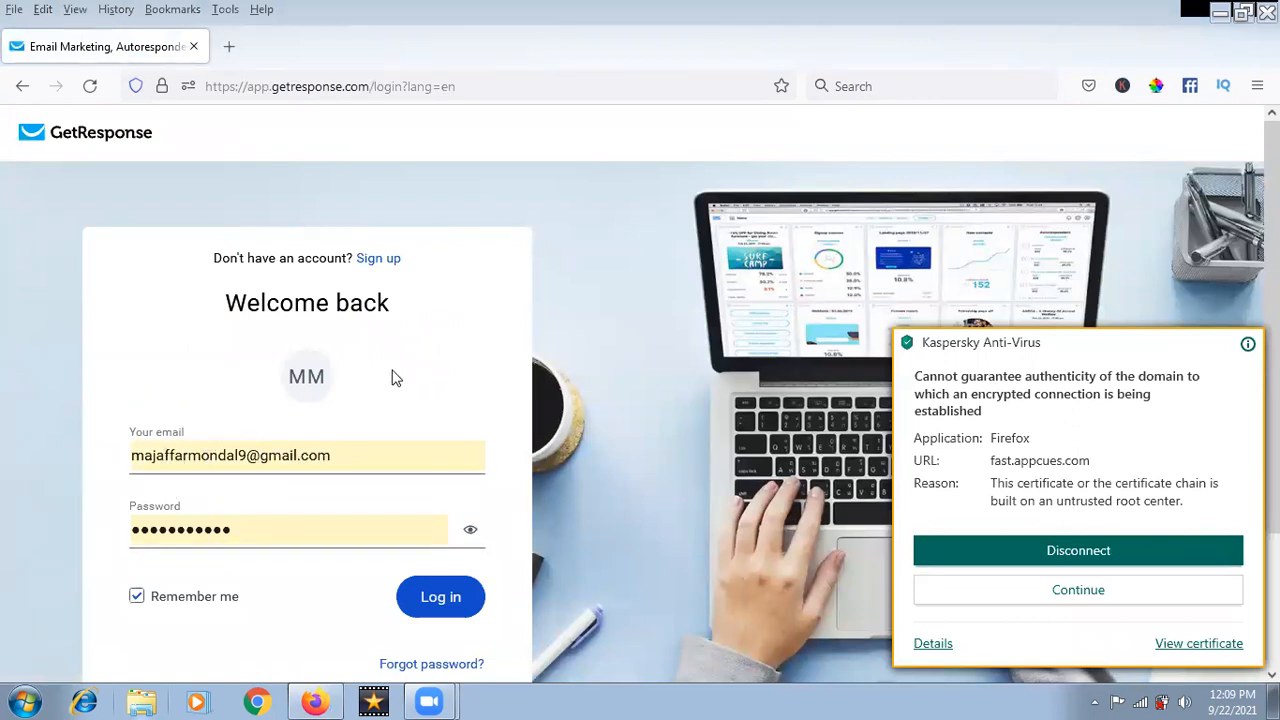
pyautogui.click(1086, 594)
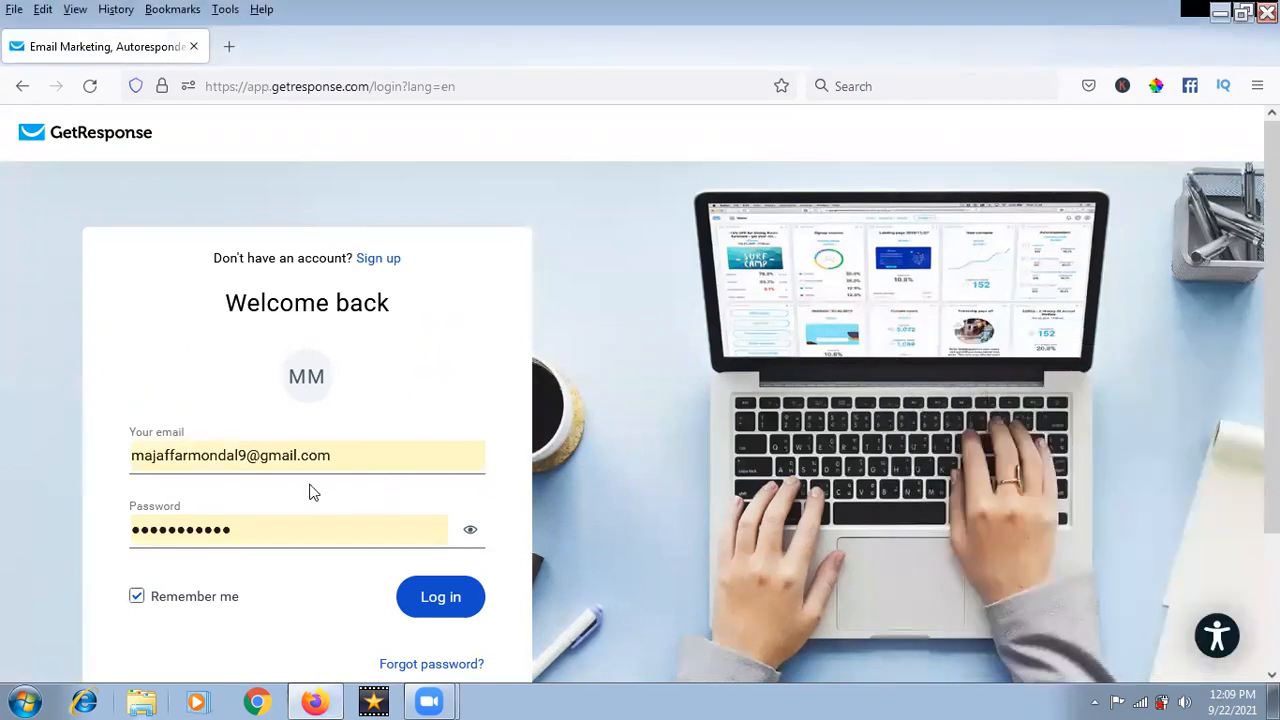
pyautogui.click(440, 606)
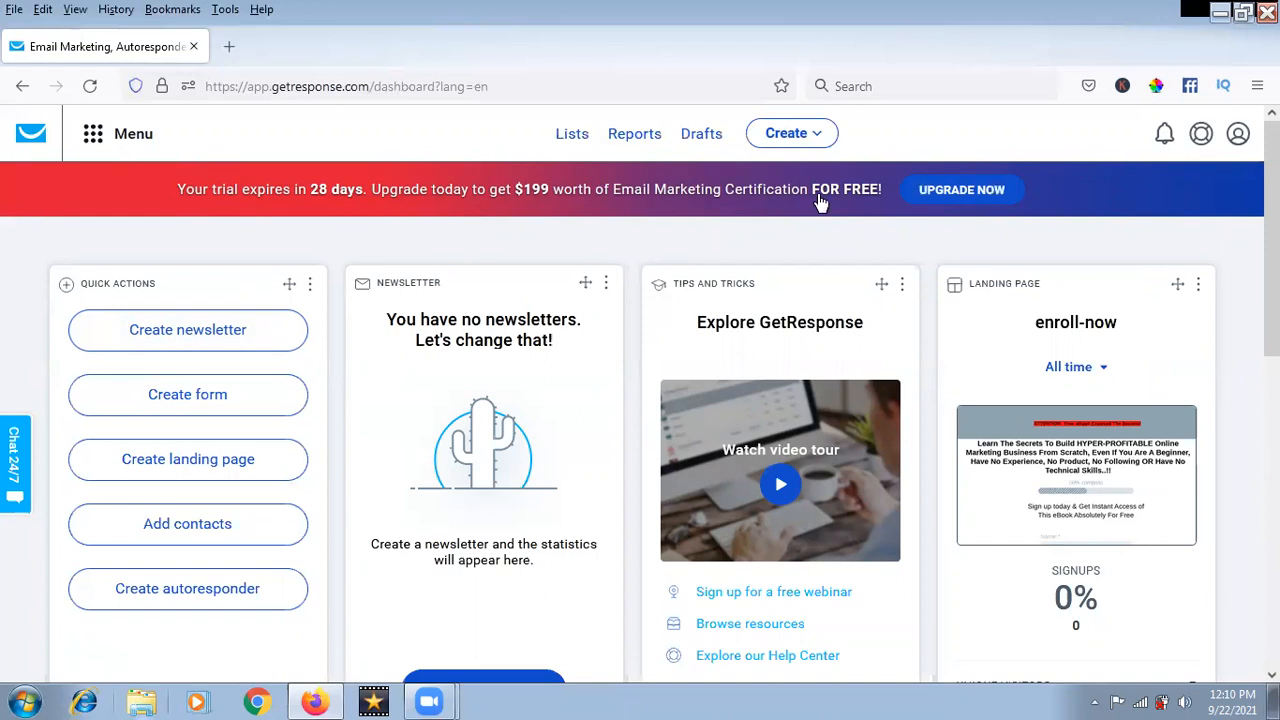
# Open Manage account from the account menu to view Account details.
pyautogui.click(1238, 136)
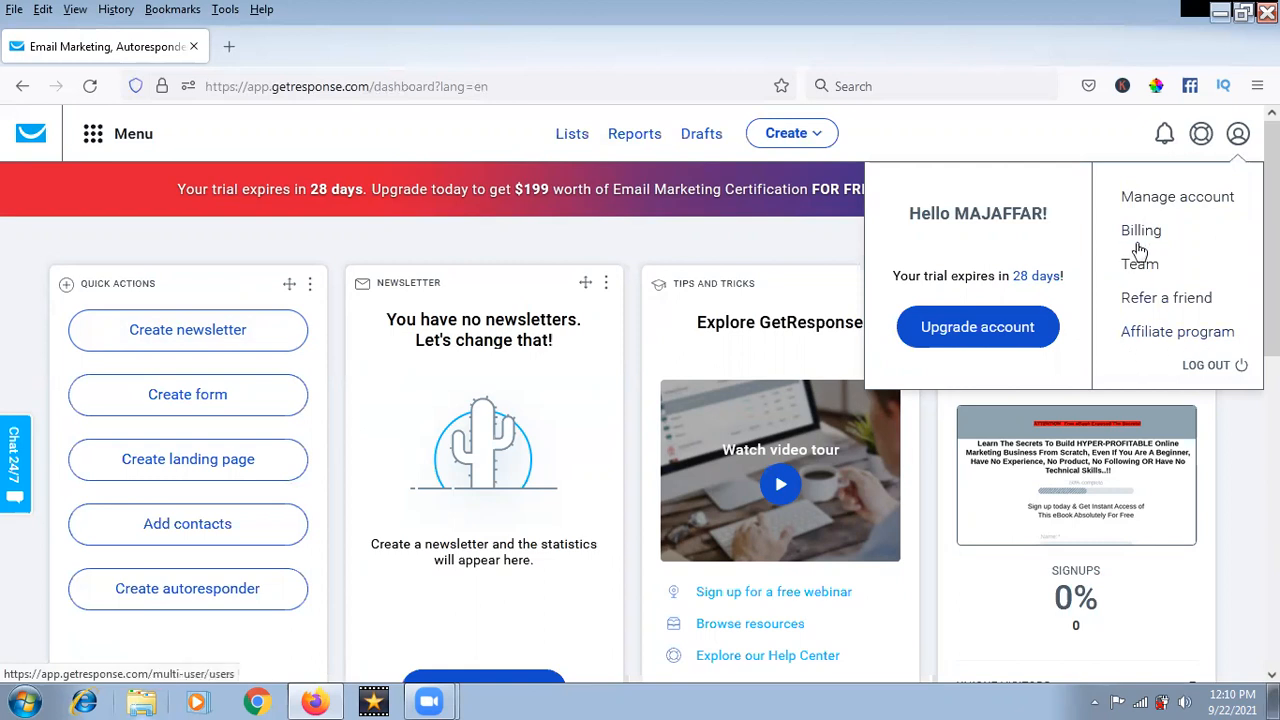
pyautogui.click(1182, 200)
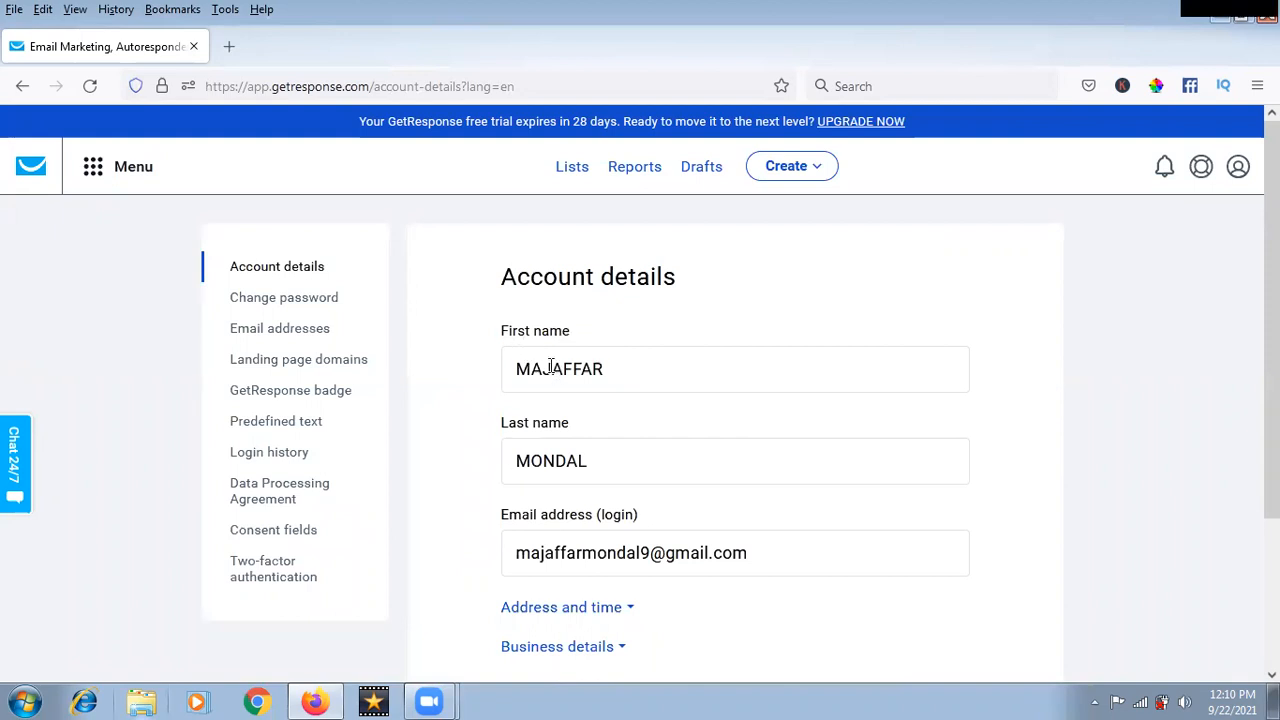
pyautogui.scroll(-3, 590, 438)
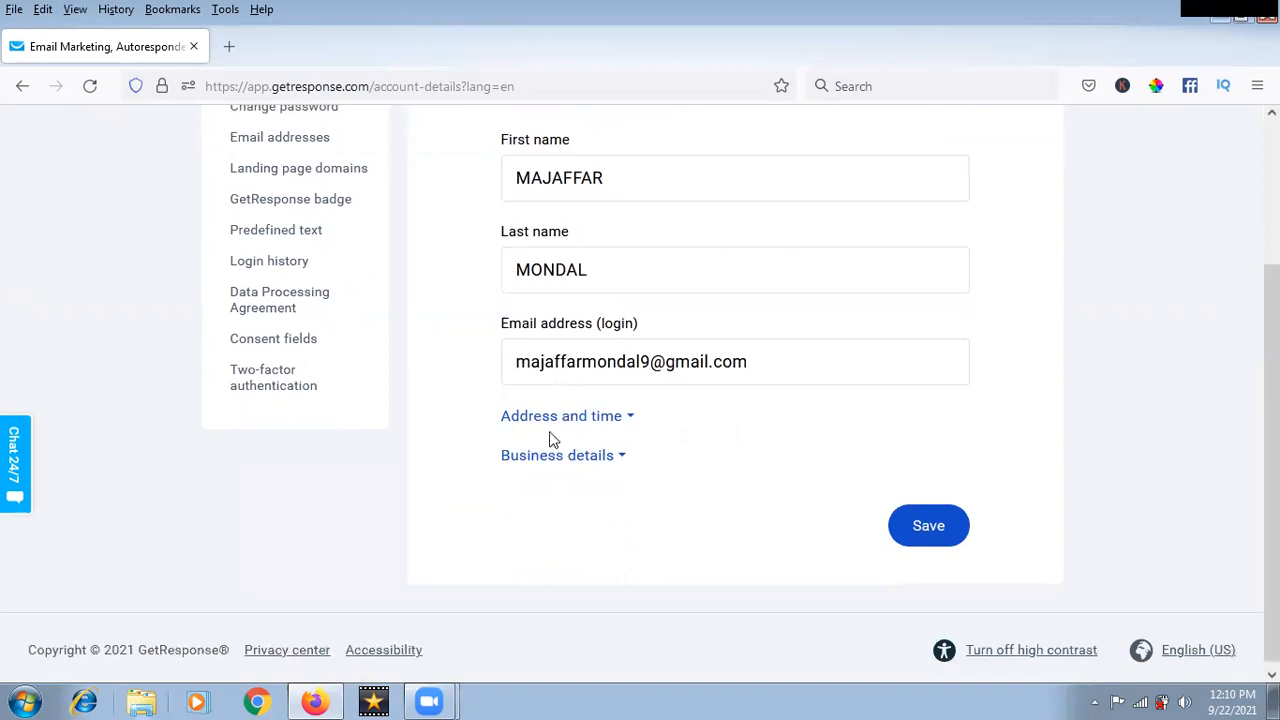
# Expand and collapse the Address and time and Business details sections, then return to the top.
pyautogui.click(630, 417)
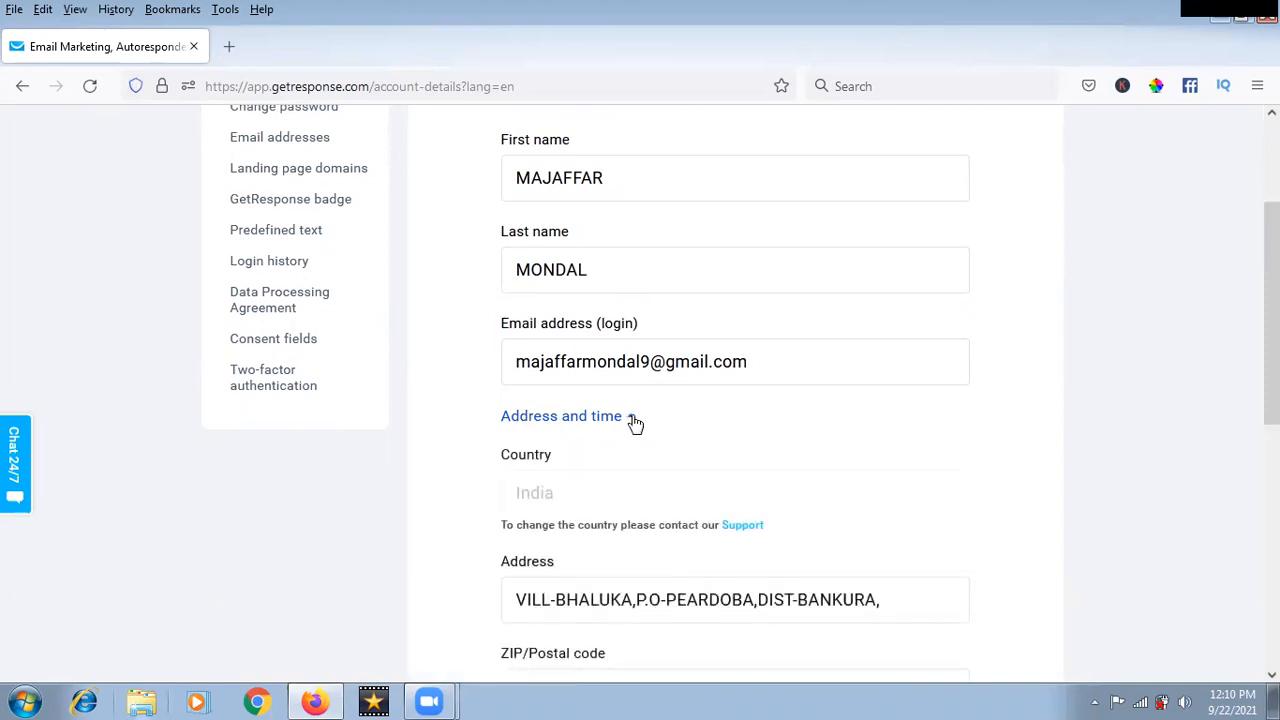
pyautogui.click(633, 422)
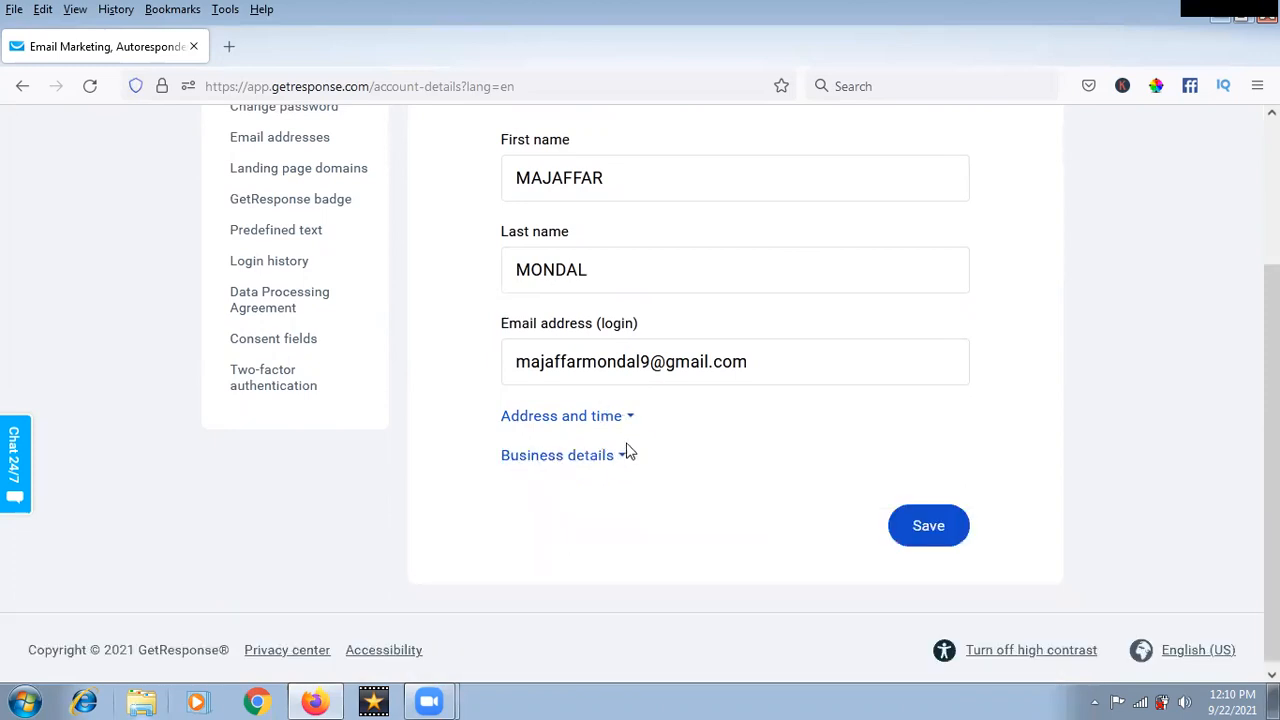
pyautogui.click(633, 422)
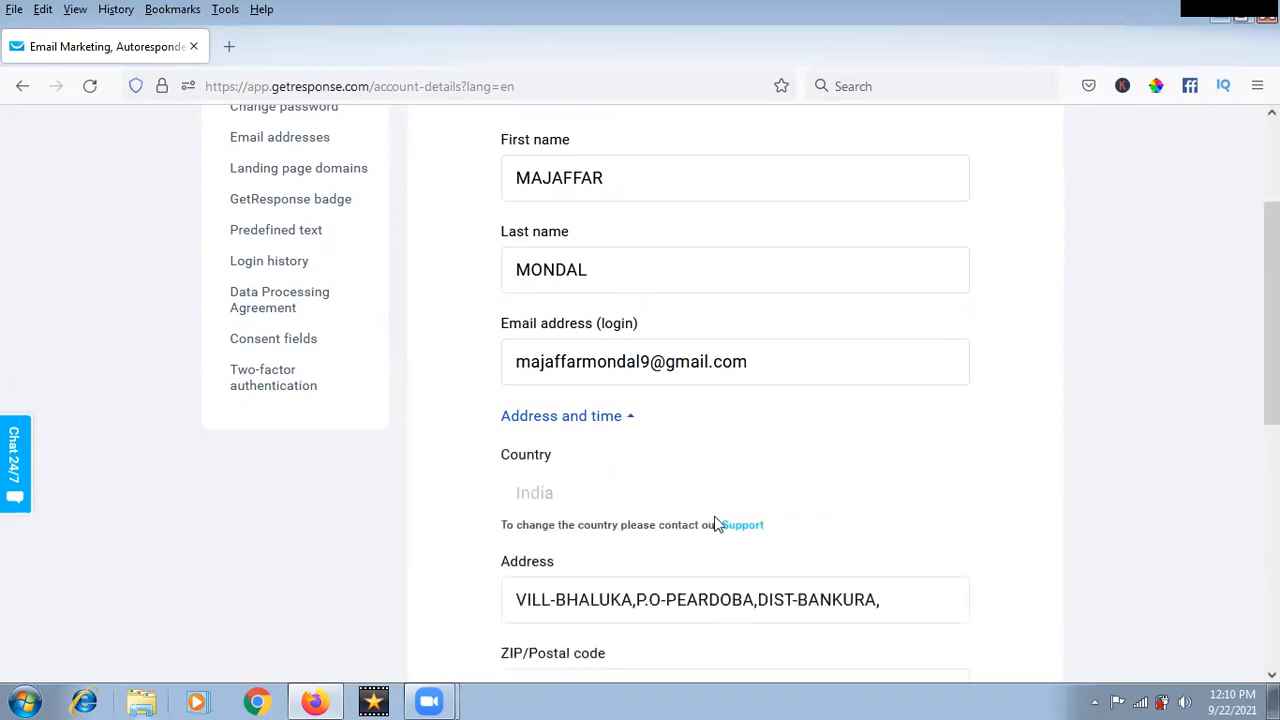
pyautogui.click(631, 422)
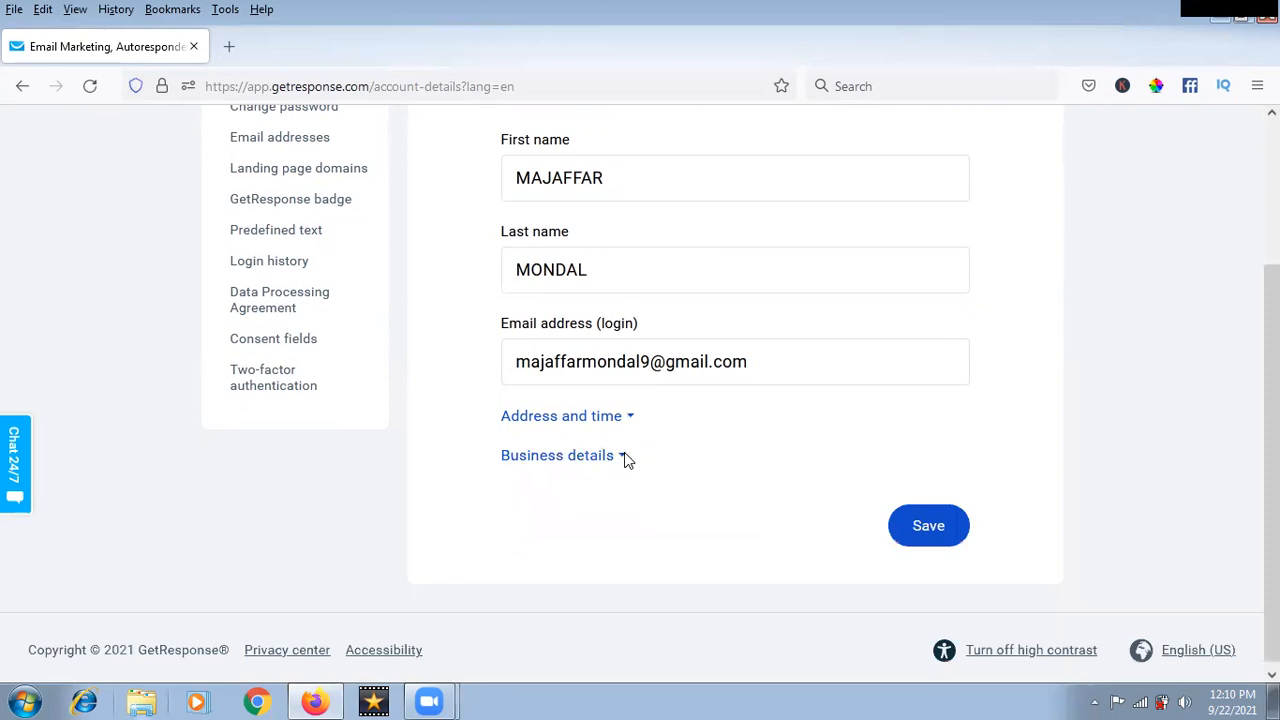
pyautogui.click(623, 458)
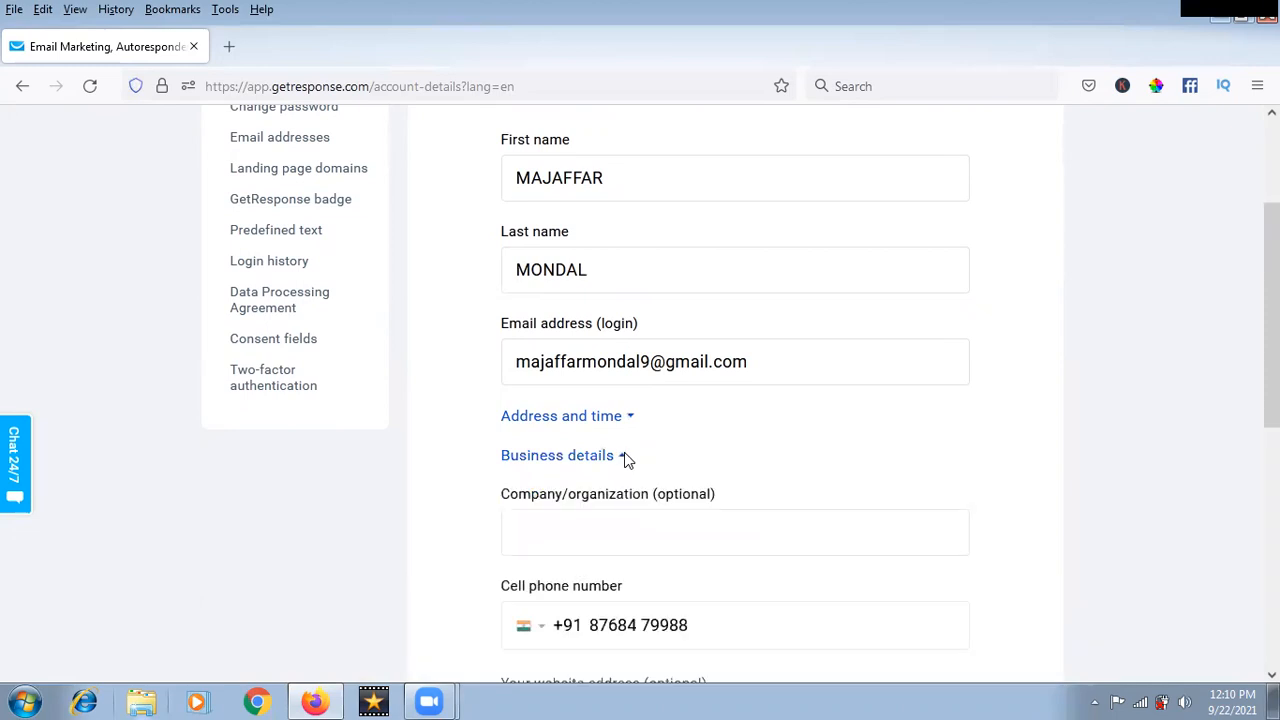
pyautogui.click(623, 458)
pyautogui.scroll(3, 578, 343)
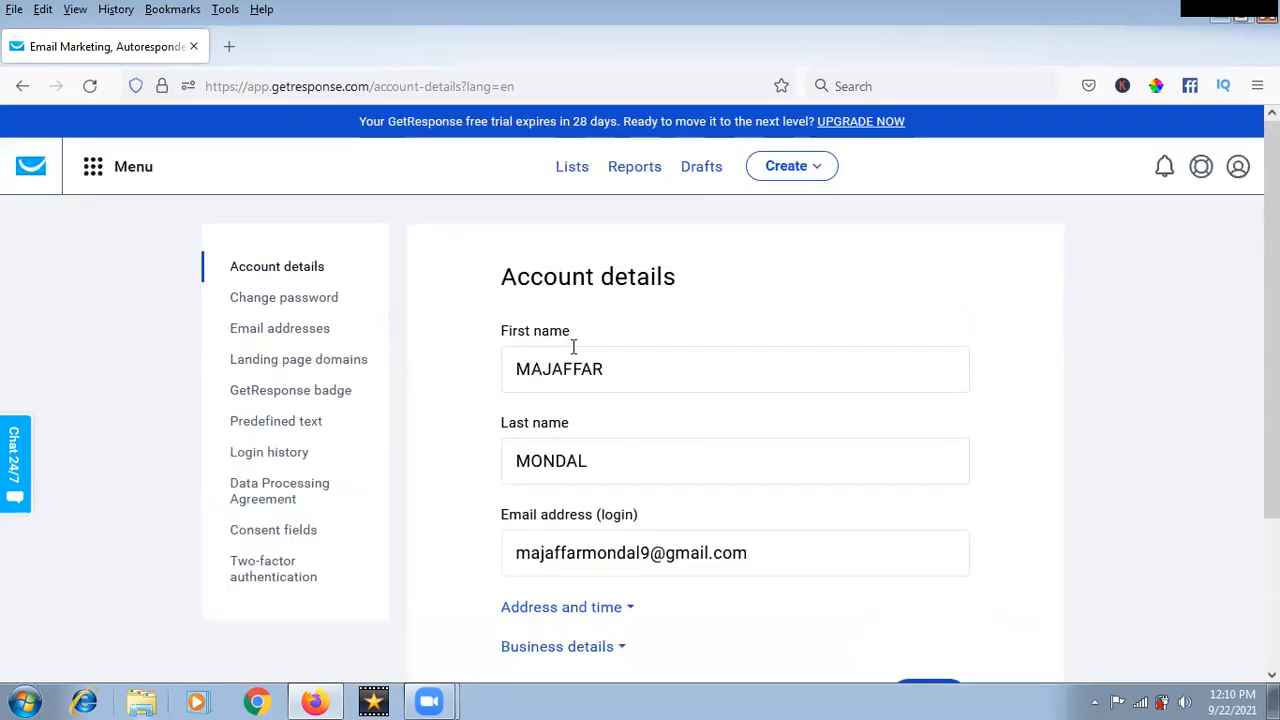
# Go to Change password, then Email addresses, in the account settings sidebar.
pyautogui.click(280, 305)
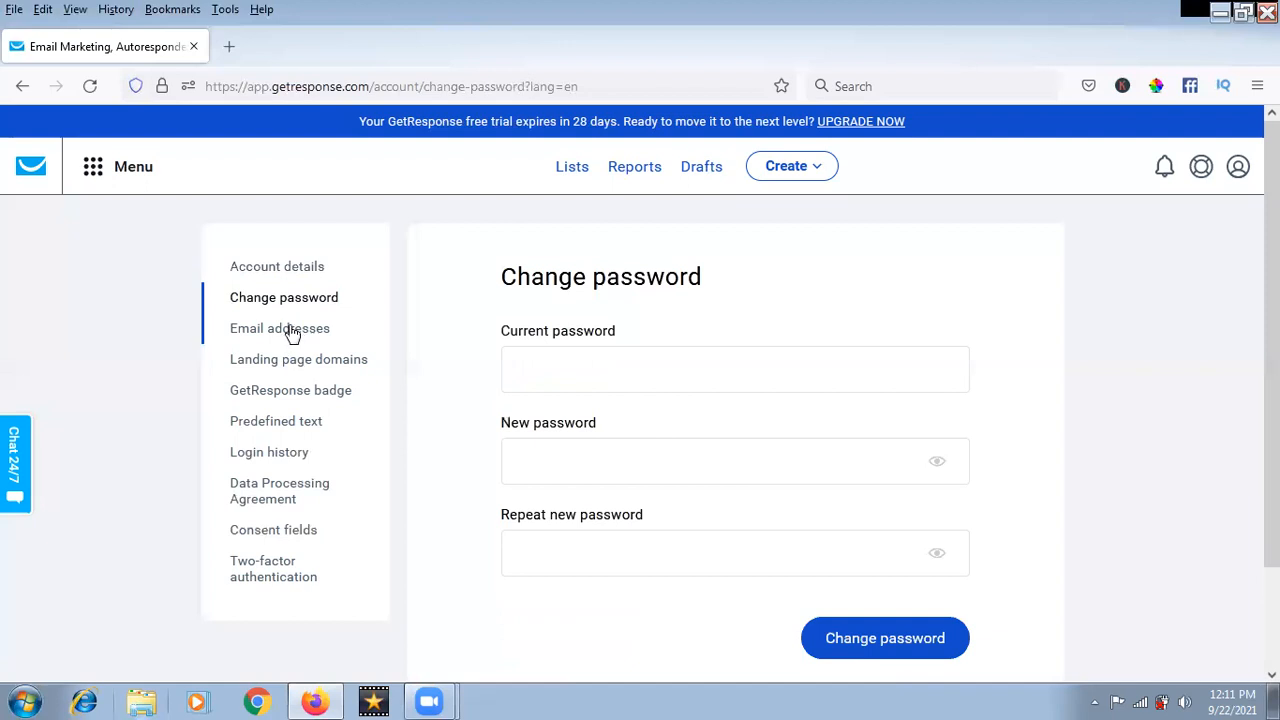
pyautogui.click(288, 332)
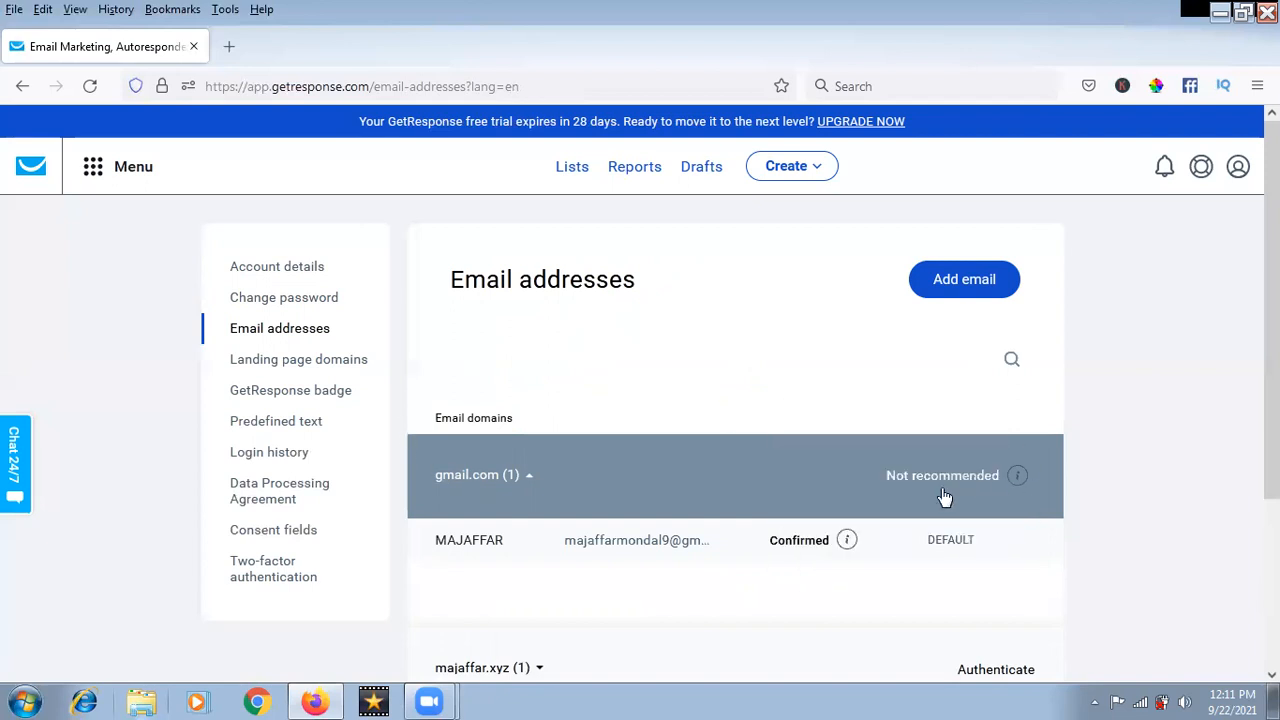
# Read the 'Not recommended' domain note, scroll the email addresses, and open a blank tab.
pyautogui.moveTo(1020, 481)
pyautogui.scroll(-2, 1117, 440)
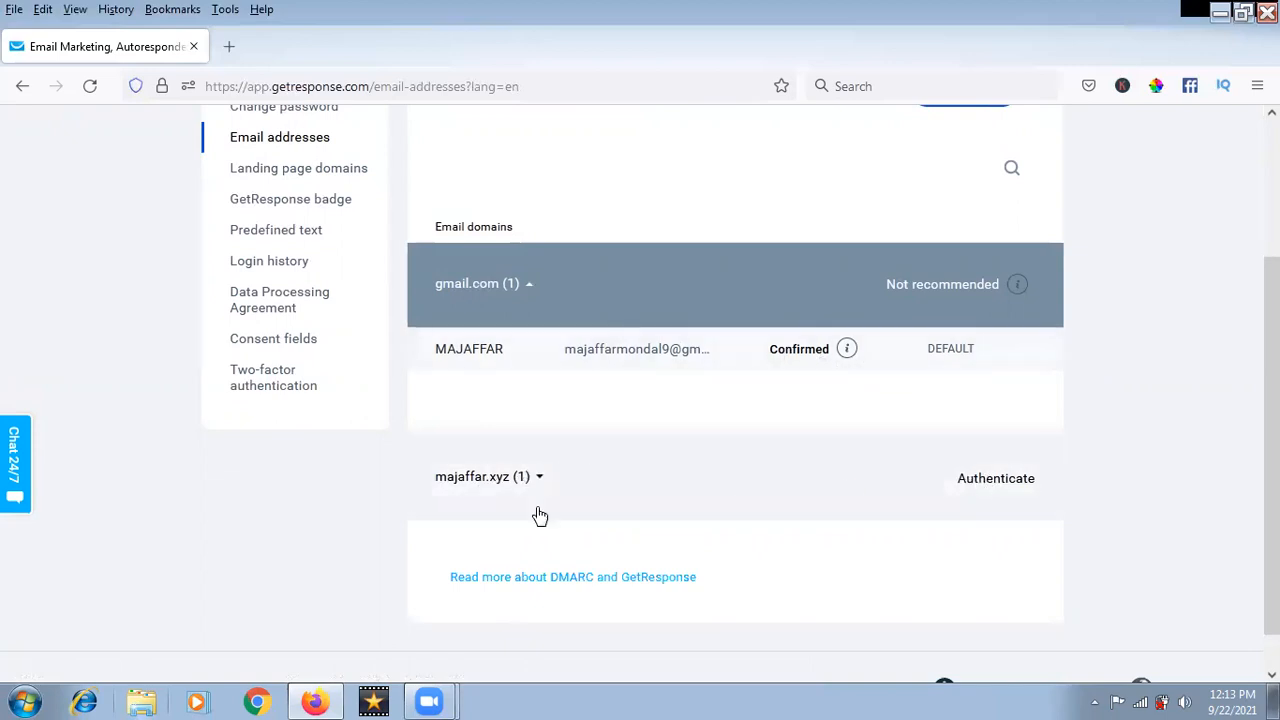
pyautogui.click(232, 47)
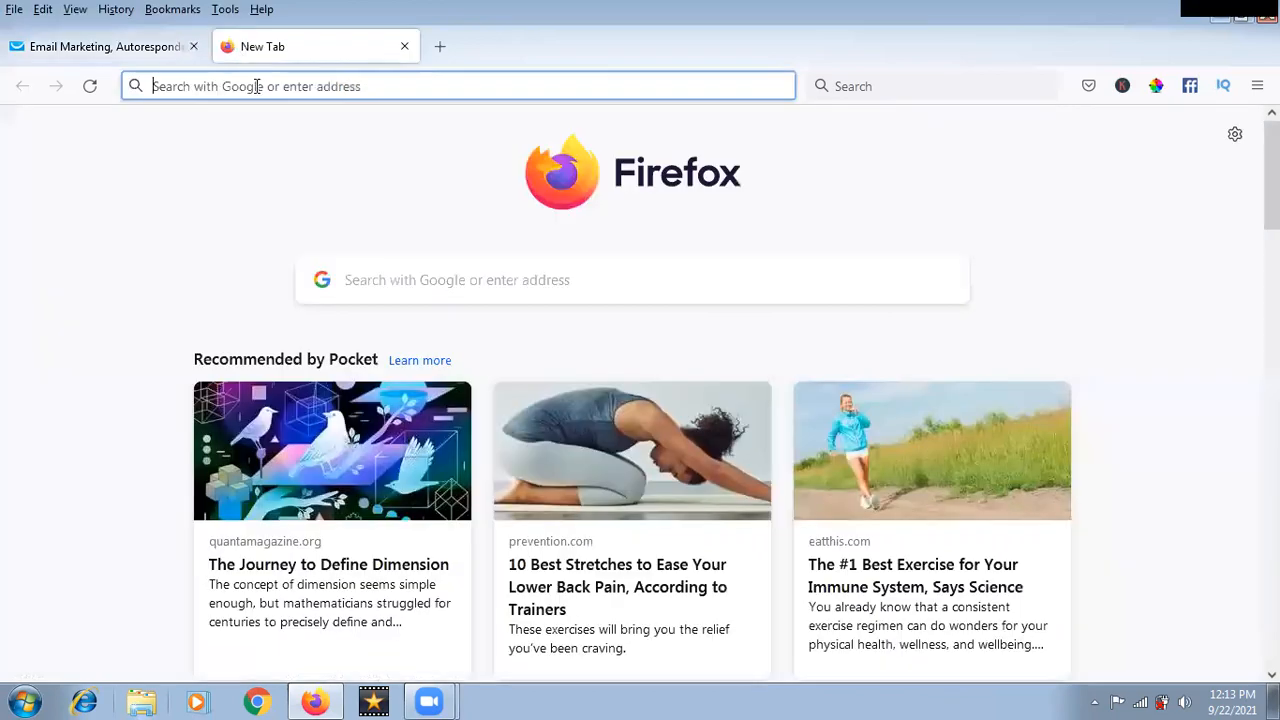
# Go to Hostinger Webmail and sign in with the saved mailbox login.
pyautogui.click(254, 86)
pyautogui.write('we')
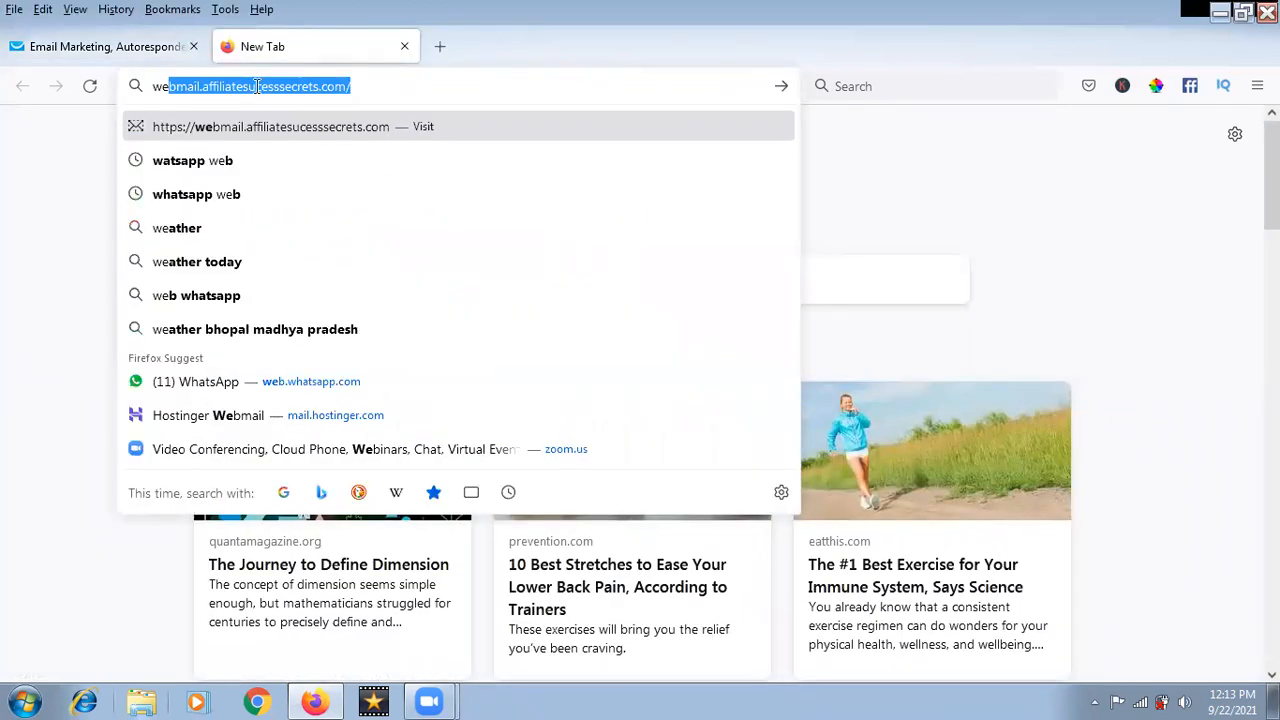
pyautogui.click(340, 418)
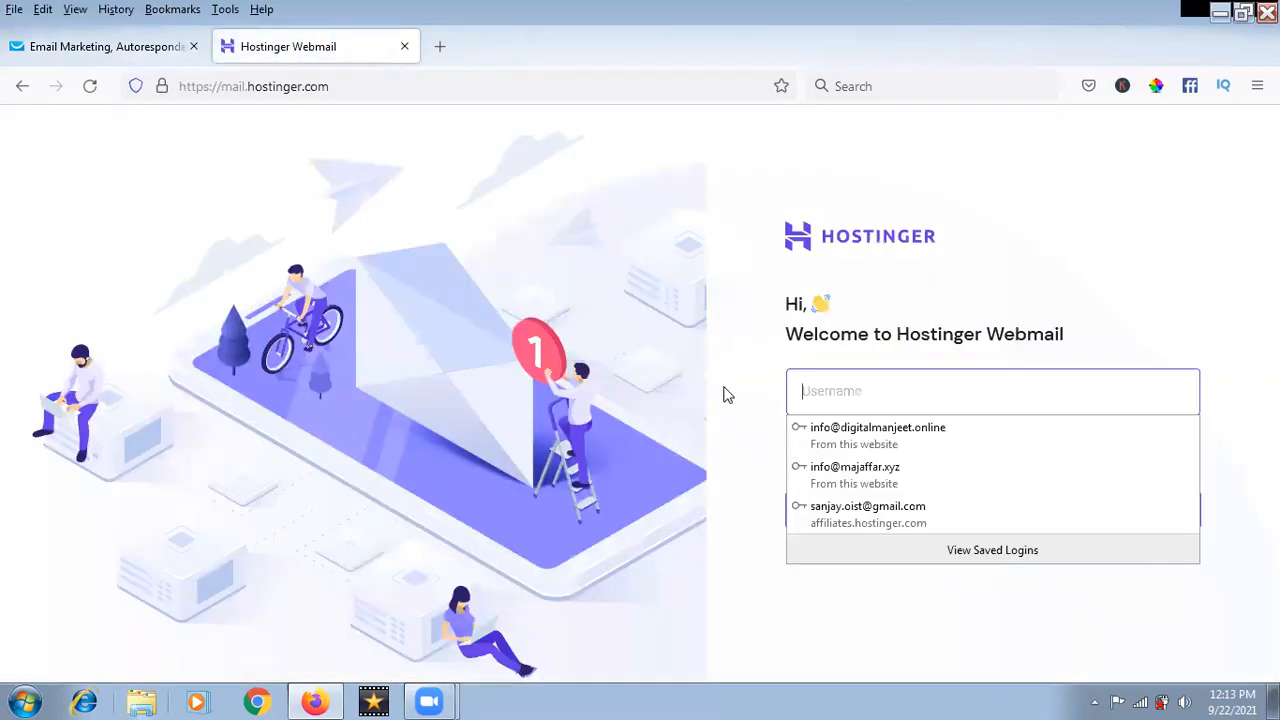
pyautogui.click(887, 478)
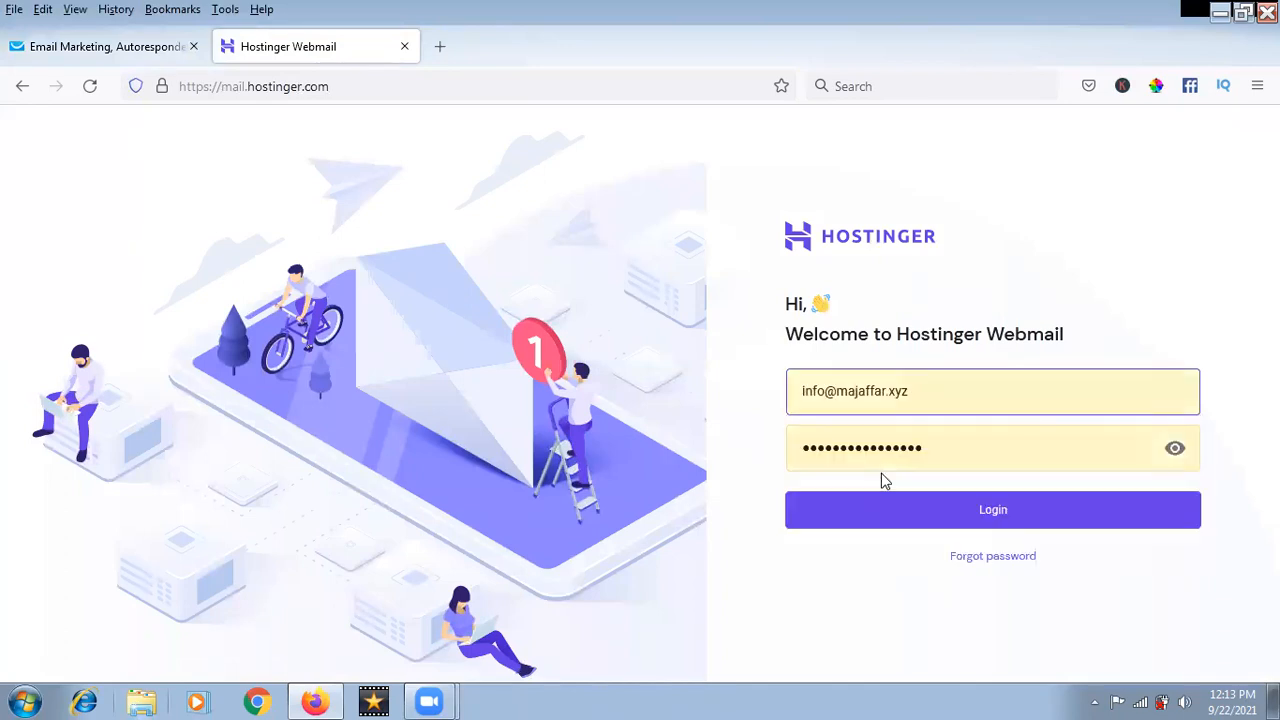
pyautogui.click(982, 512)
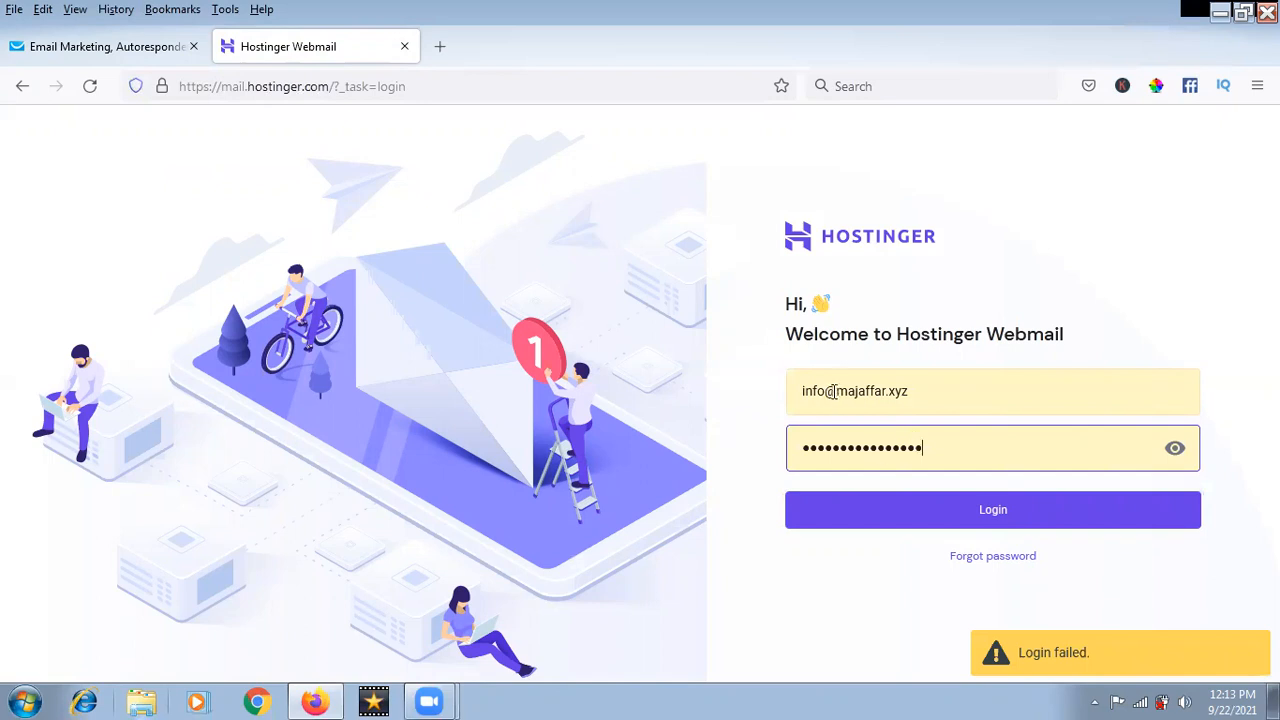
# After 'Login failed', reselect the saved login, retry signing in, and open another tab.
pyautogui.click(804, 390)
pyautogui.click(929, 394)
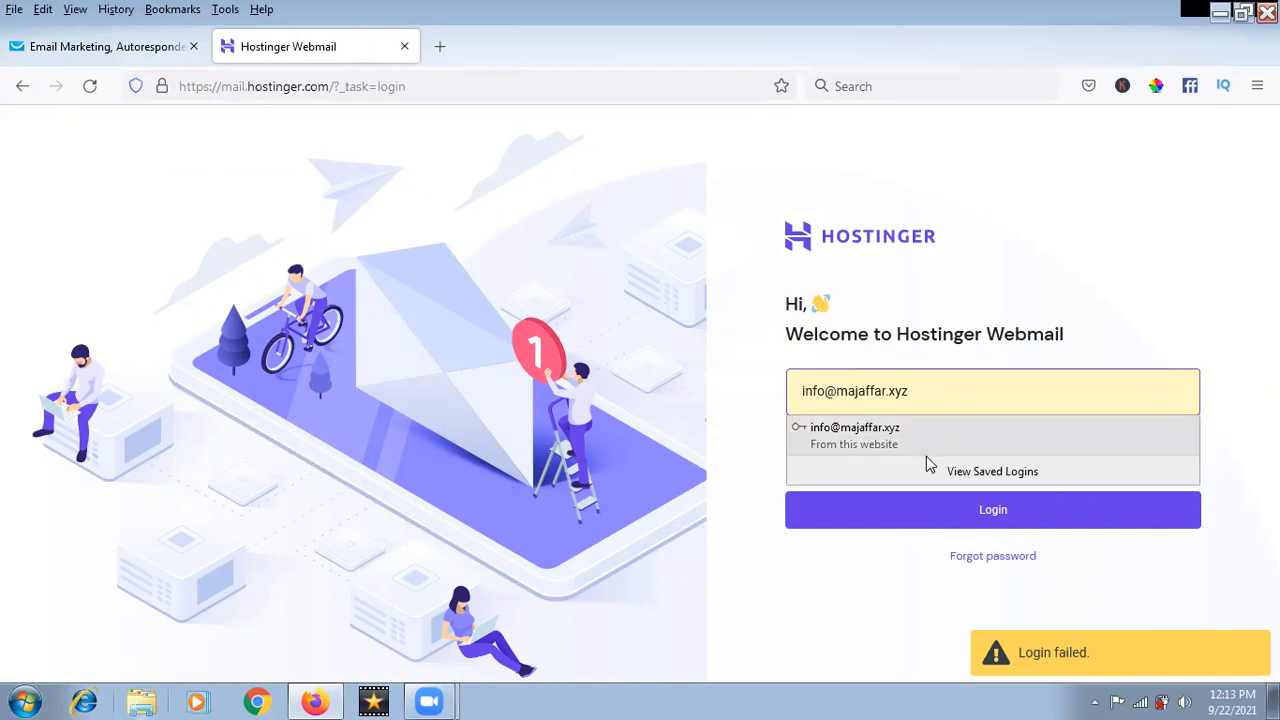
pyautogui.click(891, 443)
pyautogui.click(900, 520)
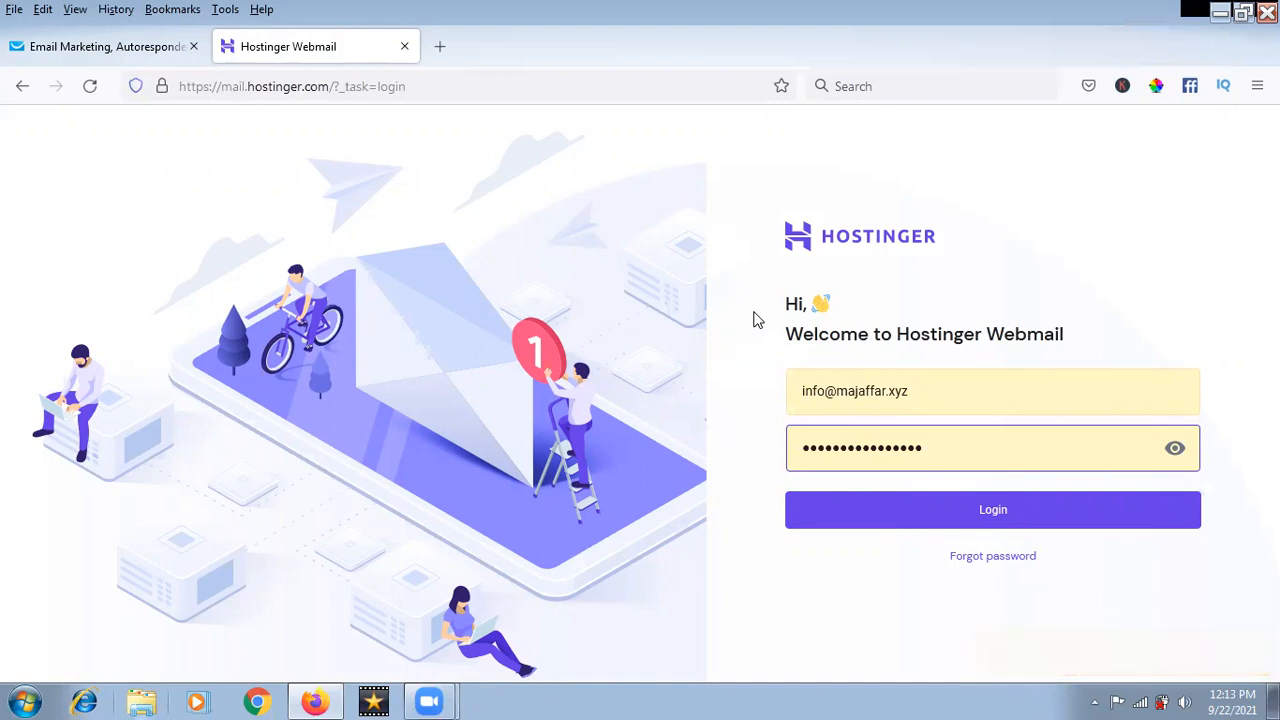
pyautogui.click(440, 46)
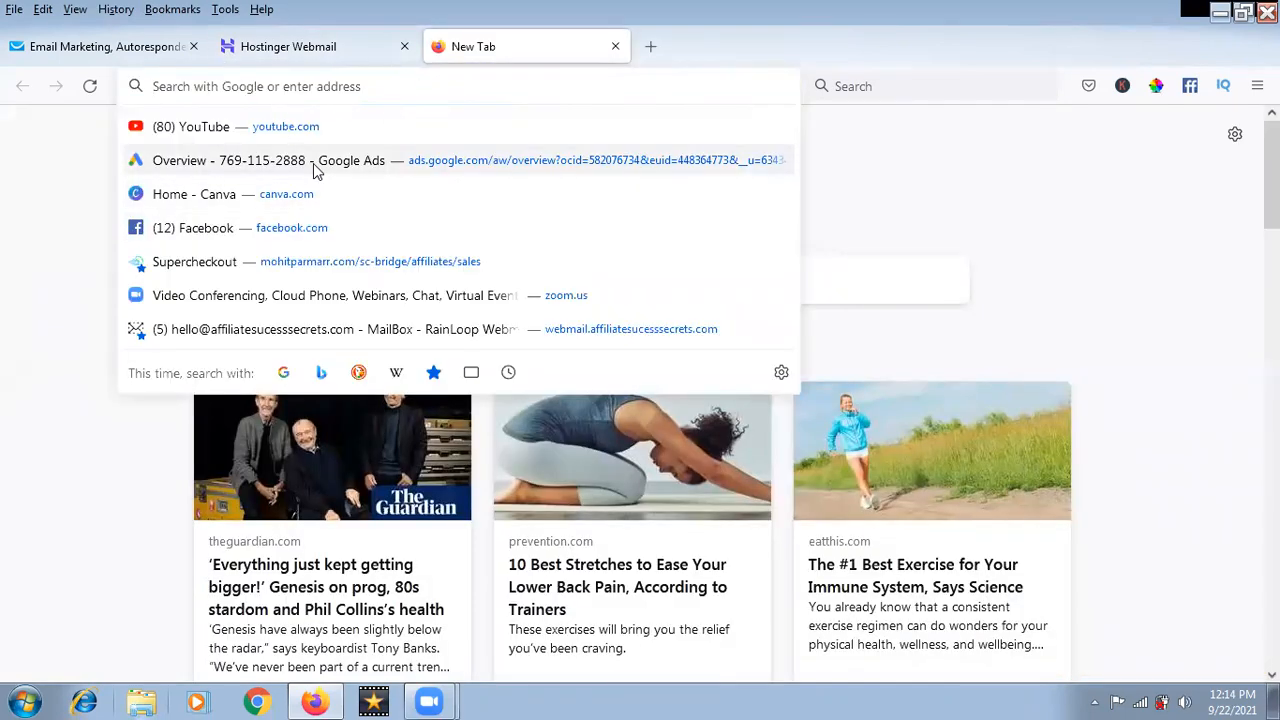
# Open GetResponse's 'Please confirm new email address.' message on inbox page 2, then return to GetResponse.
pyautogui.click(330, 329)
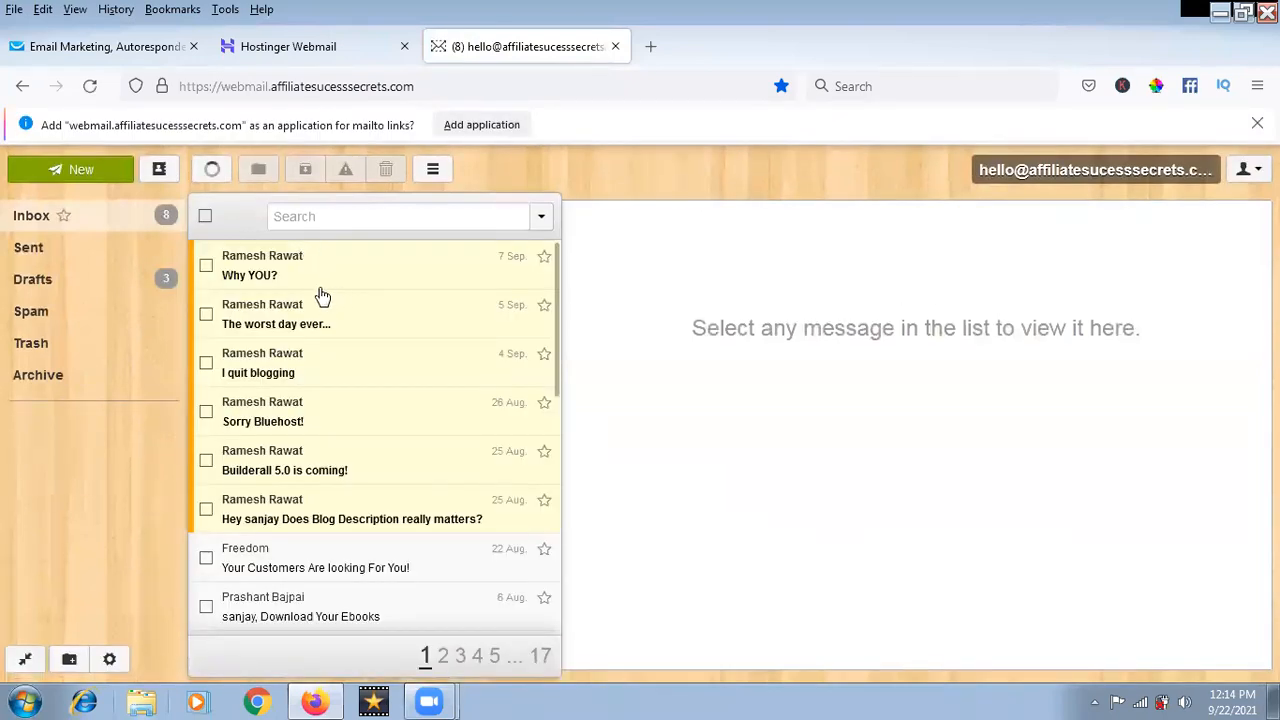
pyautogui.scroll(-3, 256, 352)
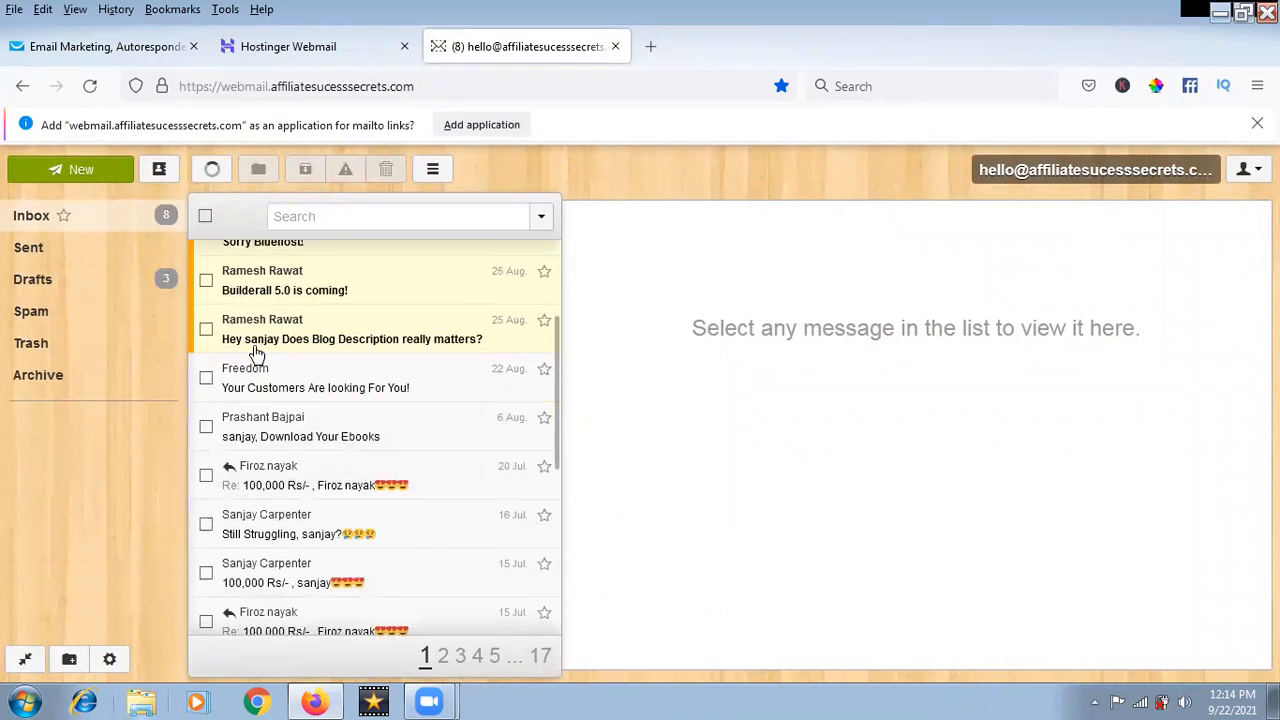
pyautogui.scroll(-5, 256, 352)
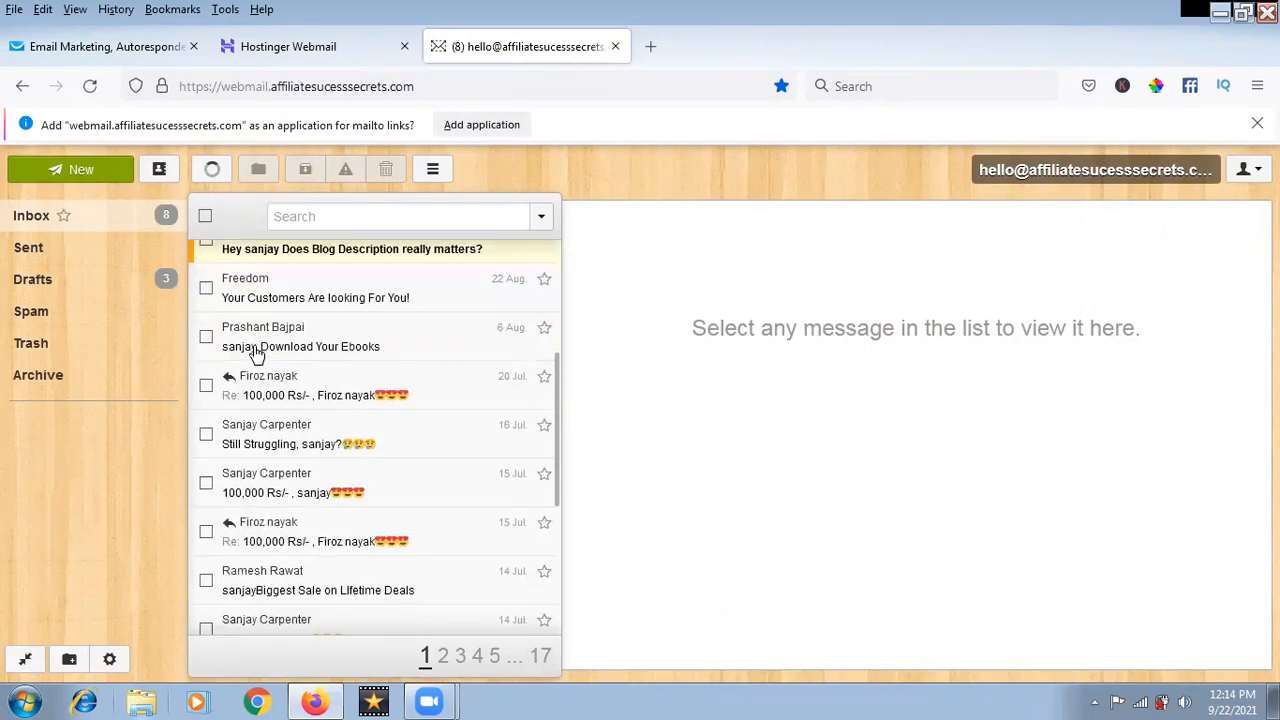
pyautogui.scroll(-2, 256, 352)
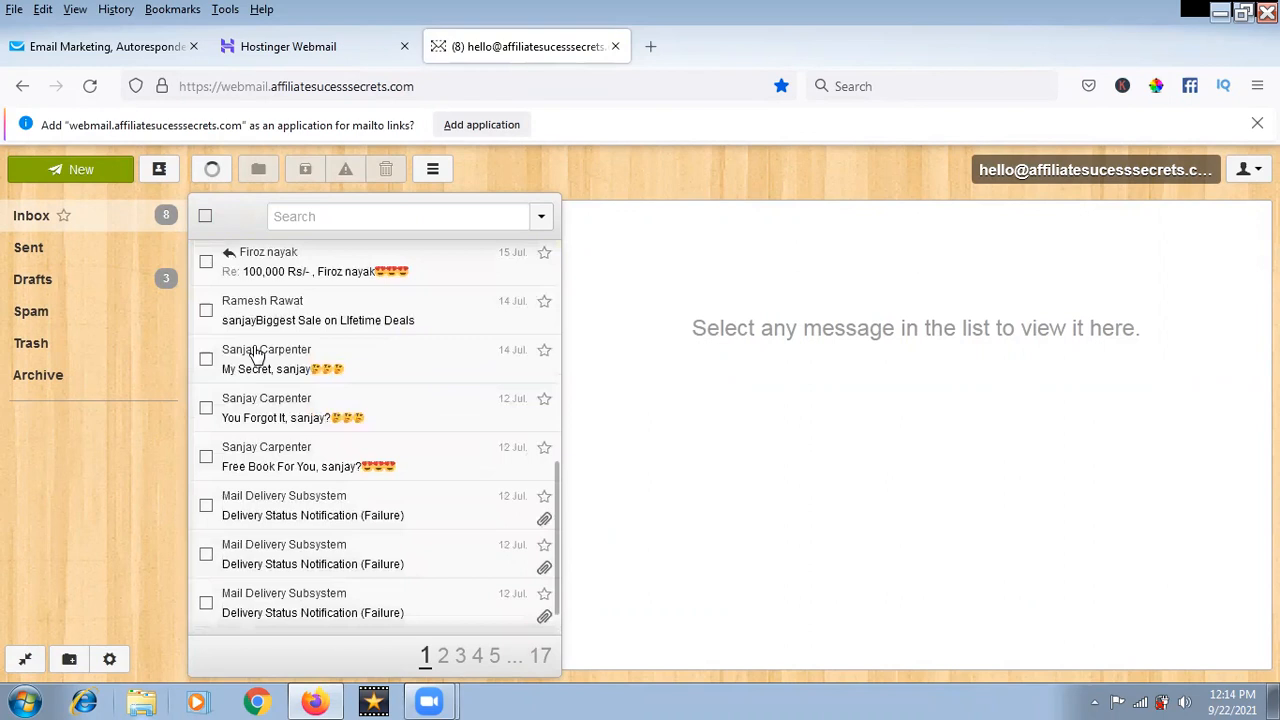
pyautogui.scroll(-1, 256, 352)
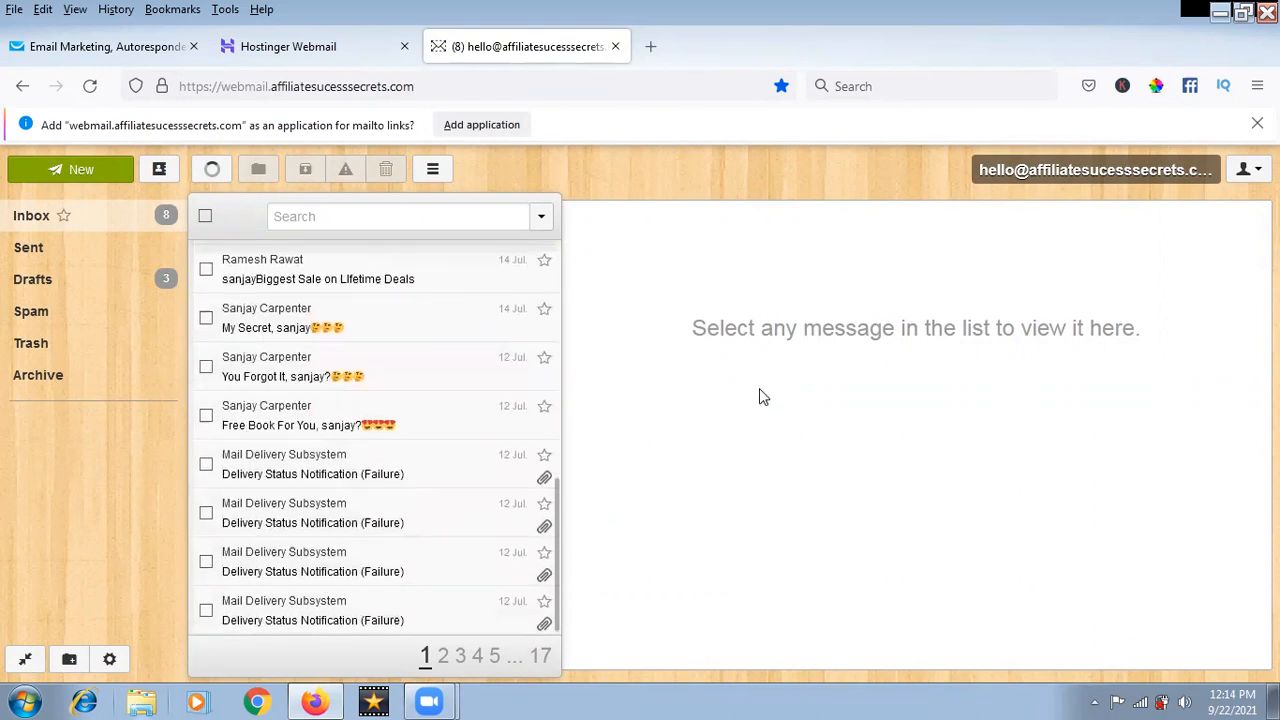
pyautogui.click(443, 655)
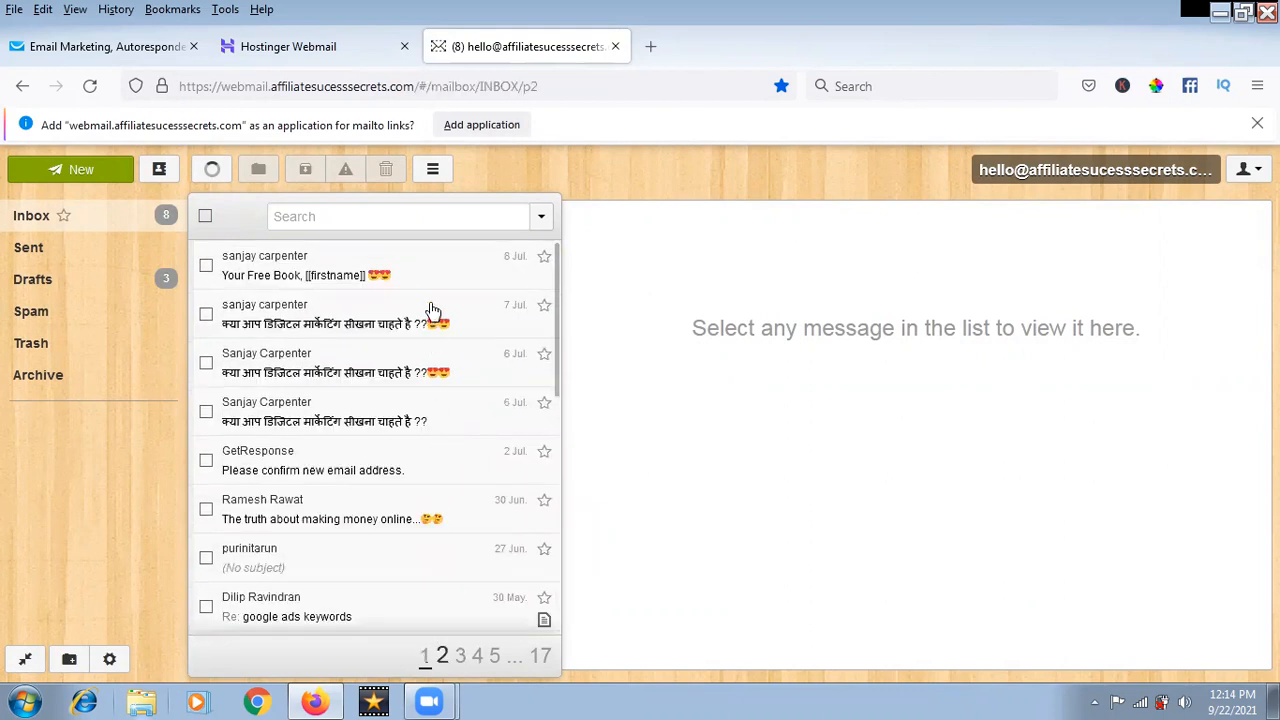
pyautogui.click(366, 466)
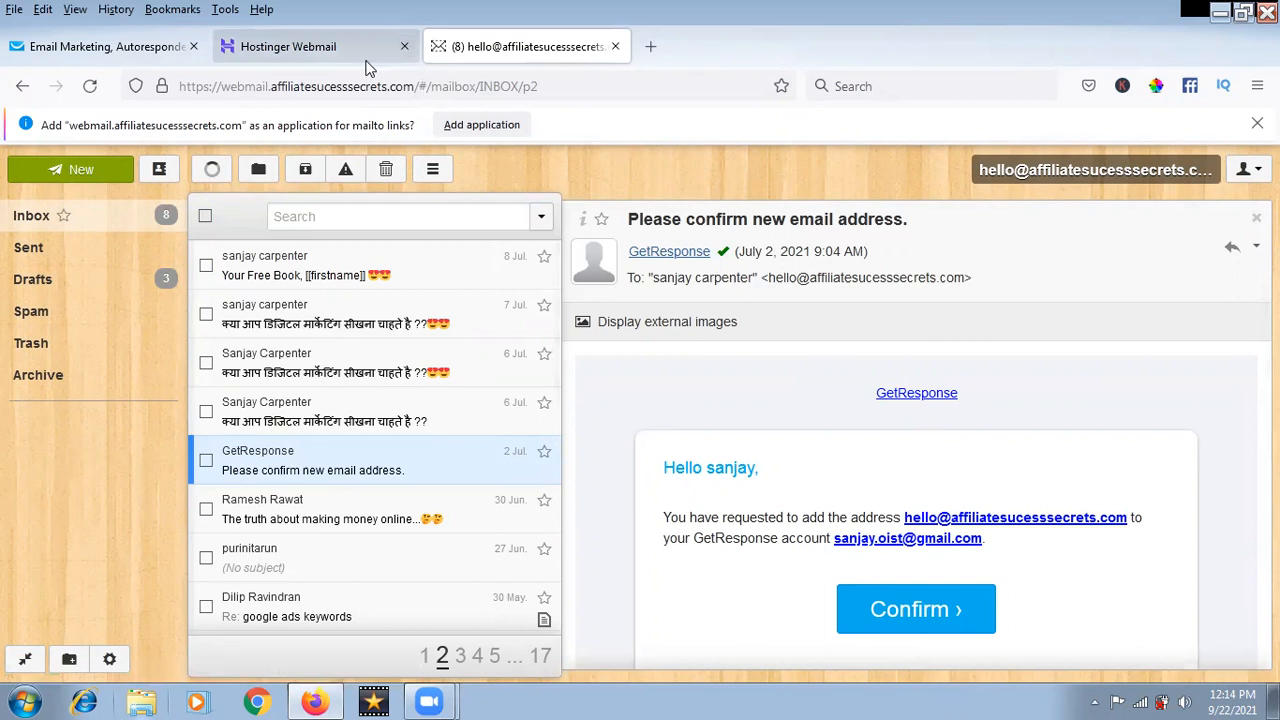
pyautogui.click(178, 48)
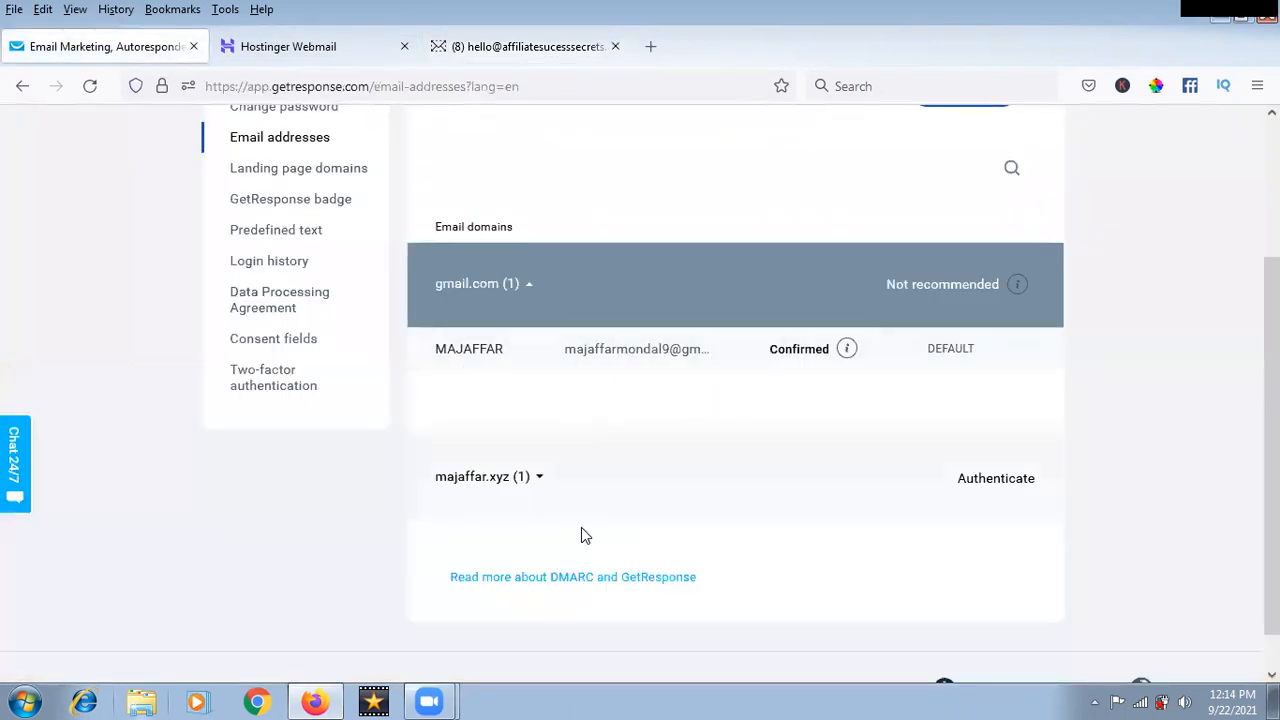
# Start adding a sender email address, cancel the Add email address dialog, and return to webmail.
pyautogui.scroll(1, 587, 432)
pyautogui.scroll(3, 587, 432)
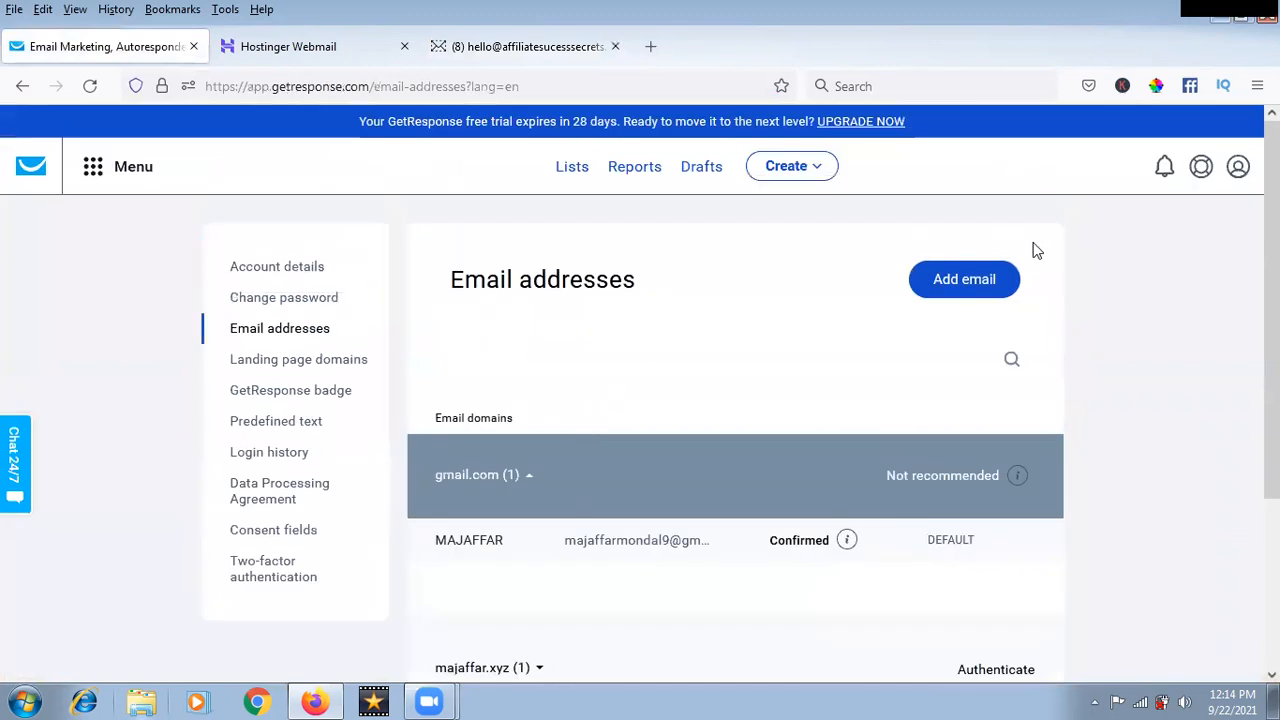
pyautogui.click(968, 286)
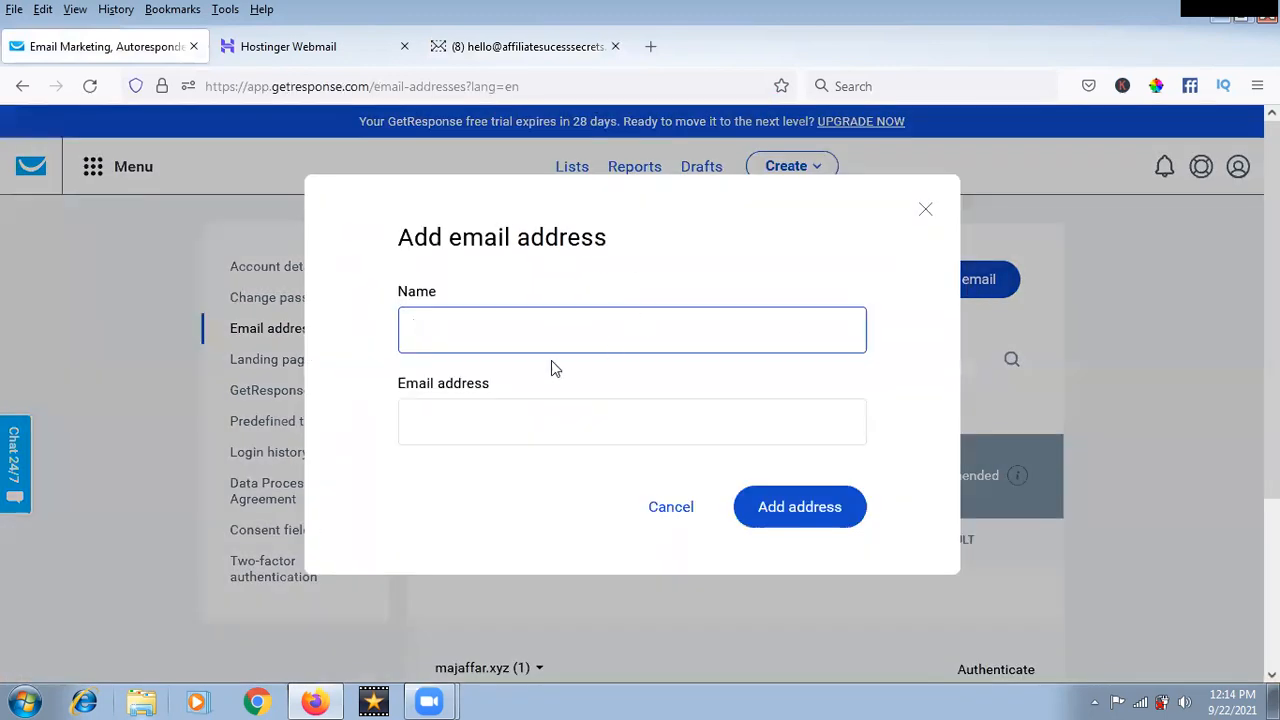
pyautogui.click(671, 510)
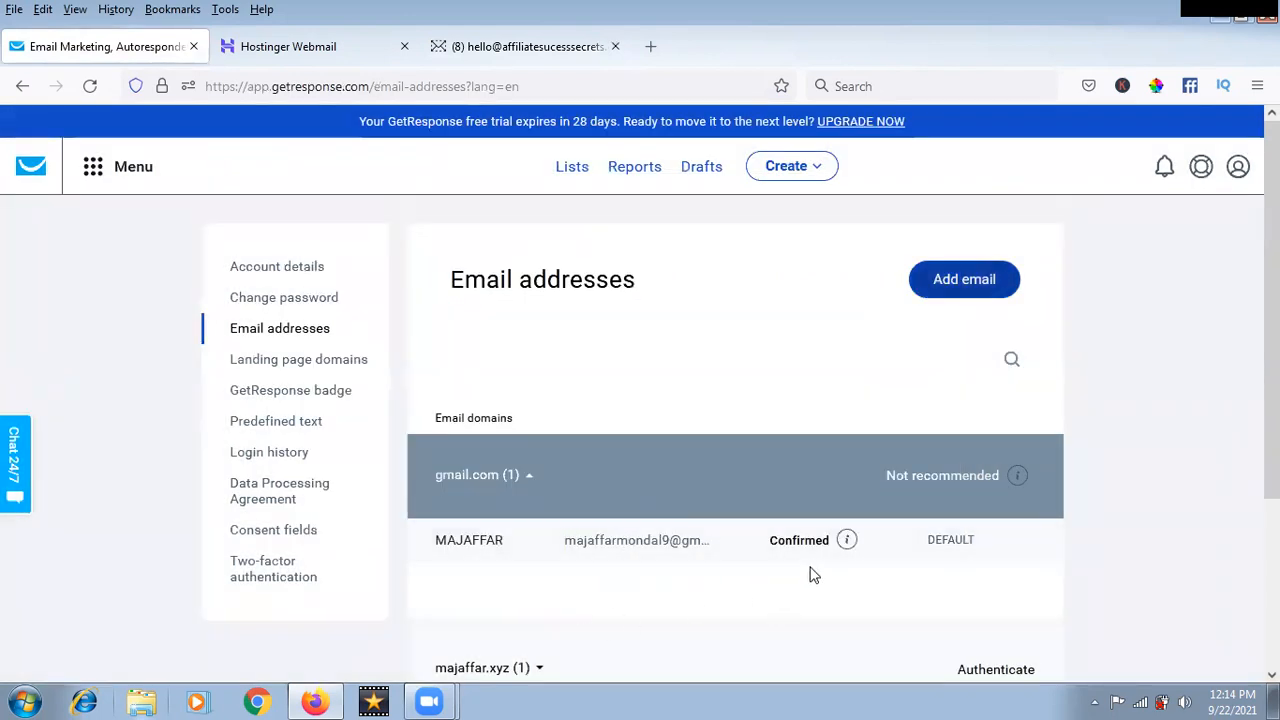
pyautogui.scroll(-1, 812, 572)
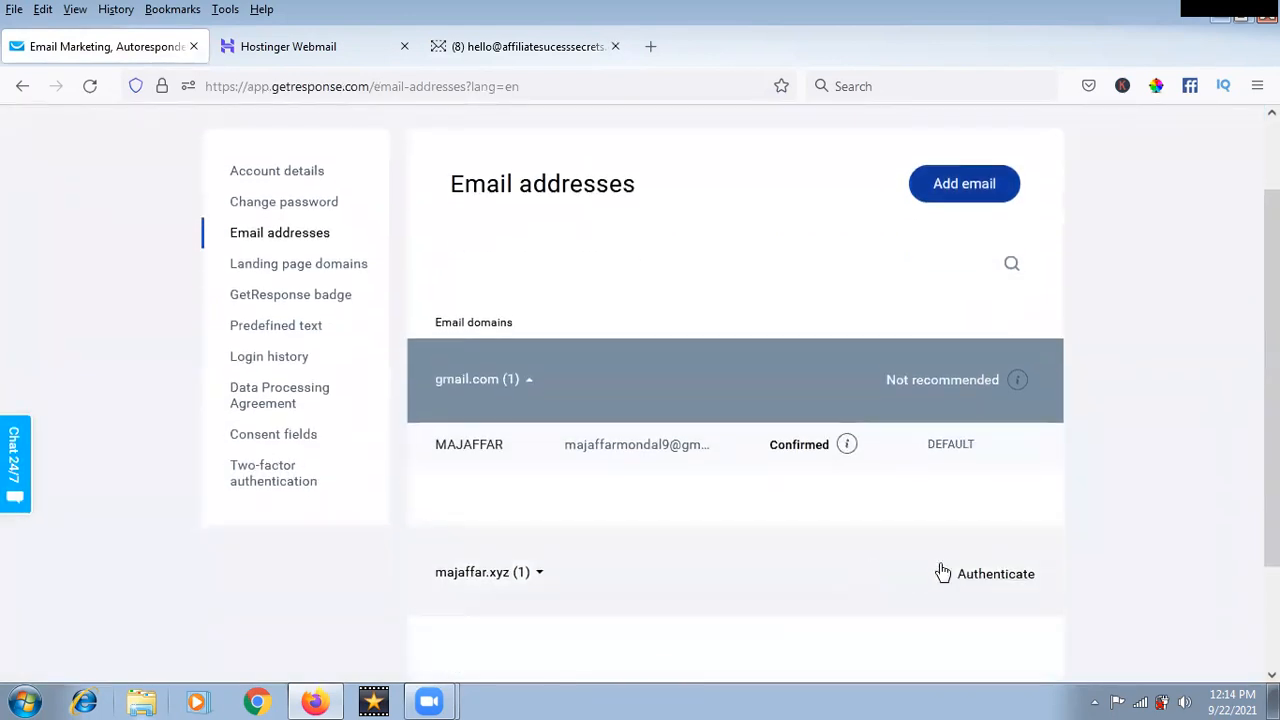
pyautogui.click(518, 50)
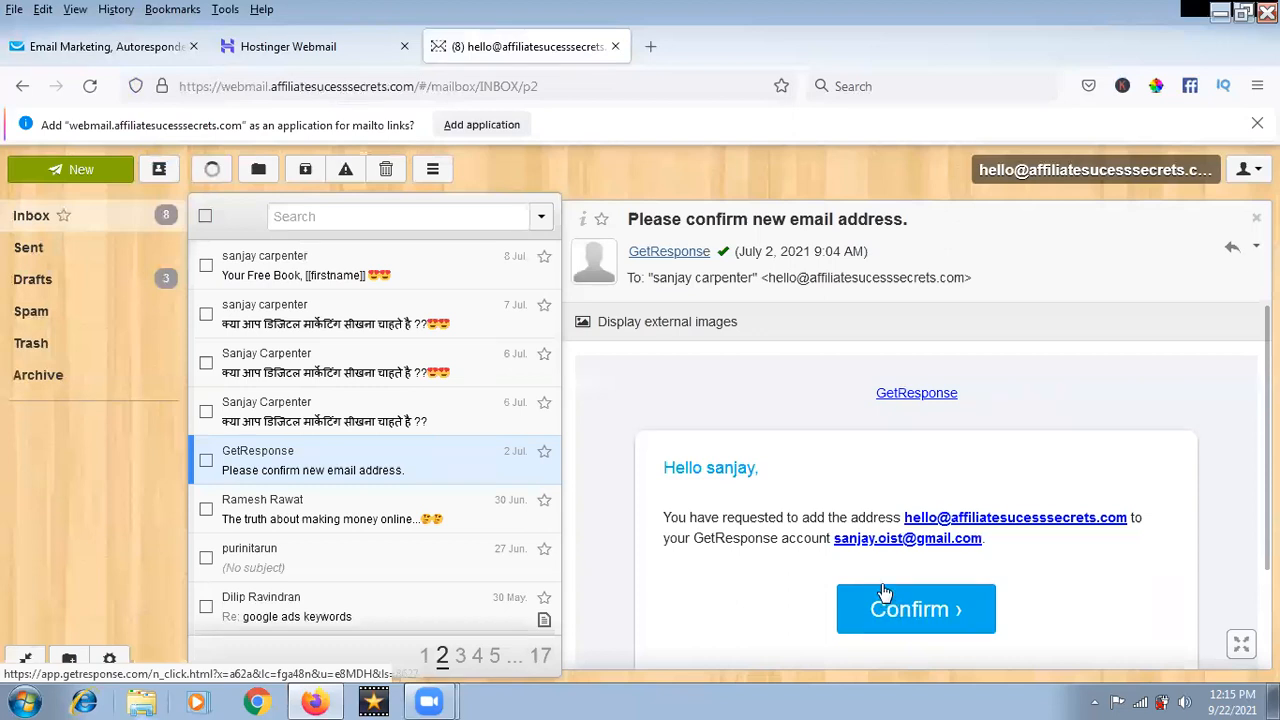
# Close the RainLoop webmail tab holding the confirmation message.
pyautogui.click(616, 47)
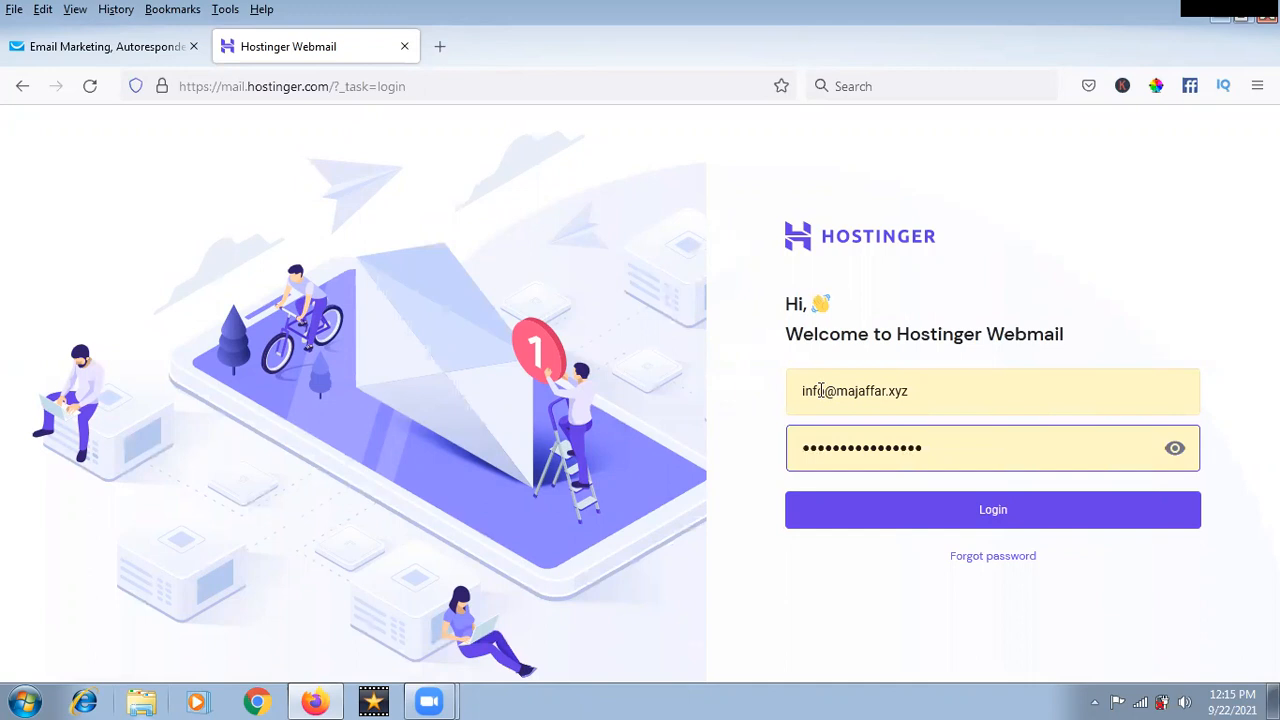
# Close the Hostinger Webmail tab, scroll the Email addresses page, and go to Lists.
pyautogui.click(404, 46)
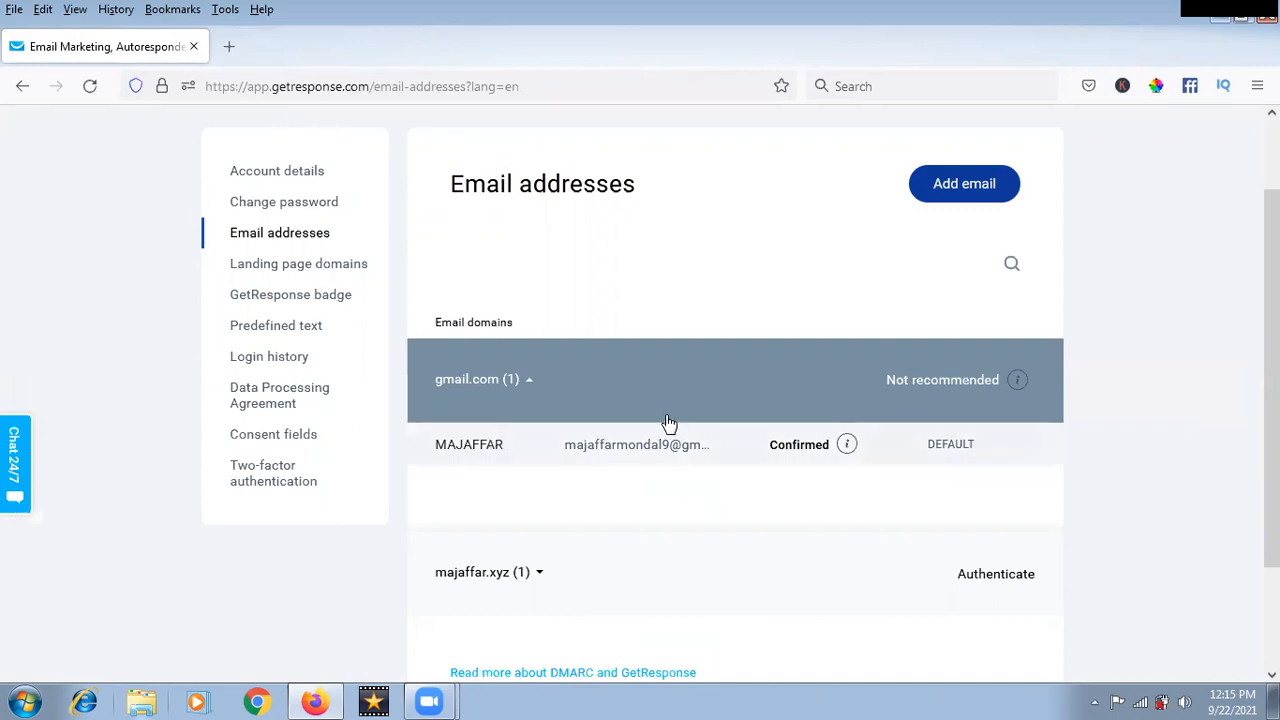
pyautogui.scroll(-2, 628, 331)
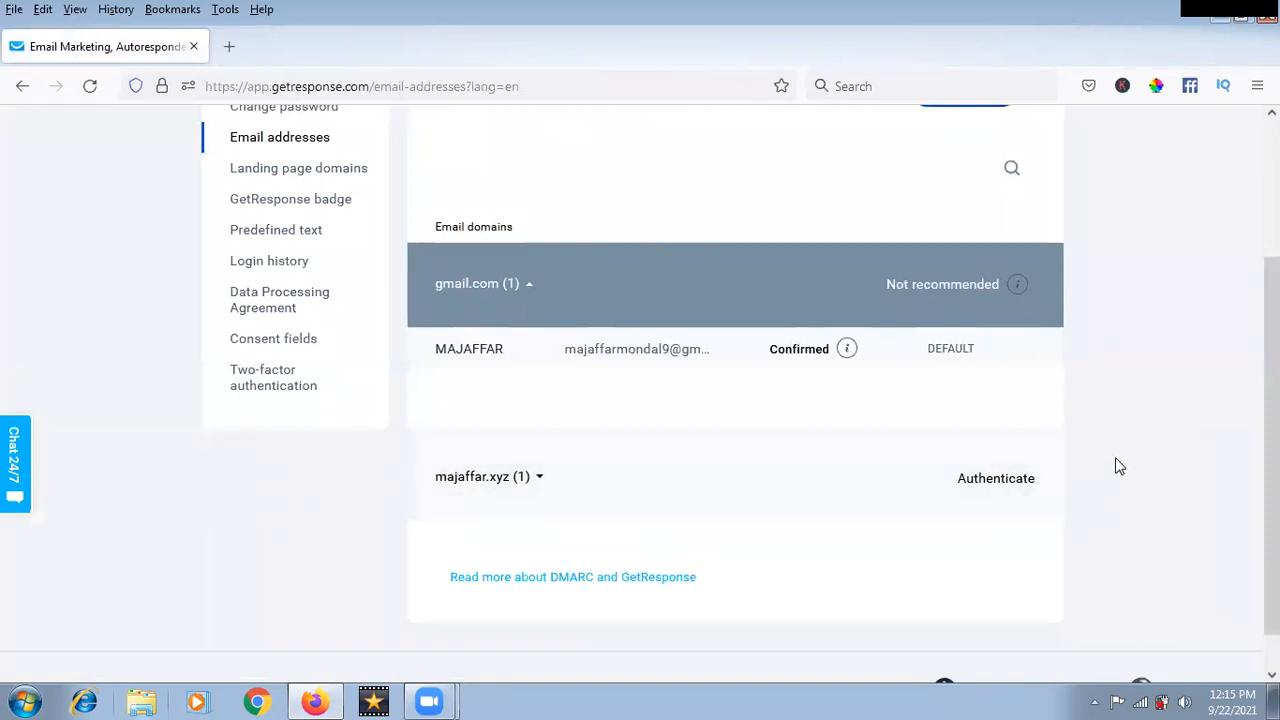
pyautogui.scroll(-1, 1117, 466)
pyautogui.scroll(3, 1119, 467)
pyautogui.scroll(1, 1119, 467)
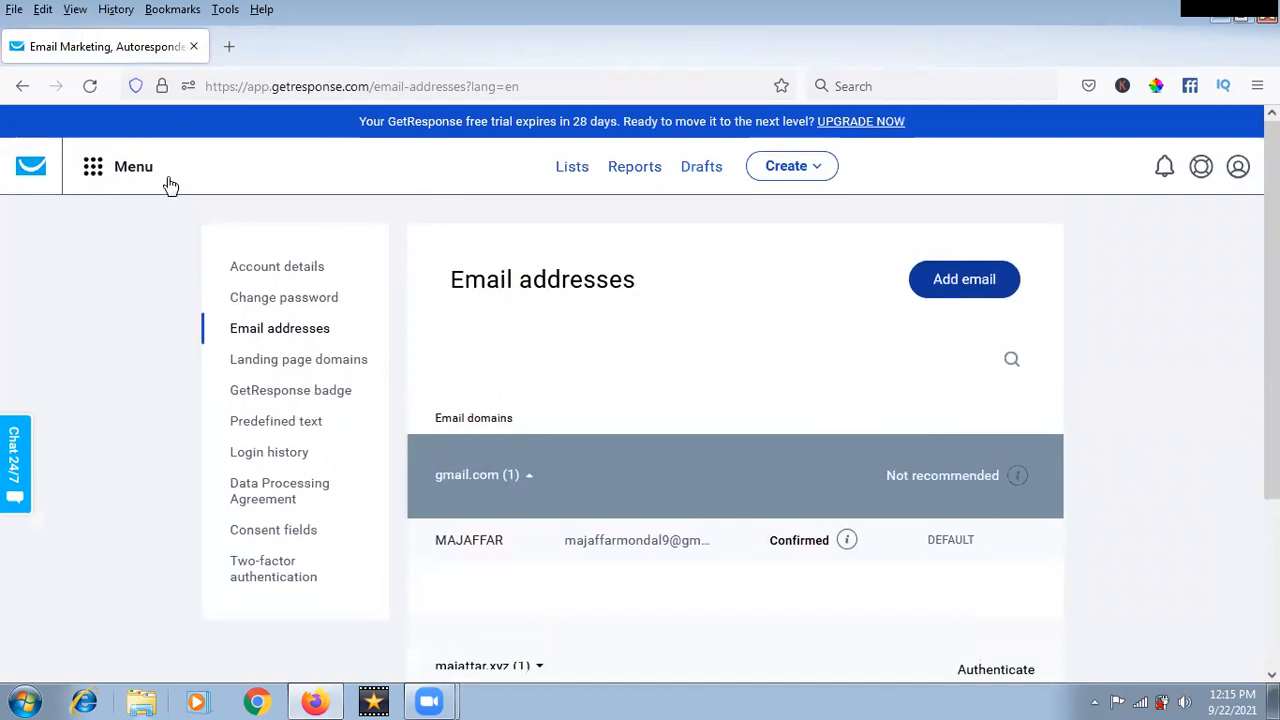
pyautogui.click(574, 170)
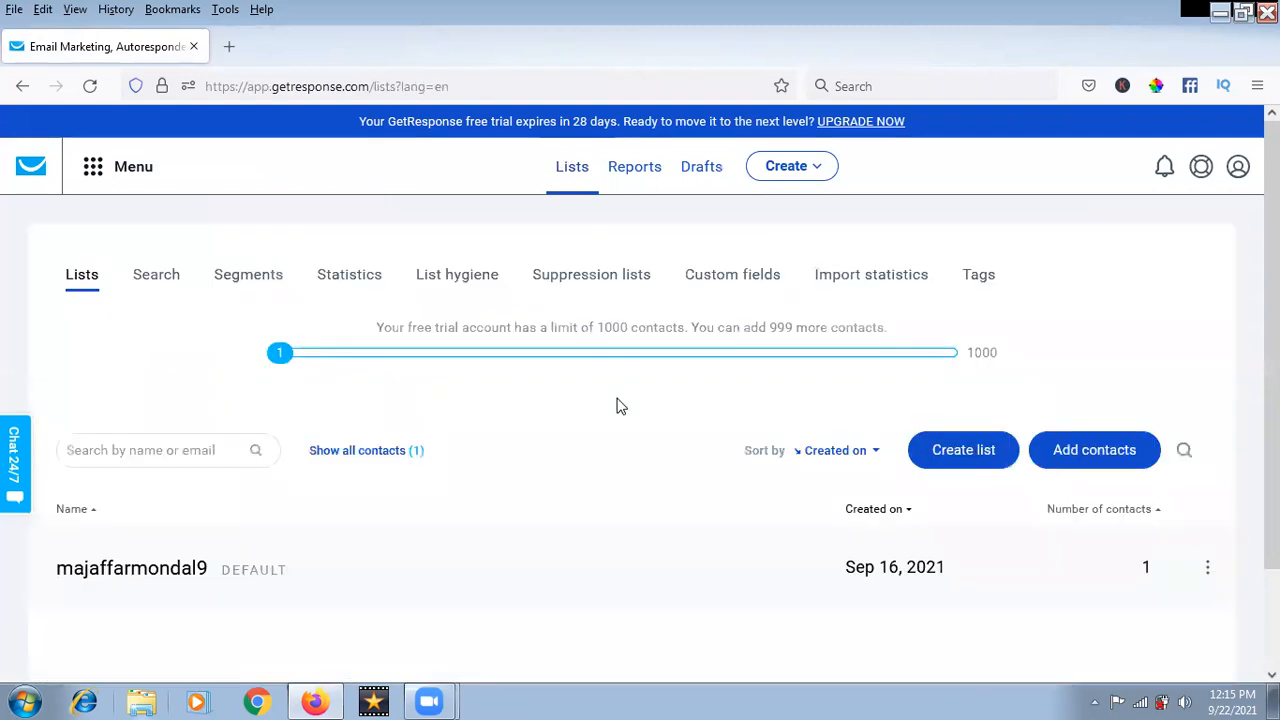
# Use Create list to add a contact list named obb_course_sep21.
pyautogui.scroll(-2, 617, 405)
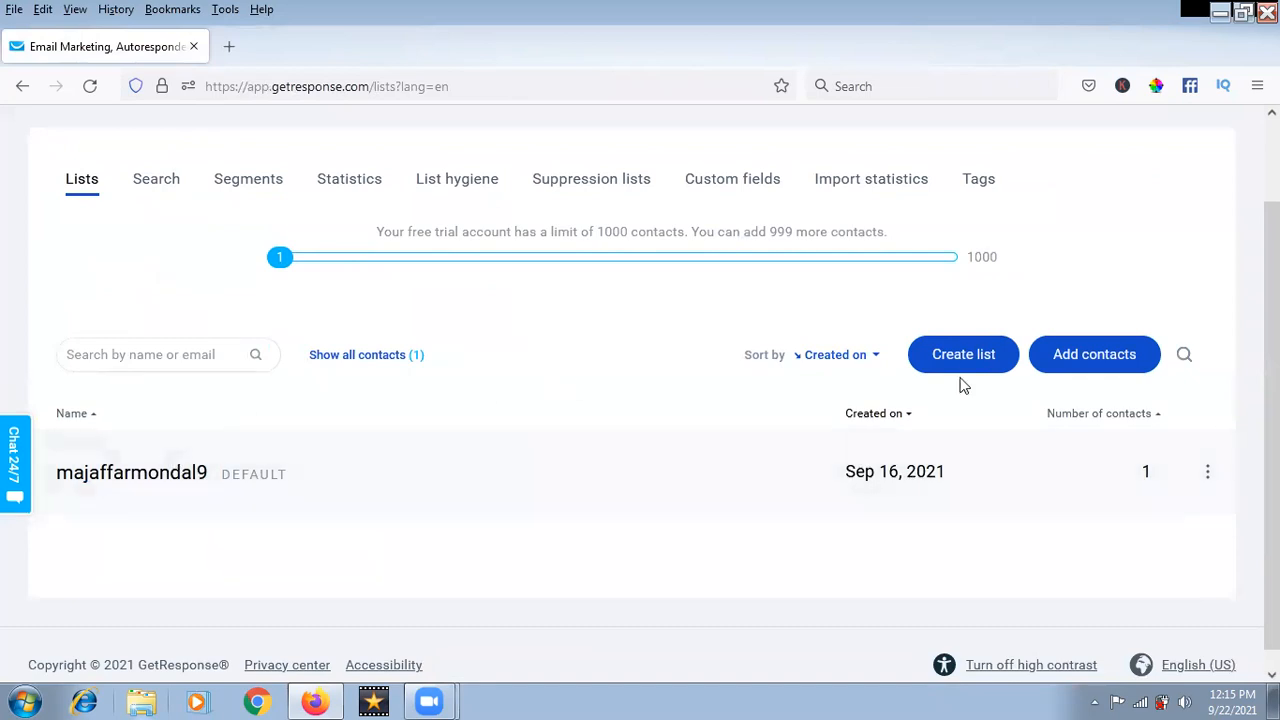
pyautogui.click(960, 362)
pyautogui.click(540, 306)
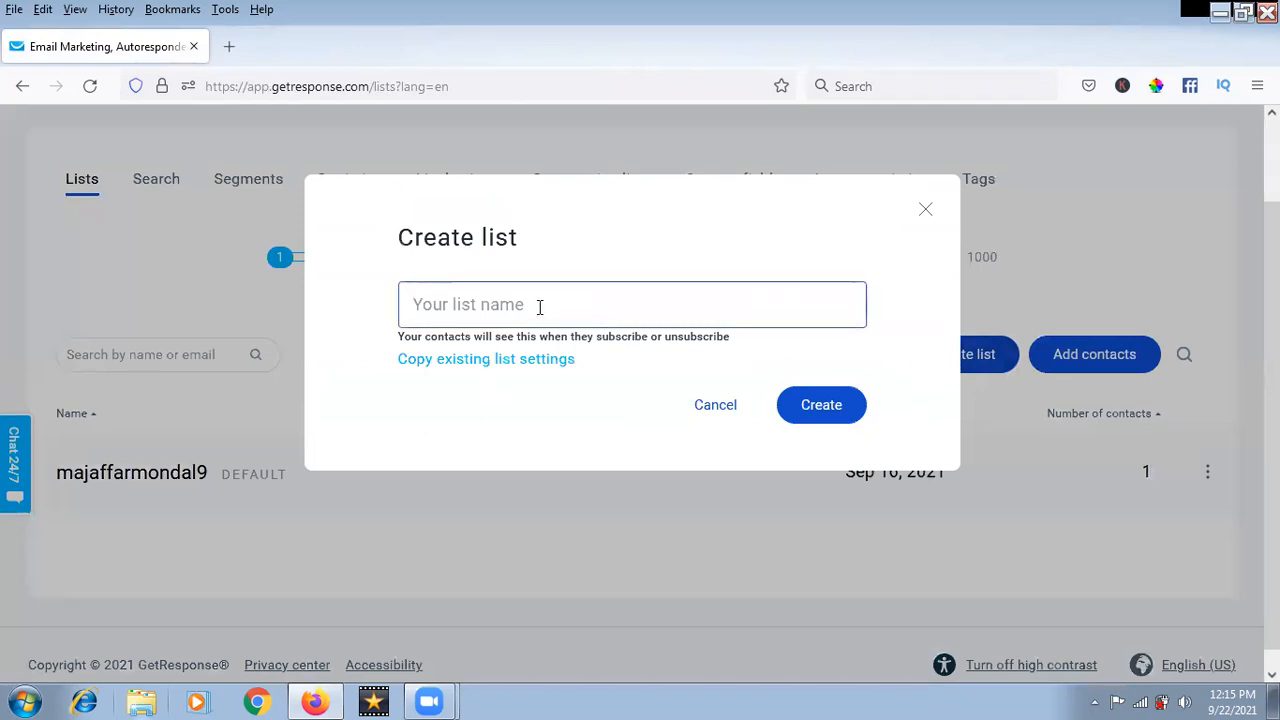
pyautogui.write('obb_course_sep21')
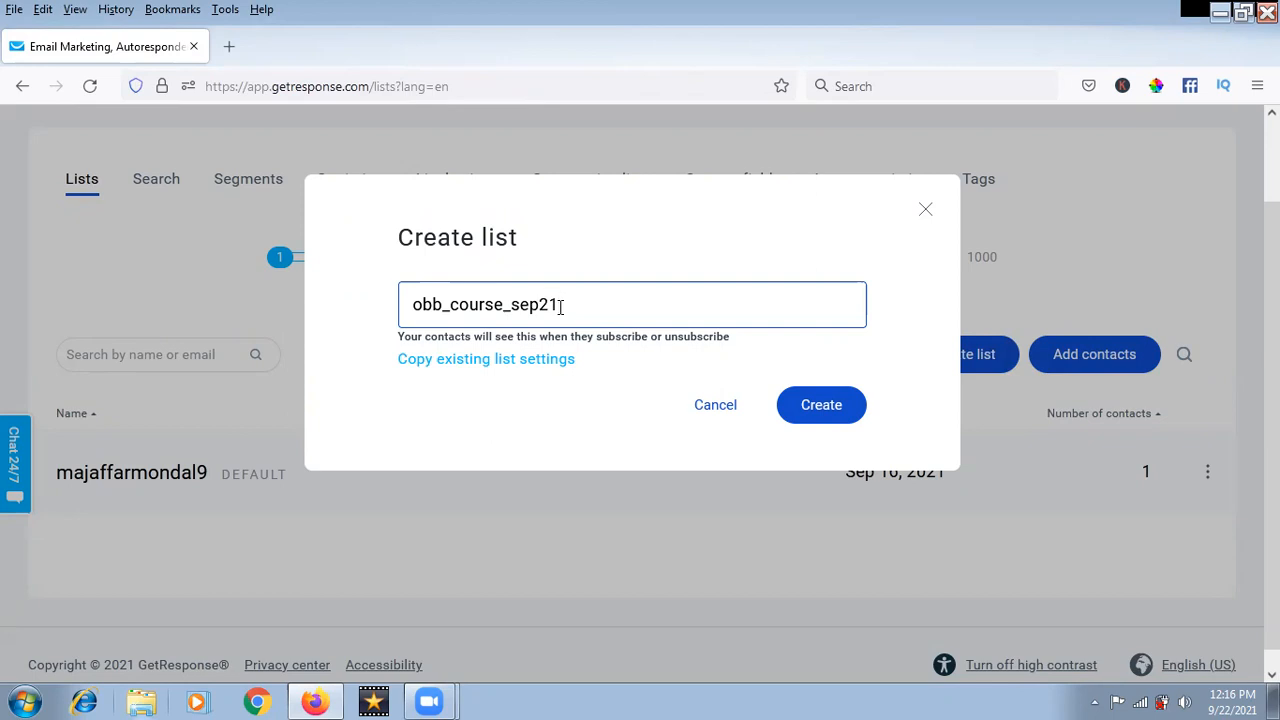
pyautogui.click(831, 412)
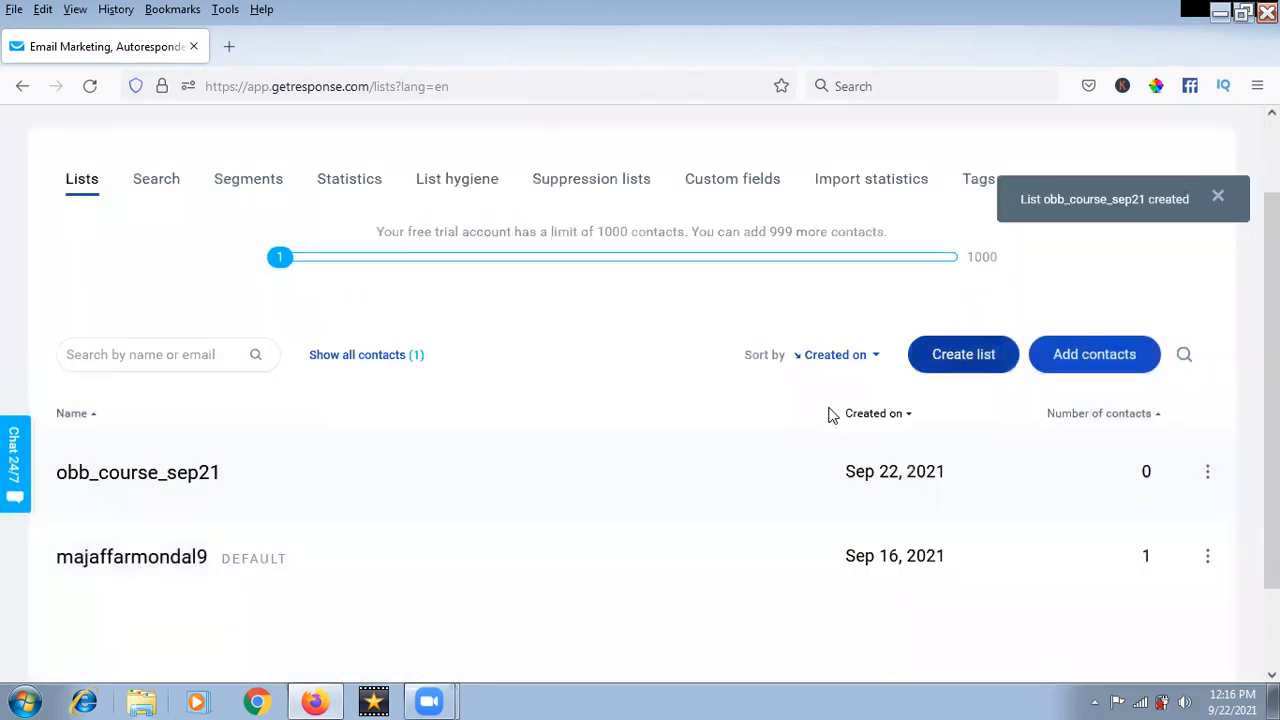
# From the Menu, go to Landing pages and start creating a new landing page.
pyautogui.scroll(2, 828, 416)
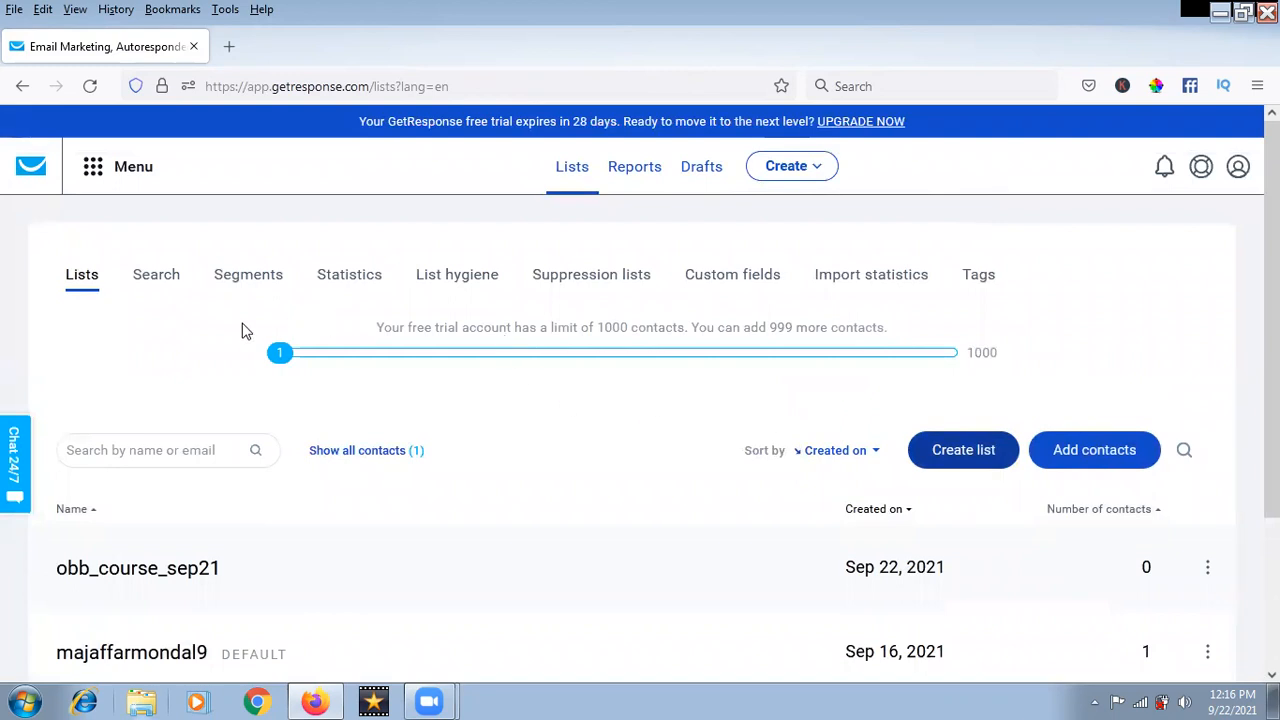
pyautogui.click(93, 176)
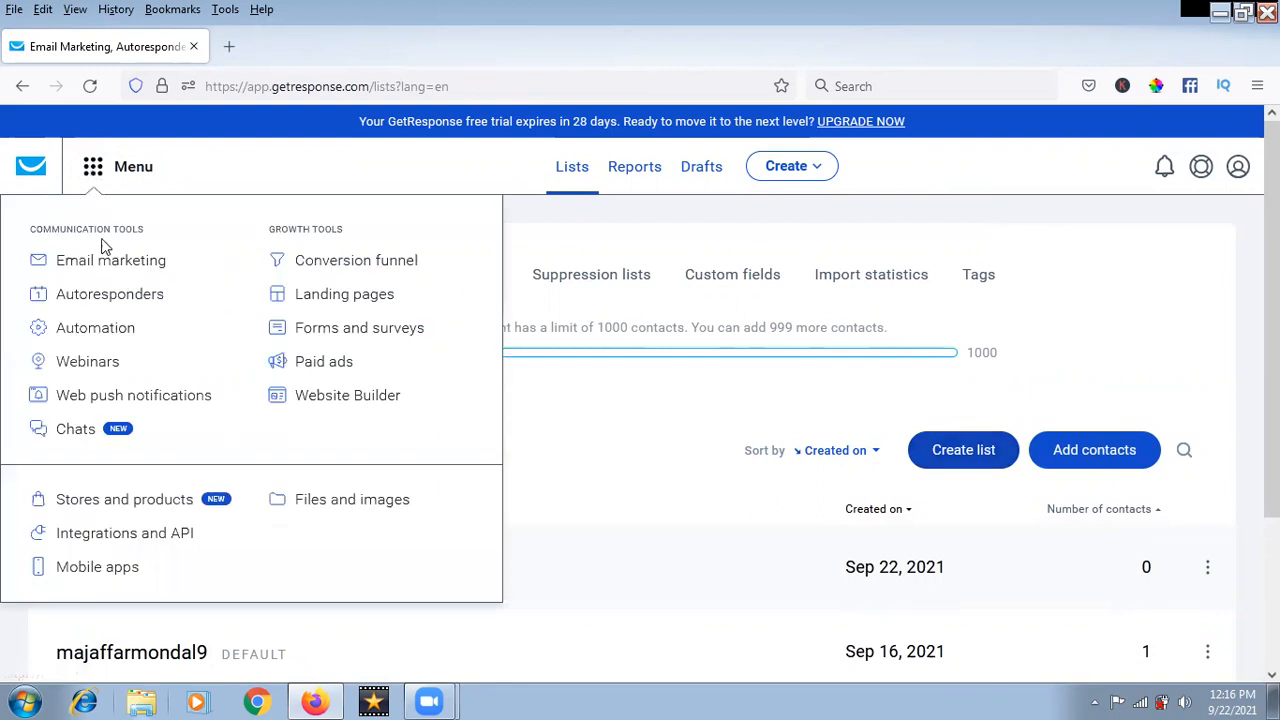
pyautogui.click(334, 298)
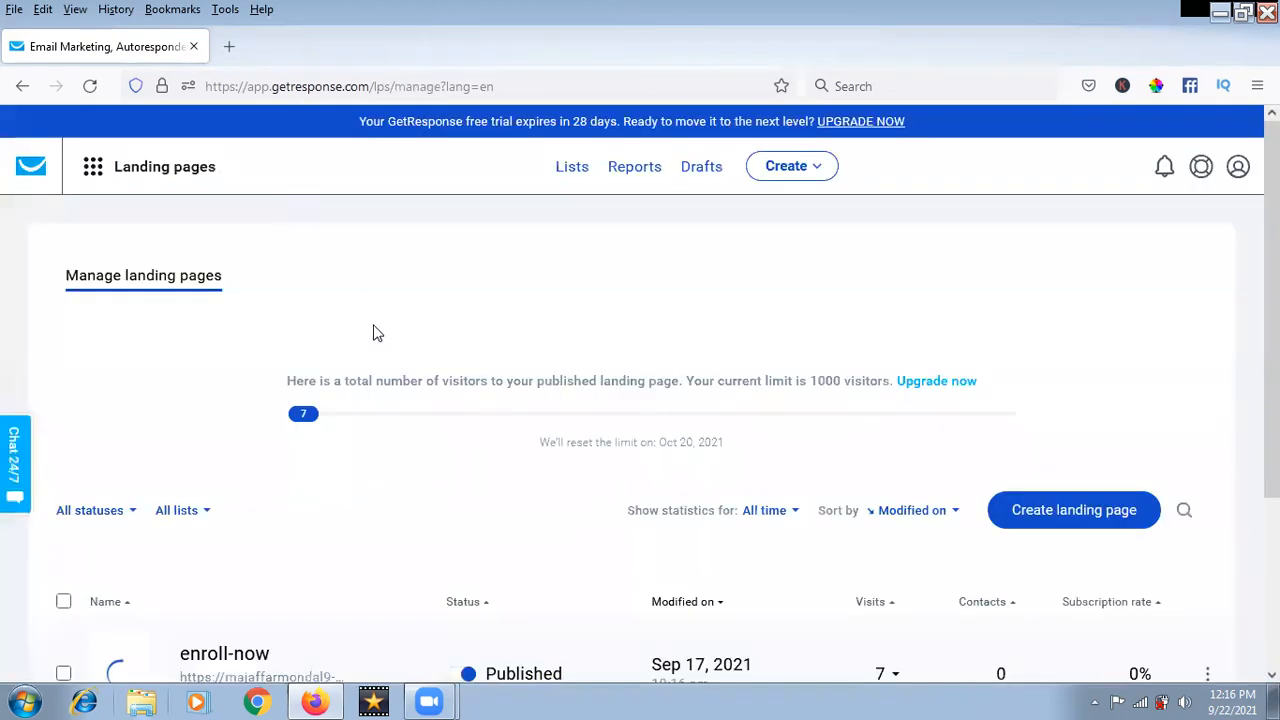
pyautogui.scroll(-2, 376, 333)
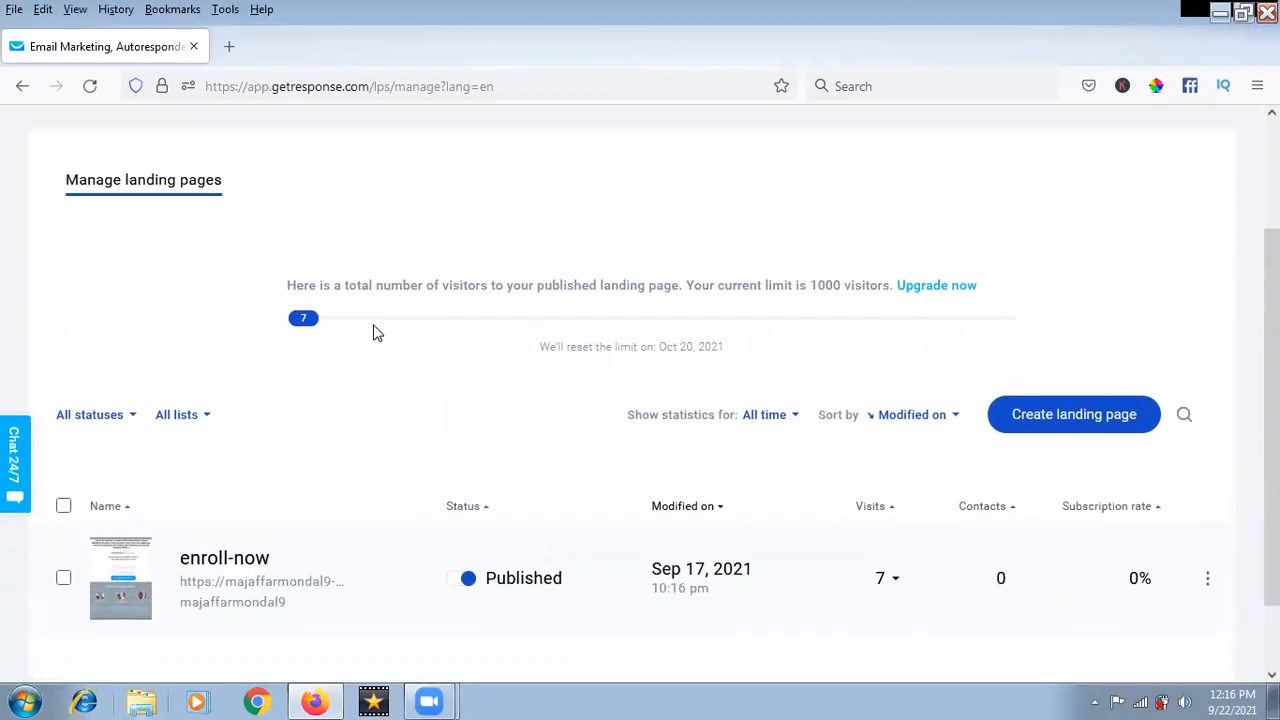
pyautogui.click(1057, 418)
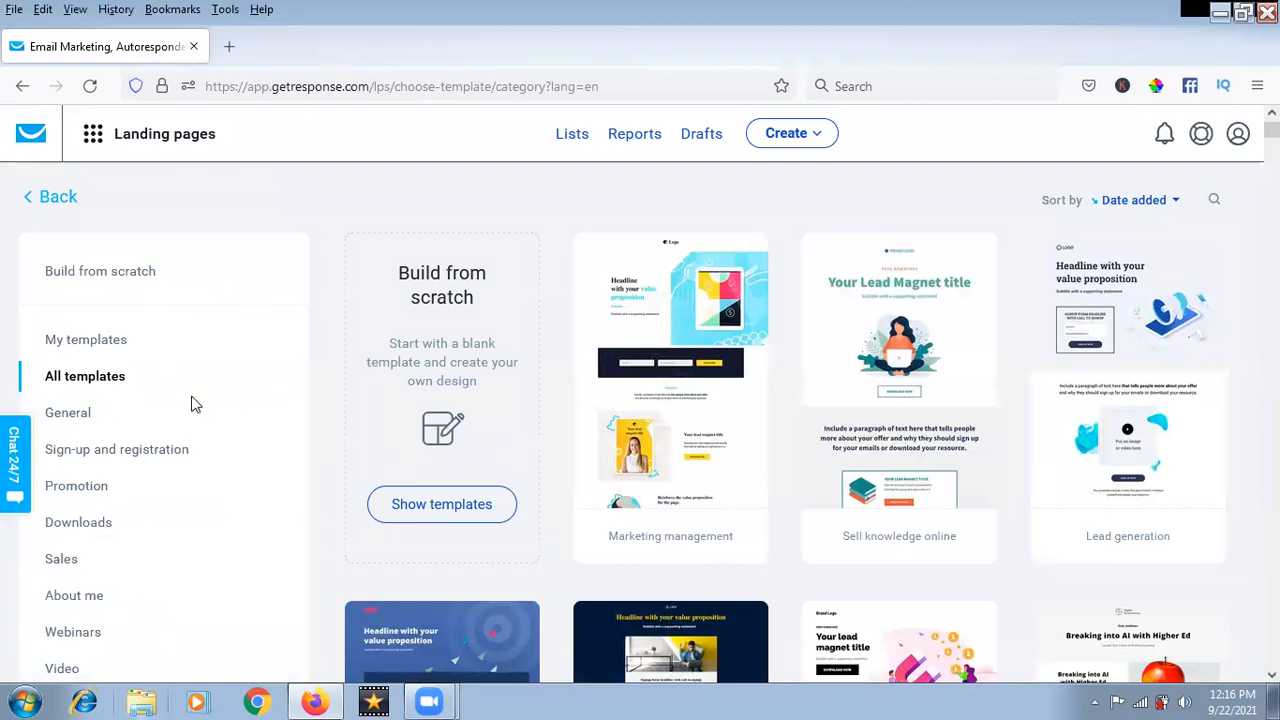
# Browse the template gallery, filter to Promotion templates, then switch to Thank-you pages.
pyautogui.scroll(-2, 195, 405)
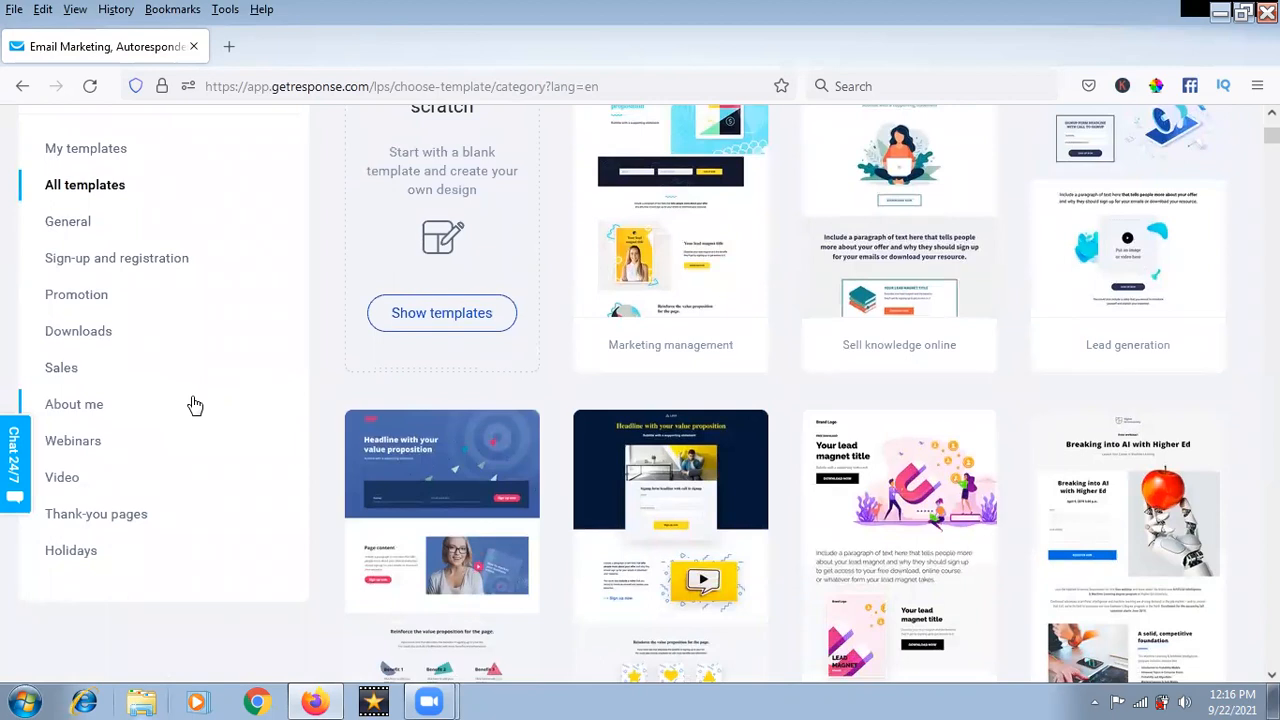
pyautogui.scroll(1, 195, 405)
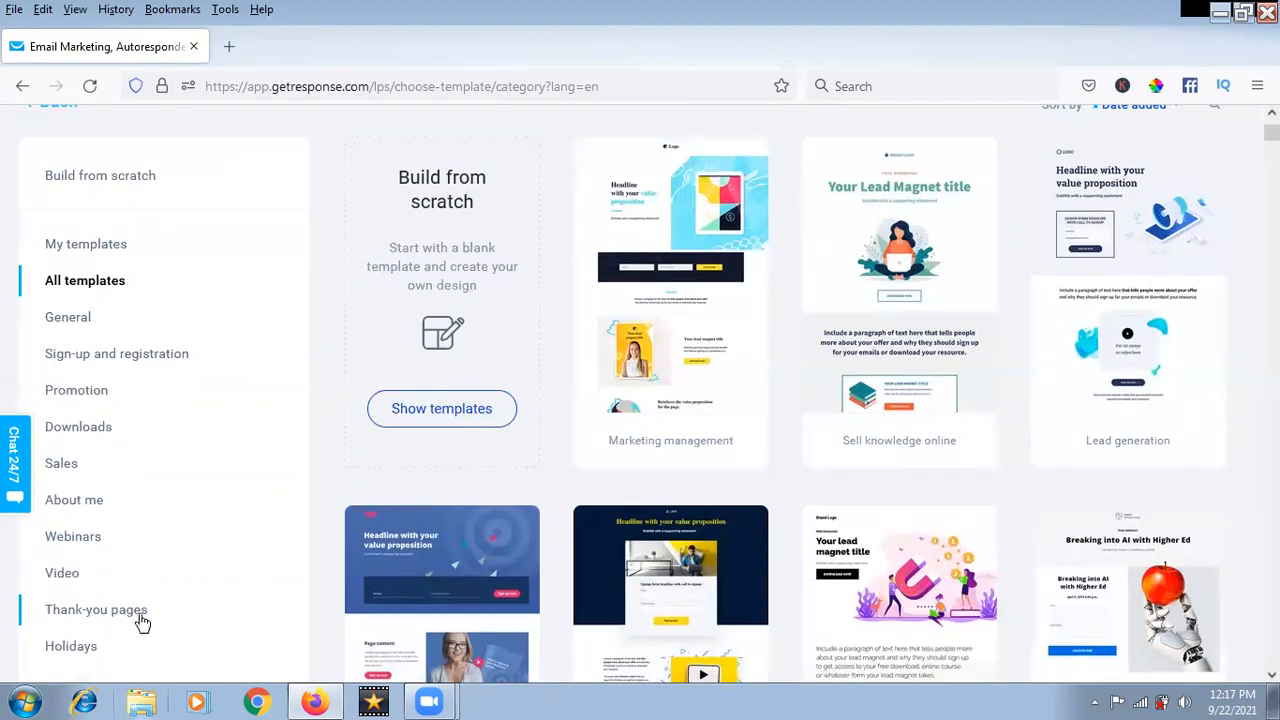
pyautogui.scroll(-3, 129, 508)
pyautogui.scroll(4, 125, 508)
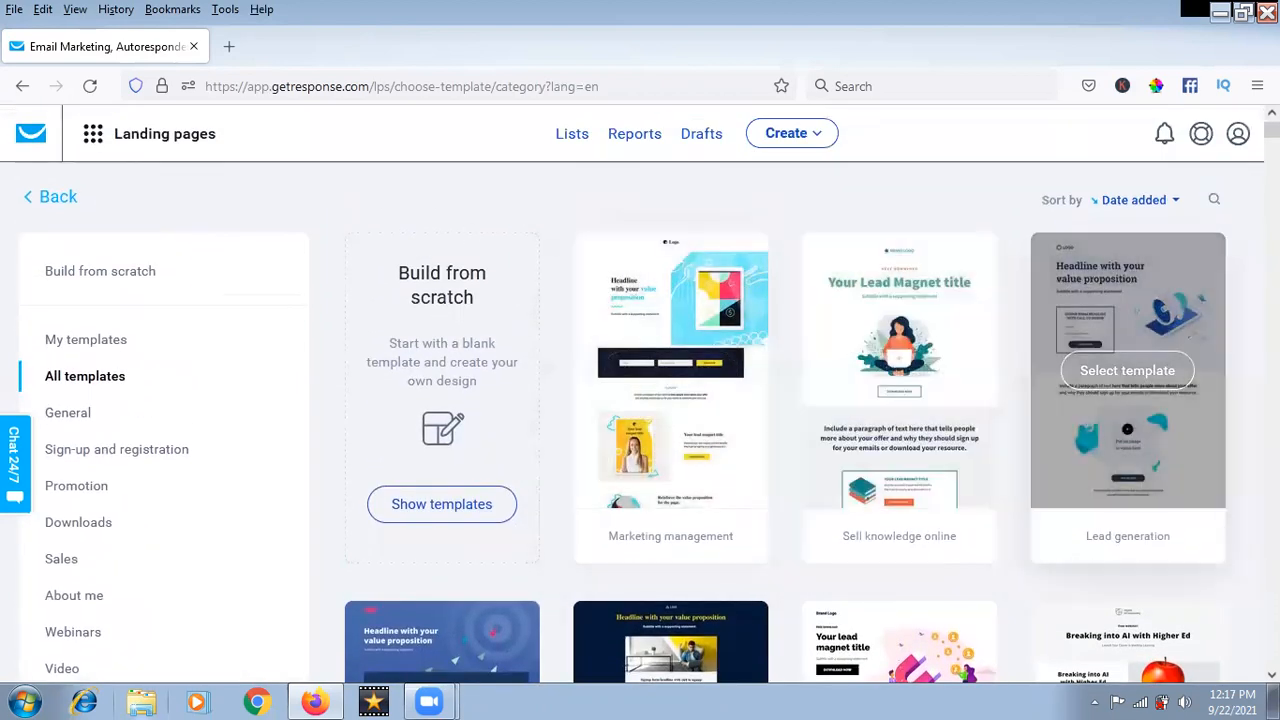
pyautogui.scroll(-1, 140, 249)
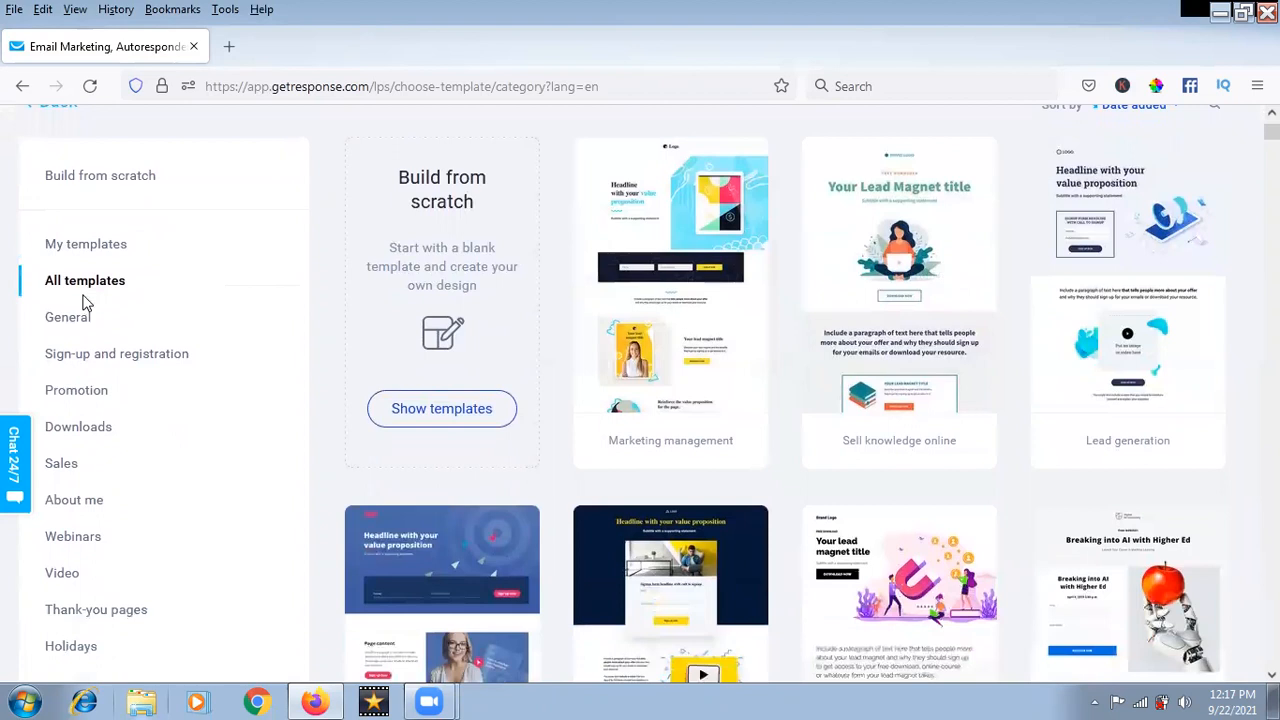
pyautogui.click(97, 399)
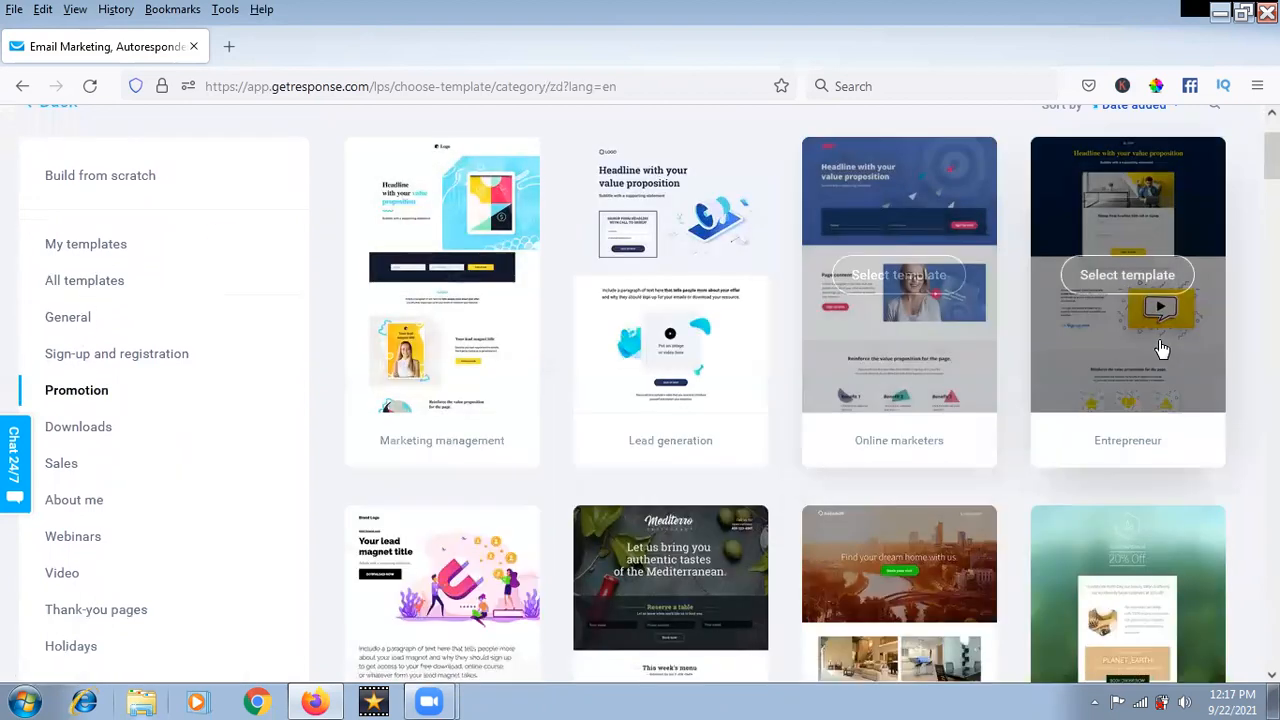
pyautogui.moveTo(890, 398)
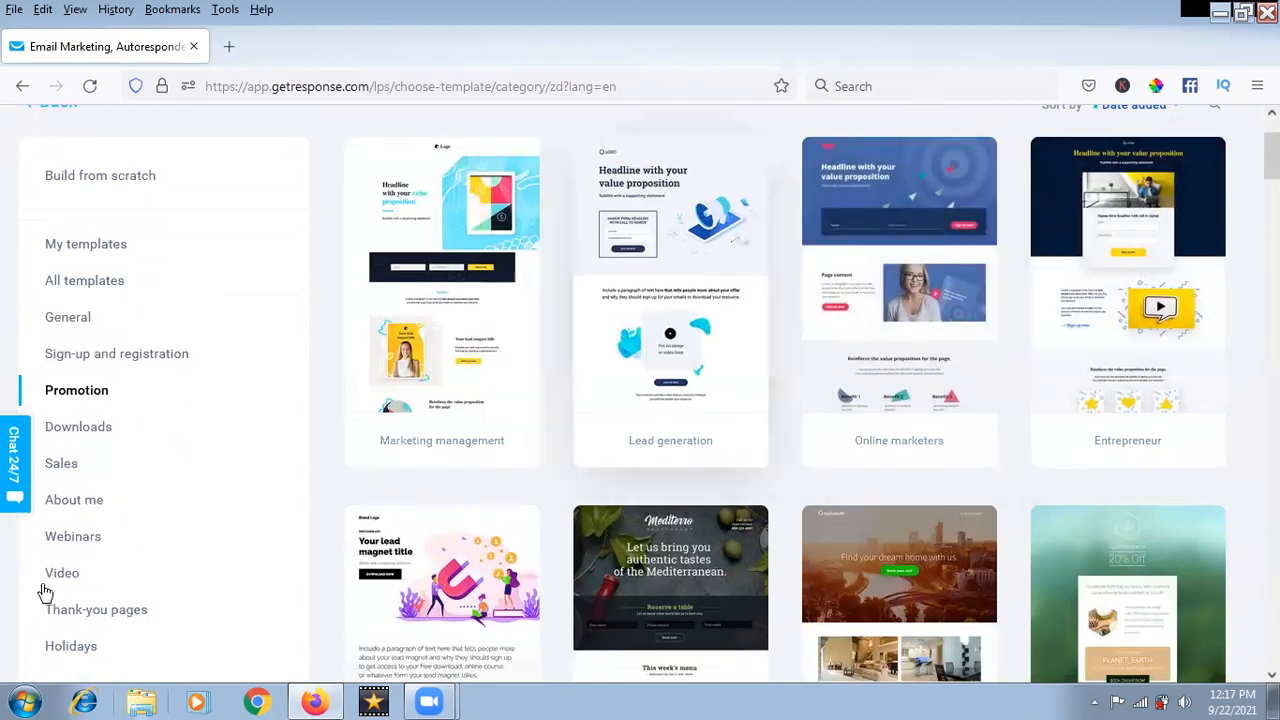
pyautogui.click(114, 609)
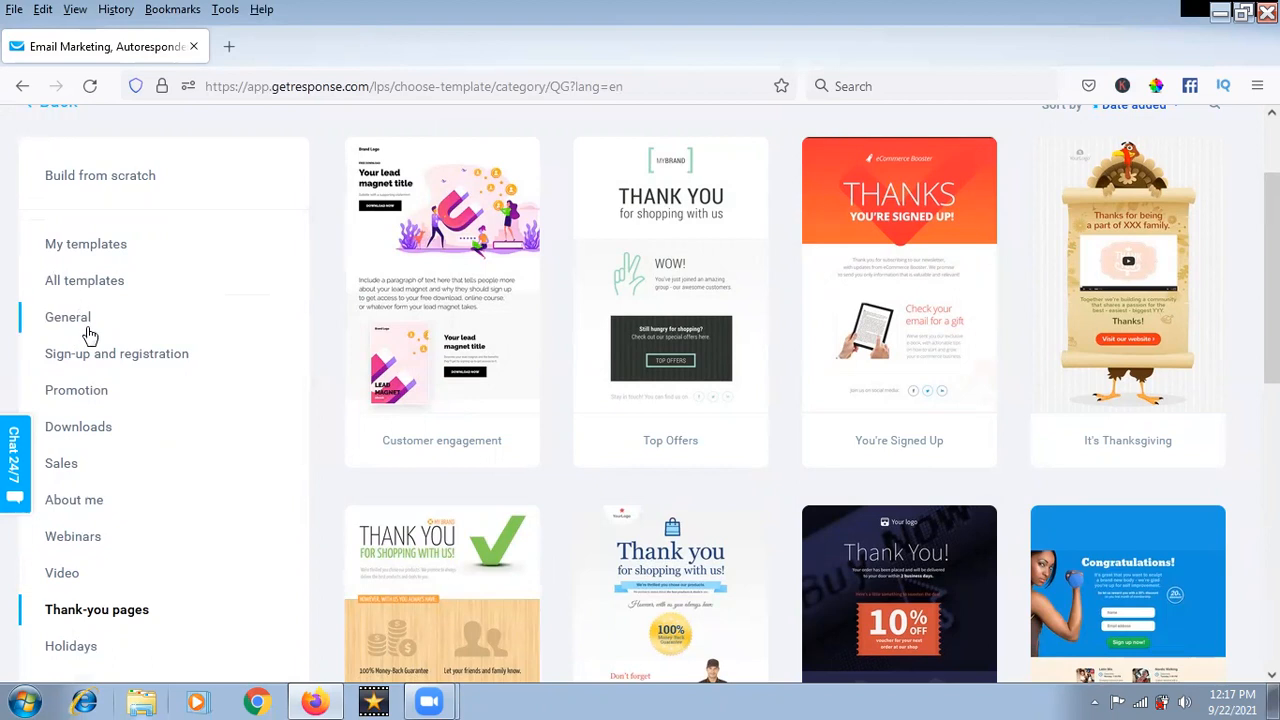
# Show the Sign-up and registration templates and scroll through the grid.
pyautogui.click(155, 357)
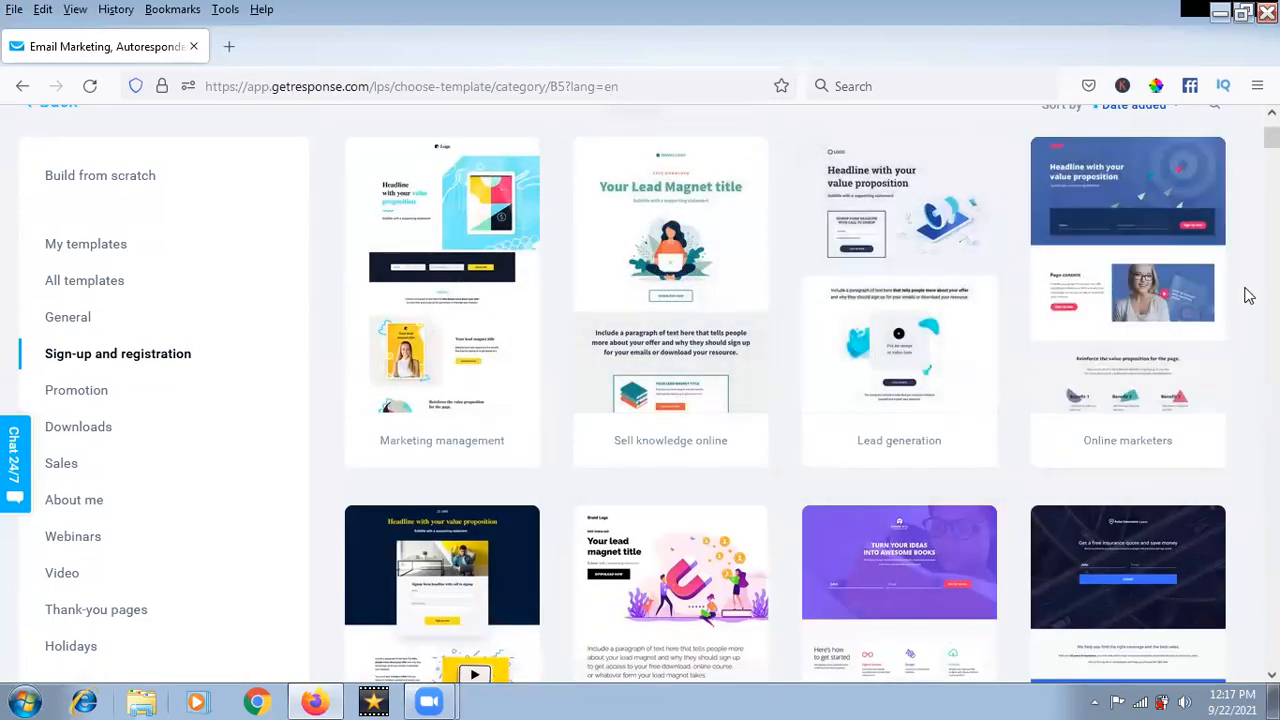
pyautogui.scroll(-7, 1247, 296)
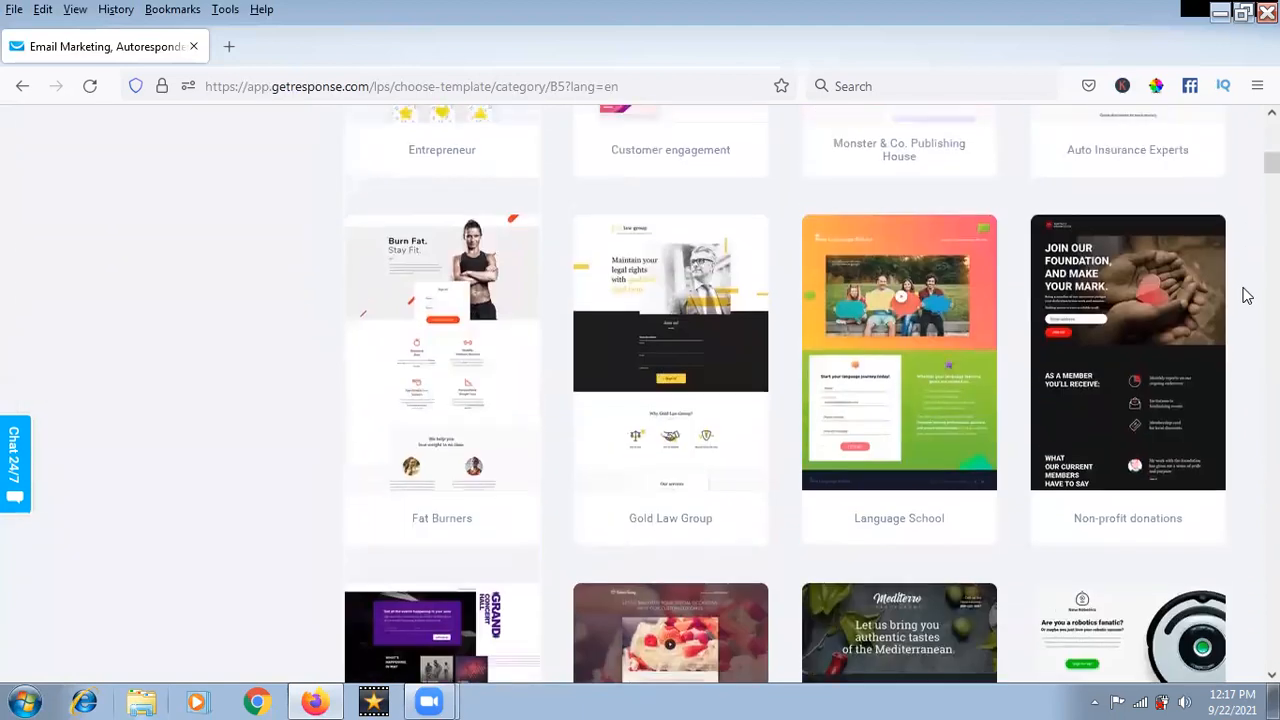
pyautogui.scroll(-7, 1247, 296)
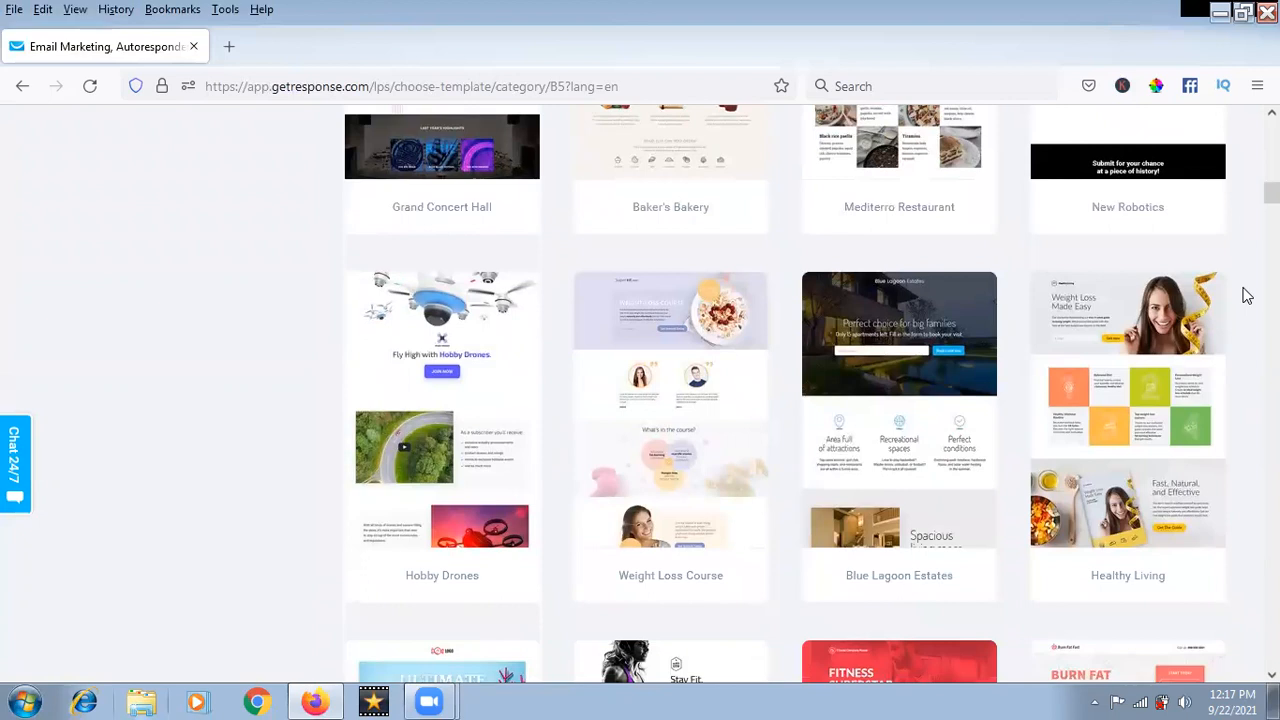
pyautogui.scroll(-5, 1247, 296)
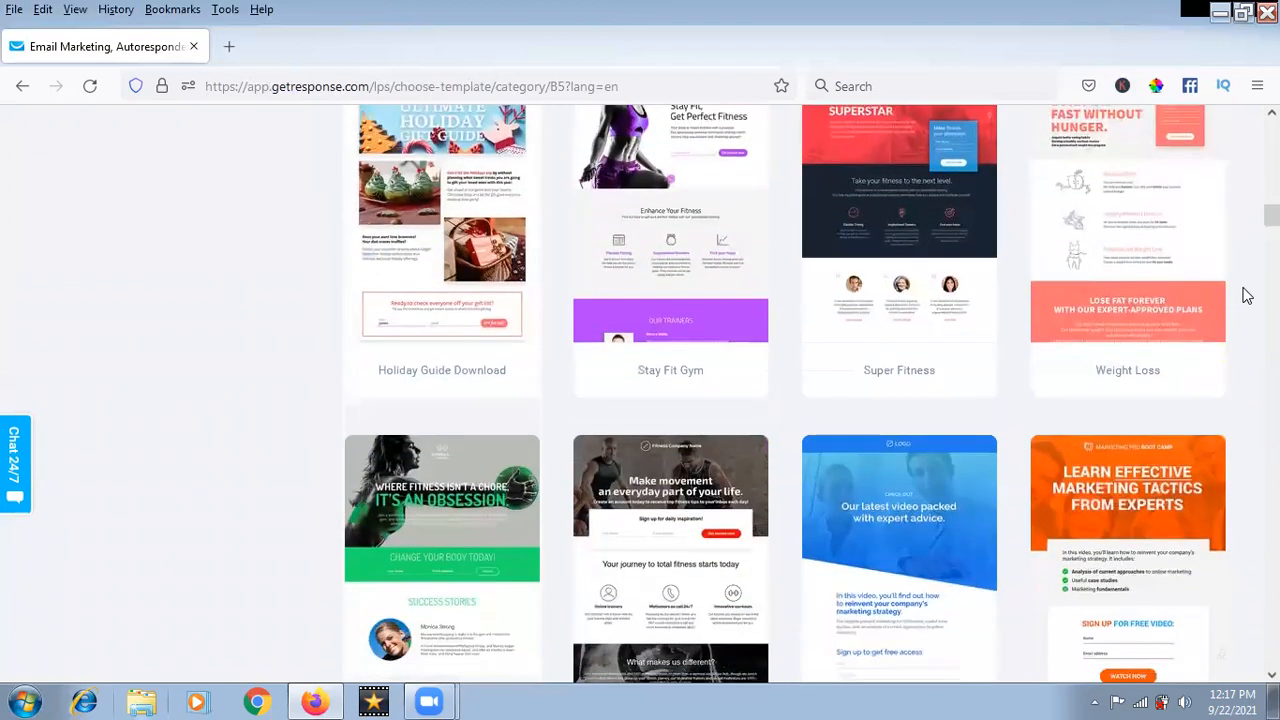
pyautogui.scroll(-5, 1247, 296)
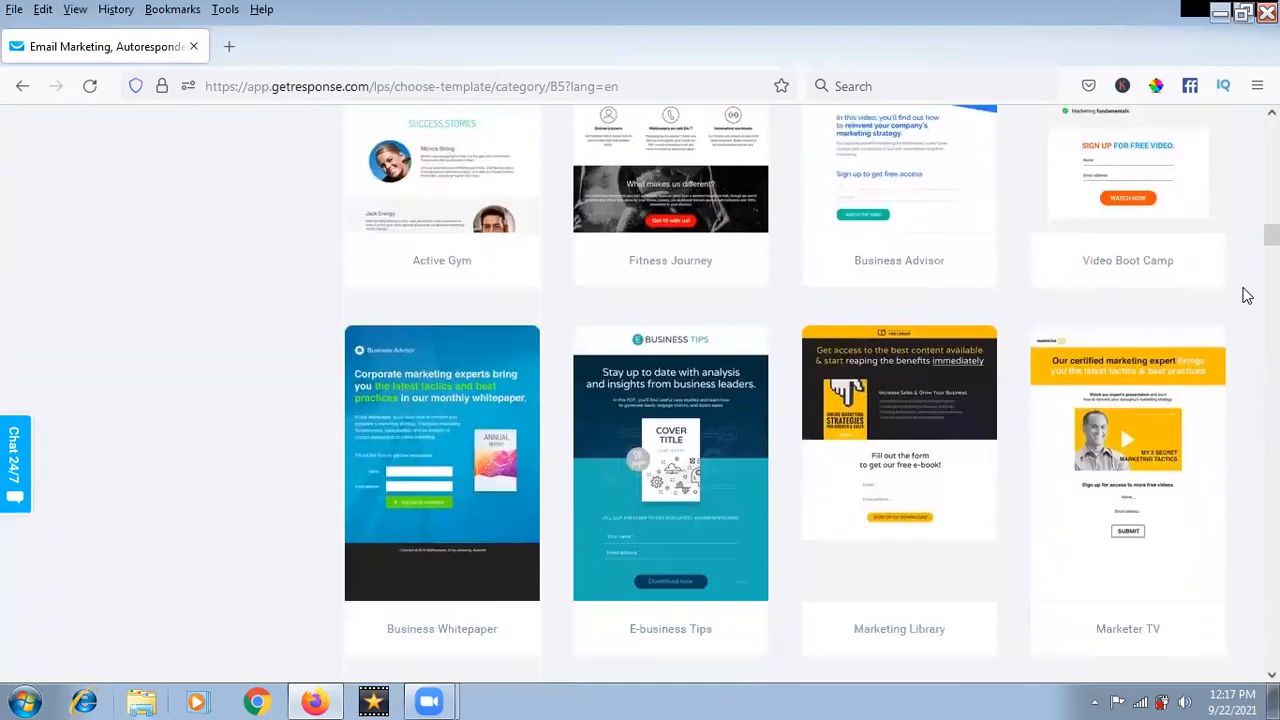
pyautogui.scroll(-3, 1247, 296)
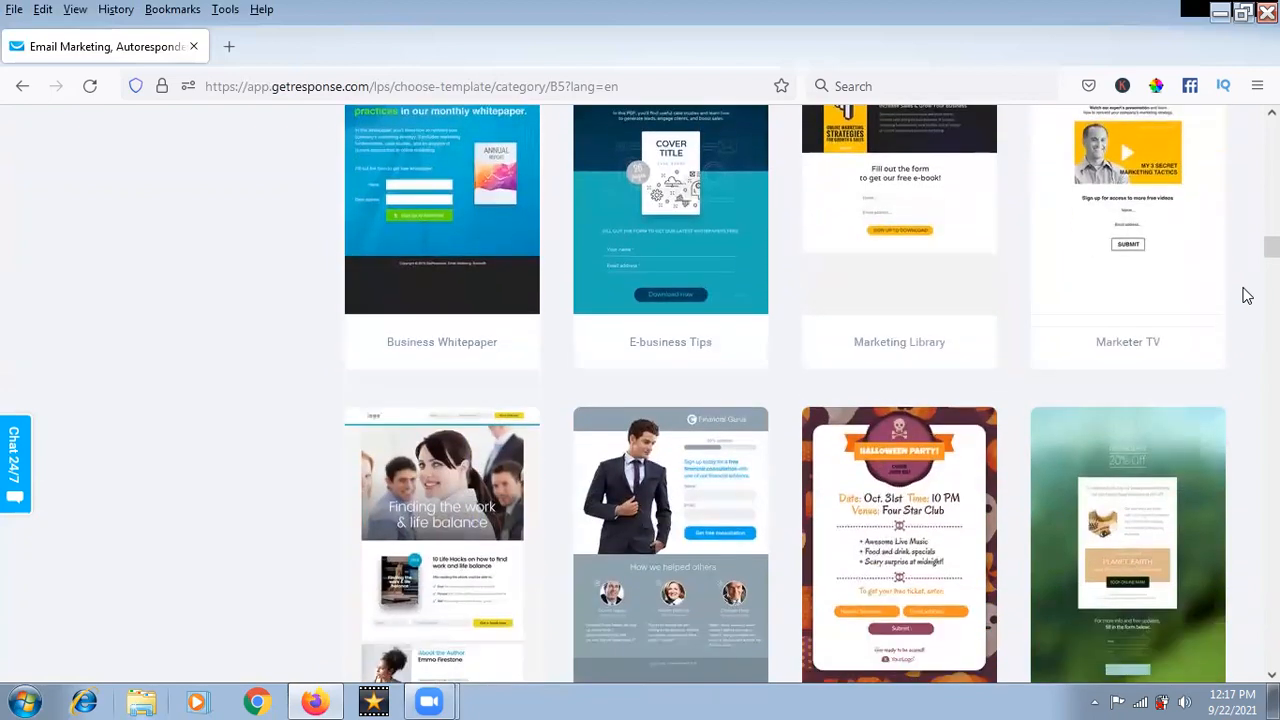
pyautogui.scroll(2, 1247, 296)
pyautogui.moveTo(437, 348)
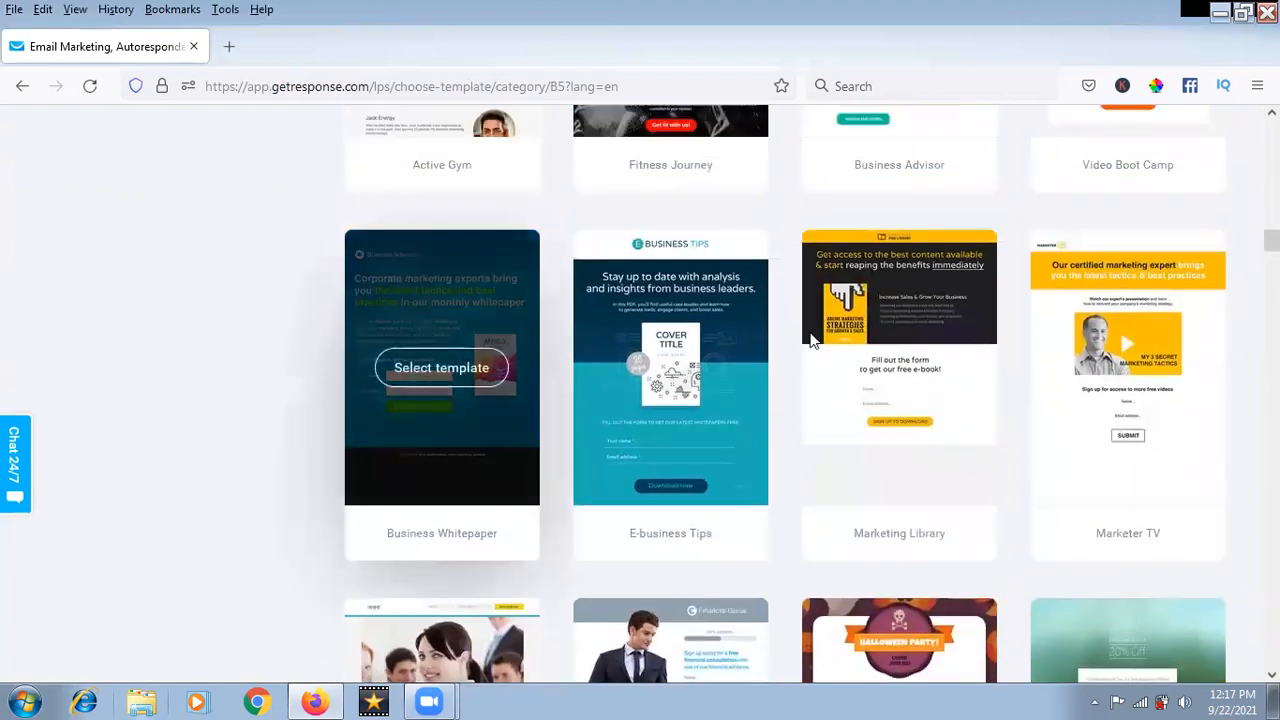
pyautogui.scroll(8, 828, 322)
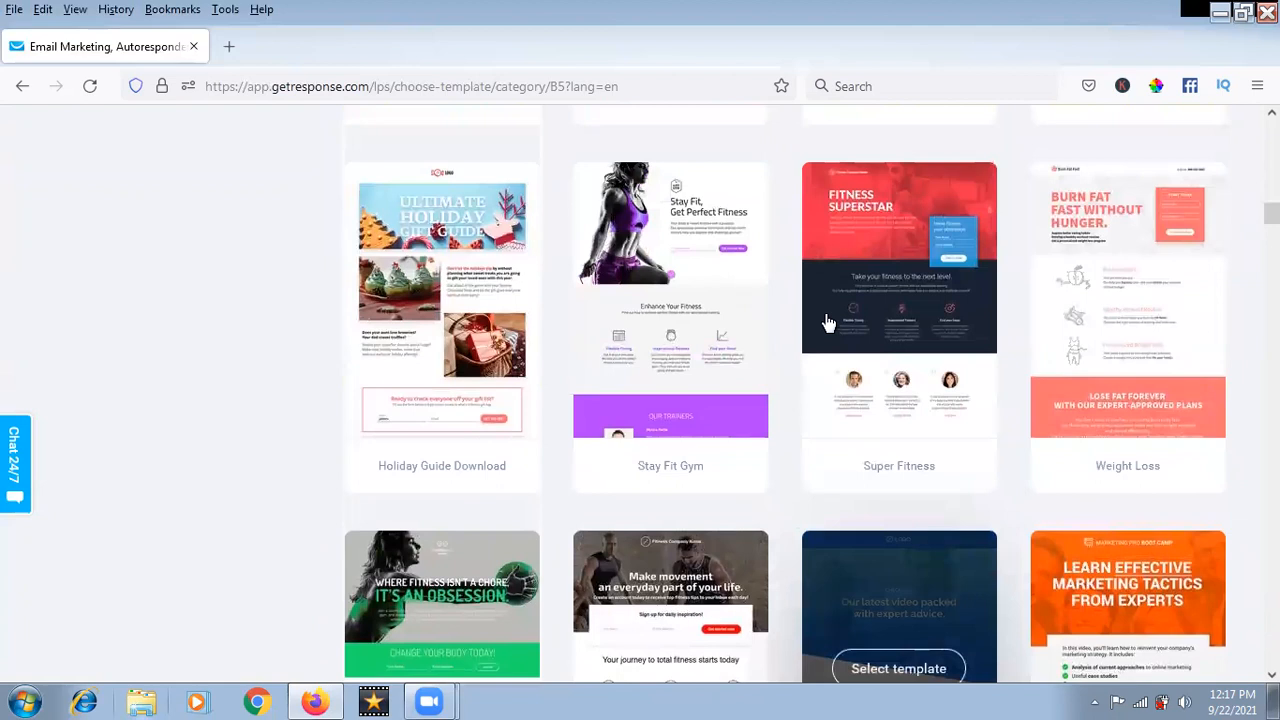
pyautogui.scroll(-3, 828, 322)
pyautogui.moveTo(1220, 360)
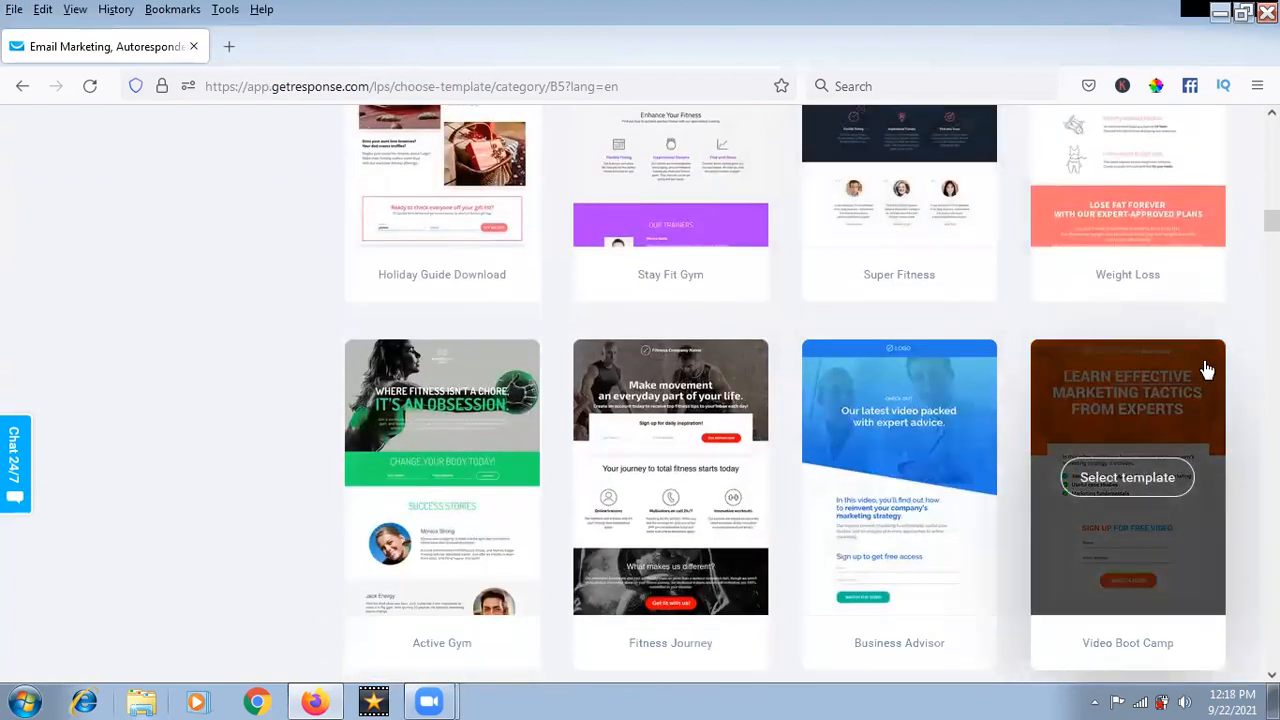
pyautogui.scroll(6, 1220, 360)
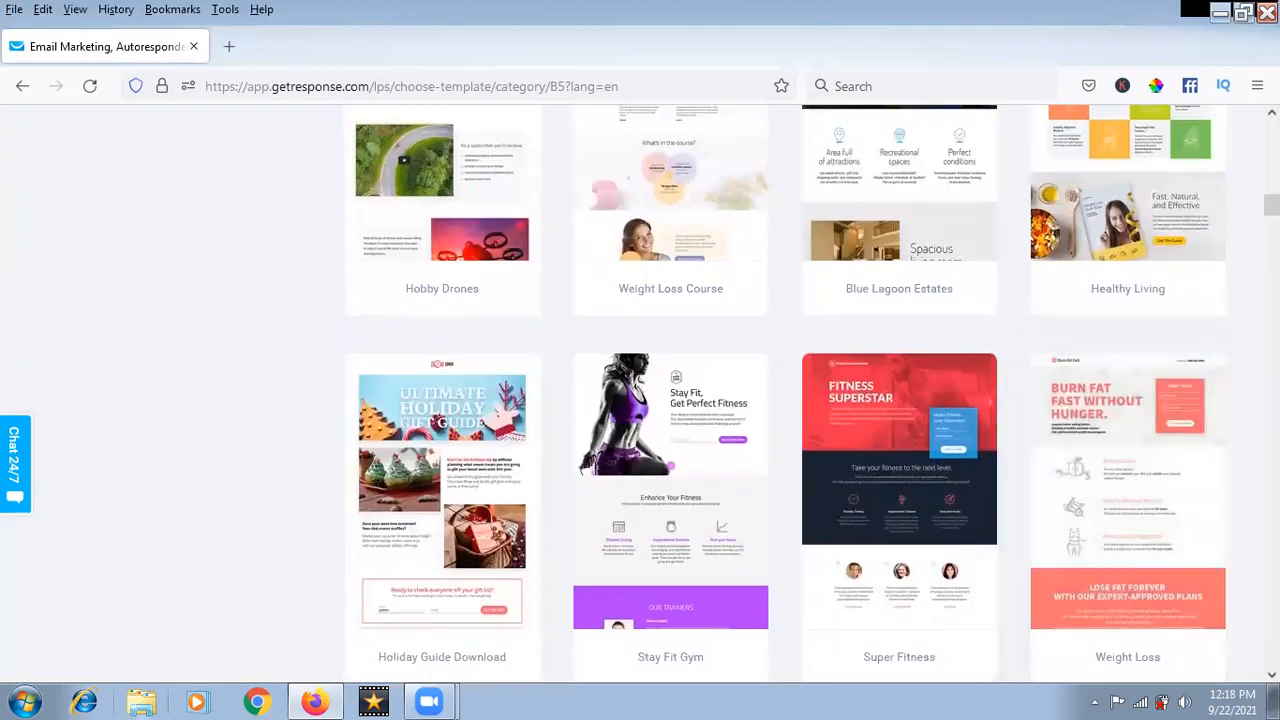
pyautogui.scroll(12, 785, 395)
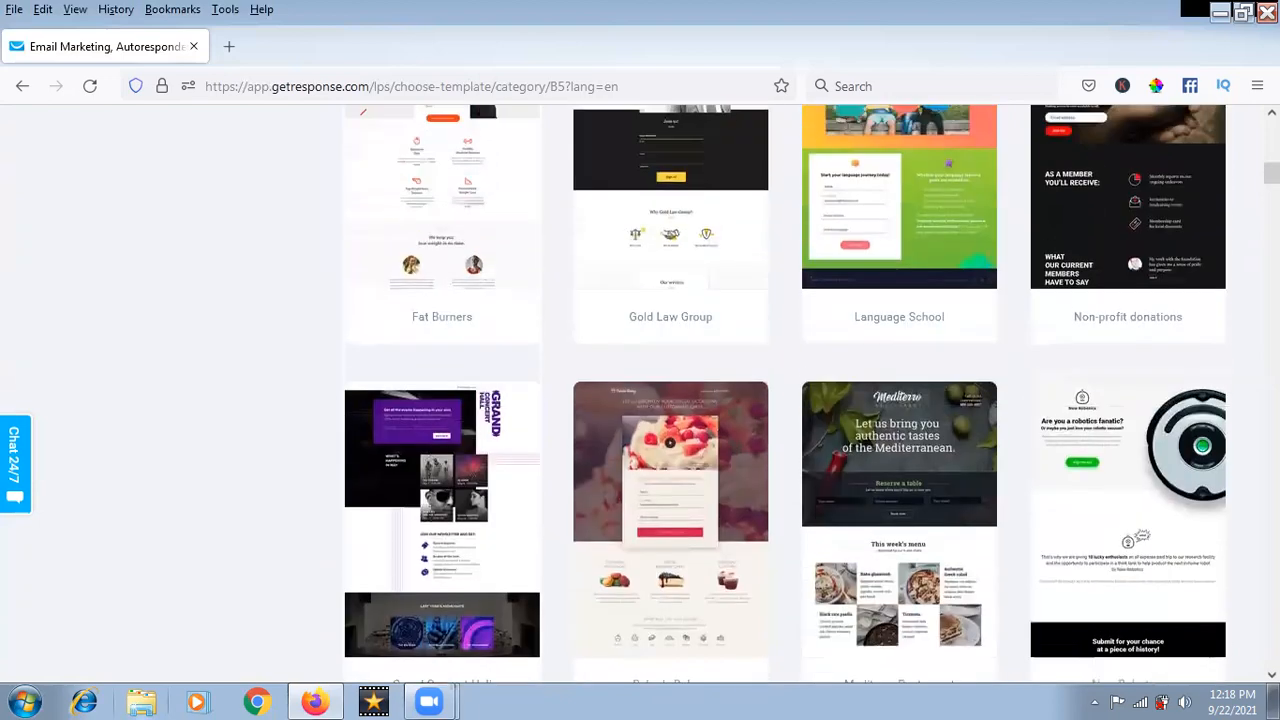
pyautogui.scroll(3, 785, 395)
pyautogui.scroll(5, 785, 395)
pyautogui.scroll(-20, 785, 395)
pyautogui.scroll(-19, 785, 395)
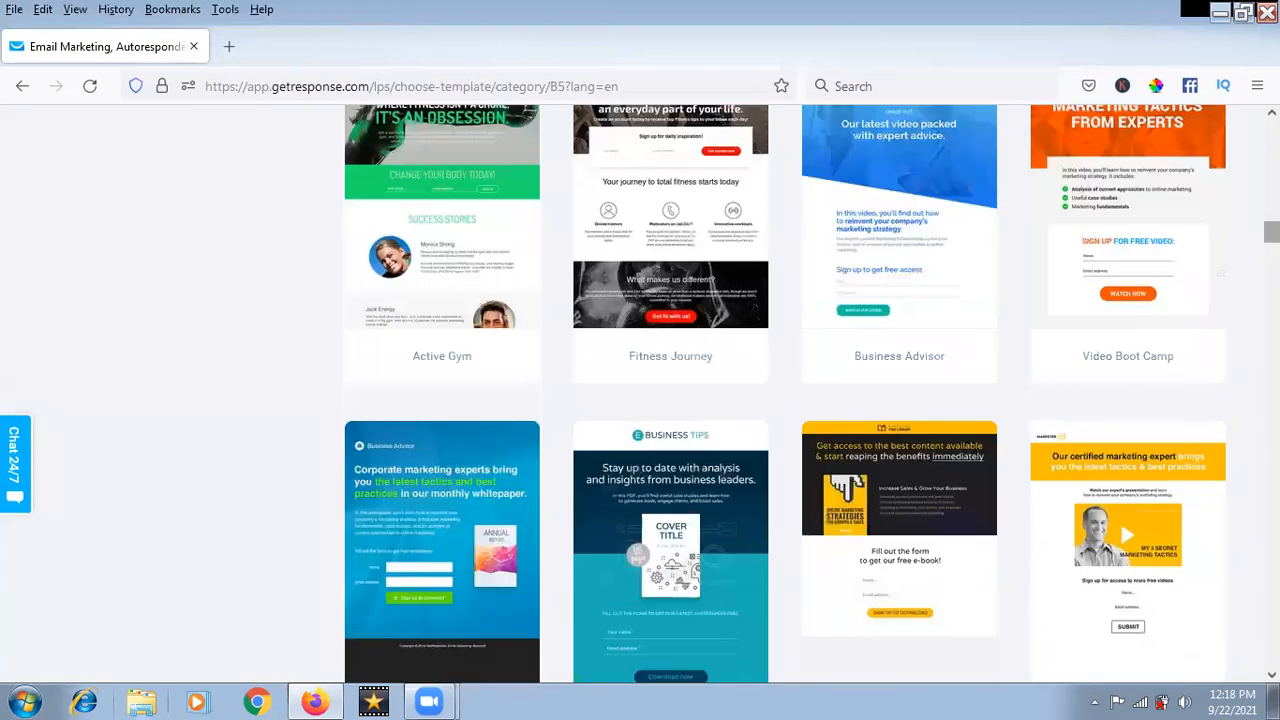
pyautogui.scroll(3, 785, 395)
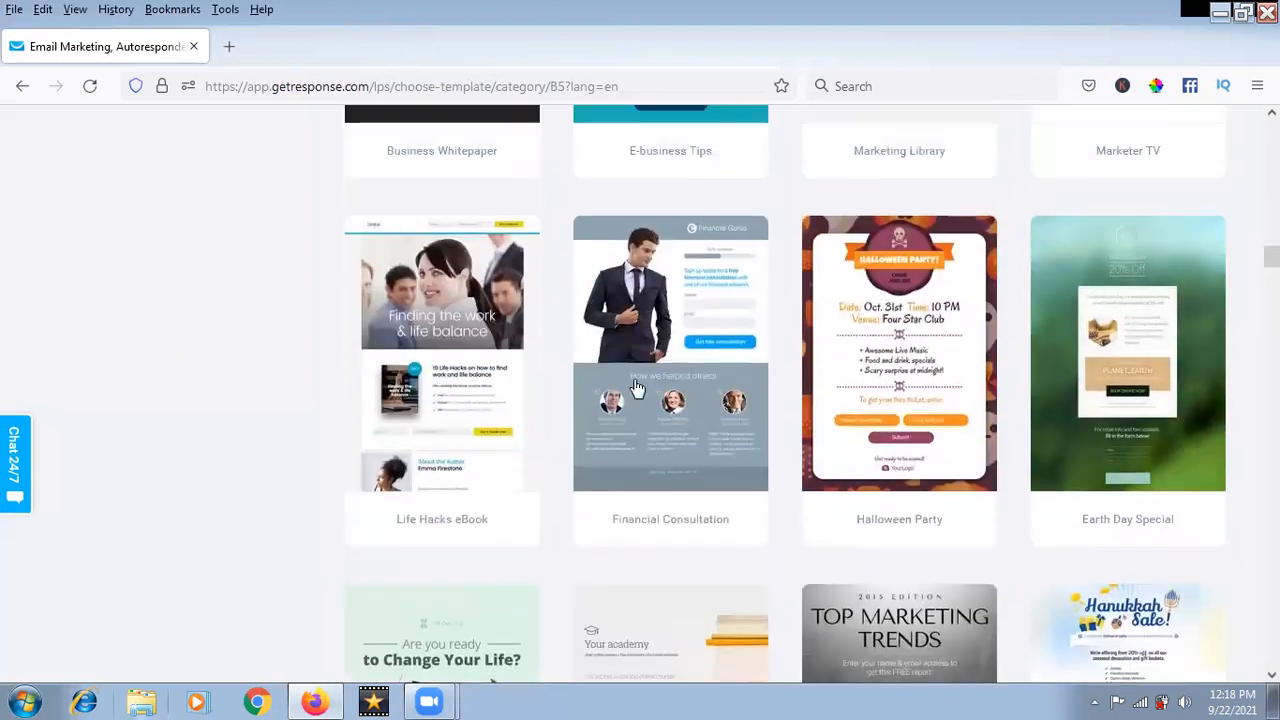
pyautogui.moveTo(675, 355)
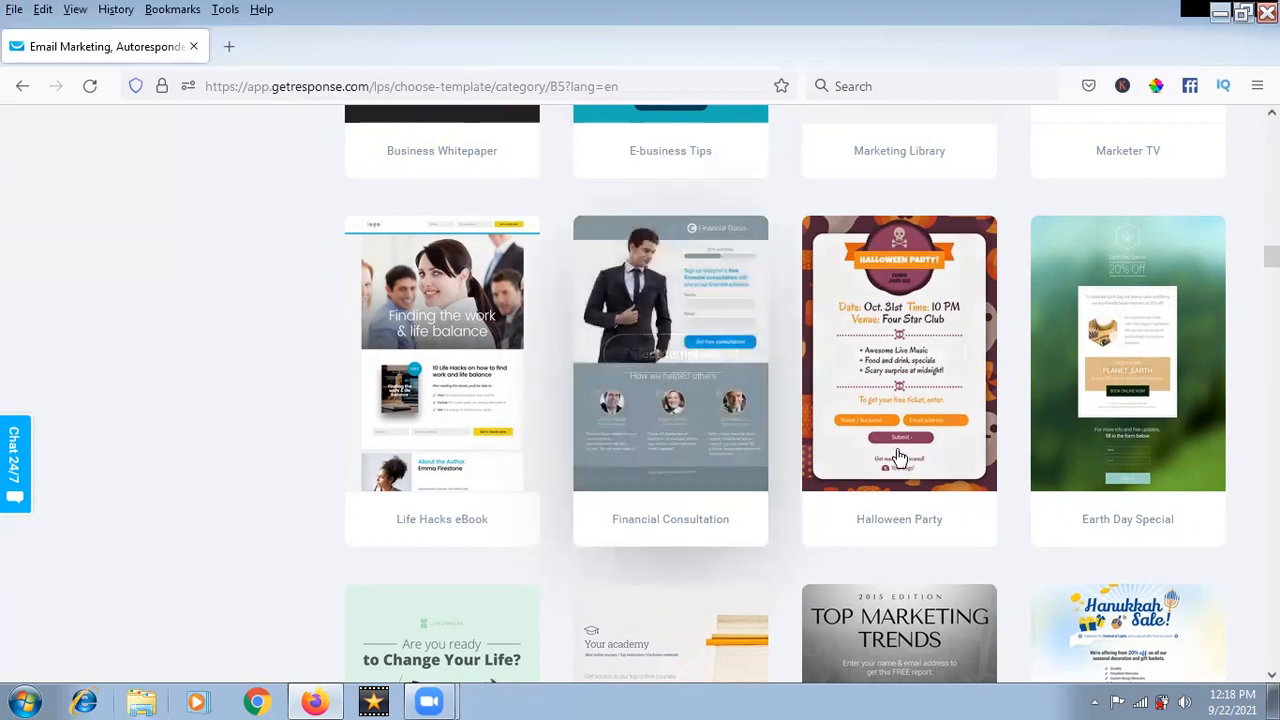
# Scroll the template grid down to the Financial Consultation card.
pyautogui.scroll(-5, 912, 524)
pyautogui.scroll(-5, 918, 530)
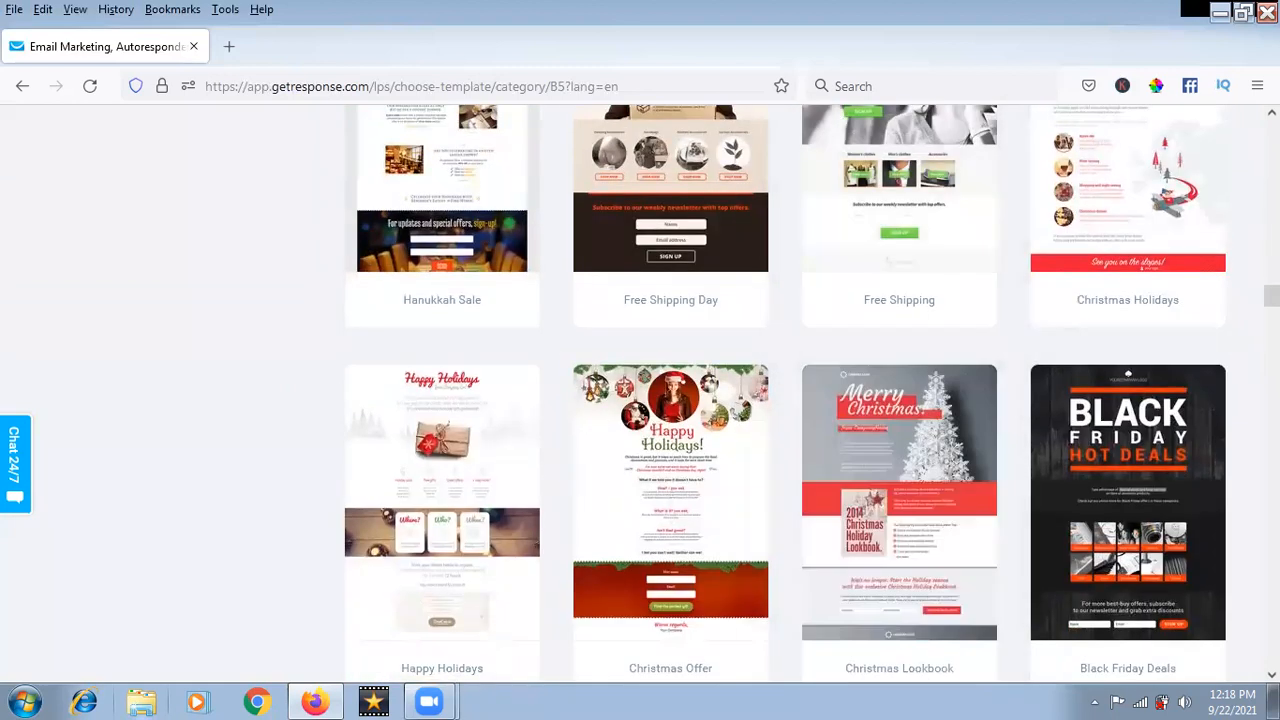
pyautogui.scroll(-5, 918, 530)
pyautogui.scroll(-4, 785, 395)
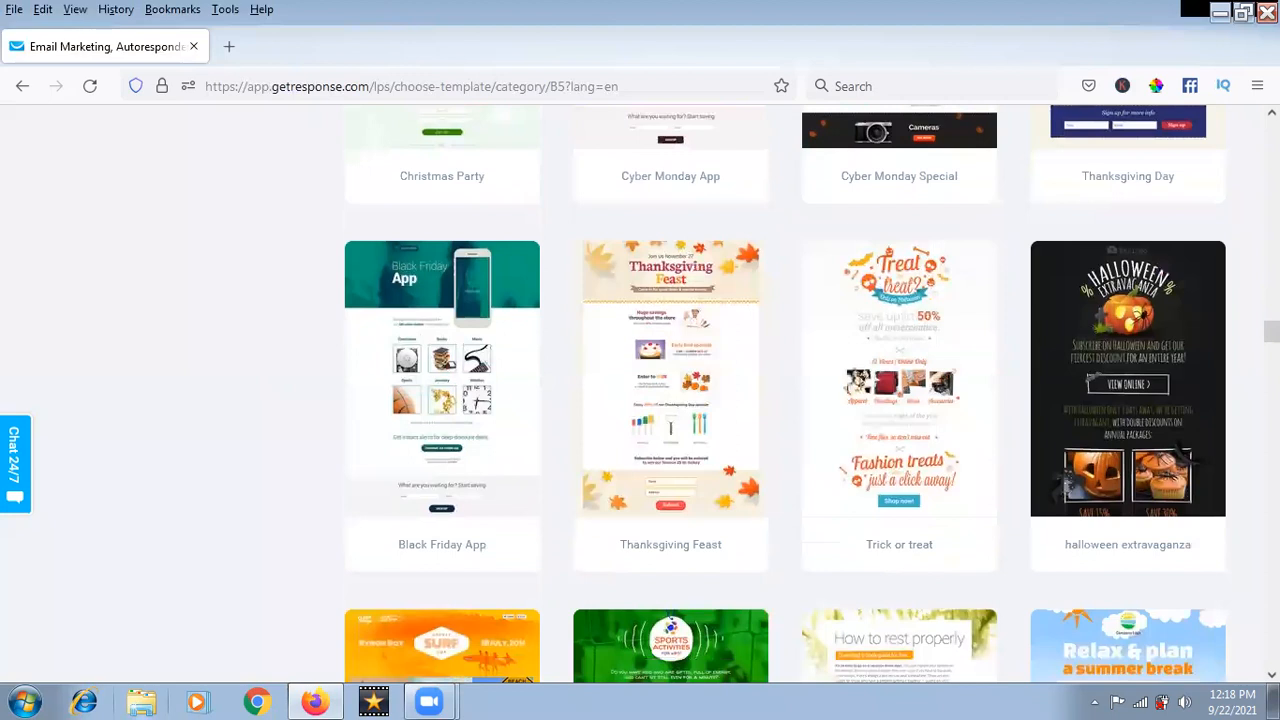
pyautogui.scroll(15, 785, 395)
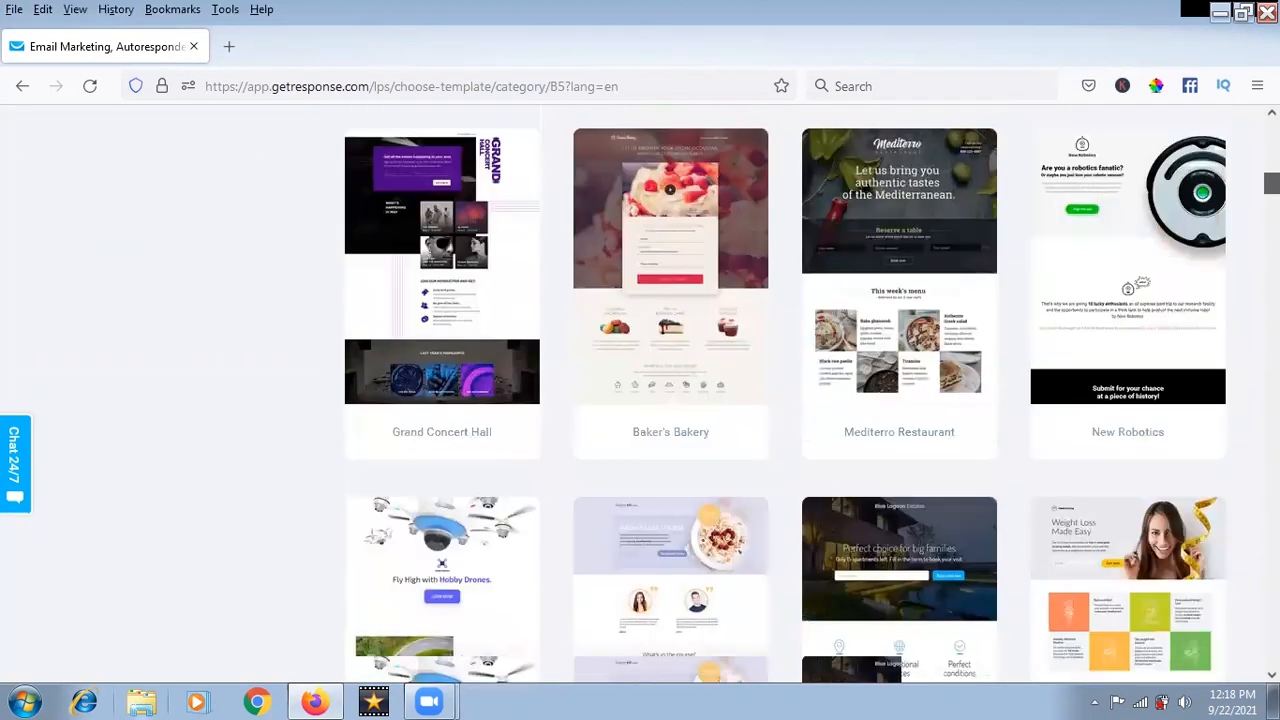
pyautogui.moveTo(1271, 183); pyautogui.dragTo(1271, 132)
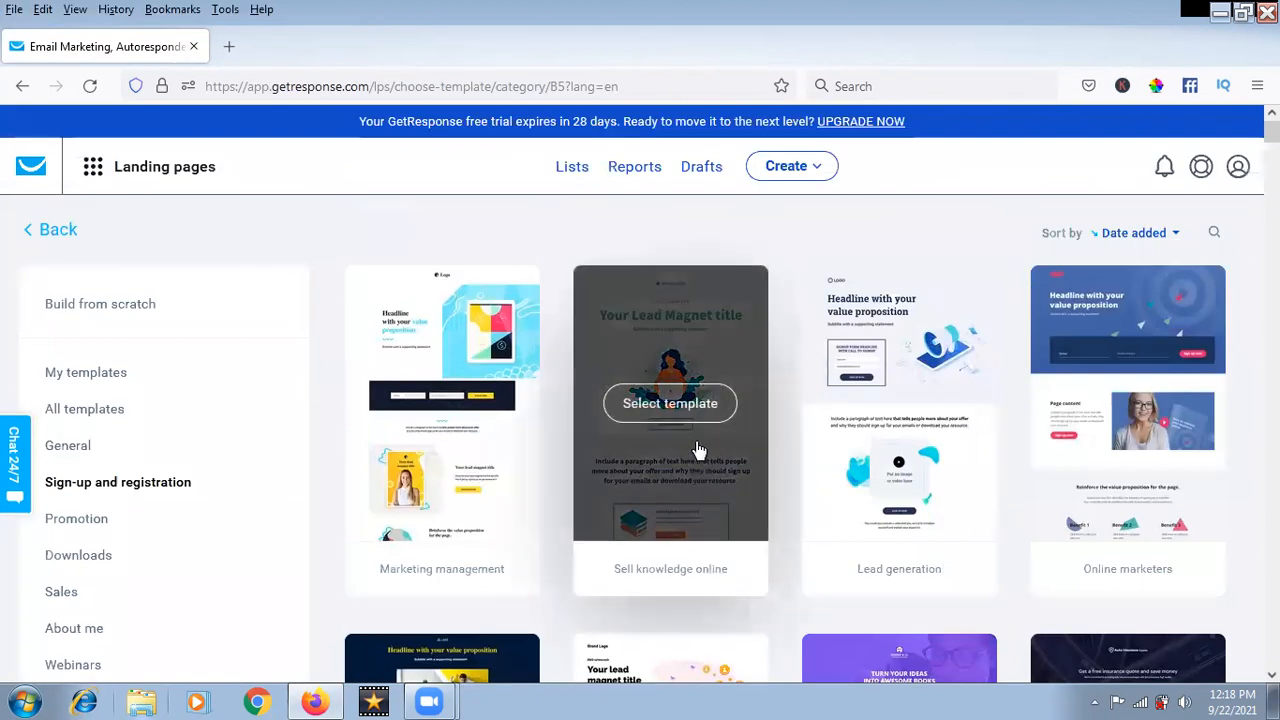
pyautogui.scroll(-9, 698, 450)
pyautogui.scroll(-8, 698, 450)
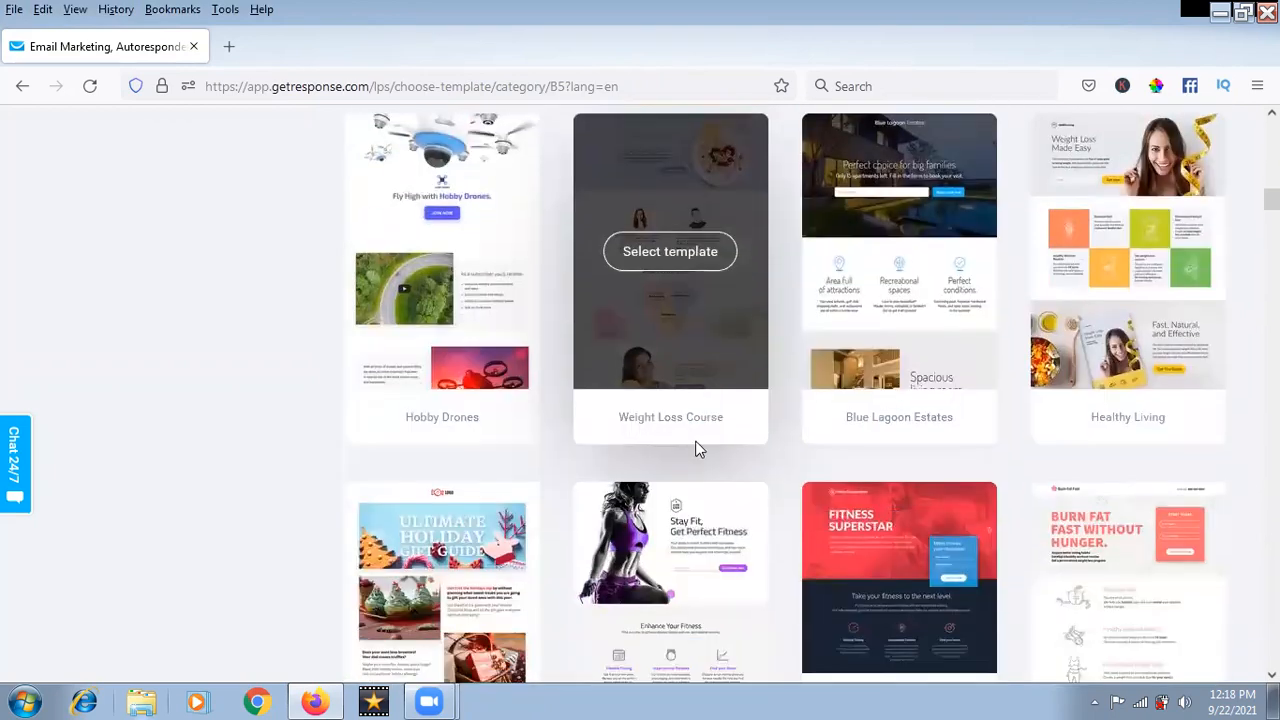
pyautogui.scroll(-3, 698, 450)
pyautogui.scroll(-4, 677, 450)
pyautogui.scroll(-4, 677, 450)
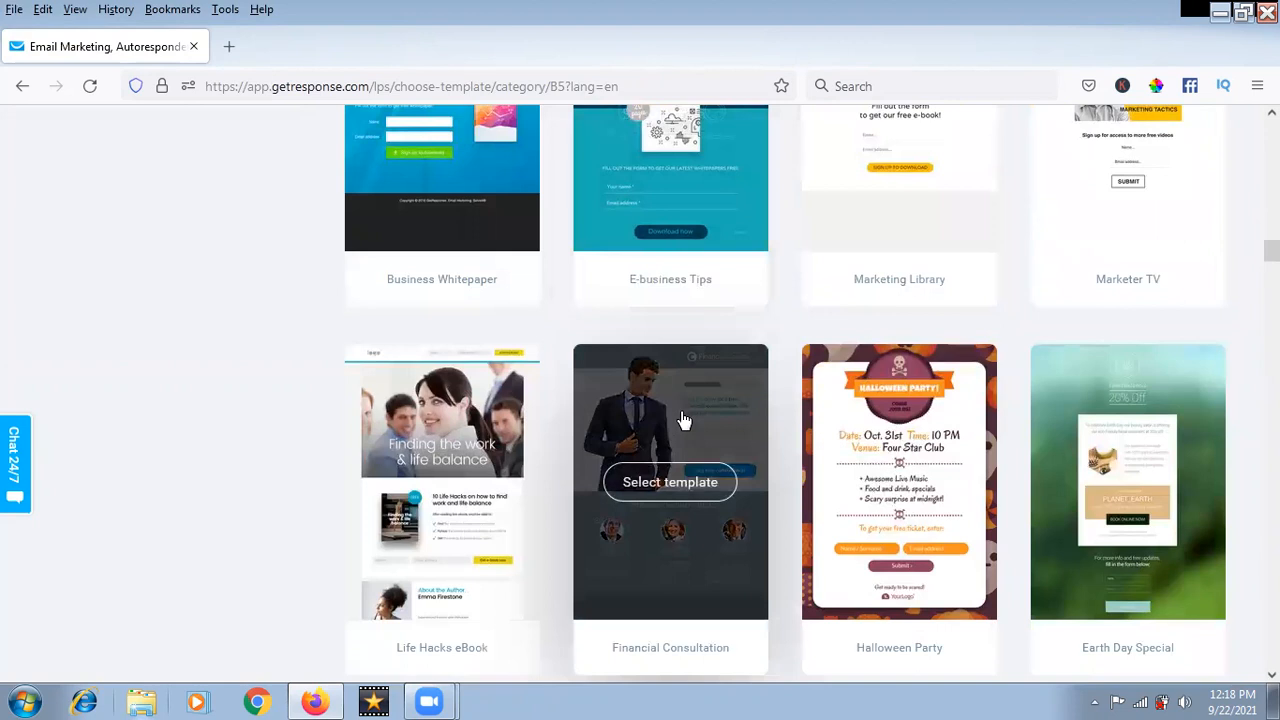
pyautogui.click(680, 420)
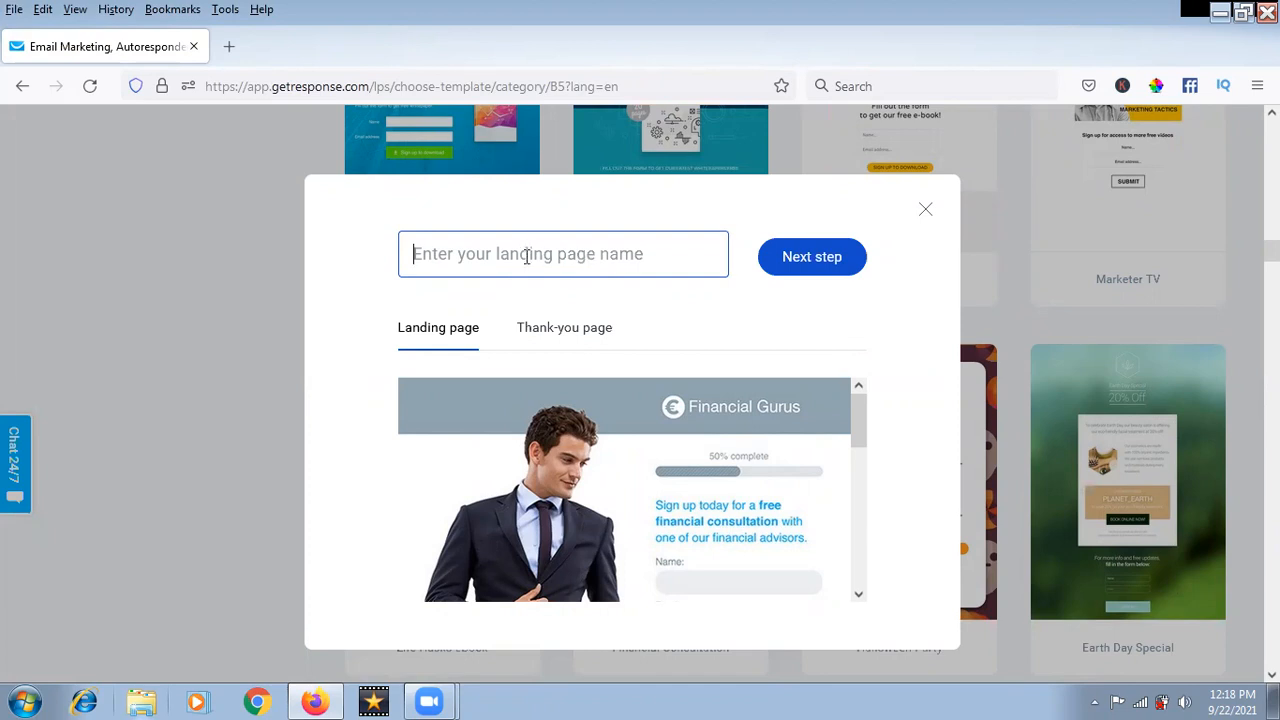
pyautogui.write('enroo')
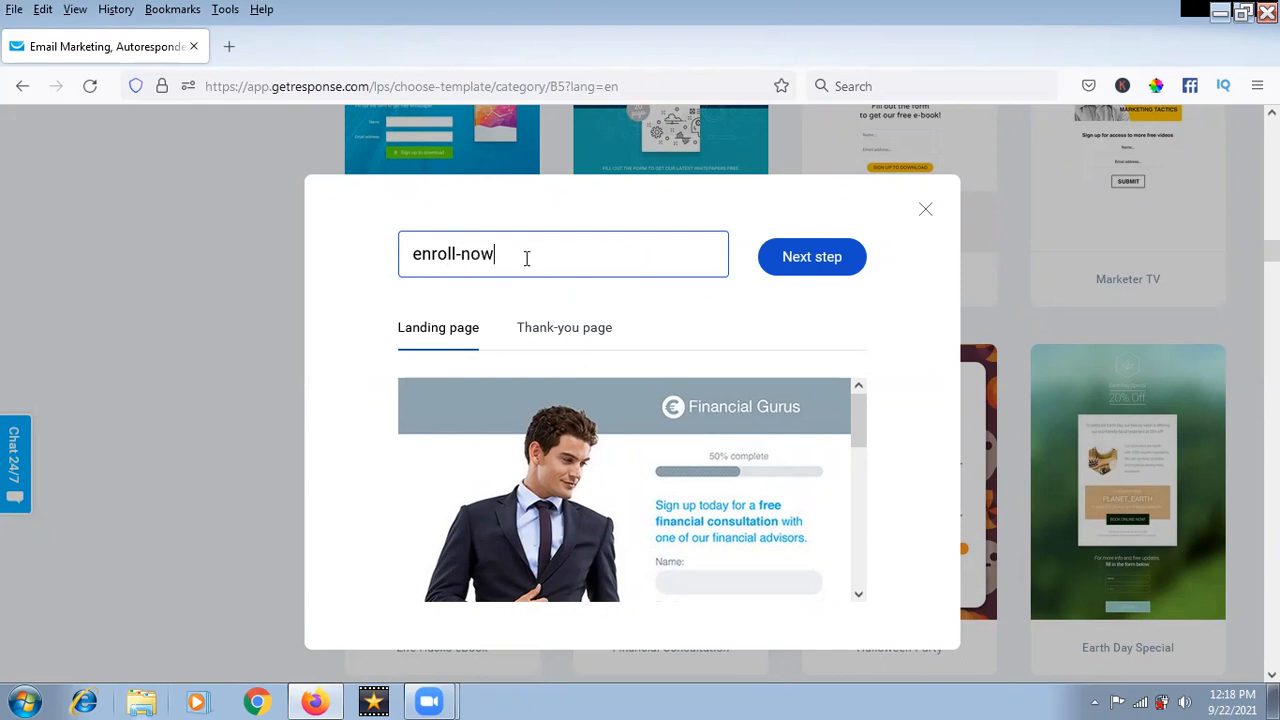
pyautogui.click(925, 214)
pyautogui.scroll(20, 227, 337)
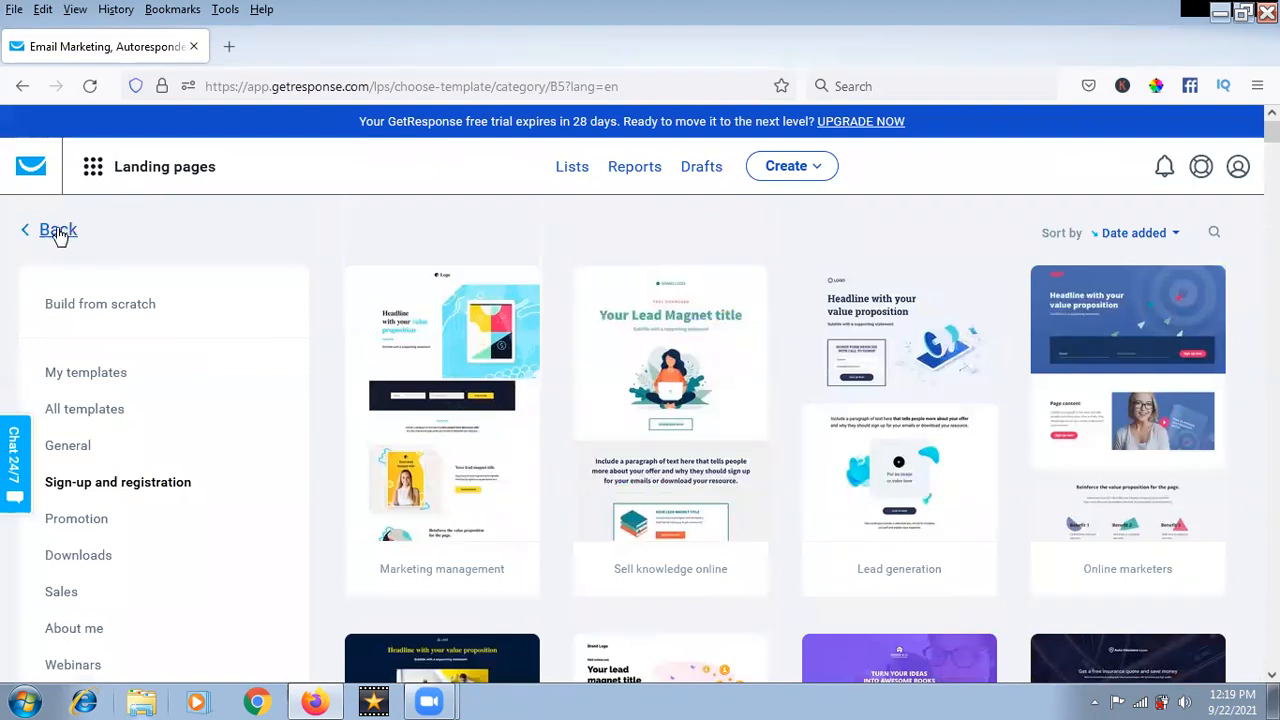
# Return to Manage landing pages and open the enroll-now page with Edit page.
pyautogui.click(58, 231)
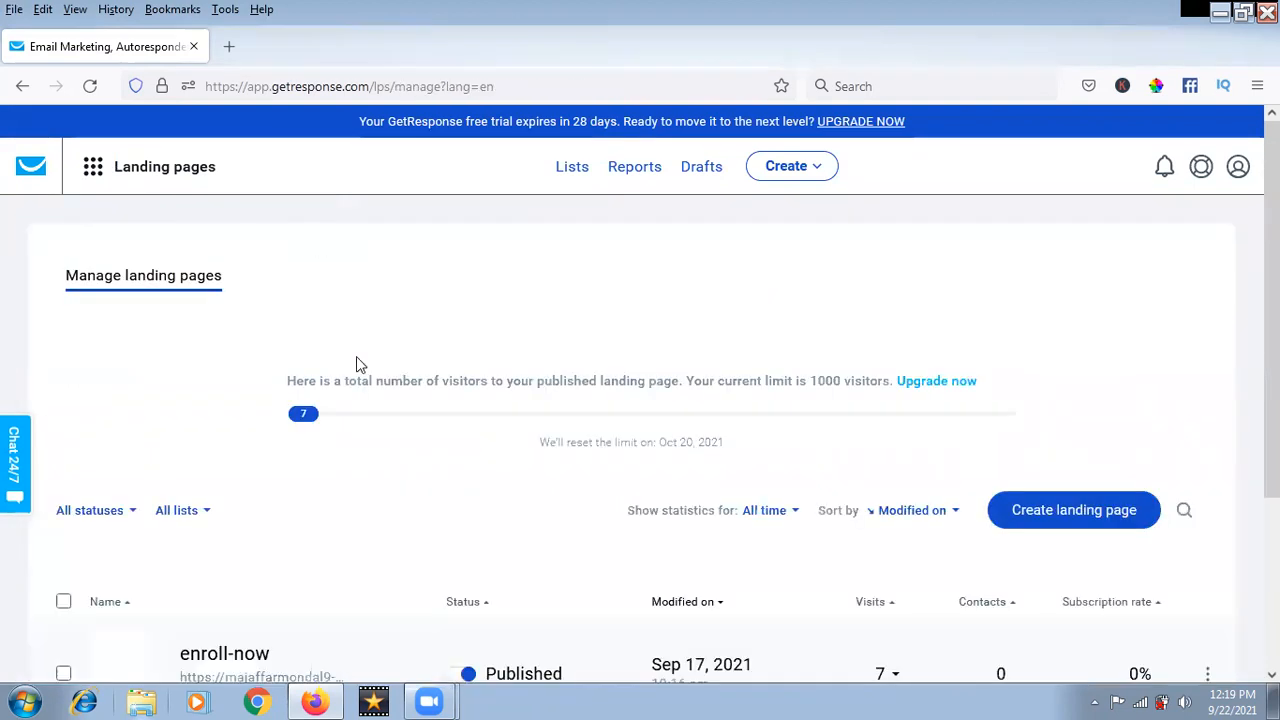
pyautogui.scroll(-3, 420, 380)
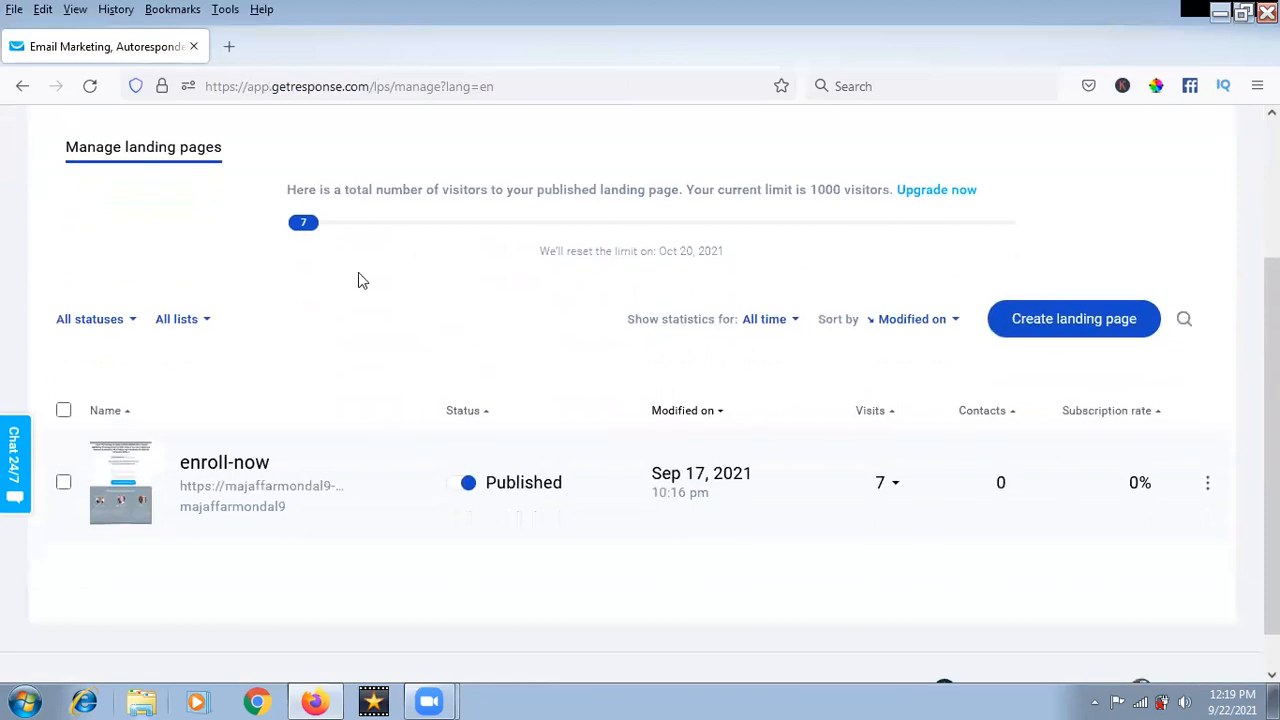
pyautogui.click(1207, 484)
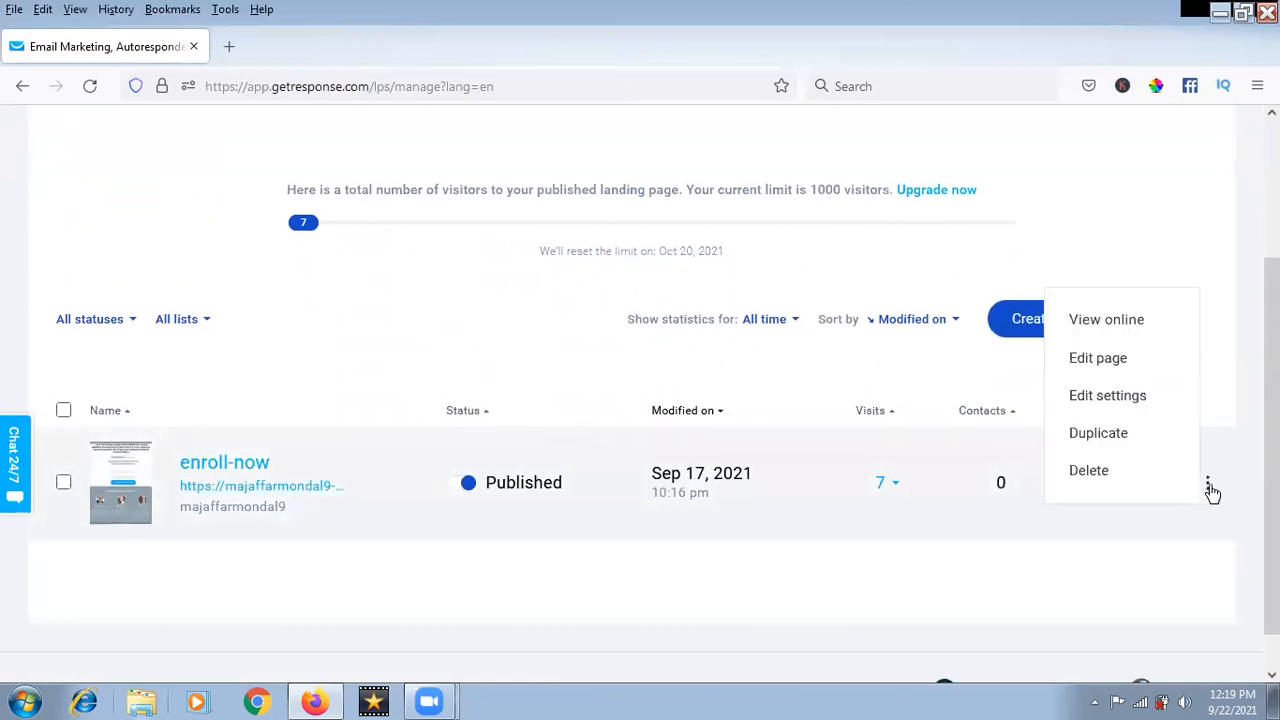
pyautogui.click(1105, 361)
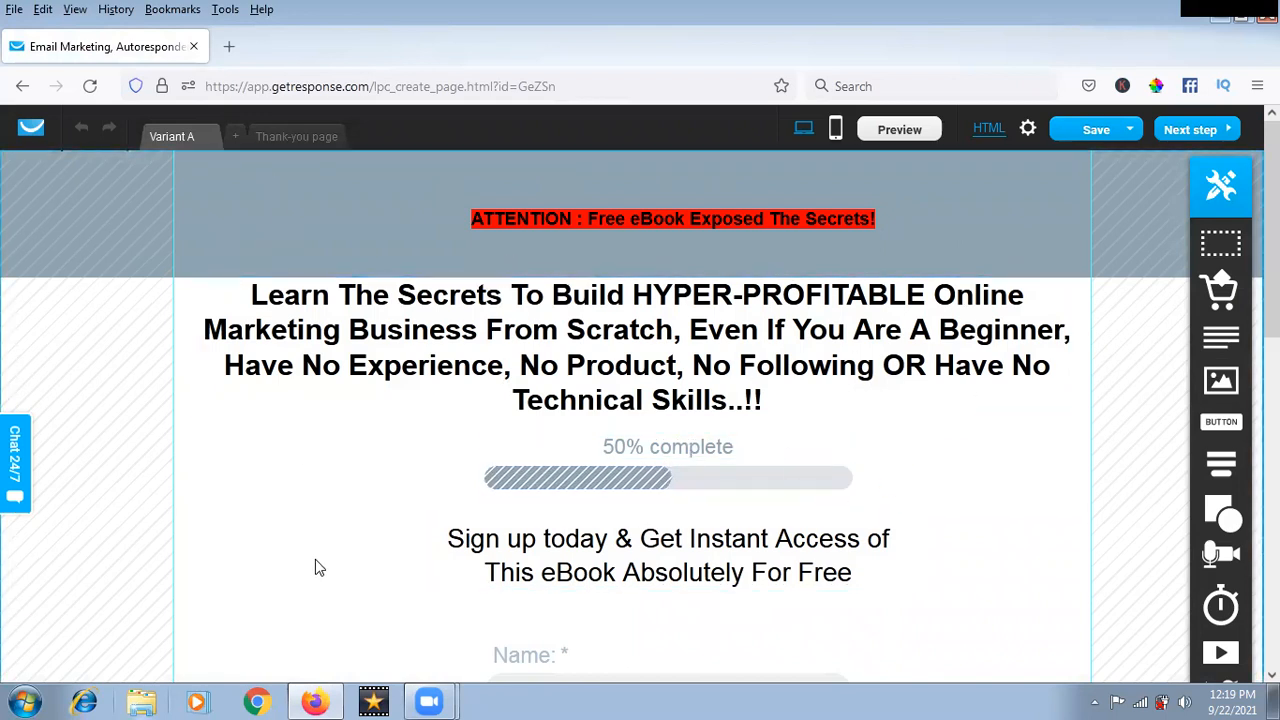
pyautogui.scroll(-10, 372, 350)
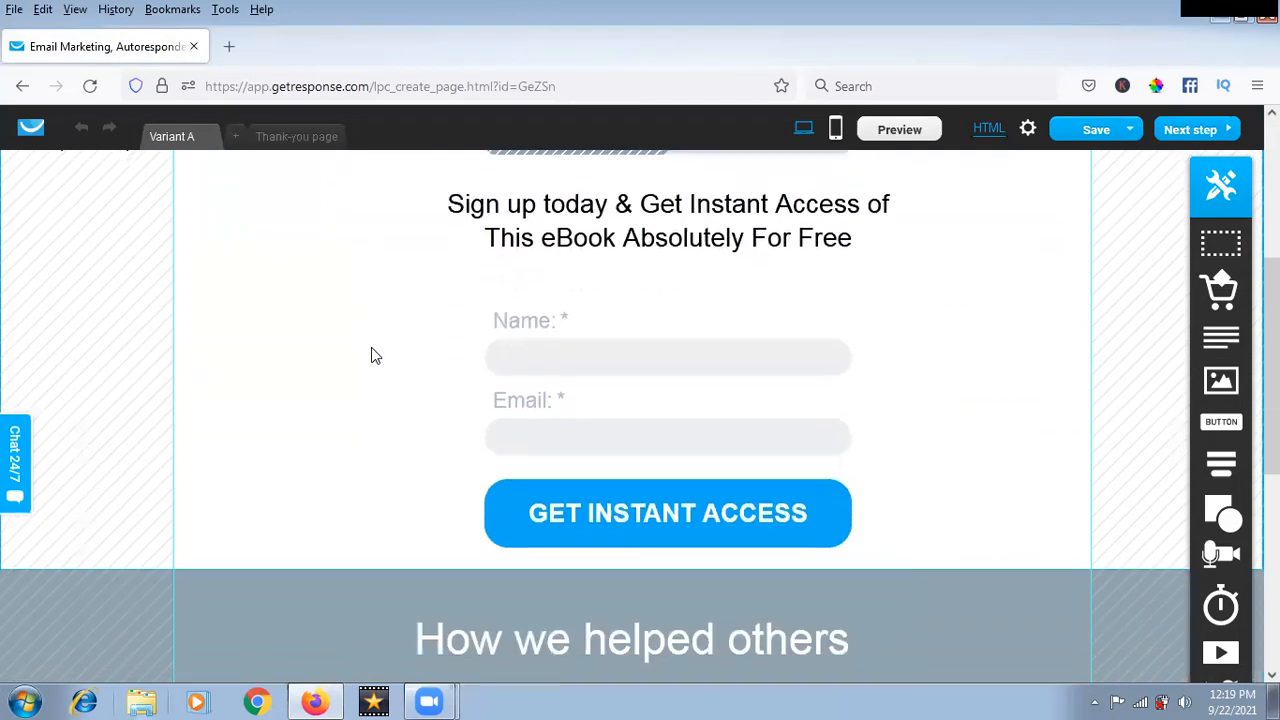
pyautogui.scroll(10, 369, 347)
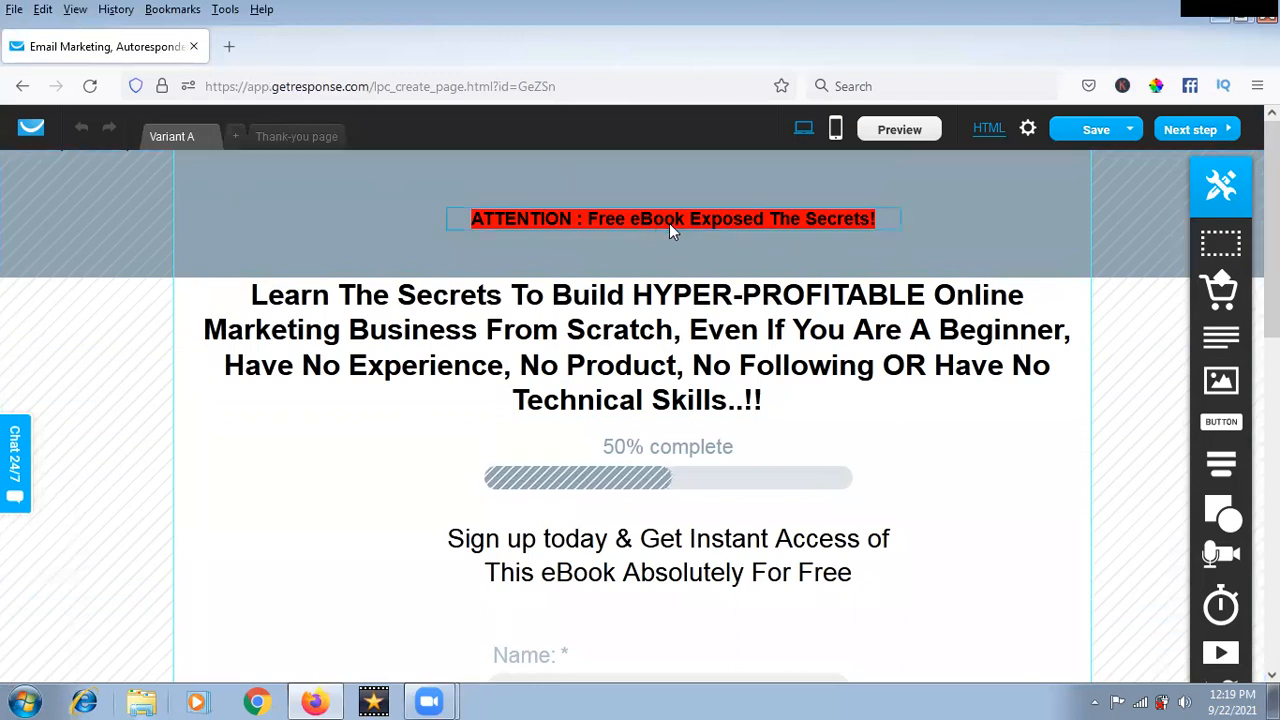
# Drop a new Text block under the red banner and paste the ATTENTION text into it.
pyautogui.moveTo(1220, 472)
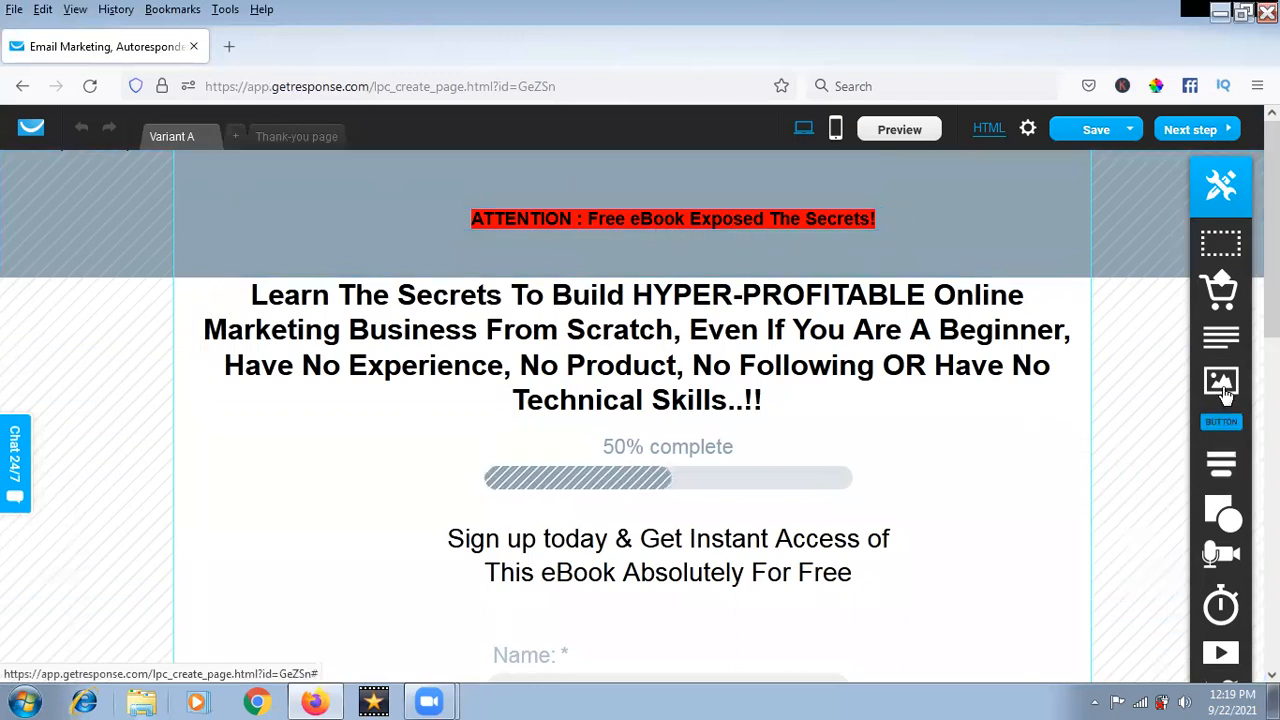
pyautogui.moveTo(1220, 343); pyautogui.dragTo(770, 256)
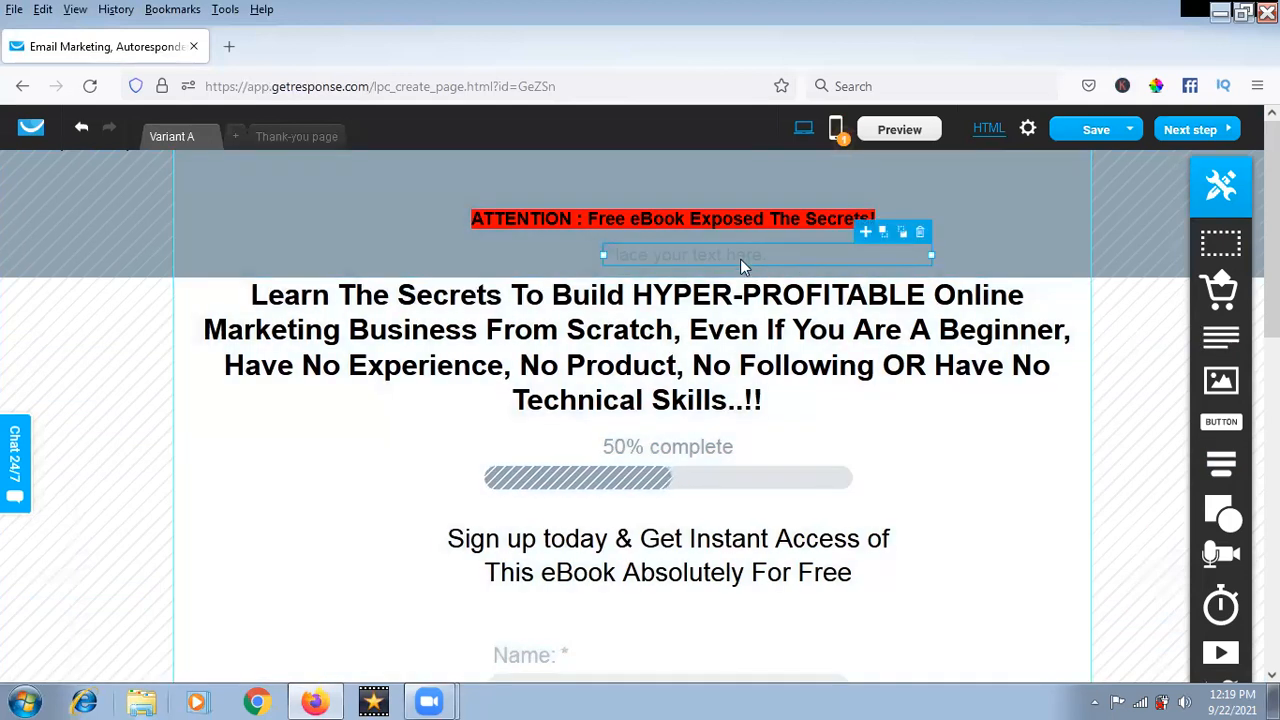
pyautogui.click(606, 223)
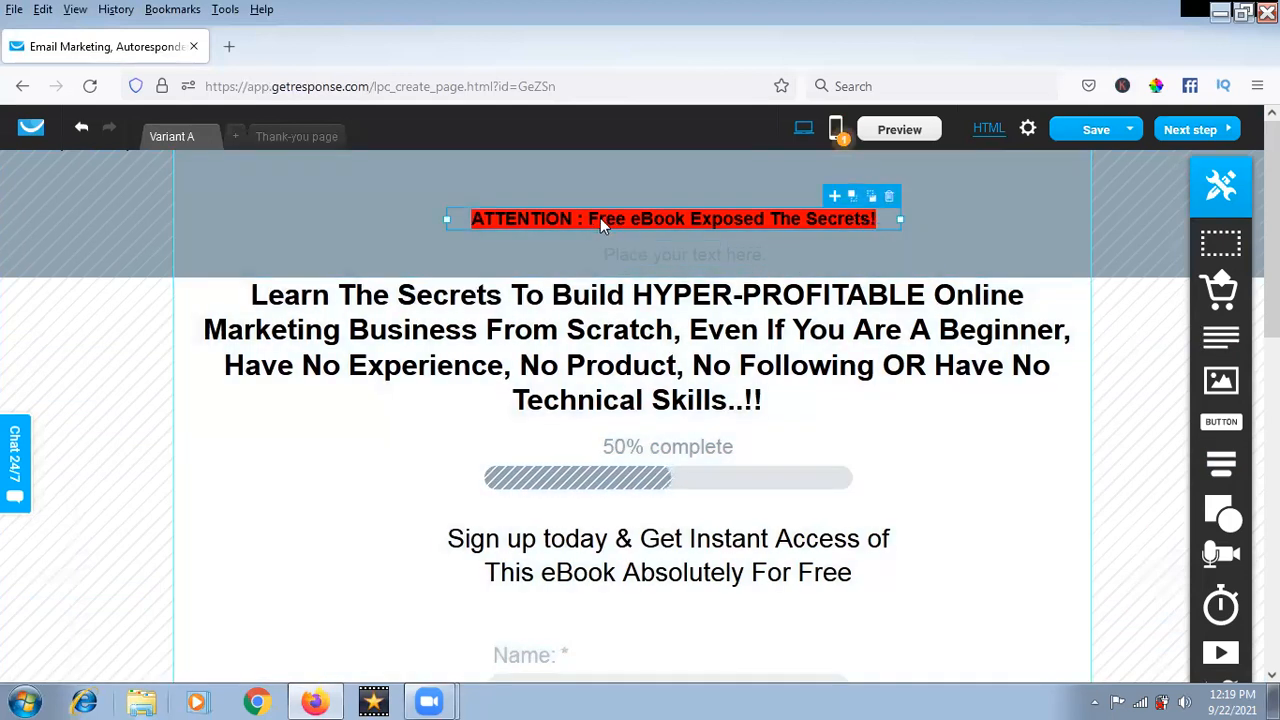
pyautogui.doubleClick(486, 224)
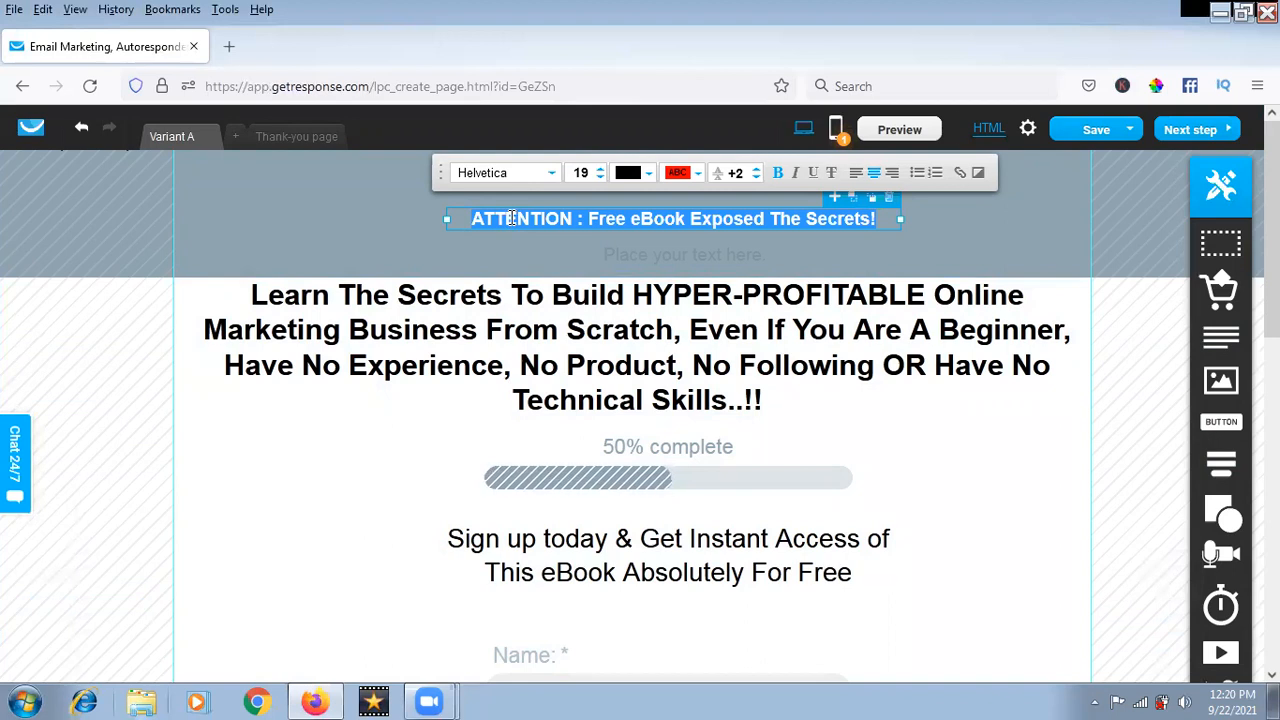
pyautogui.doubleClick(632, 255)
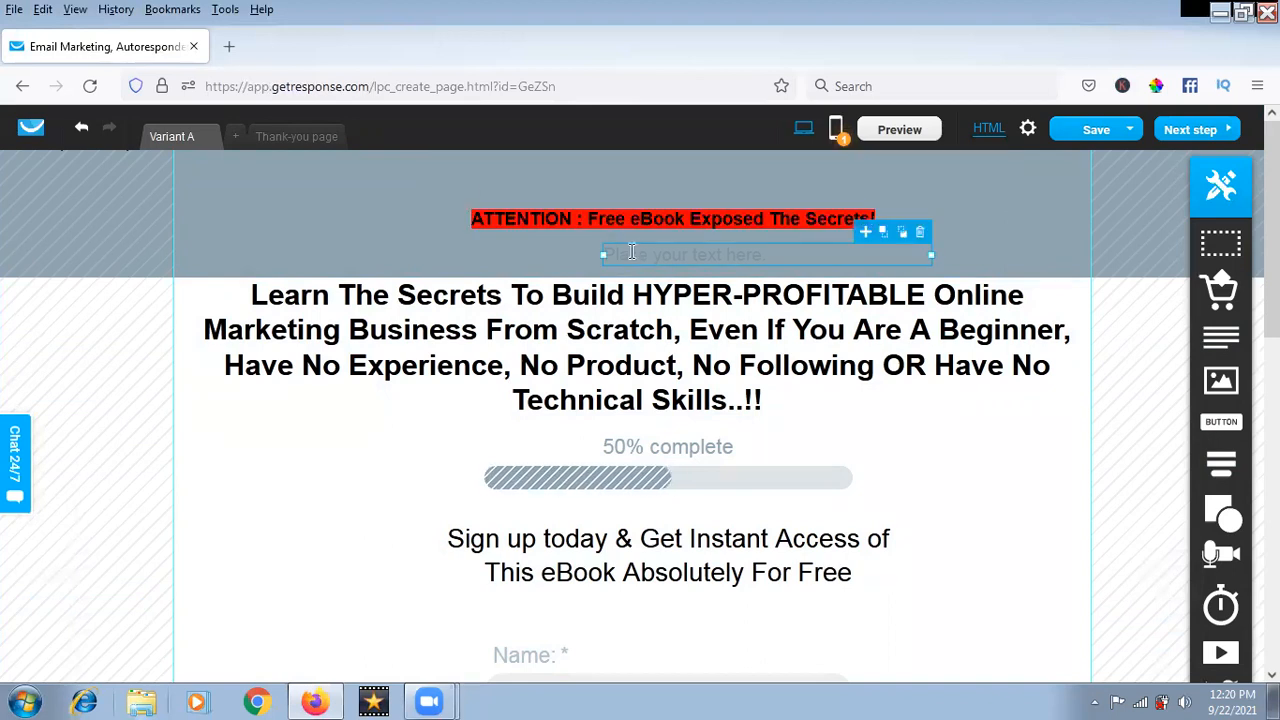
pyautogui.hotkey('ctrl', 'v')
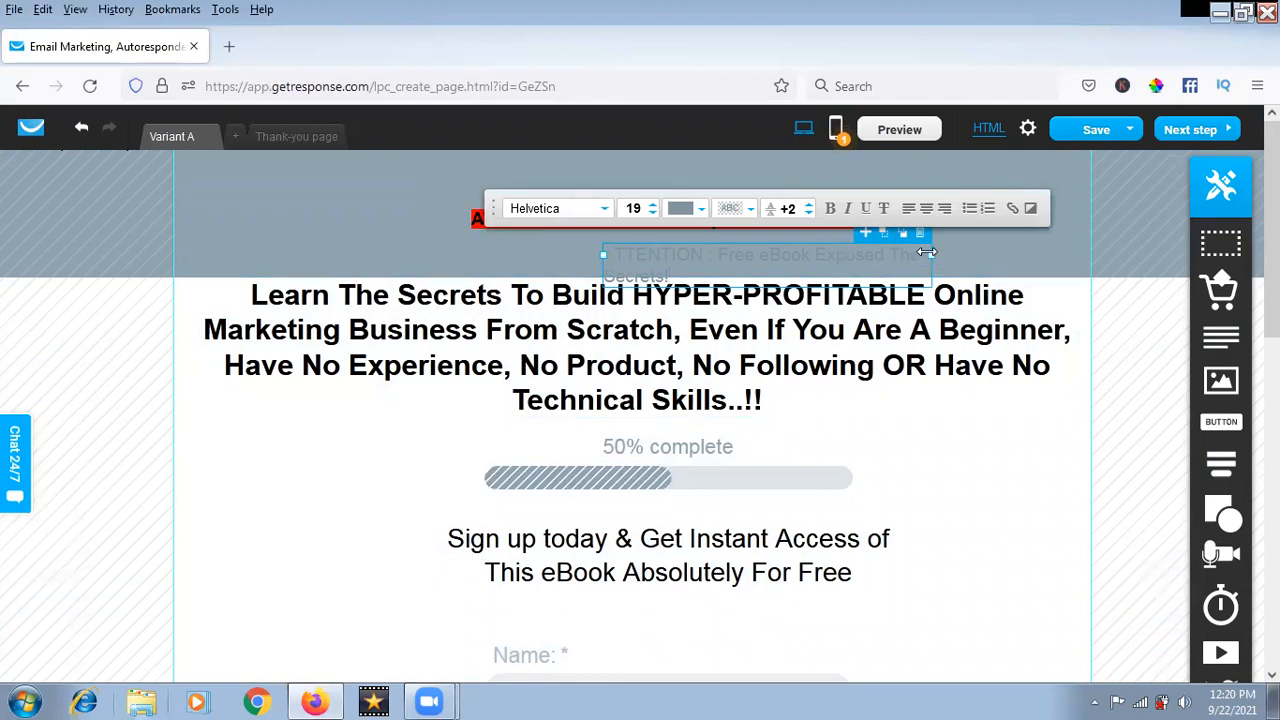
# Widen the new ATTENTION line to fit one line and centre it under the banner.
pyautogui.moveTo(958, 256); pyautogui.dragTo(990, 252)
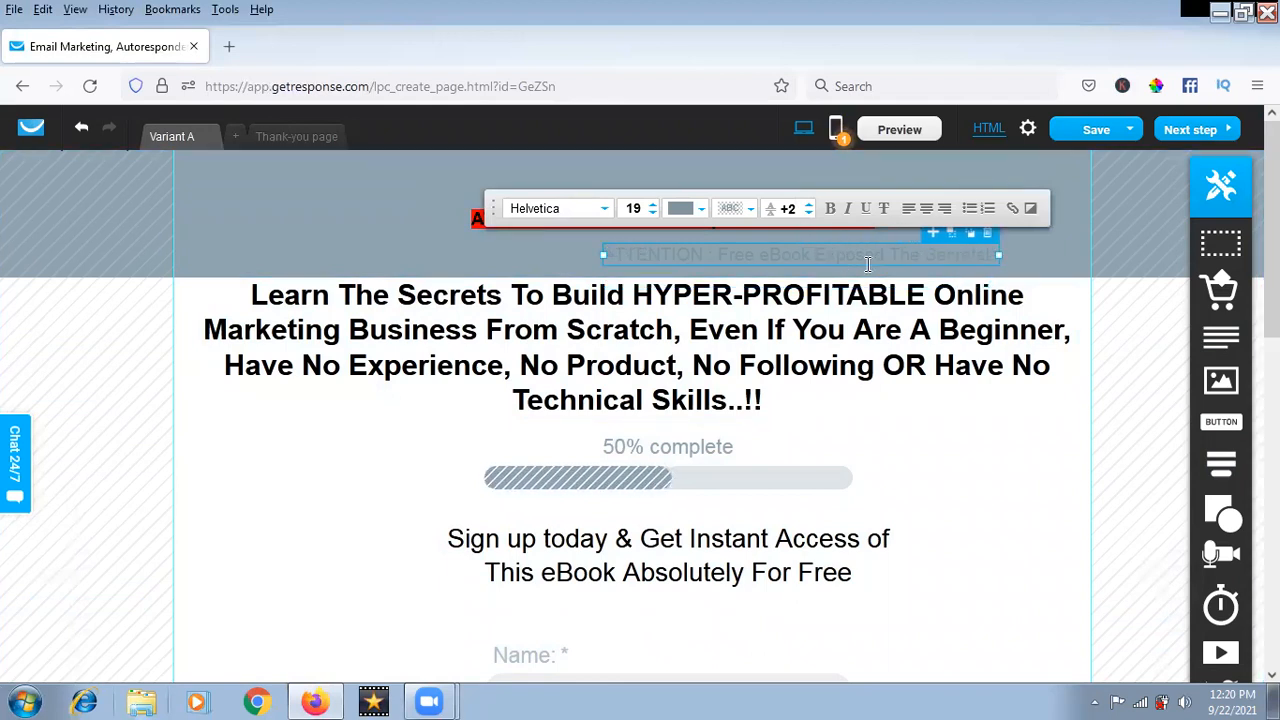
pyautogui.click(1033, 260)
pyautogui.moveTo(859, 268); pyautogui.dragTo(793, 259)
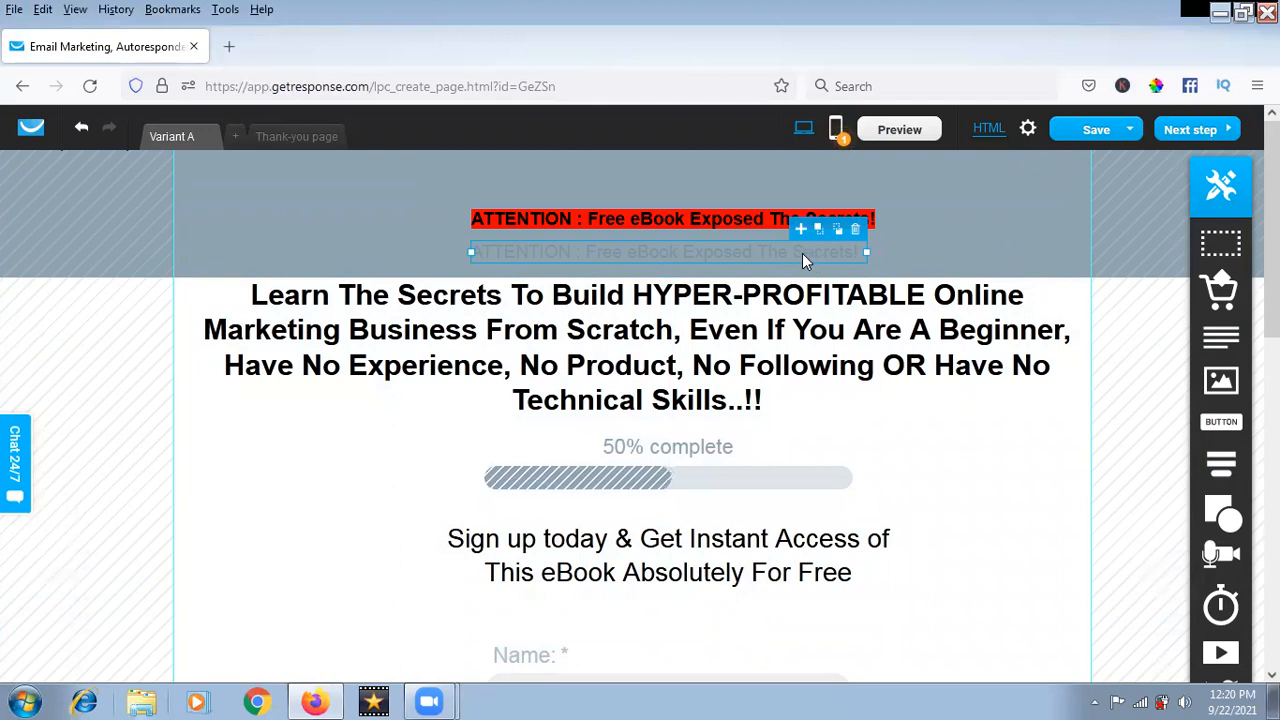
pyautogui.doubleClick(802, 253)
pyautogui.click(600, 208)
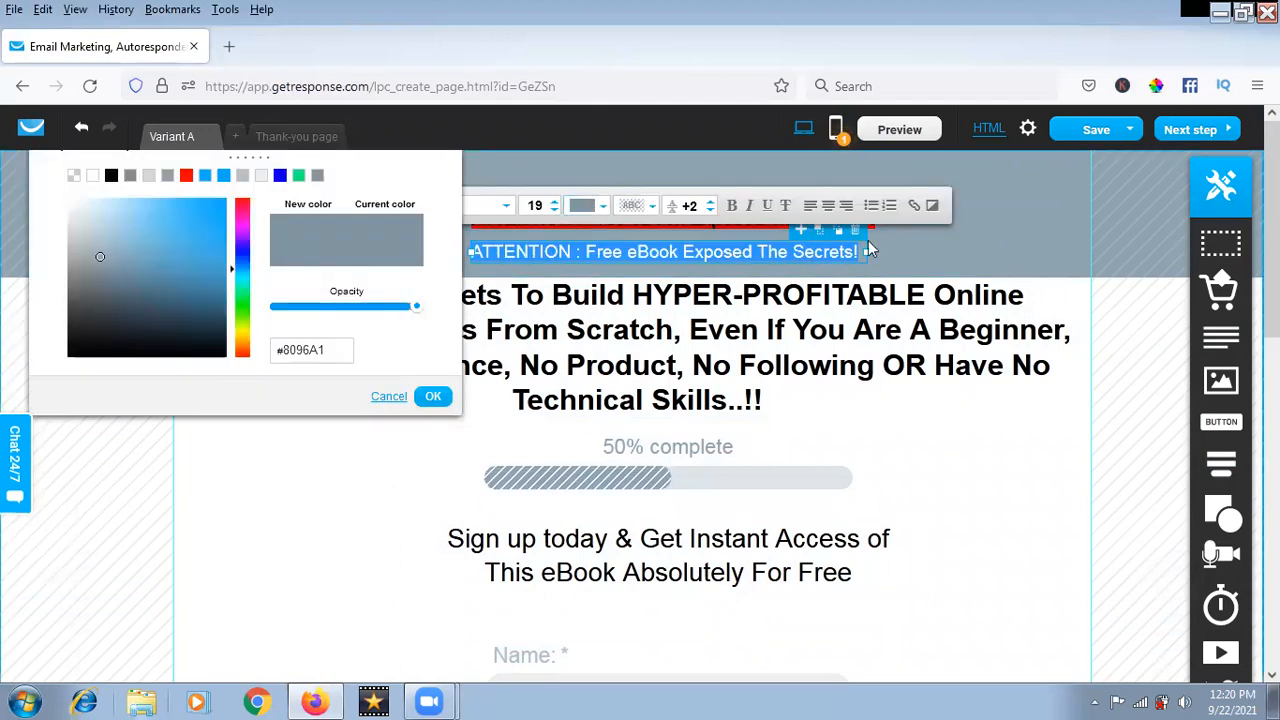
pyautogui.click(1043, 425)
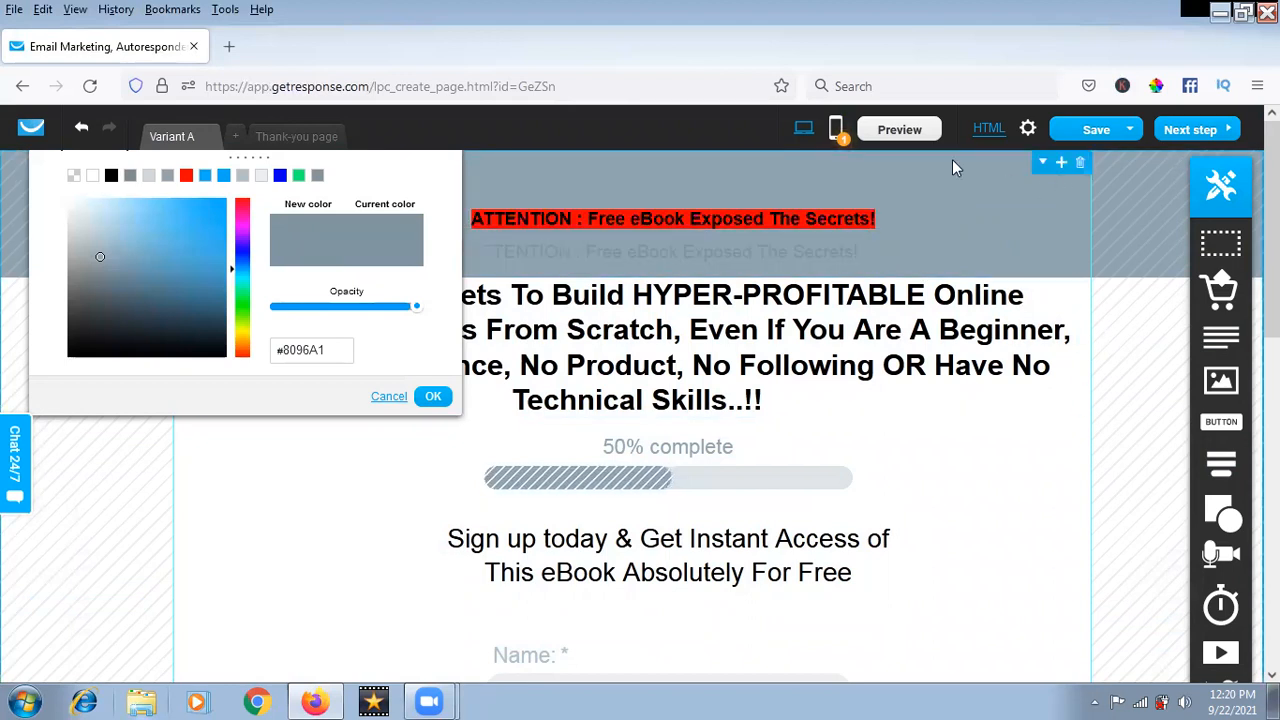
pyautogui.click(1155, 88)
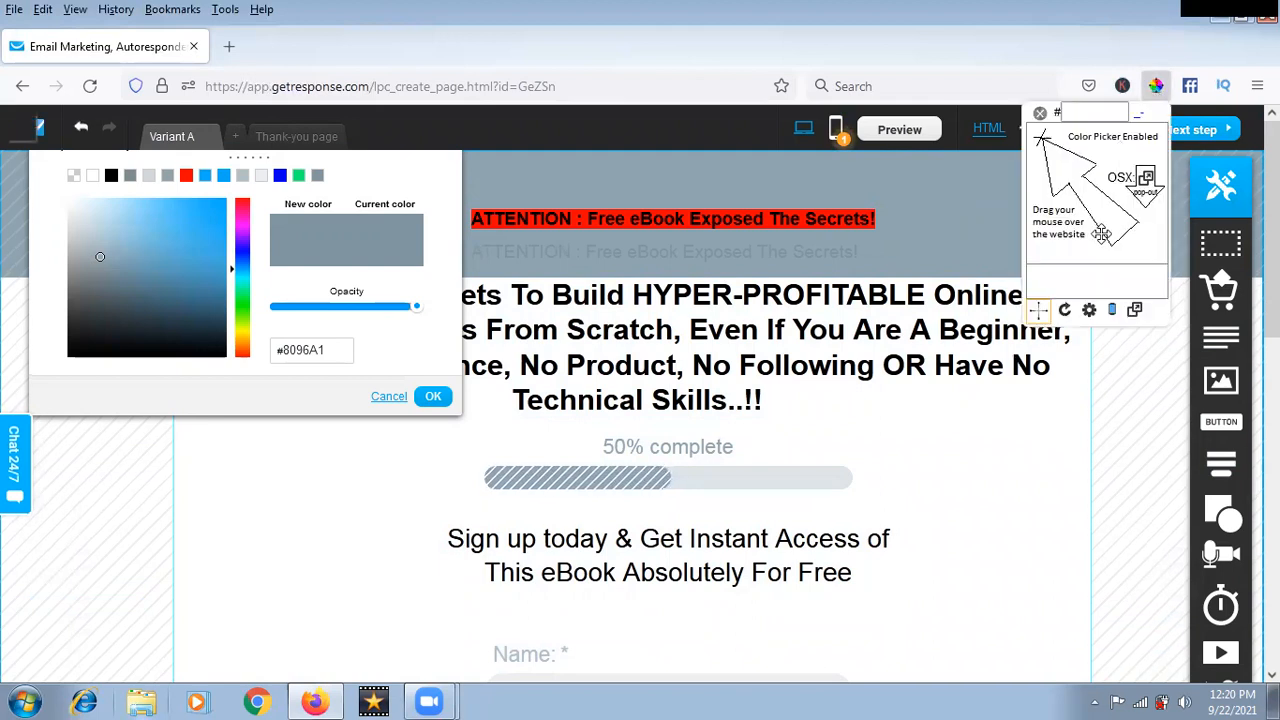
pyautogui.click(1040, 313)
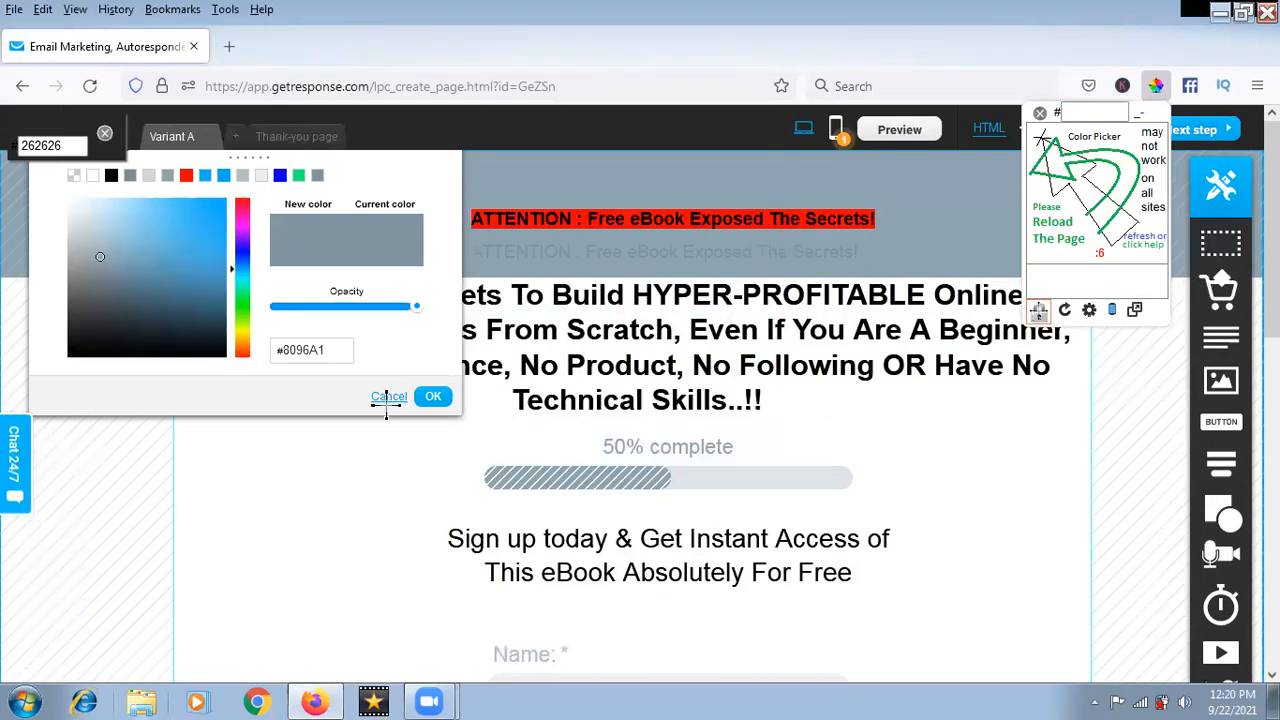
pyautogui.click(386, 450)
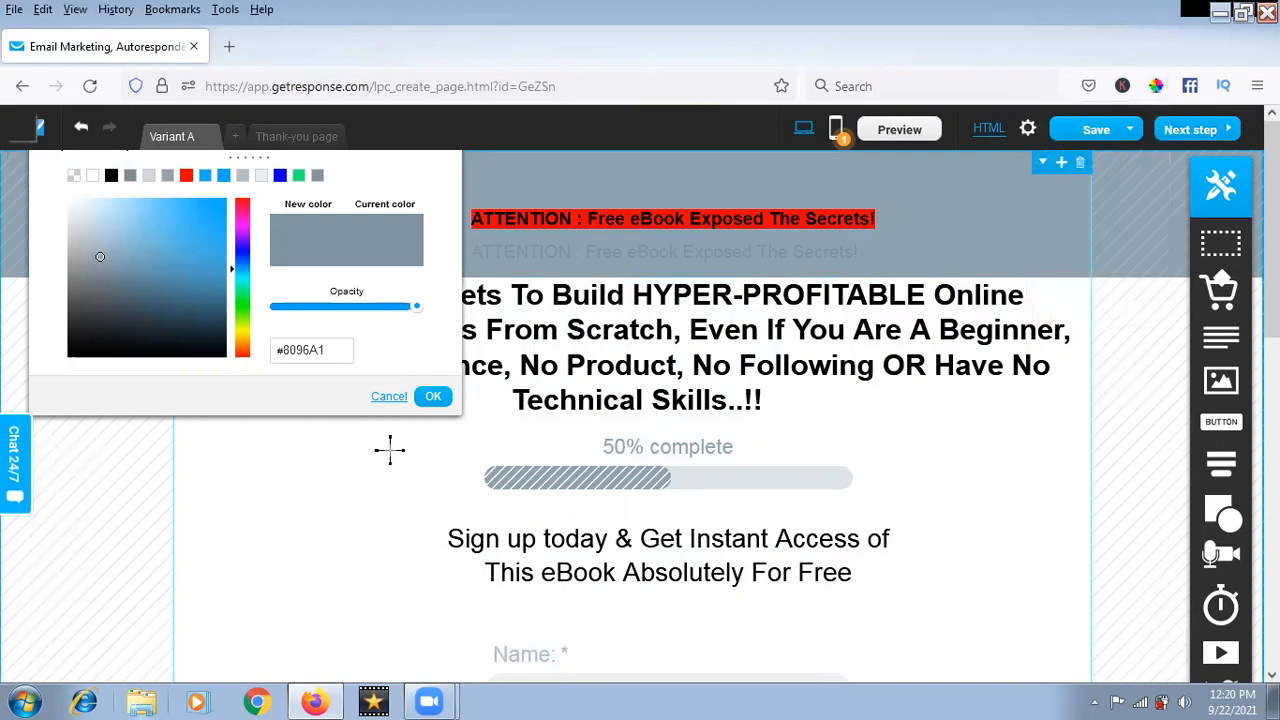
pyautogui.click(495, 480)
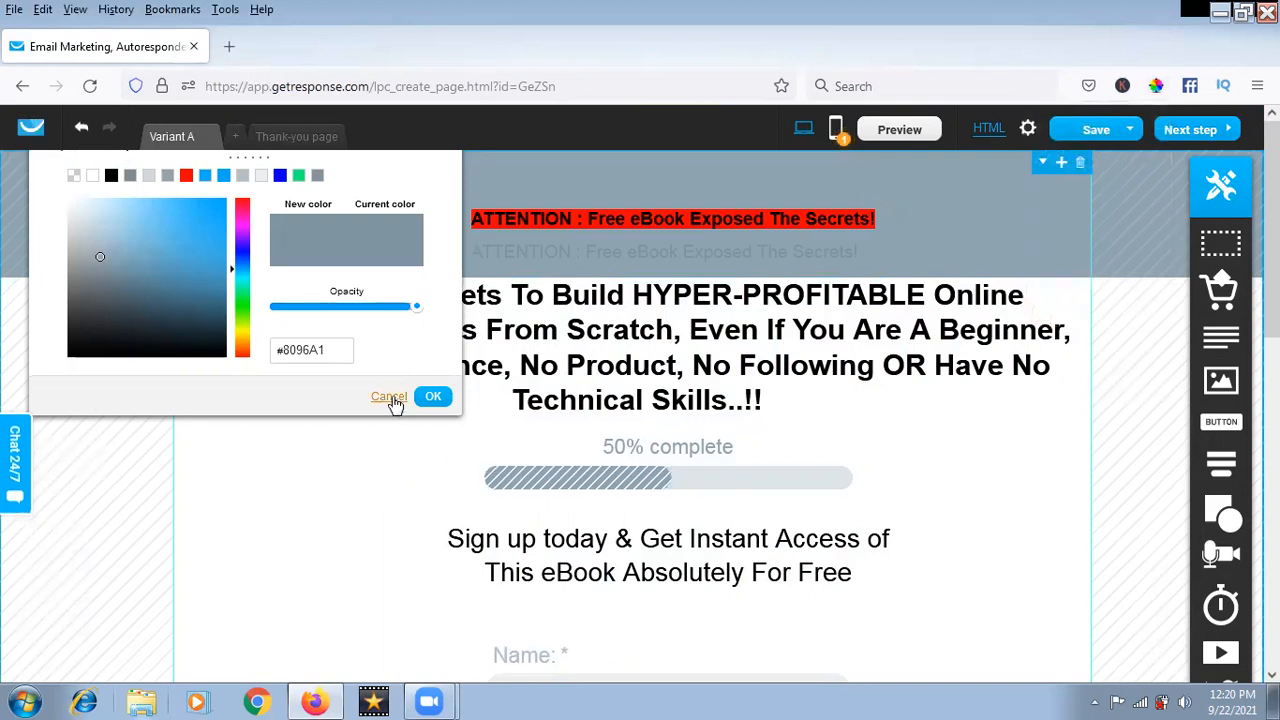
pyautogui.click(389, 396)
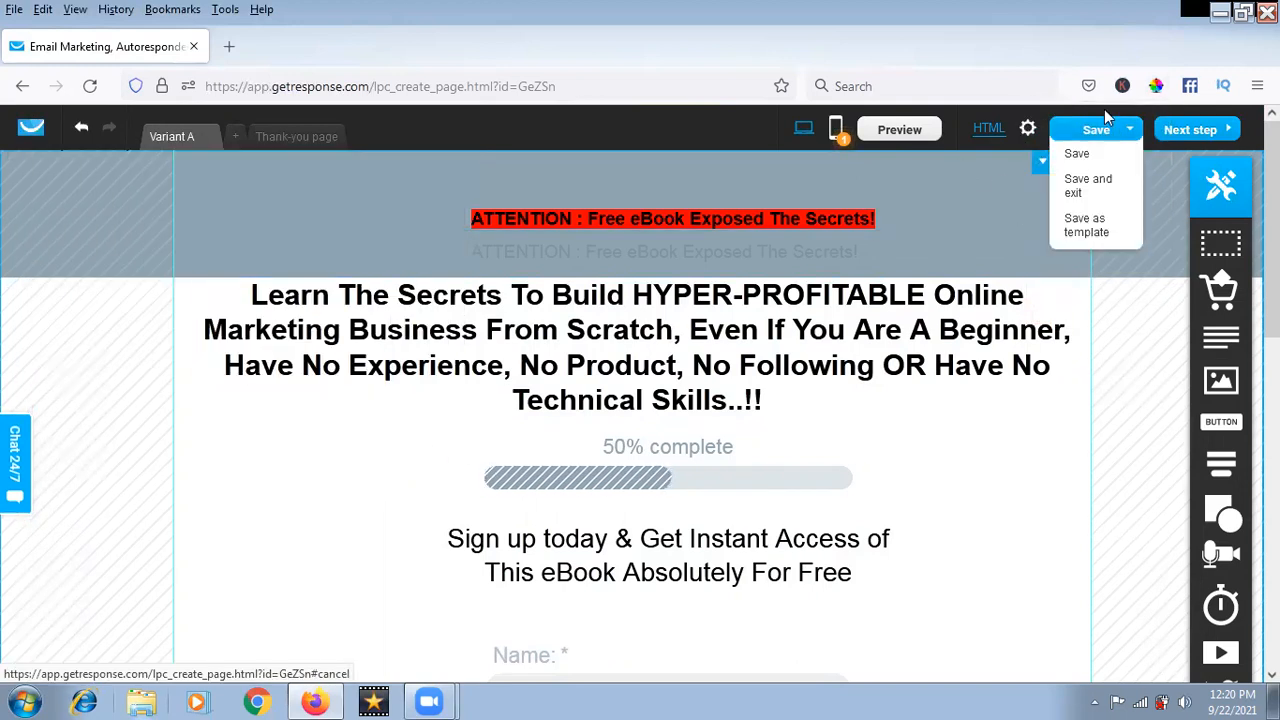
pyautogui.click(1156, 86)
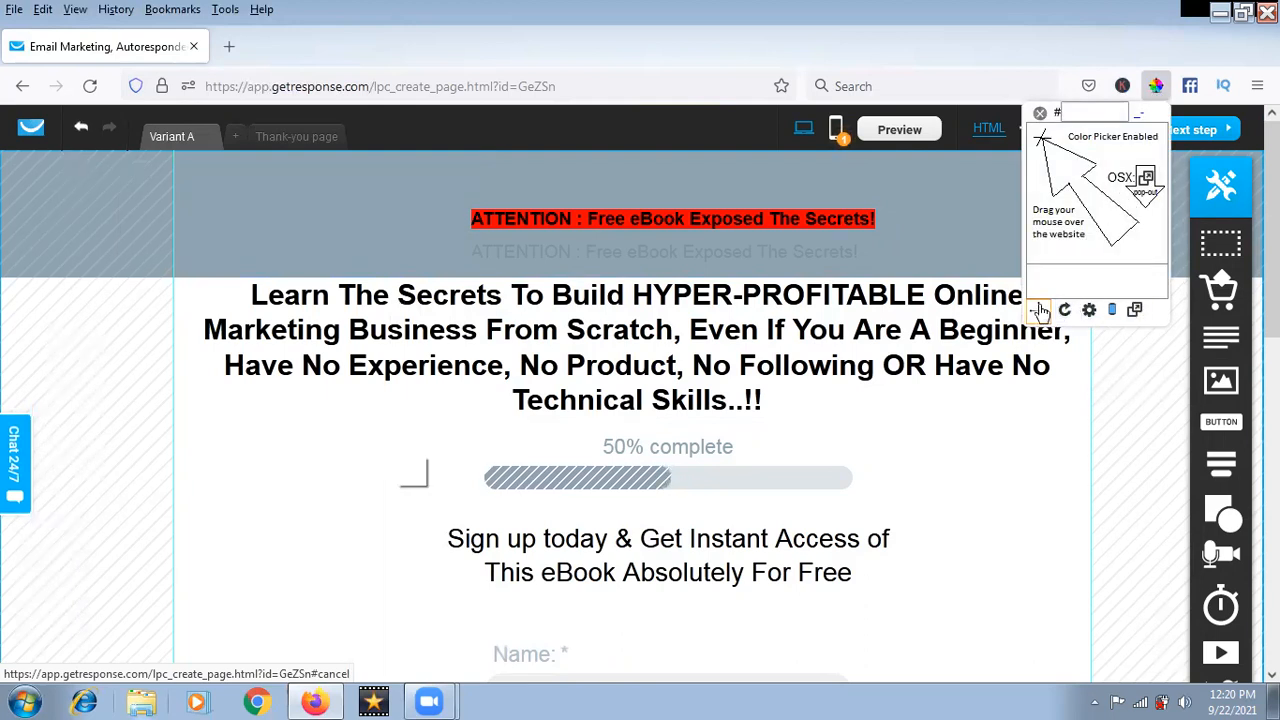
pyautogui.click(1040, 312)
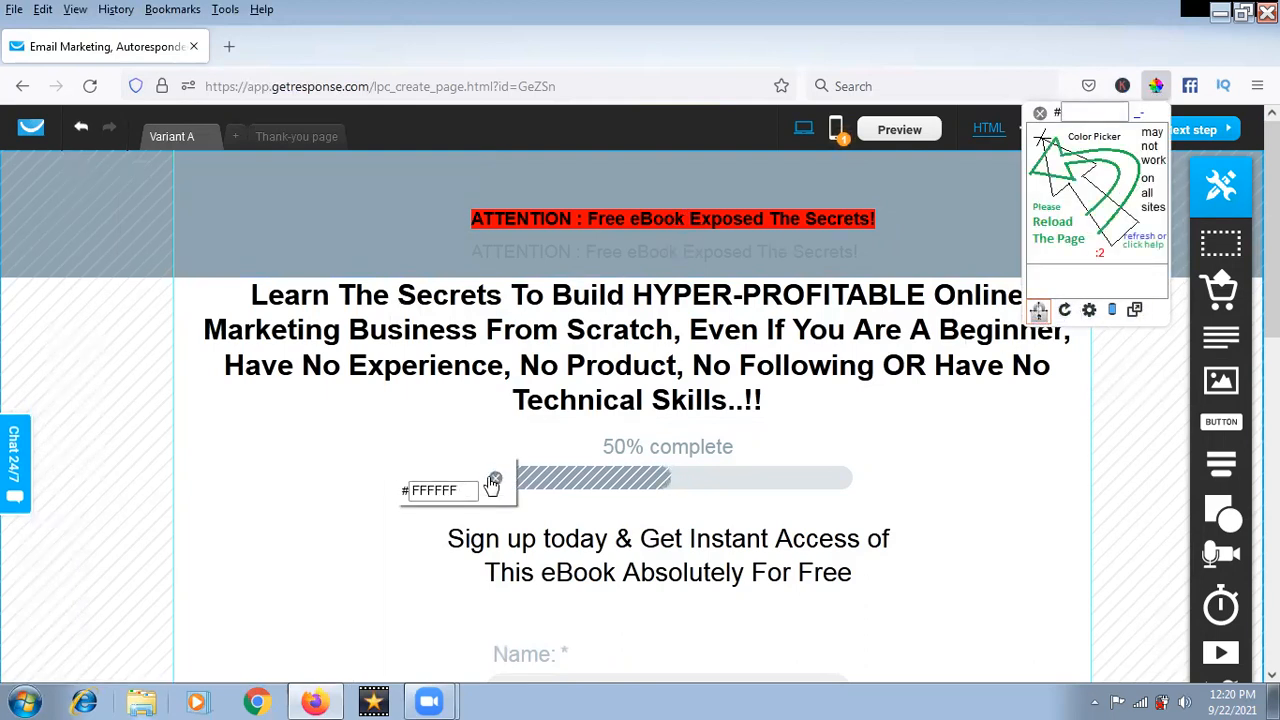
pyautogui.click(490, 483)
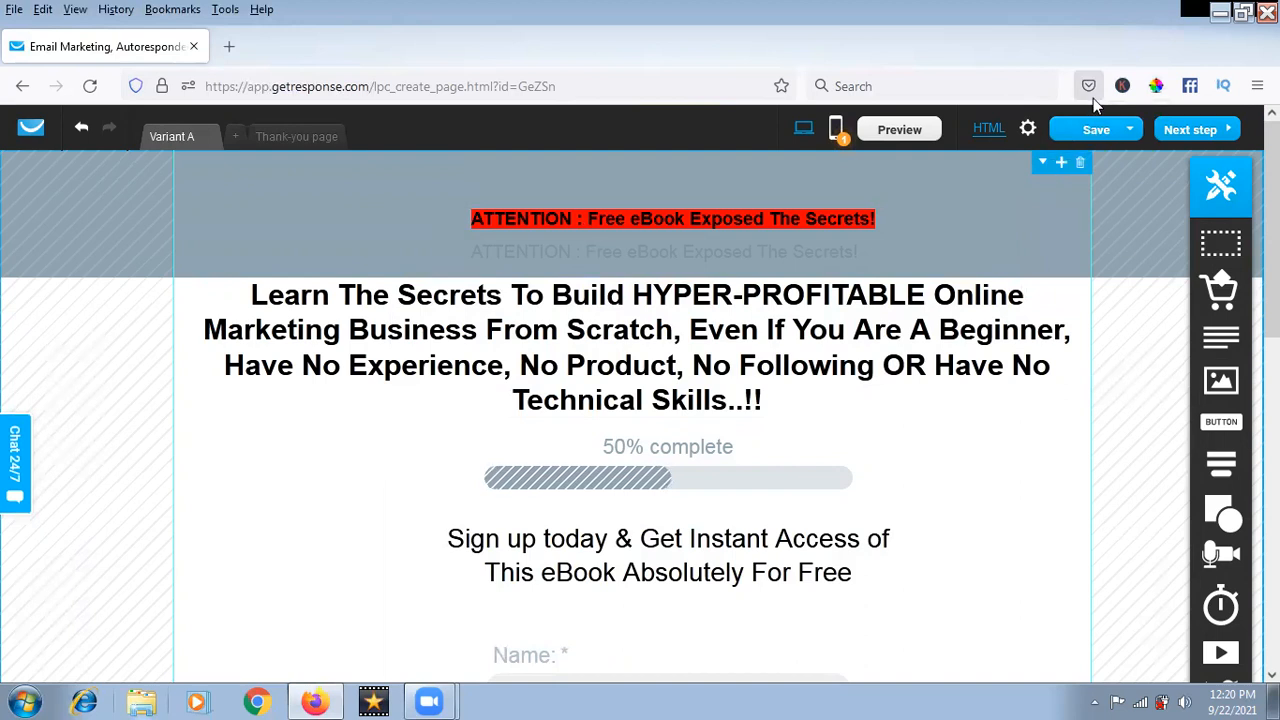
pyautogui.click(1152, 86)
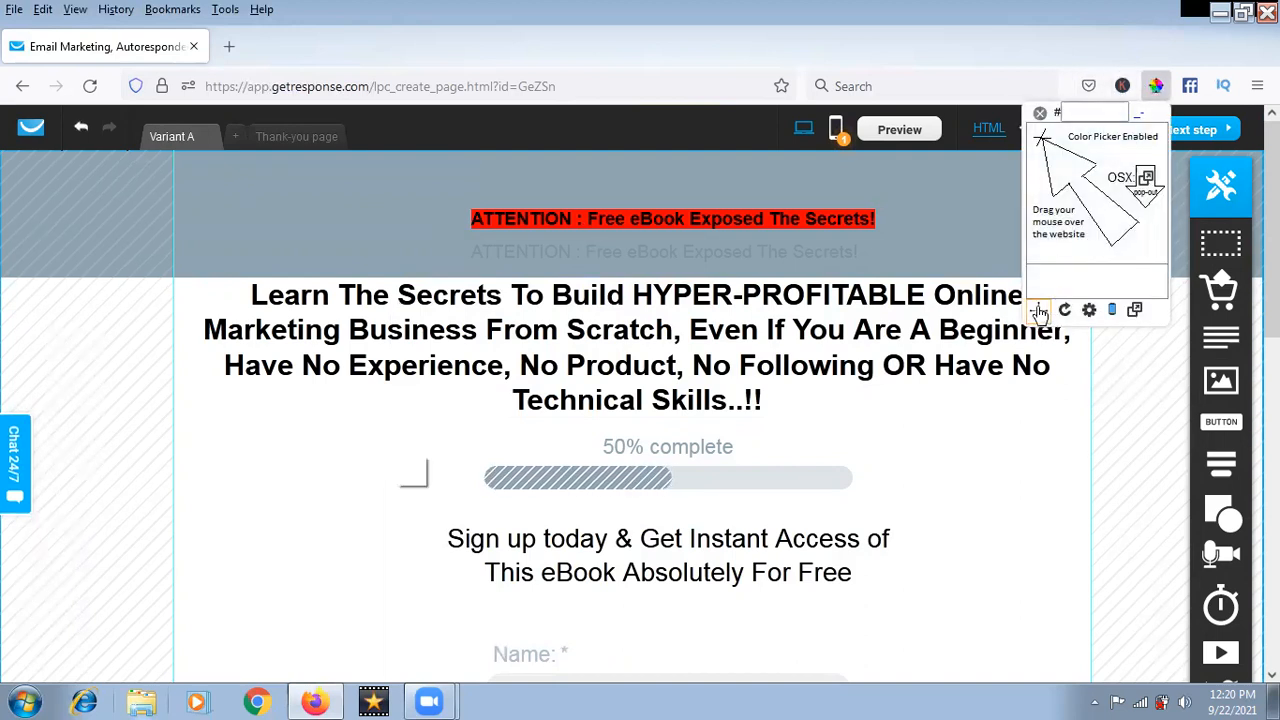
pyautogui.click(577, 218)
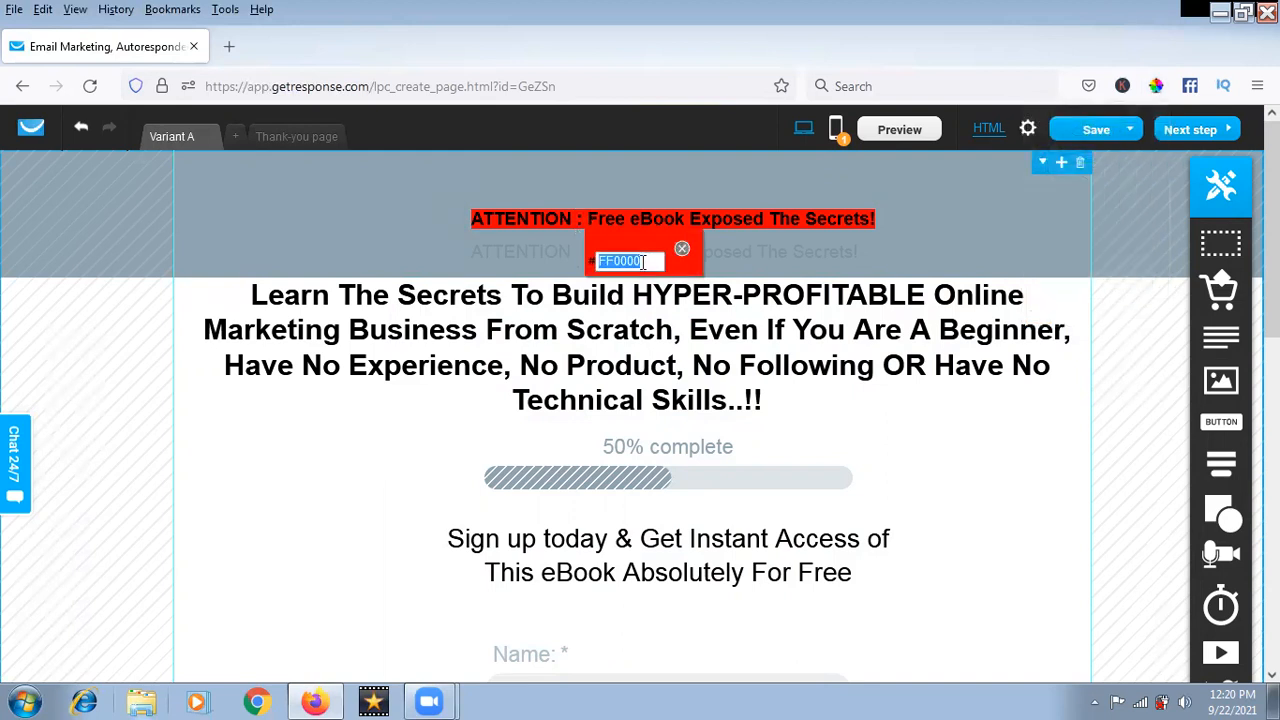
pyautogui.rightClick(633, 257)
pyautogui.click(695, 338)
pyautogui.click(682, 250)
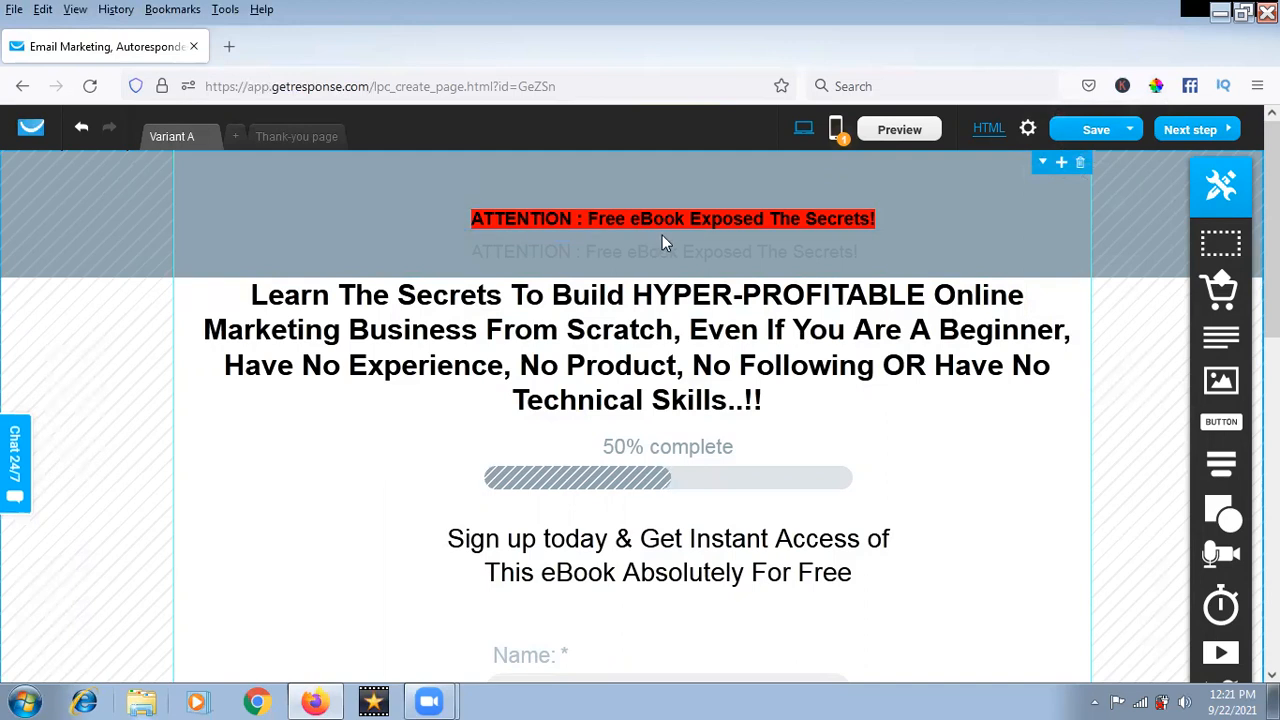
# Change the second ATTENTION line's text colour to blue.
pyautogui.doubleClick(658, 252)
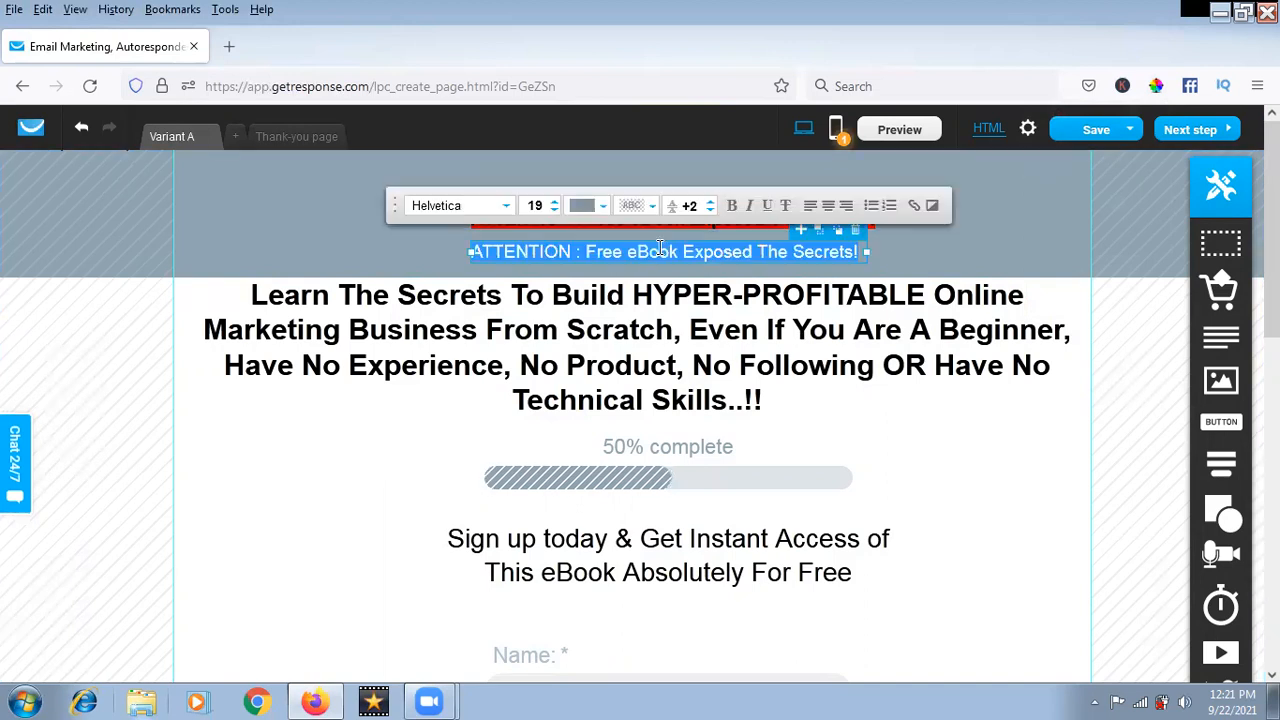
pyautogui.click(602, 207)
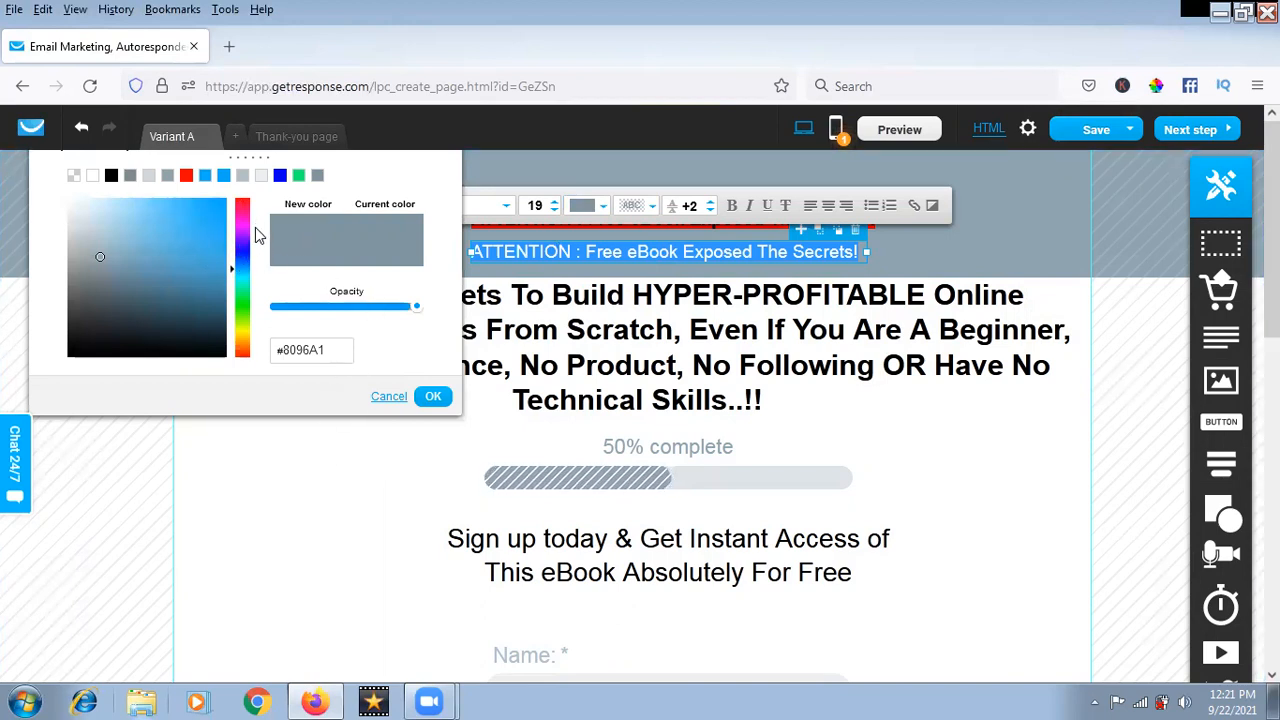
pyautogui.click(183, 225)
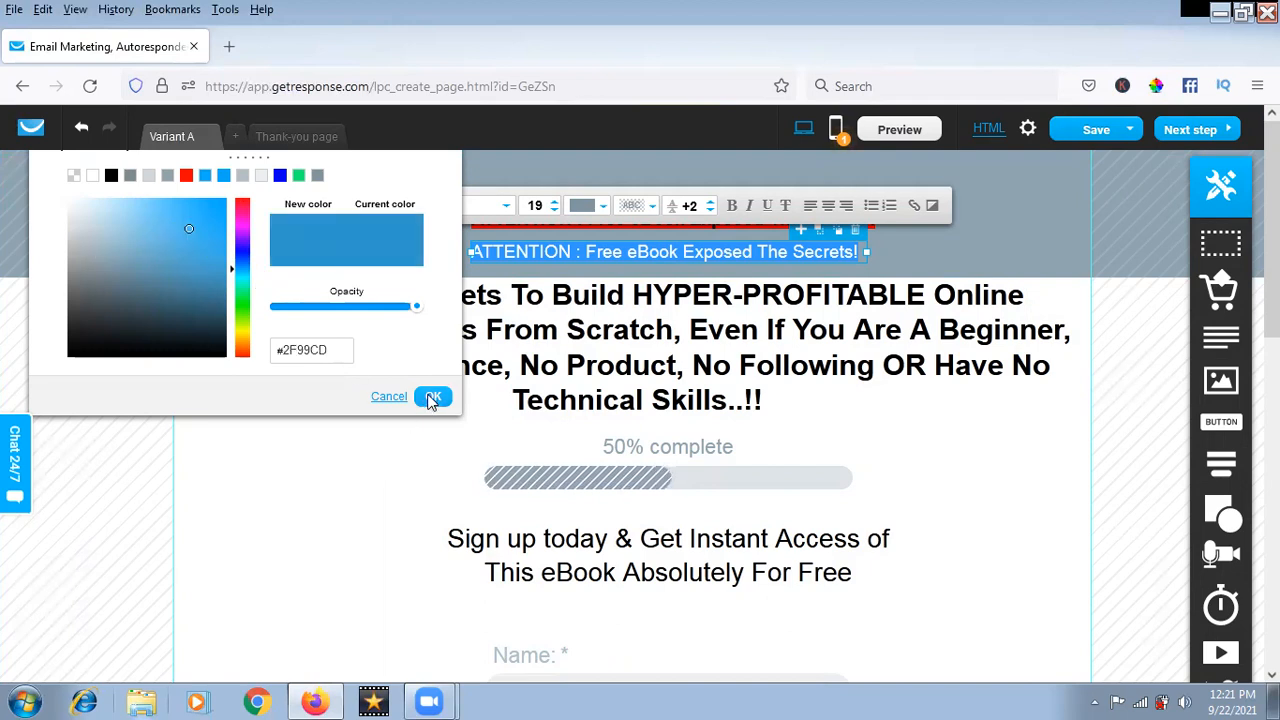
pyautogui.click(432, 399)
pyautogui.click(424, 246)
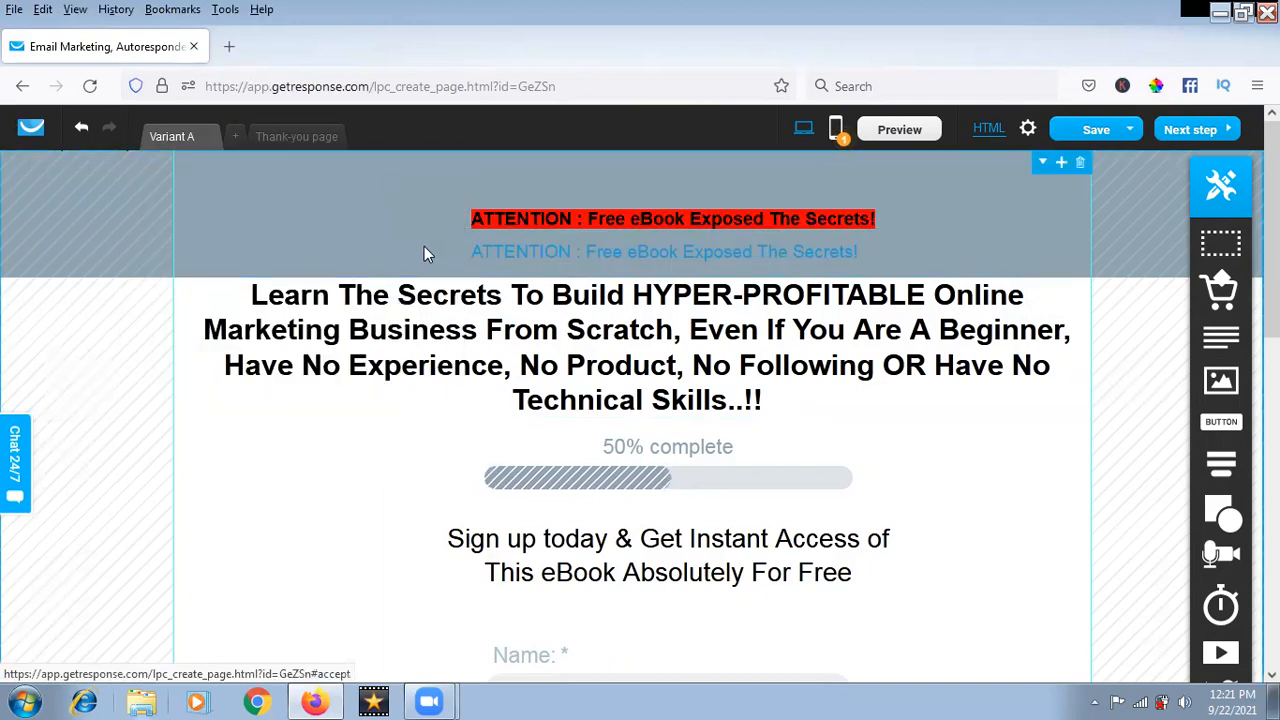
# Change the second ATTENTION line's text colour to black and select all its text.
pyautogui.click(502, 255)
pyautogui.click(502, 255)
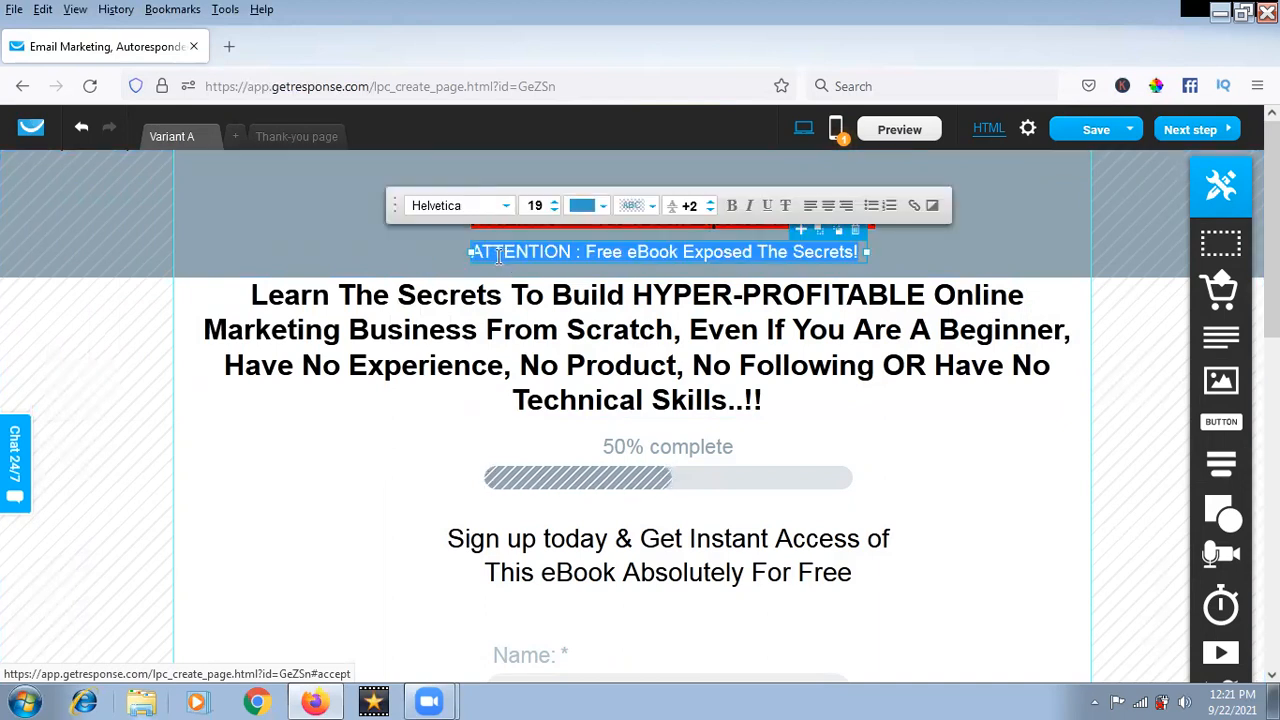
pyautogui.click(600, 205)
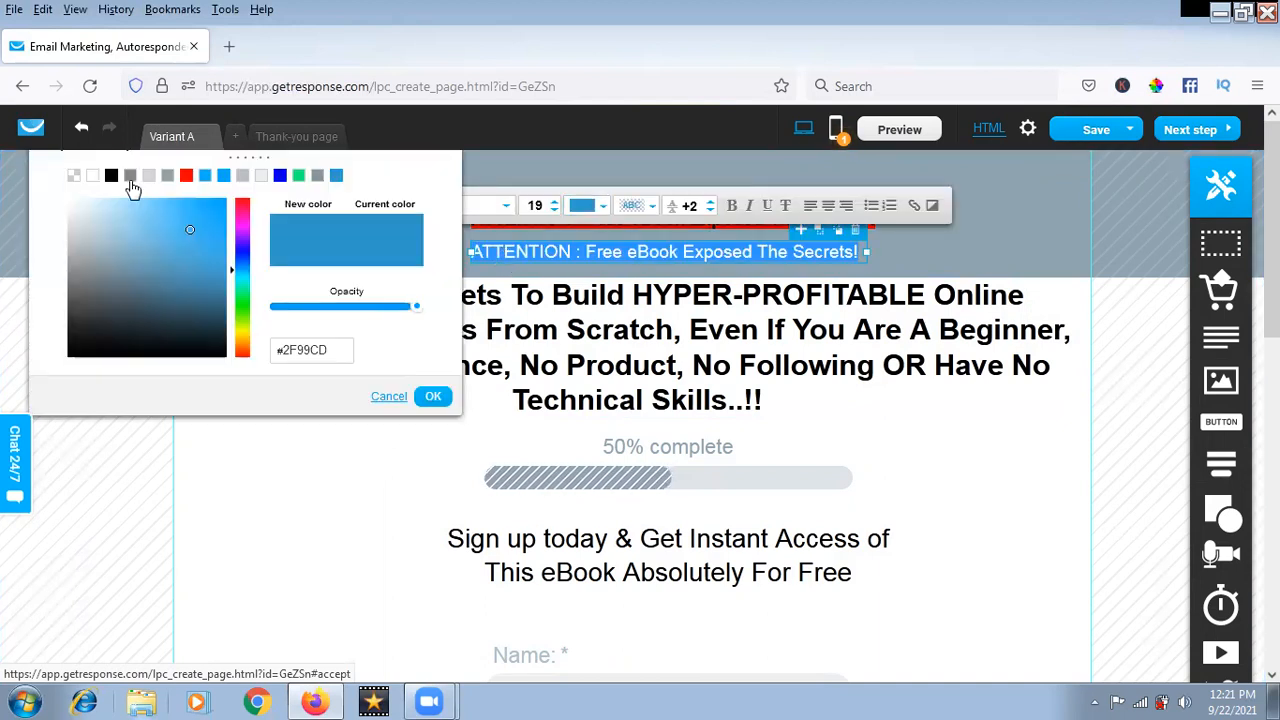
pyautogui.click(111, 176)
pyautogui.click(433, 396)
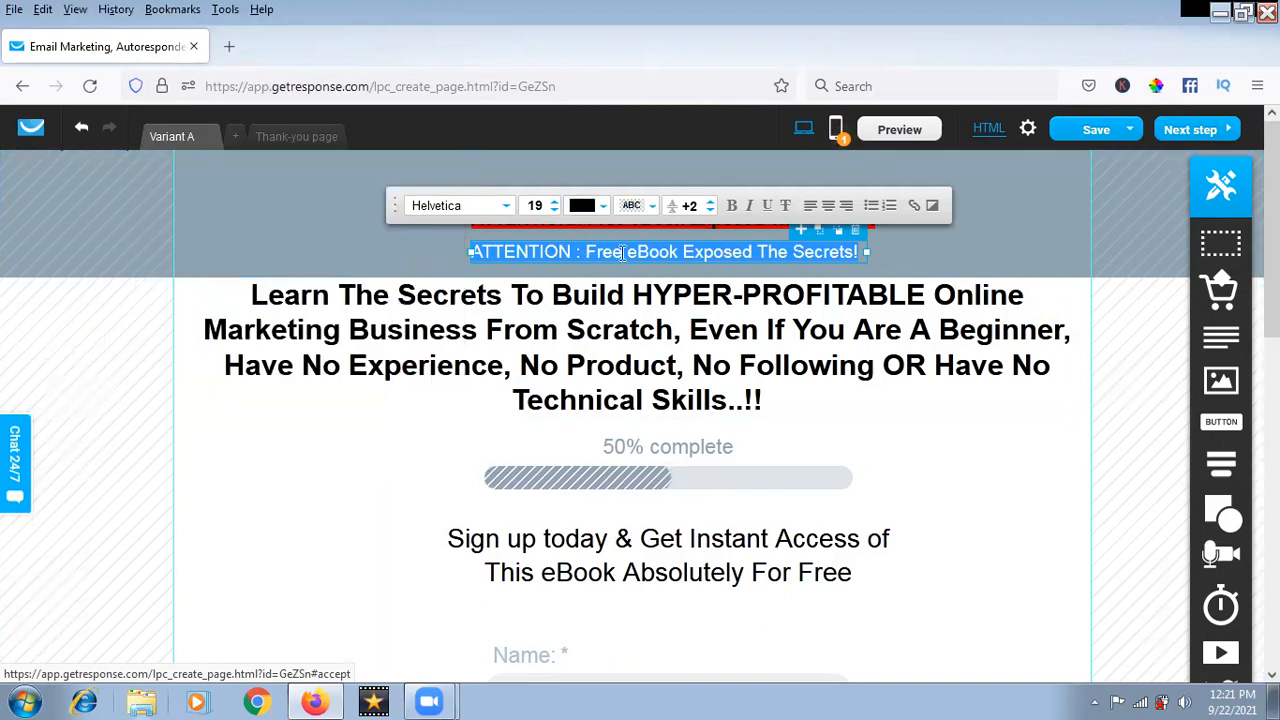
pyautogui.click(880, 253)
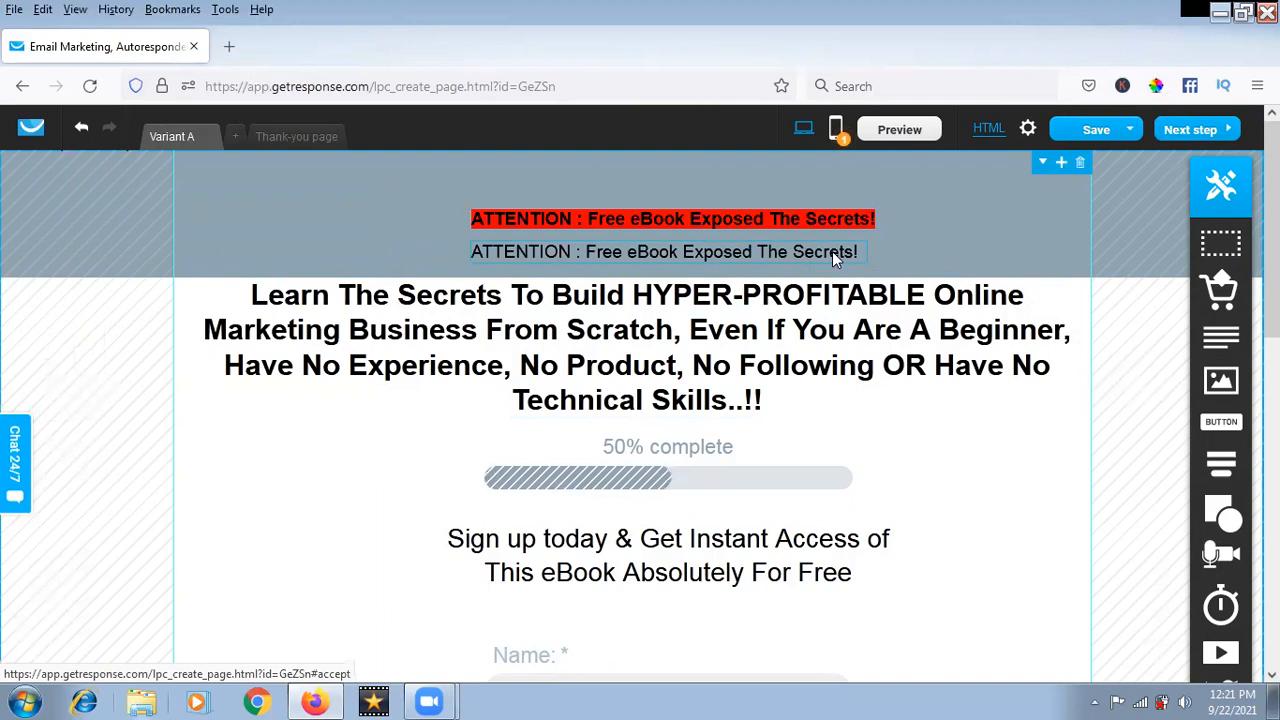
pyautogui.tripleClick(832, 251)
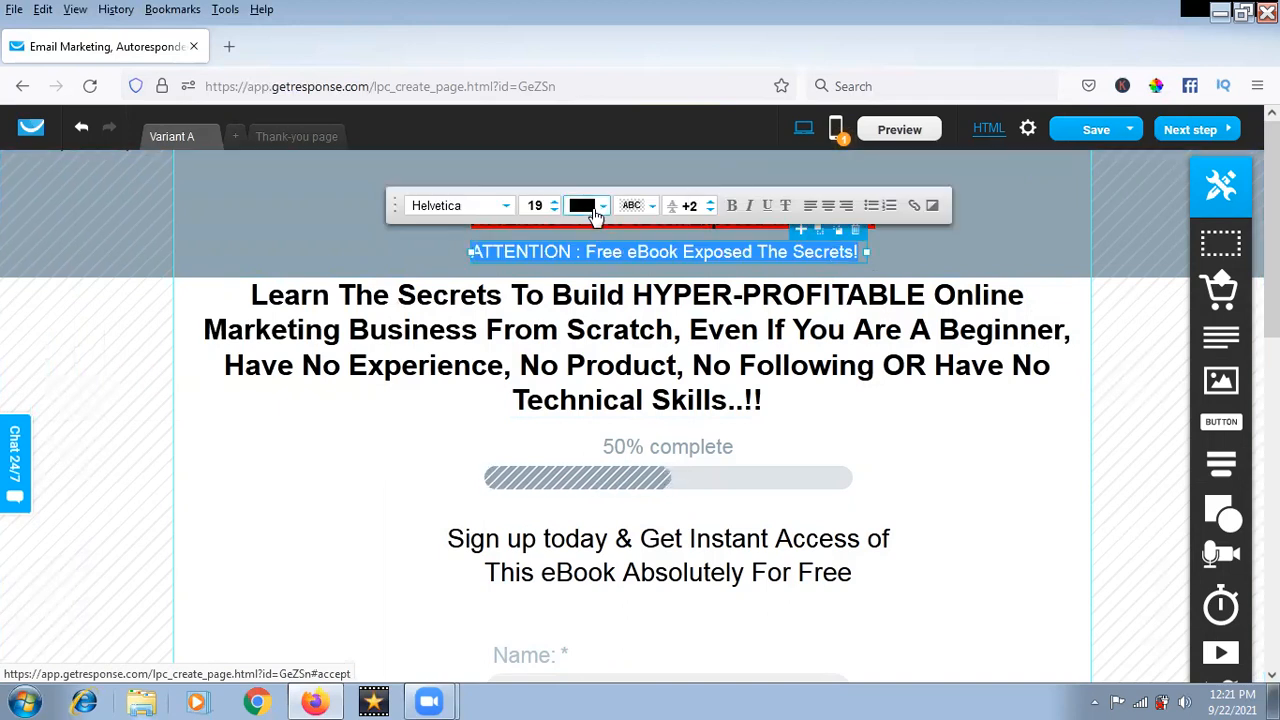
# Check the text shadow settings, then set the second line's text background to hex FF0000.
pyautogui.click(931, 206)
pyautogui.click(396, 321)
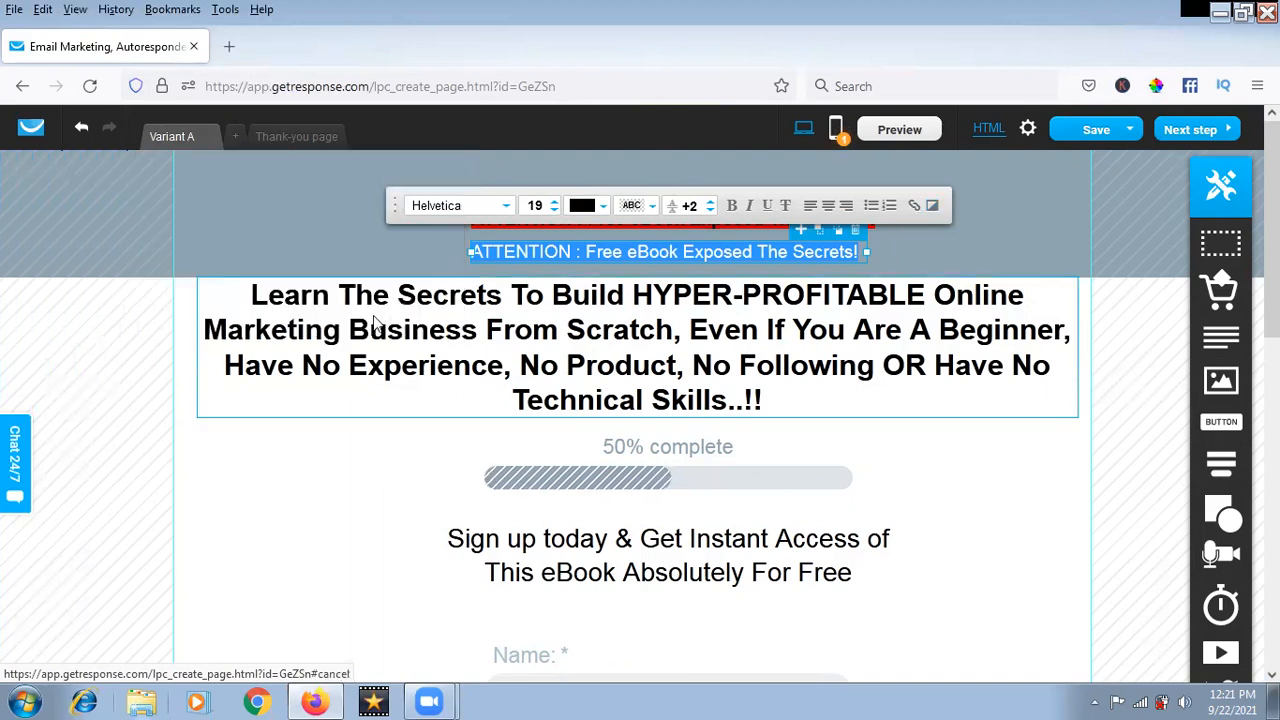
pyautogui.click(654, 210)
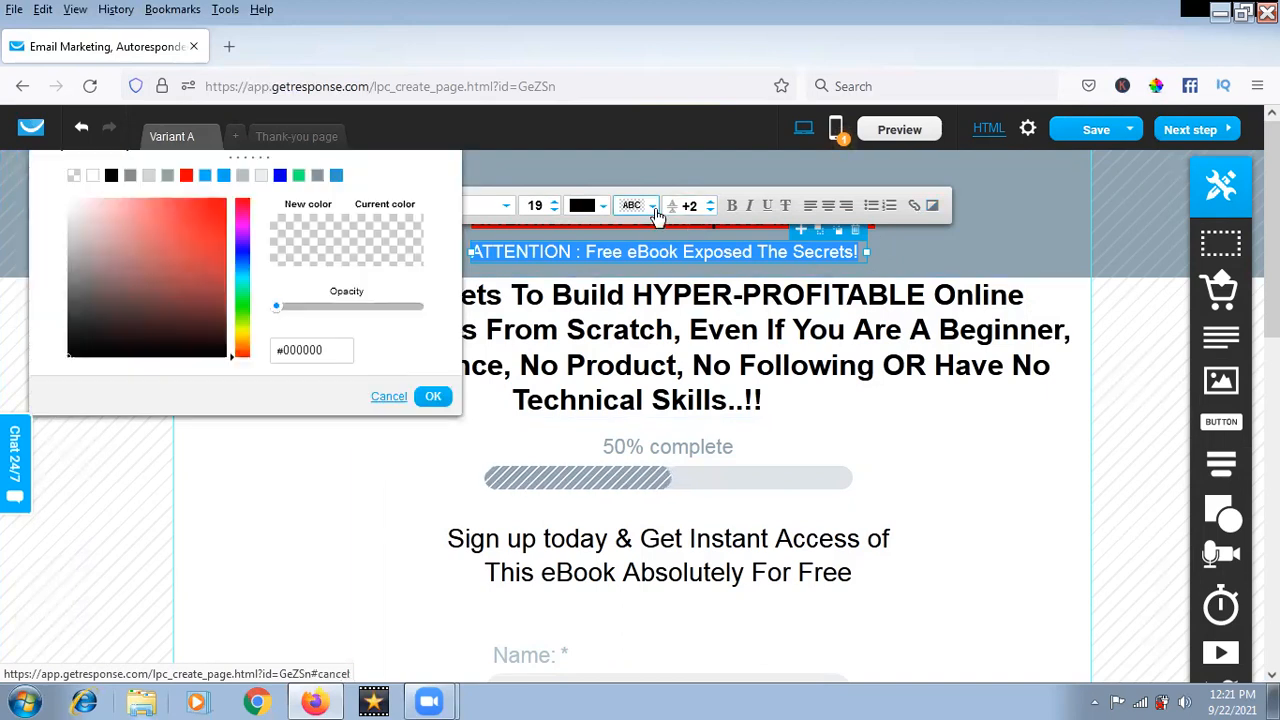
pyautogui.doubleClick(337, 351)
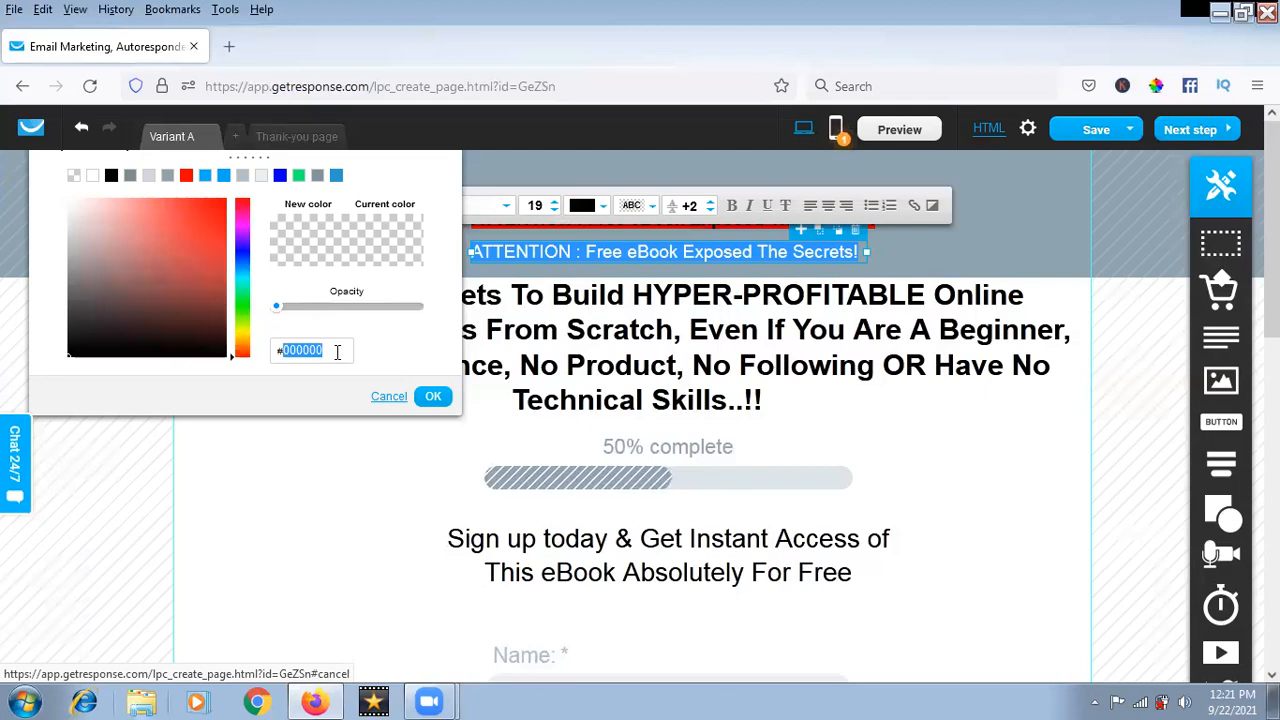
pyautogui.write('FF0000')
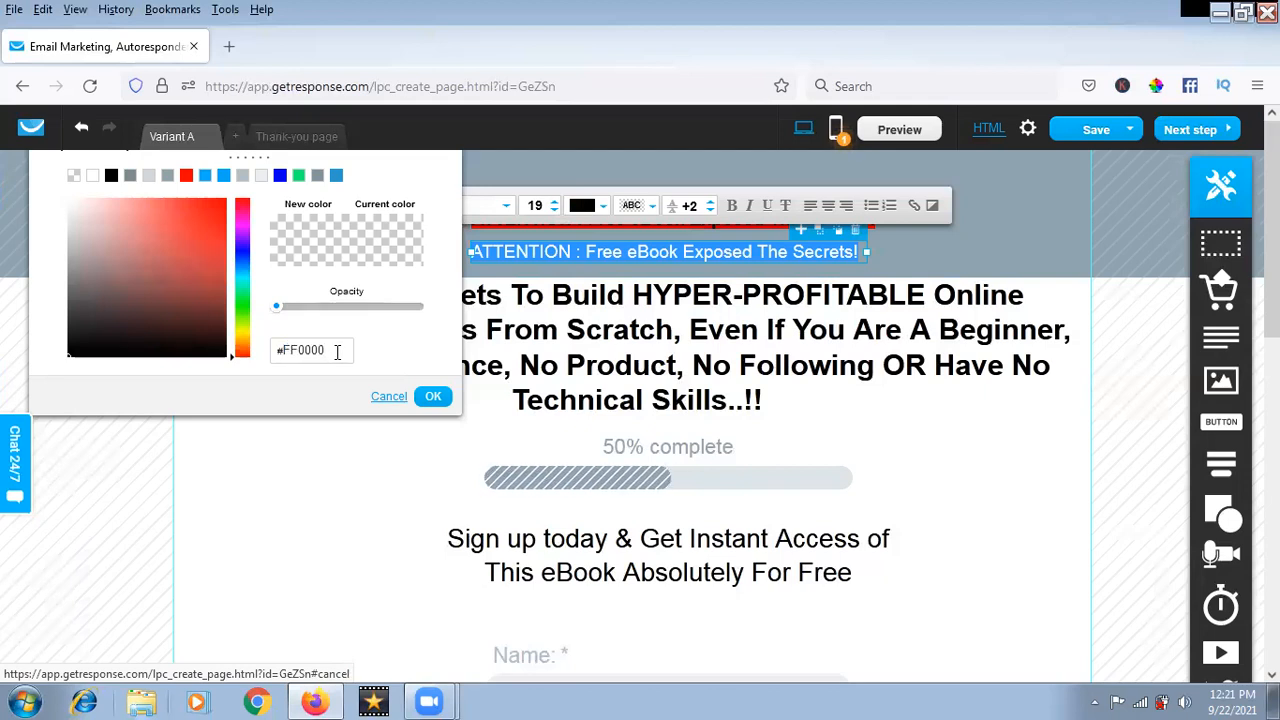
pyautogui.click(434, 395)
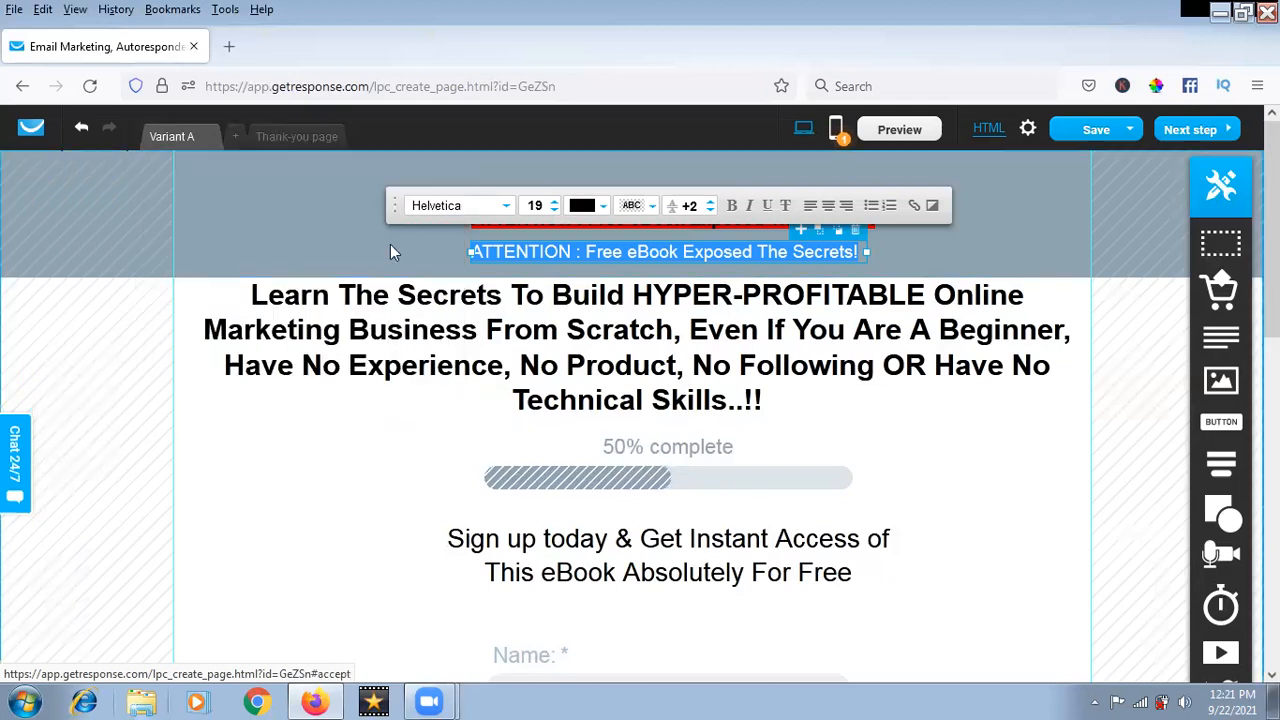
# Reselect the second ATTENTION line and apply a red swatch as its text background.
pyautogui.click(590, 255)
pyautogui.click(590, 255)
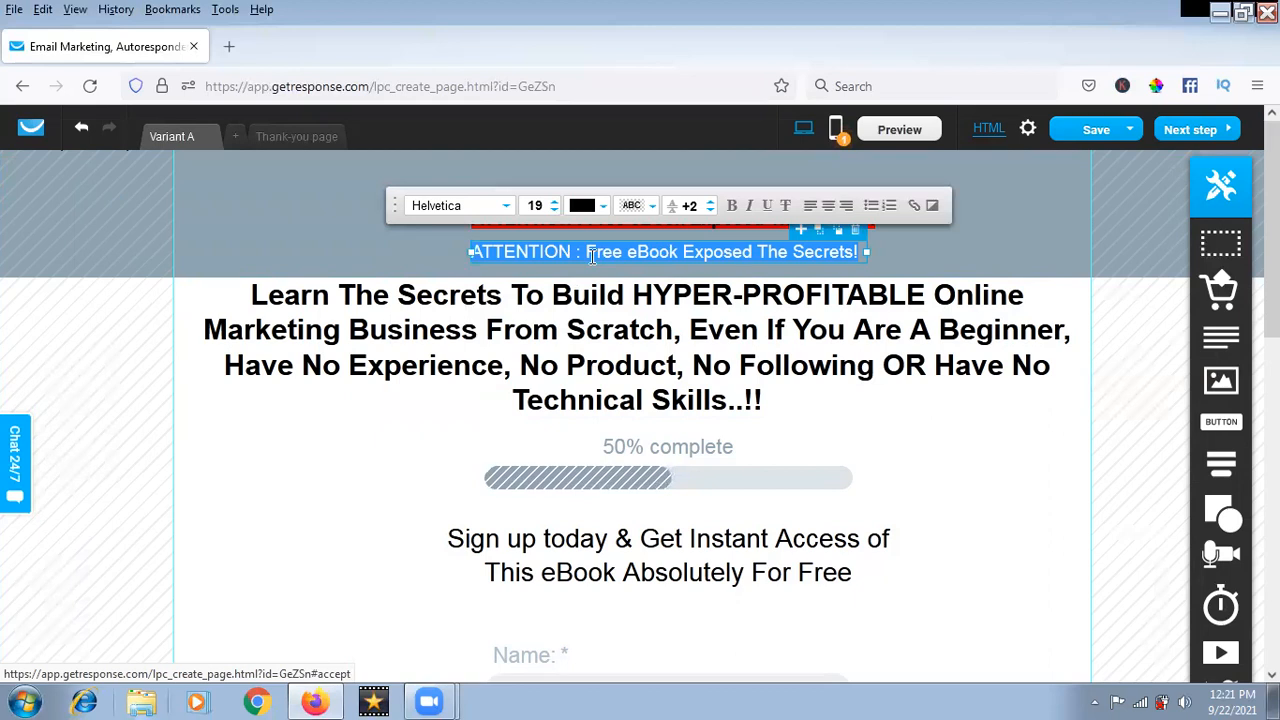
pyautogui.click(651, 207)
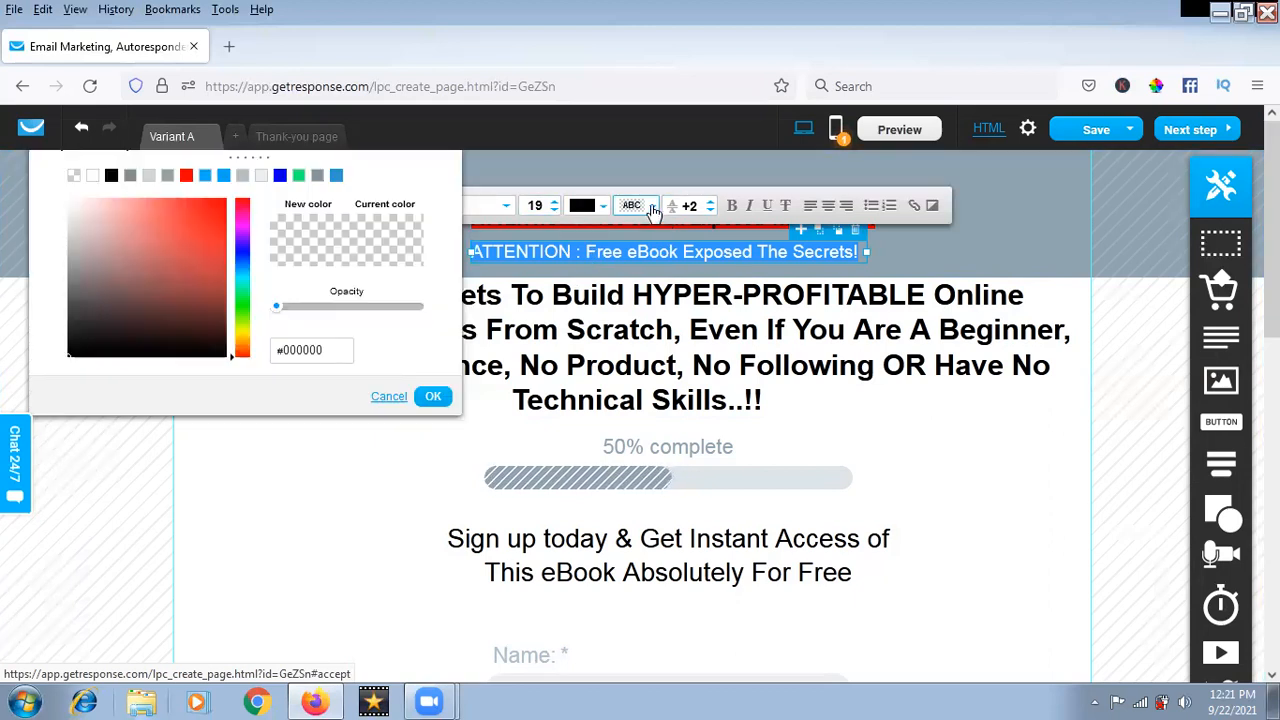
pyautogui.click(202, 221)
pyautogui.click(433, 396)
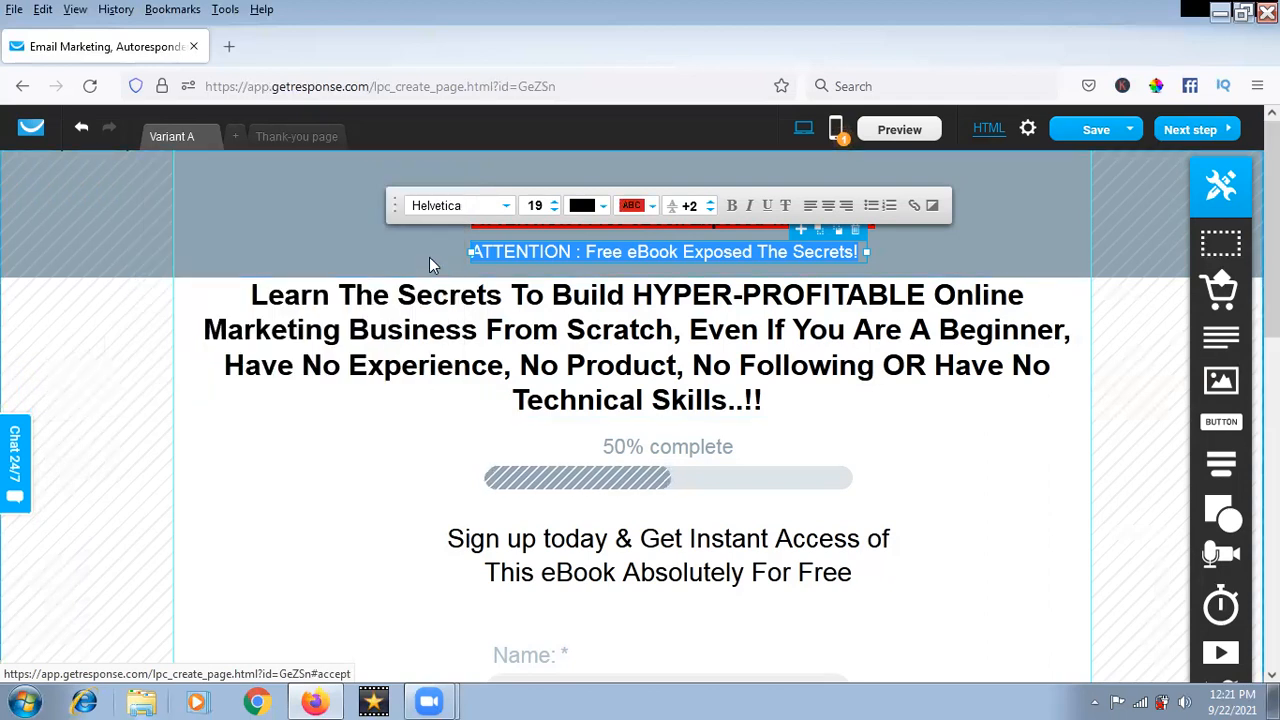
pyautogui.click(429, 257)
# Reapply hex FF0000 as the second line's text background.
pyautogui.click(532, 249)
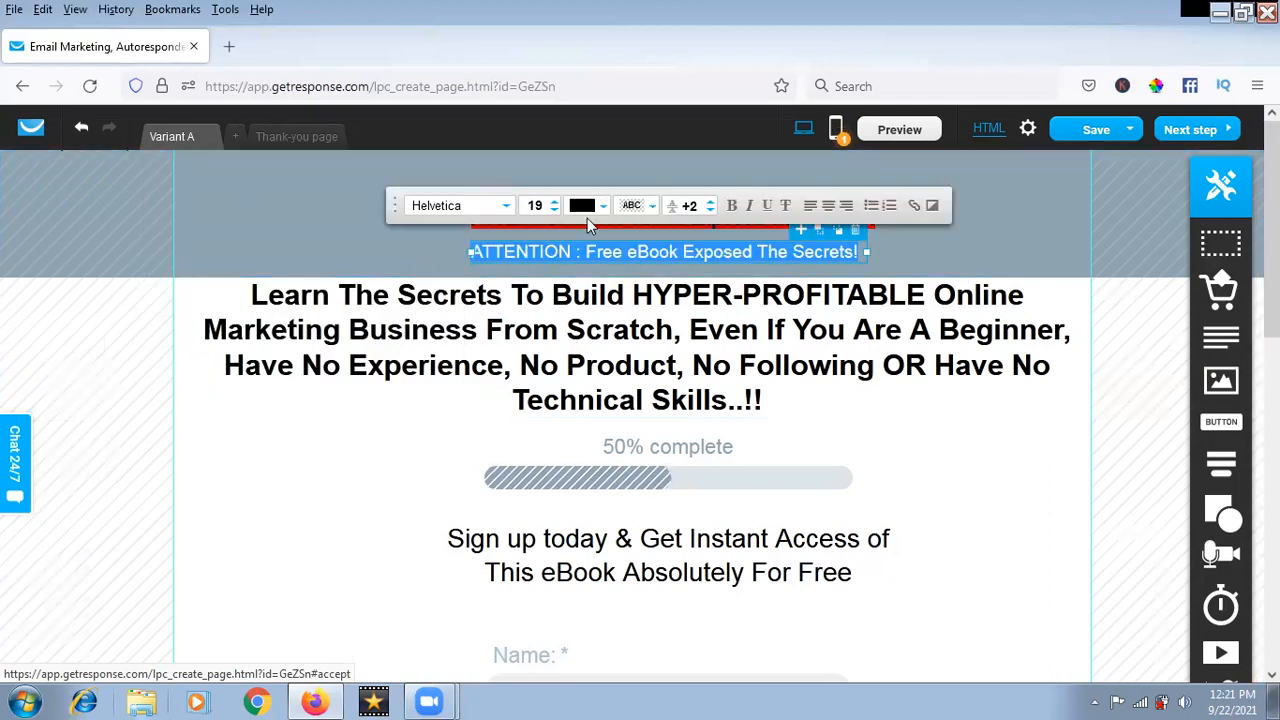
pyautogui.click(649, 207)
pyautogui.doubleClick(325, 351)
pyautogui.write('FF0000')
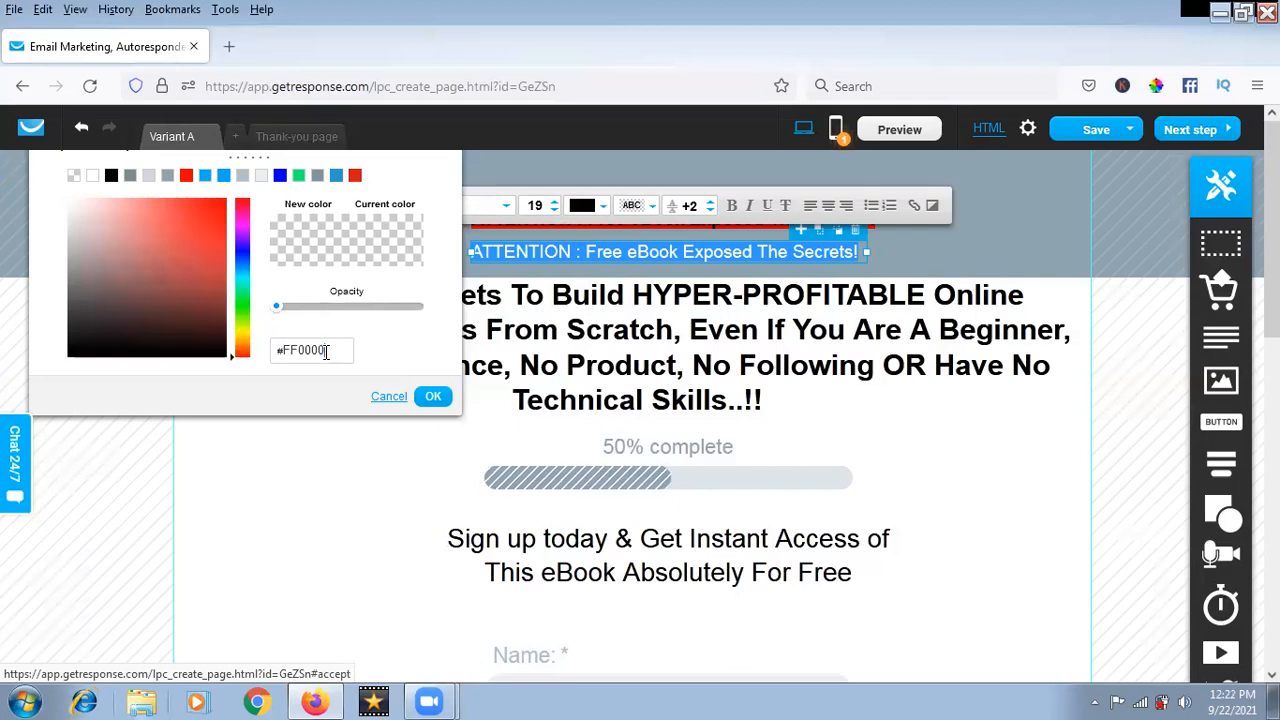
pyautogui.click(433, 396)
pyautogui.click(438, 244)
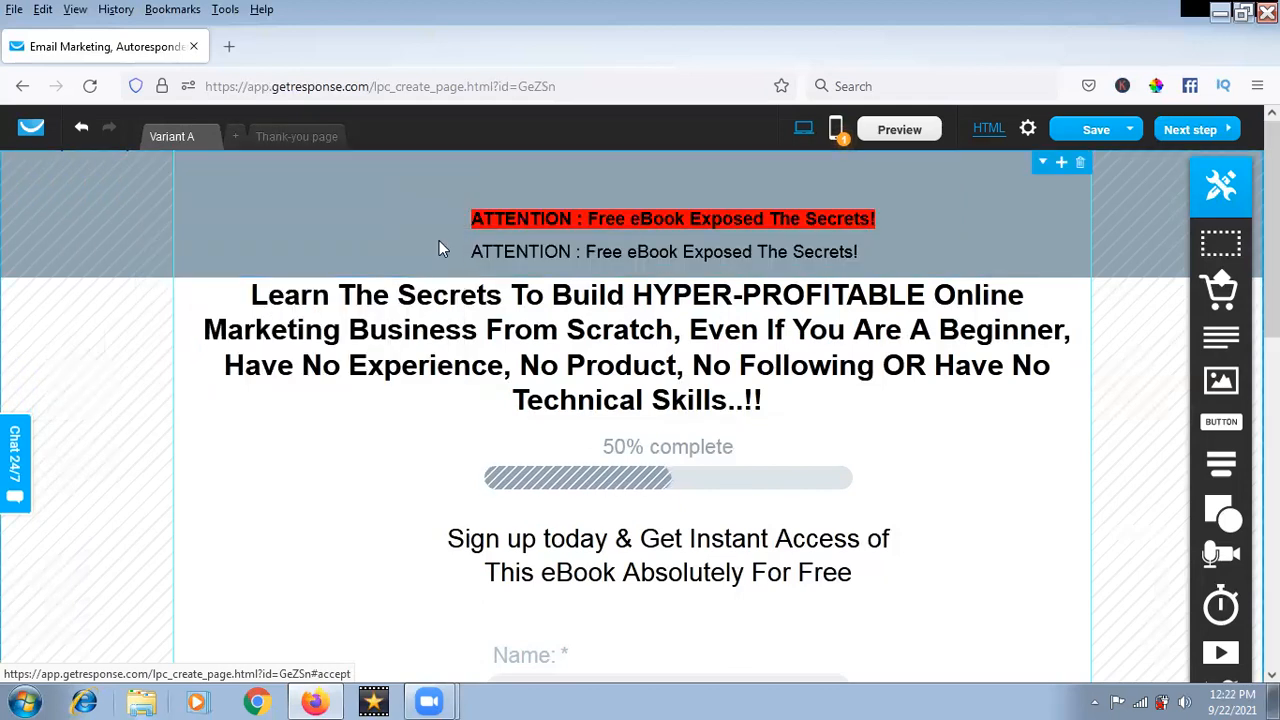
# Clear the hex field and enter FF0000 again for the line's background.
pyautogui.click(515, 255)
pyautogui.click(515, 255)
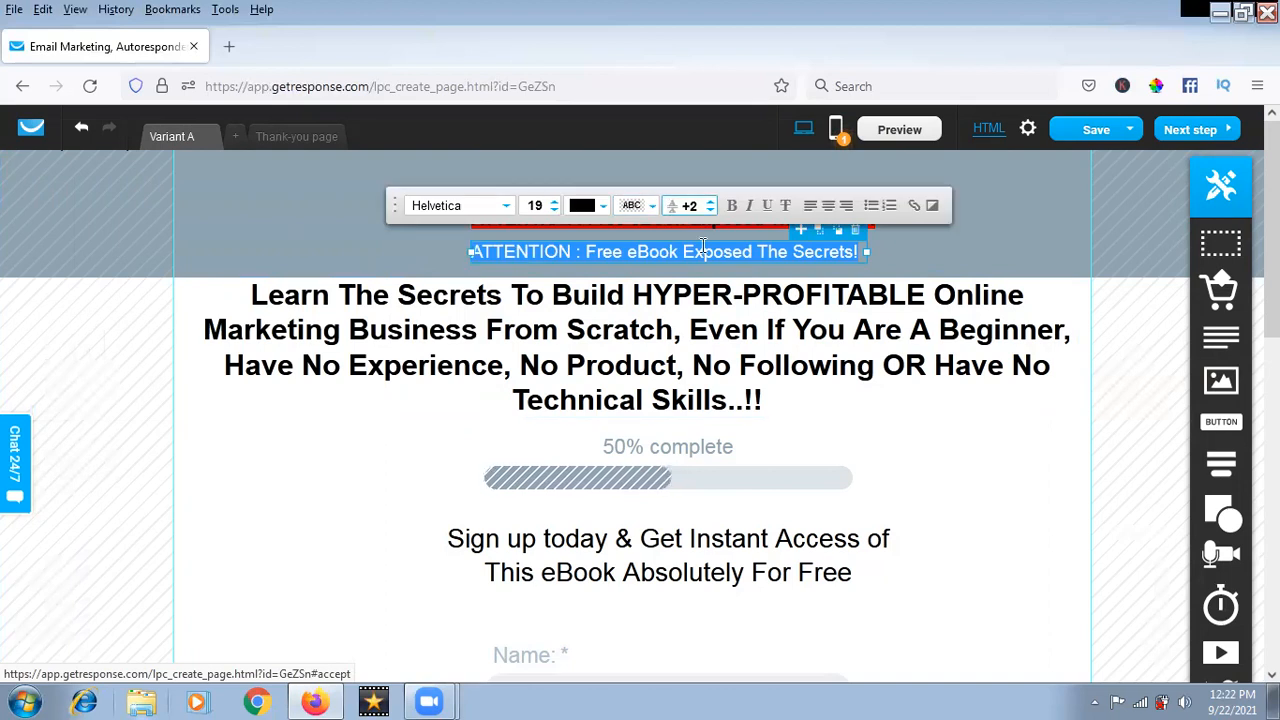
pyautogui.click(631, 205)
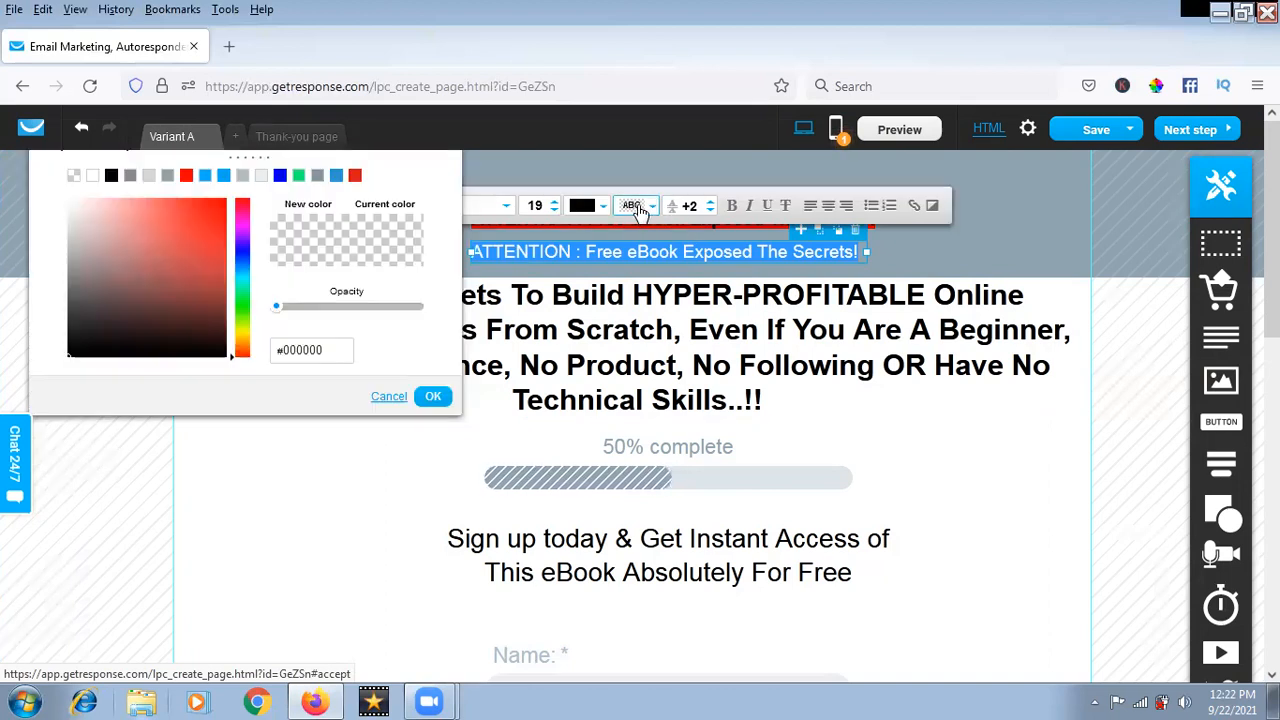
pyautogui.click(350, 351)
pyautogui.press('BackSpace')
pyautogui.press('BackSpace')
pyautogui.press('BackSpace')
pyautogui.press('BackSpace')
pyautogui.press('BackSpace')
pyautogui.press('BackSpace')
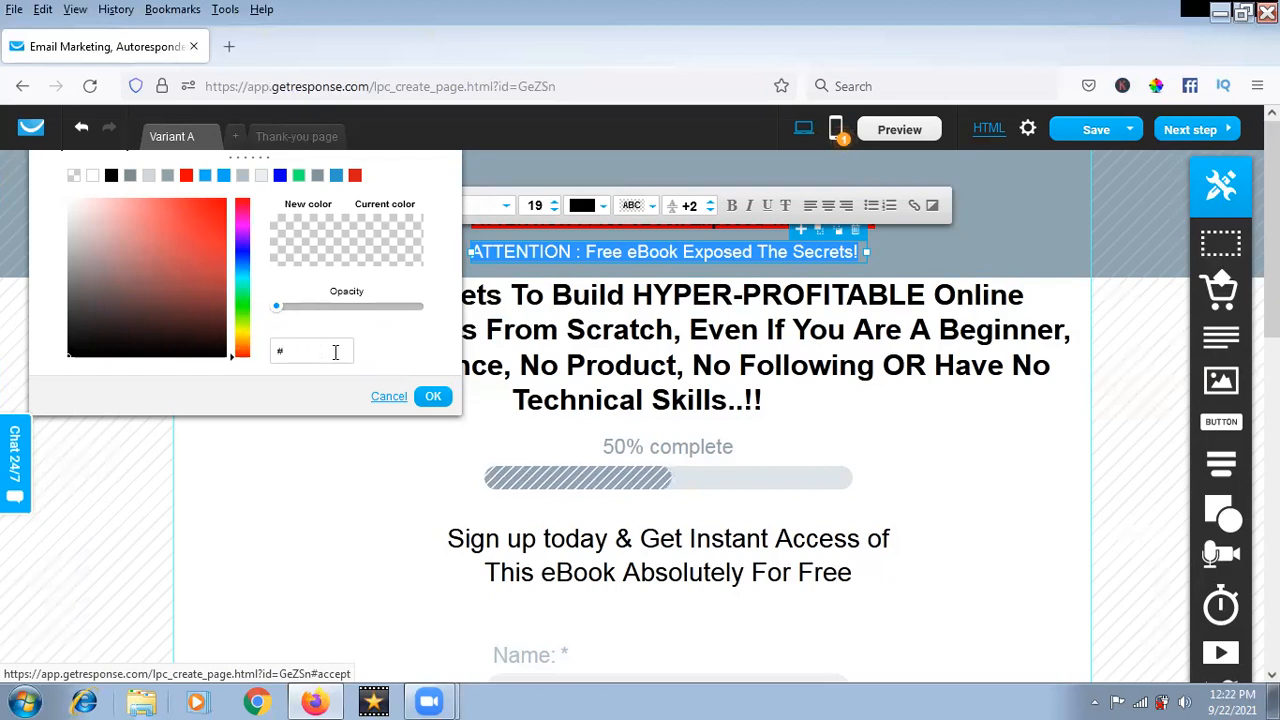
pyautogui.write('FF0000')
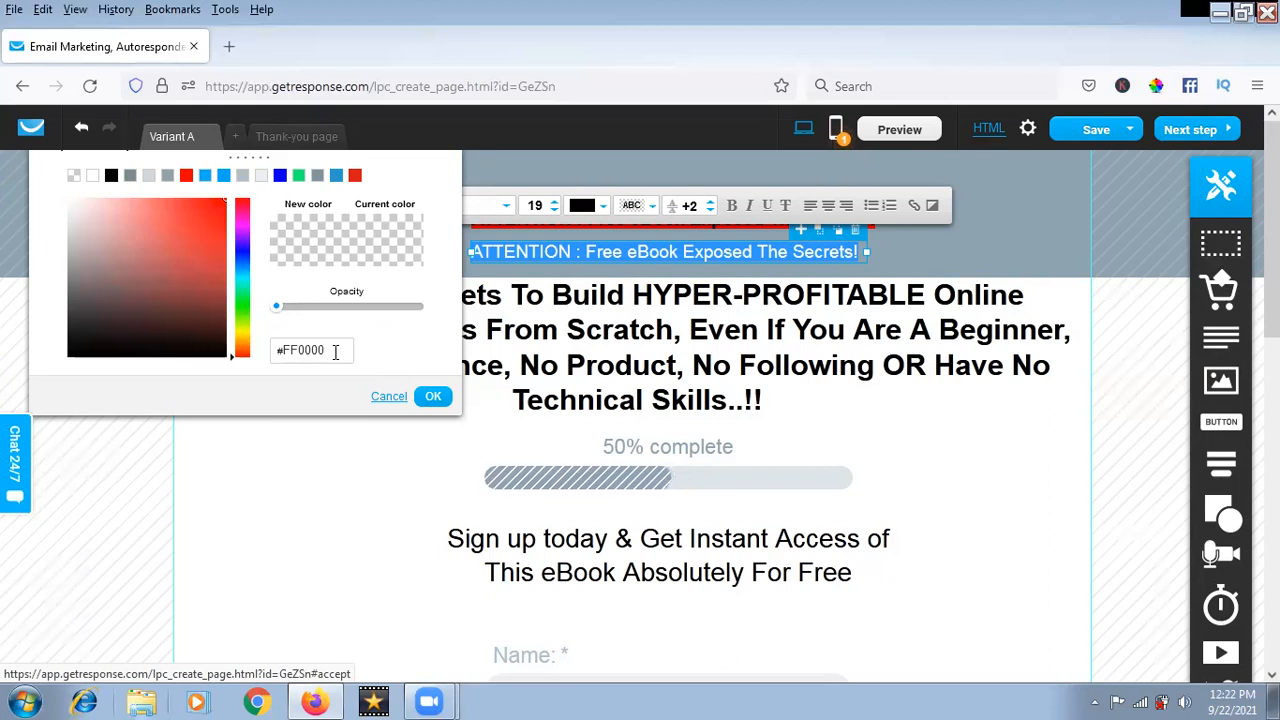
pyautogui.click(433, 396)
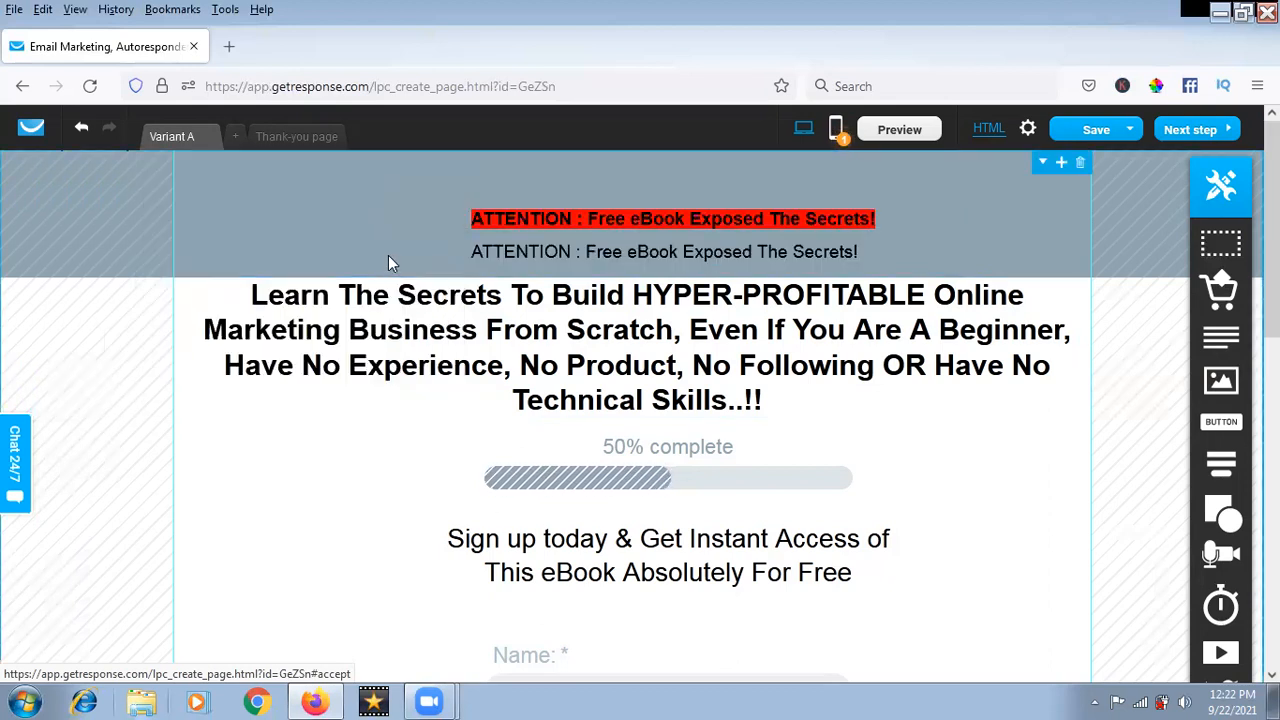
# Pick an opaque swatch and set it to FF0000 so the red background shows.
pyautogui.doubleClick(501, 254)
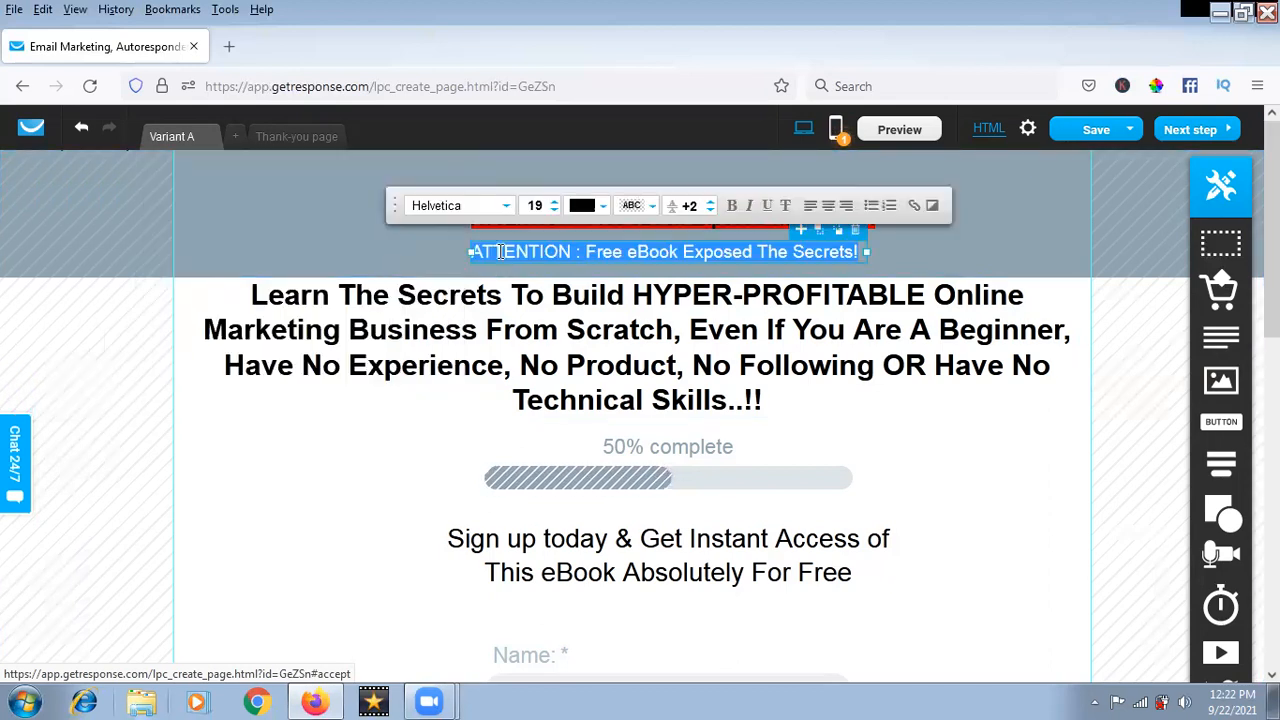
pyautogui.click(652, 205)
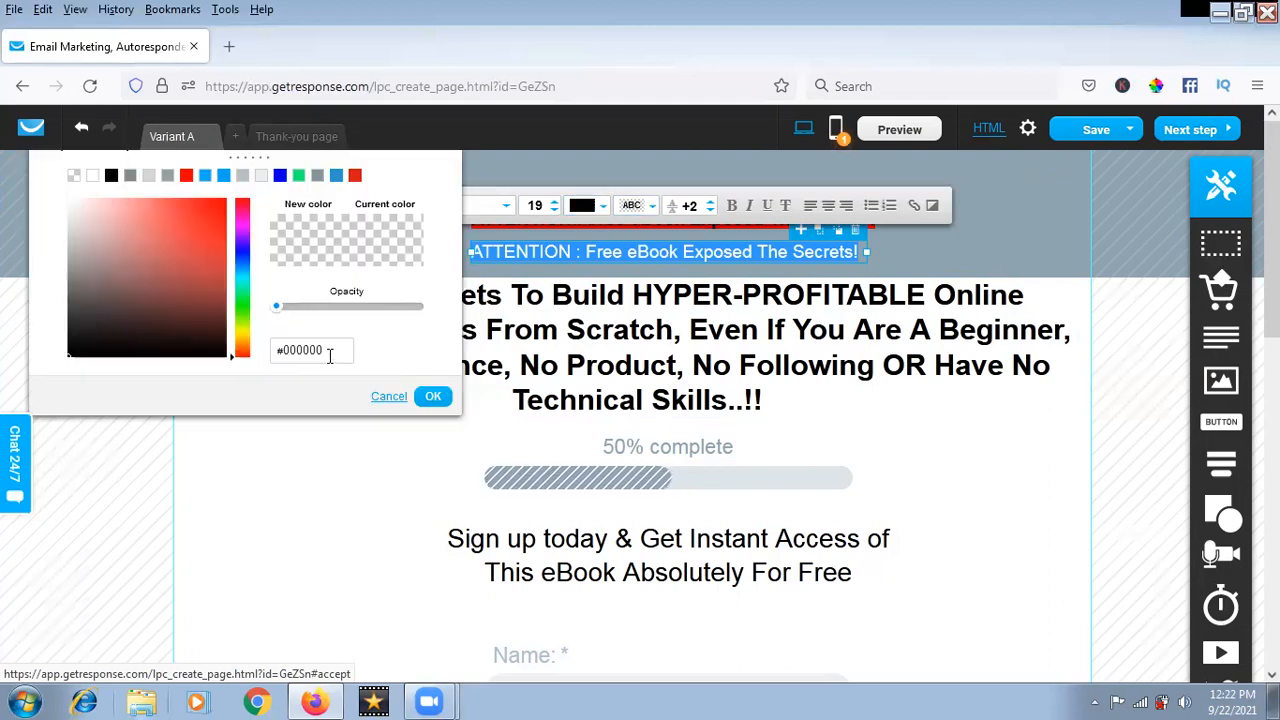
pyautogui.click(298, 175)
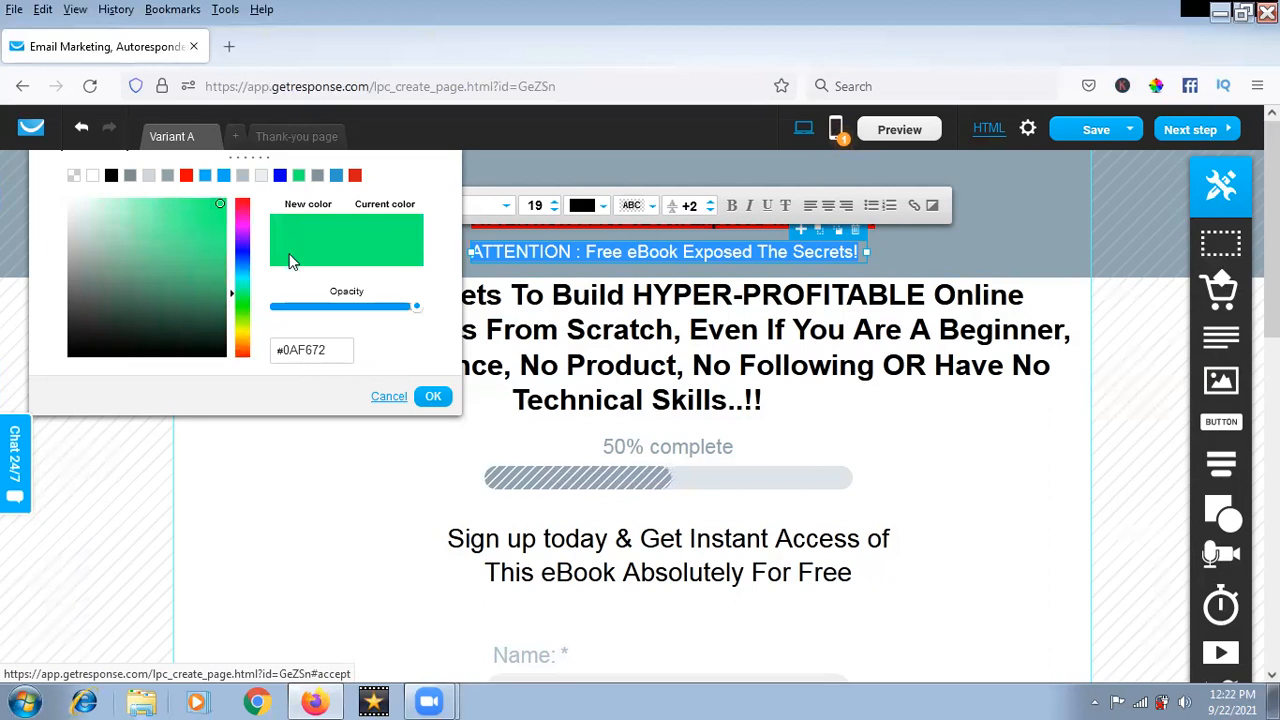
pyautogui.press('BackSpace')
pyautogui.press('BackSpace')
pyautogui.press('BackSpace')
pyautogui.press('BackSpace')
pyautogui.press('BackSpace')
pyautogui.press('BackSpace')
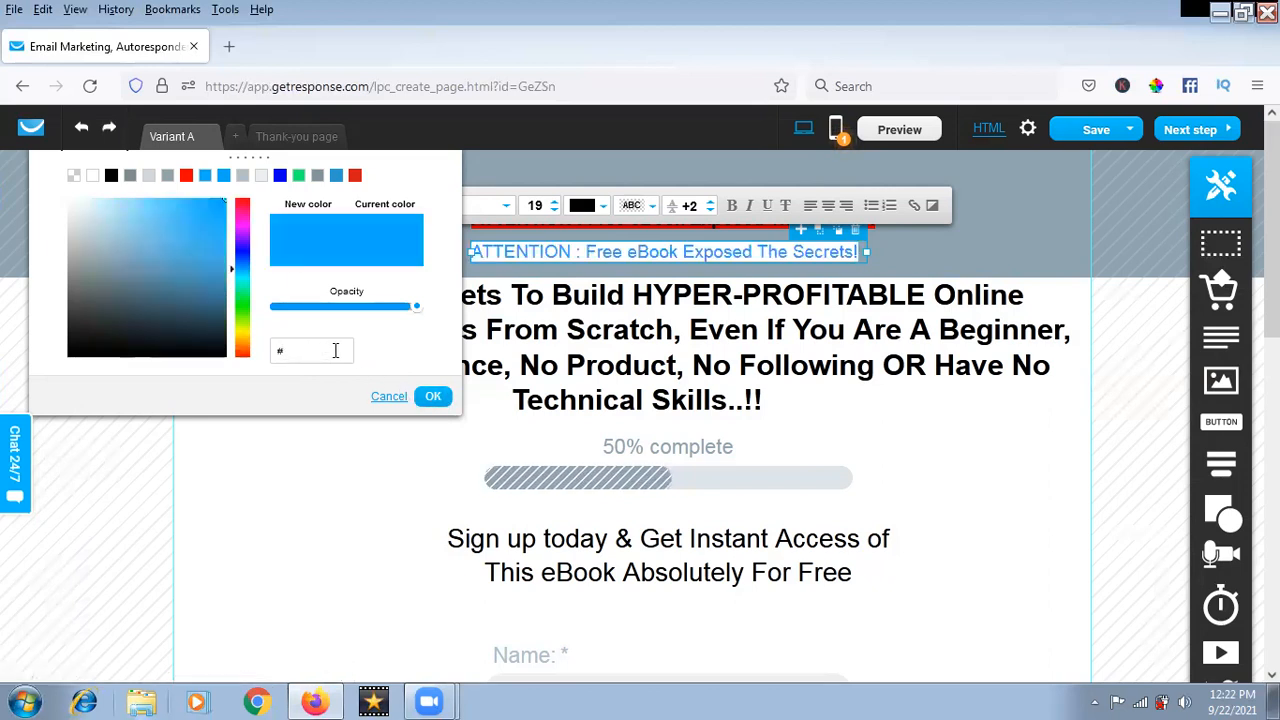
pyautogui.write('FF0000')
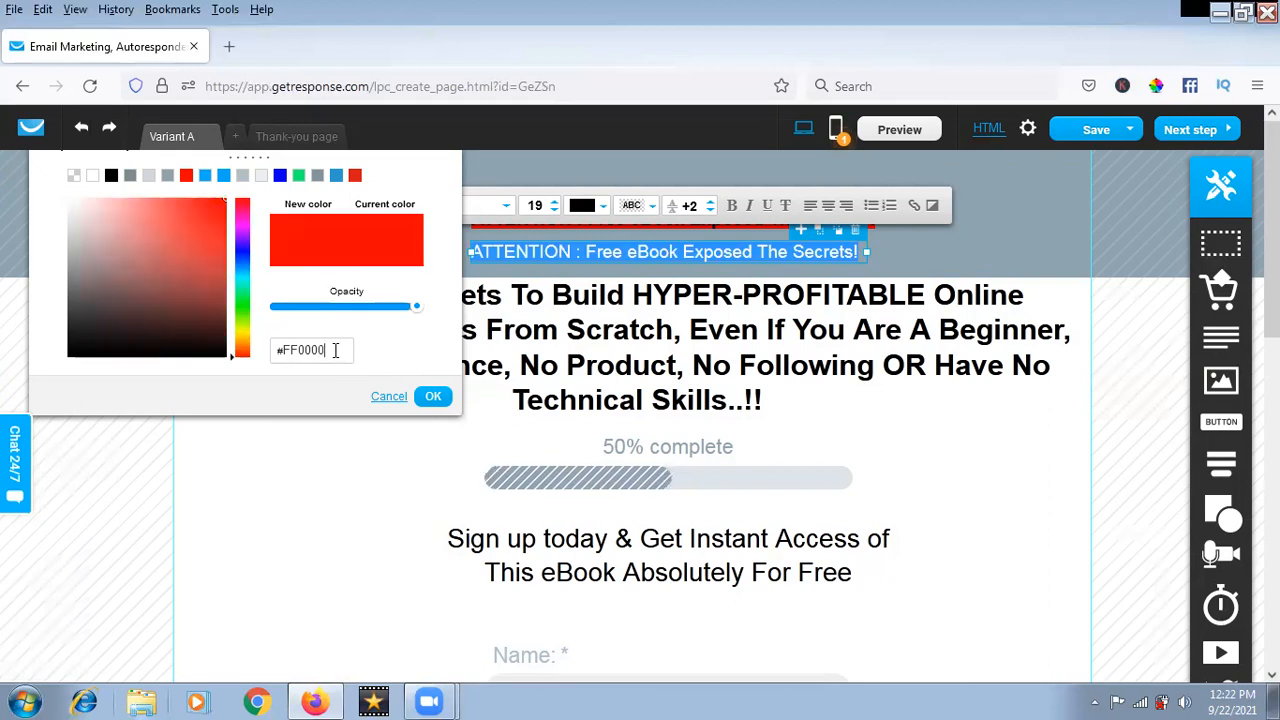
pyautogui.click(431, 396)
pyautogui.click(397, 257)
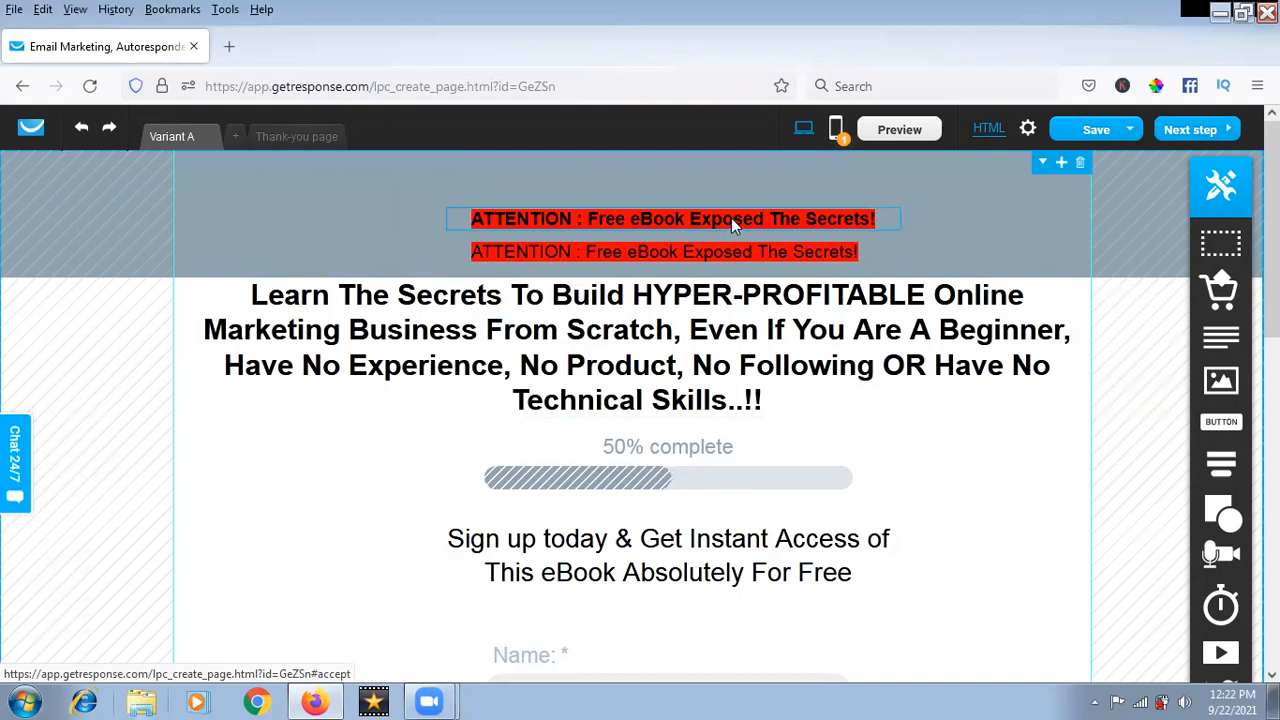
pyautogui.tripleClick(697, 253)
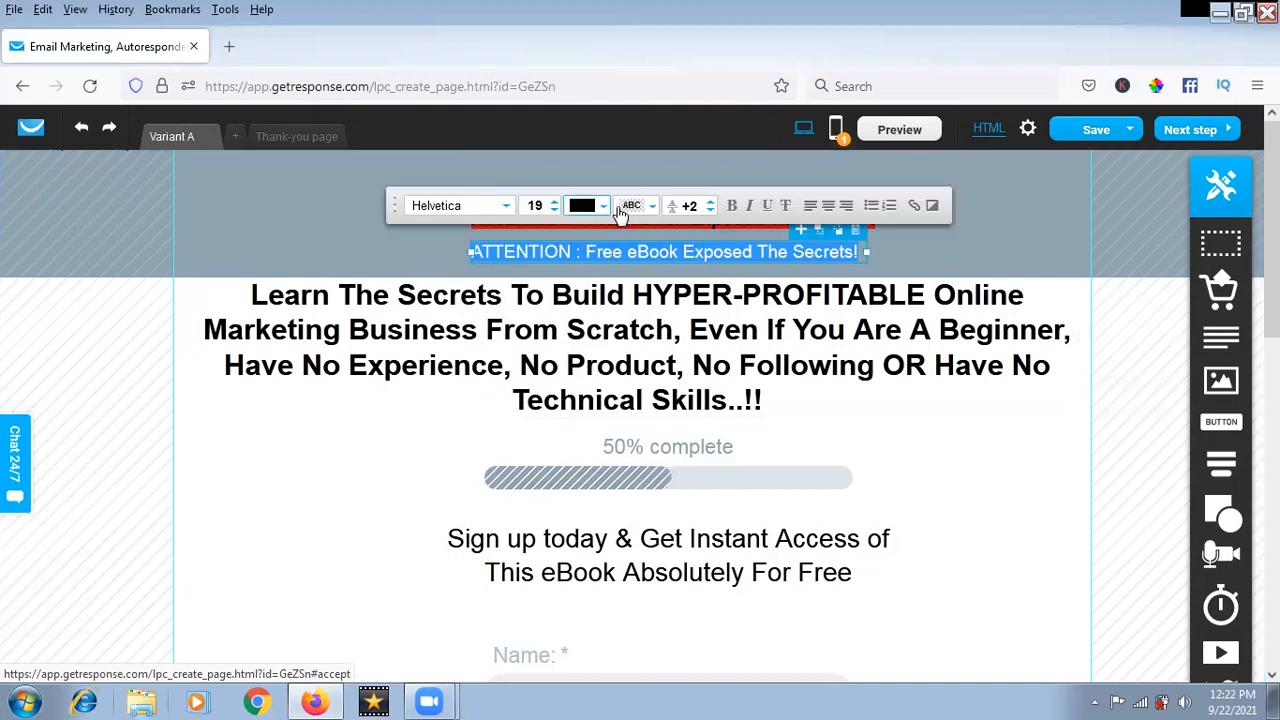
pyautogui.click(731, 206)
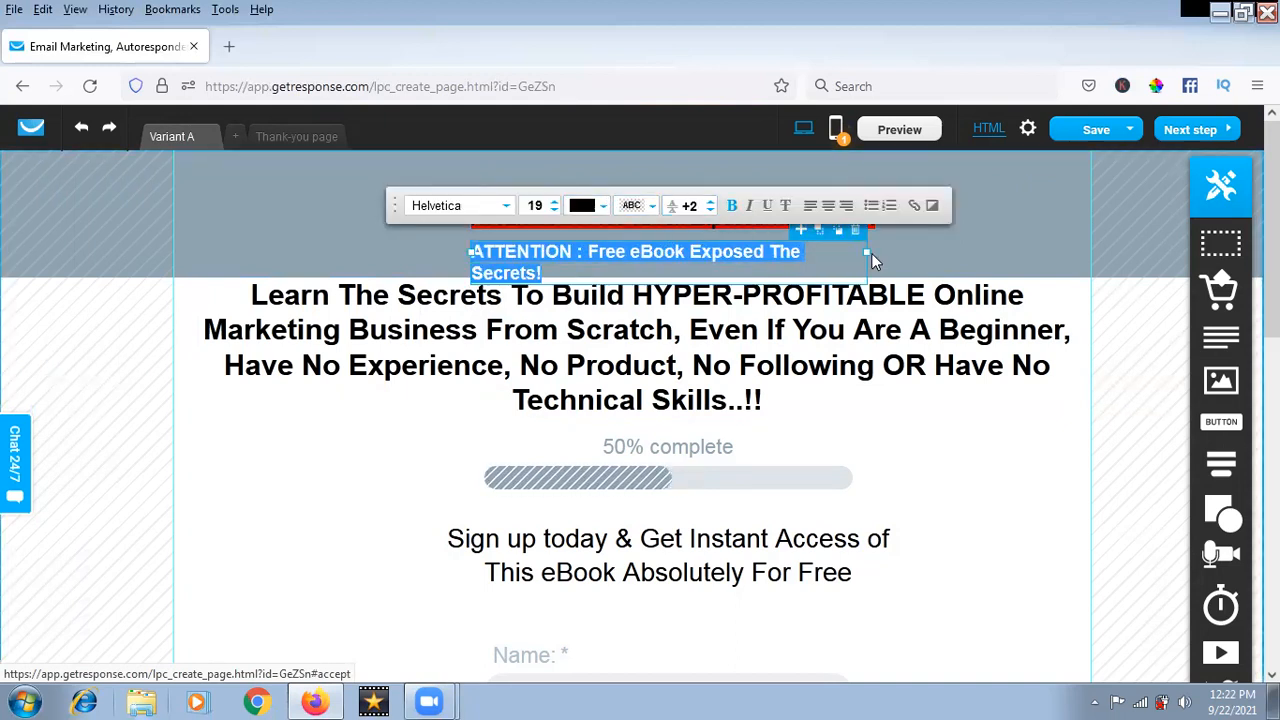
pyautogui.moveTo(867, 253); pyautogui.dragTo(940, 254)
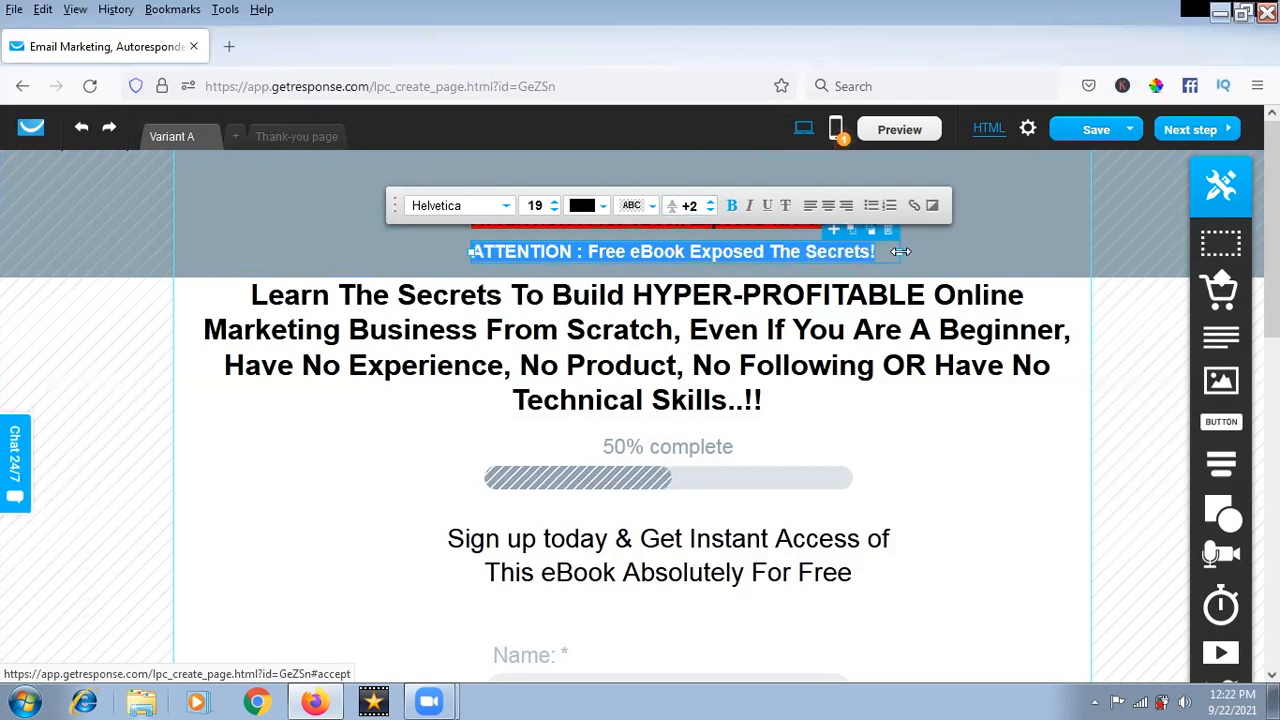
pyautogui.click(945, 256)
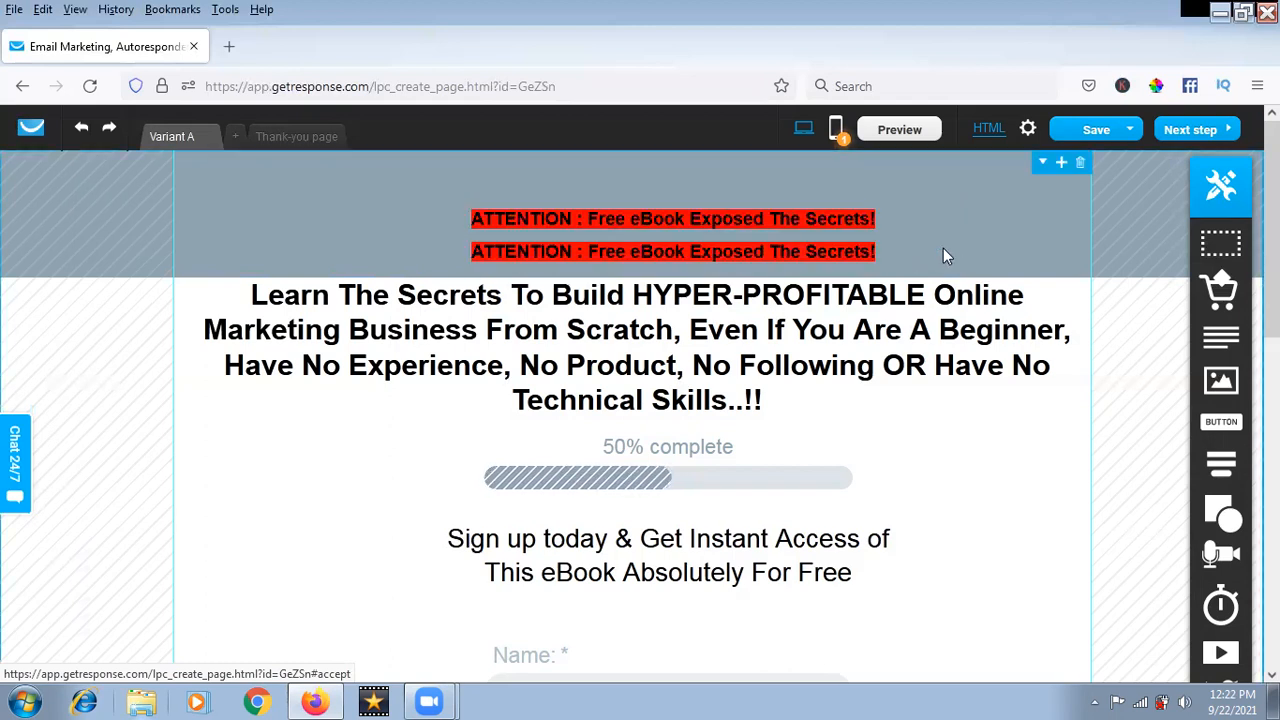
pyautogui.tripleClick(714, 255)
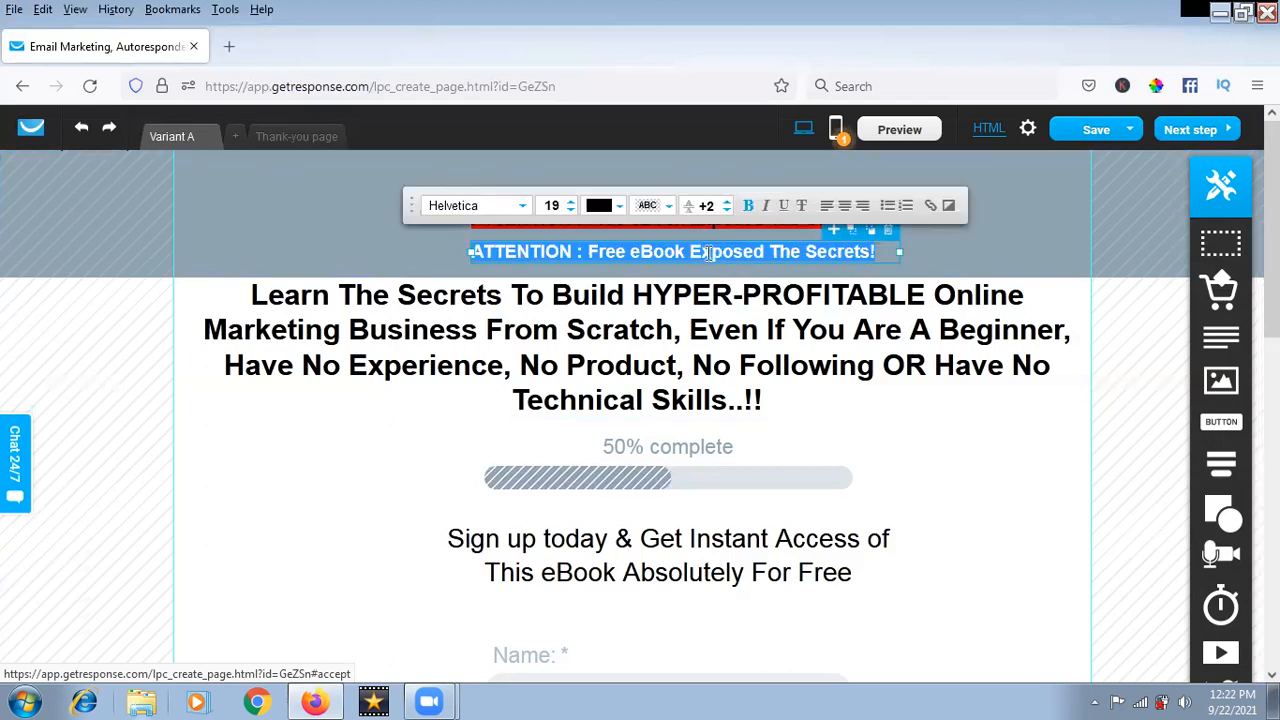
pyautogui.click(843, 208)
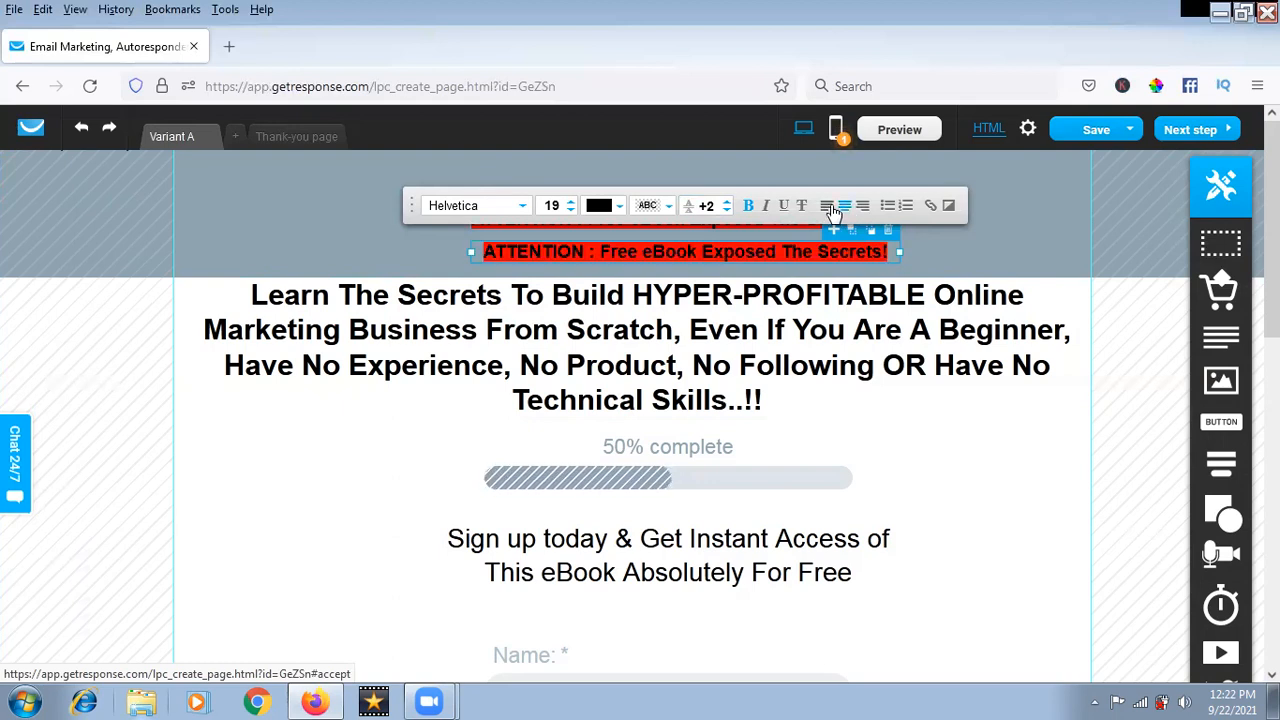
pyautogui.click(830, 208)
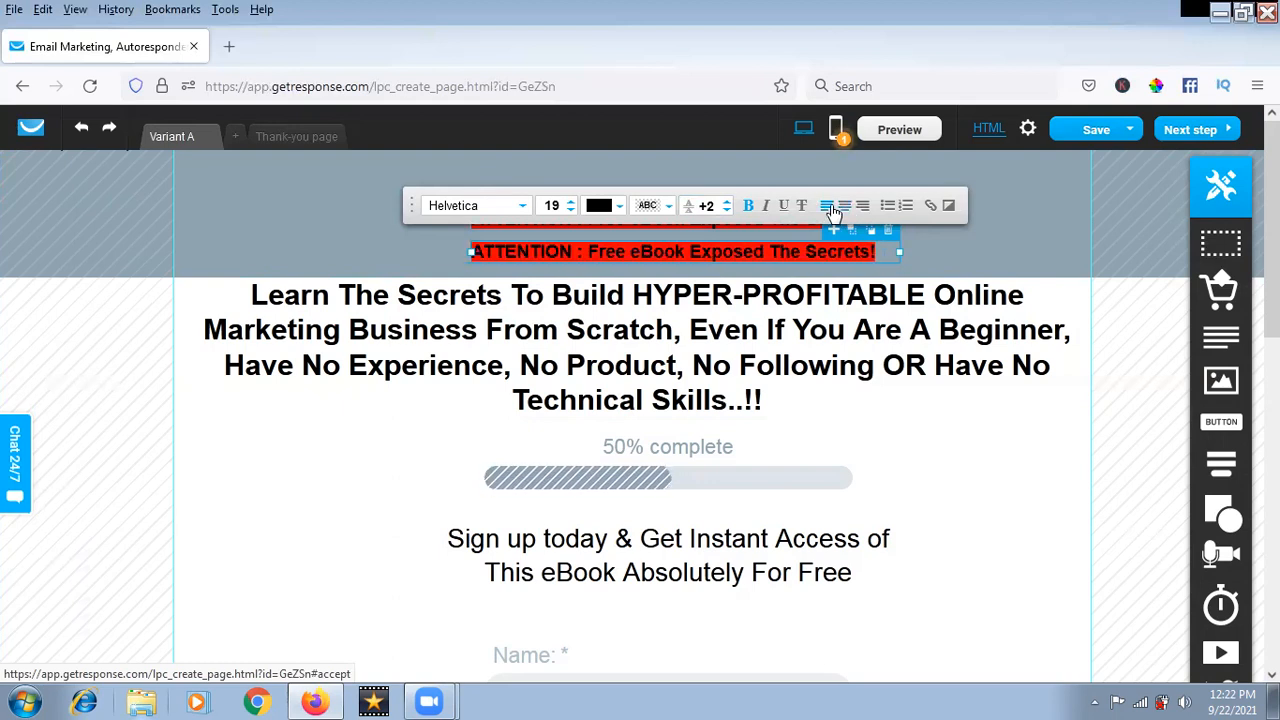
pyautogui.click(930, 206)
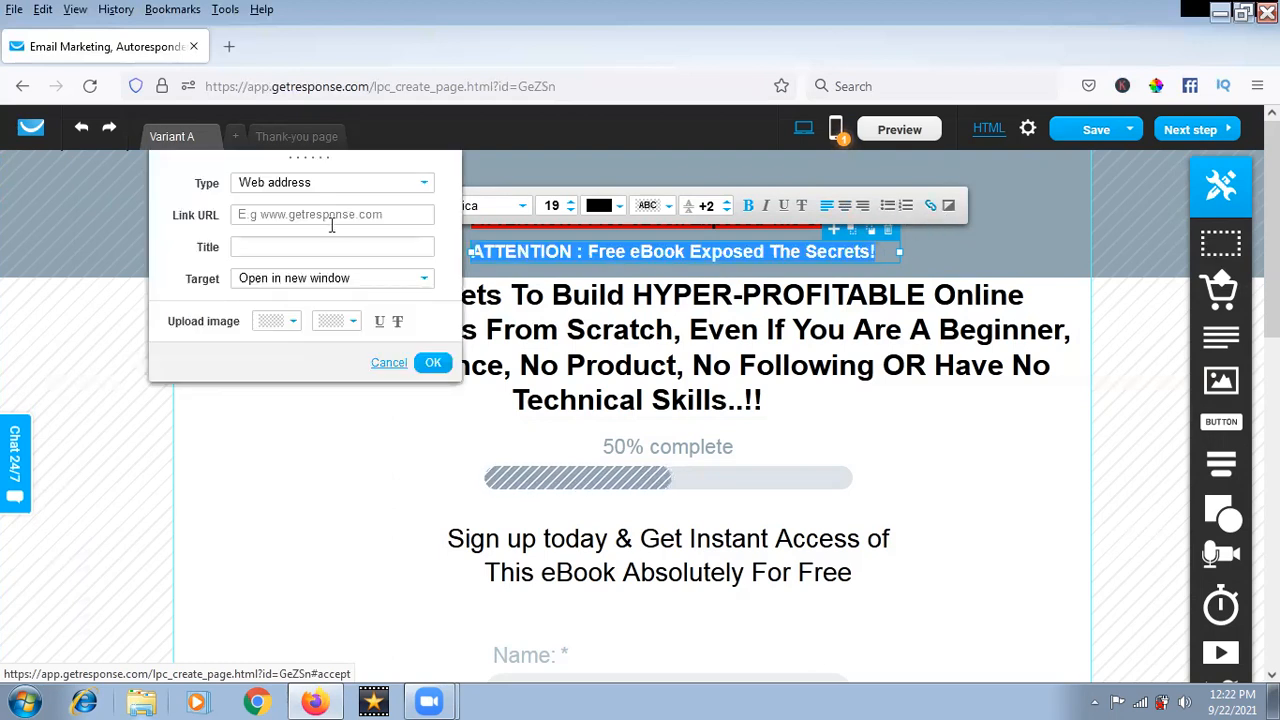
pyautogui.click(385, 363)
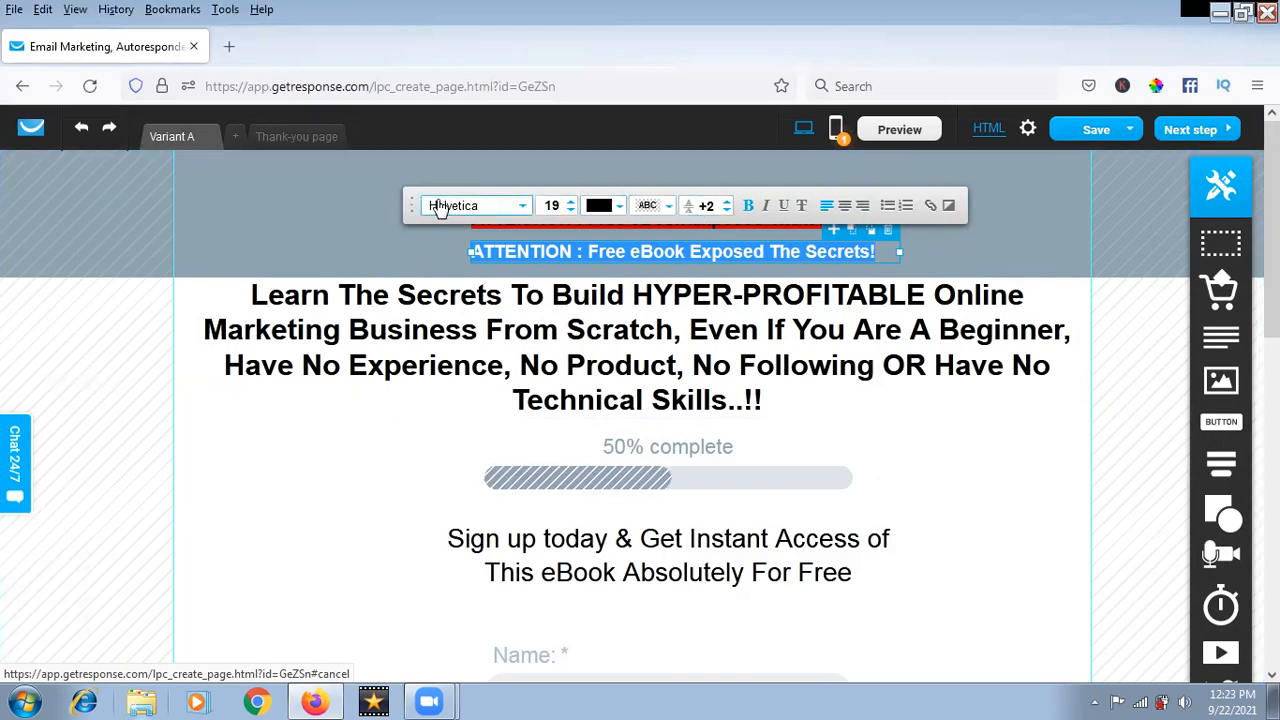
pyautogui.click(424, 238)
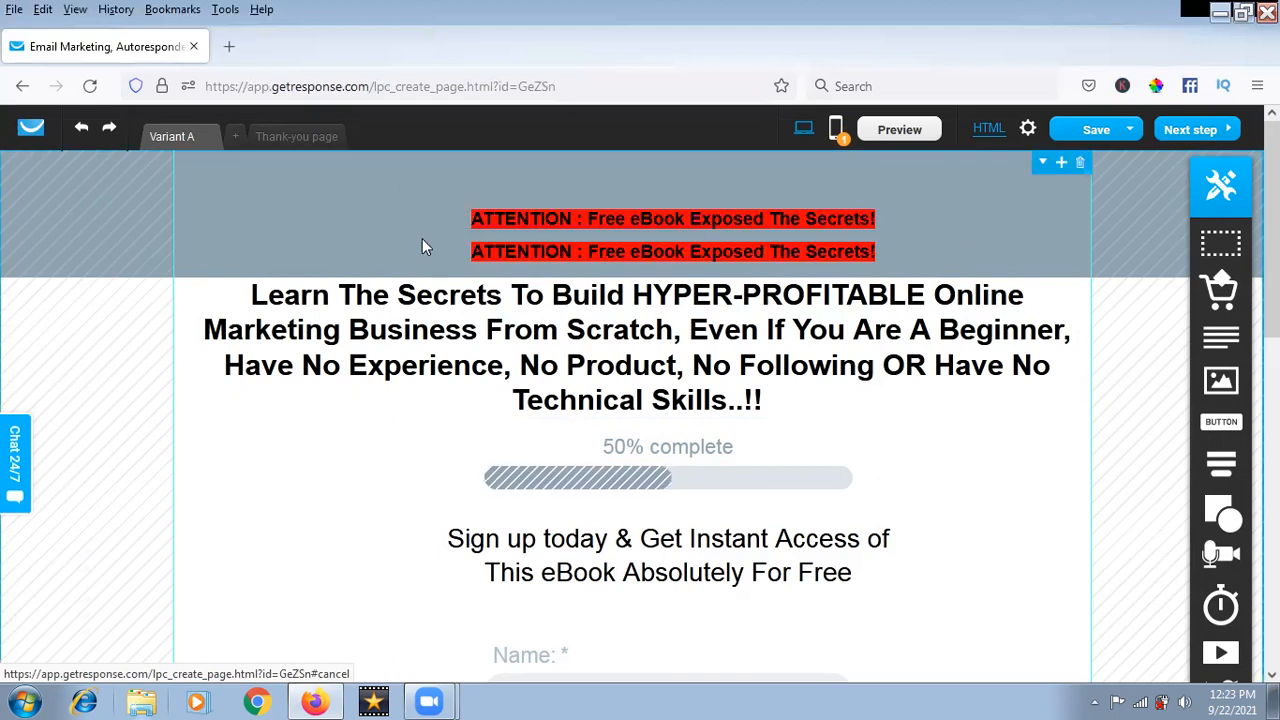
# Delete the duplicate second ATTENTION line from the top banner.
pyautogui.click(800, 255)
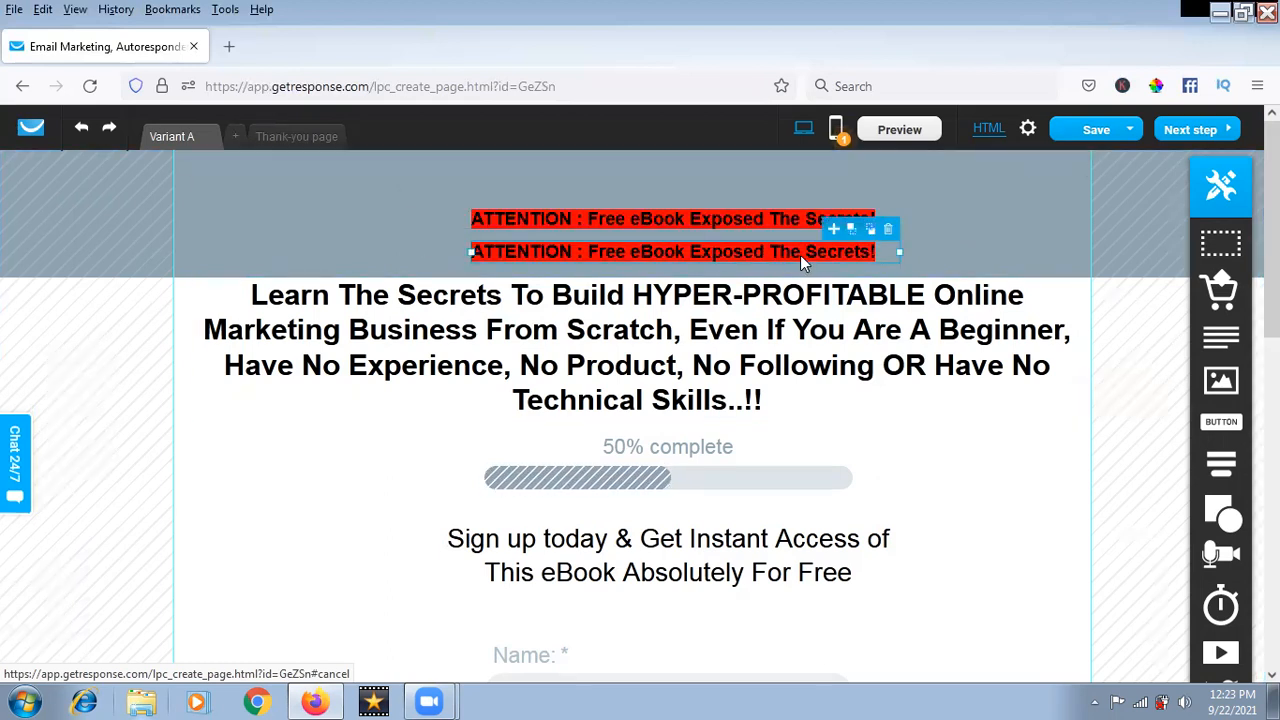
pyautogui.press('Delete')
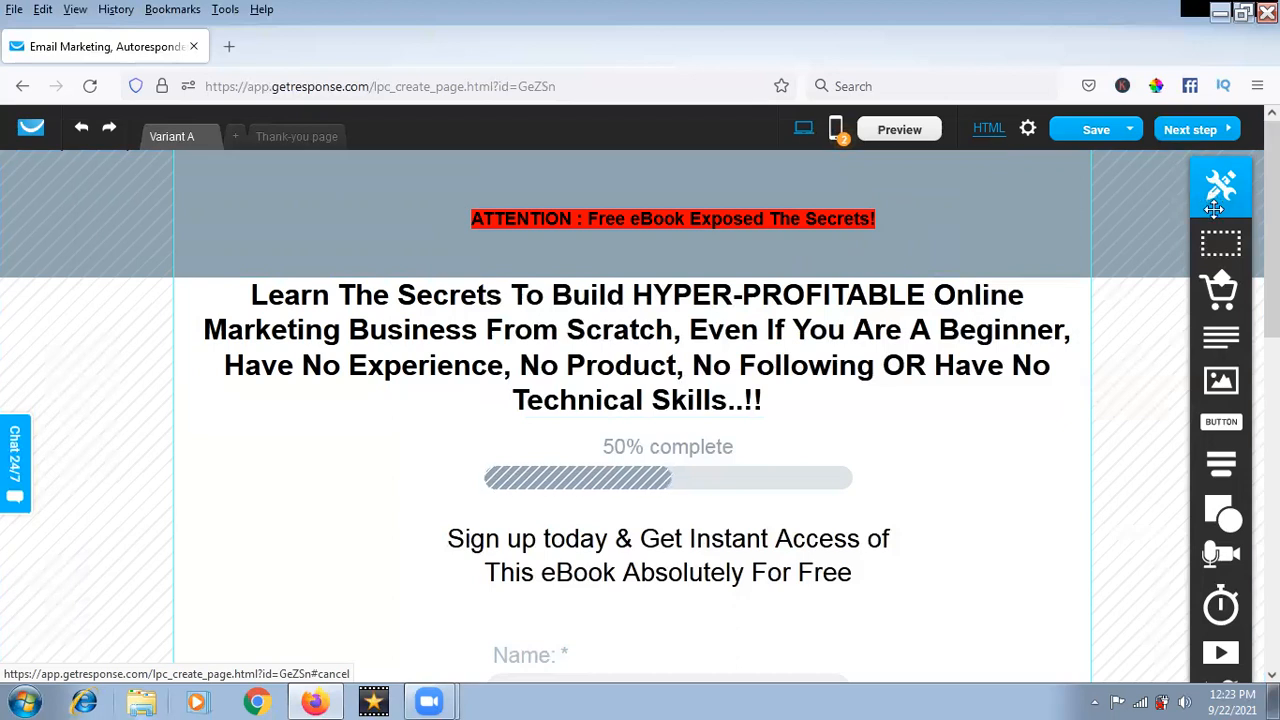
pyautogui.moveTo(1220, 230)
pyautogui.moveTo(1224, 468)
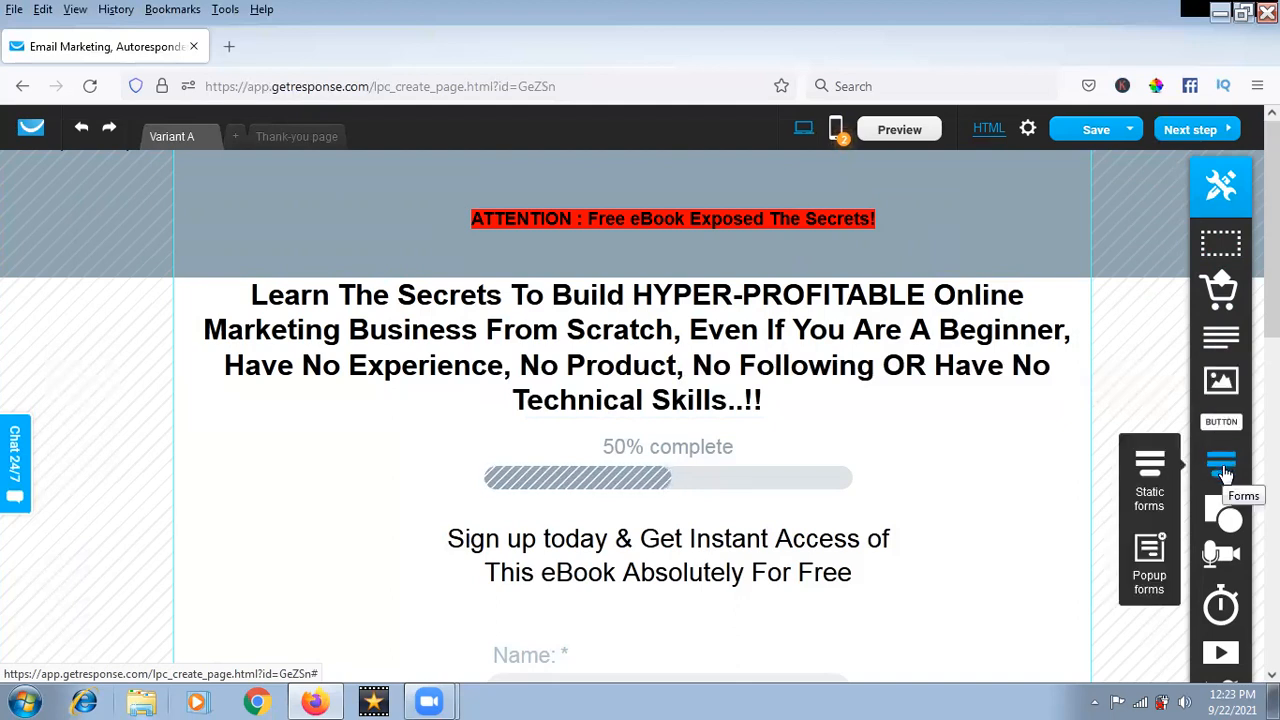
pyautogui.moveTo(1227, 516)
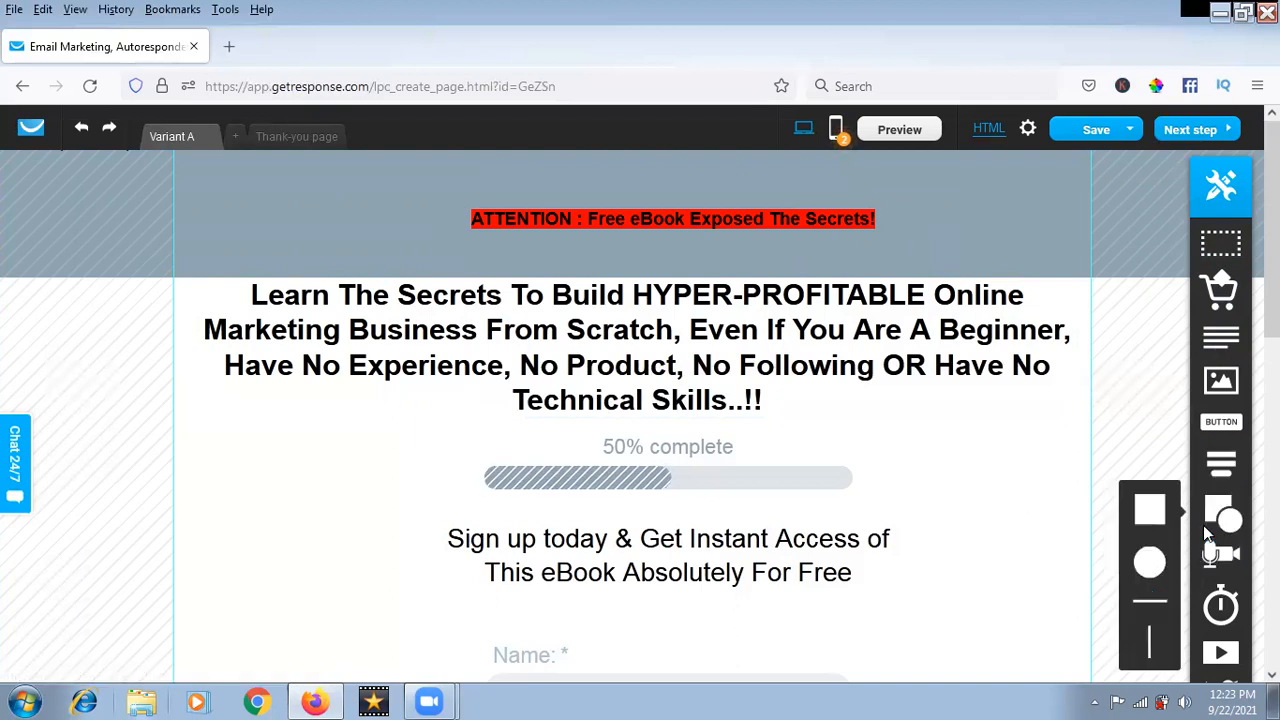
pyautogui.moveTo(1218, 570)
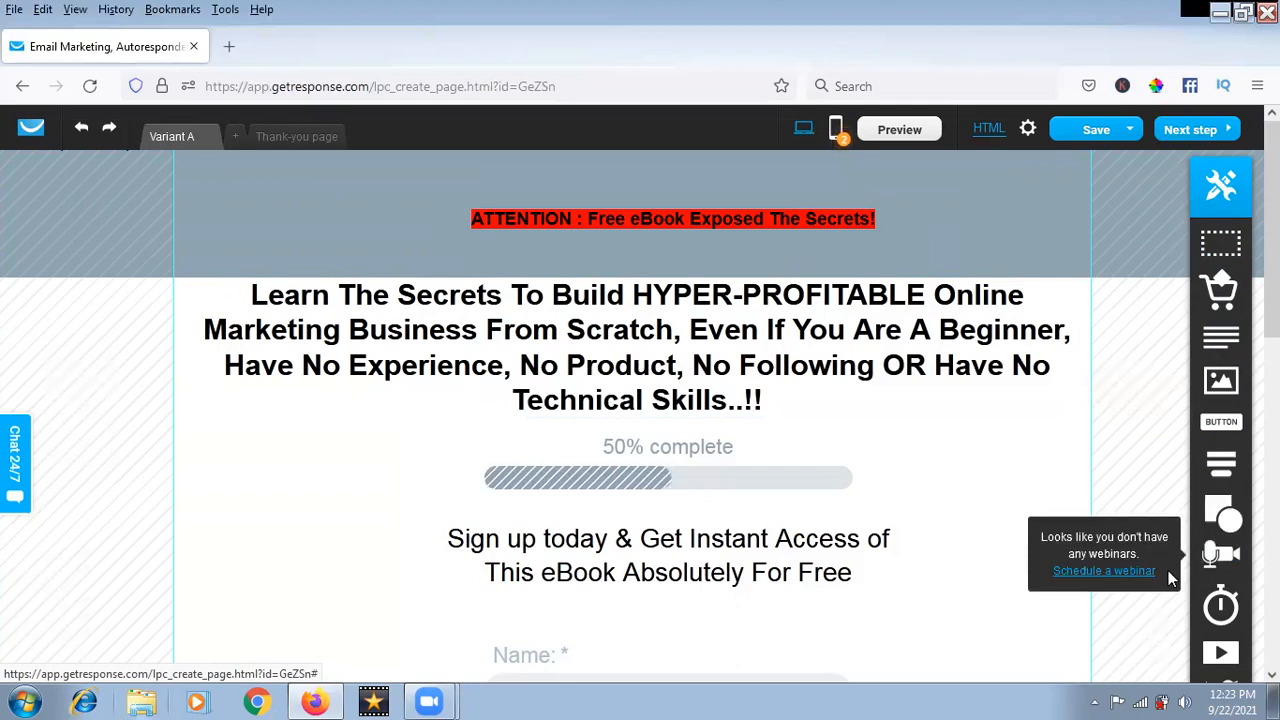
pyautogui.click(1225, 612)
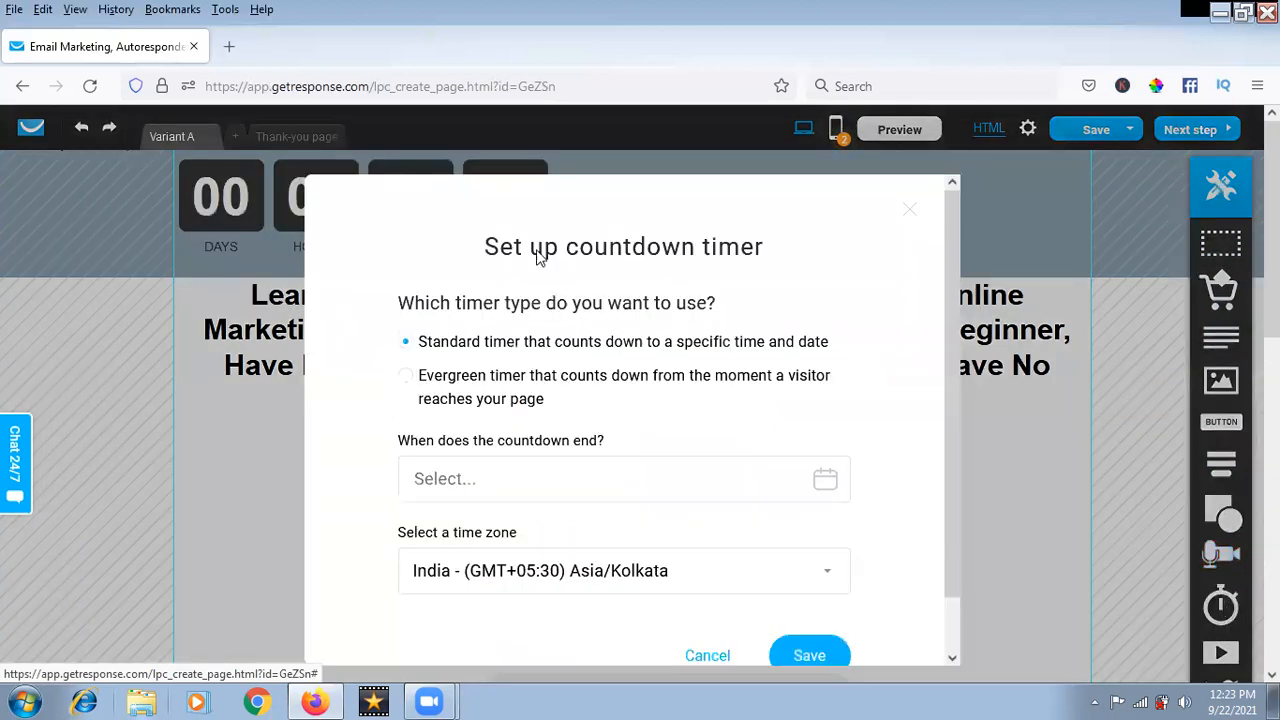
pyautogui.click(909, 209)
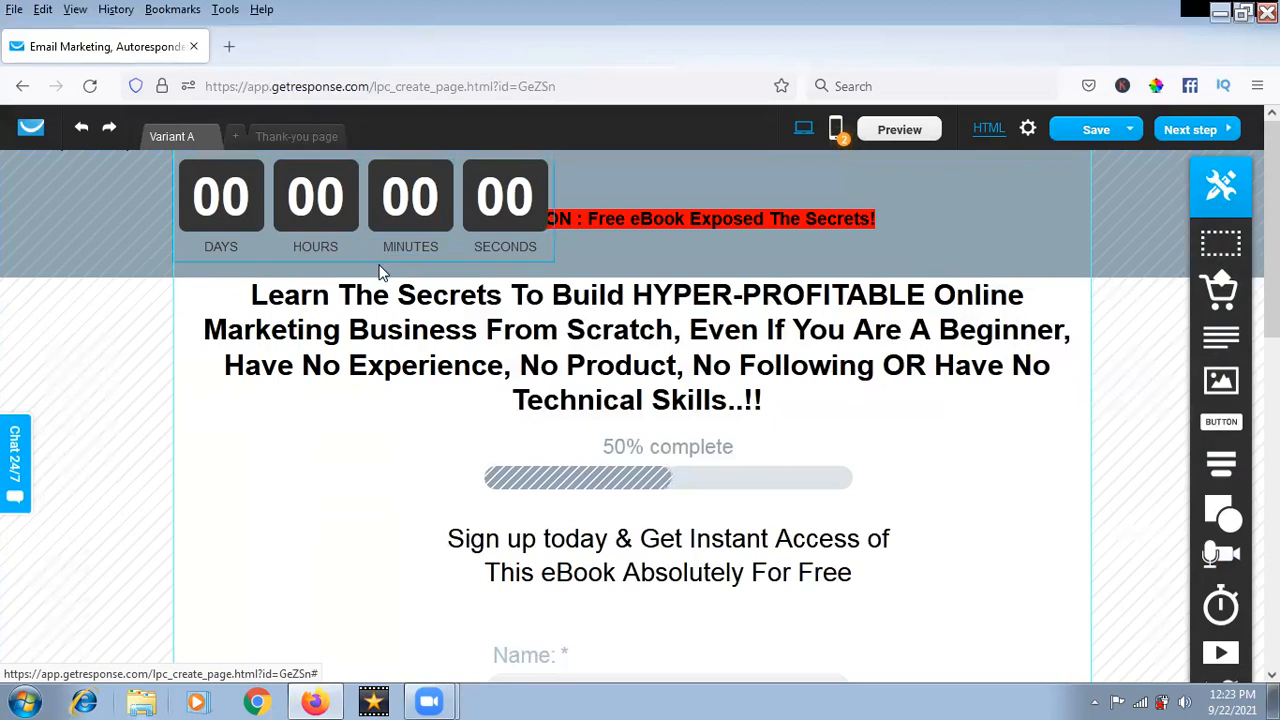
pyautogui.click(457, 206)
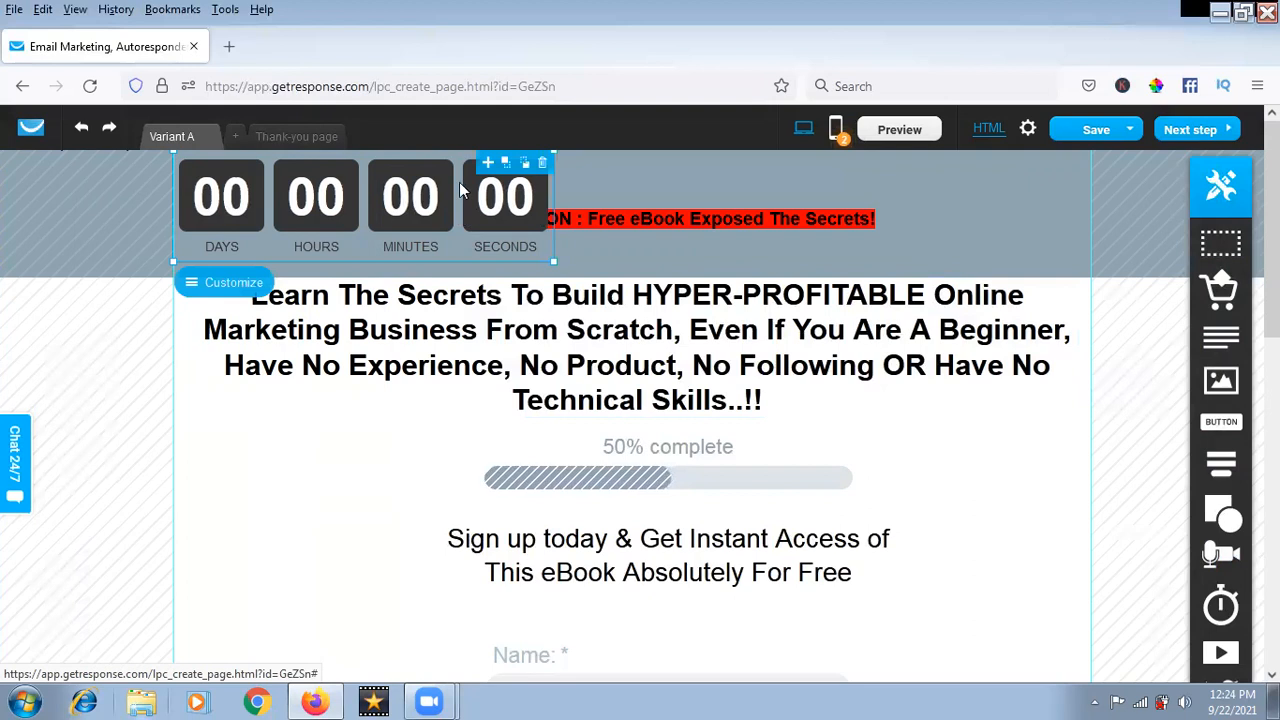
pyautogui.click(542, 162)
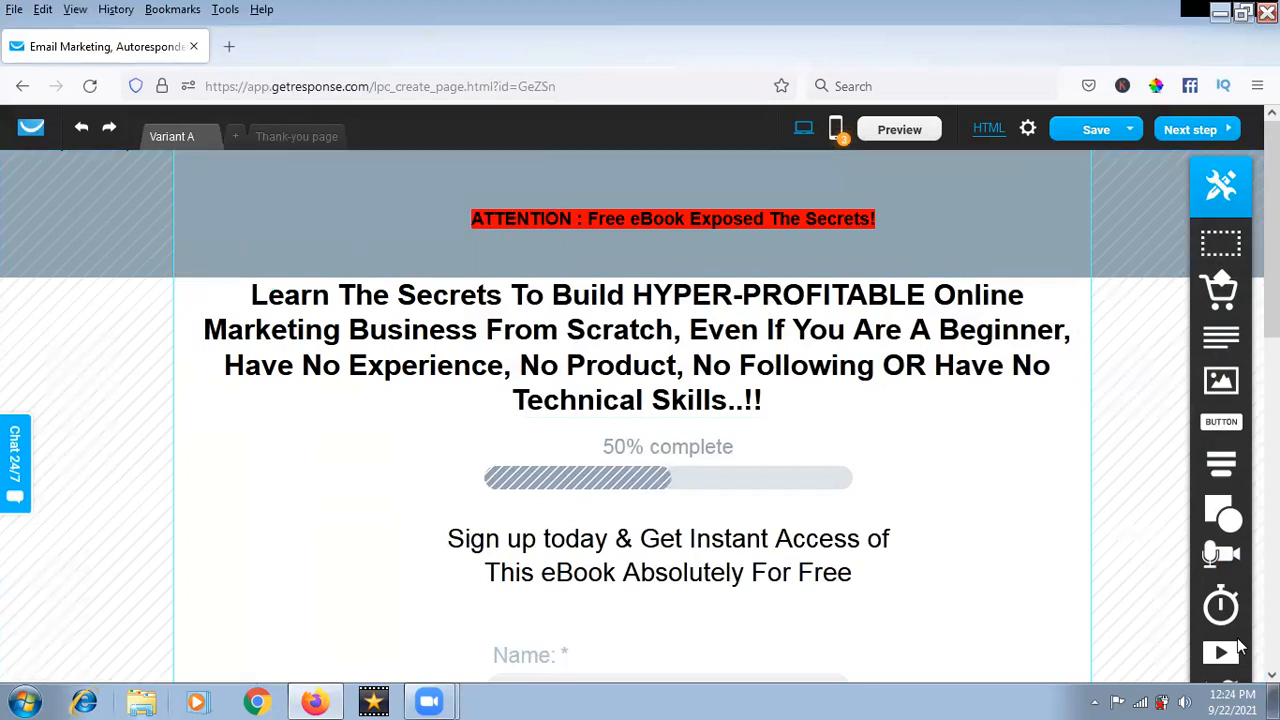
pyautogui.scroll(-5, 1238, 608)
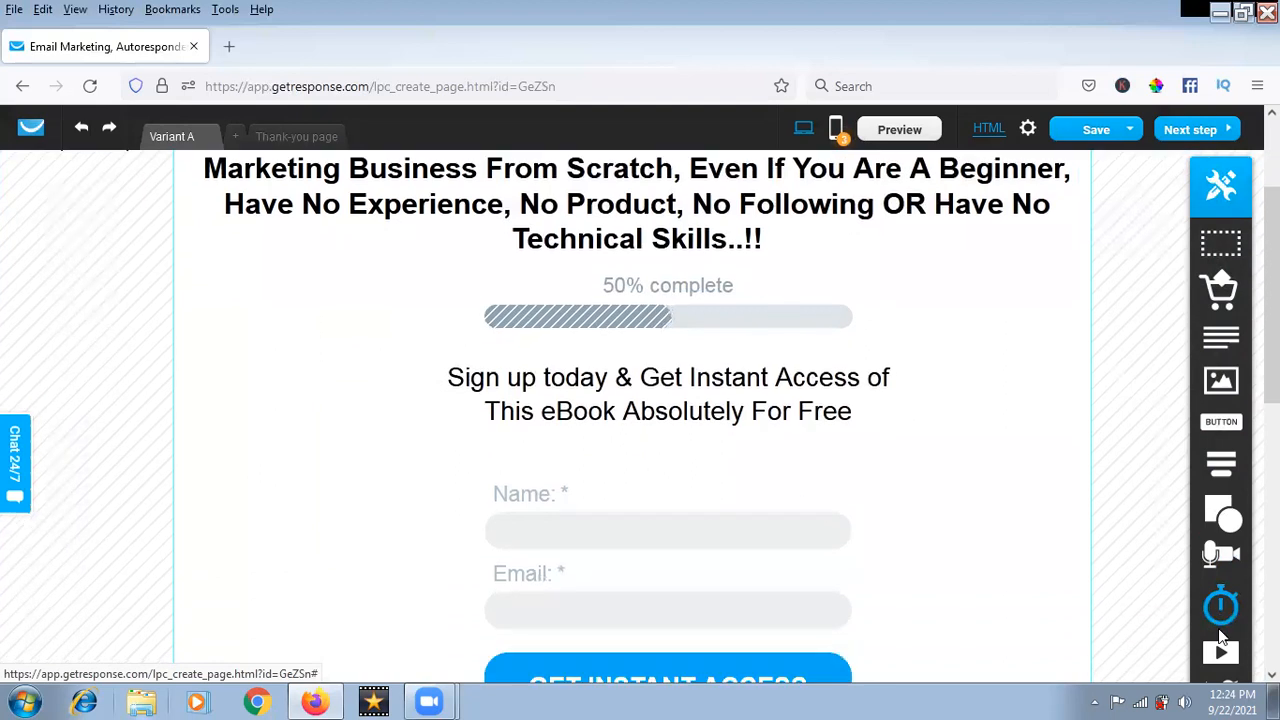
pyautogui.scroll(-4, 1240, 608)
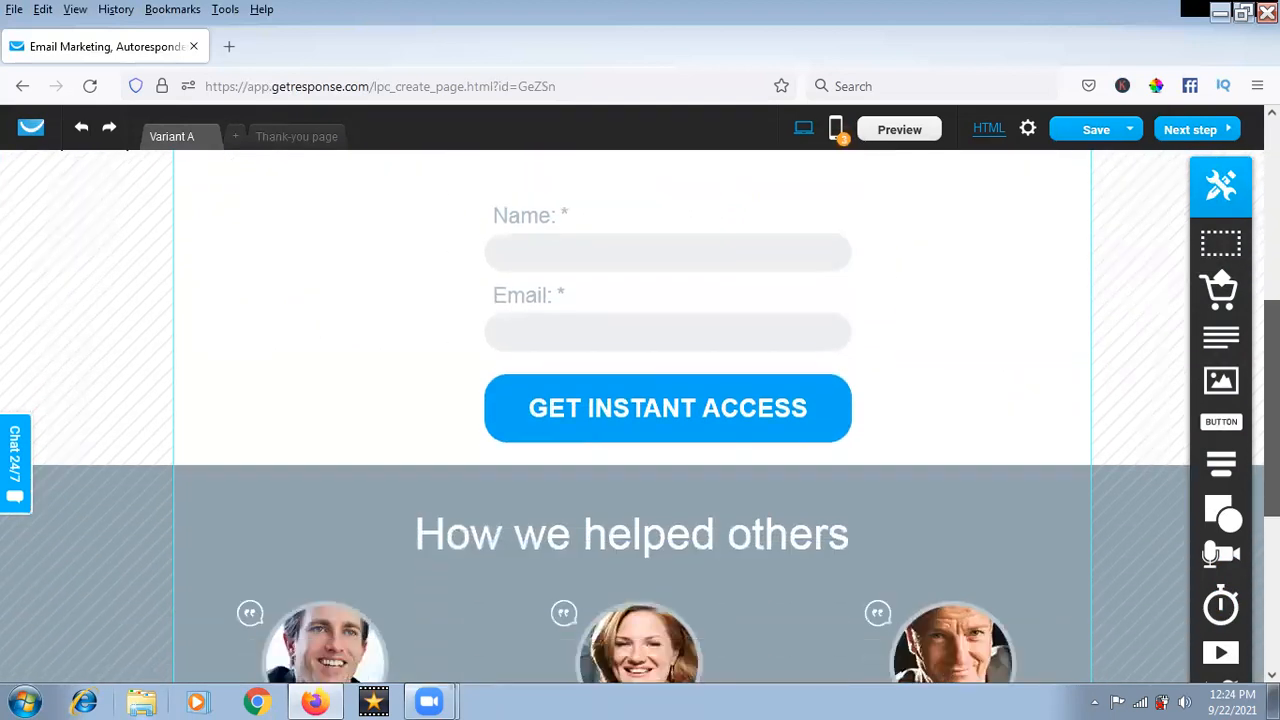
pyautogui.scroll(3, 1240, 608)
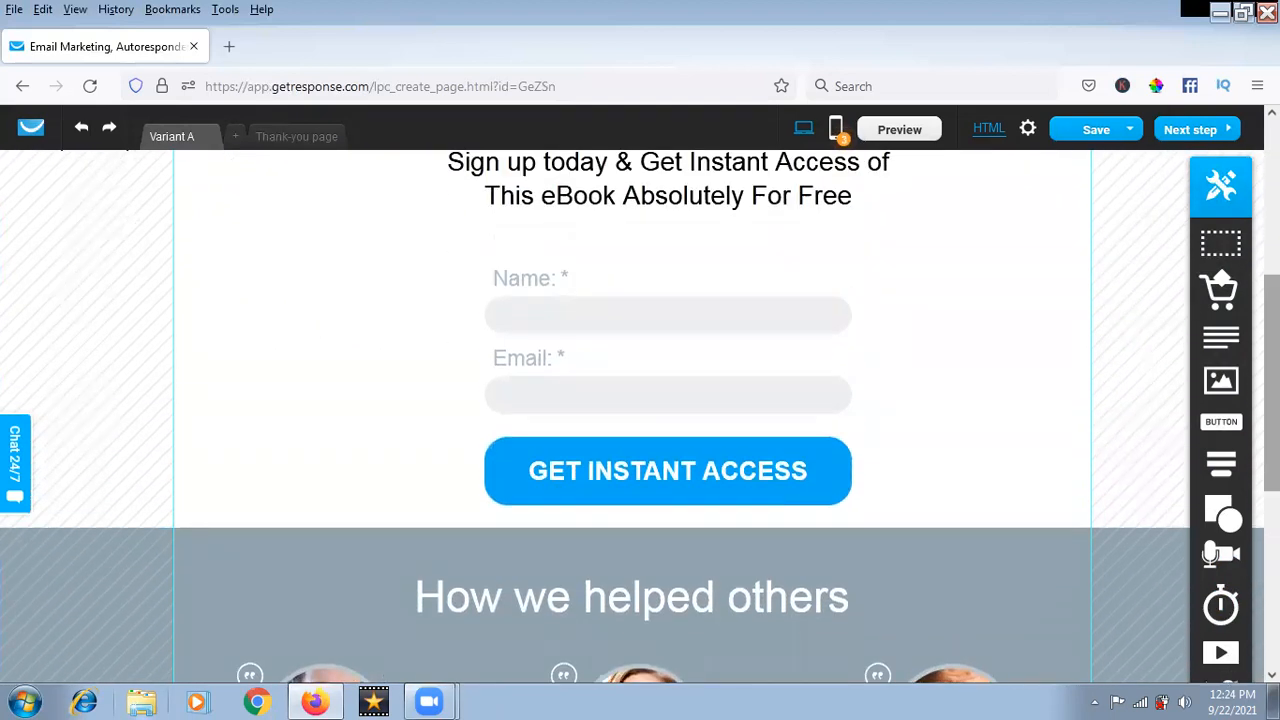
pyautogui.scroll(-7, 1240, 608)
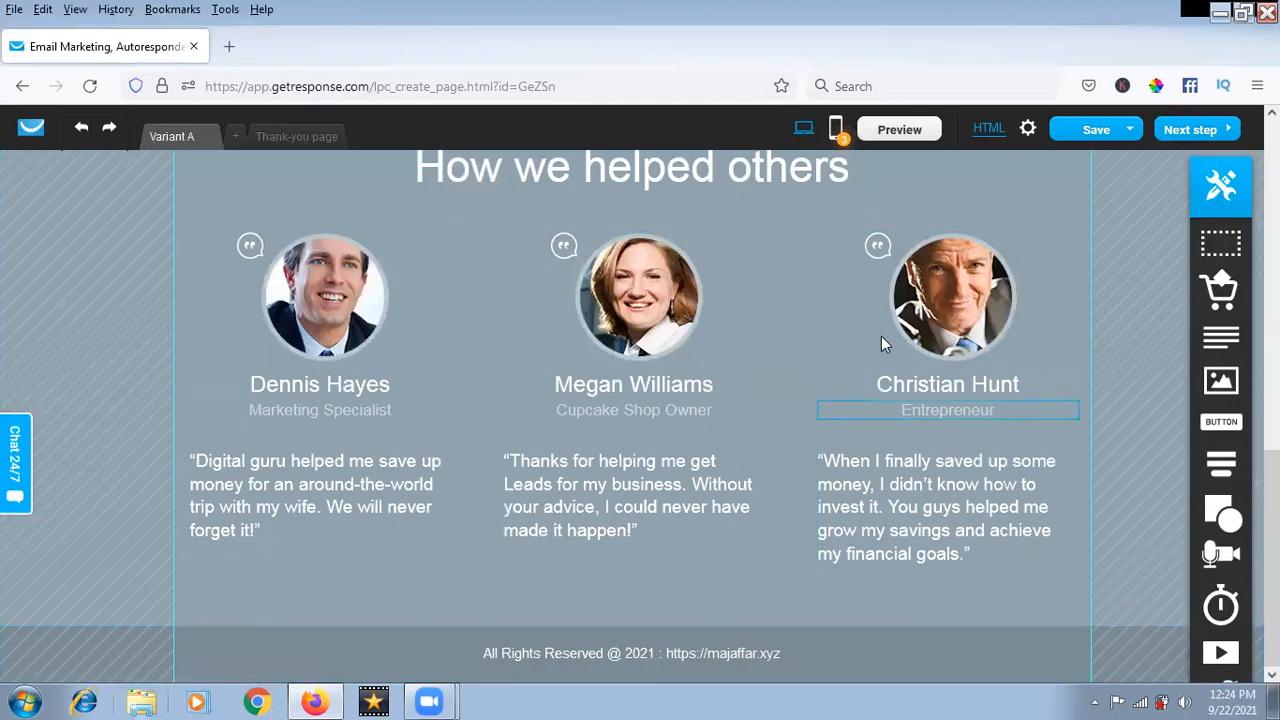
pyautogui.scroll(6, 840, 290)
pyautogui.scroll(3, 840, 295)
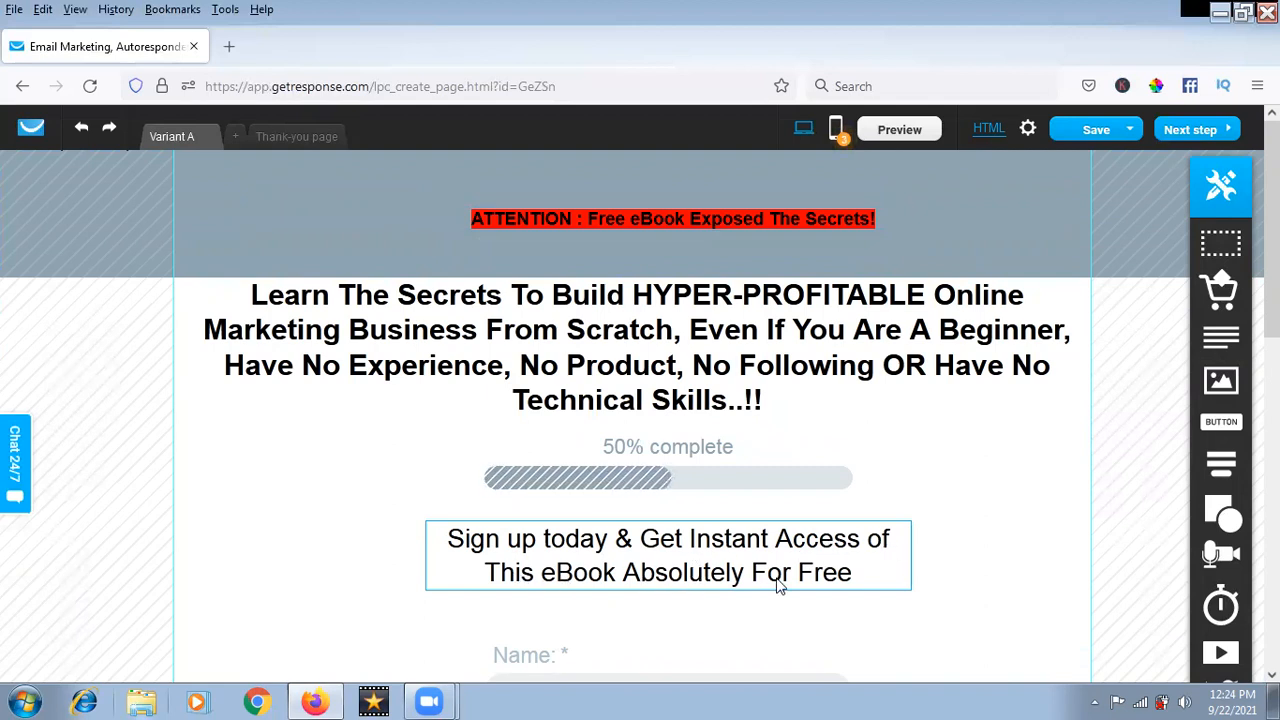
pyautogui.scroll(-1, 646, 552)
pyautogui.scroll(-5, 646, 545)
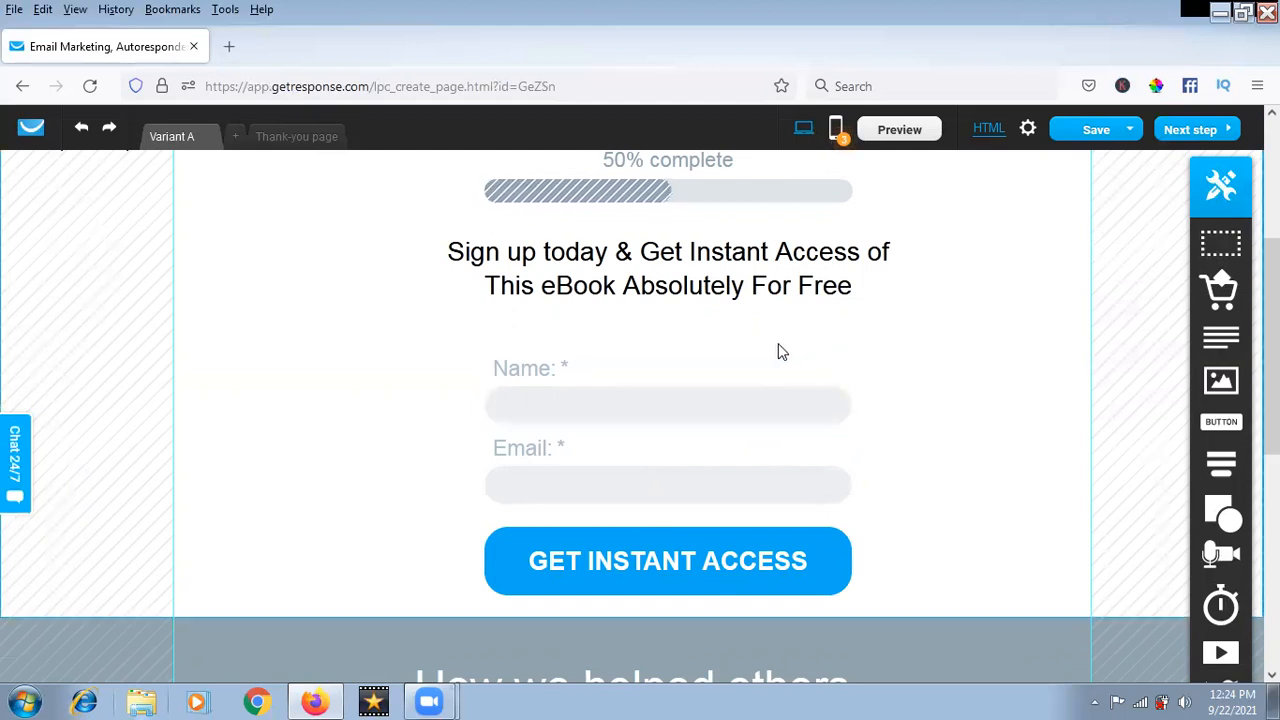
# Add mobile_phone as a required webform field below Name and Email, then select it.
pyautogui.click(805, 517)
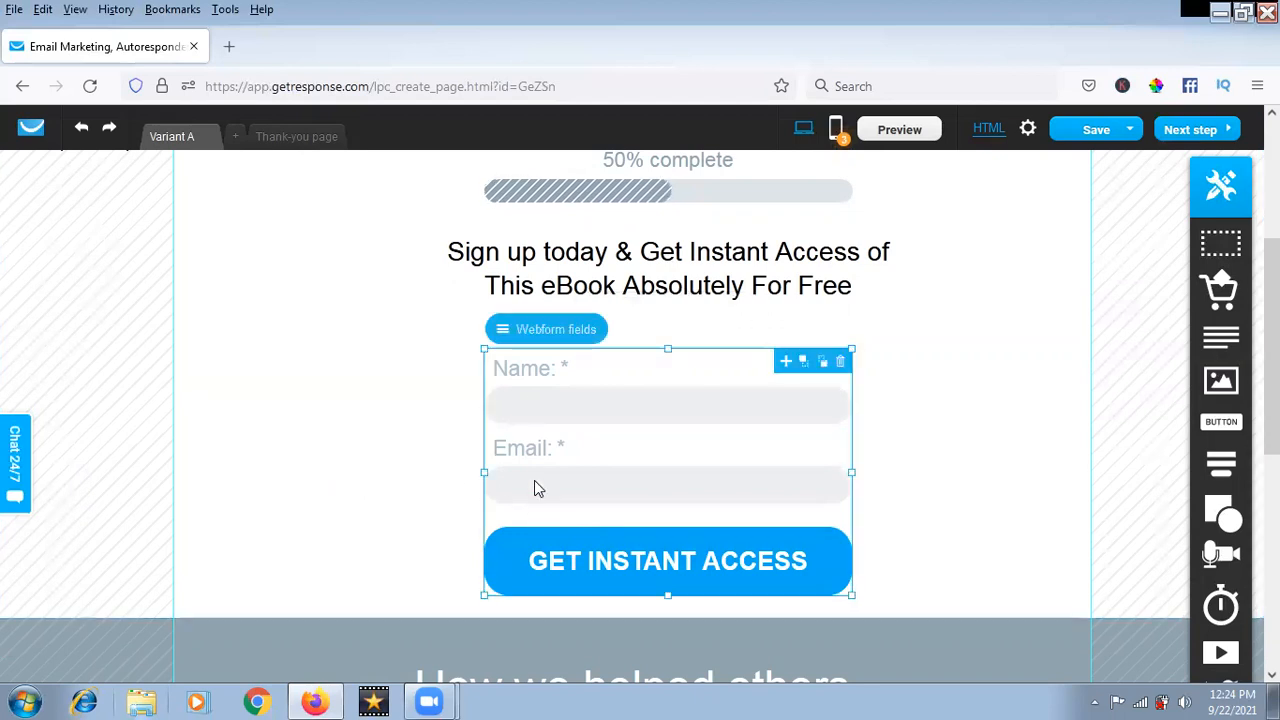
pyautogui.click(502, 333)
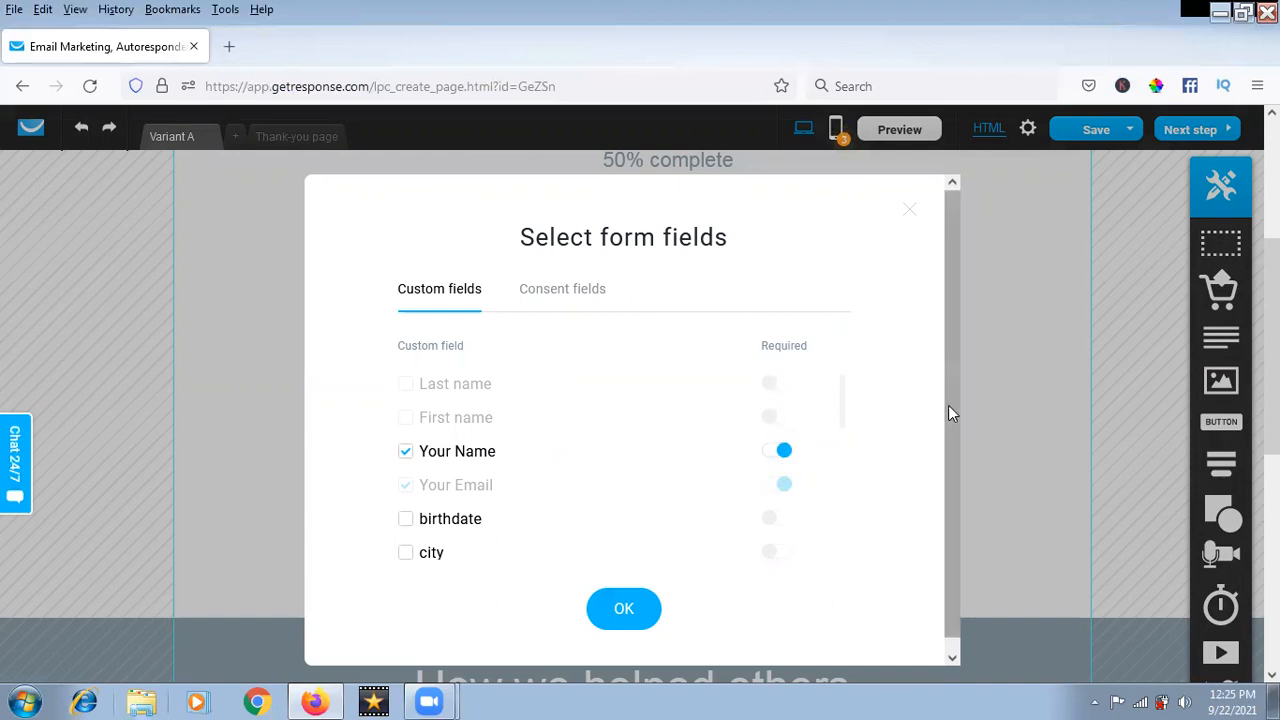
pyautogui.scroll(-1, 948, 405)
pyautogui.scroll(1, 505, 455)
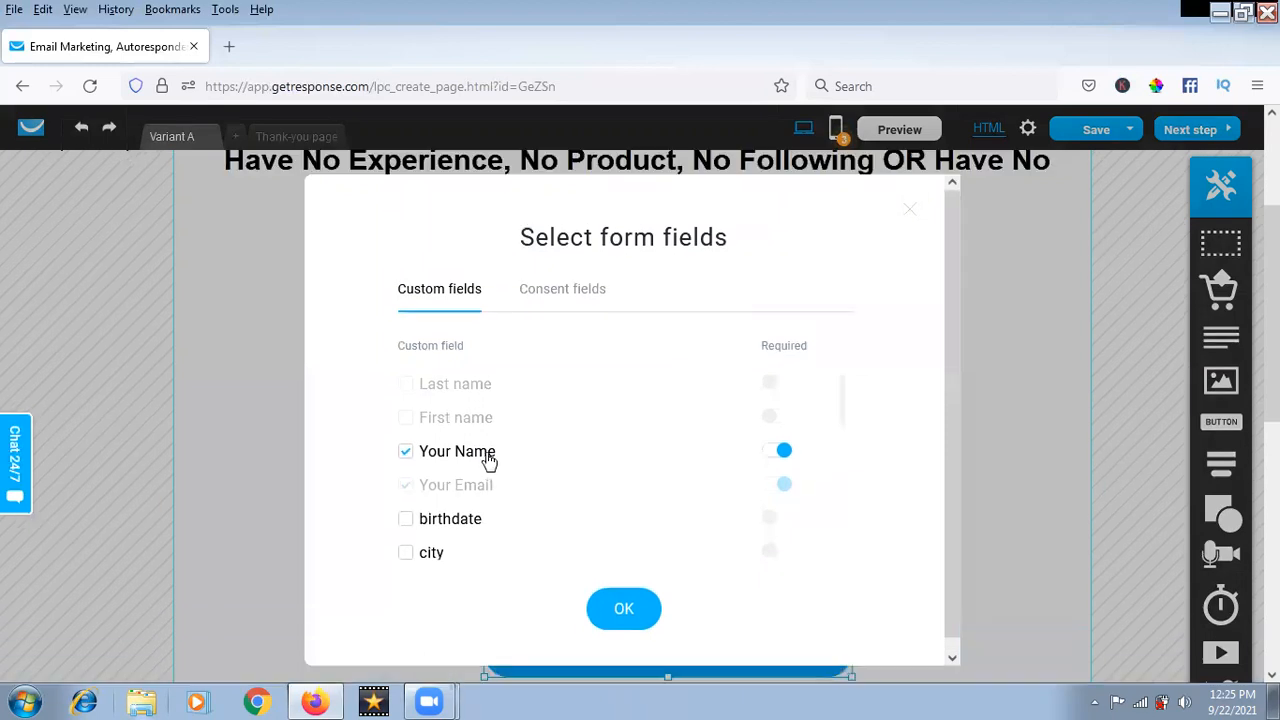
pyautogui.scroll(-1, 842, 402)
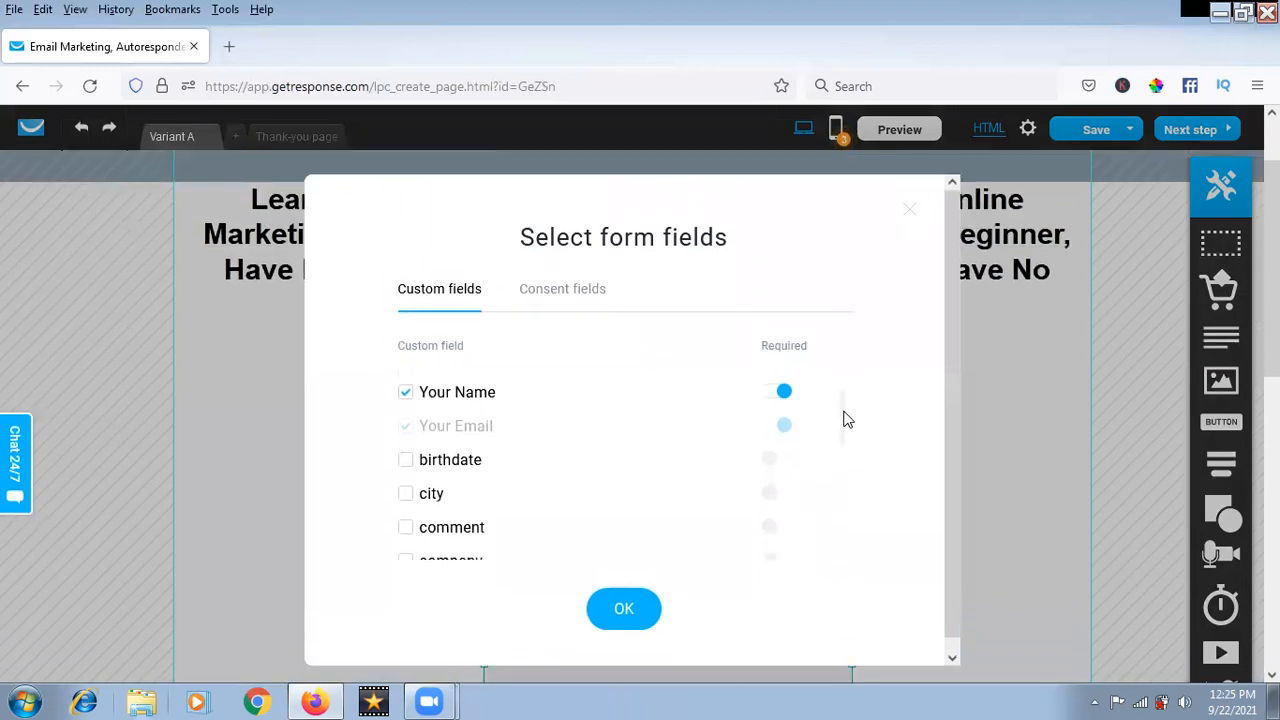
pyautogui.moveTo(843, 420); pyautogui.dragTo(849, 478)
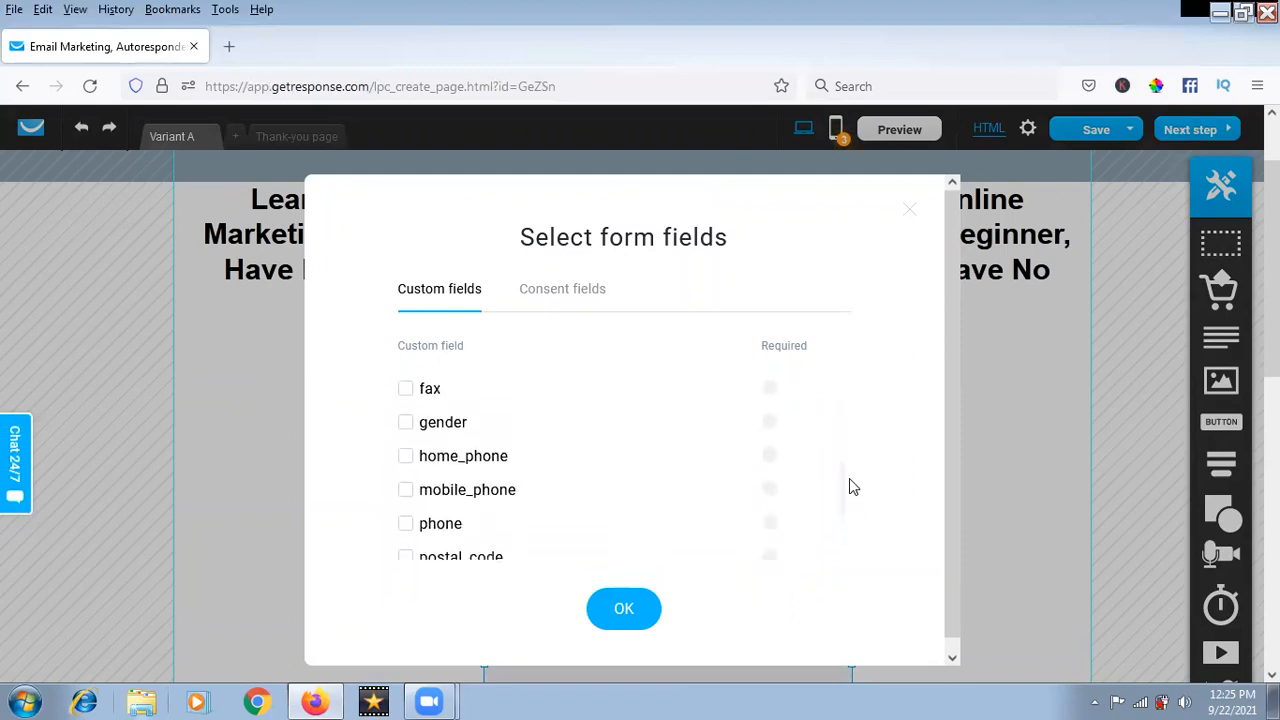
pyautogui.click(405, 490)
pyautogui.click(776, 490)
pyautogui.click(640, 625)
pyautogui.scroll(-2, 1018, 440)
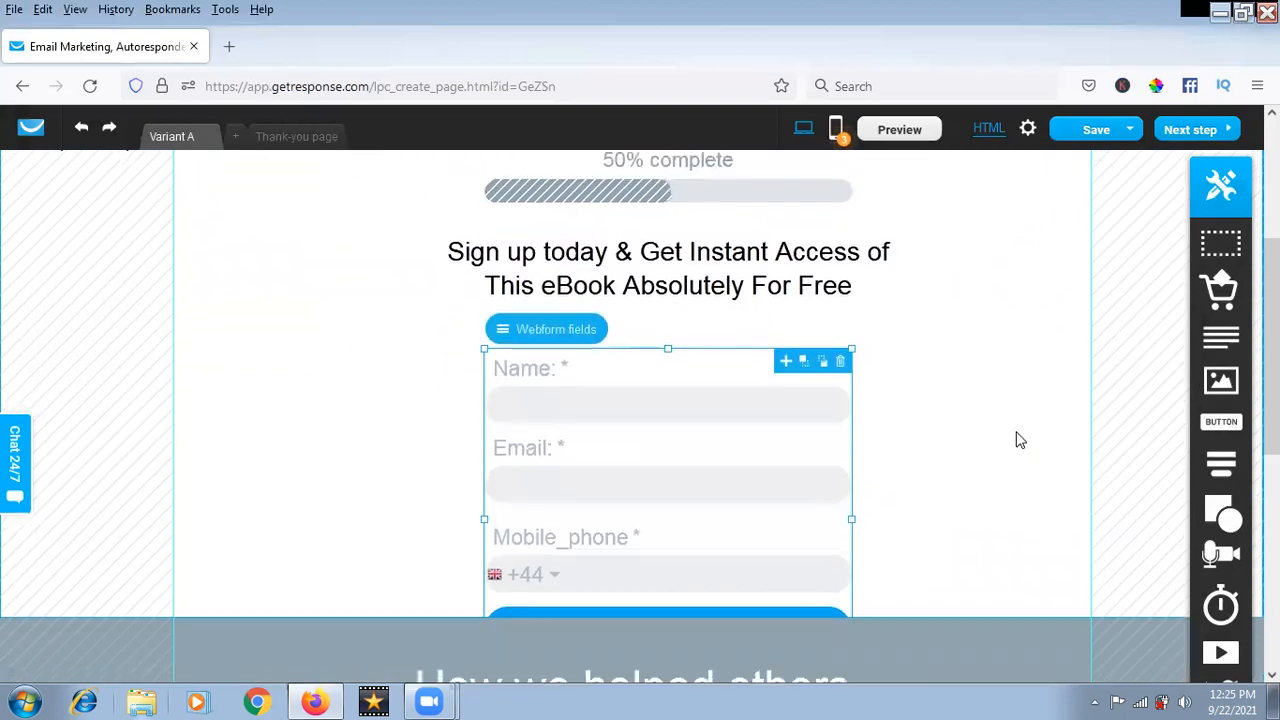
pyautogui.scroll(-1, 1018, 440)
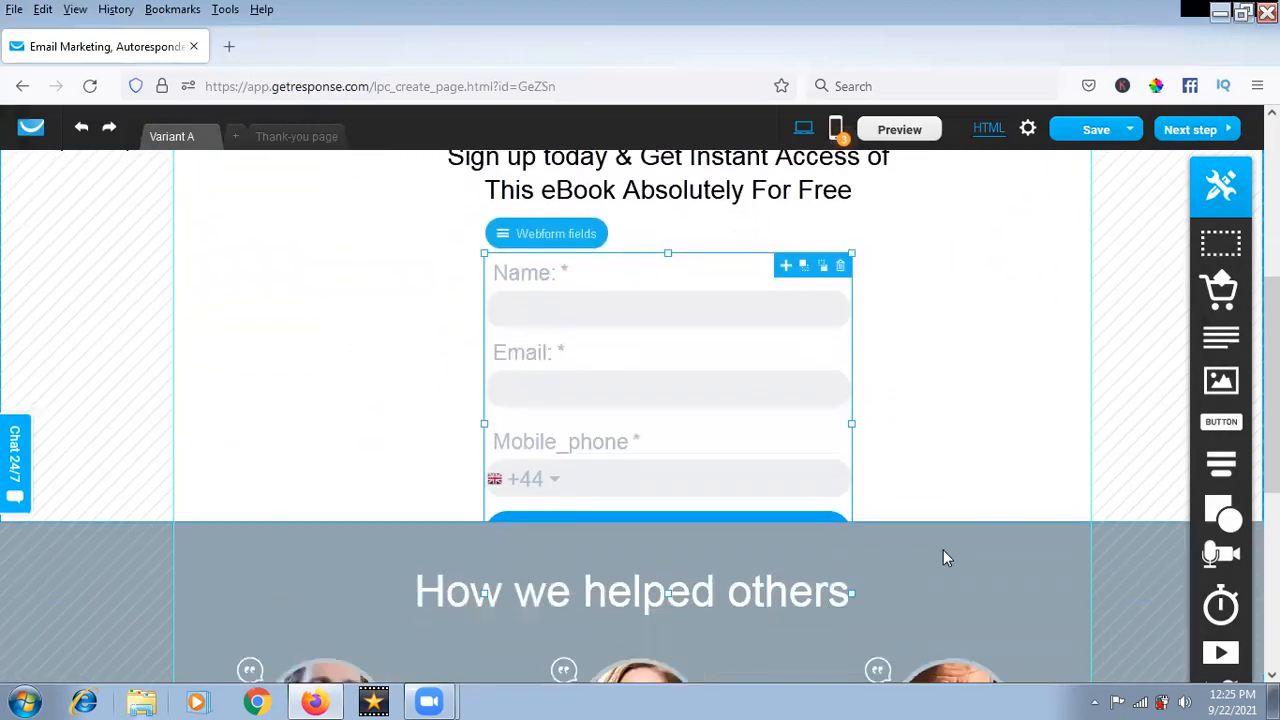
pyautogui.click(537, 488)
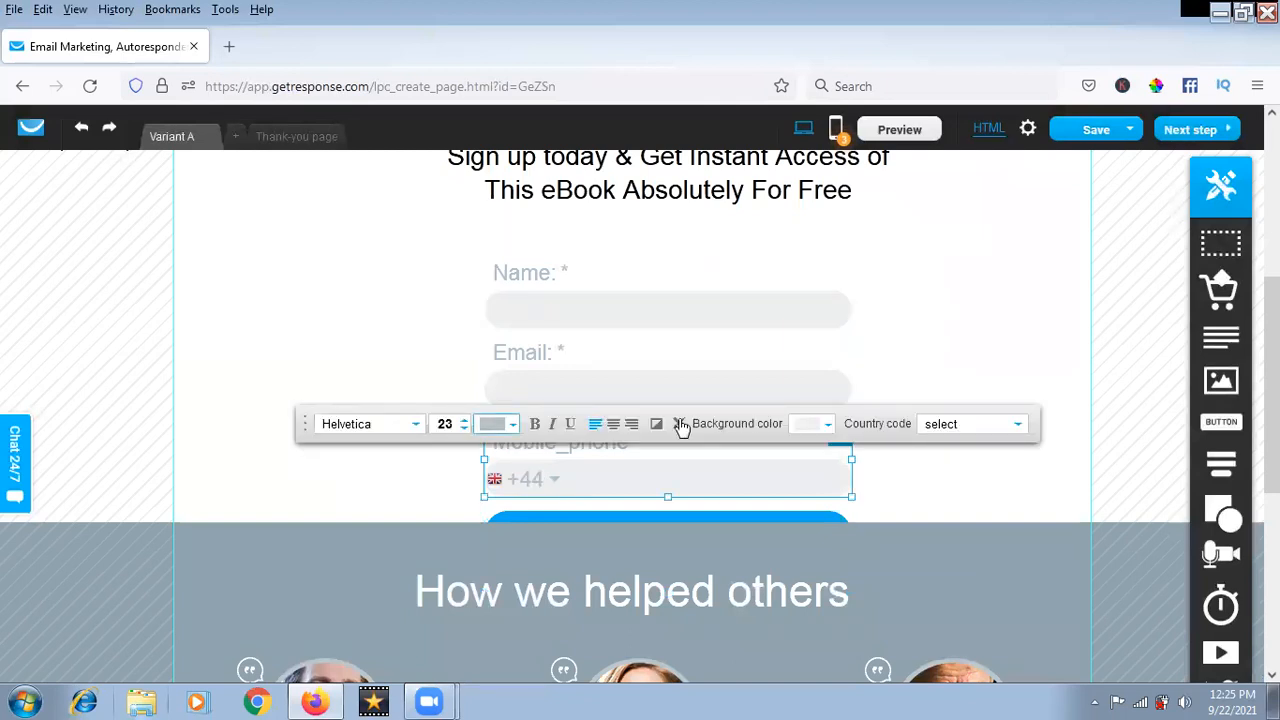
pyautogui.click(988, 425)
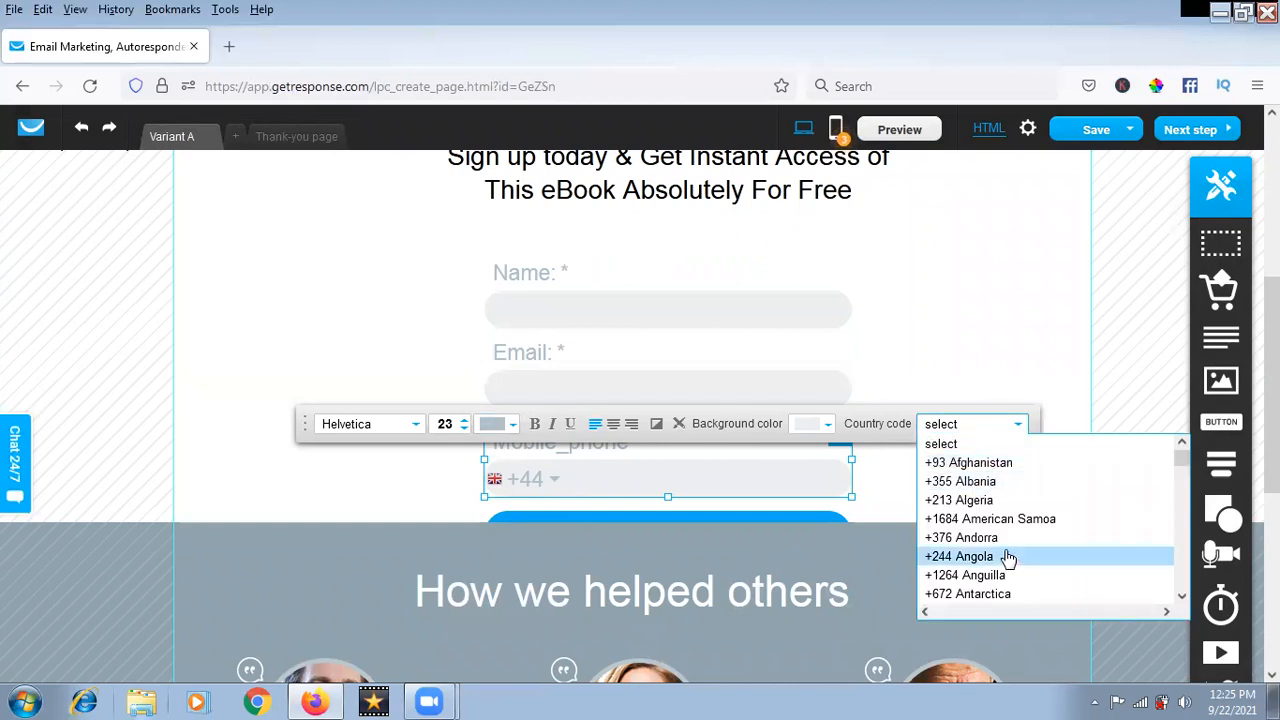
pyautogui.scroll(-2, 990, 450)
pyautogui.moveTo(1182, 263); pyautogui.dragTo(1186, 320)
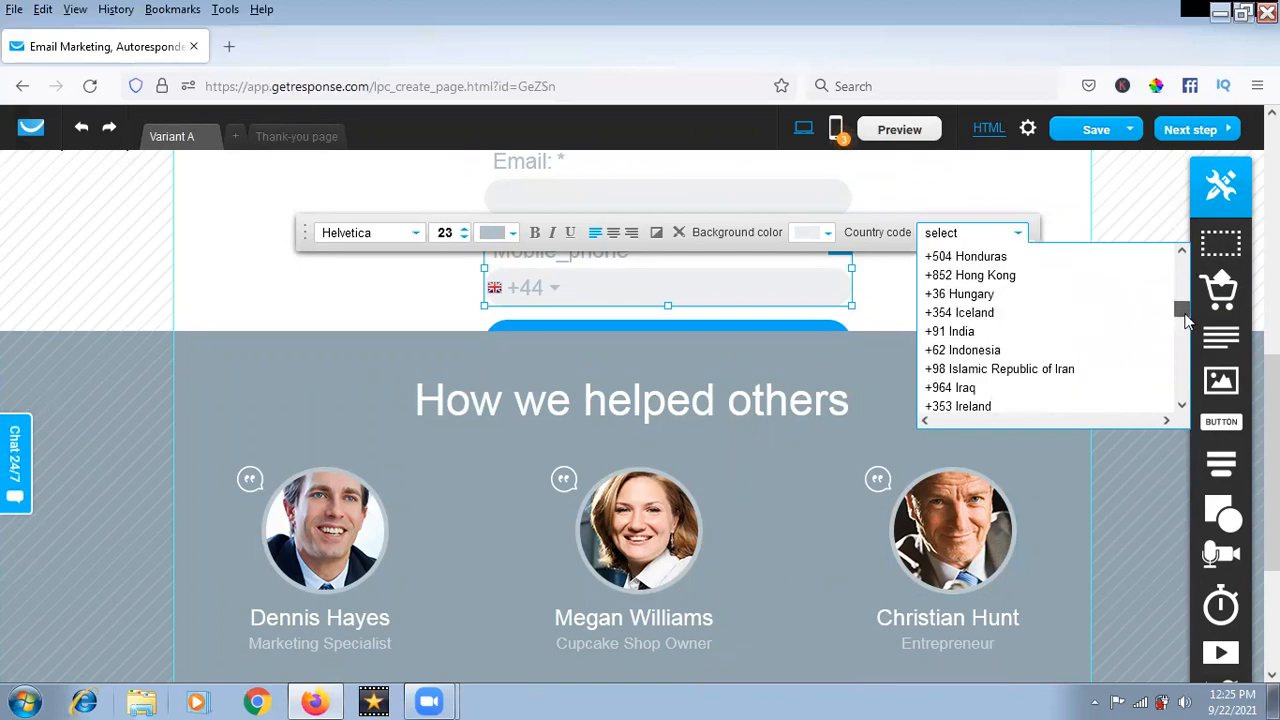
pyautogui.click(975, 331)
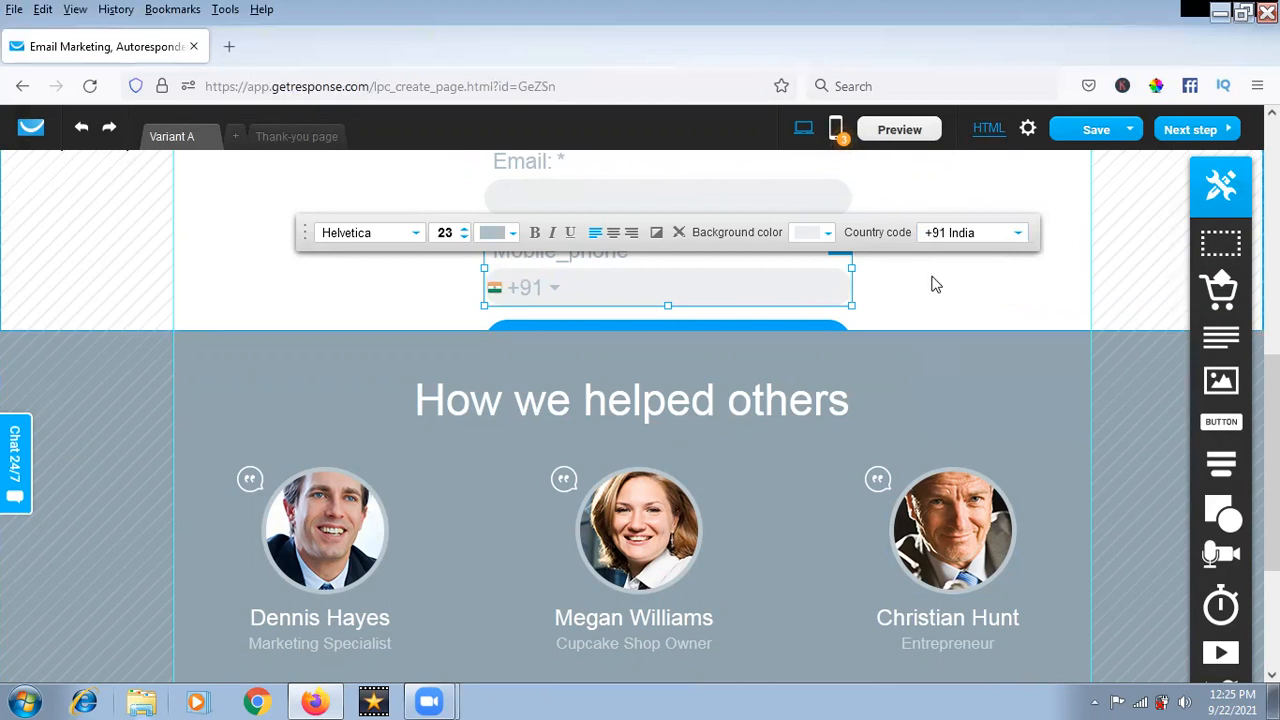
pyautogui.click(930, 285)
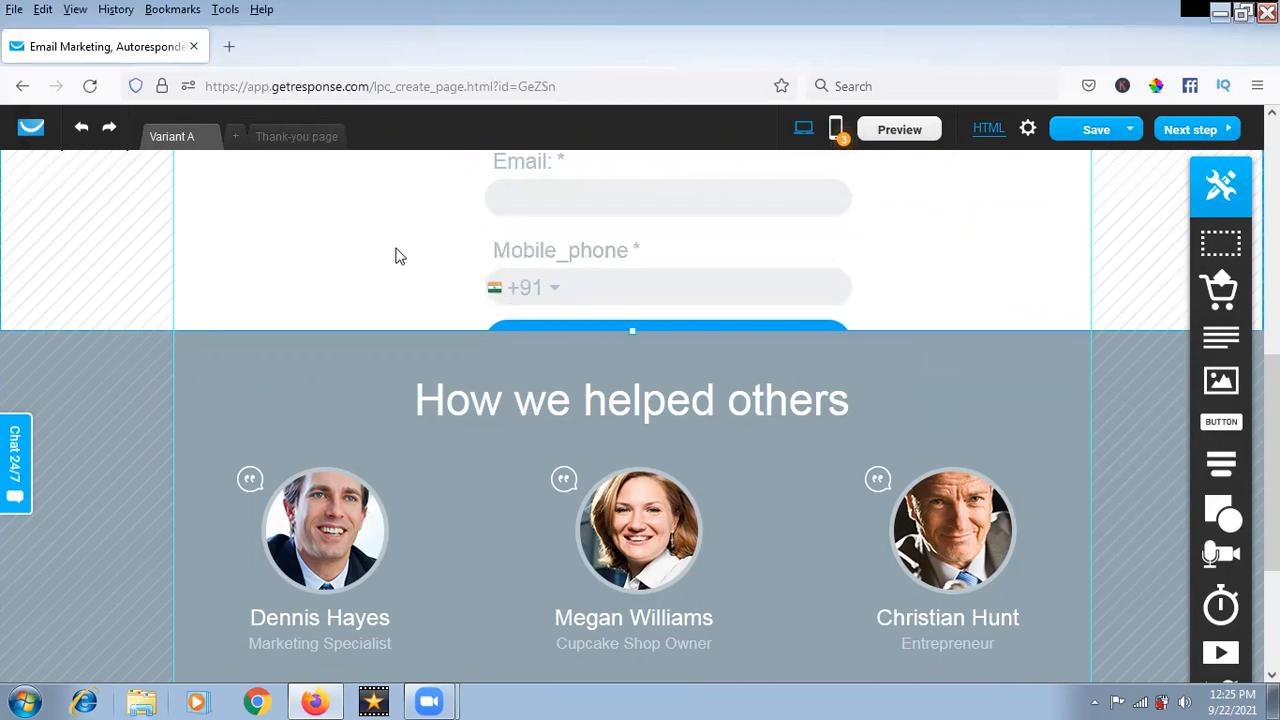
pyautogui.scroll(1, 390, 277)
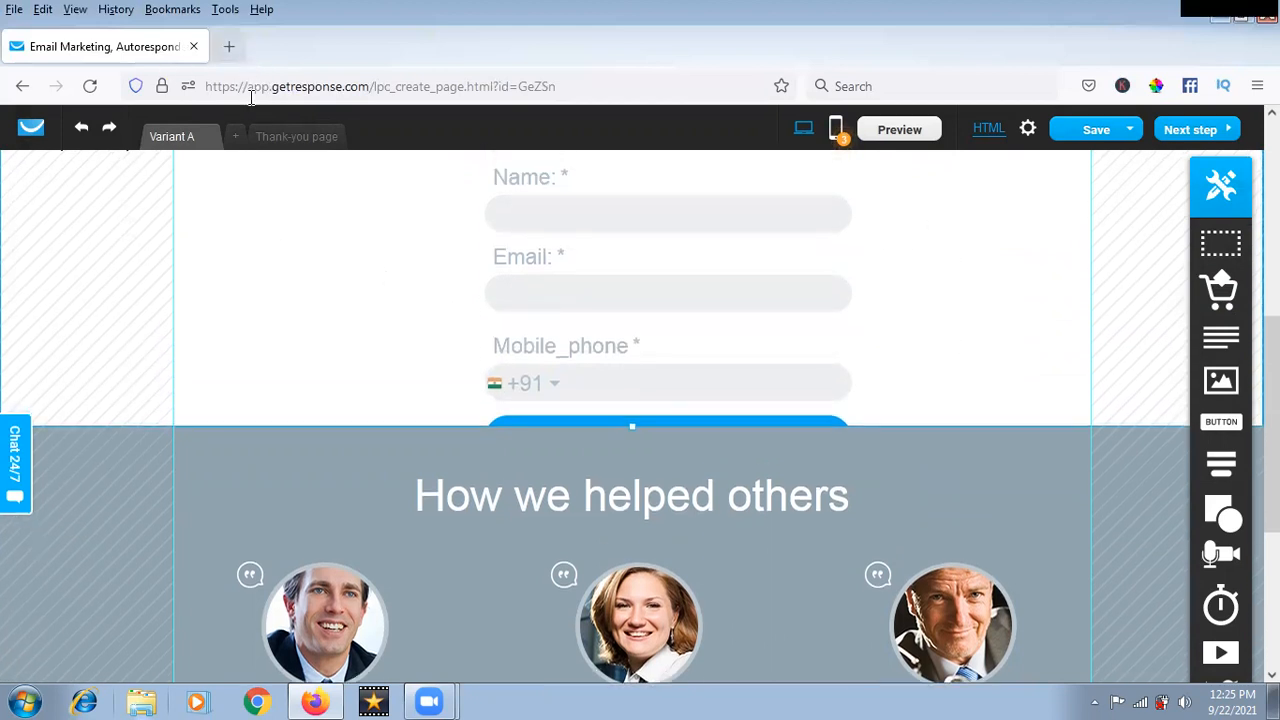
# Load sanjaydigital.online/enroll-now in a new Firefox tab, continuing past the certificate warning.
pyautogui.click(231, 48)
pyautogui.click(262, 87)
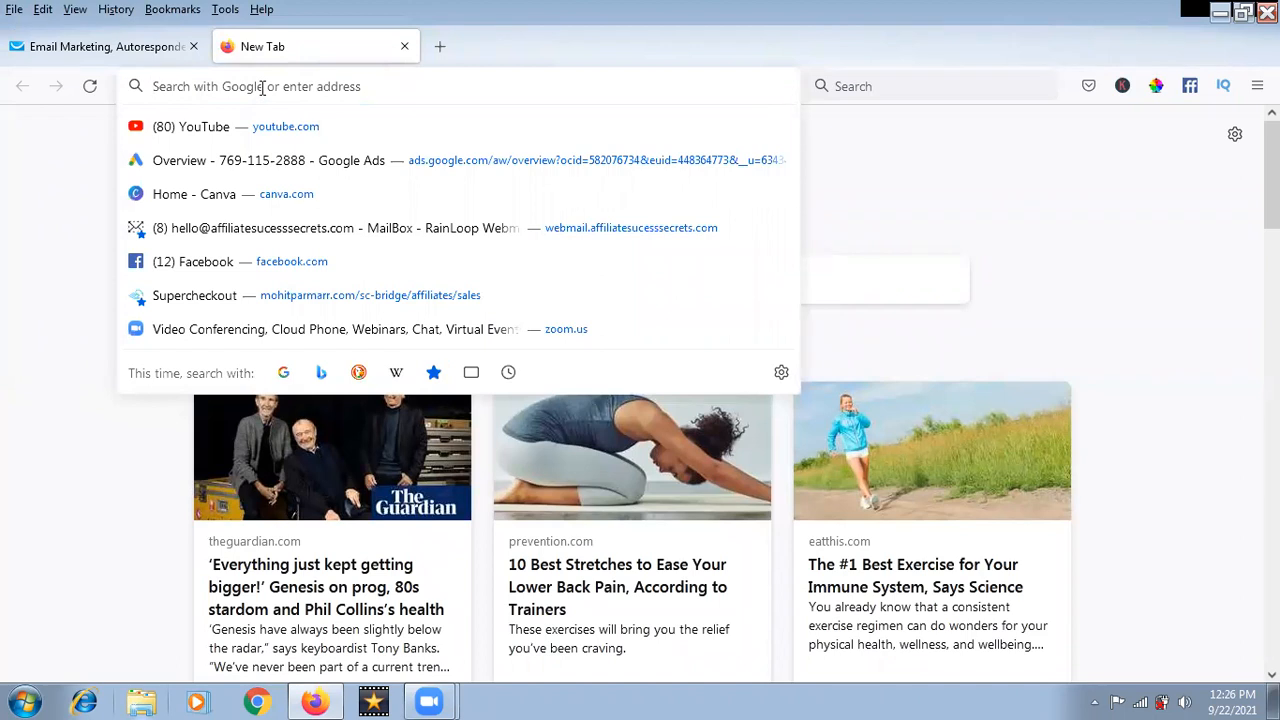
pyautogui.write('DI')
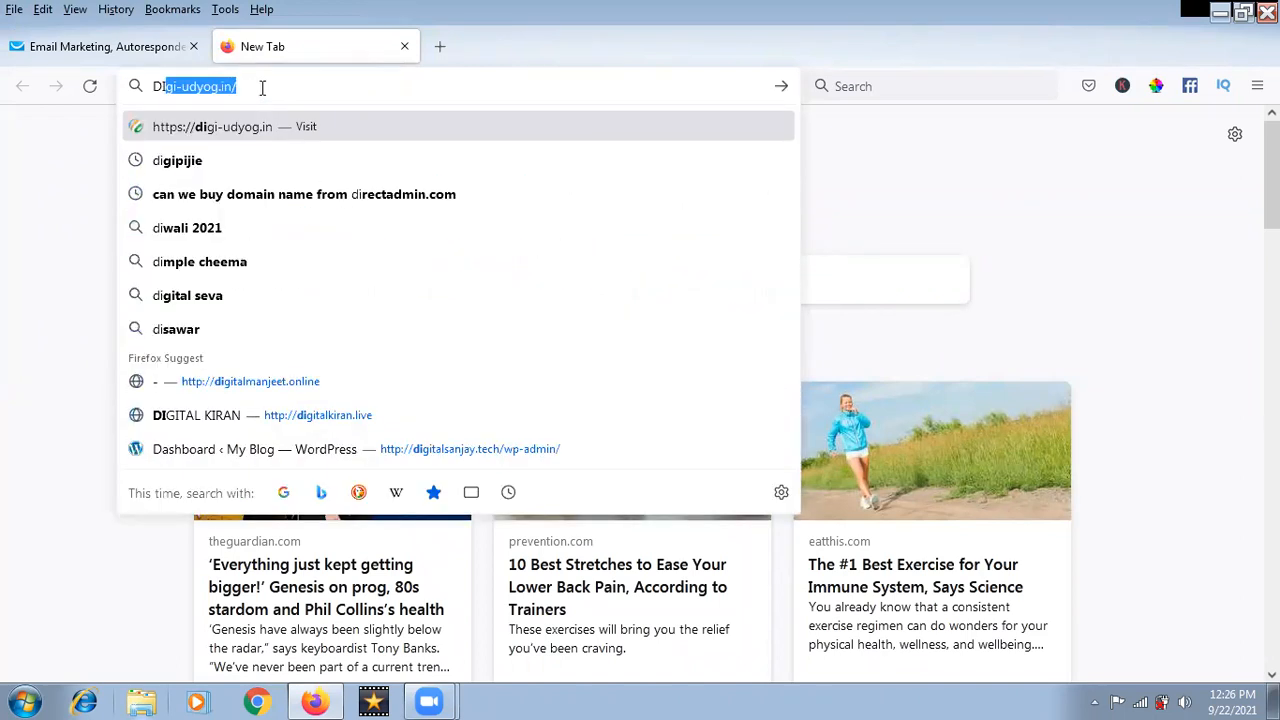
pyautogui.write('T')
pyautogui.press('BackSpace')
pyautogui.press('BackSpace')
pyautogui.press('BackSpace')
pyautogui.write('A')
pyautogui.press('BackSpace')
pyautogui.press('BackSpace')
pyautogui.write('SAnjaydigital.online/')
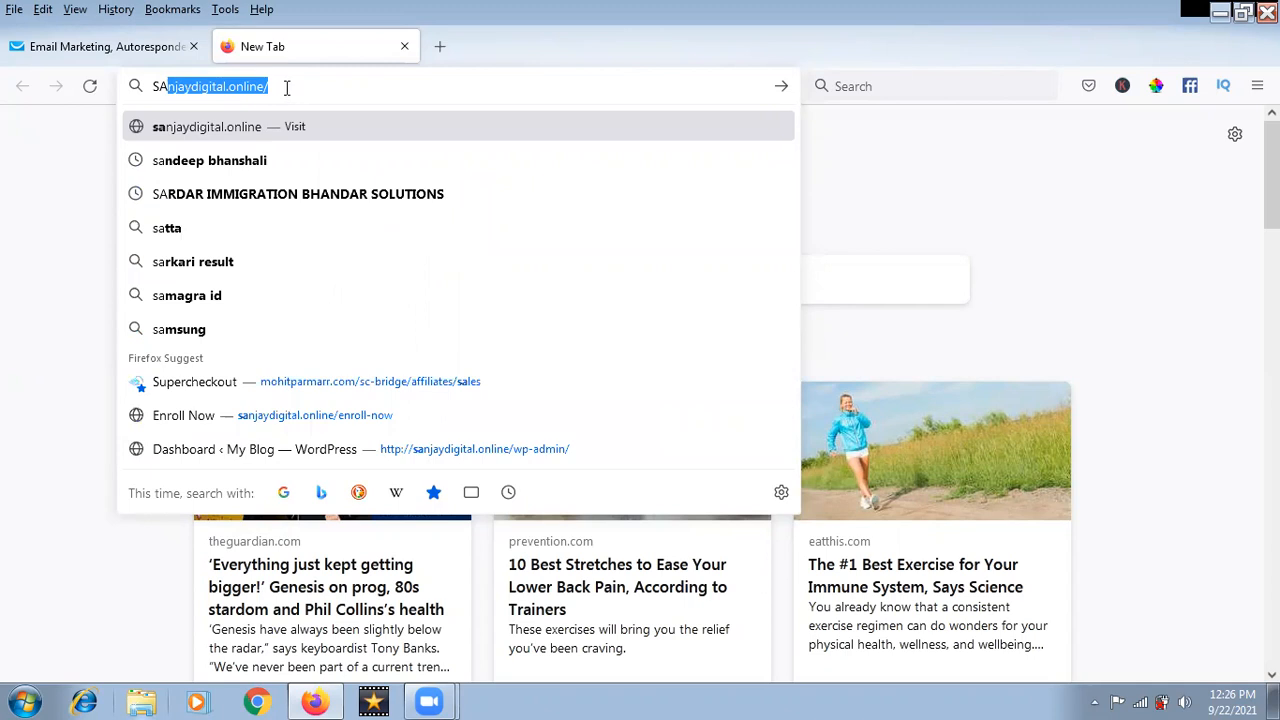
pyautogui.press('Right')
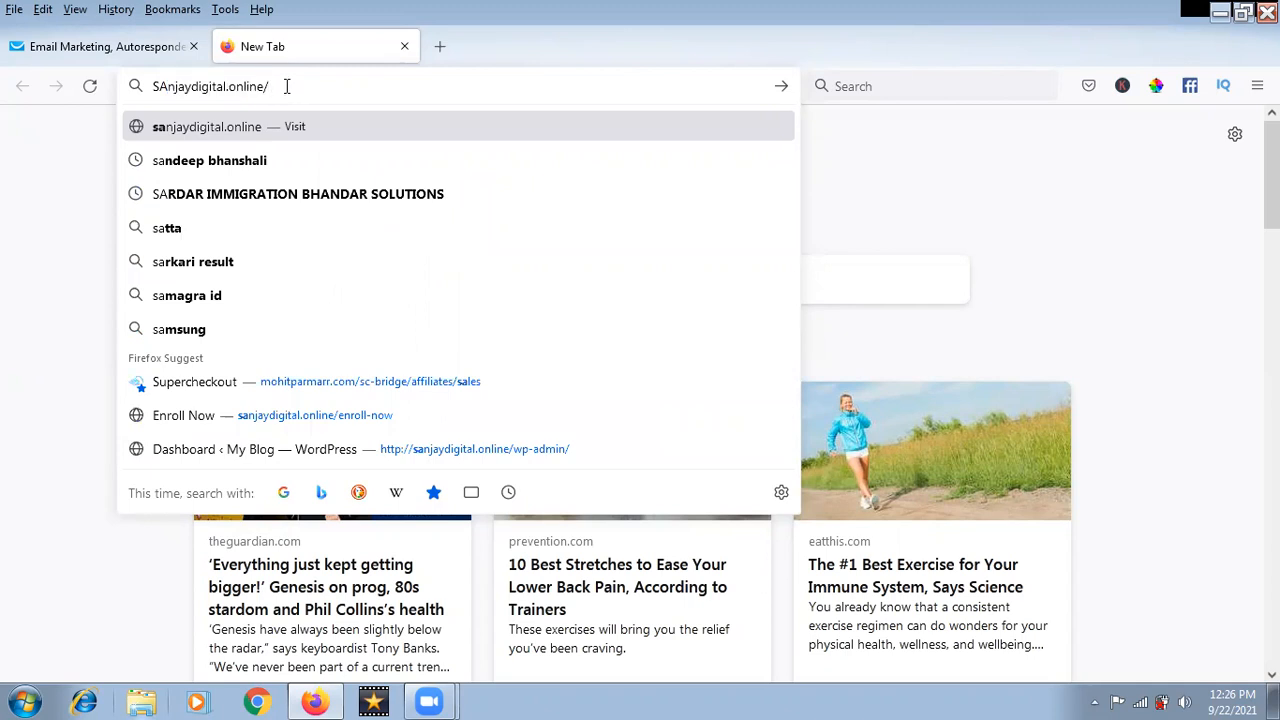
pyautogui.write('en')
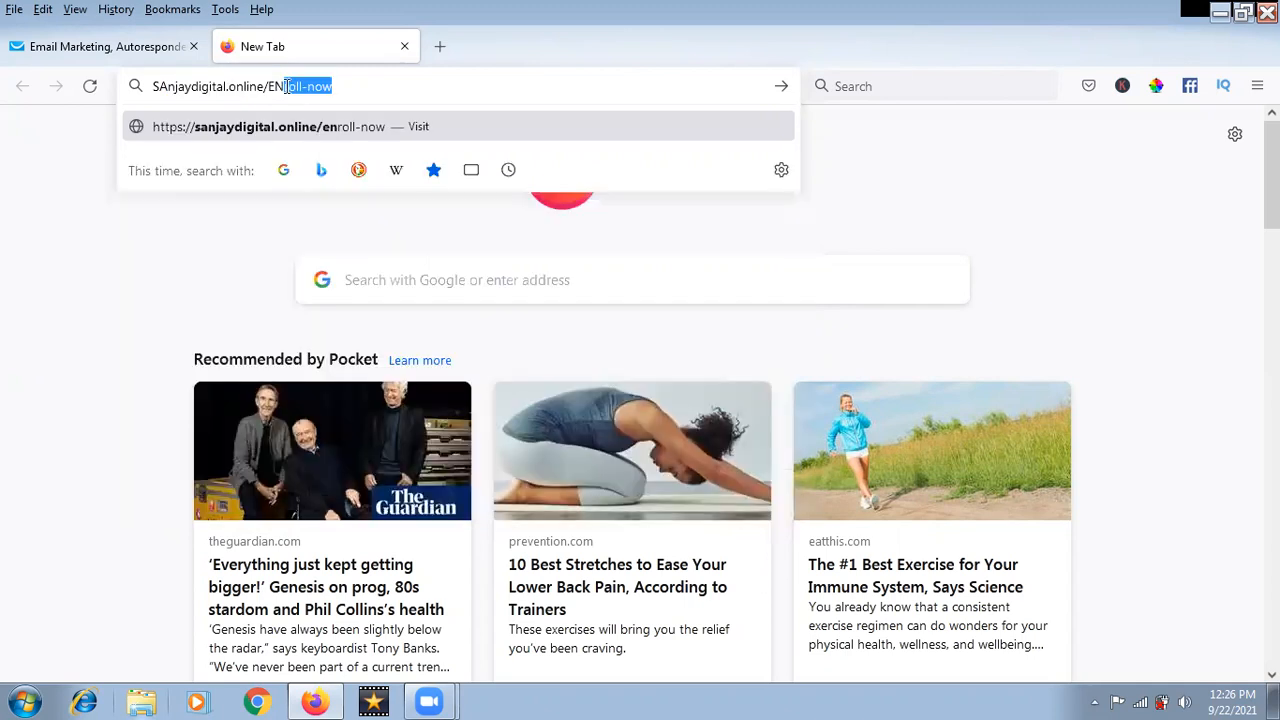
pyautogui.press('Return')
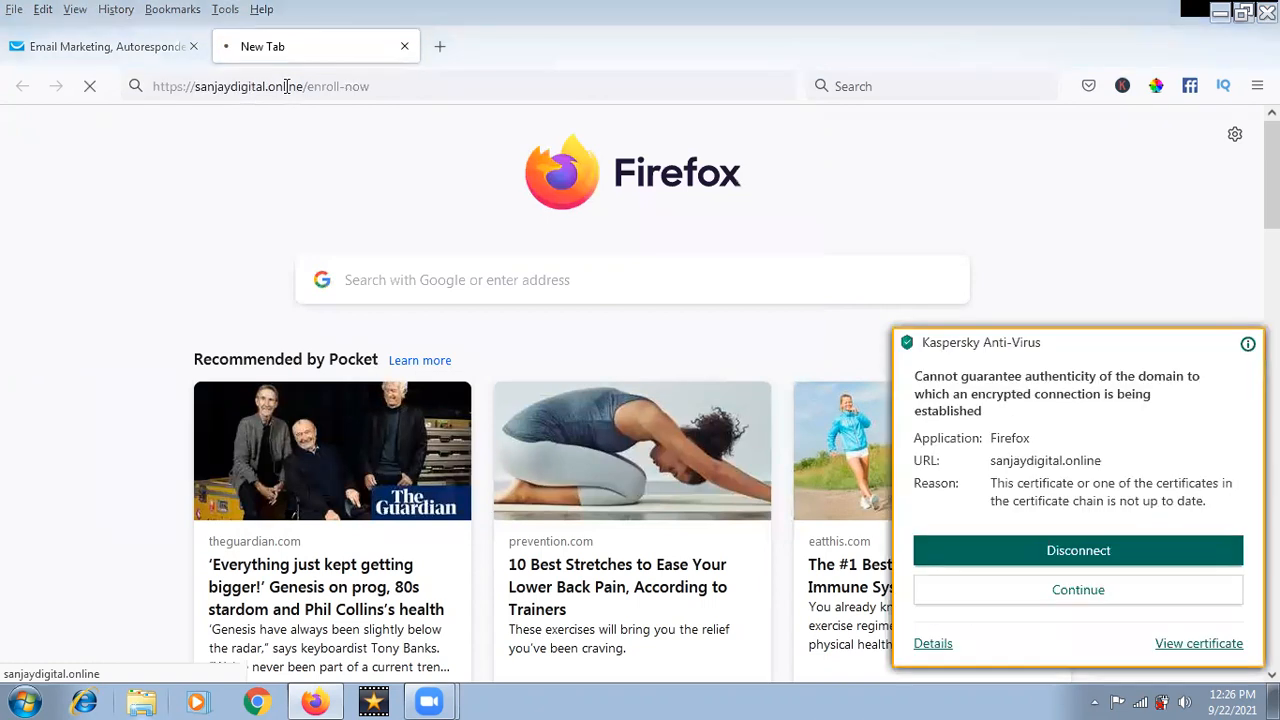
pyautogui.click(1085, 593)
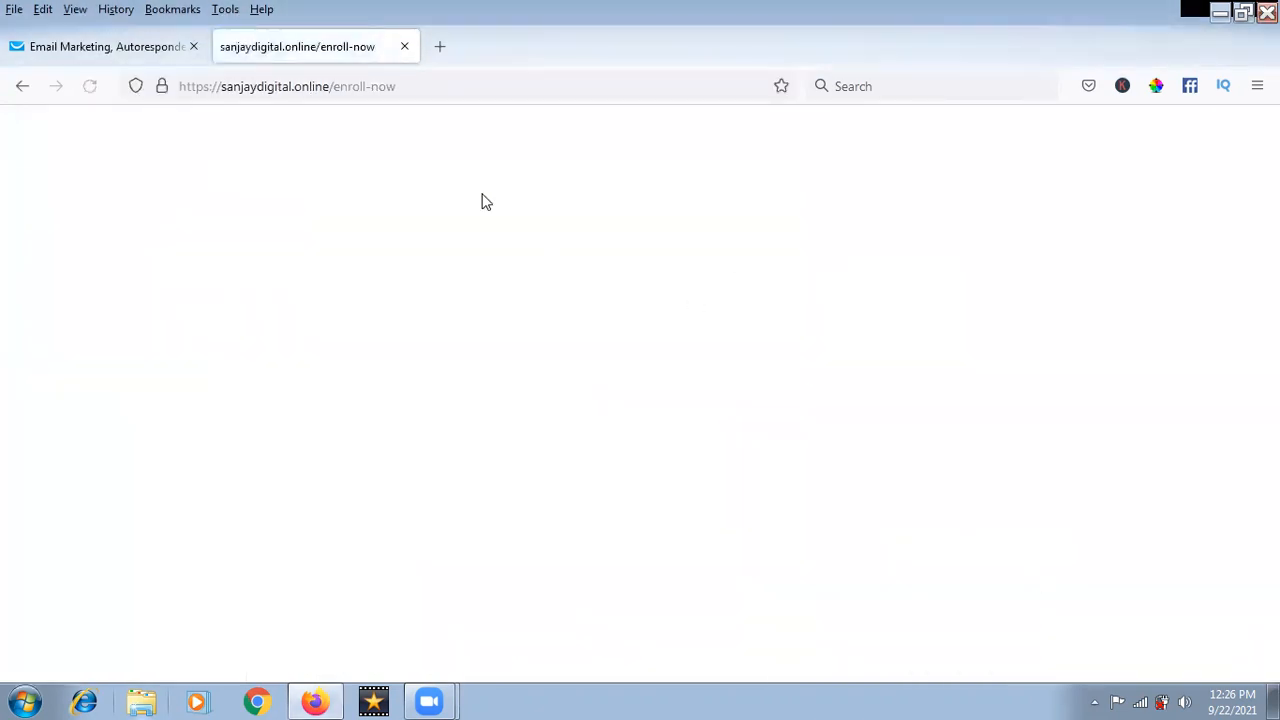
pyautogui.click(423, 88)
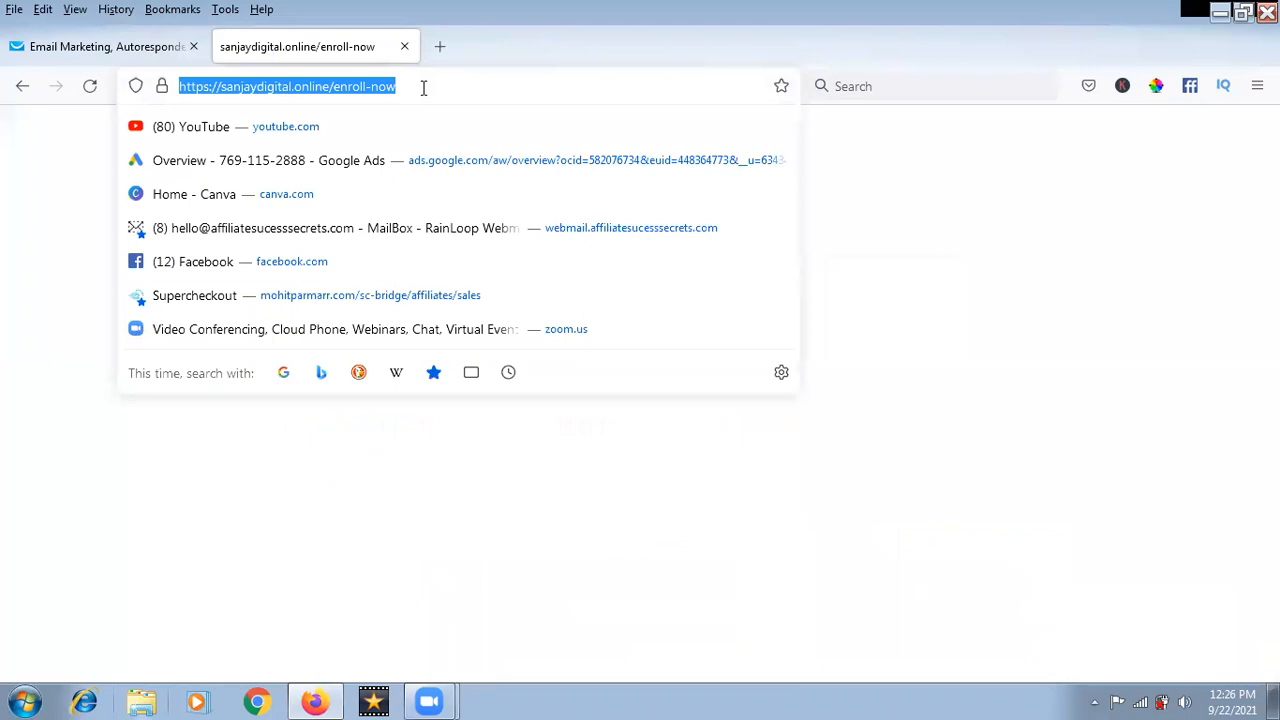
# Open another site's enroll-now page from the DIGITALM address suggestion and retry after it fails.
pyautogui.press('BackSpace')
pyautogui.write('MANJ')
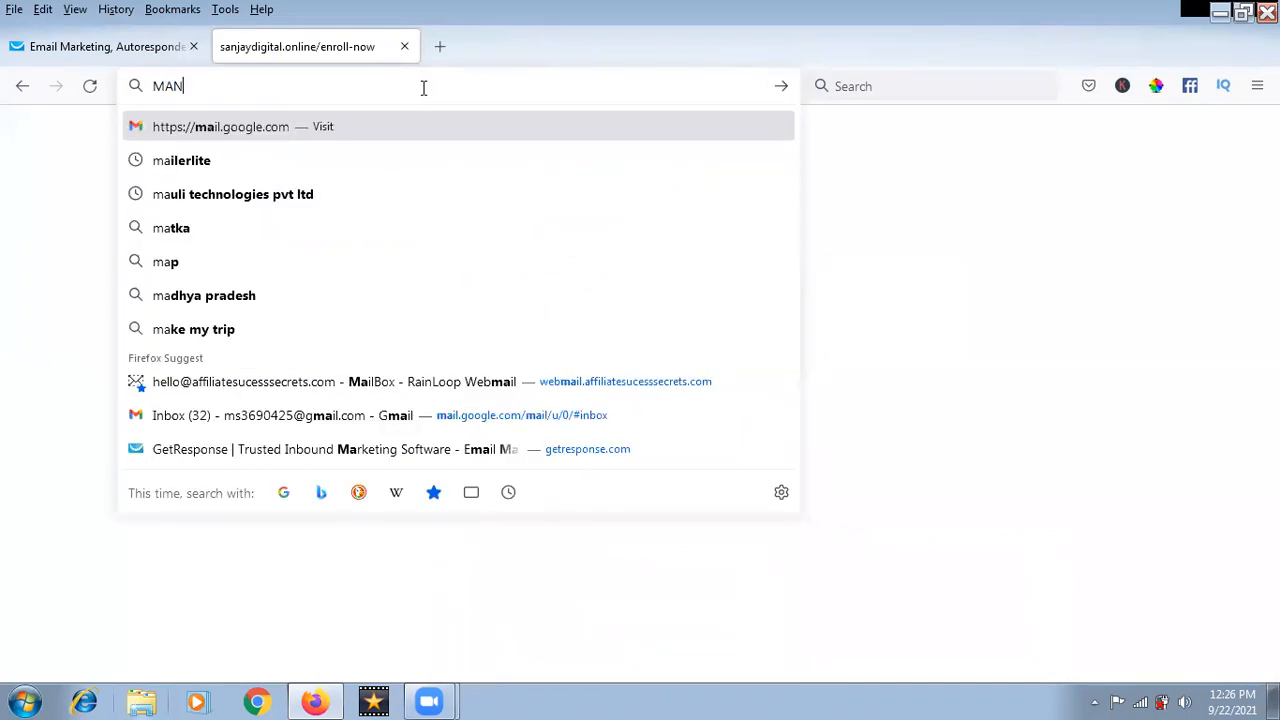
pyautogui.press('BackSpace')
pyautogui.press('BackSpace')
pyautogui.press('BackSpace')
pyautogui.press('BackSpace')
pyautogui.write('DIGI')
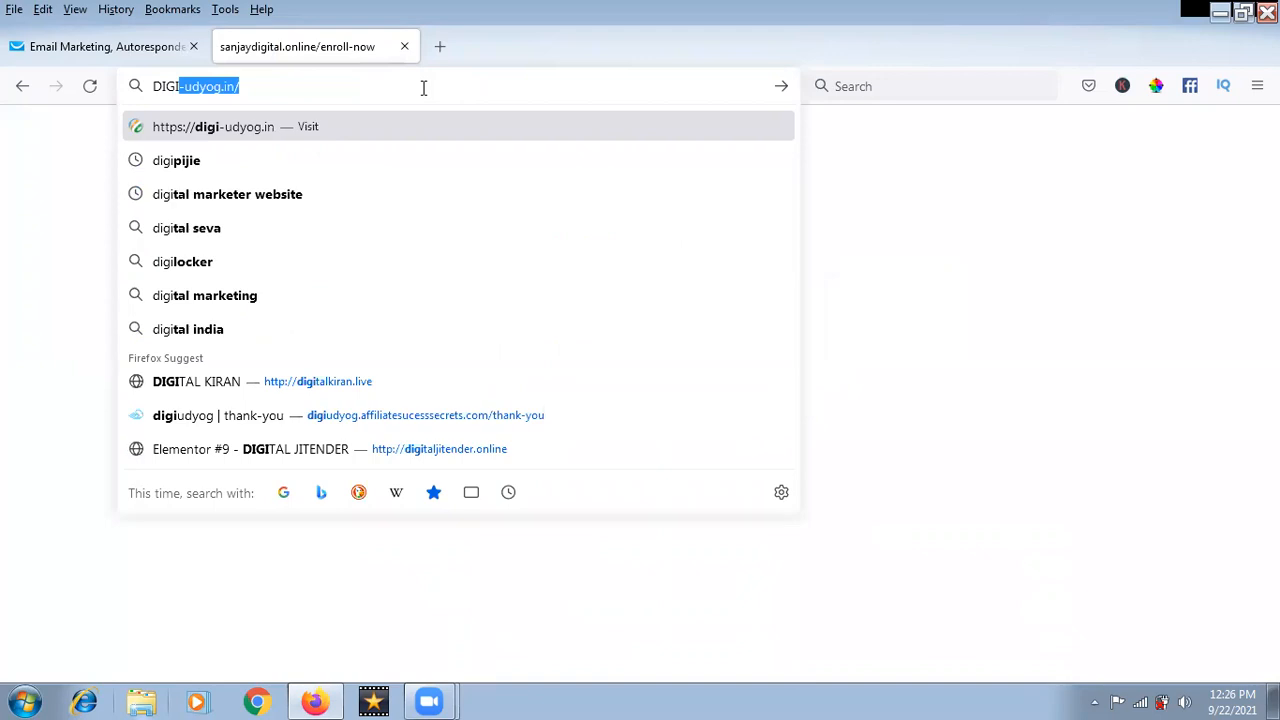
pyautogui.write('T')
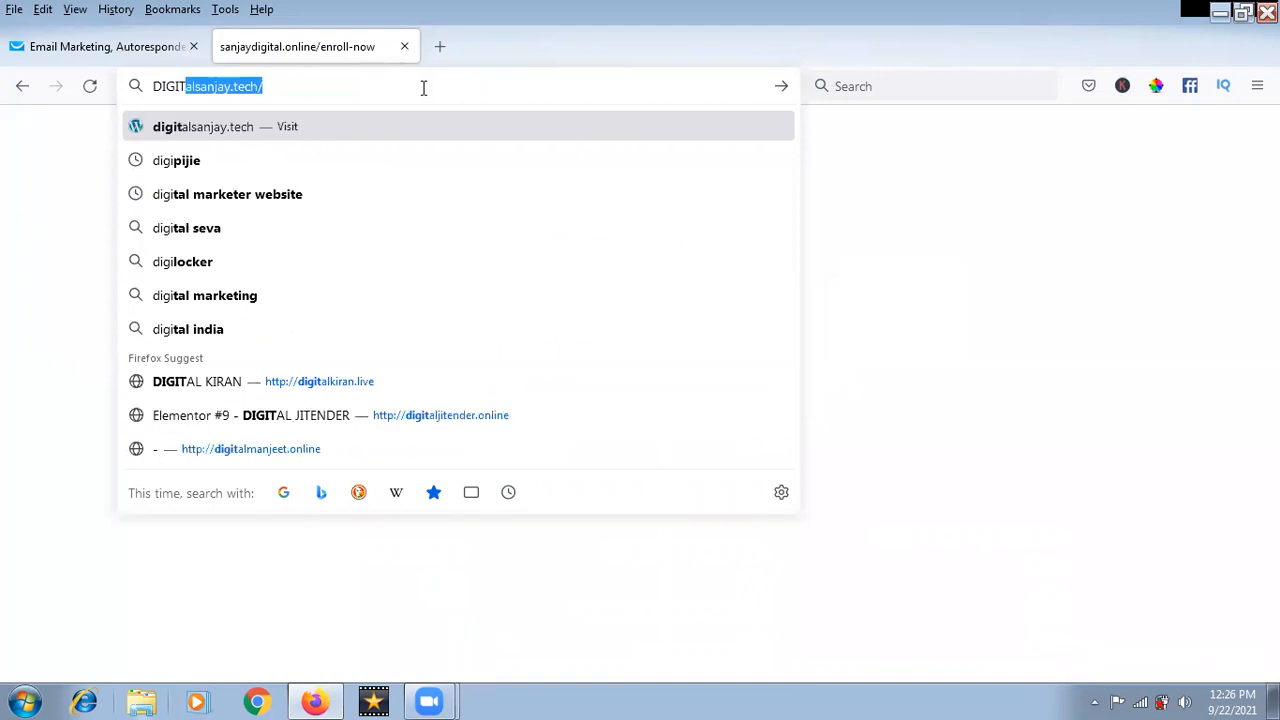
pyautogui.write('ALM')
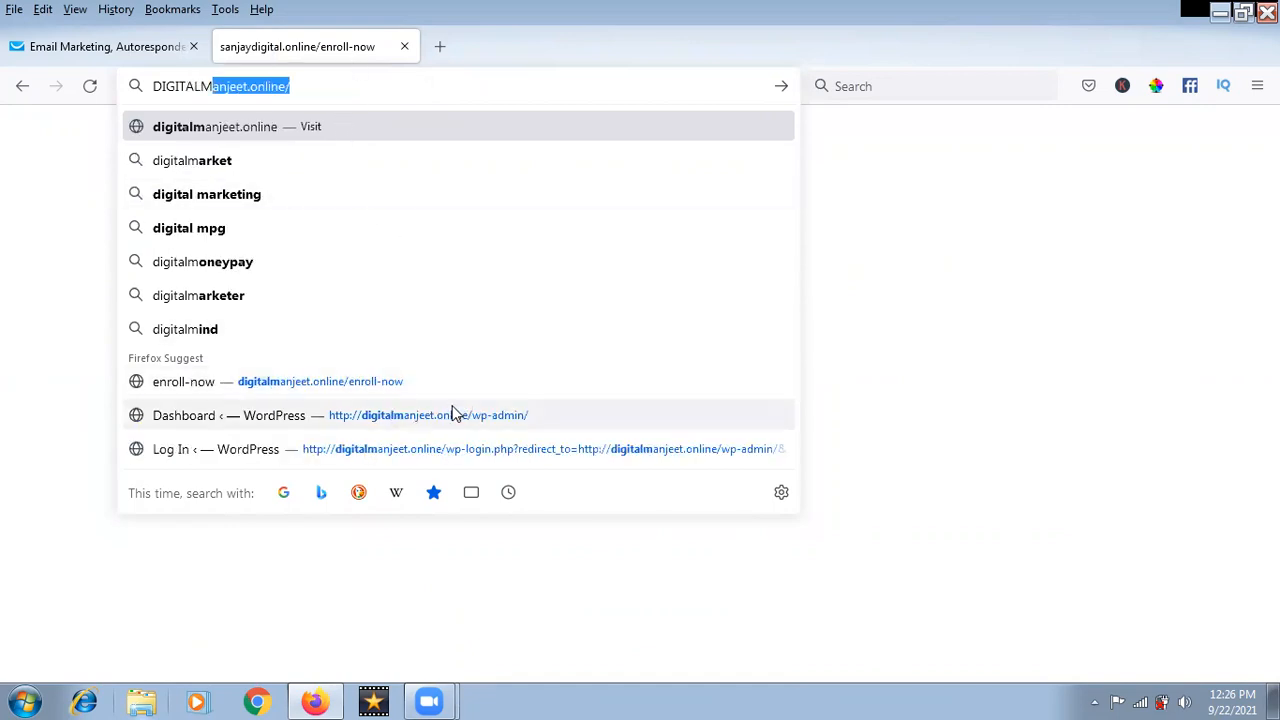
pyautogui.click(405, 381)
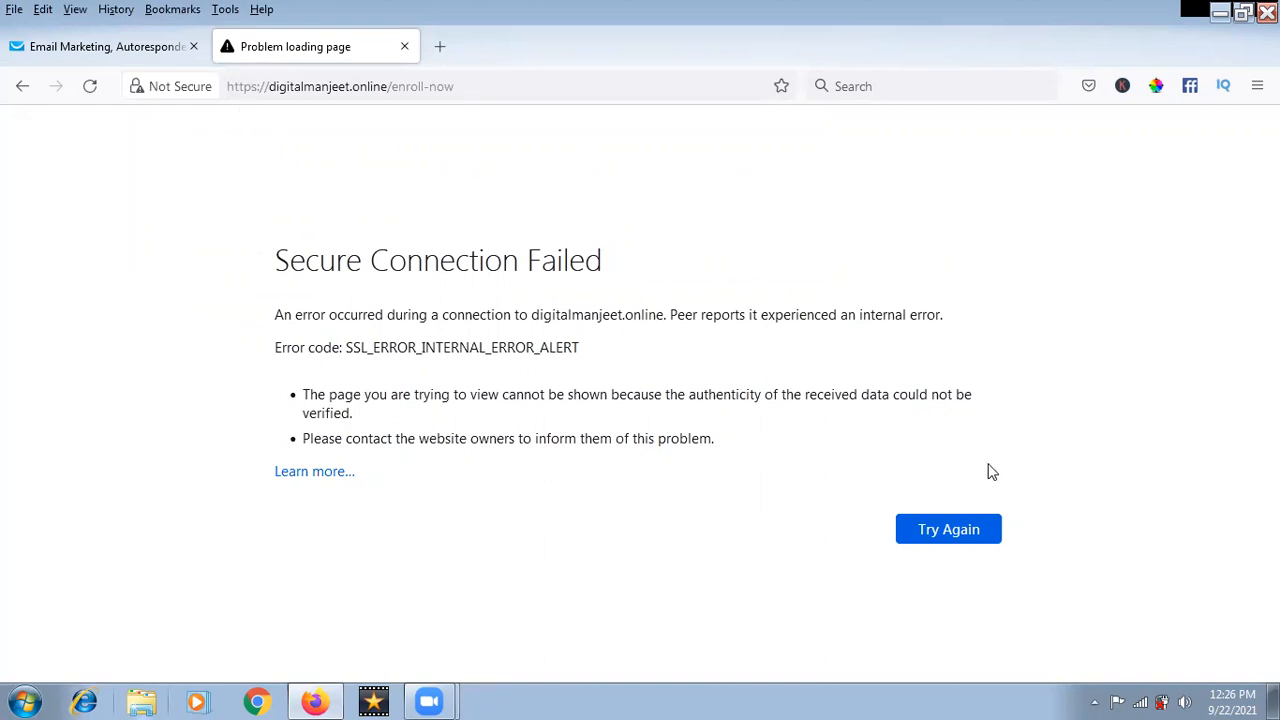
pyautogui.click(952, 538)
pyautogui.click(150, 90)
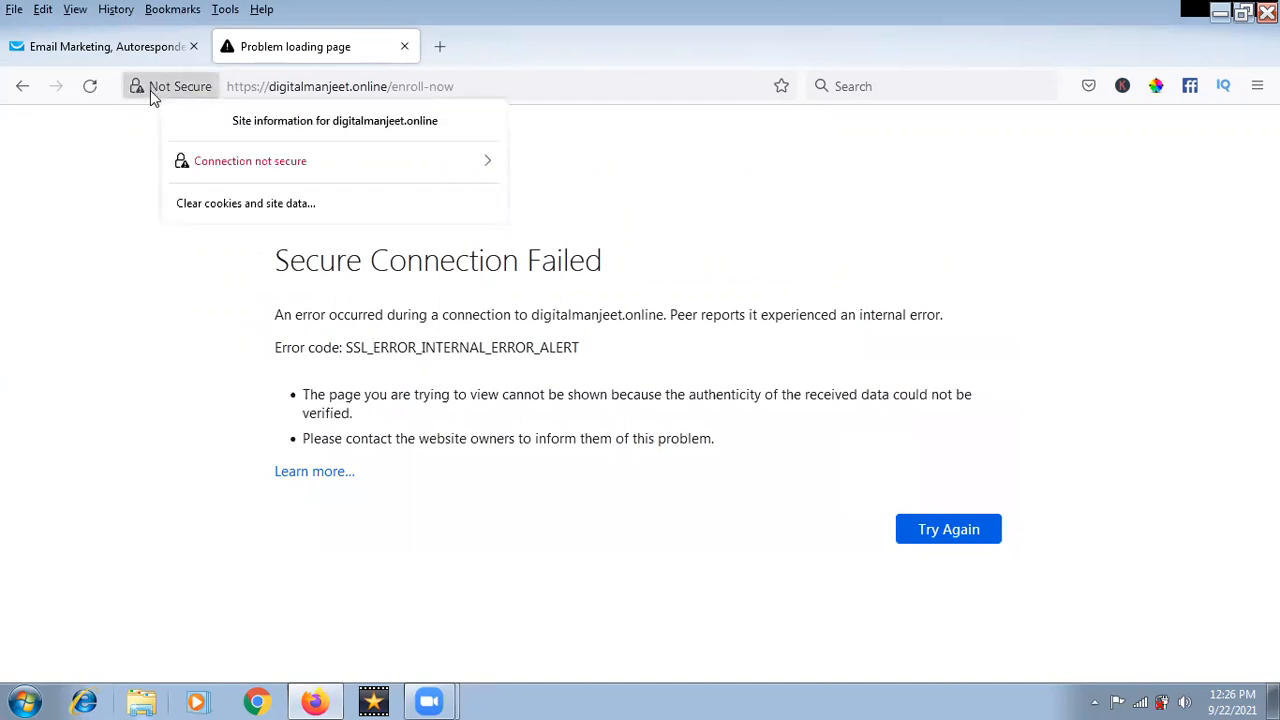
pyautogui.click(225, 332)
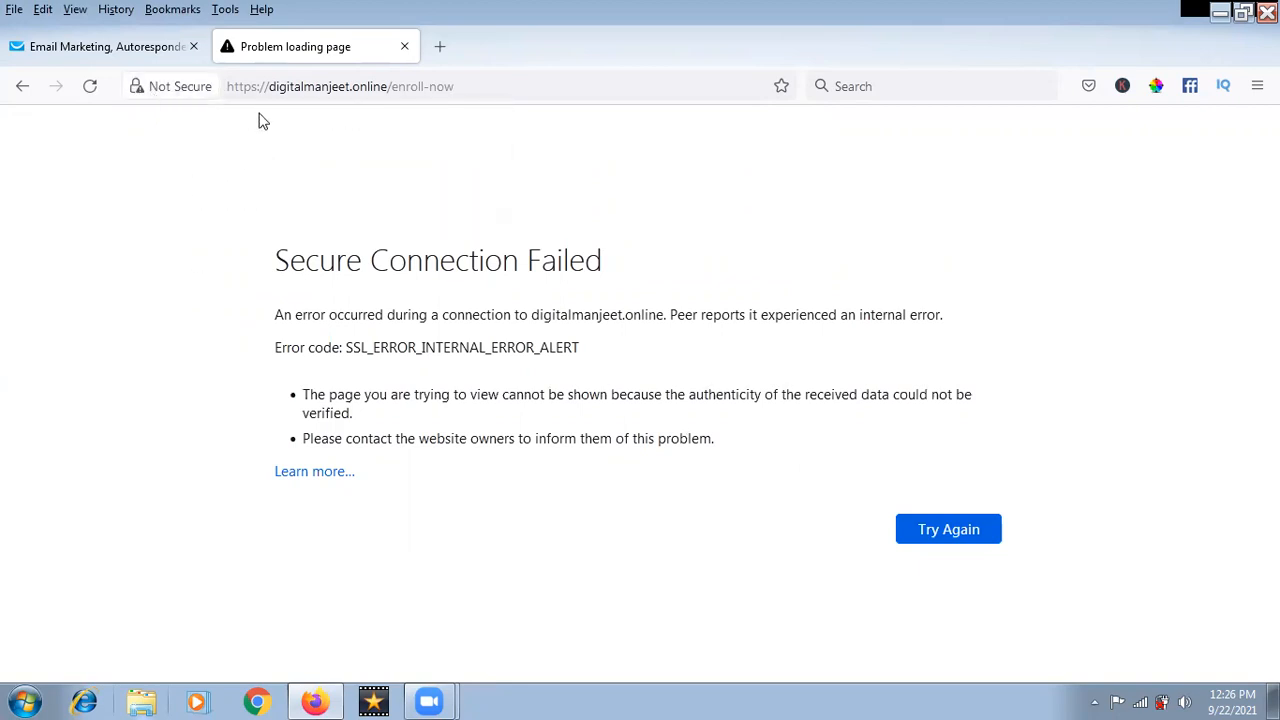
# Edit the address to plain http and reload it, then close the page-not-found tab.
pyautogui.click(260, 88)
pyautogui.click(259, 88)
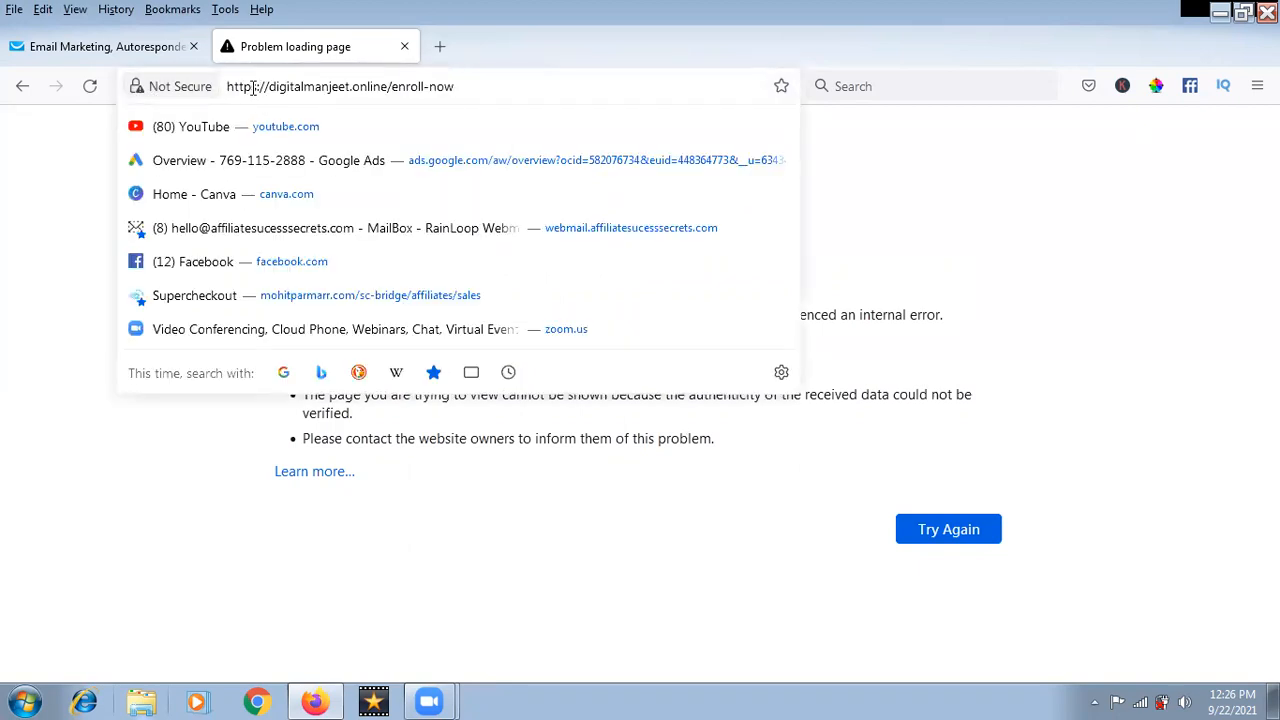
pyautogui.write(':')
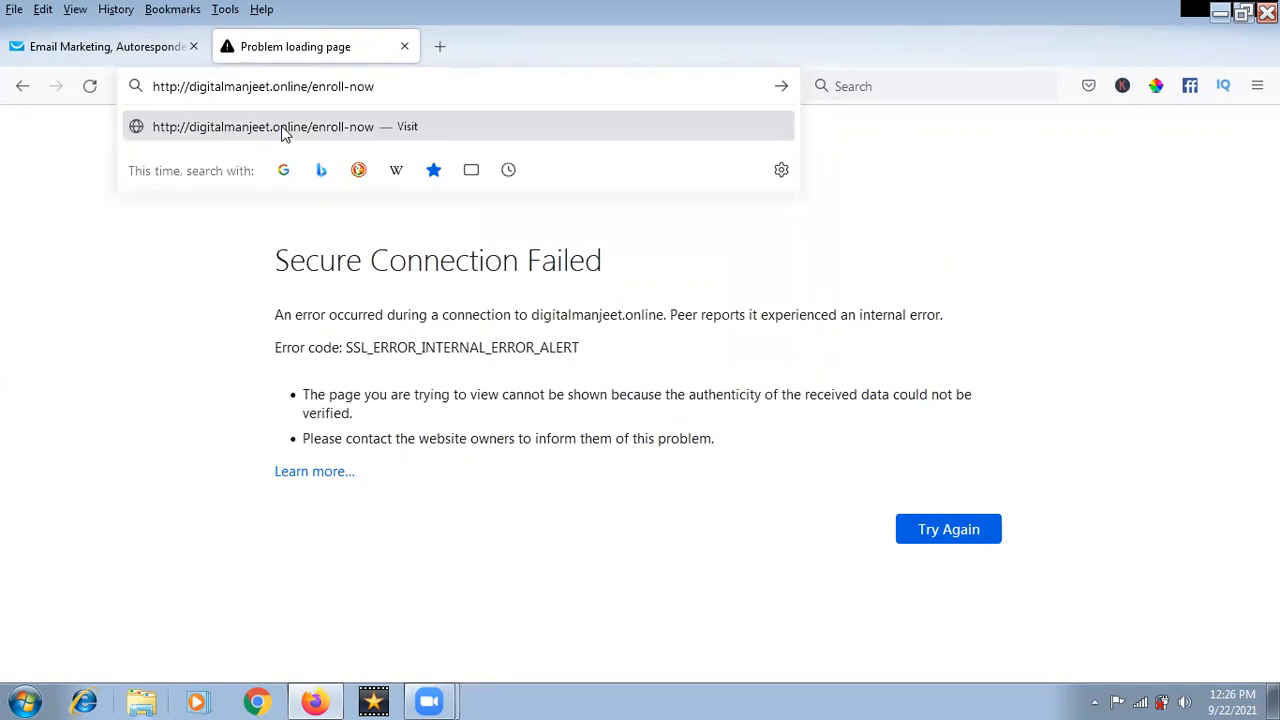
pyautogui.click(282, 130)
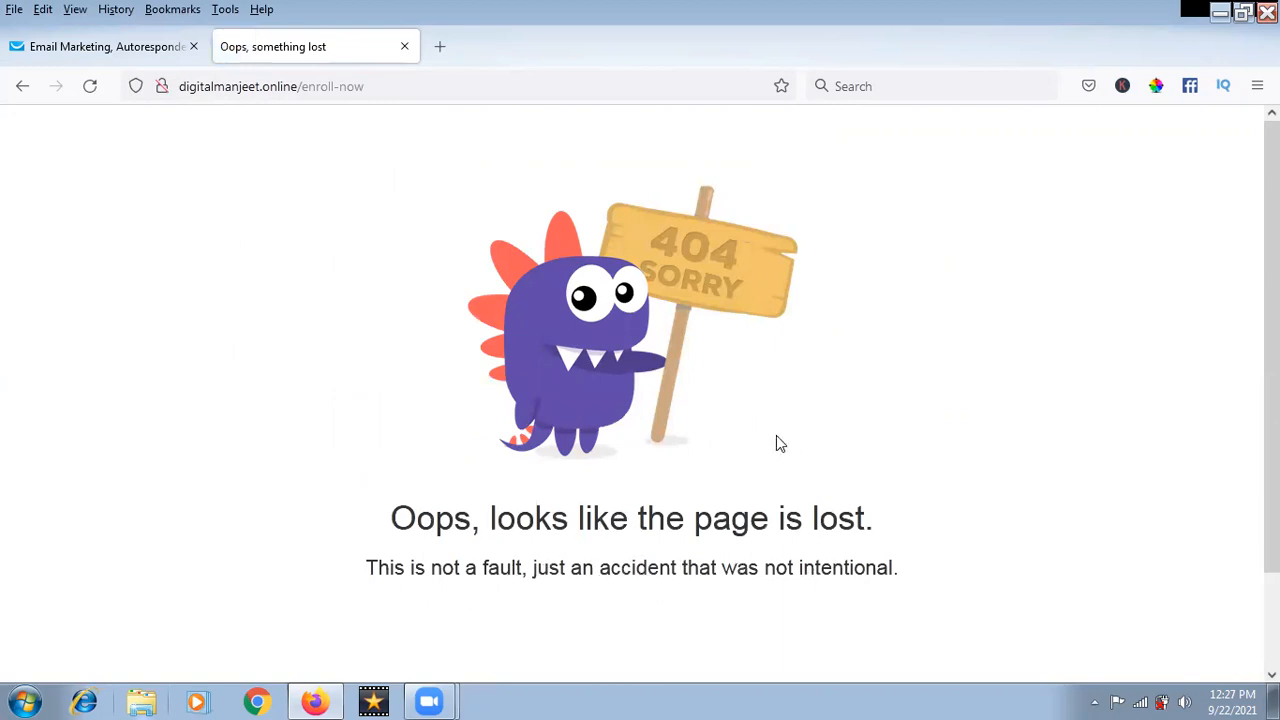
pyautogui.scroll(-2, 778, 444)
pyautogui.scroll(2, 776, 445)
pyautogui.click(405, 83)
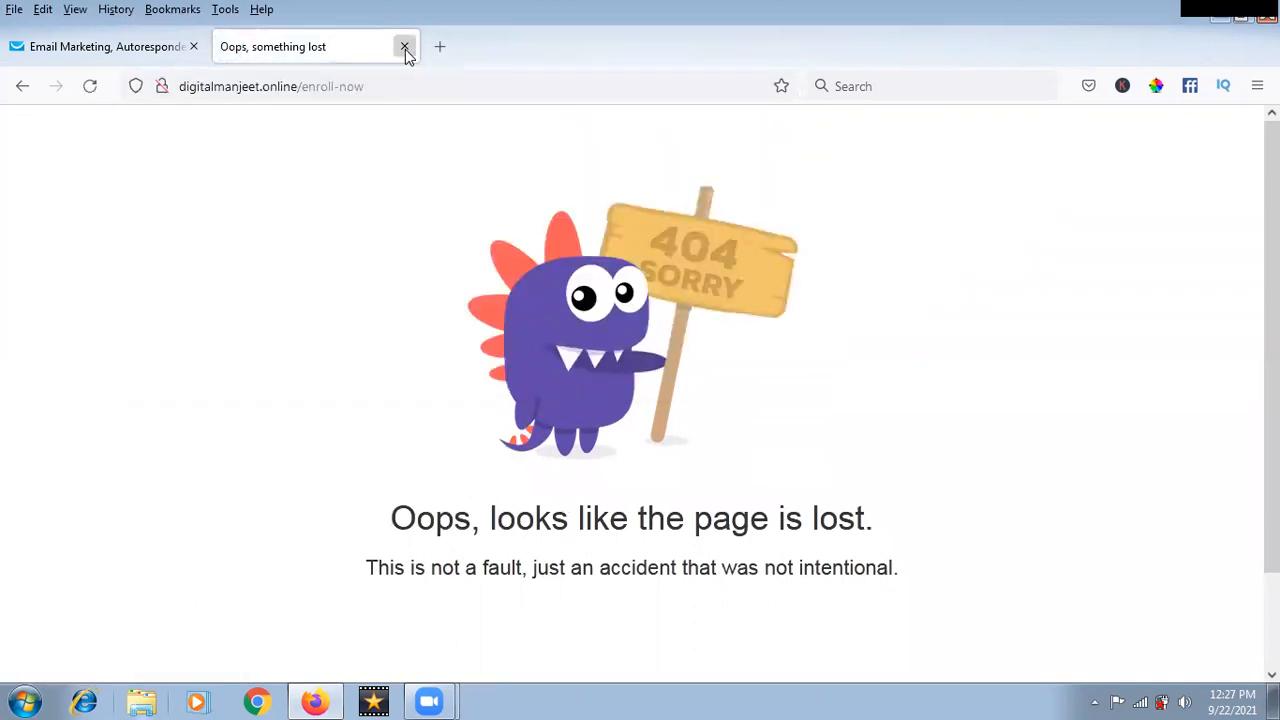
pyautogui.click(405, 49)
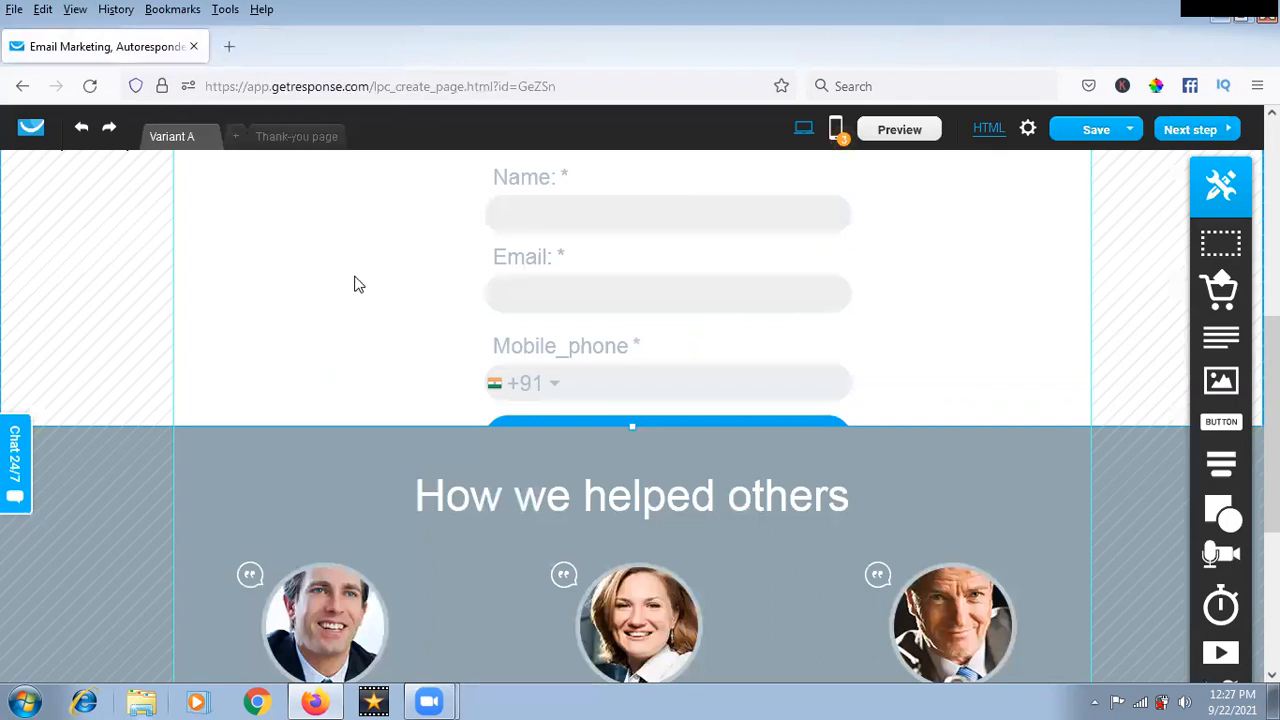
# Try digitalkiran.live/sign_up in a new tab, retry it, then close the failed tab.
pyautogui.click(228, 47)
pyautogui.write('DIGI')
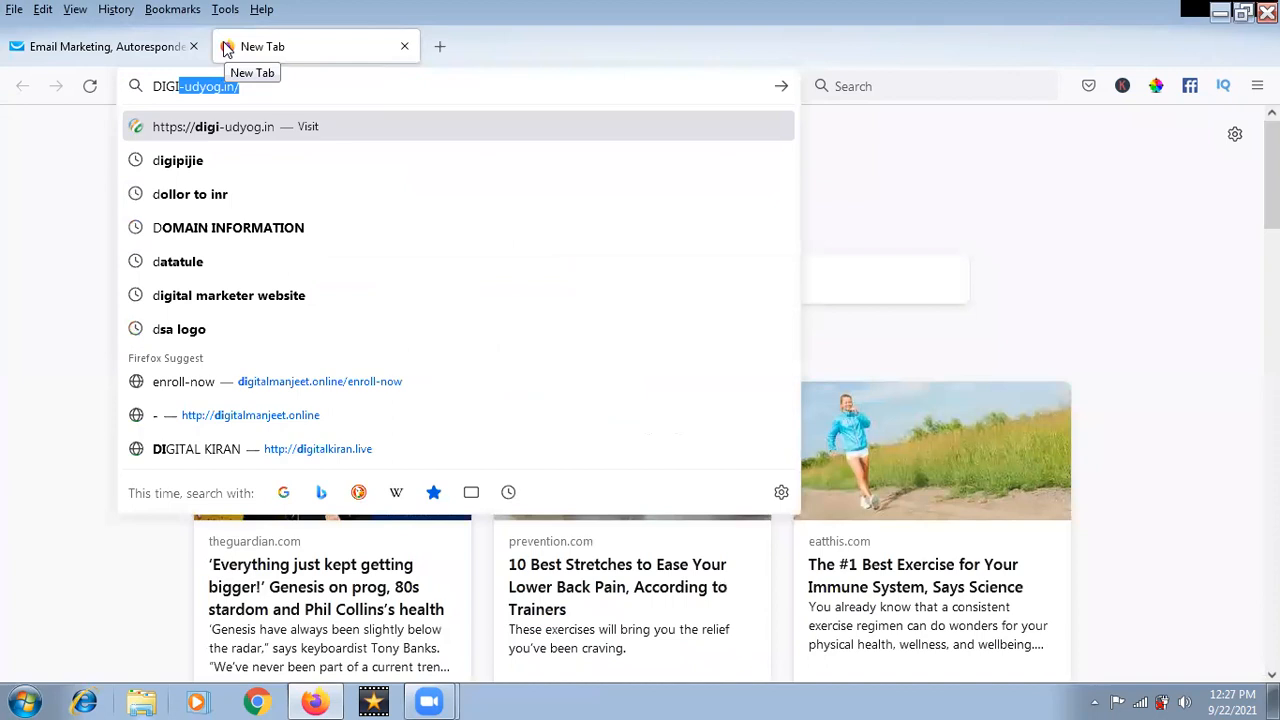
pyautogui.write('TAL')
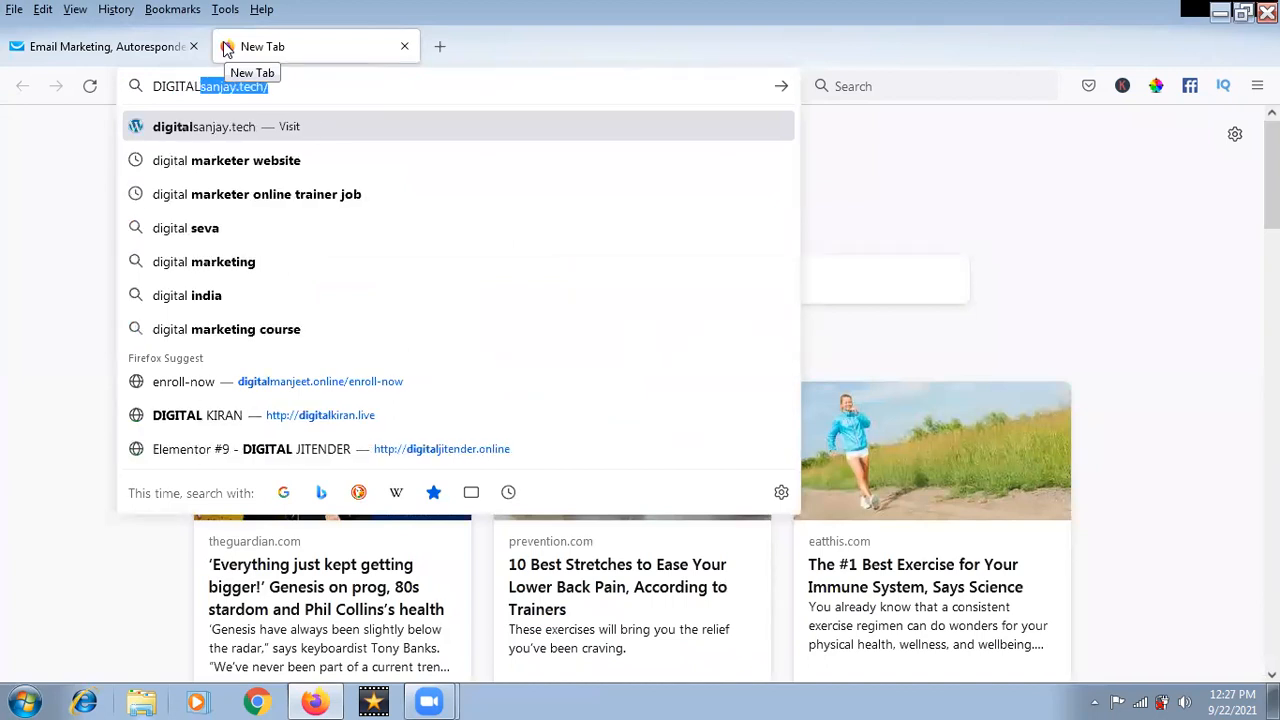
pyautogui.write('KIR')
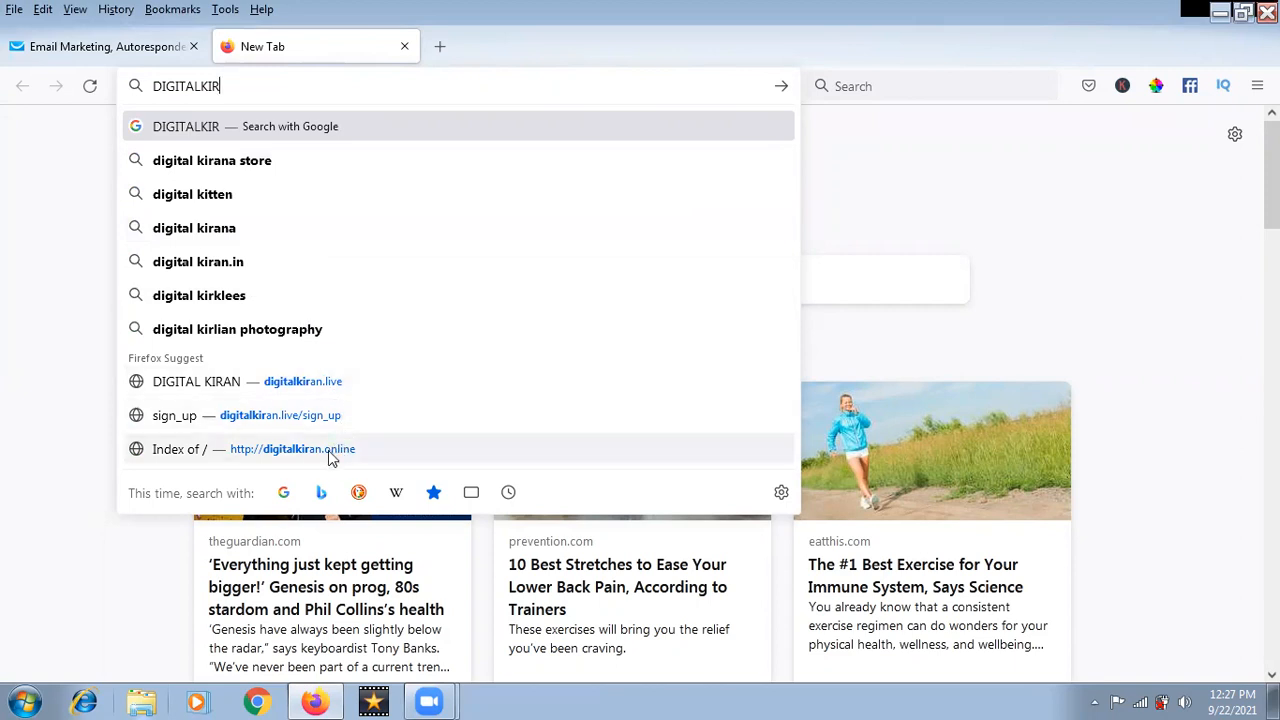
pyautogui.click(305, 420)
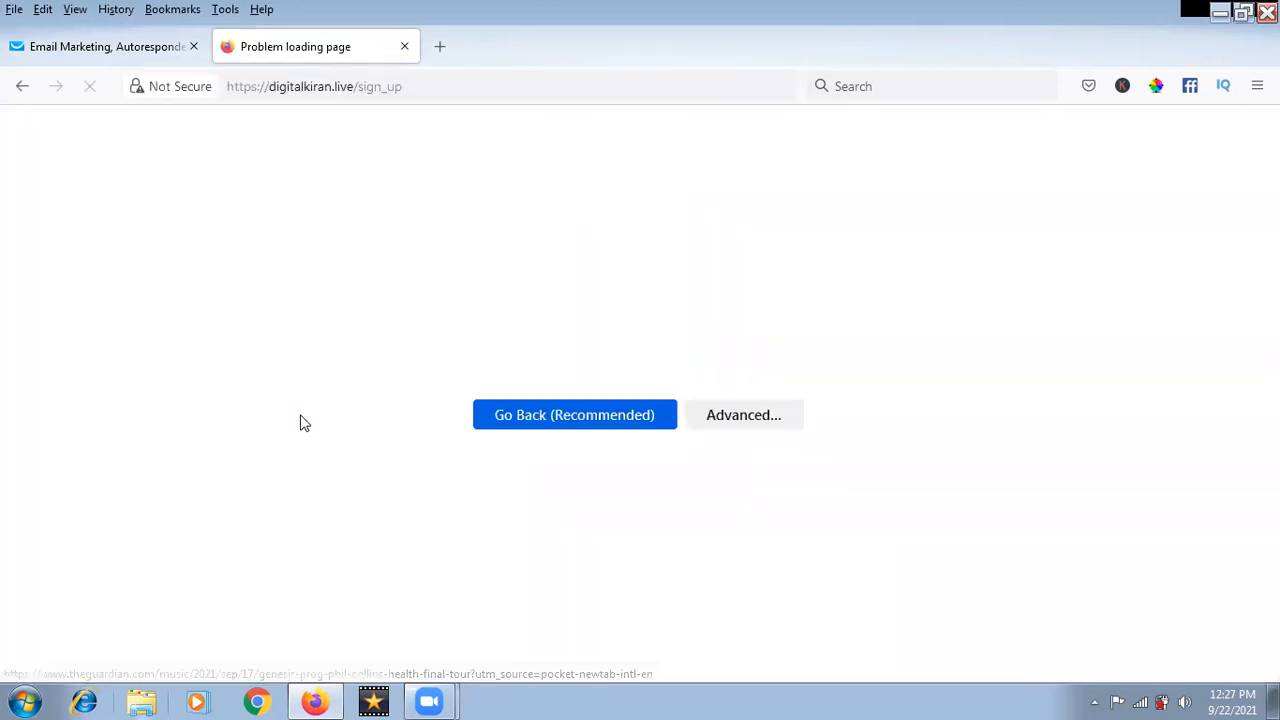
pyautogui.click(955, 533)
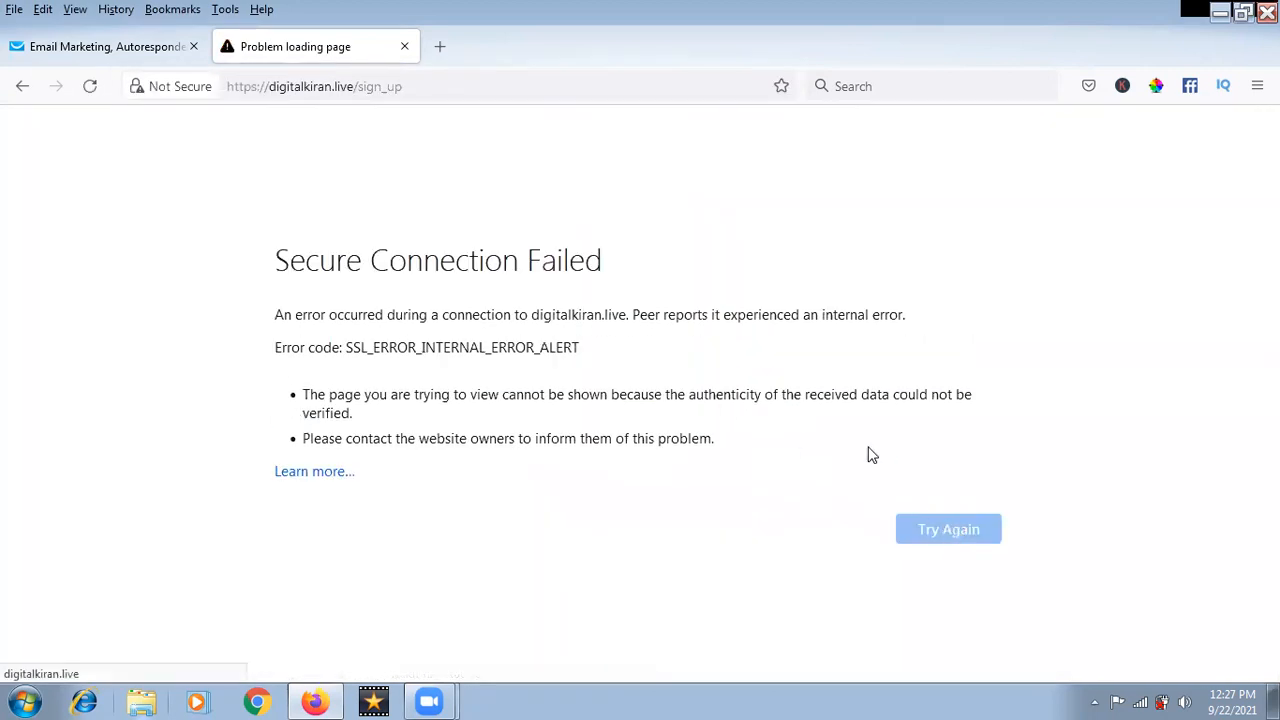
pyautogui.click(404, 47)
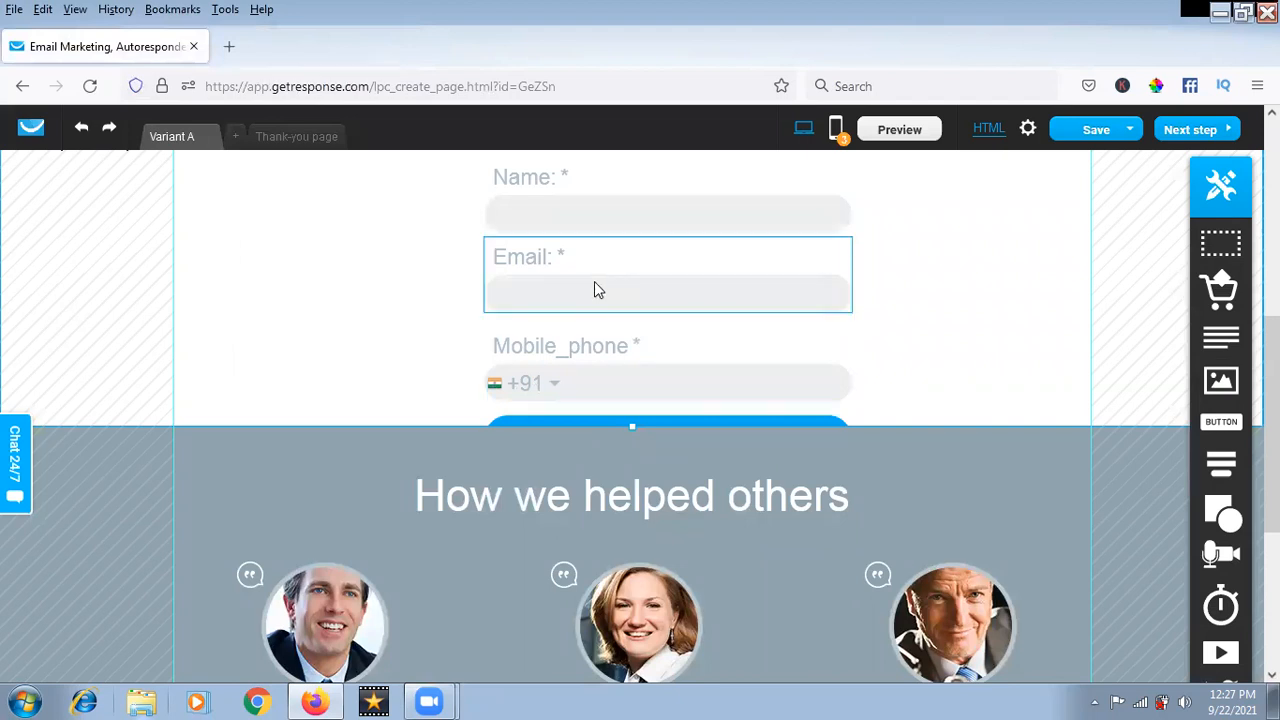
# Make mobile_phone optional and uncheck it in Webform fields, leaving only Name and Email.
pyautogui.scroll(2, 540, 288)
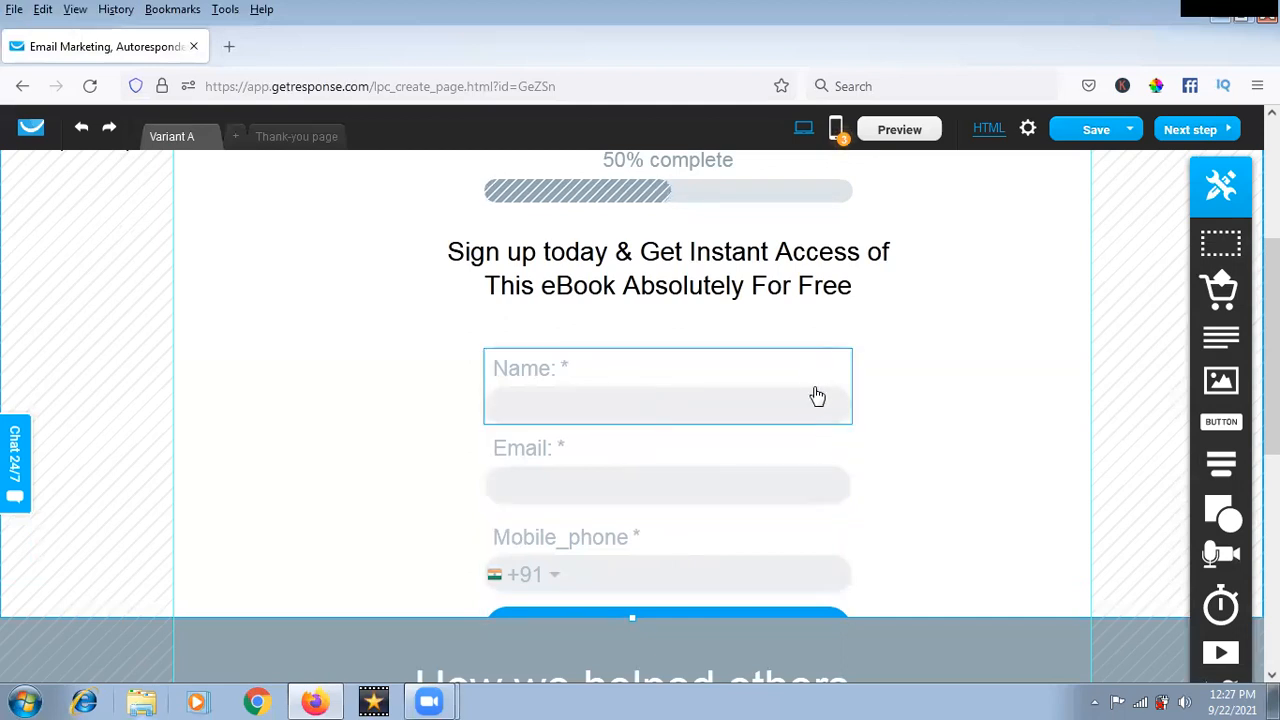
pyautogui.click(837, 517)
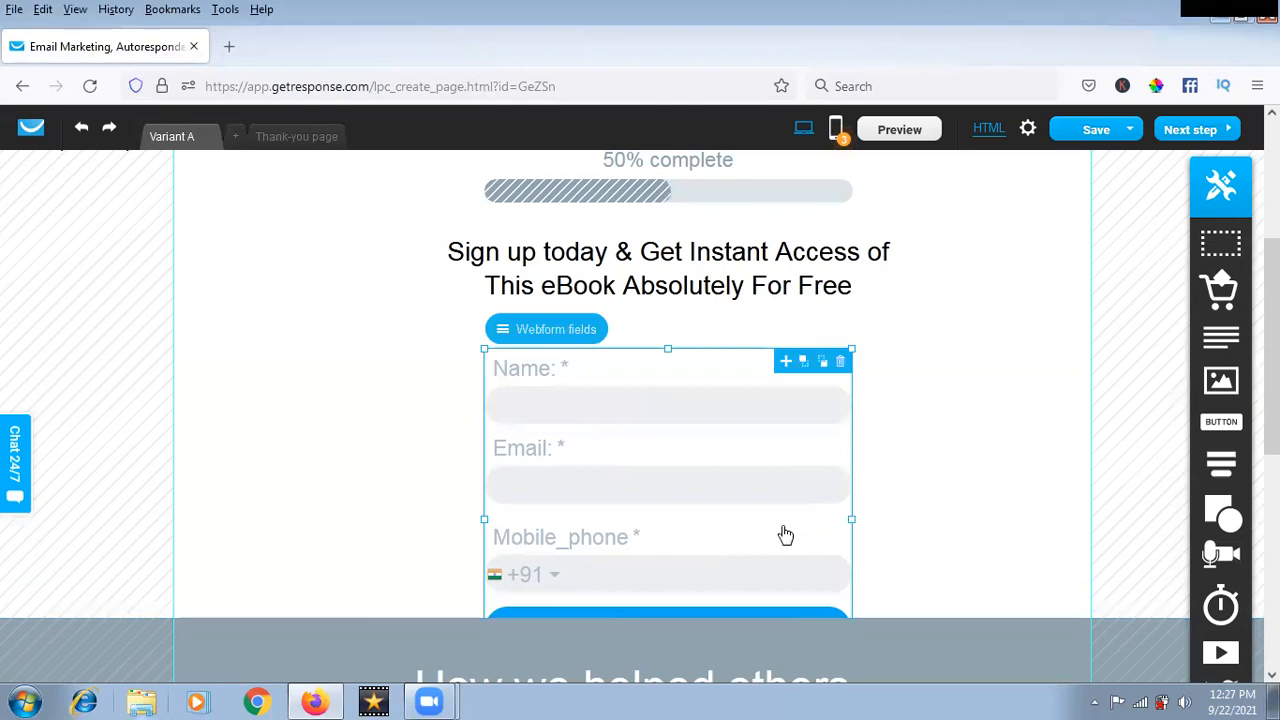
pyautogui.click(545, 335)
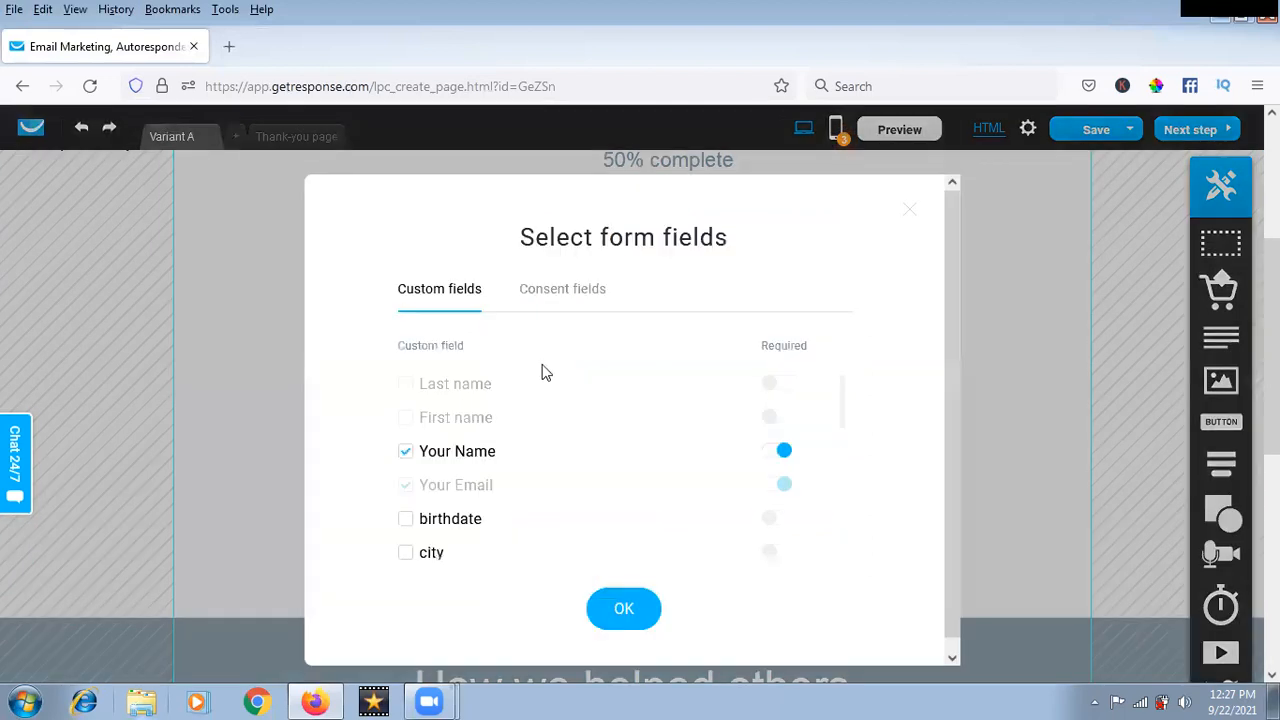
pyautogui.scroll(-1, 673, 484)
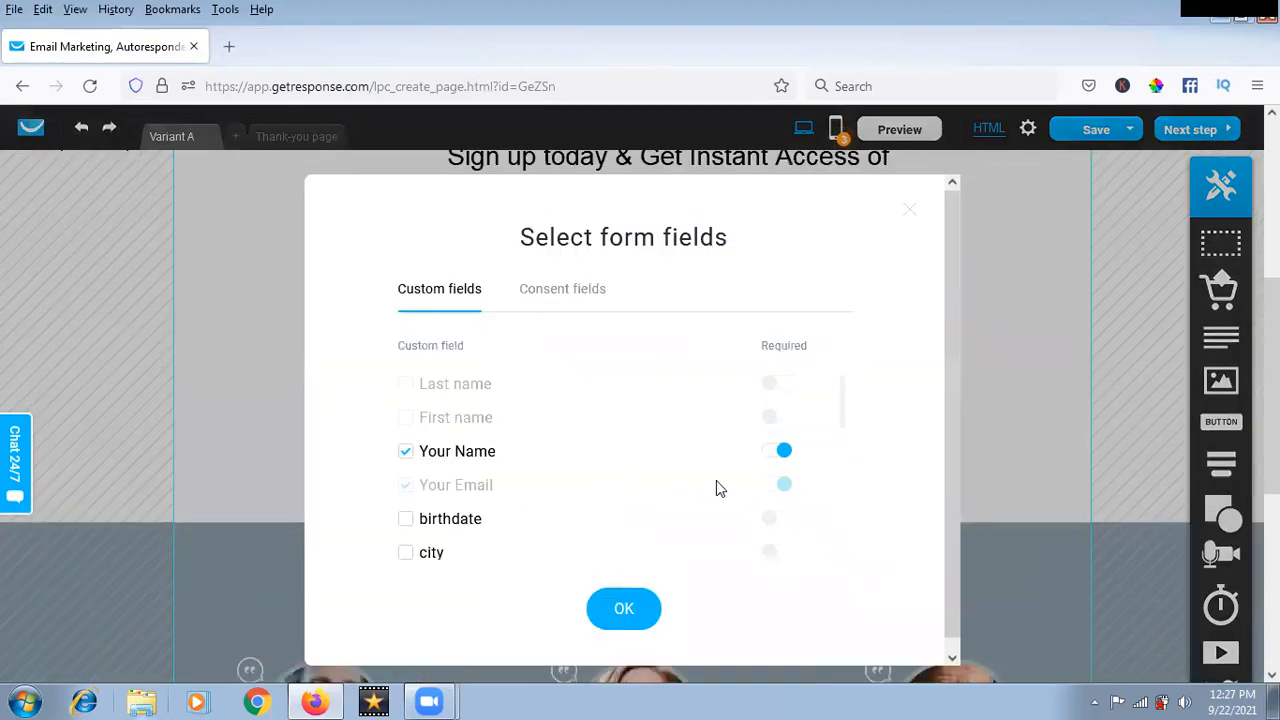
pyautogui.moveTo(843, 403); pyautogui.dragTo(856, 501)
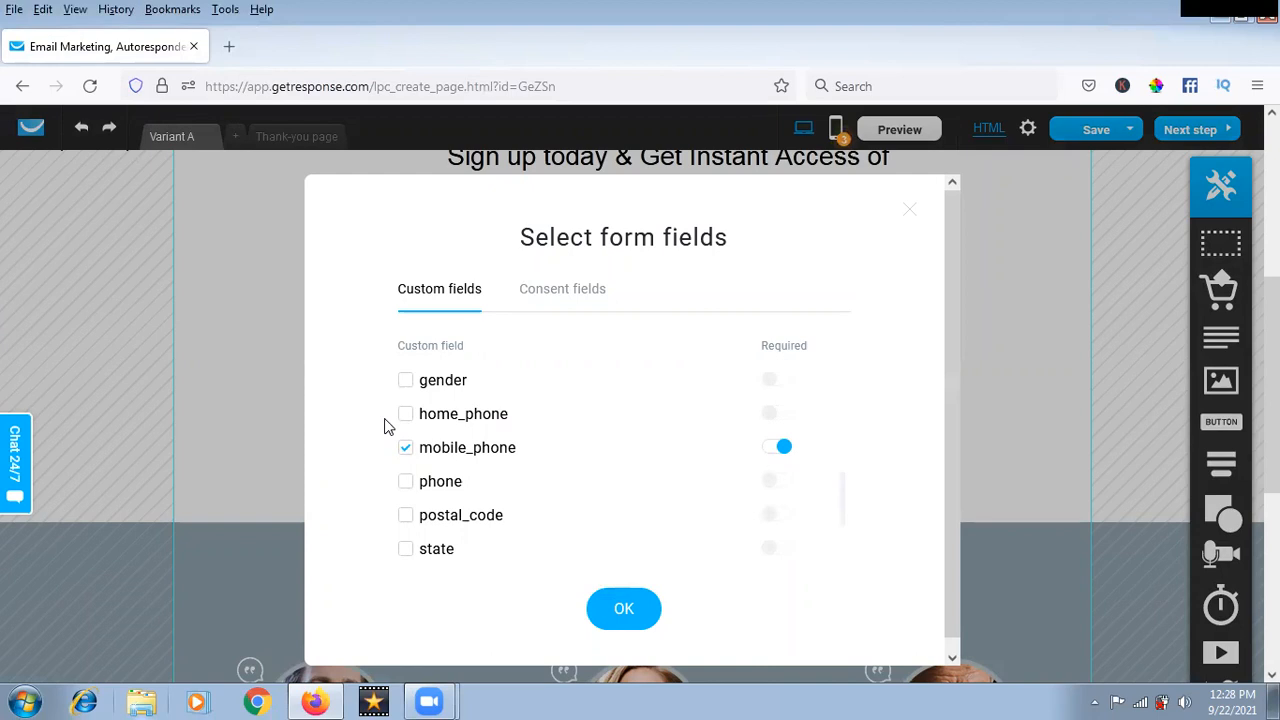
pyautogui.click(784, 448)
pyautogui.click(785, 449)
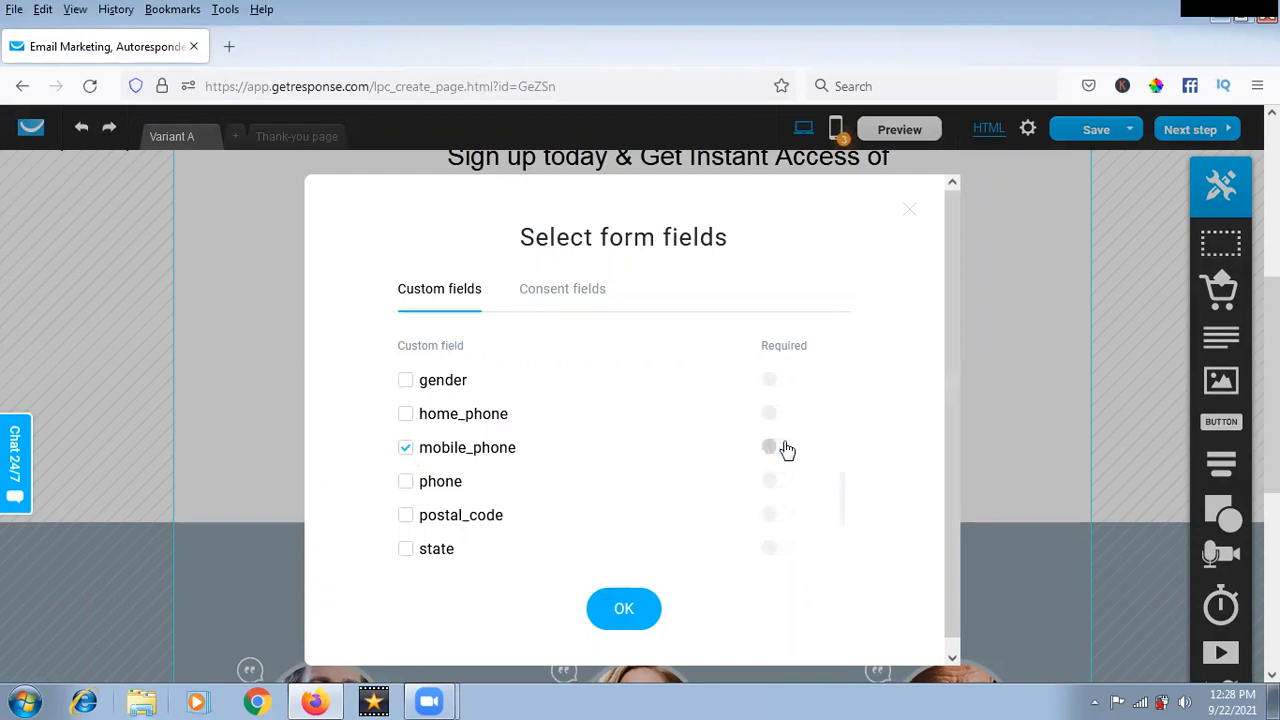
pyautogui.click(406, 450)
pyautogui.click(624, 615)
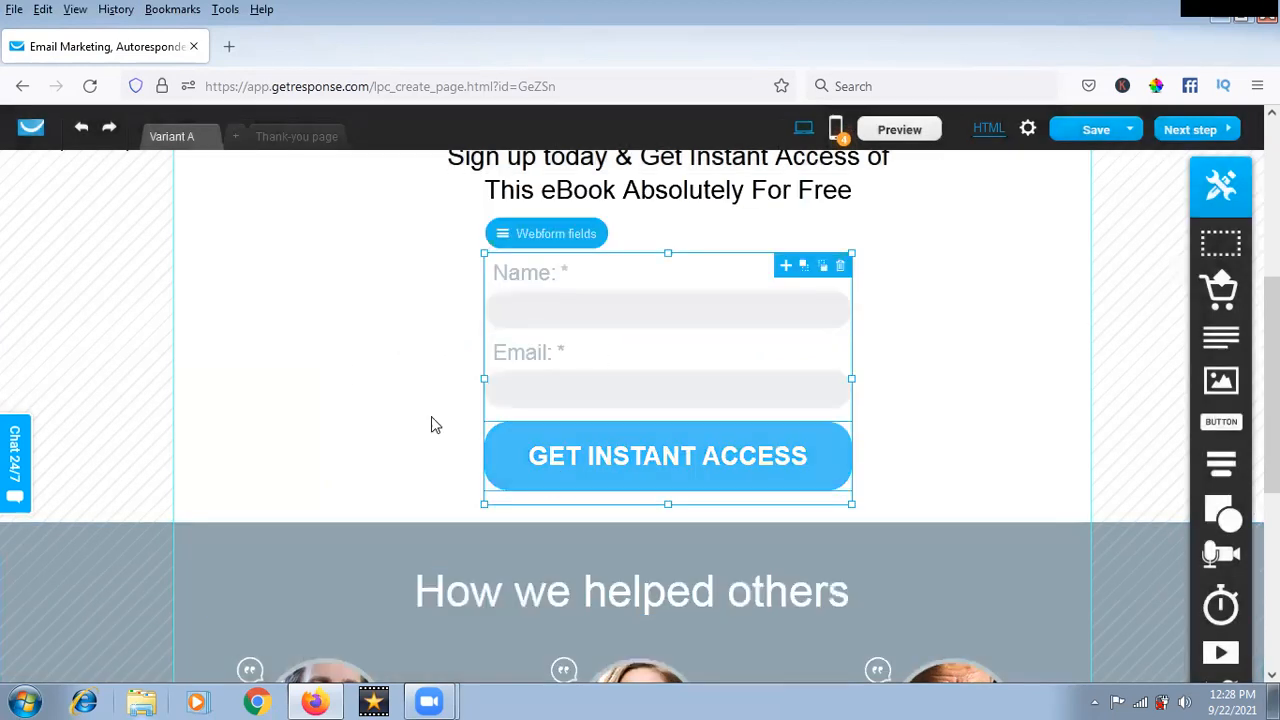
pyautogui.click(1066, 342)
pyautogui.scroll(-3, 1066, 342)
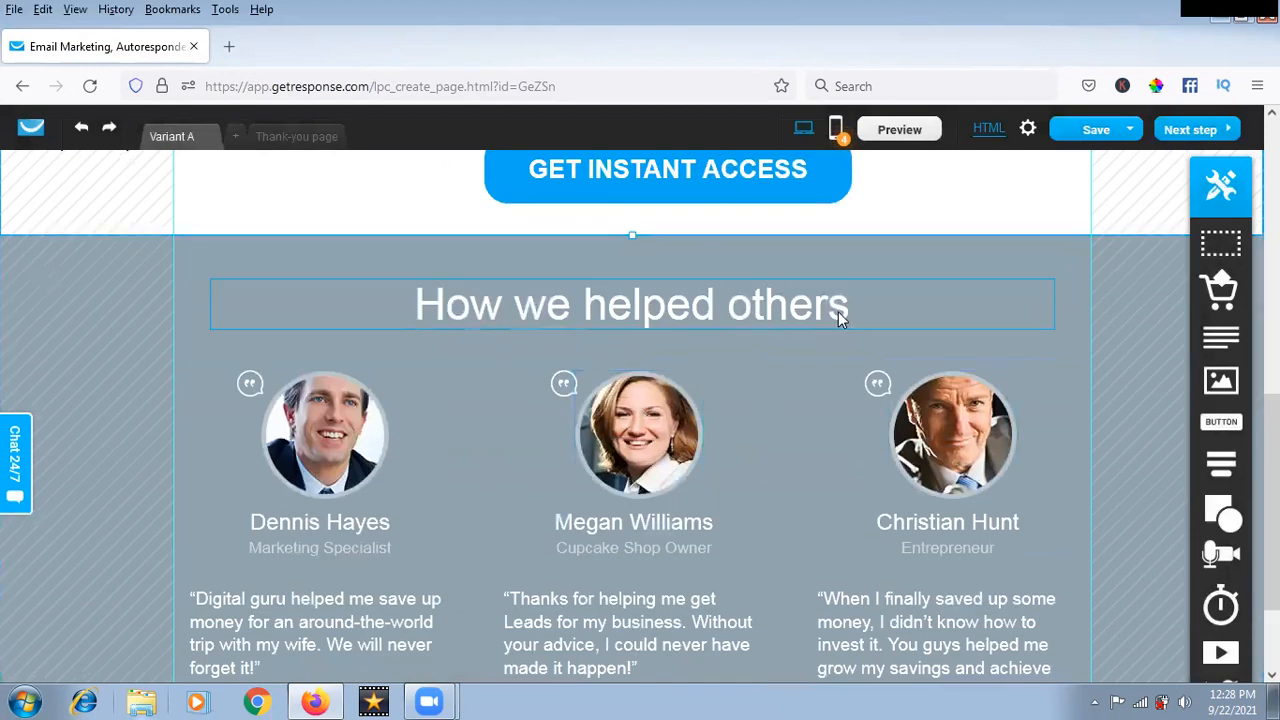
pyautogui.scroll(-2, 879, 450)
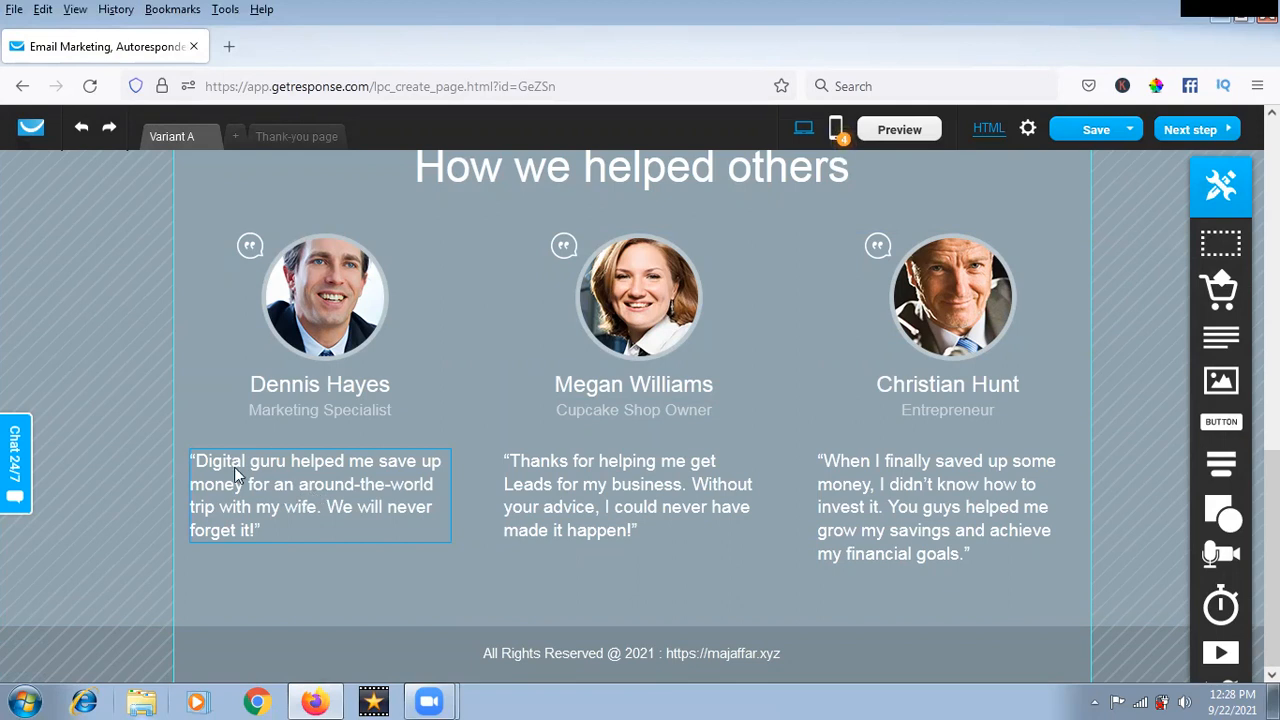
# Go to getresponse.com in a new tab, log in, and open the Landing pages list.
pyautogui.click(229, 48)
pyautogui.click(241, 86)
pyautogui.write('GETRE')
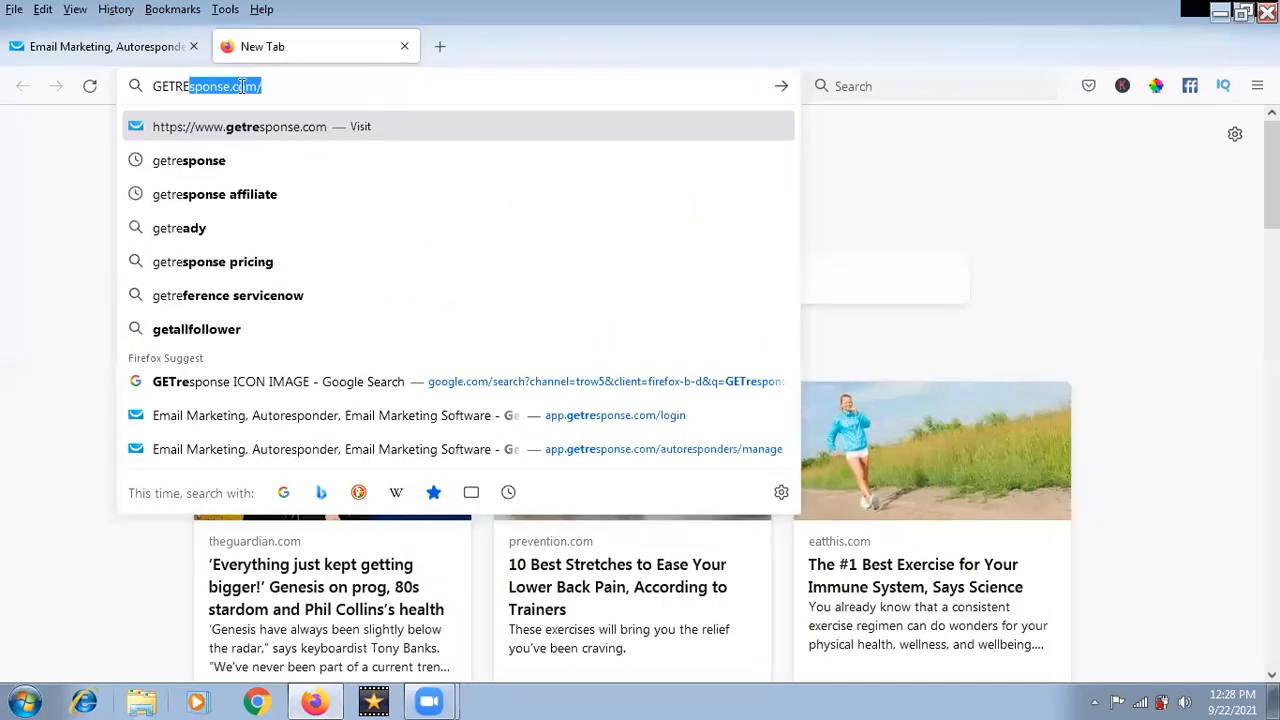
pyautogui.press('Return')
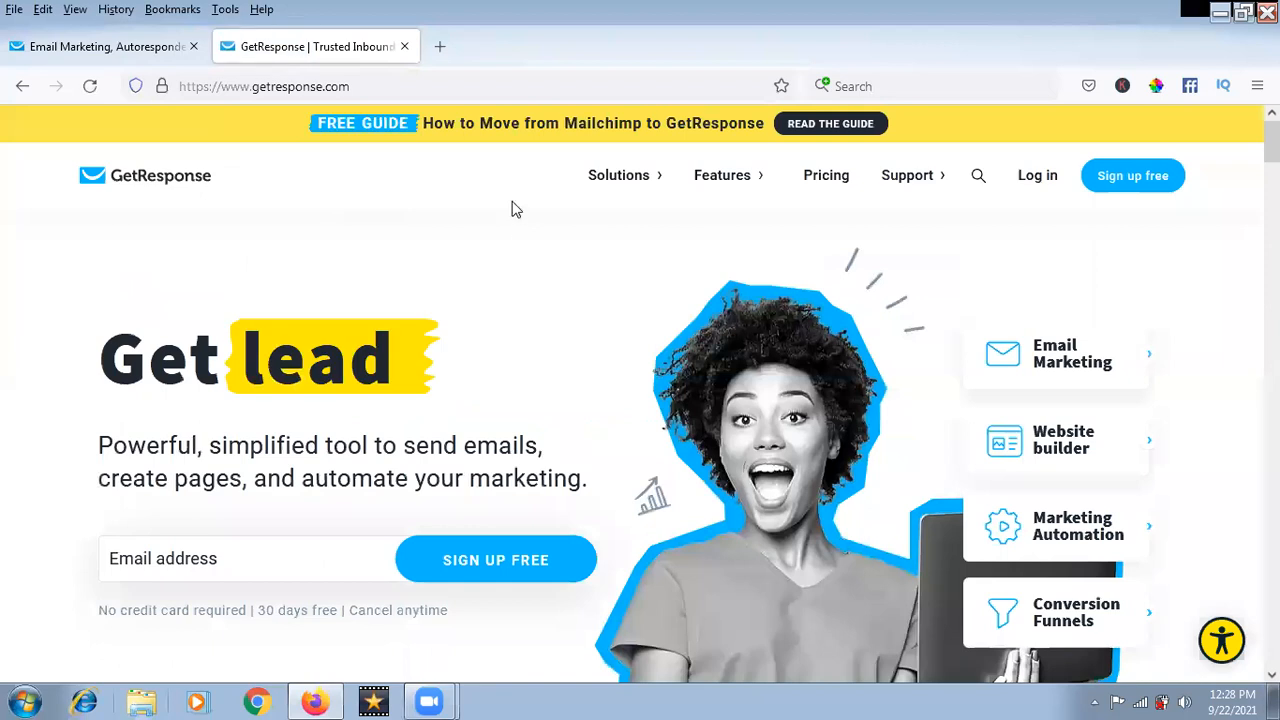
pyautogui.click(1037, 178)
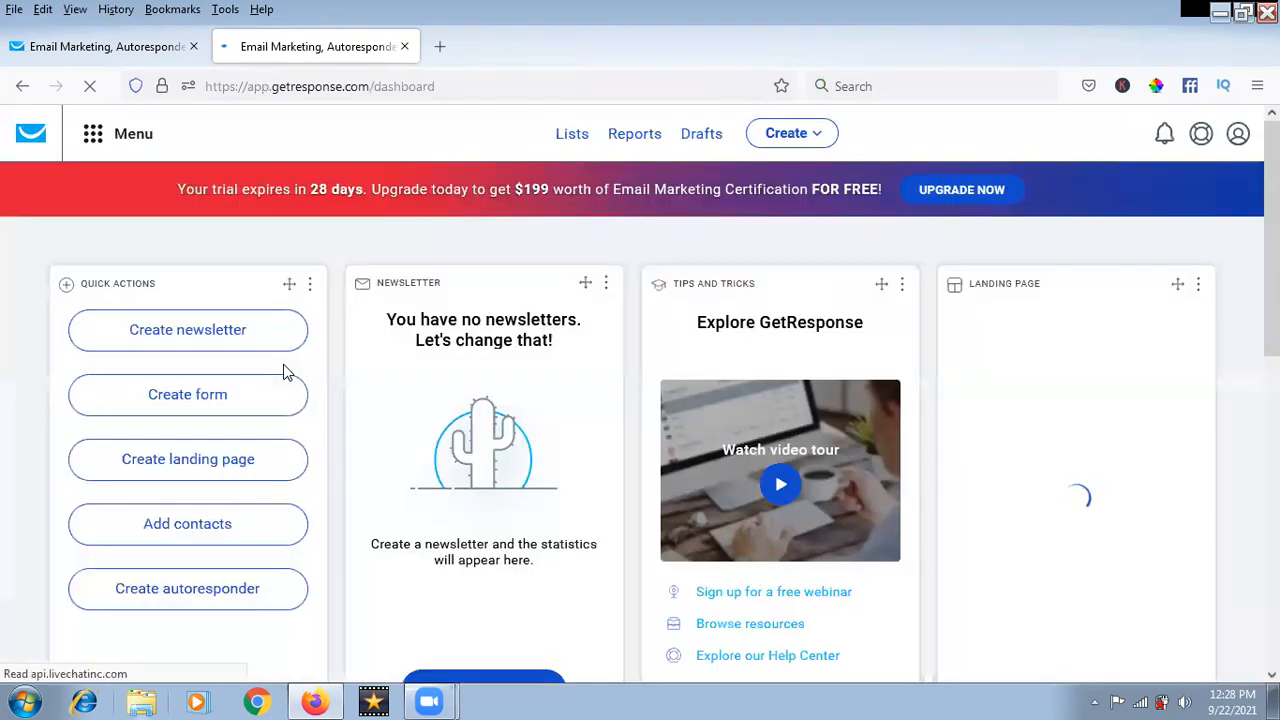
pyautogui.click(94, 140)
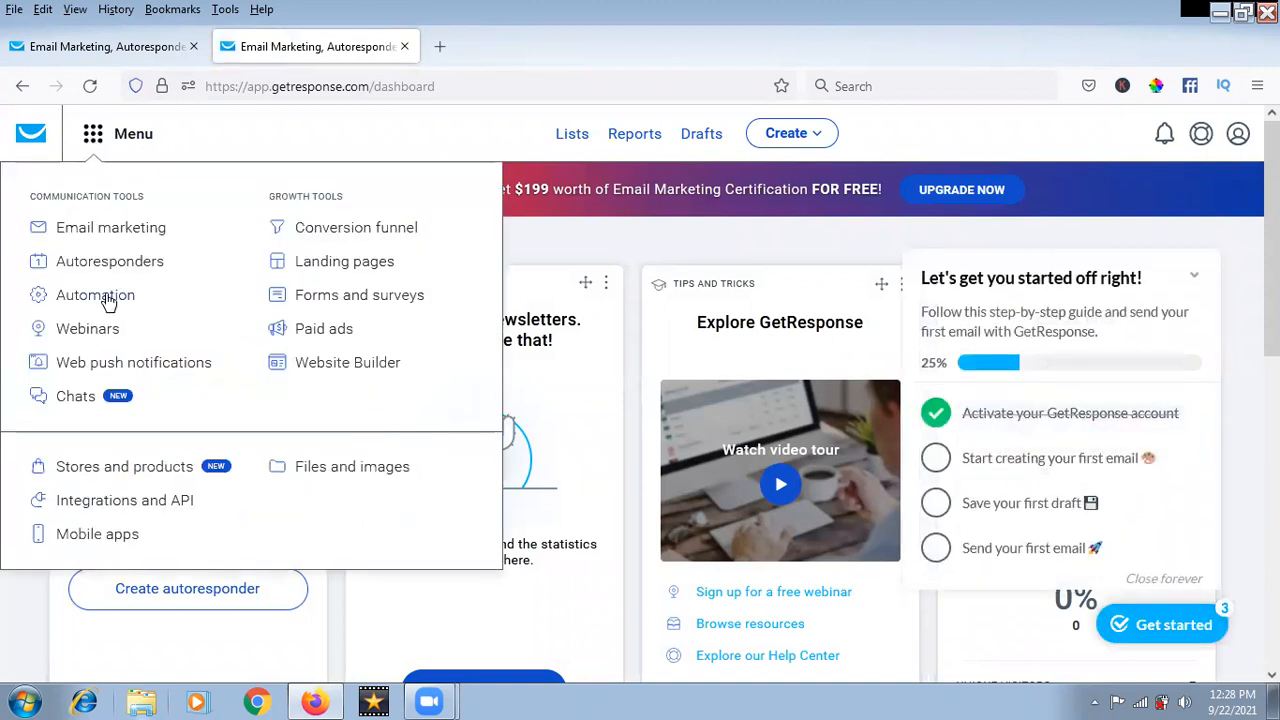
pyautogui.click(320, 262)
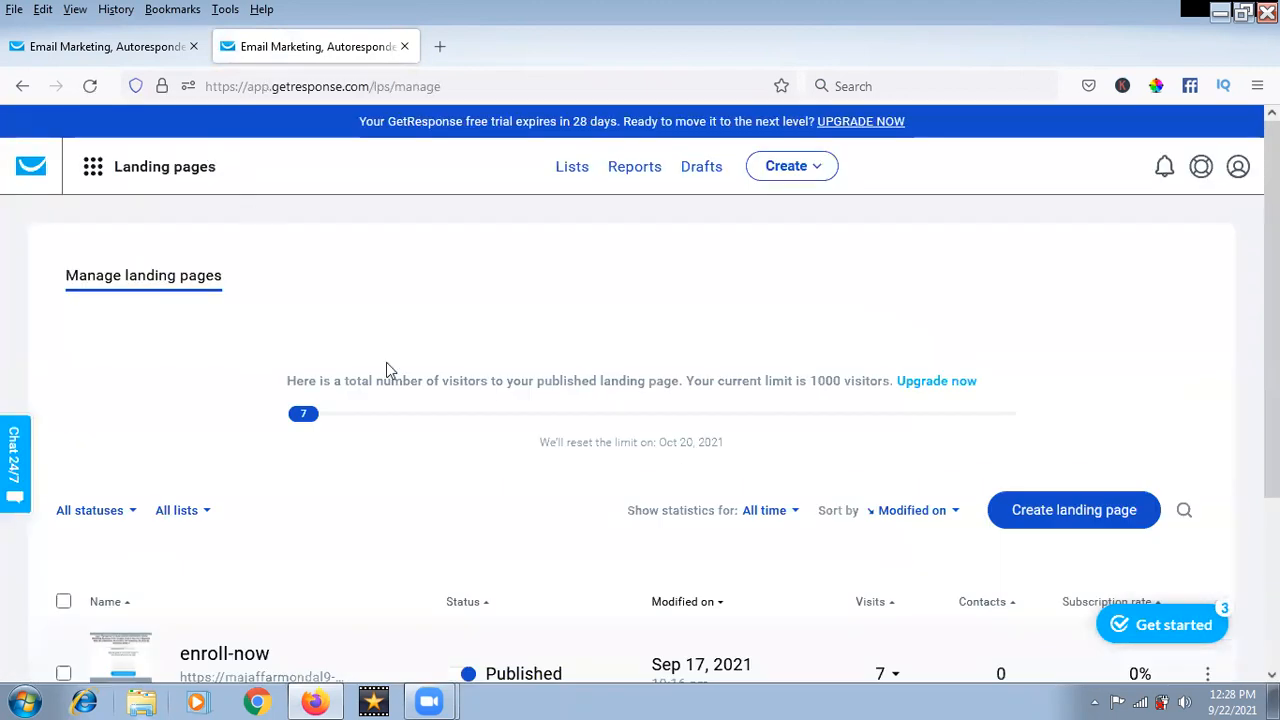
# Create a landing page from the Financial Consultation template in the Sign-up and registration category.
pyautogui.scroll(-3, 465, 422)
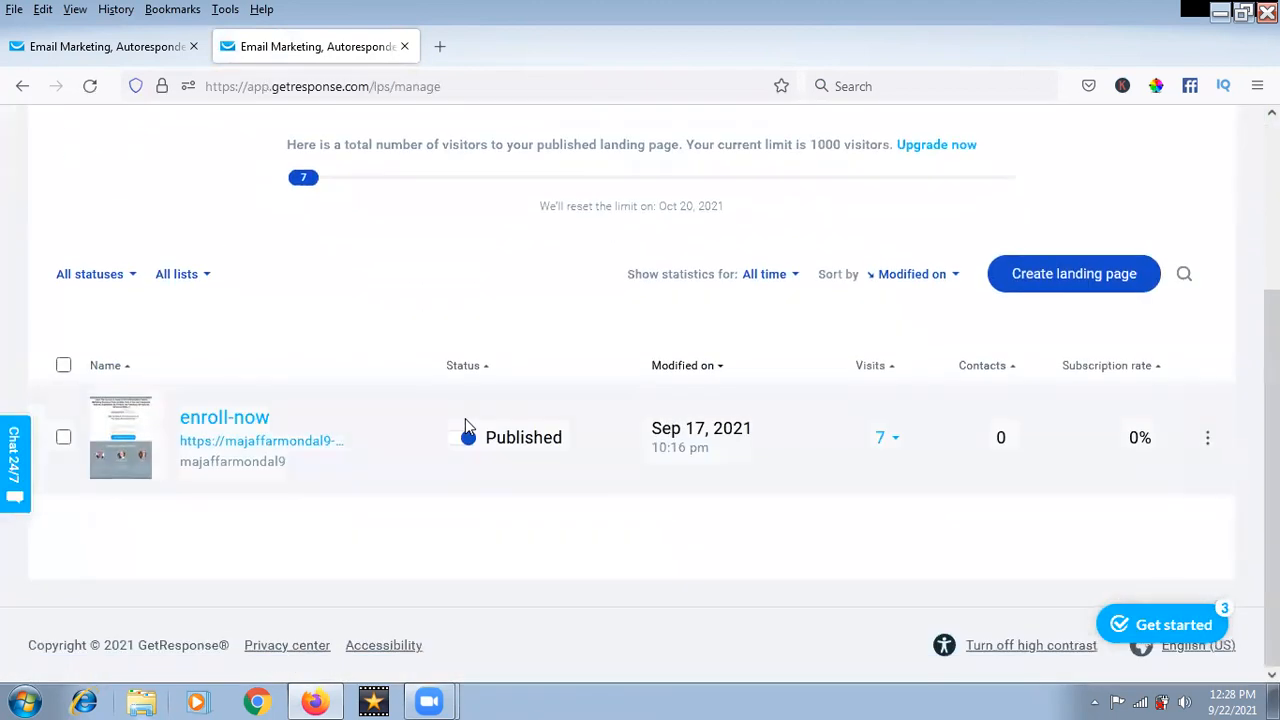
pyautogui.click(1088, 287)
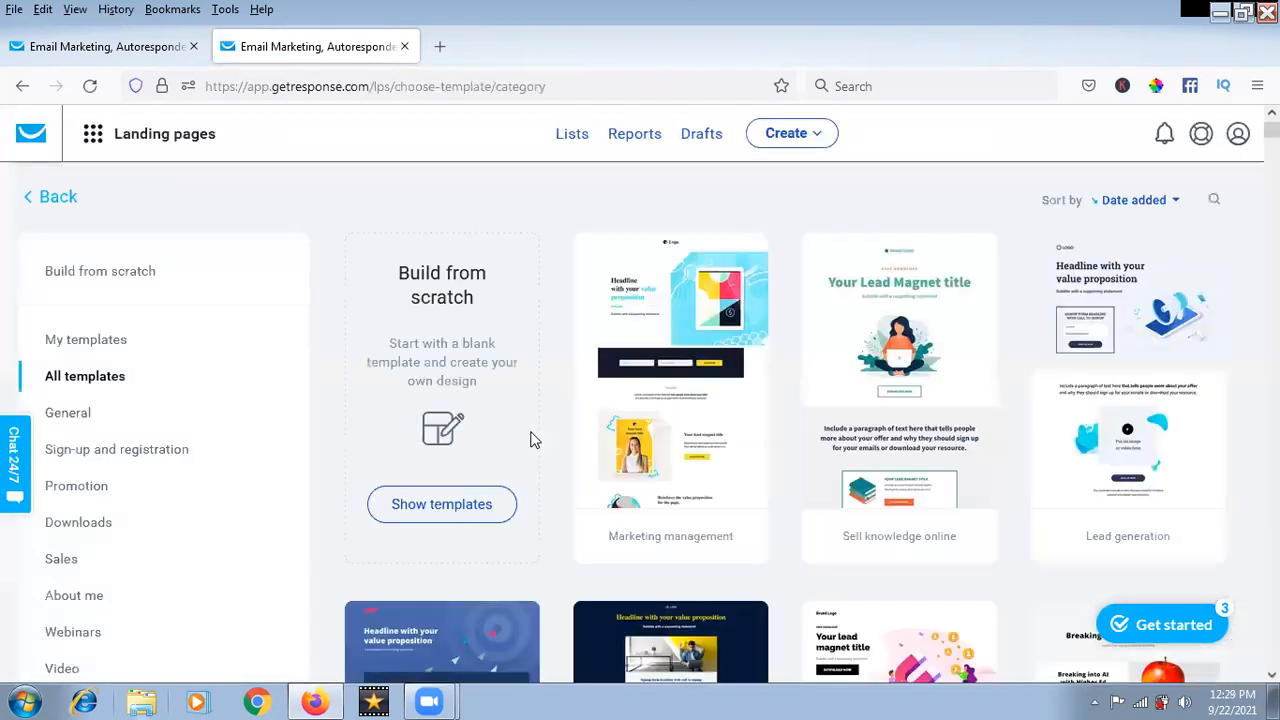
pyautogui.scroll(-2, 530, 438)
pyautogui.click(140, 262)
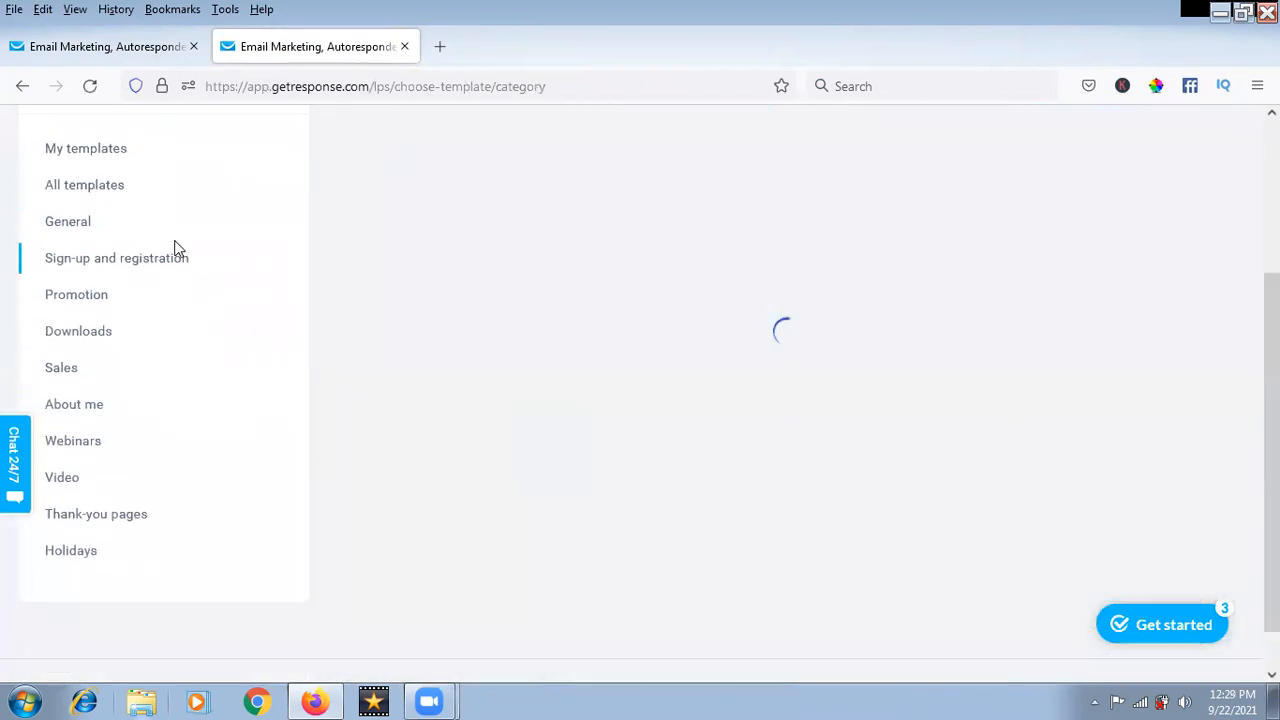
pyautogui.scroll(-10, 651, 394)
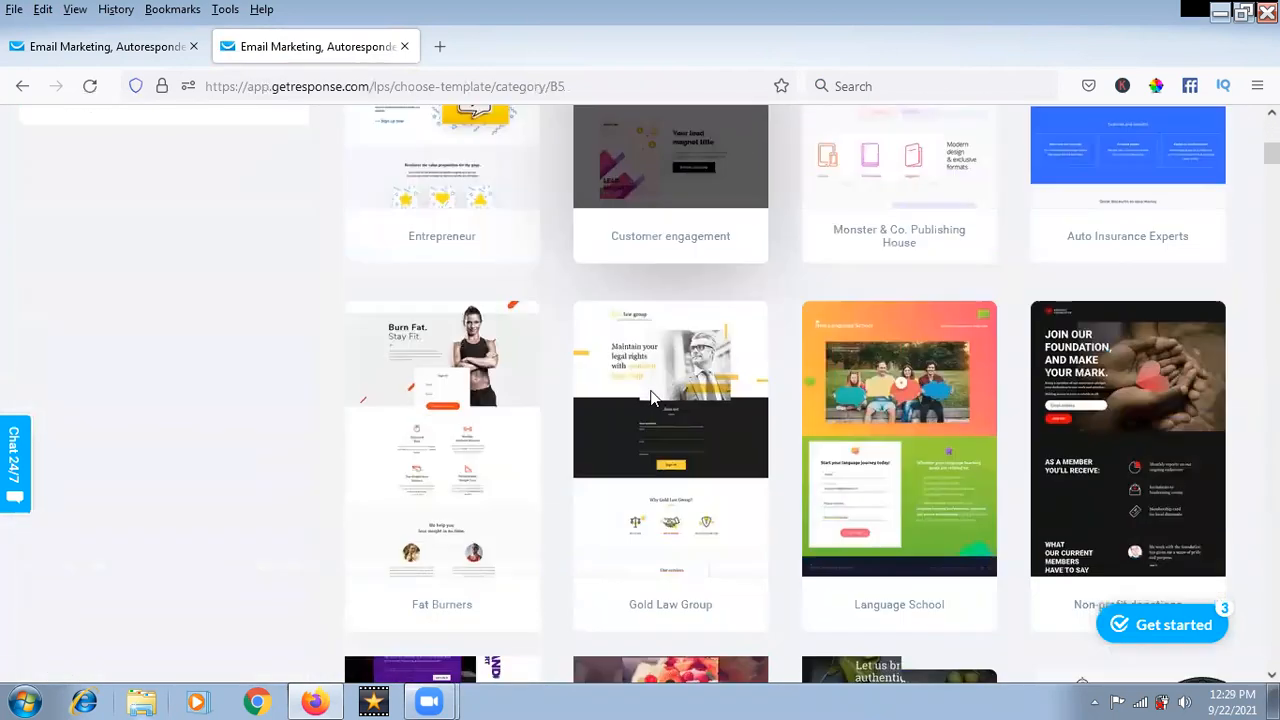
pyautogui.scroll(-10, 651, 400)
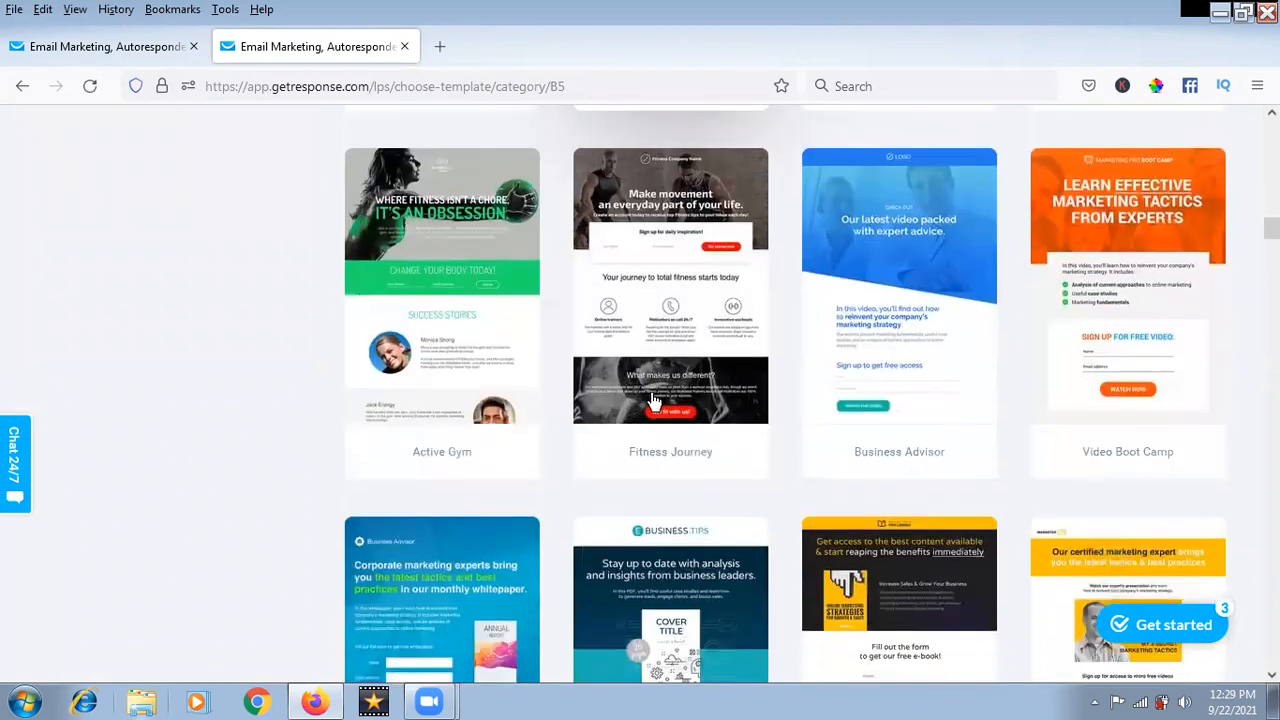
pyautogui.moveTo(652, 400)
pyautogui.scroll(-6, 651, 400)
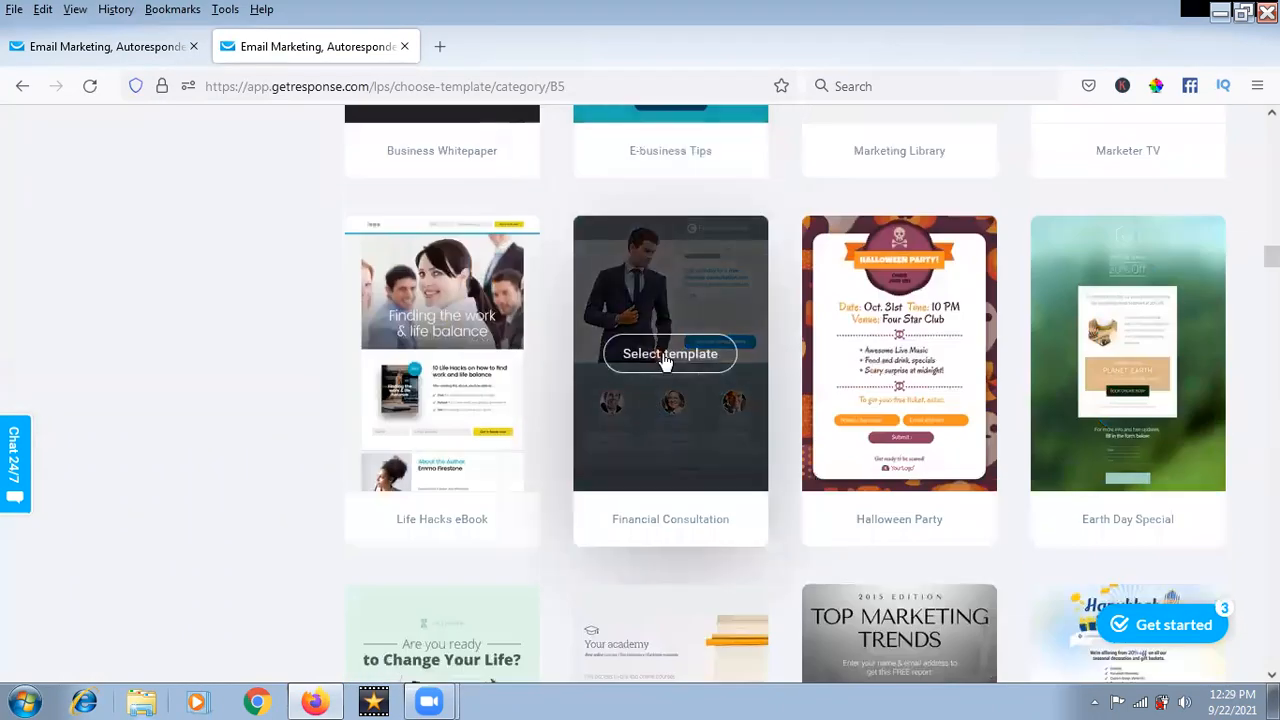
pyautogui.click(665, 360)
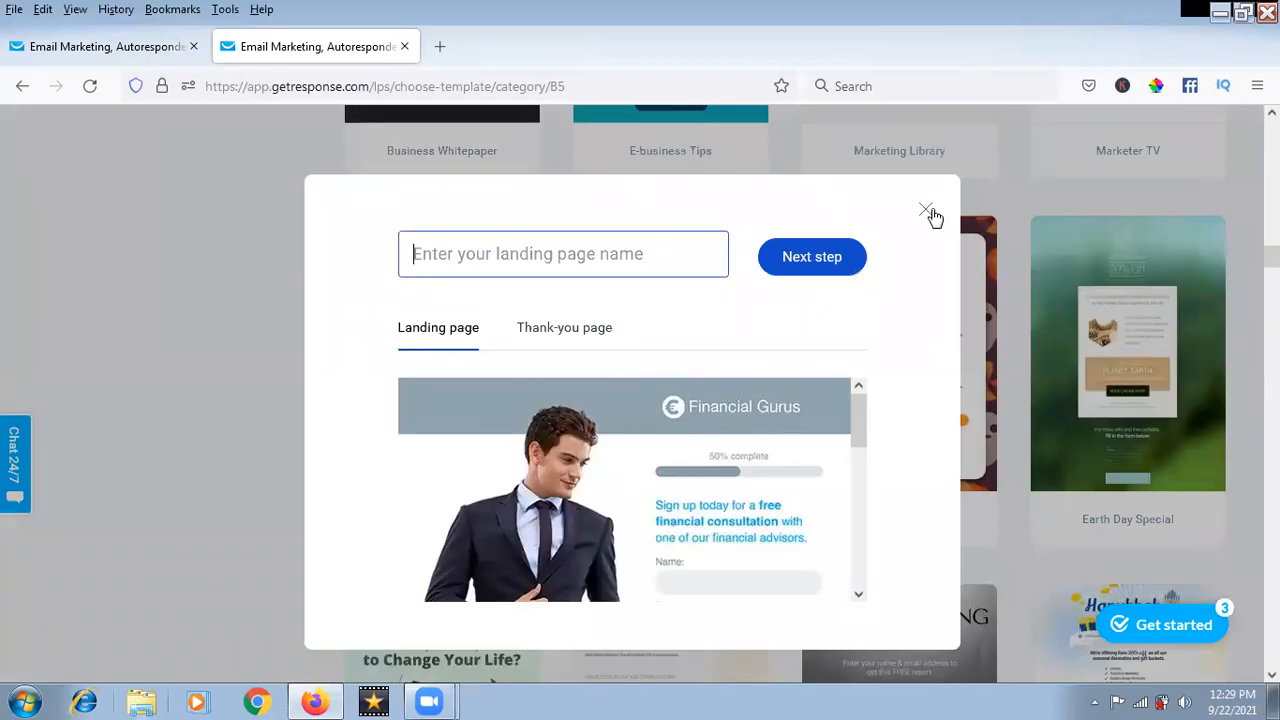
# Reopen the Financial Consultation preview and switch between it and the enroll-now editor.
pyautogui.click(928, 212)
pyautogui.moveTo(707, 398)
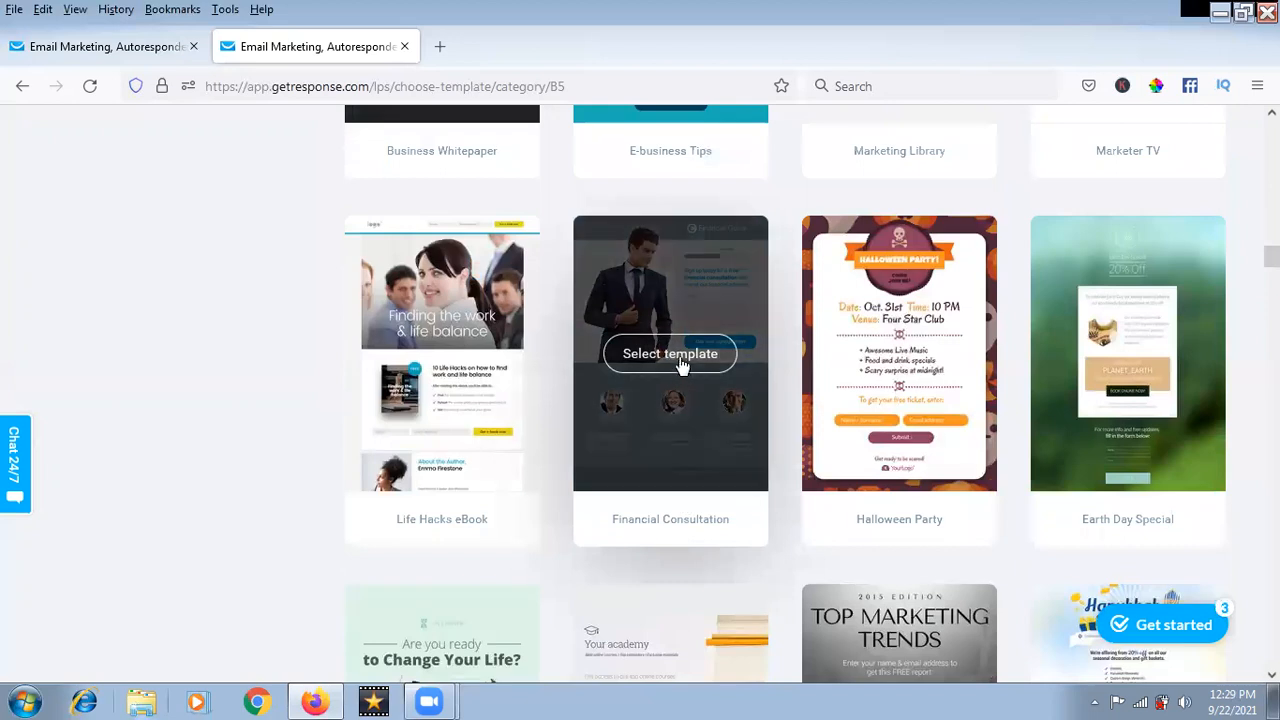
pyautogui.click(701, 452)
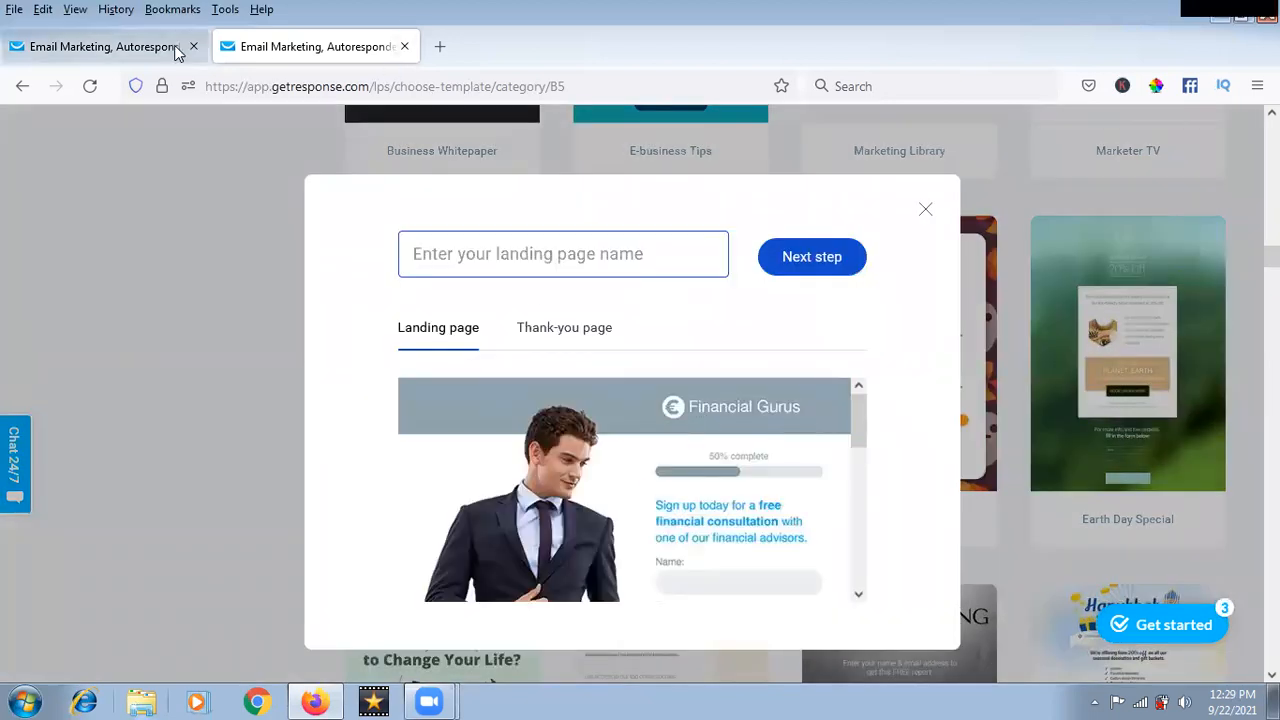
pyautogui.click(118, 54)
pyautogui.scroll(15, 804, 381)
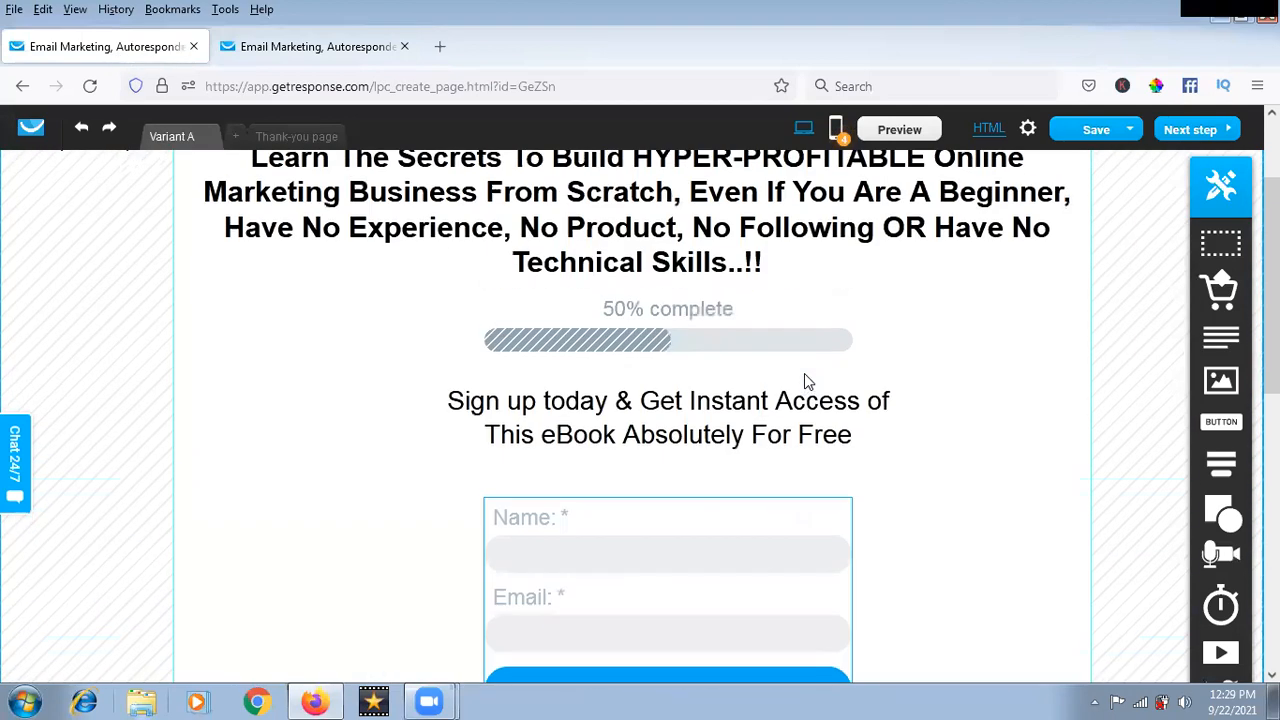
pyautogui.click(360, 50)
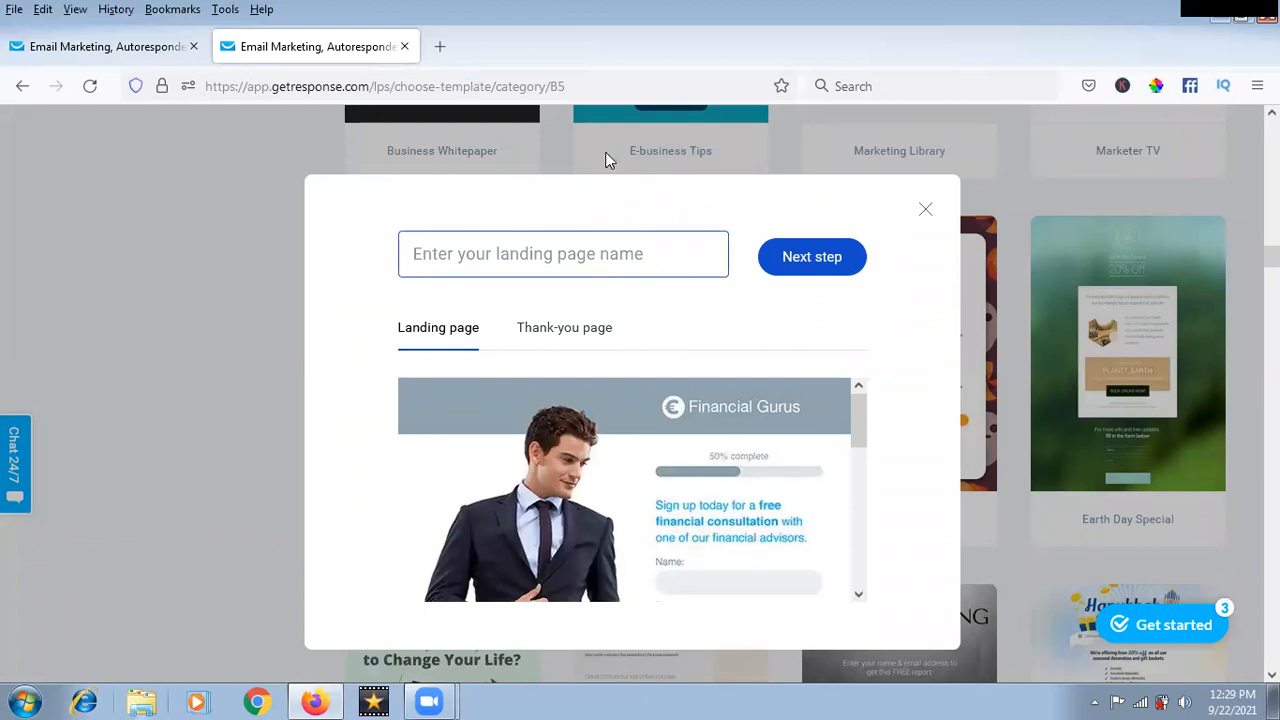
pyautogui.click(172, 46)
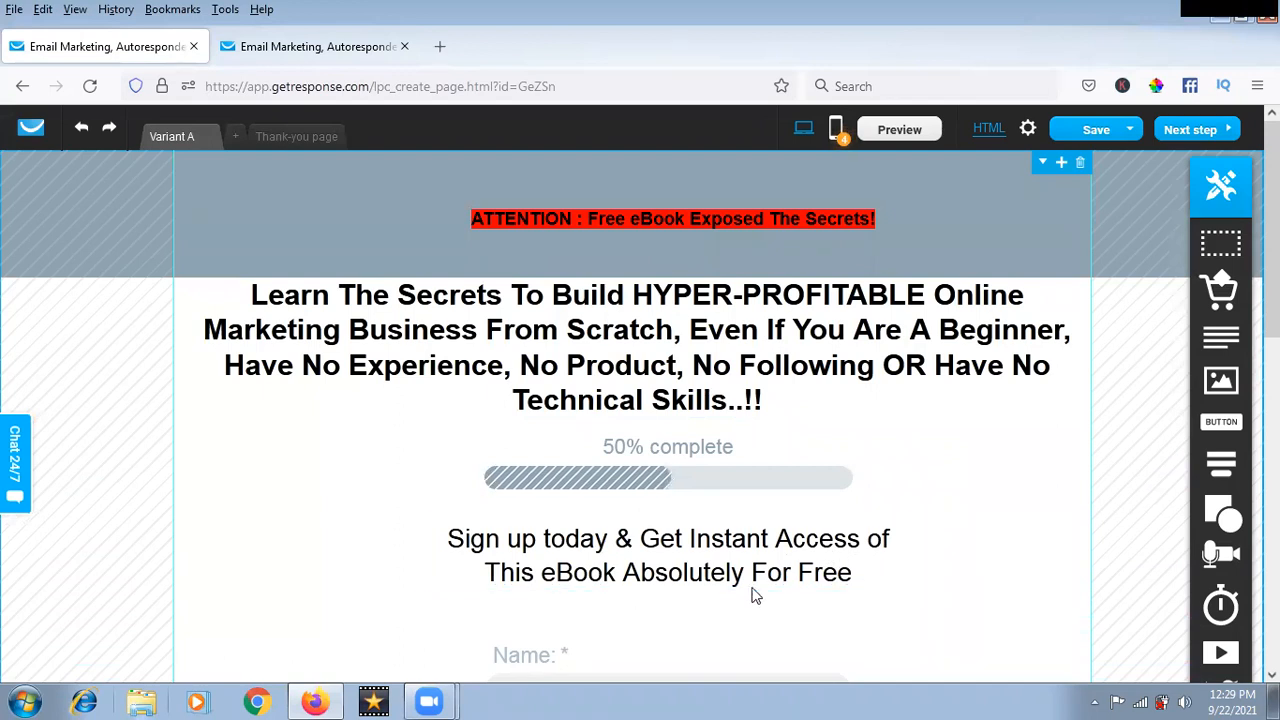
pyautogui.click(351, 48)
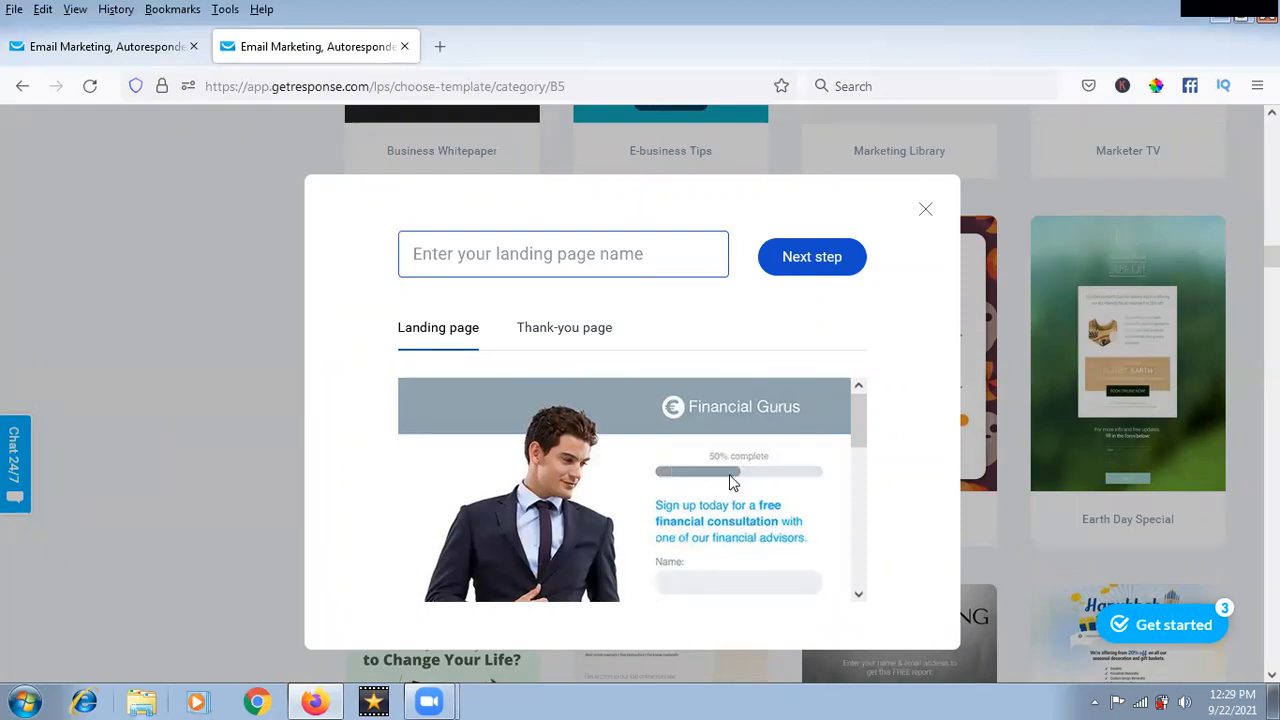
pyautogui.click(154, 58)
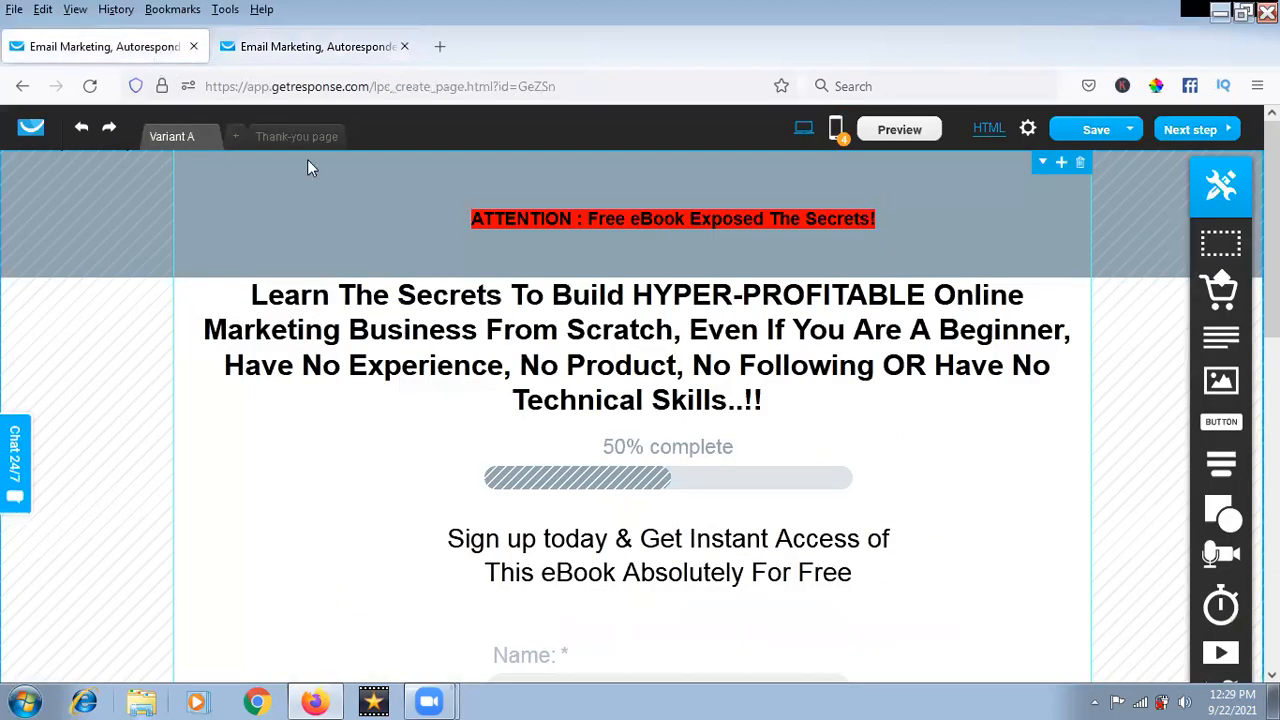
pyautogui.scroll(-4, 657, 530)
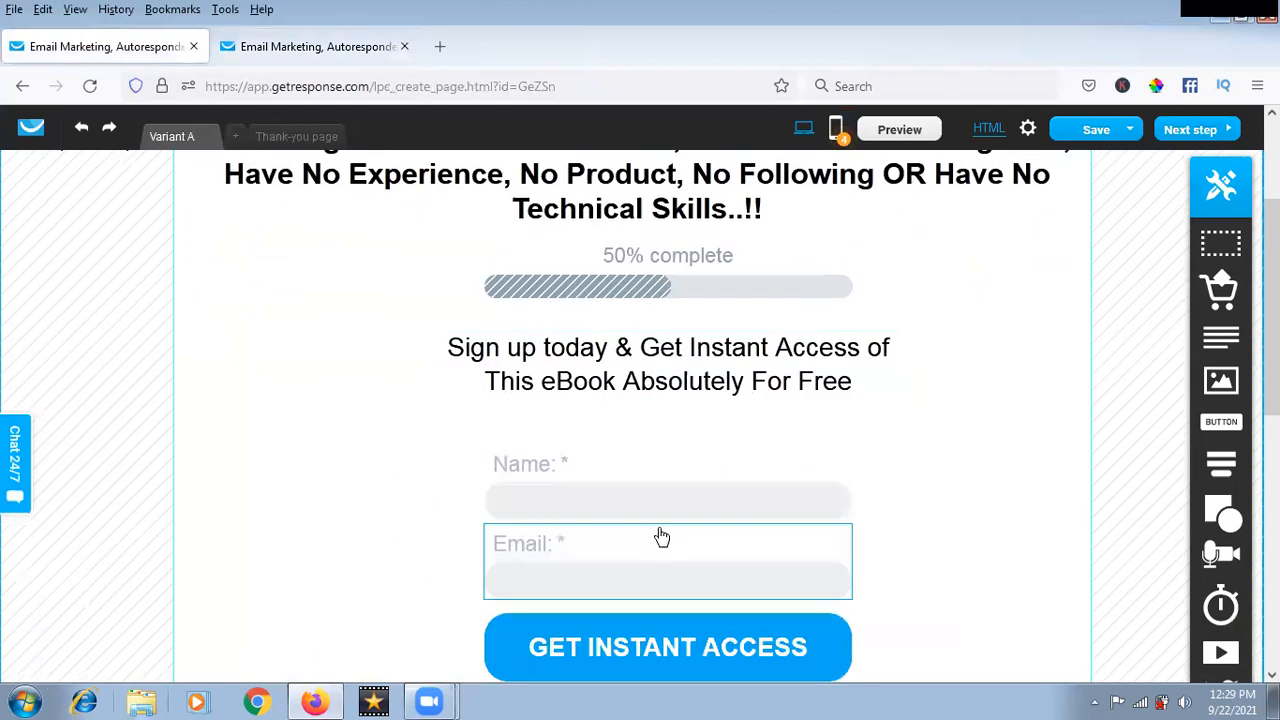
# Scroll the template preview and the editor to compare their testimonials sections.
pyautogui.click(283, 48)
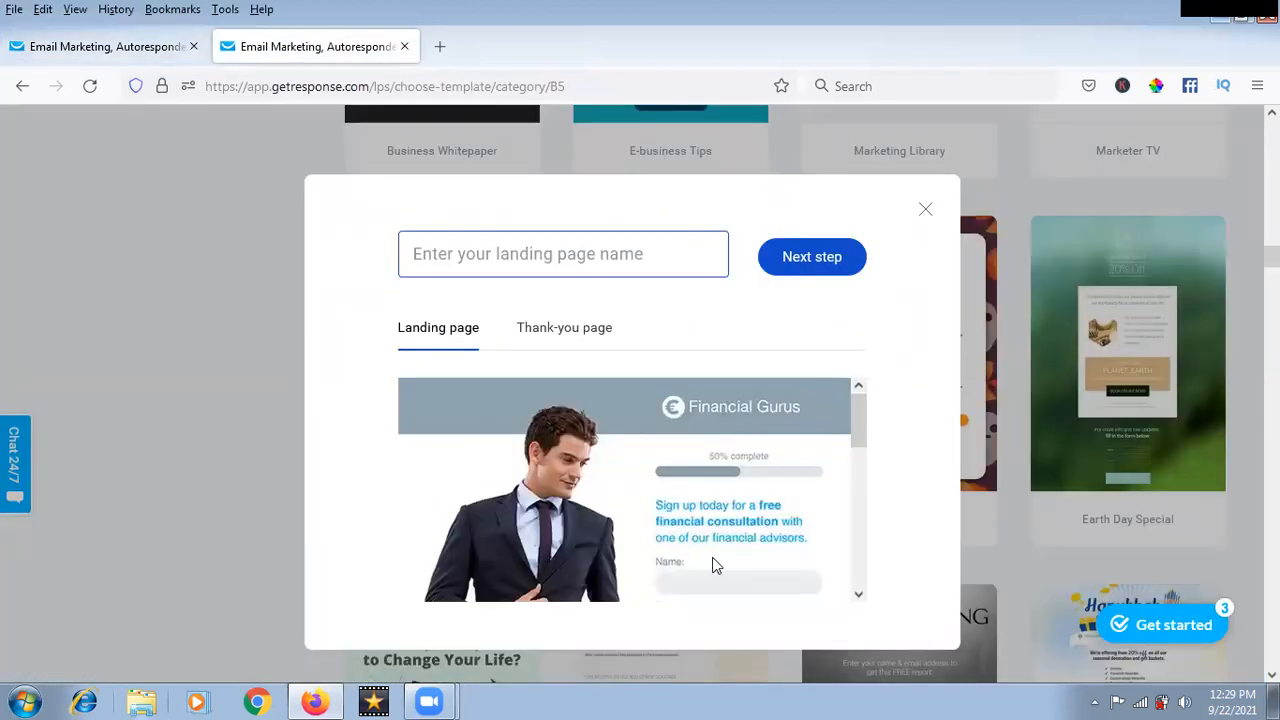
pyautogui.scroll(-3, 691, 514)
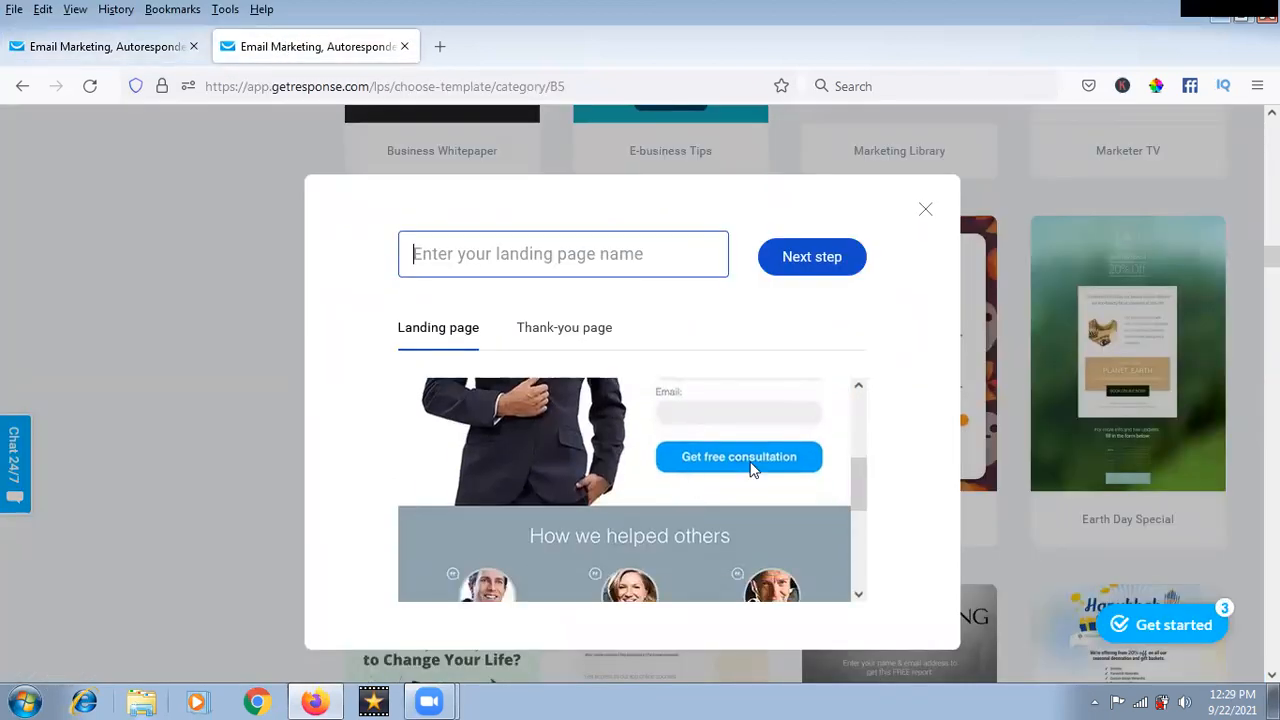
pyautogui.scroll(-3, 751, 466)
pyautogui.scroll(1, 560, 520)
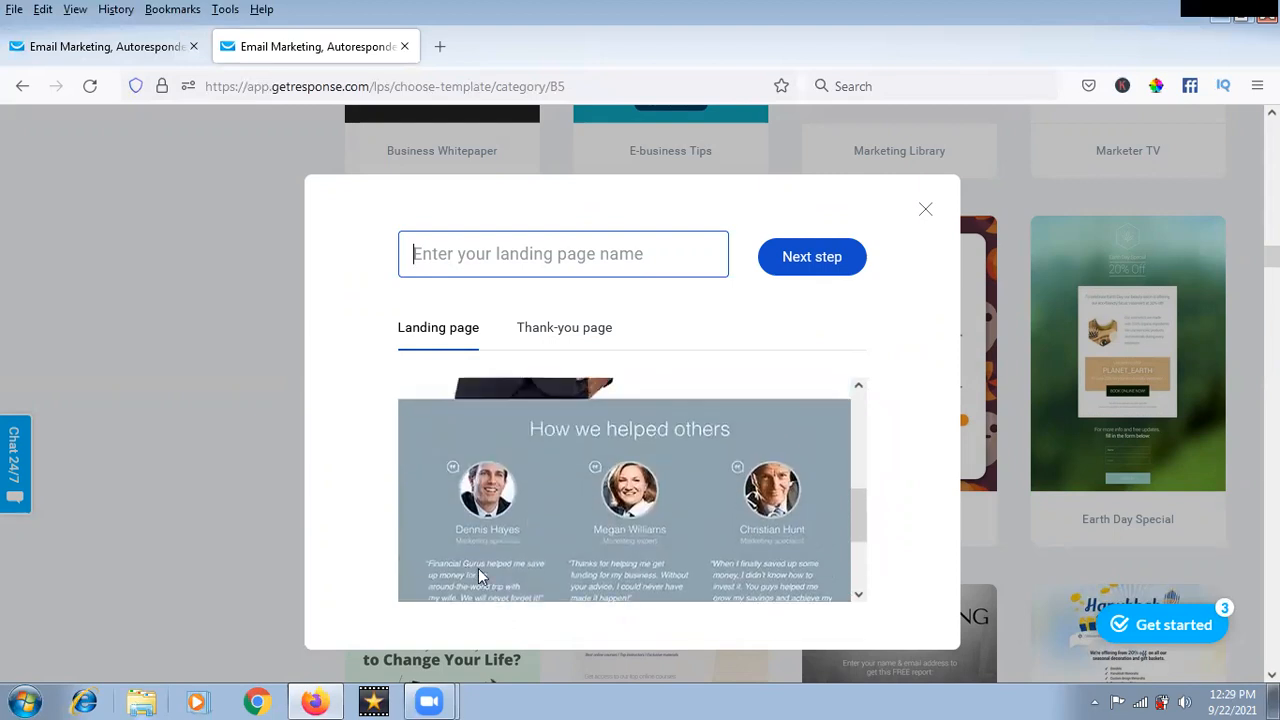
pyautogui.click(150, 52)
pyautogui.scroll(-3, 294, 535)
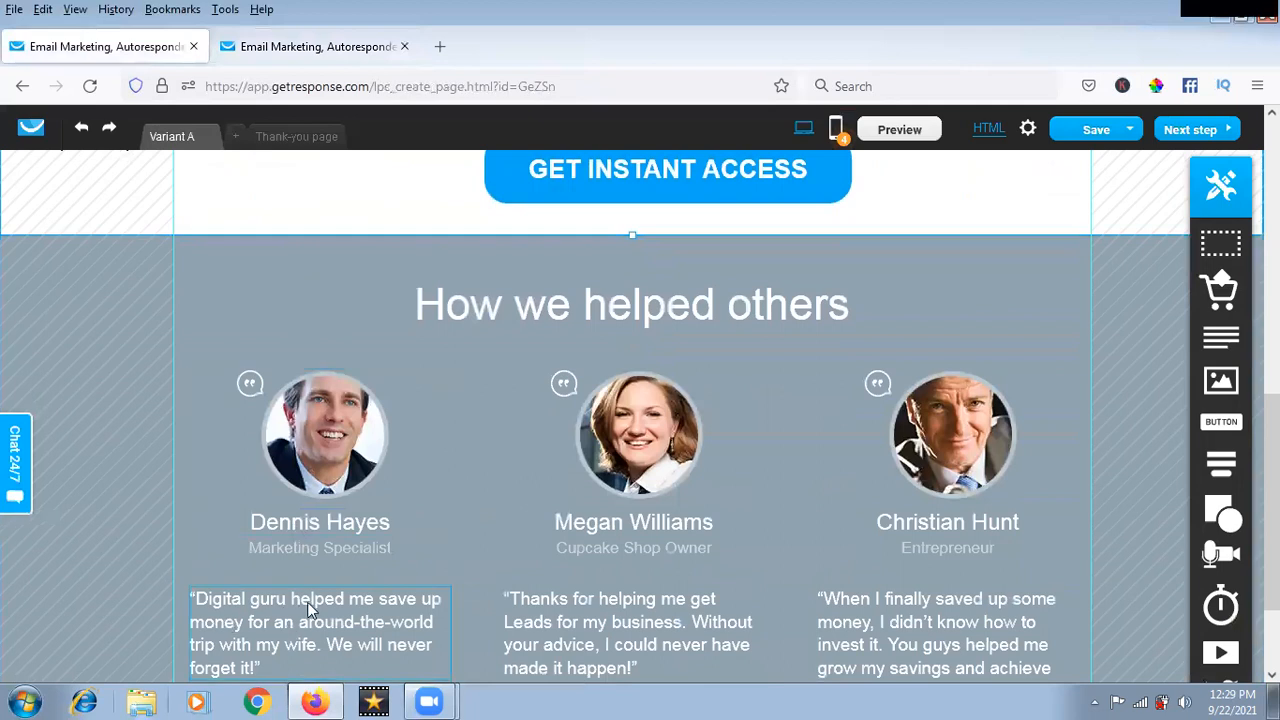
pyautogui.click(309, 47)
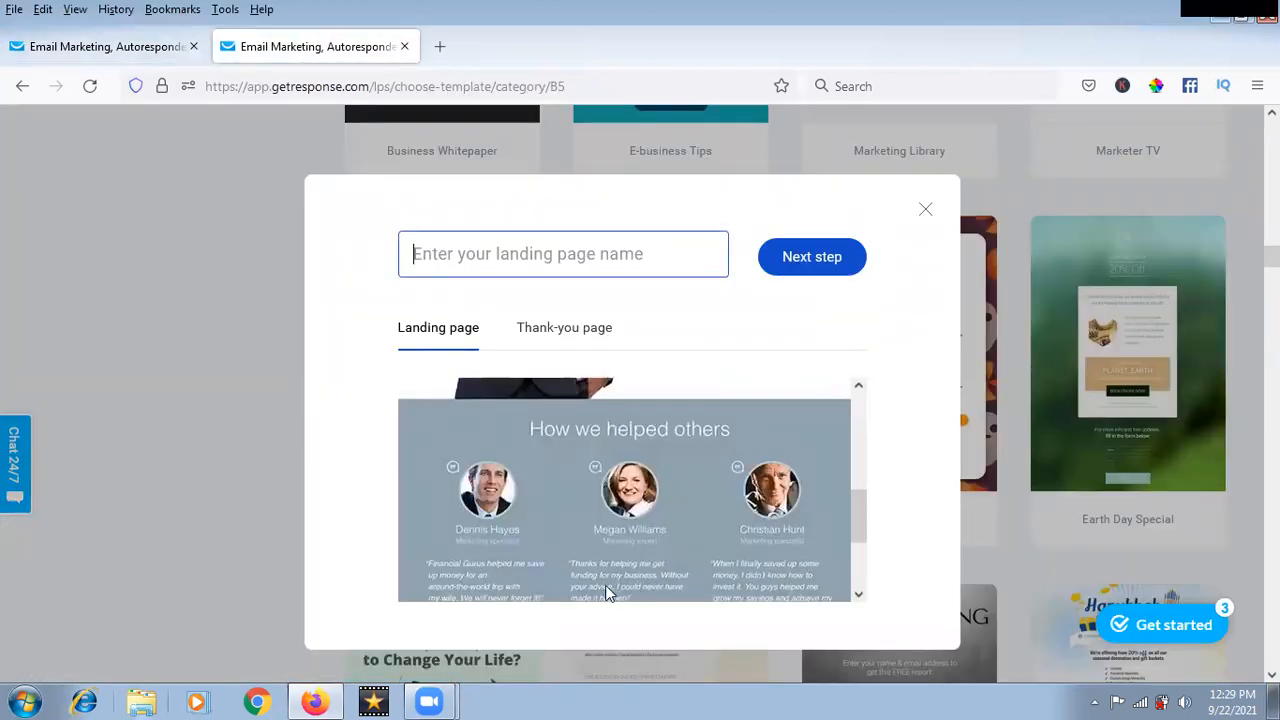
pyautogui.click(171, 51)
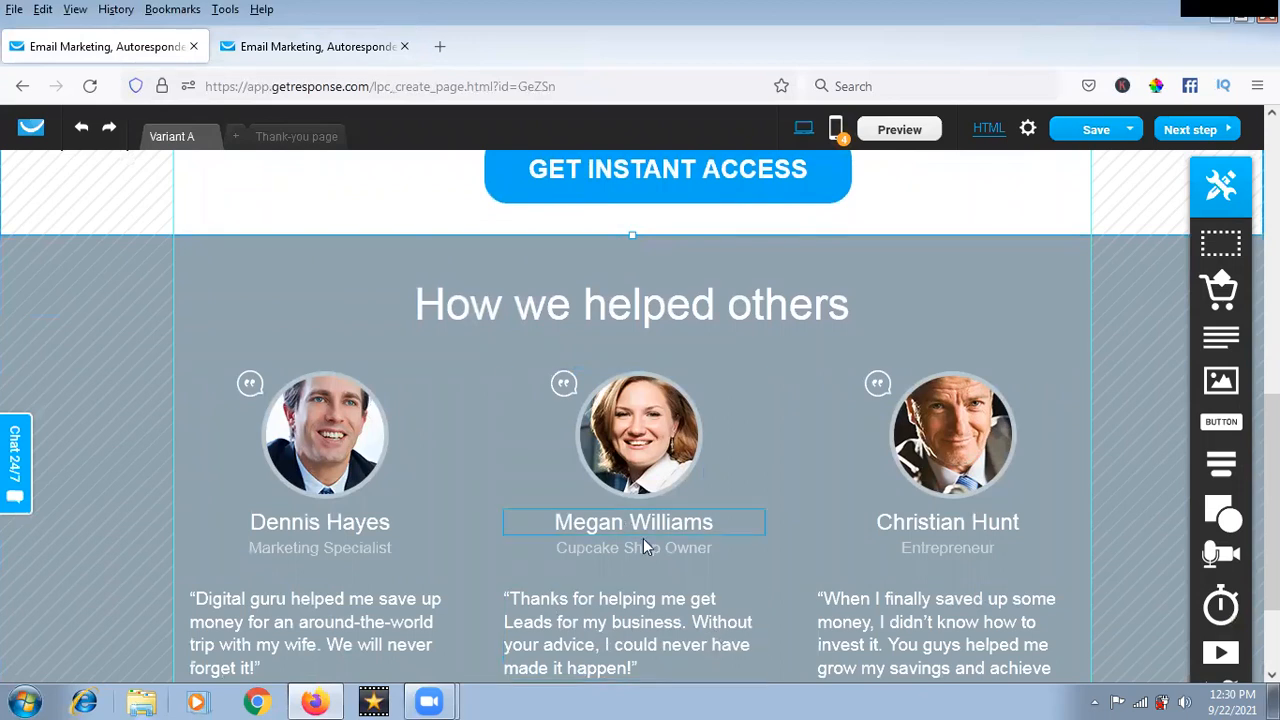
# Compare the footers once more, then close the naming dialog and the template tab.
pyautogui.scroll(-2, 765, 588)
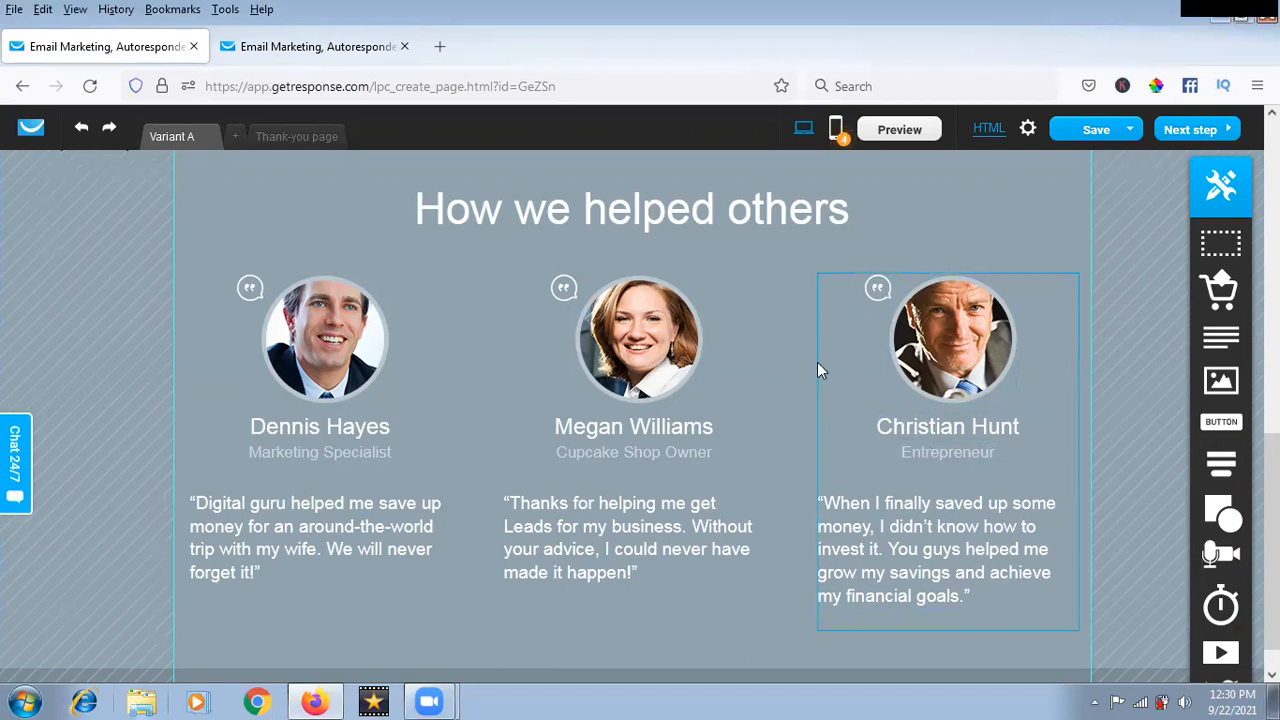
pyautogui.scroll(-1, 783, 408)
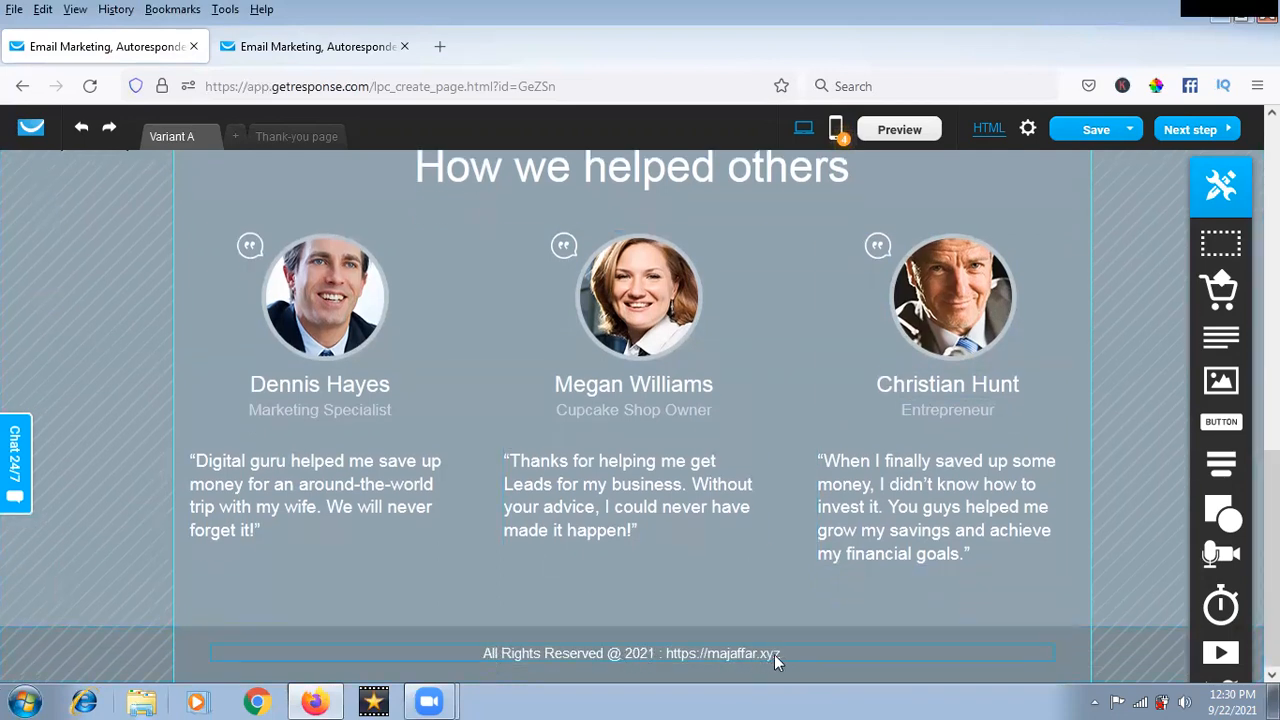
pyautogui.click(341, 56)
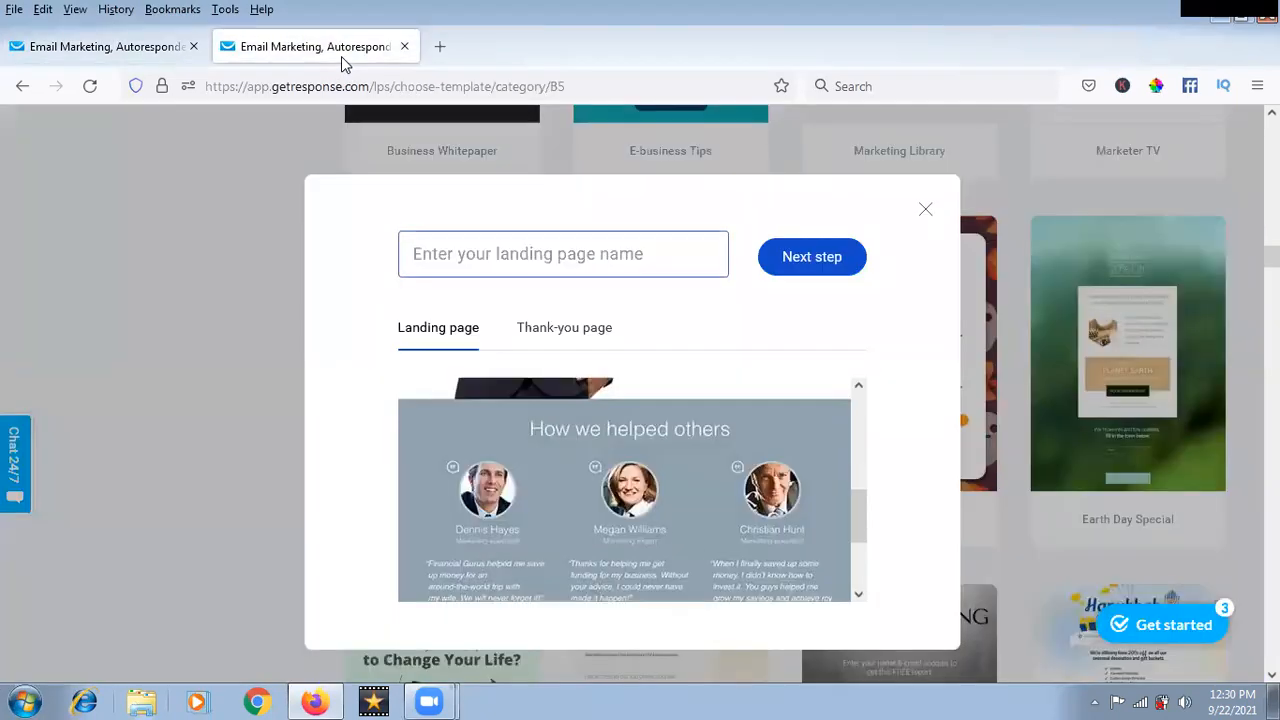
pyautogui.scroll(-2, 680, 462)
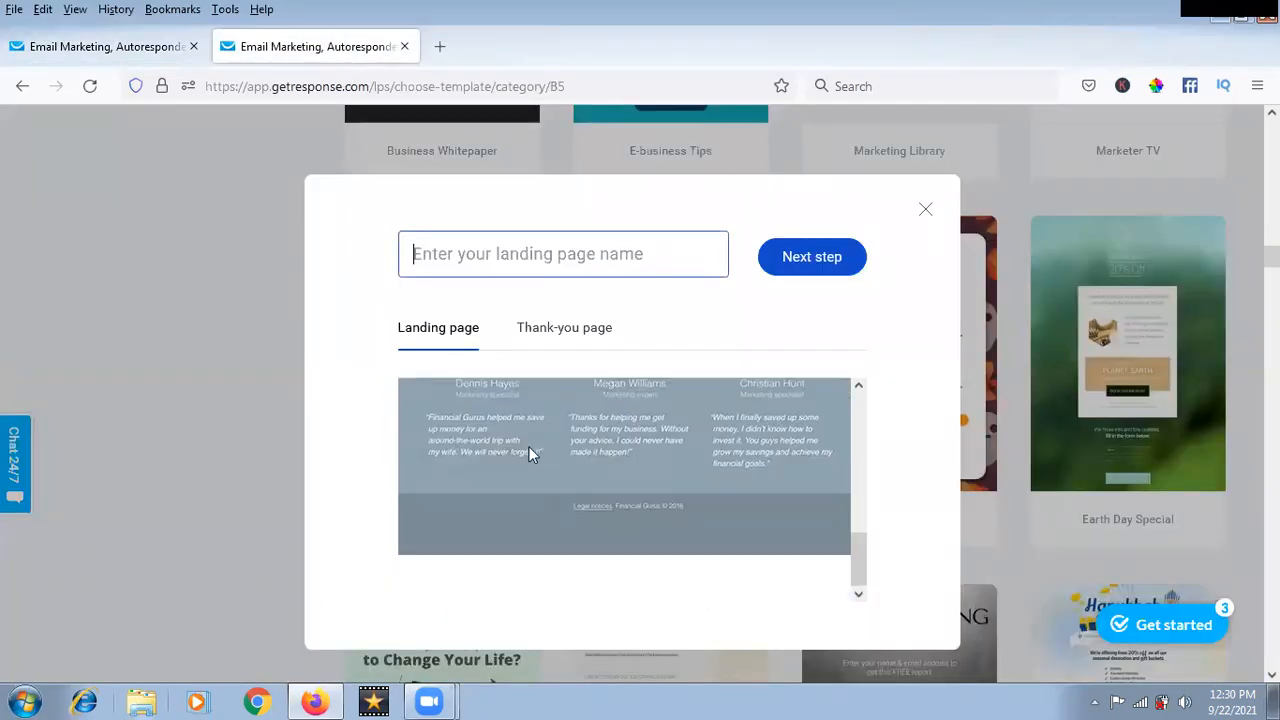
pyautogui.scroll(5, 680, 491)
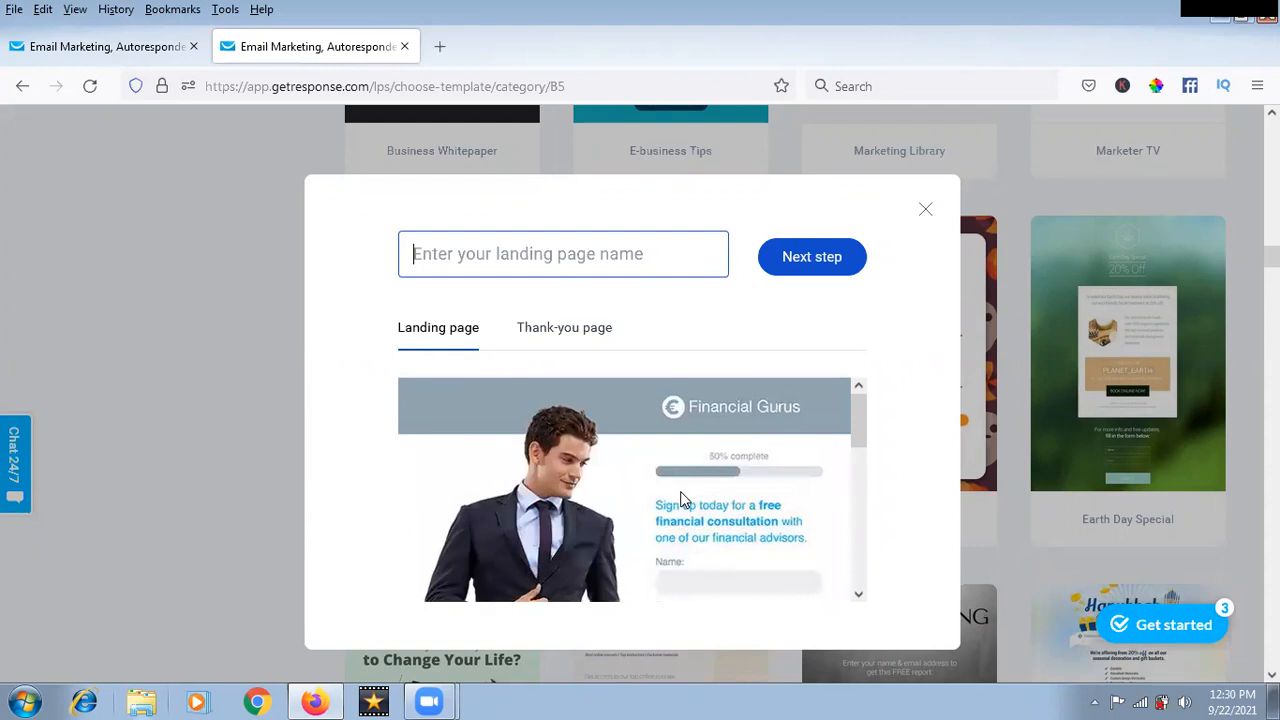
pyautogui.click(926, 210)
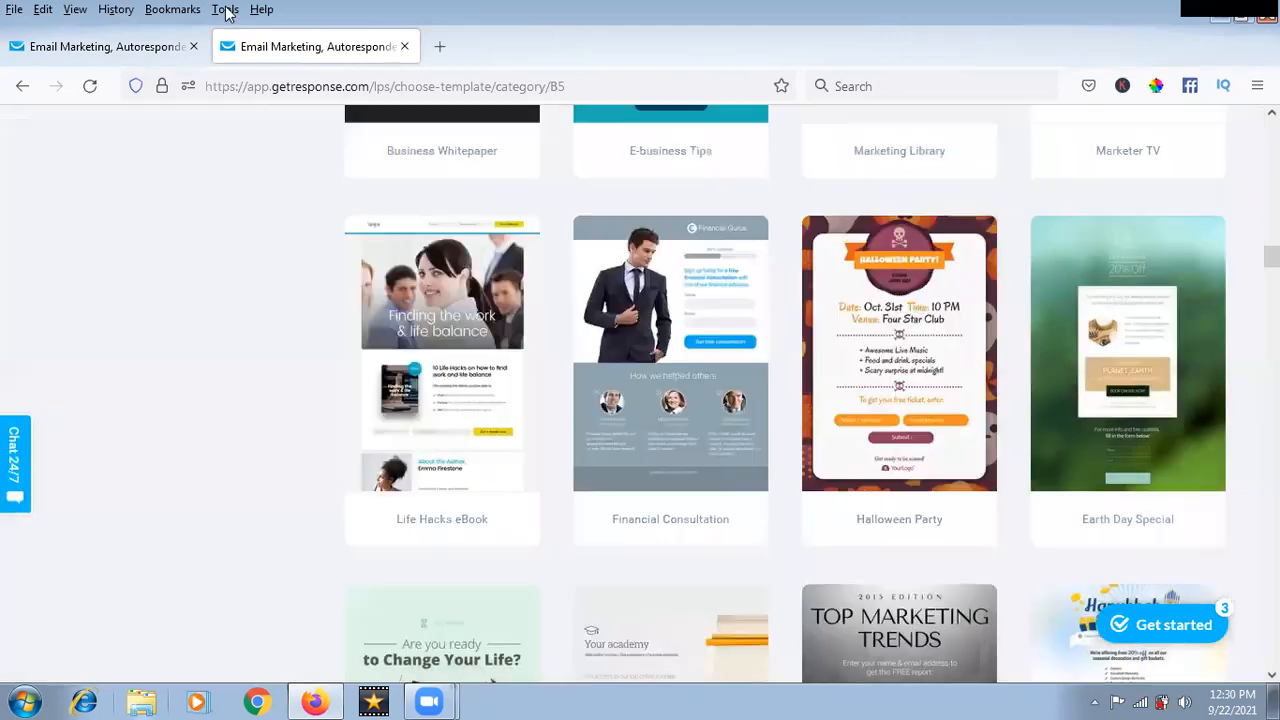
pyautogui.click(405, 47)
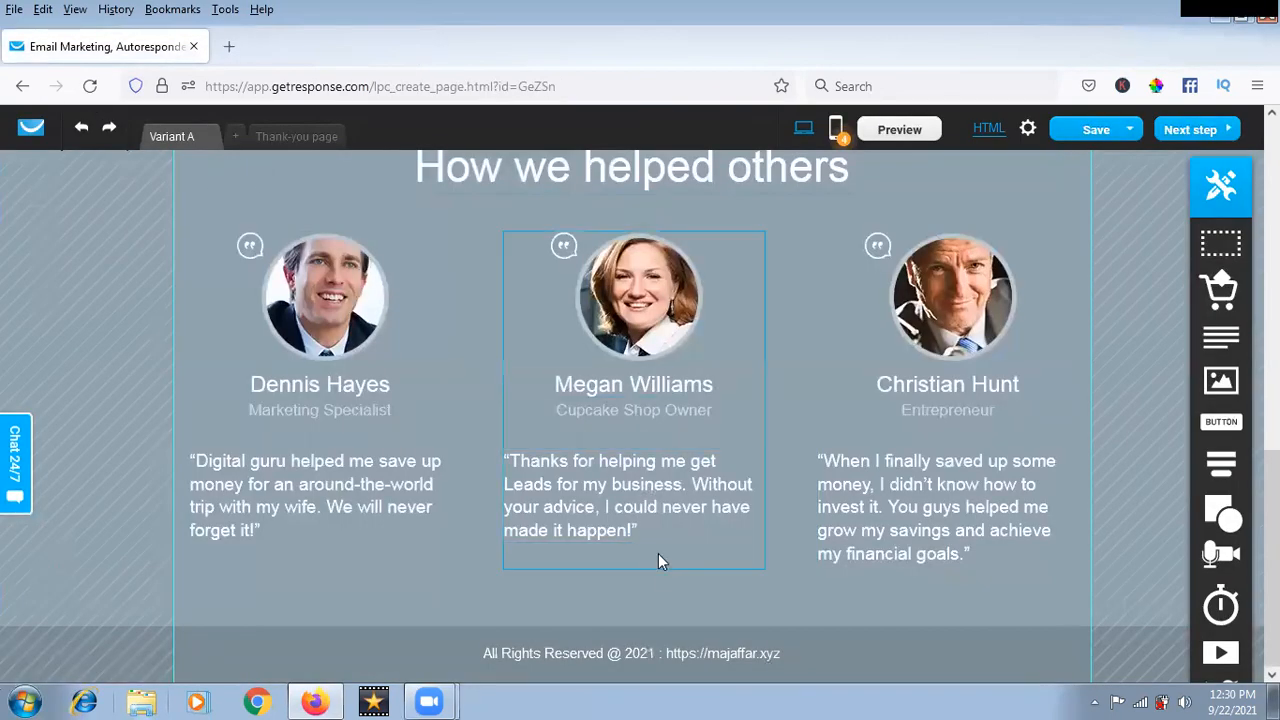
pyautogui.scroll(10, 658, 553)
pyautogui.scroll(3, 658, 563)
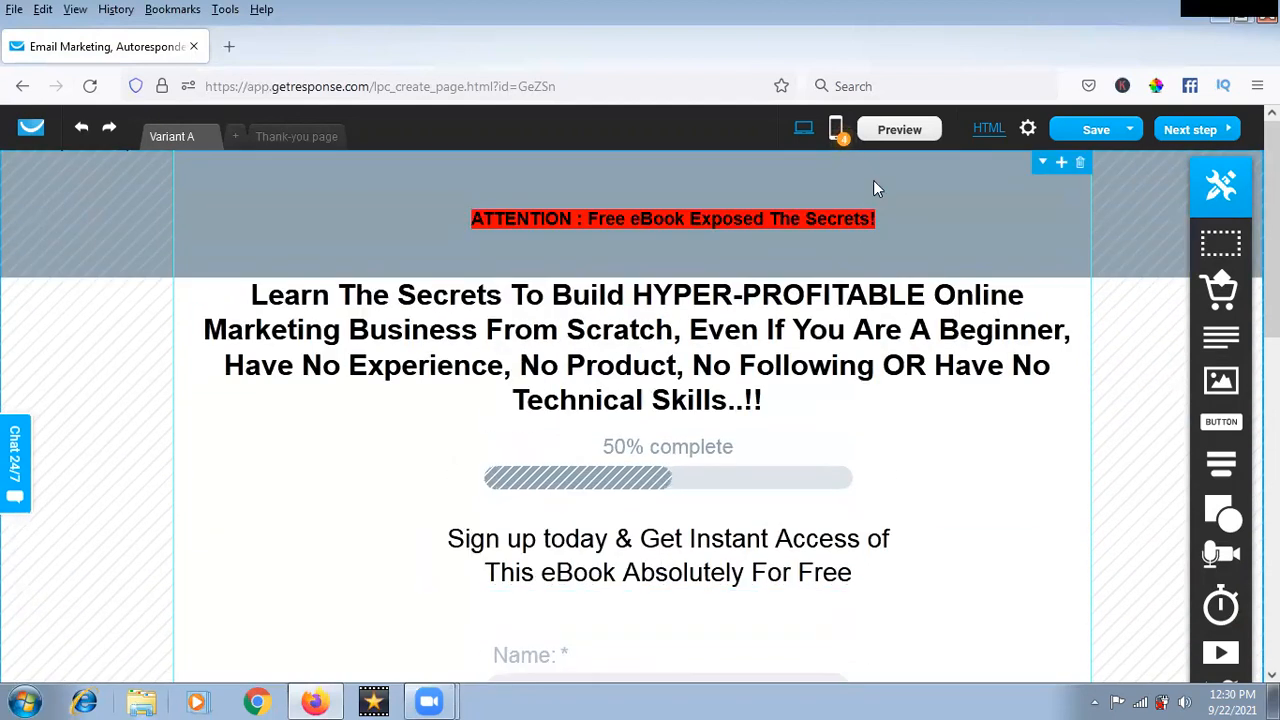
pyautogui.click(838, 131)
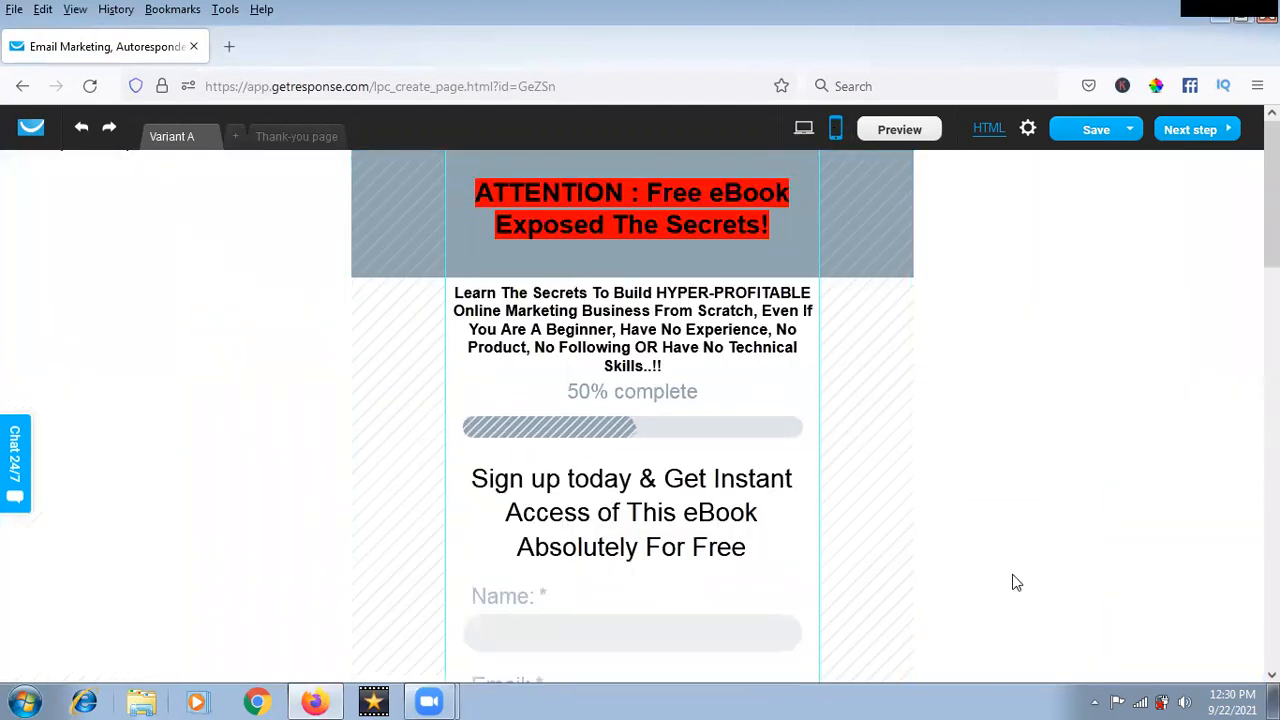
pyautogui.click(806, 131)
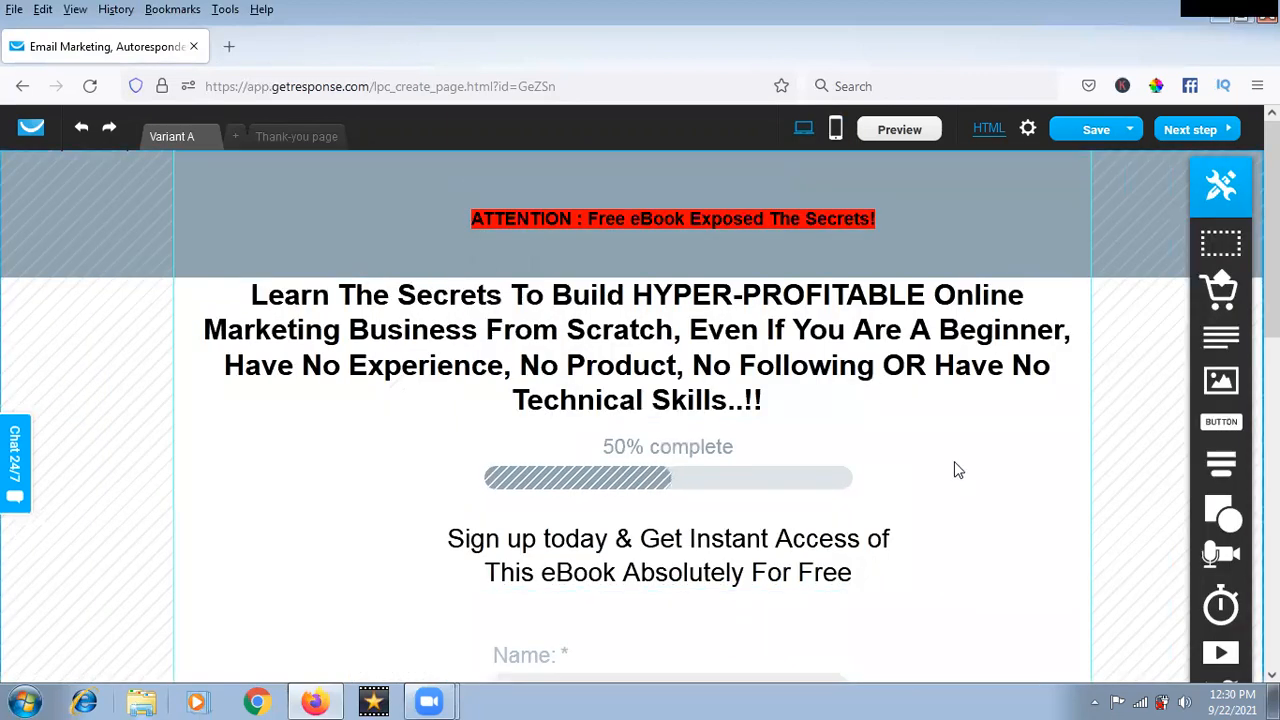
pyautogui.click(835, 131)
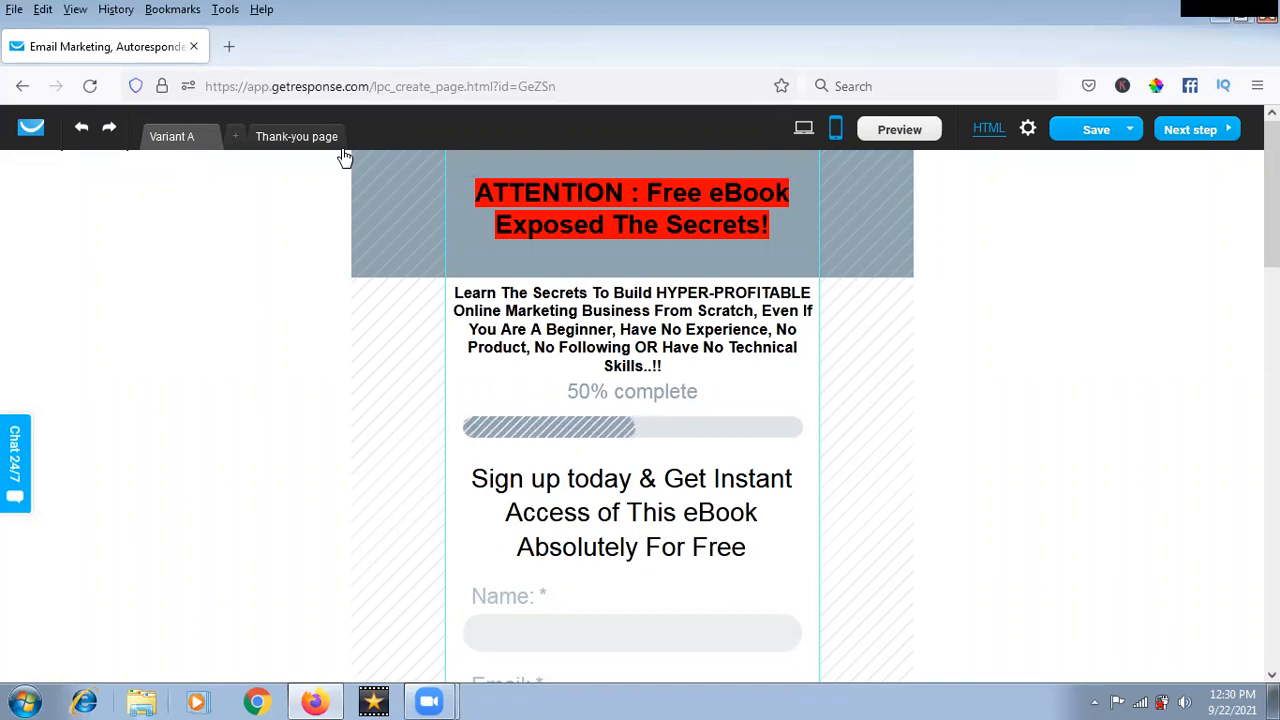
pyautogui.click(804, 131)
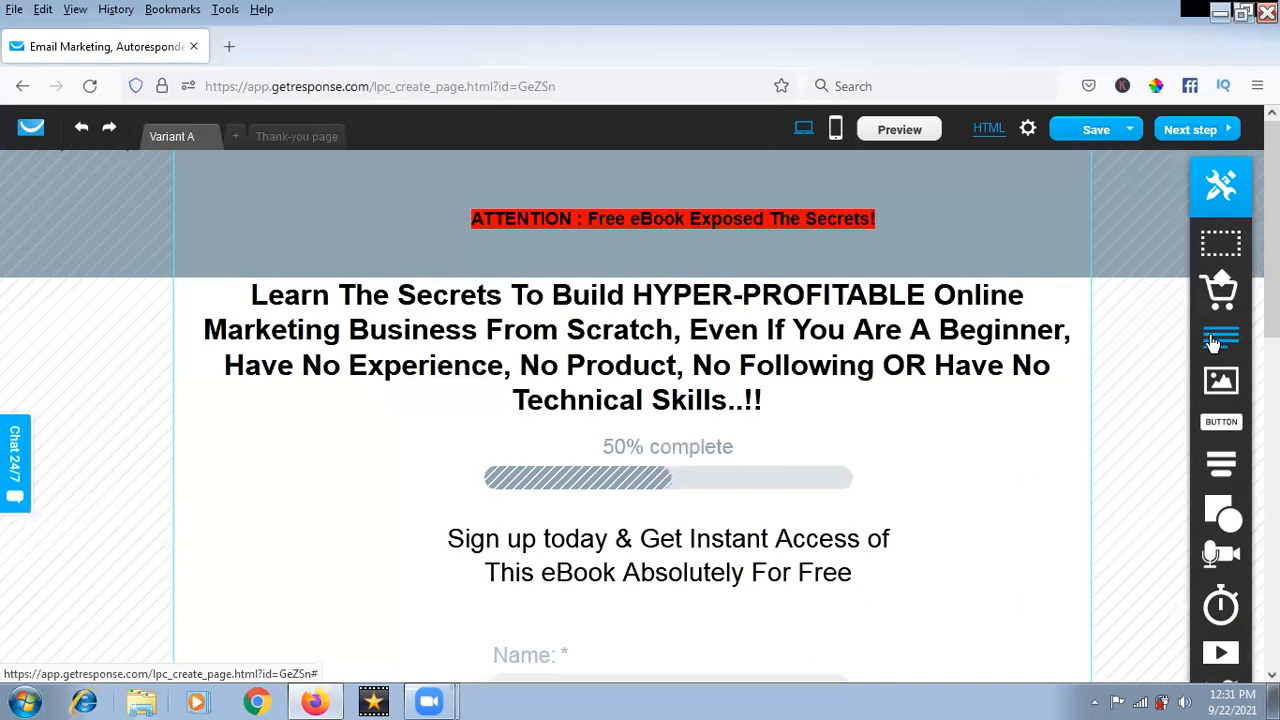
# Drop a Button into the ATTENTION banner and centre it, then add a Text block above.
pyautogui.moveTo(1068, 395)
pyautogui.mouseDown()
pyautogui.moveTo(926, 268)
pyautogui.moveTo(917, 400)
pyautogui.moveTo(849, 457)
pyautogui.moveTo(884, 491)
pyautogui.moveTo(778, 268)
pyautogui.mouseUp()
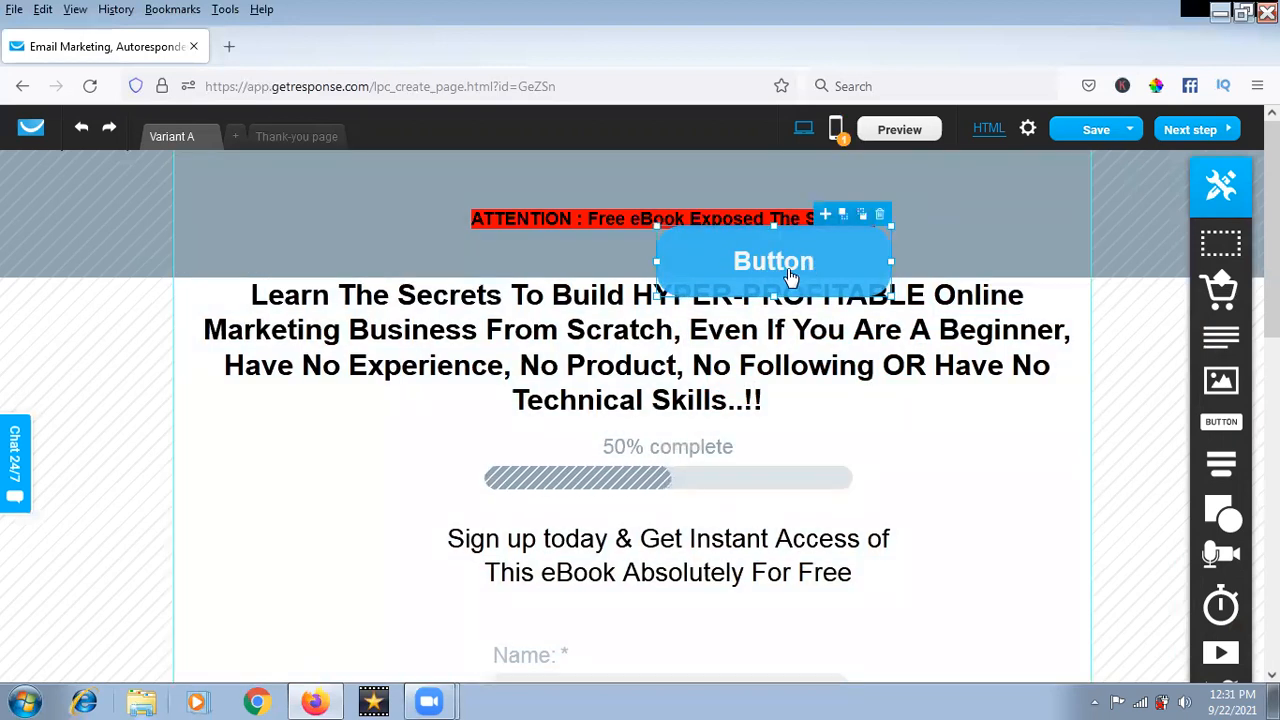
pyautogui.moveTo(790, 268); pyautogui.dragTo(619, 260)
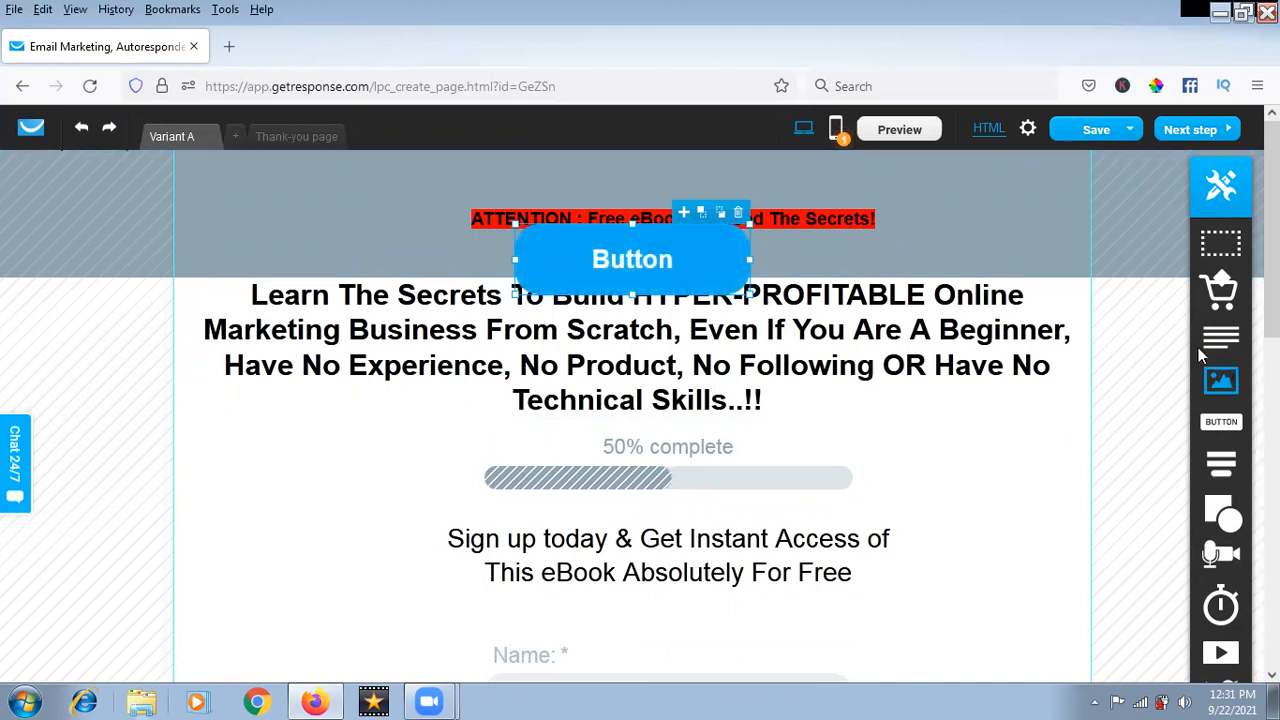
pyautogui.moveTo(1224, 352); pyautogui.dragTo(632, 178)
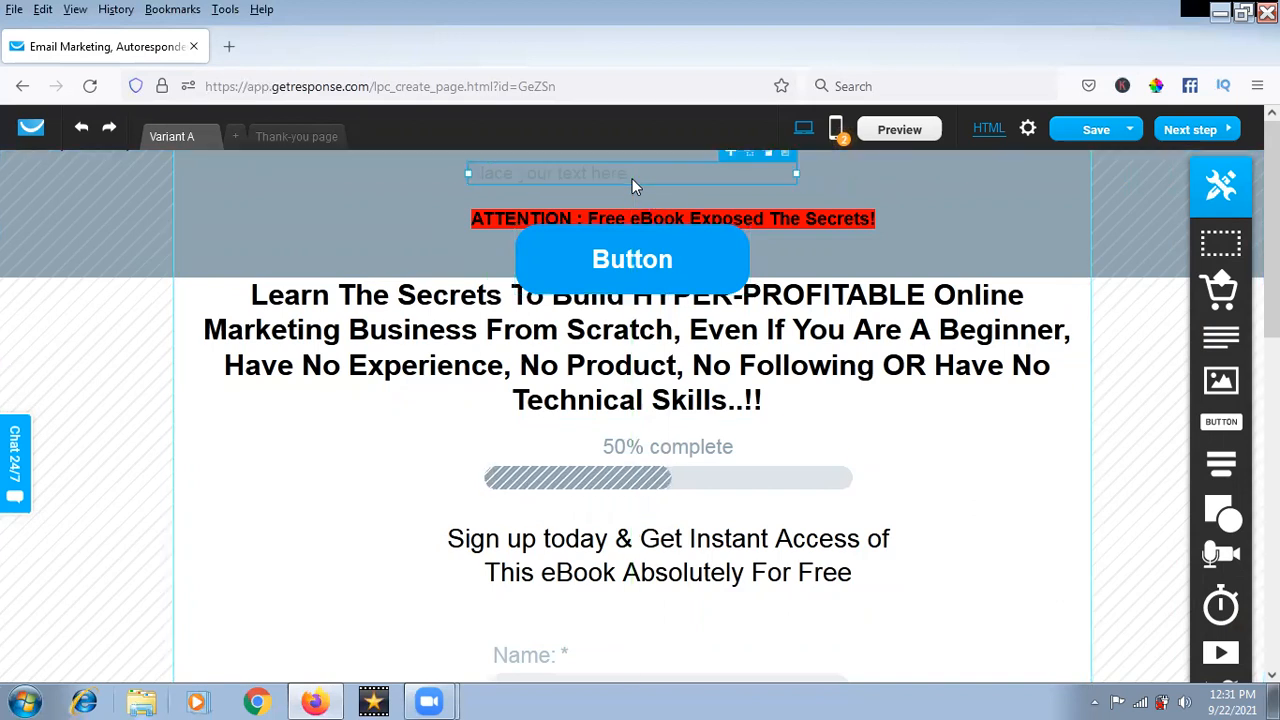
# In mobile view, move the Button to the centre of the ATTENTION banner, then return to desktop.
pyautogui.click(836, 129)
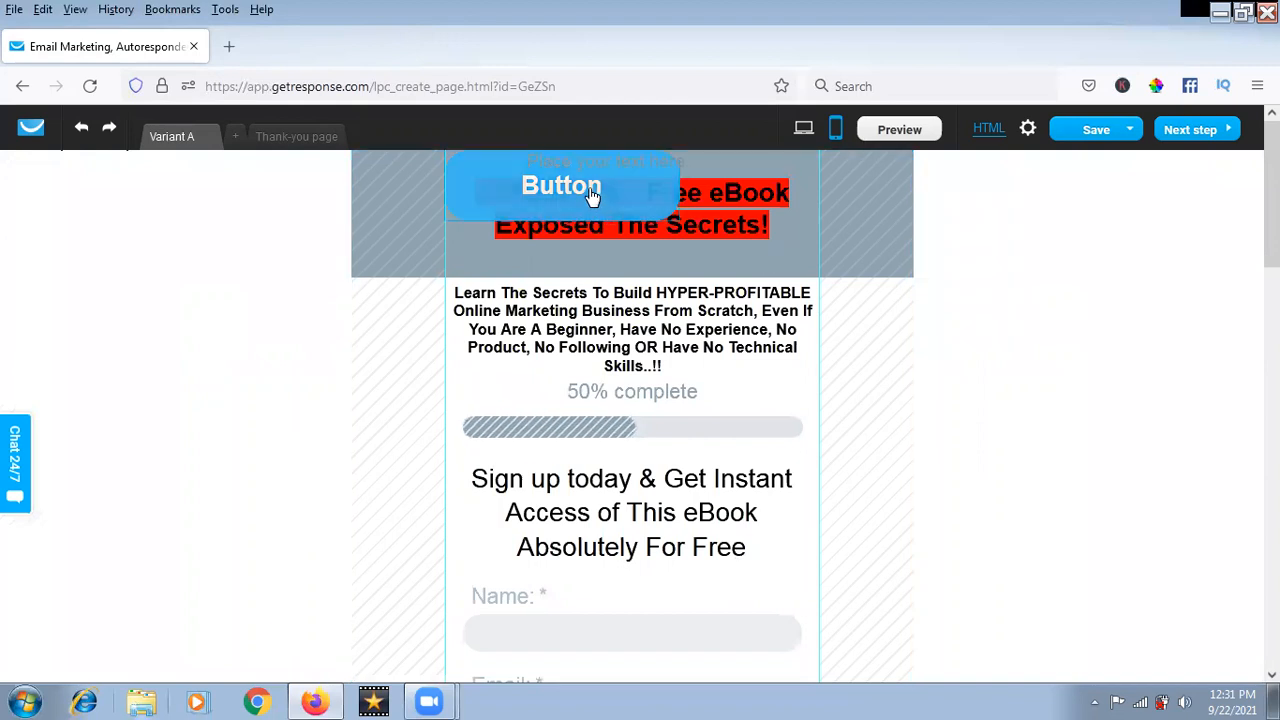
pyautogui.moveTo(486, 177)
pyautogui.mouseDown()
pyautogui.moveTo(516, 180)
pyautogui.moveTo(500, 177)
pyautogui.mouseUp()
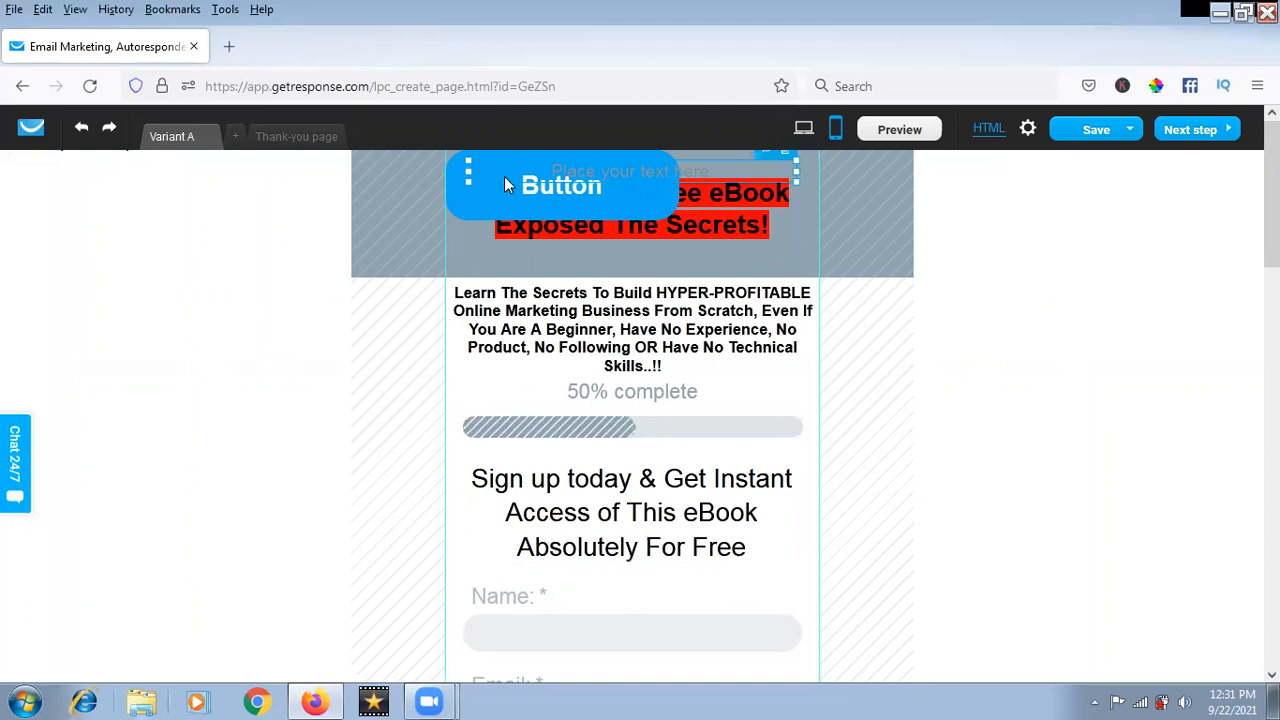
pyautogui.click(804, 131)
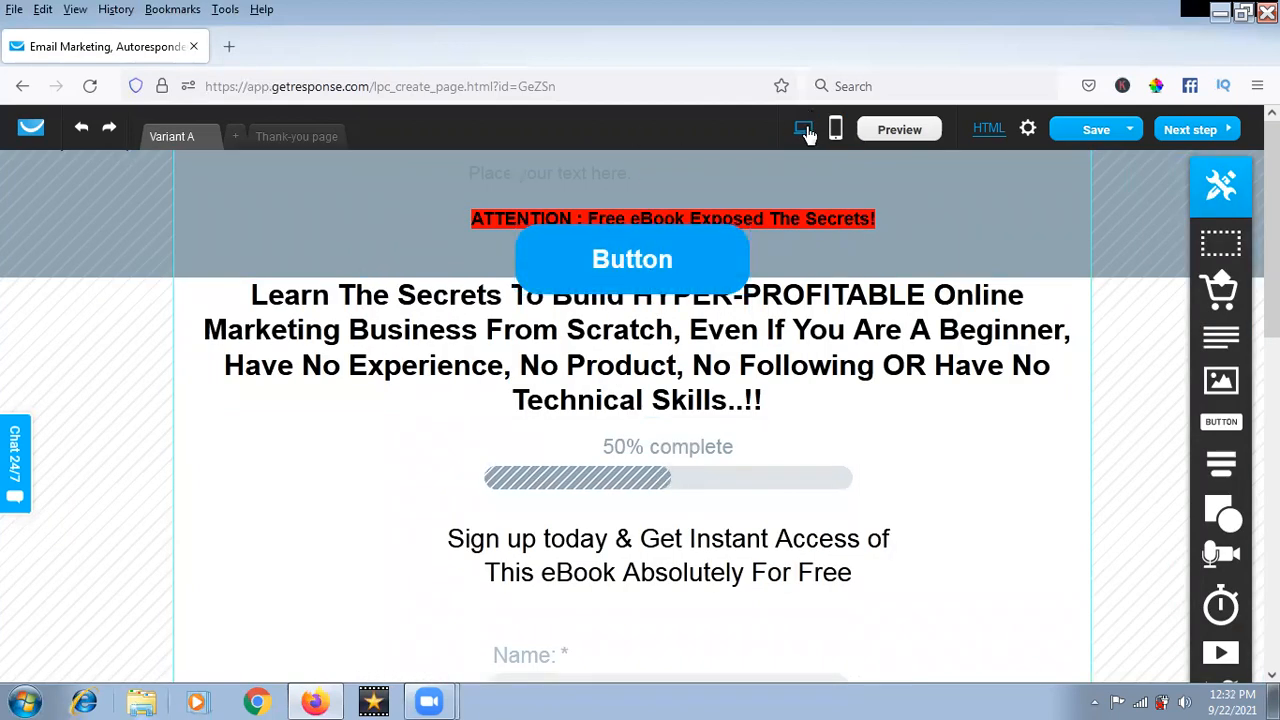
pyautogui.click(835, 129)
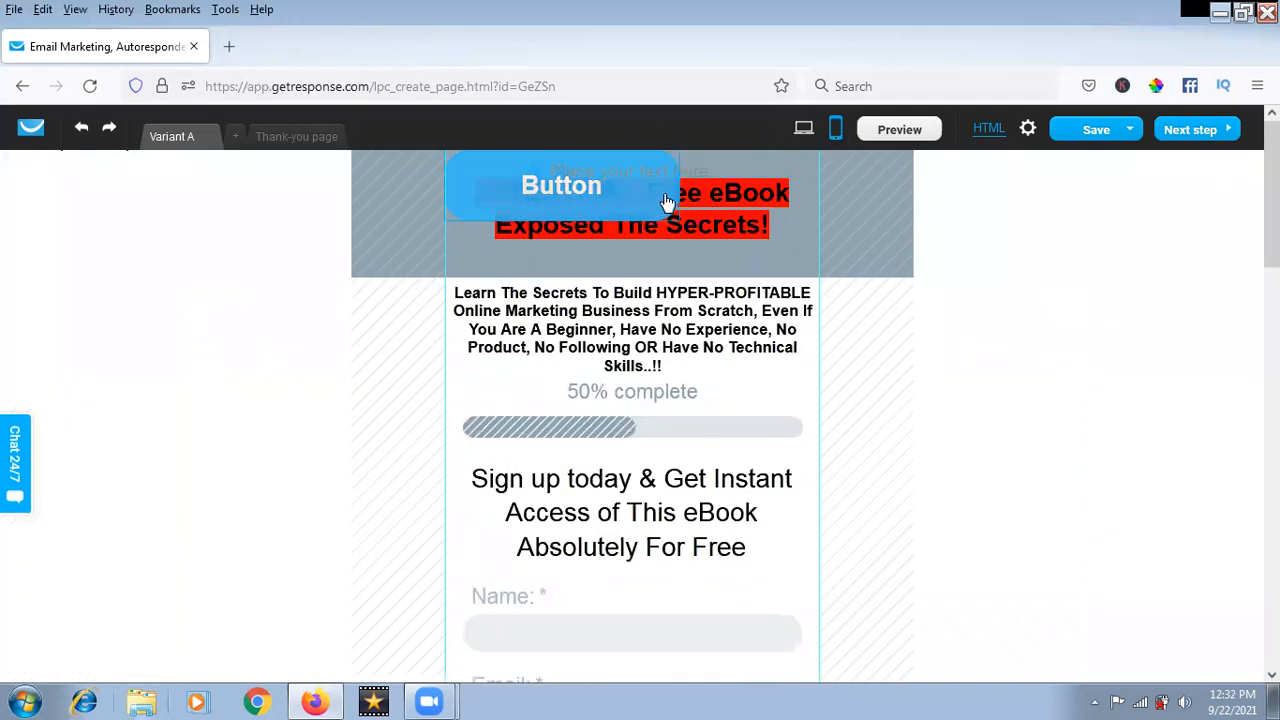
pyautogui.click(463, 201)
pyautogui.moveTo(463, 201); pyautogui.dragTo(536, 248)
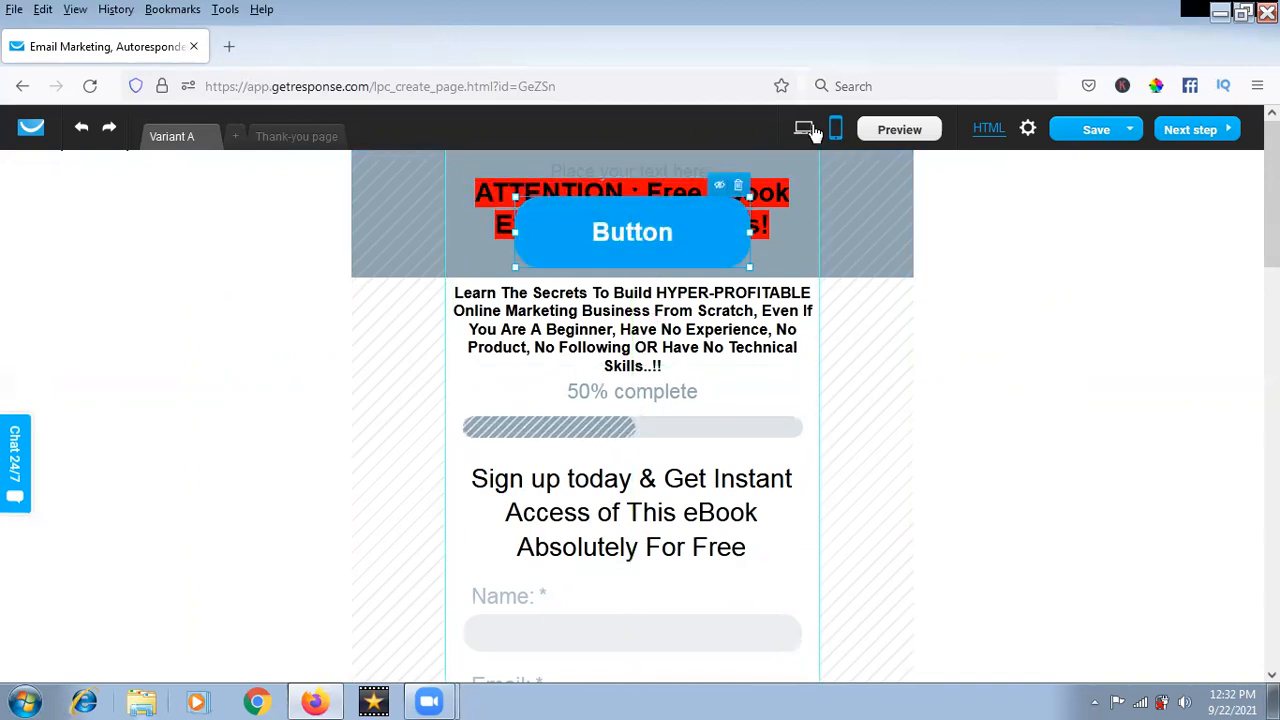
pyautogui.click(806, 128)
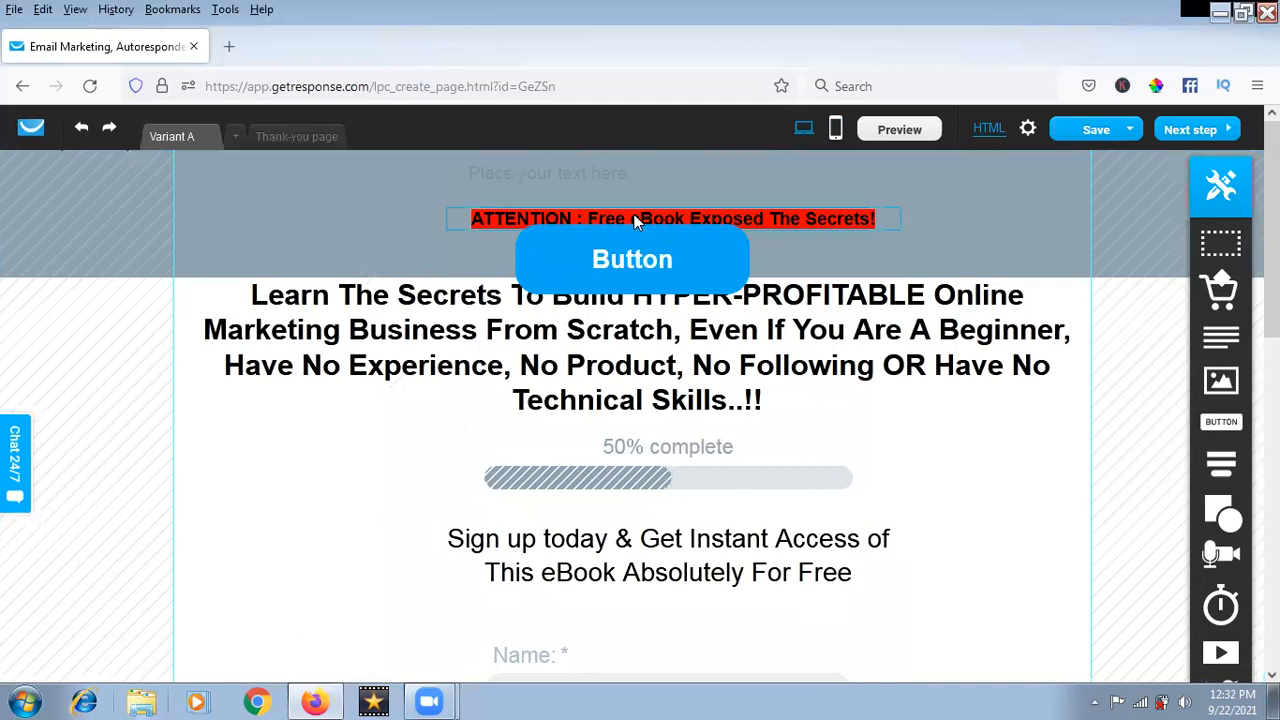
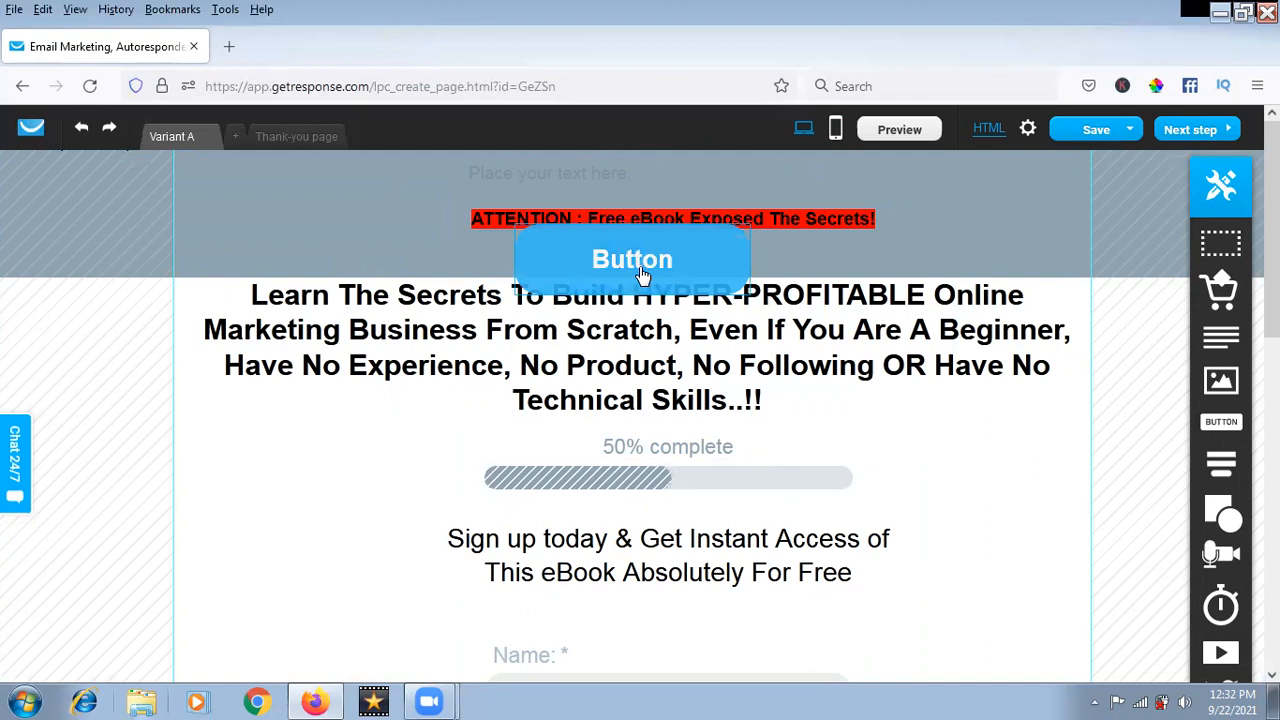
# Drag the placeholder Button beside the ATTENTION banner in desktop view, checking it on mobile.
pyautogui.click(836, 130)
pyautogui.moveTo(653, 261); pyautogui.dragTo(653, 261)
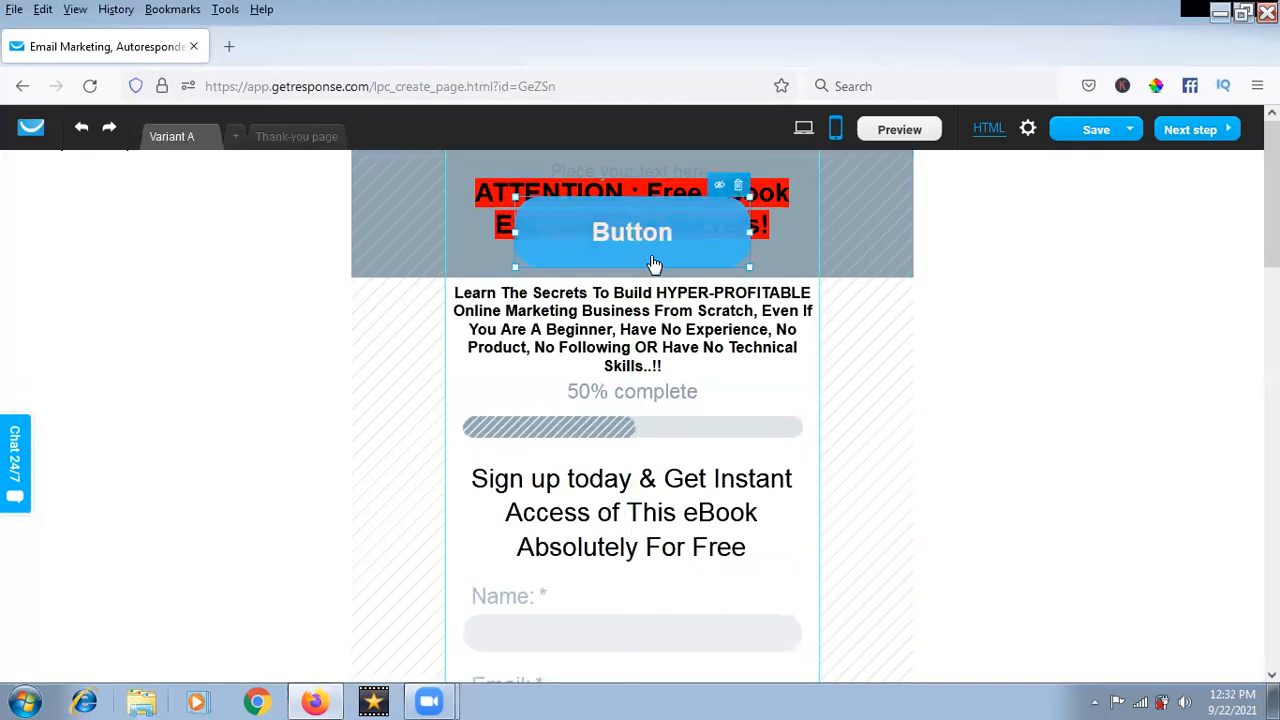
pyautogui.click(806, 130)
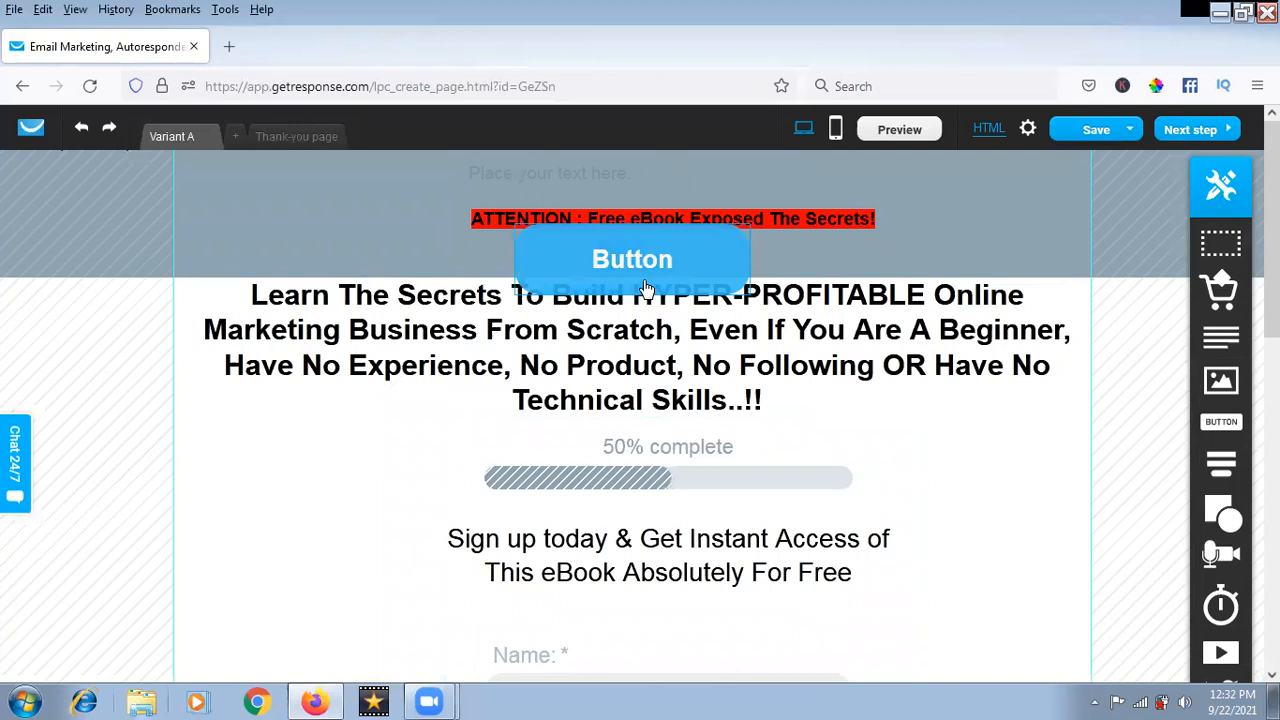
pyautogui.moveTo(646, 263); pyautogui.dragTo(896, 208)
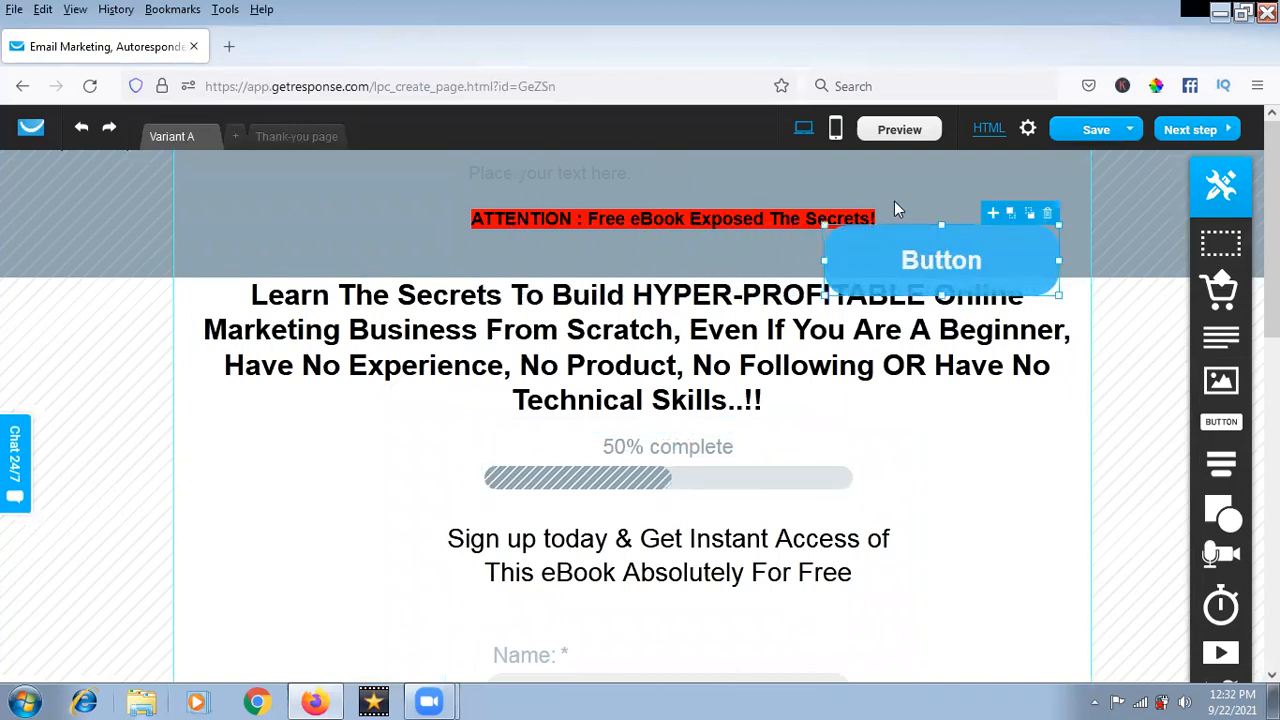
pyautogui.click(835, 130)
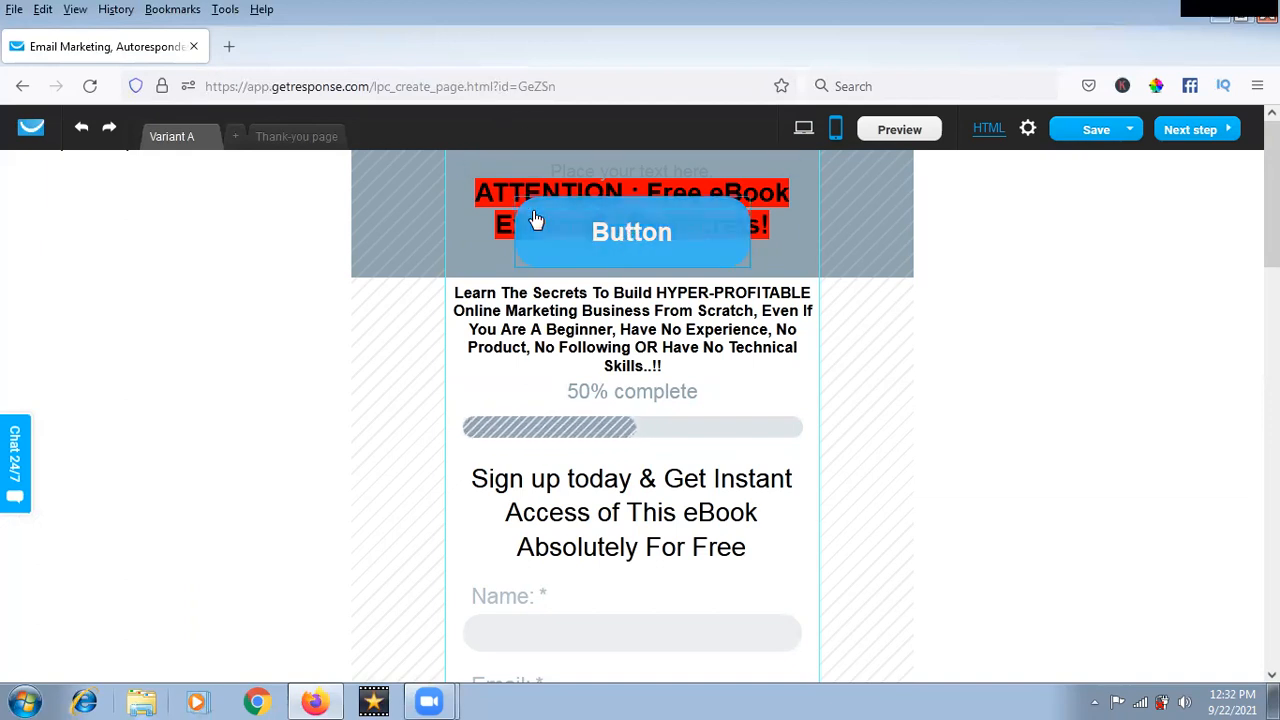
pyautogui.click(805, 131)
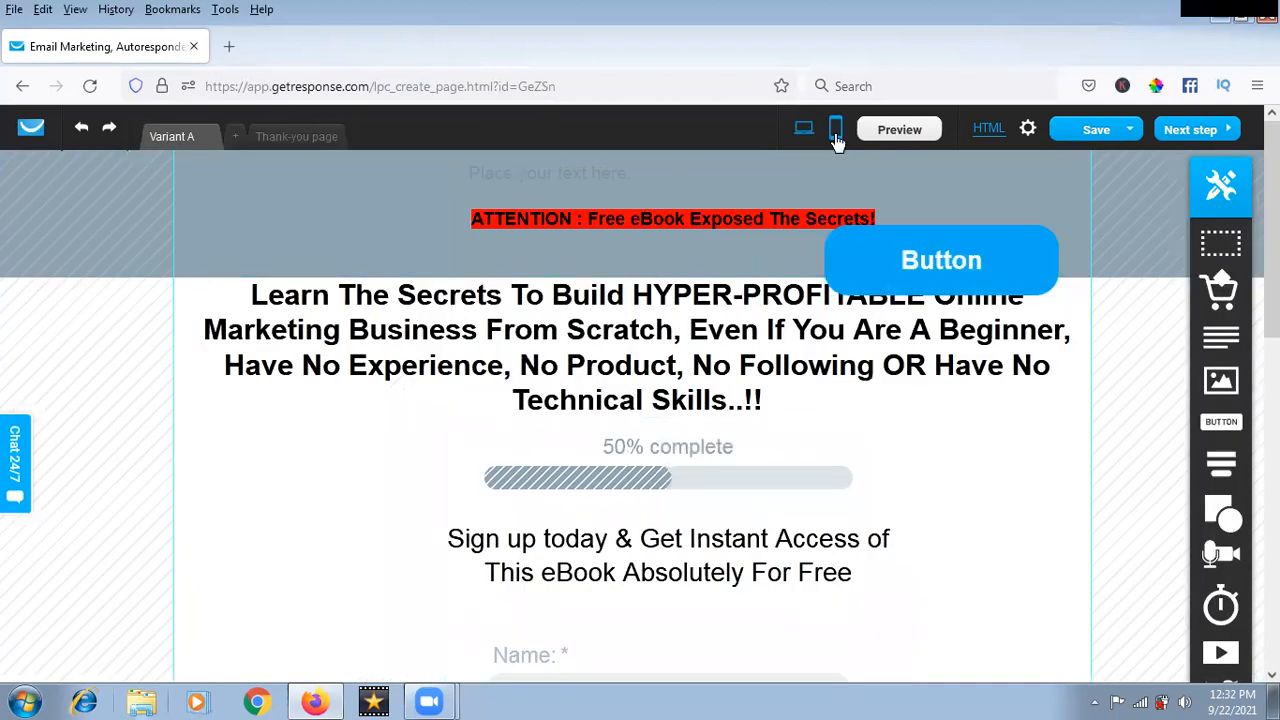
pyautogui.click(884, 277)
# Delete the placeholder Button, then adjust the Sign up today heading in the mobile layout.
pyautogui.press('Delete')
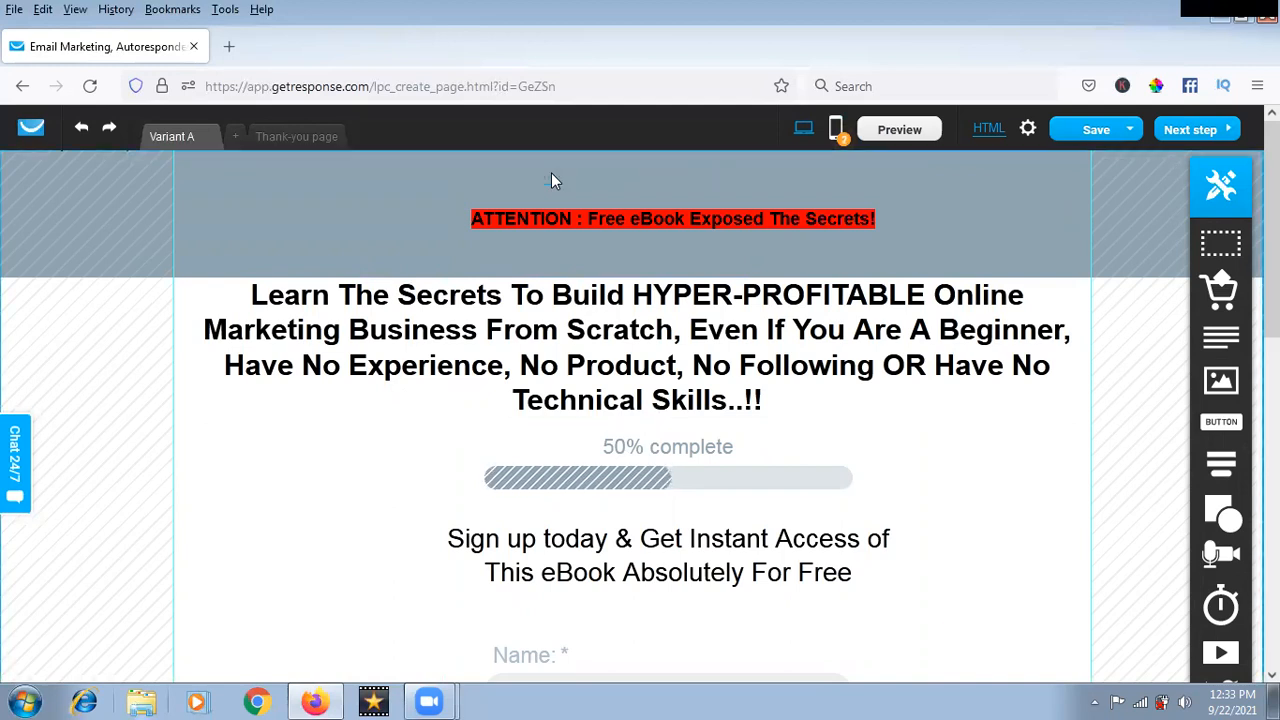
pyautogui.click(837, 130)
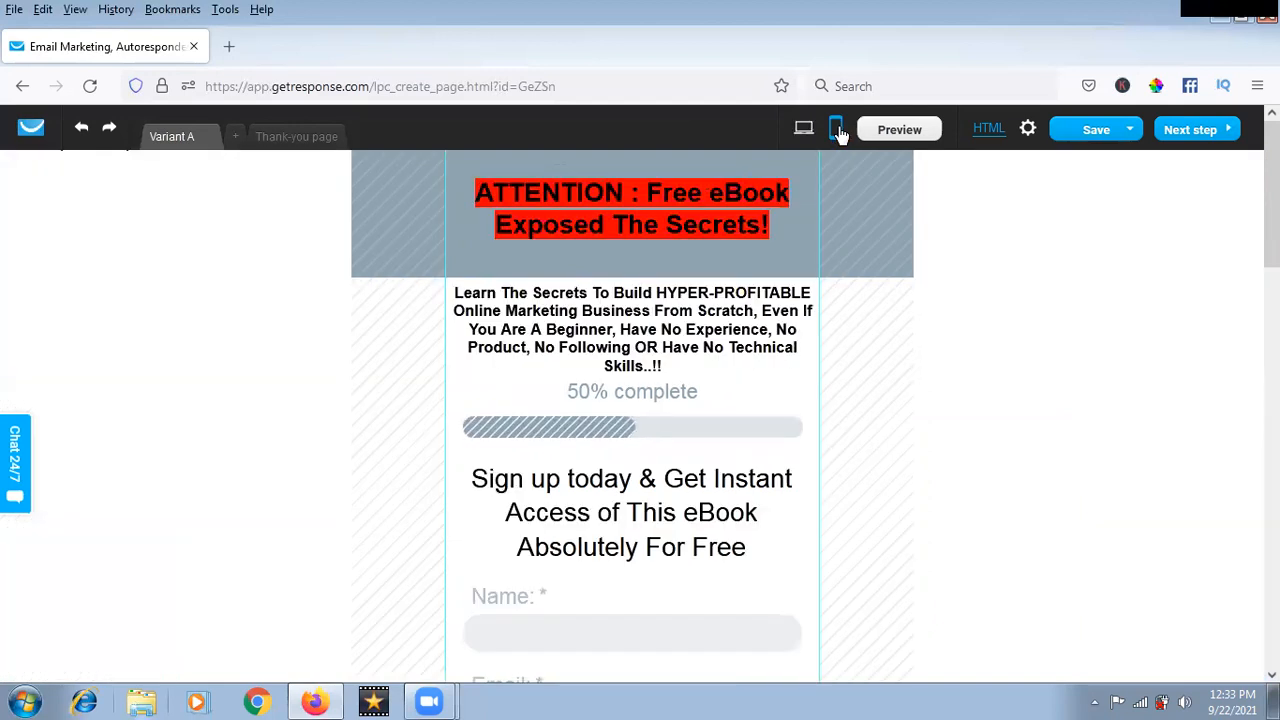
pyautogui.click(649, 337)
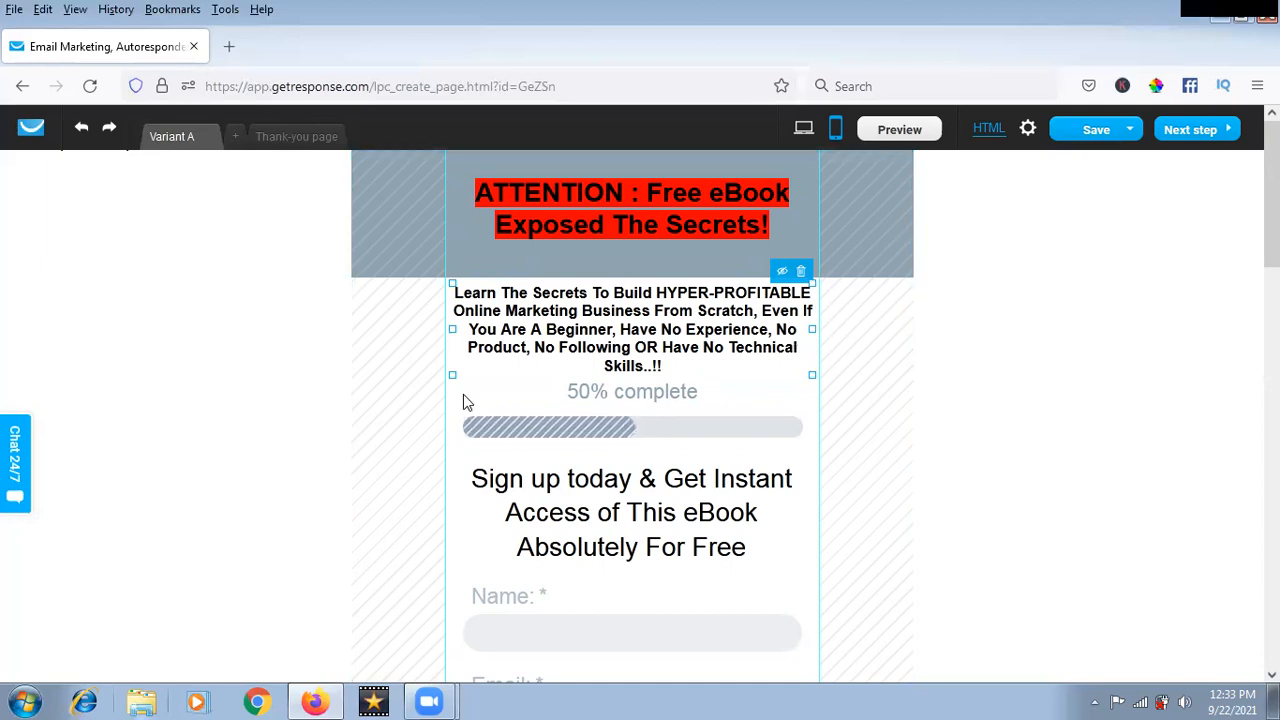
pyautogui.click(666, 558)
pyautogui.moveTo(660, 530); pyautogui.dragTo(658, 528)
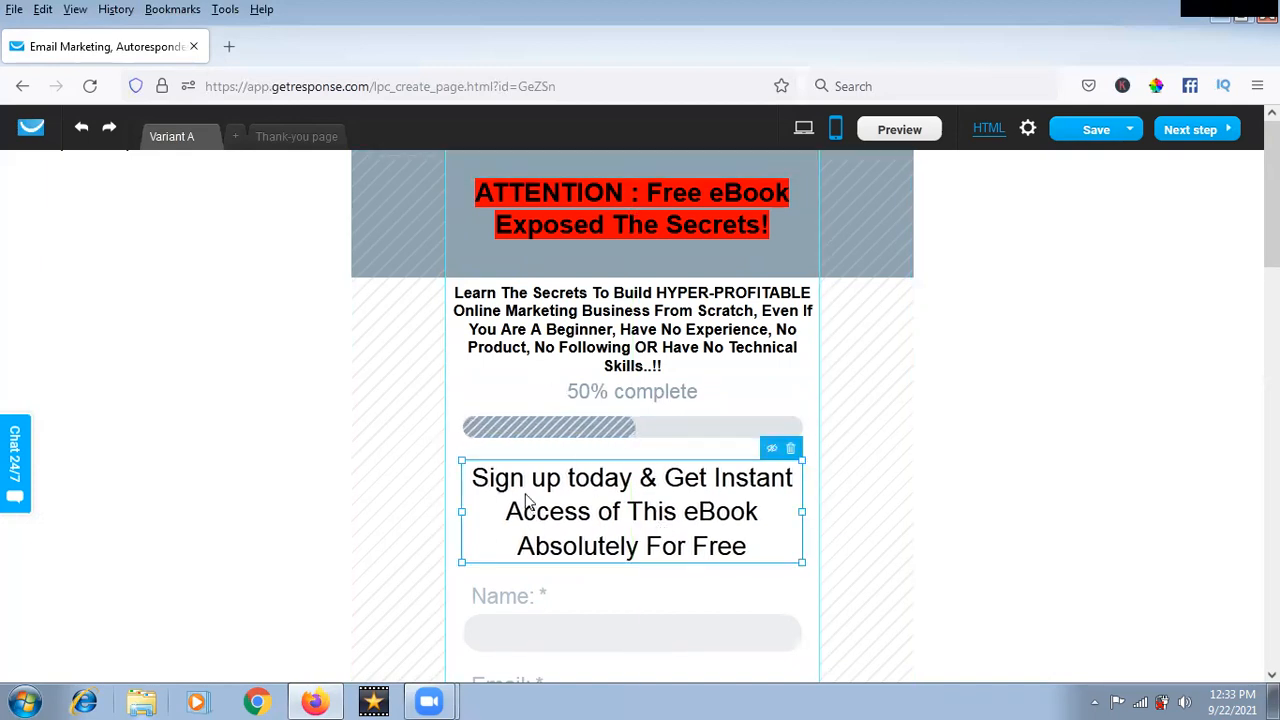
# Review the mobile page and undo the accidental intro paragraph move via History.
pyautogui.scroll(-2, 630, 440)
pyautogui.scroll(-6, 631, 510)
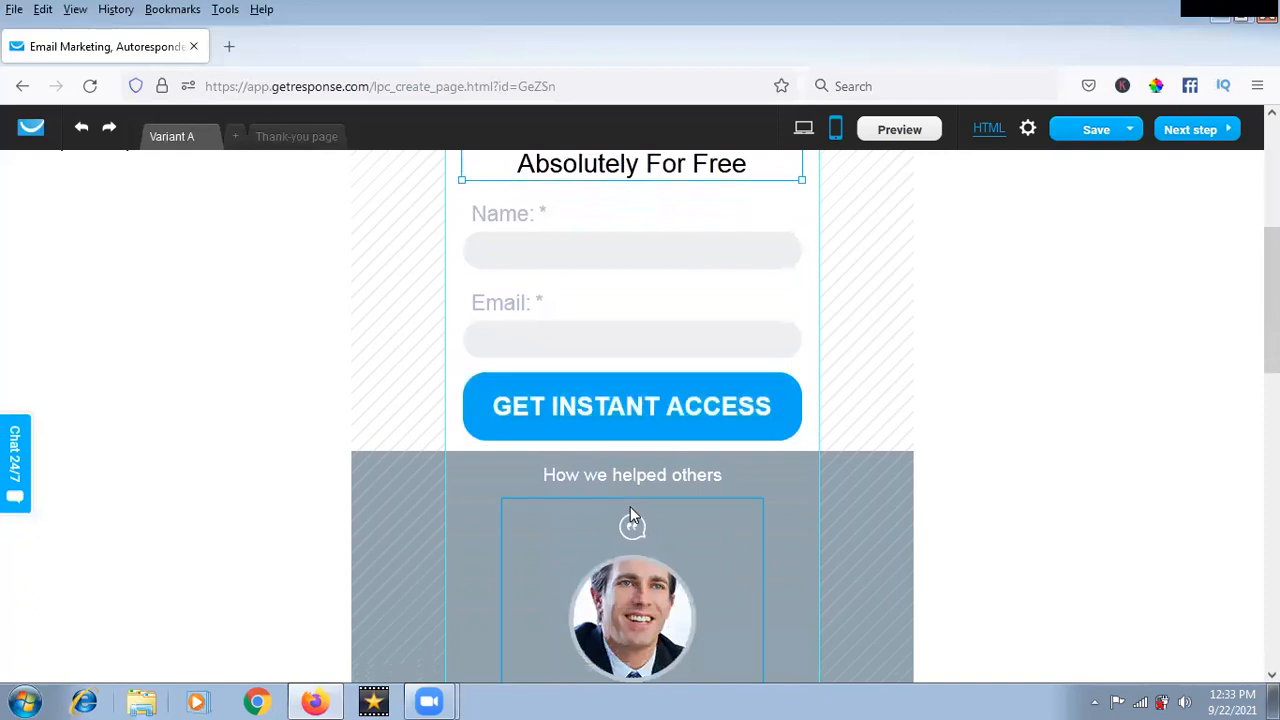
pyautogui.scroll(-6, 630, 510)
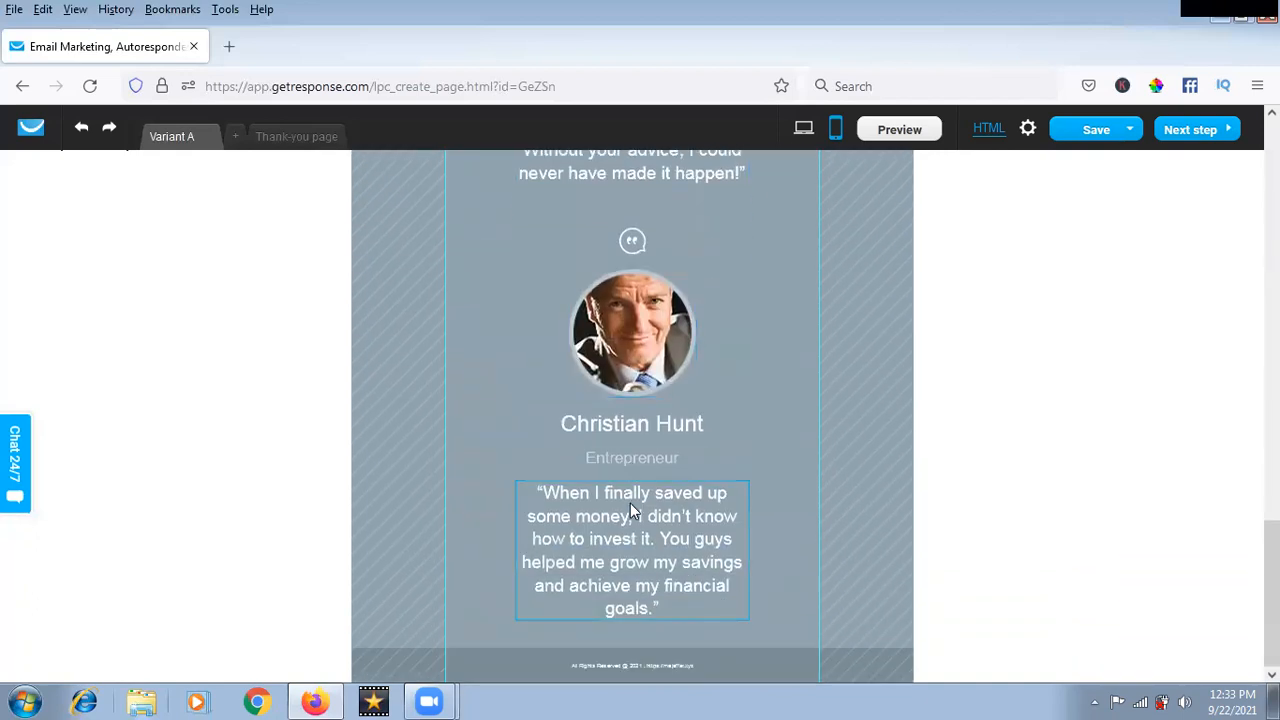
pyautogui.scroll(15, 630, 503)
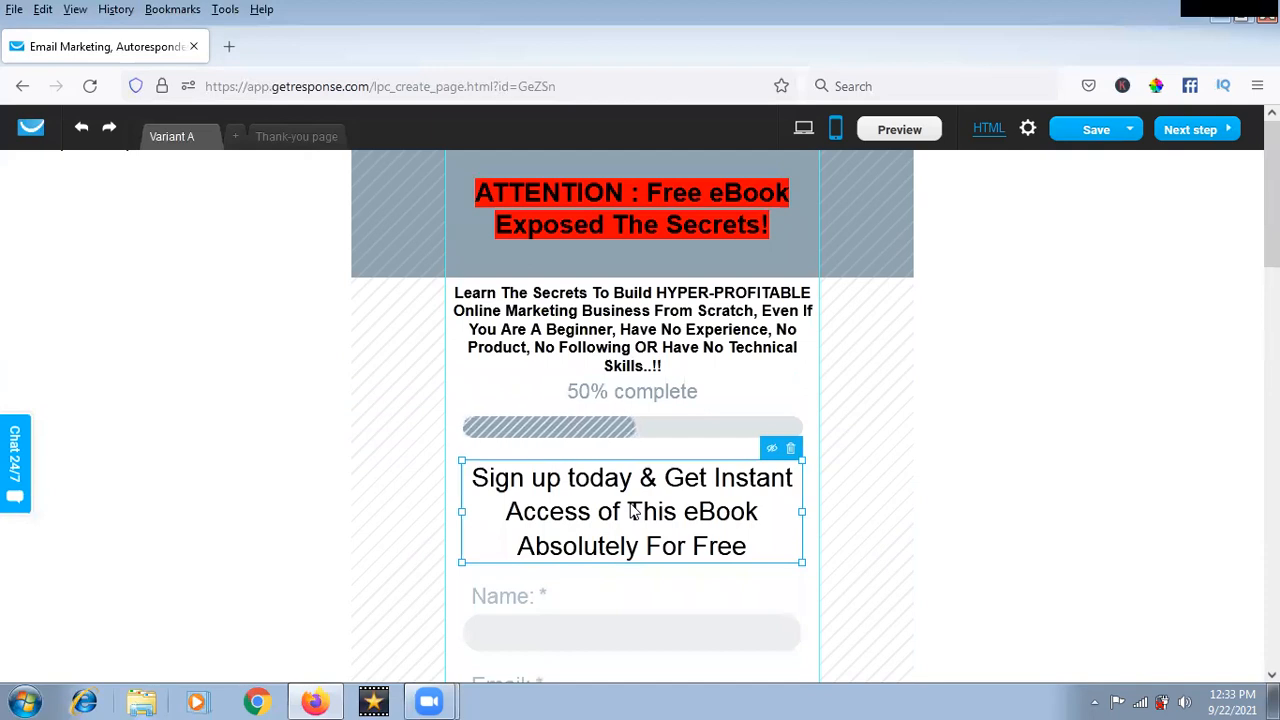
pyautogui.click(734, 333)
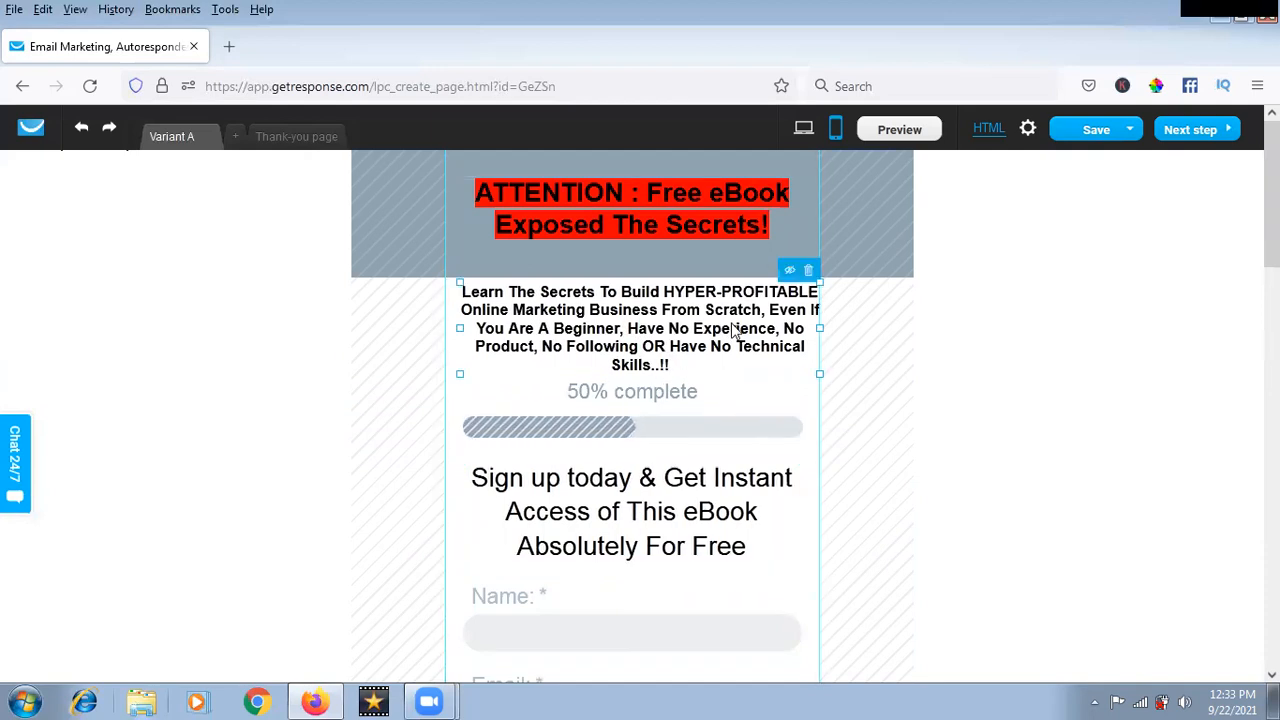
pyautogui.press('Escape')
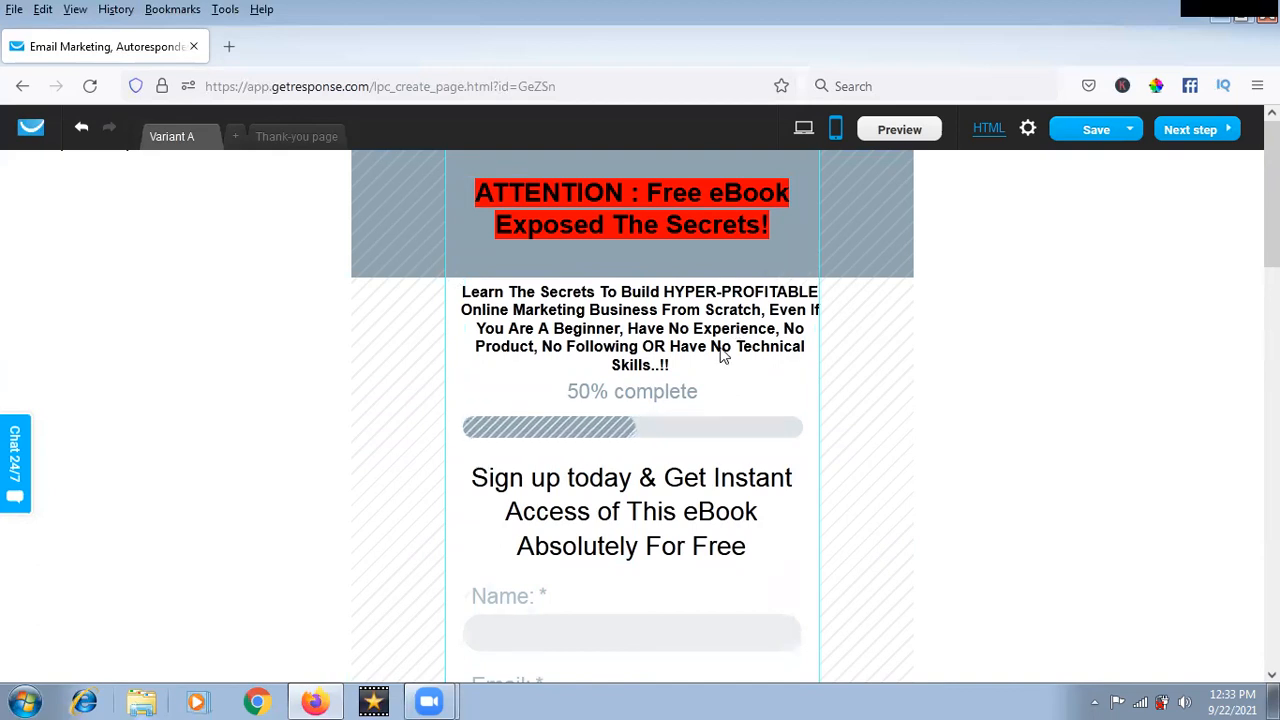
pyautogui.click(81, 129)
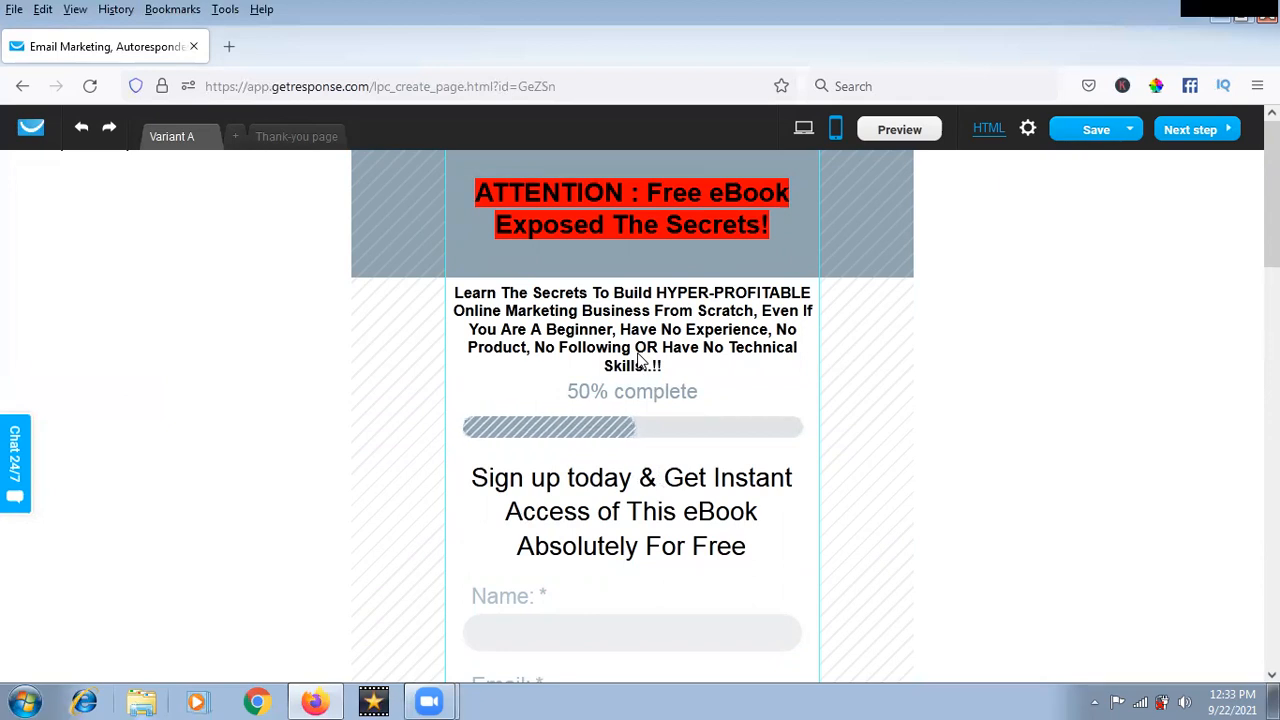
pyautogui.scroll(-3, 670, 518)
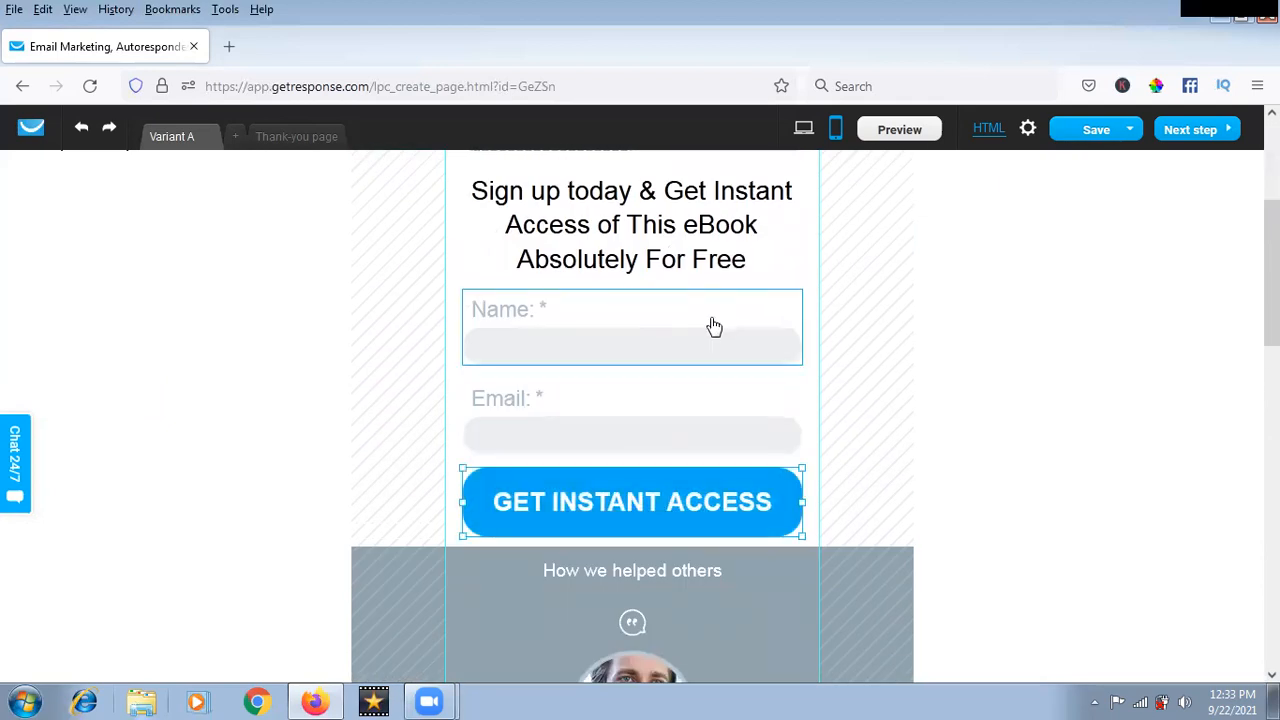
pyautogui.scroll(-2, 655, 515)
pyautogui.click(658, 543)
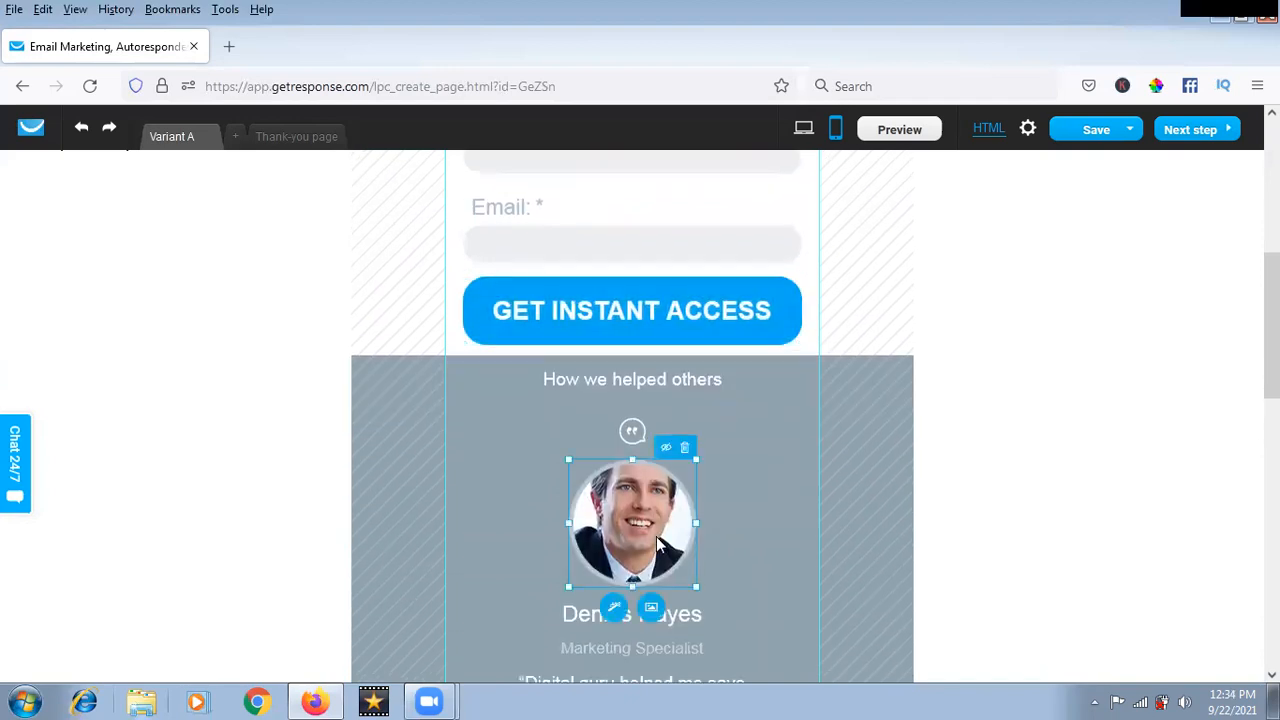
pyautogui.click(664, 450)
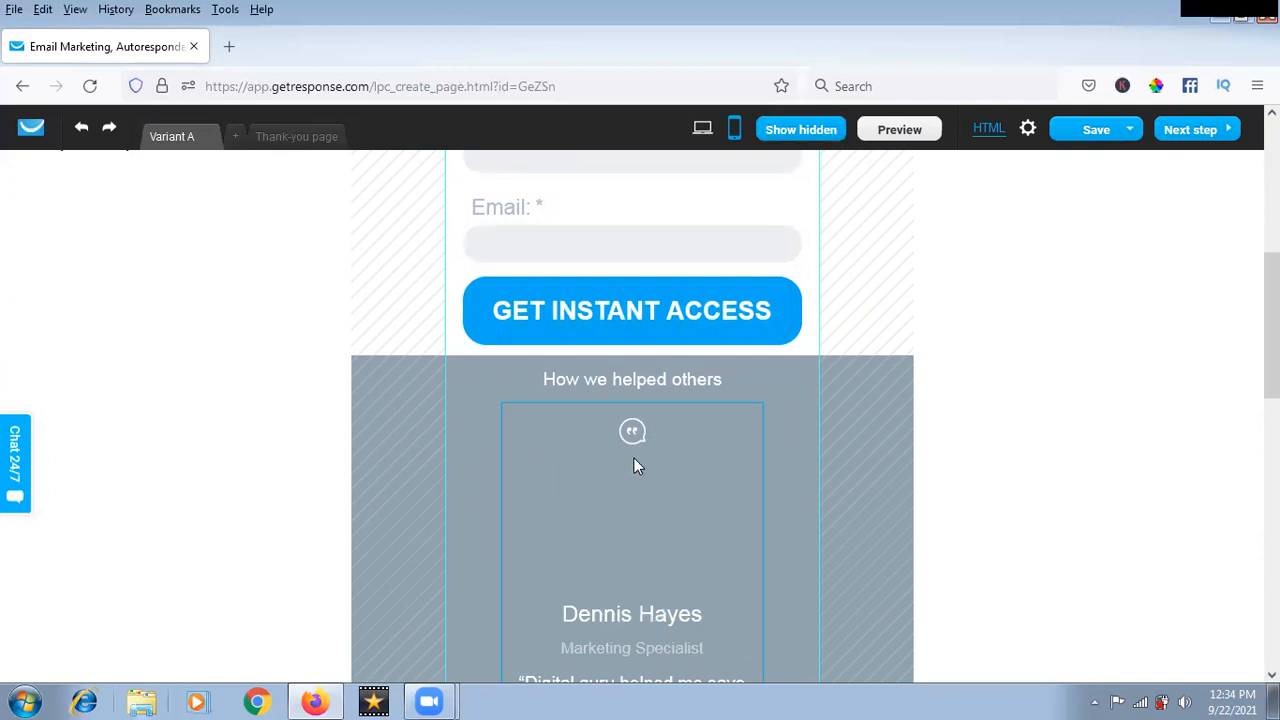
pyautogui.click(805, 131)
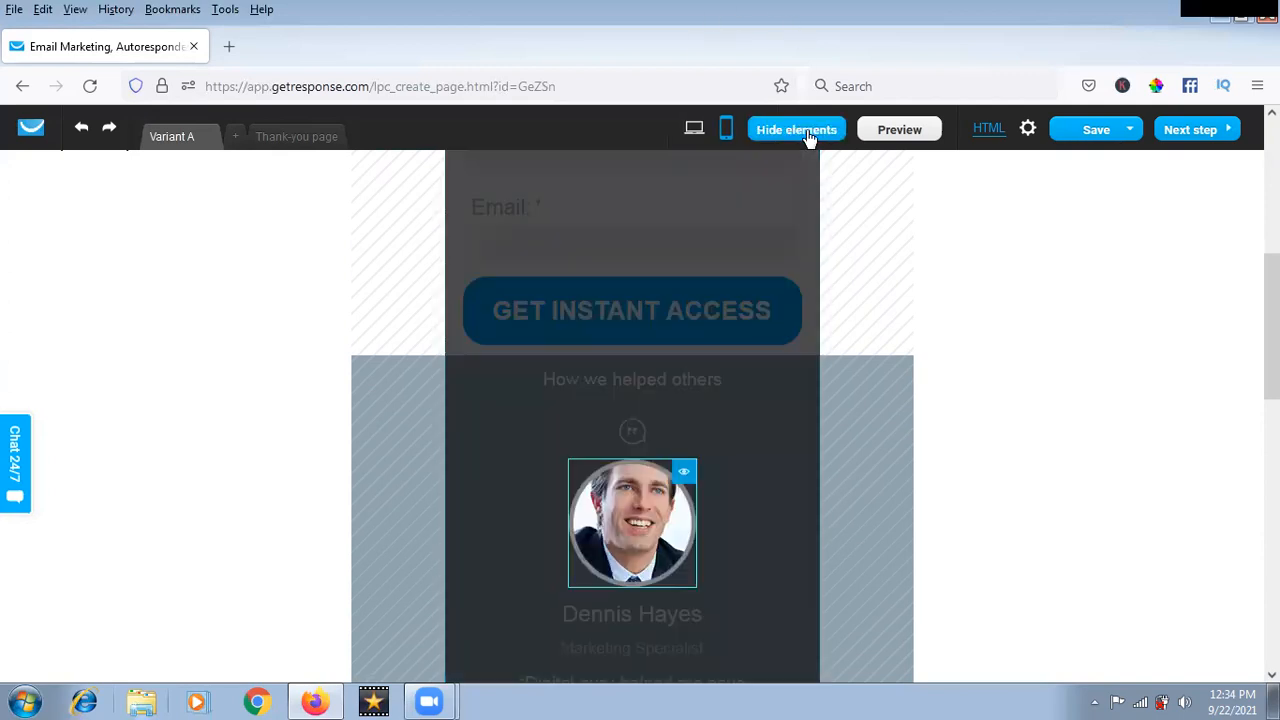
pyautogui.click(684, 471)
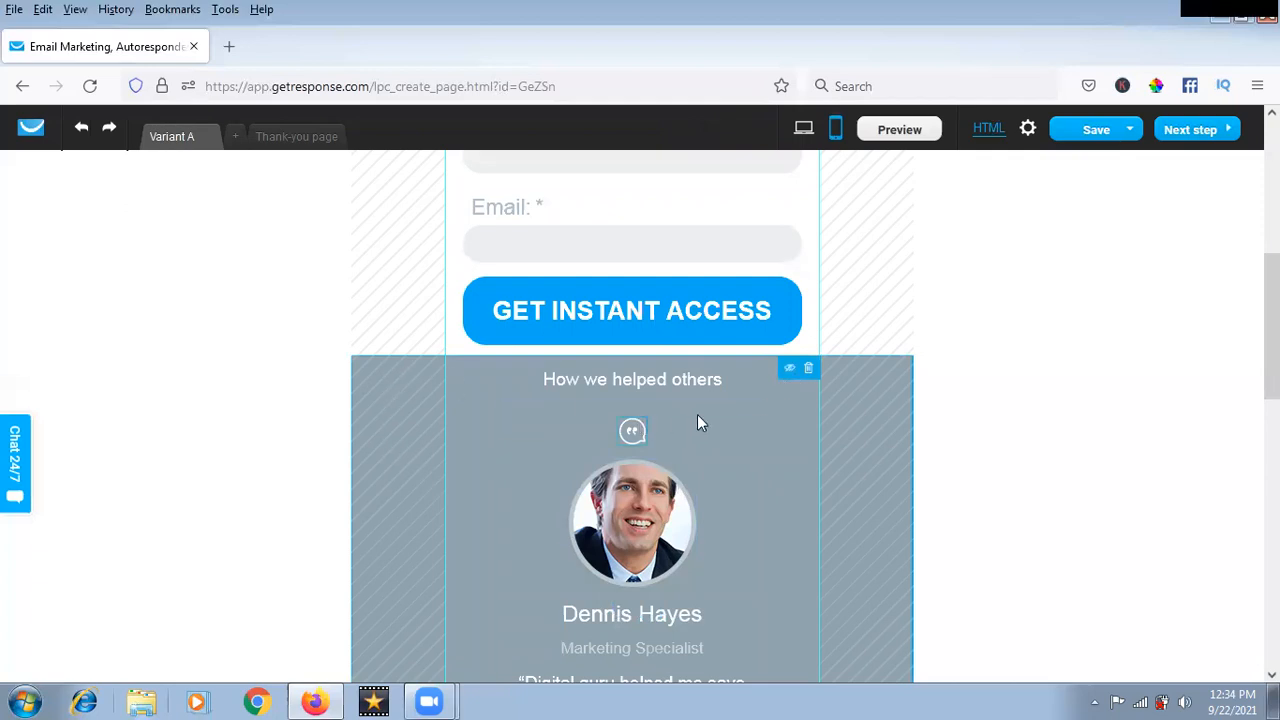
# Hide the whole How we helped others section on mobile and return to desktop.
pyautogui.click(789, 369)
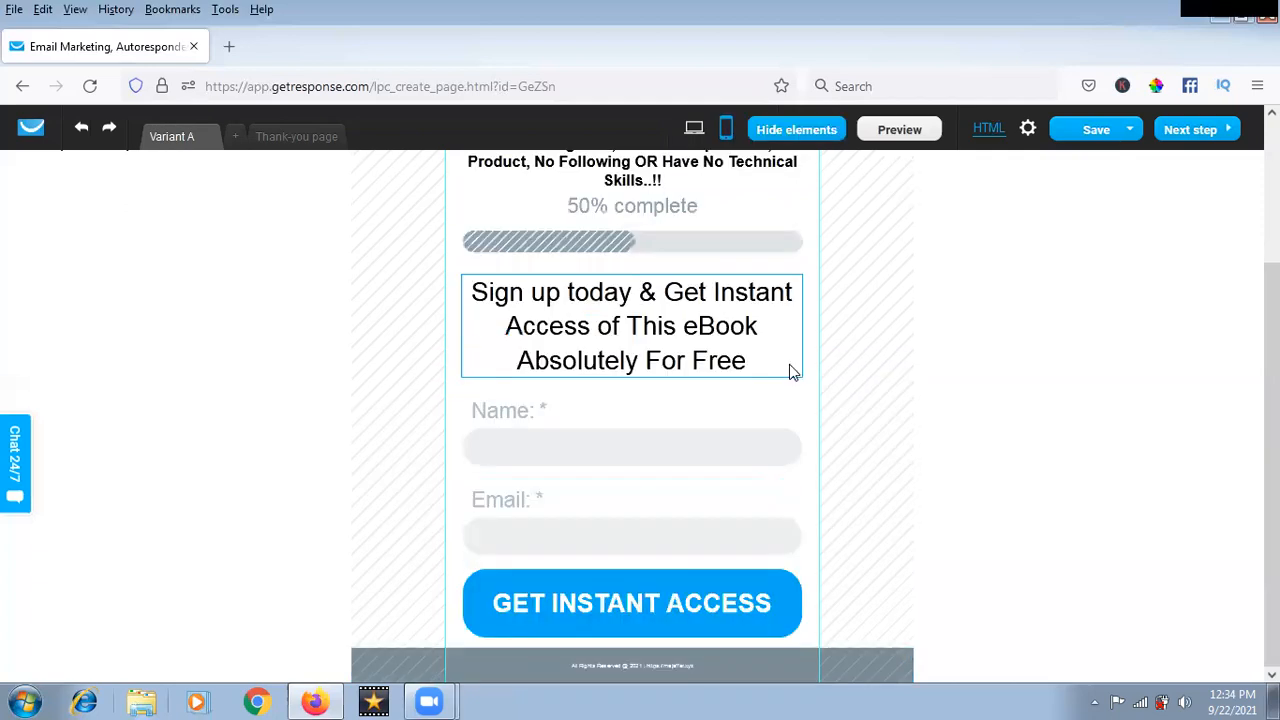
pyautogui.scroll(3, 789, 372)
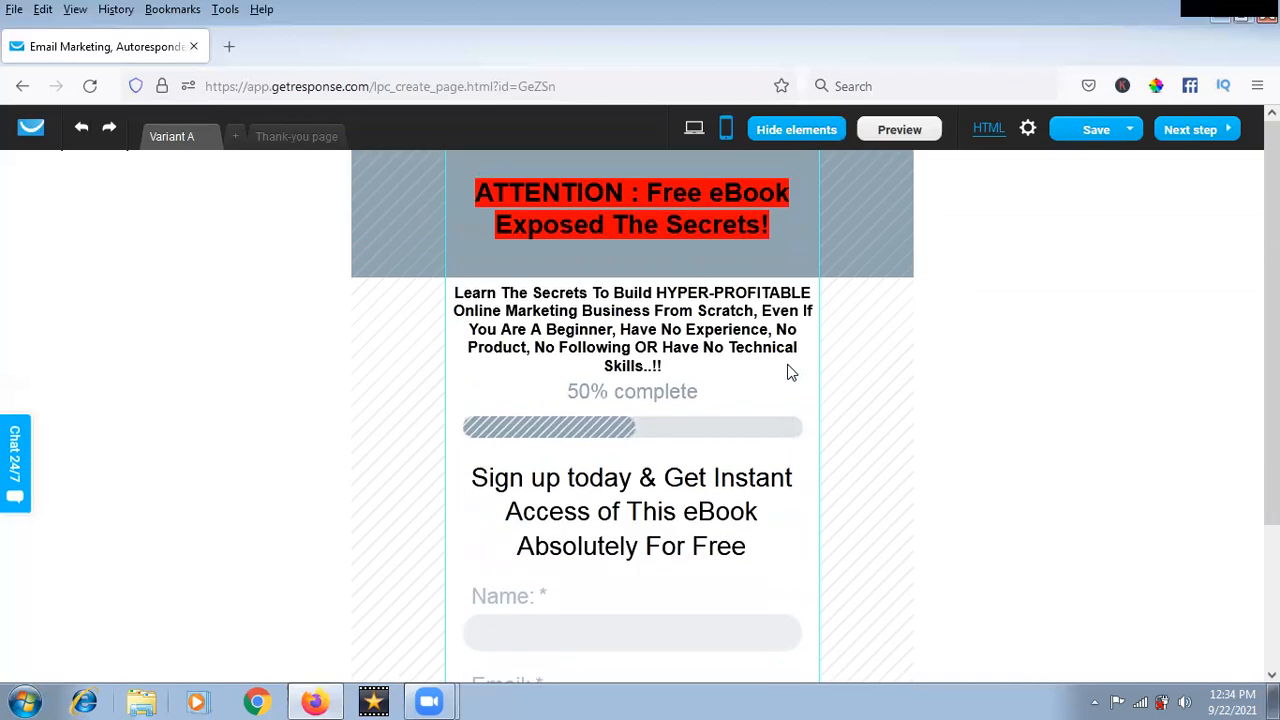
pyautogui.click(693, 129)
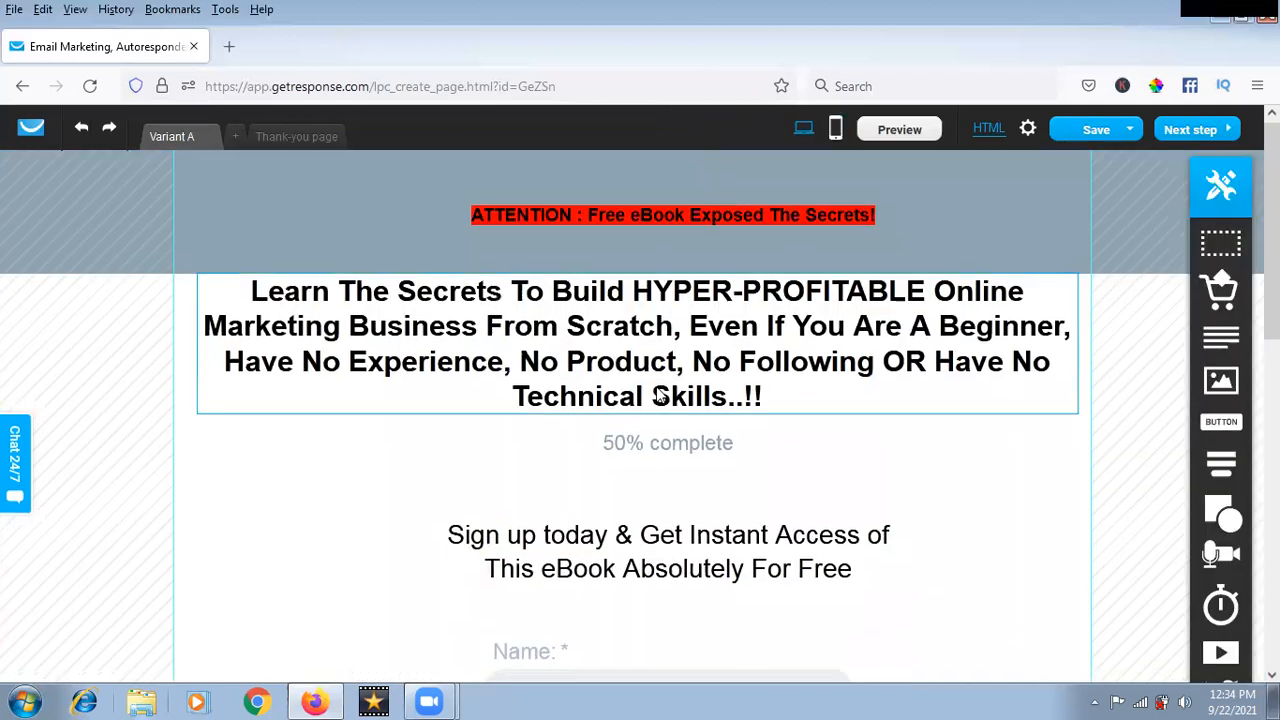
# Scroll through the desktop testimonials, then switch to mobile and show hidden elements.
pyautogui.scroll(-8, 651, 397)
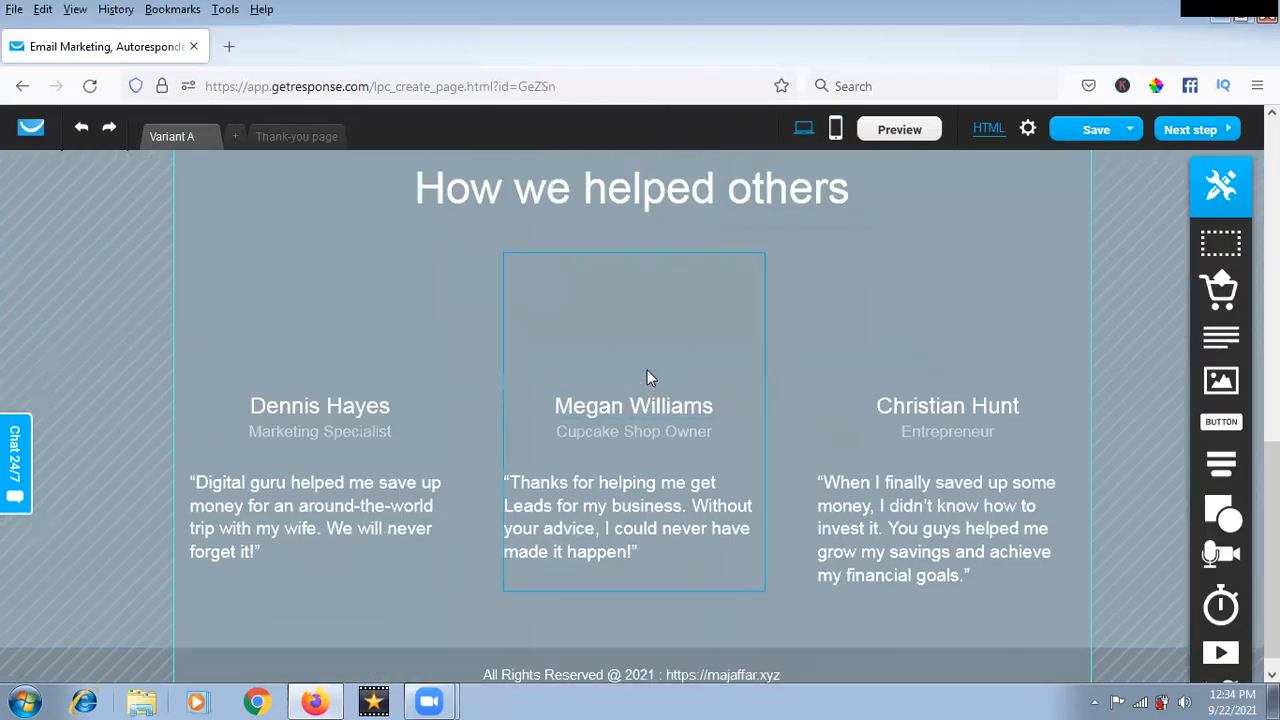
pyautogui.scroll(2, 640, 382)
pyautogui.scroll(-2, 885, 398)
pyautogui.scroll(10, 885, 405)
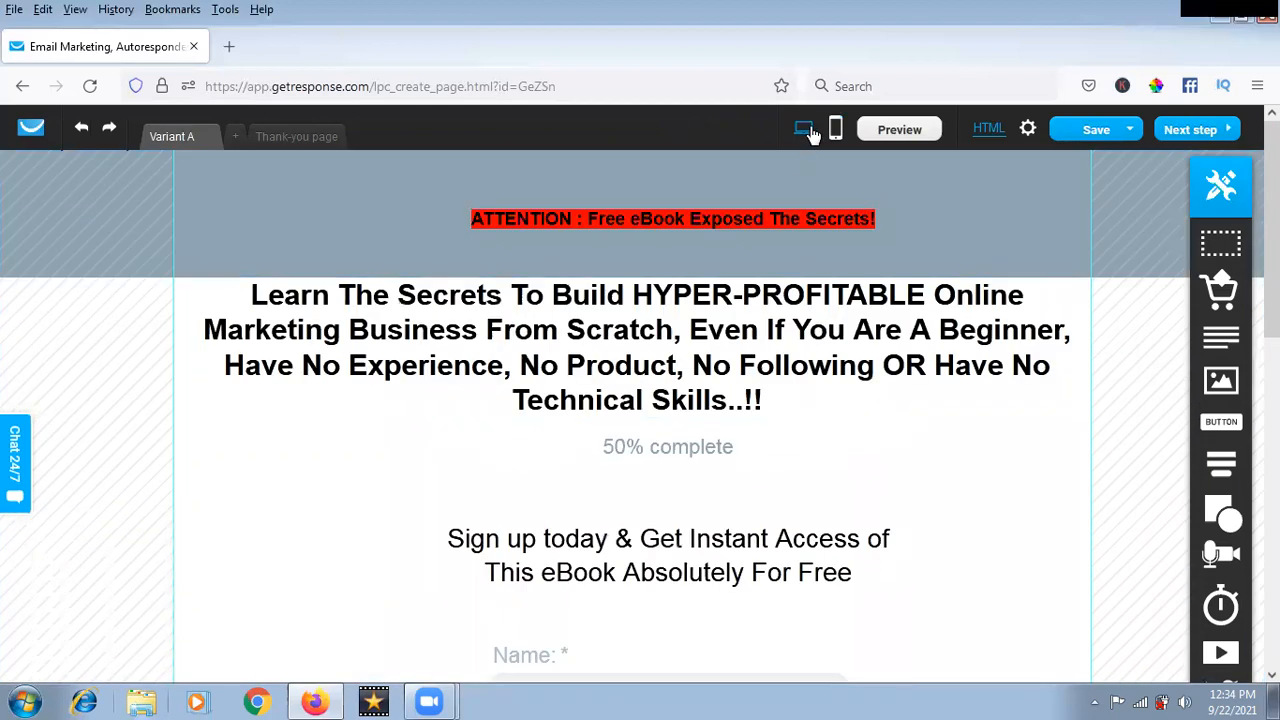
pyautogui.click(837, 130)
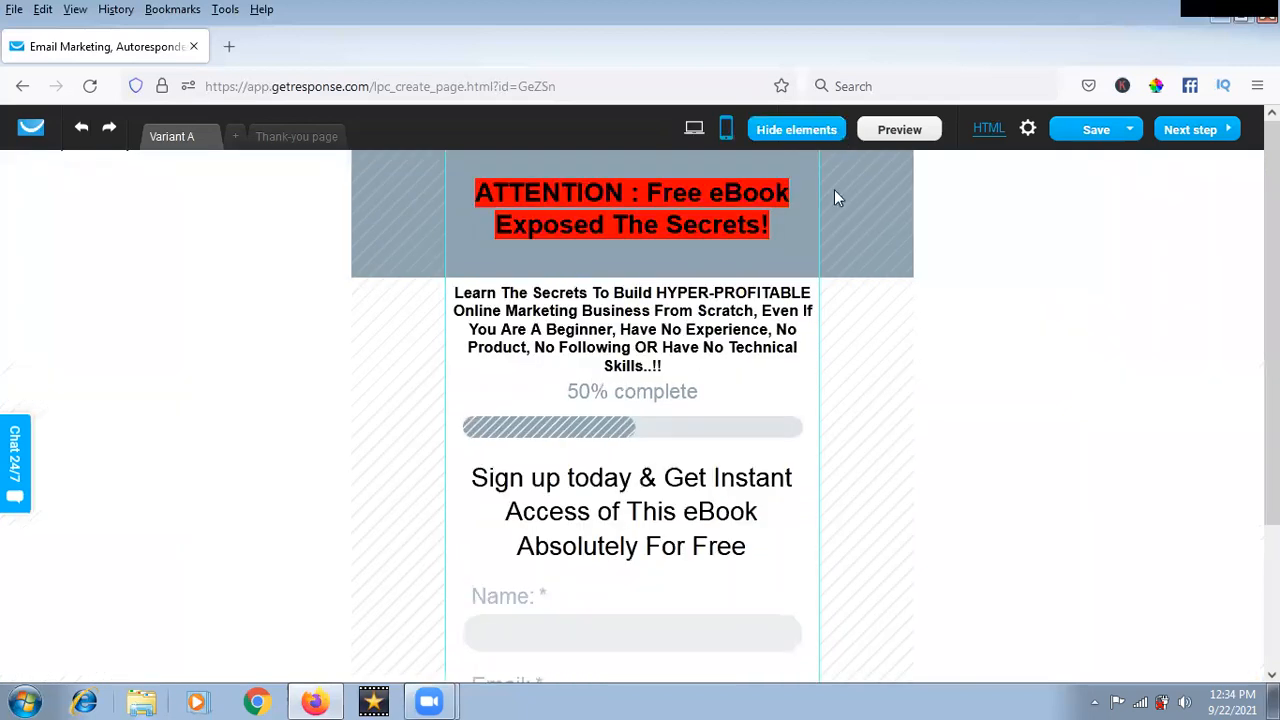
pyautogui.click(797, 130)
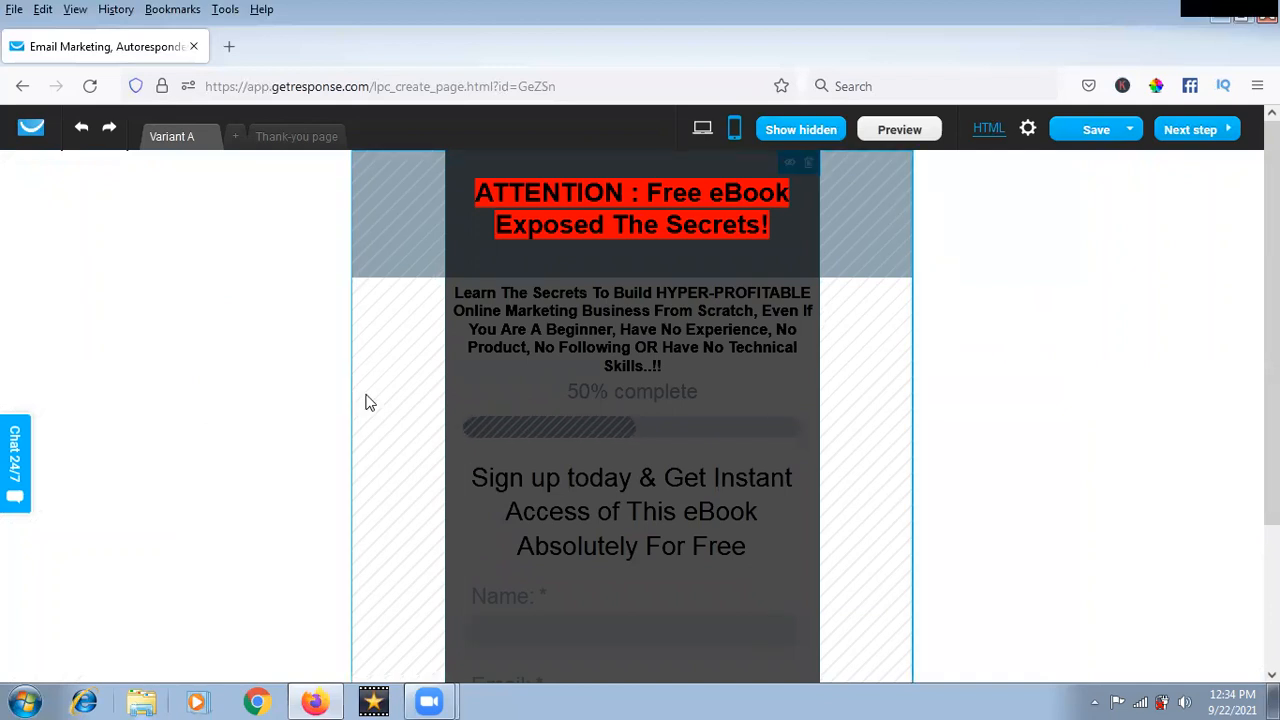
# Cancel the section background image change and show hidden elements in mobile view.
pyautogui.click(407, 423)
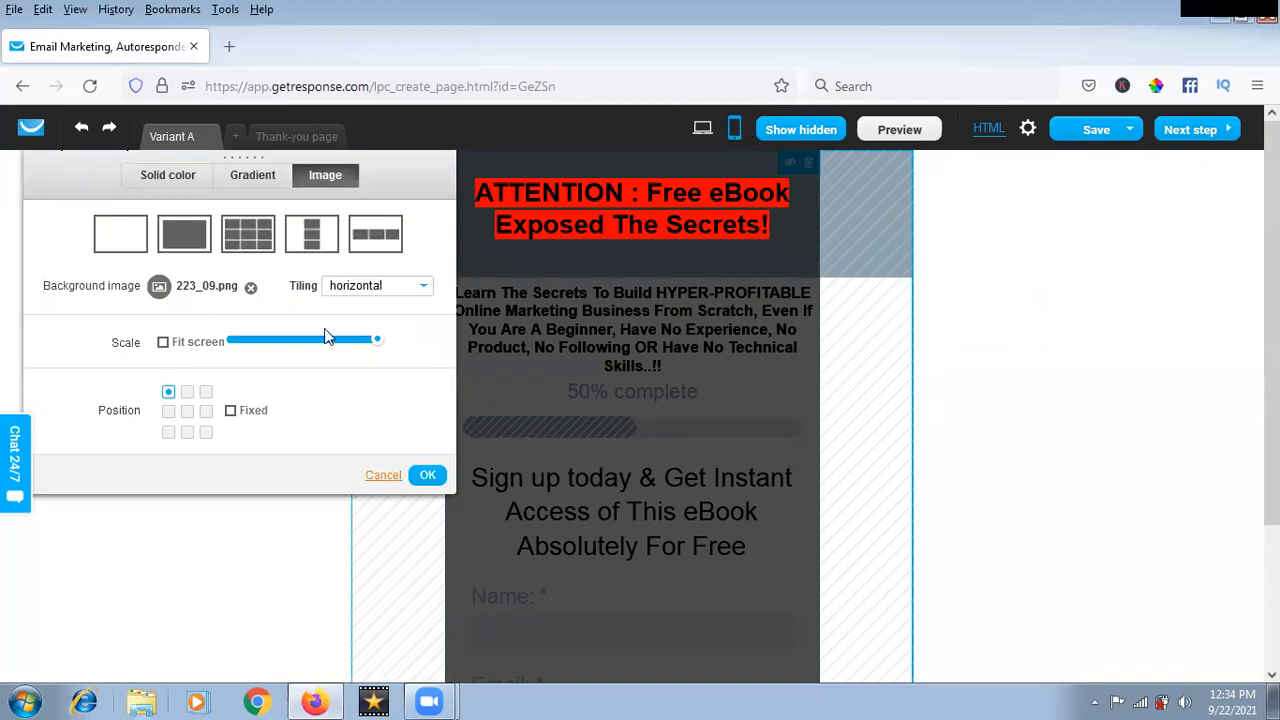
pyautogui.click(383, 475)
pyautogui.click(705, 128)
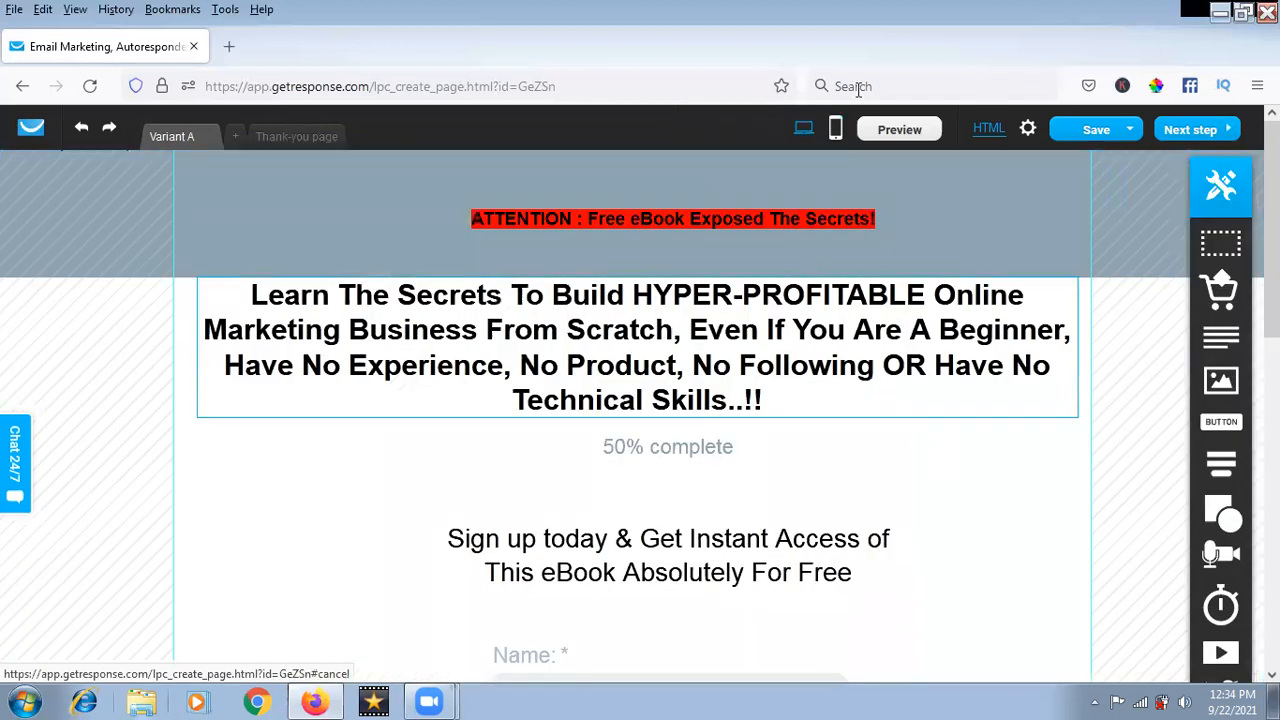
pyautogui.click(839, 130)
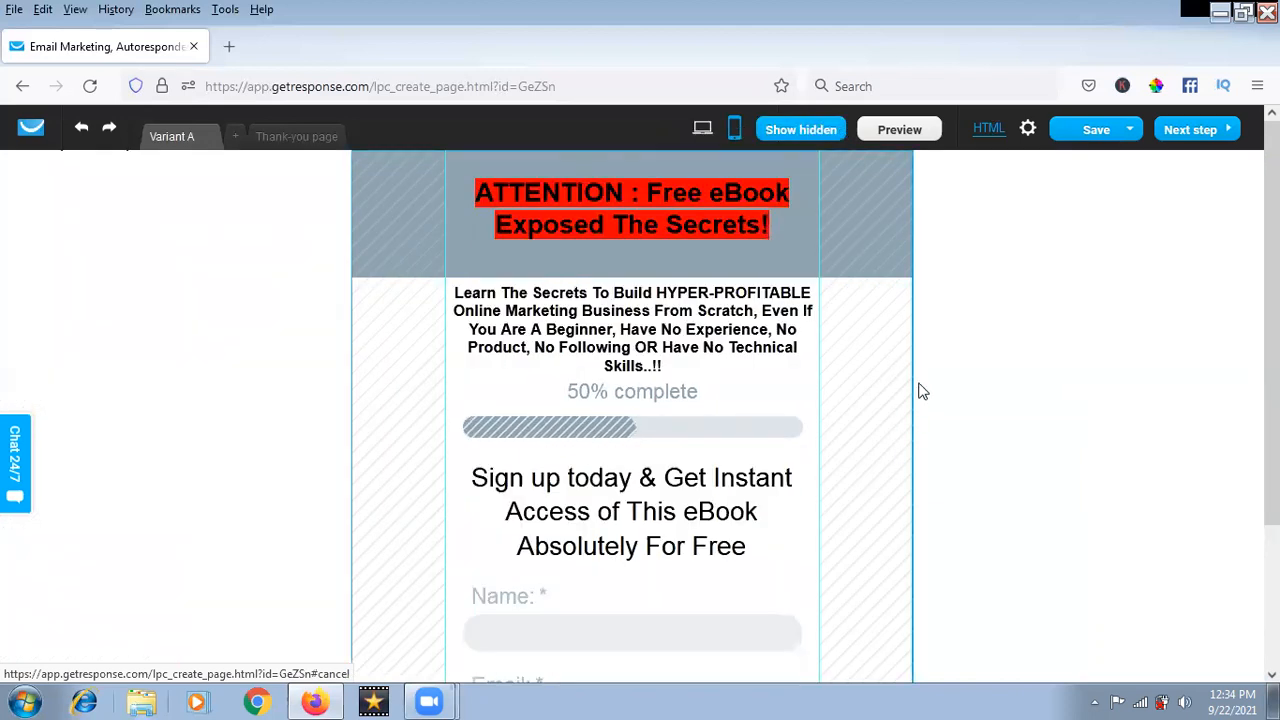
pyautogui.scroll(-2, 920, 392)
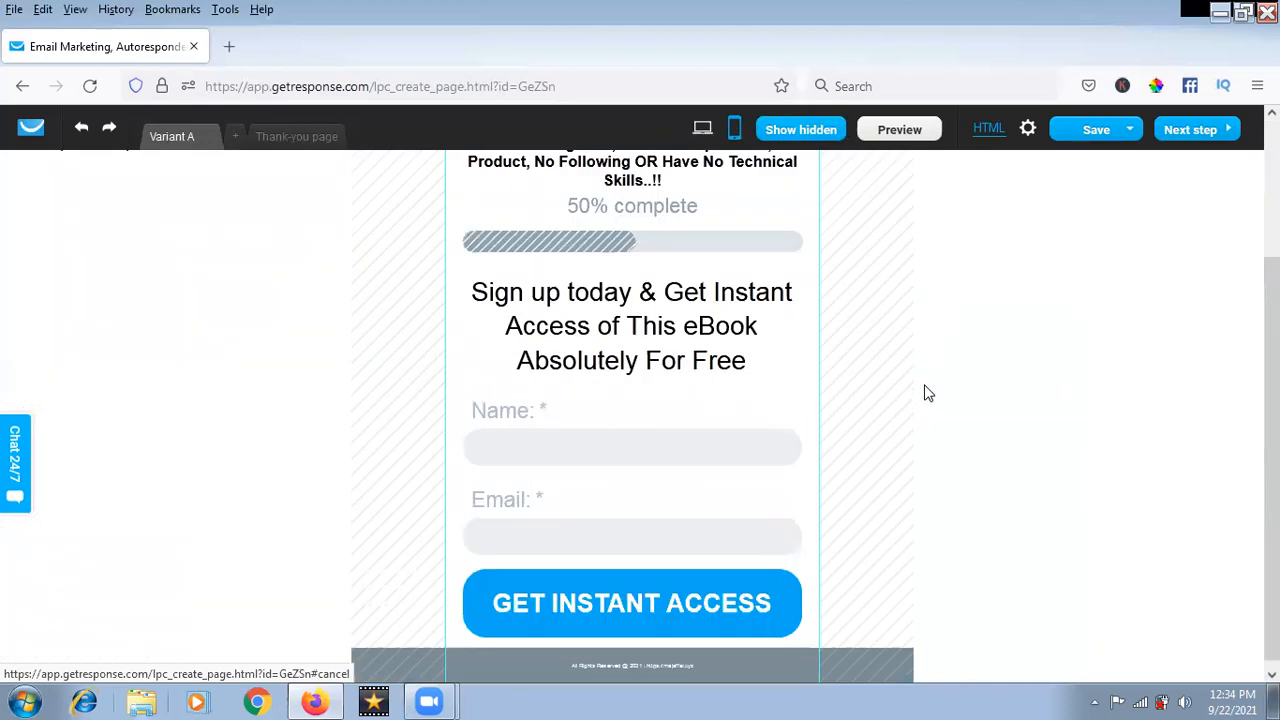
pyautogui.click(800, 130)
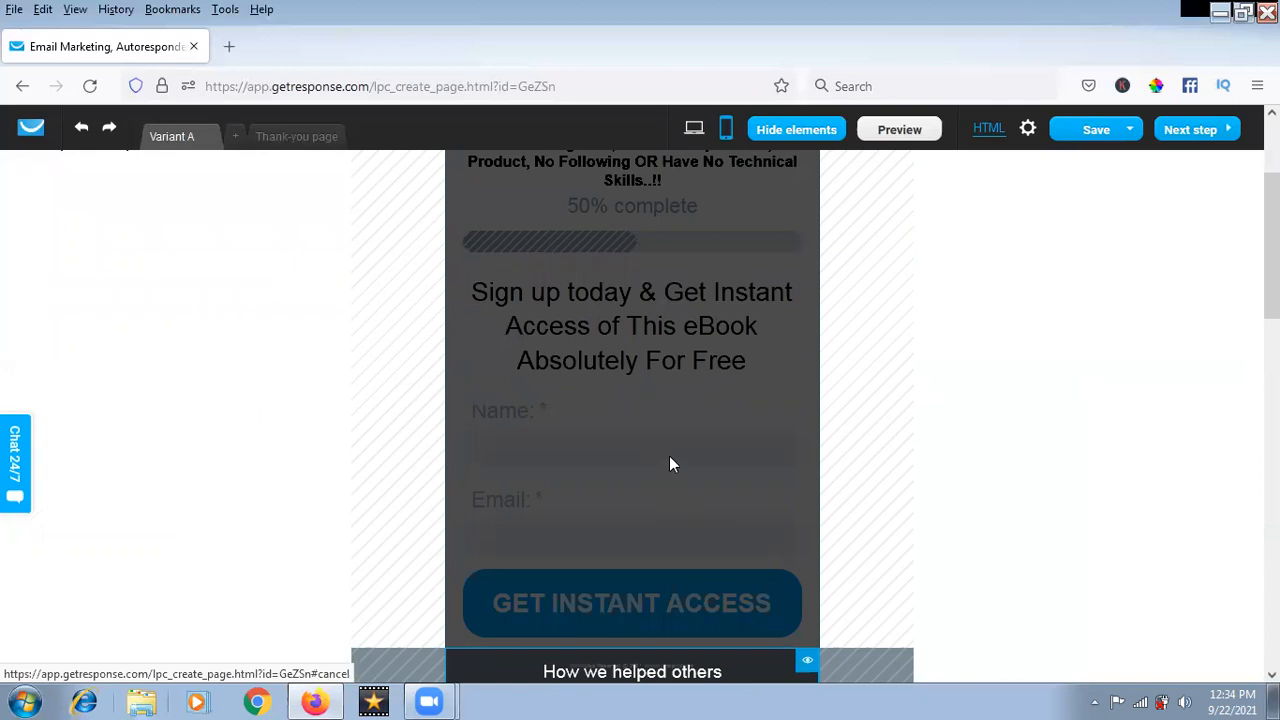
# Unhide, then re-hide the How we helped others section on mobile.
pyautogui.scroll(-4, 667, 454)
pyautogui.scroll(6, 620, 330)
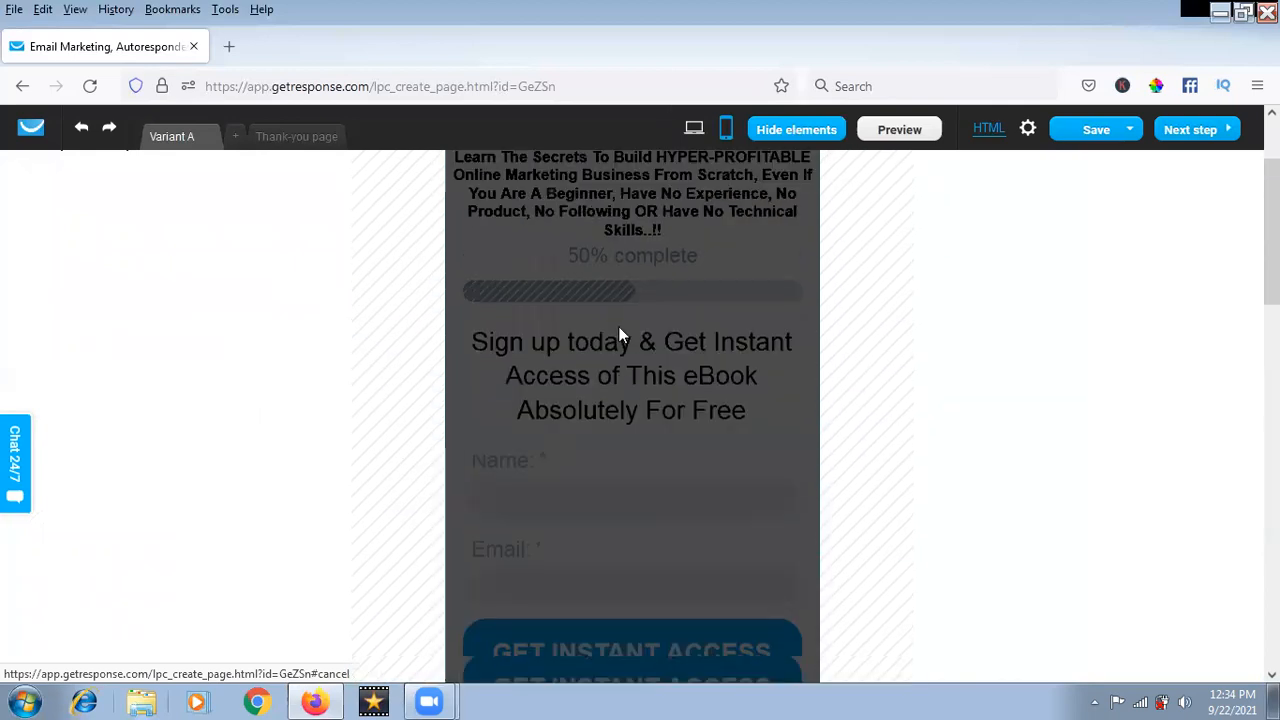
pyautogui.scroll(-4, 620, 335)
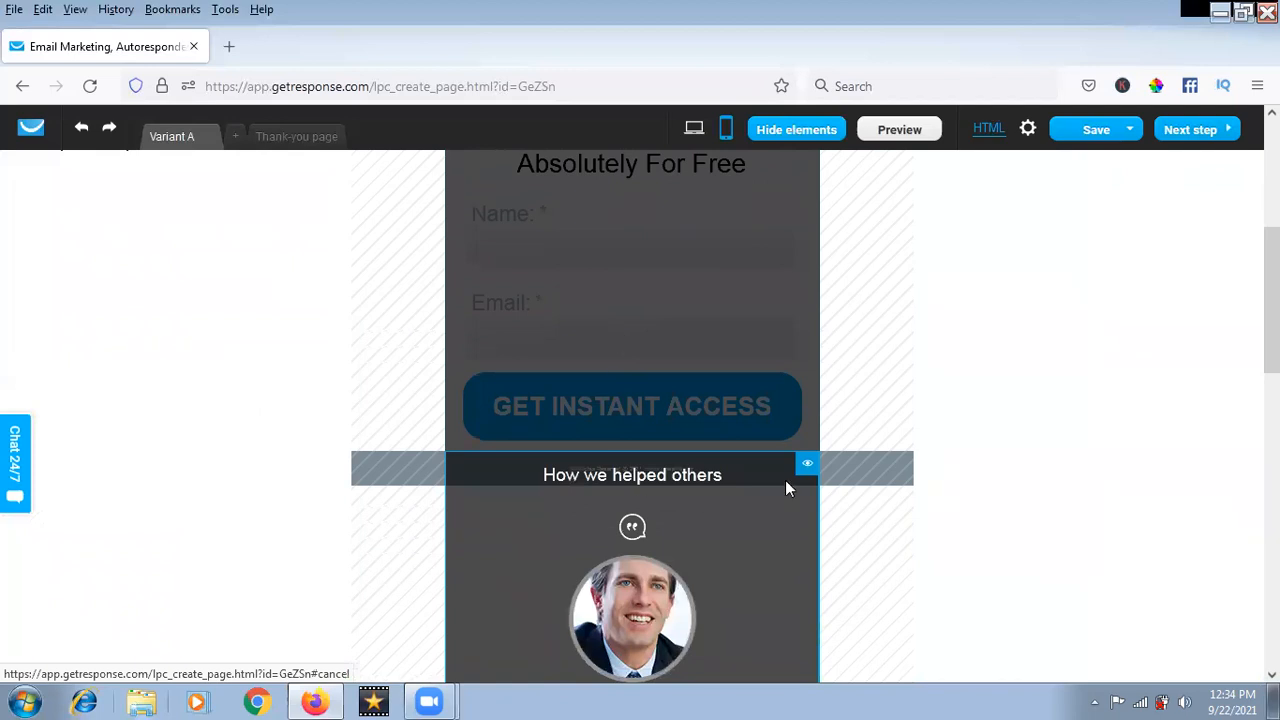
pyautogui.click(807, 468)
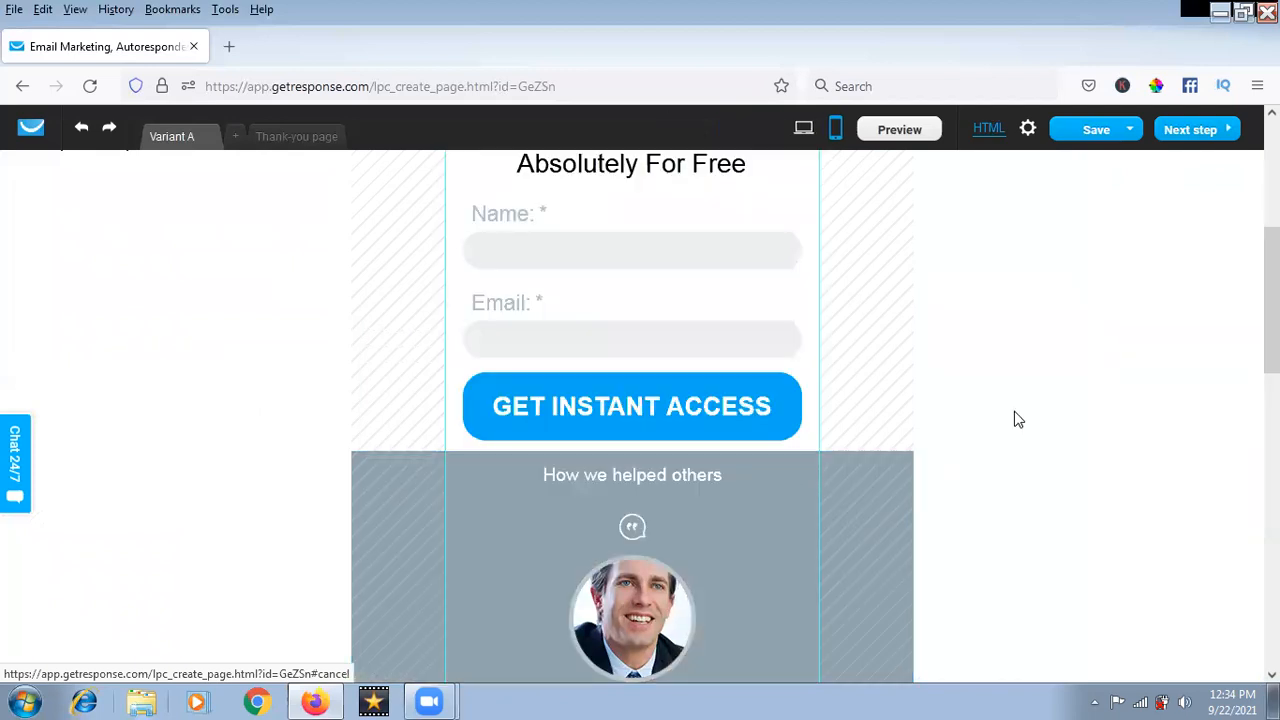
pyautogui.scroll(-10, 1016, 420)
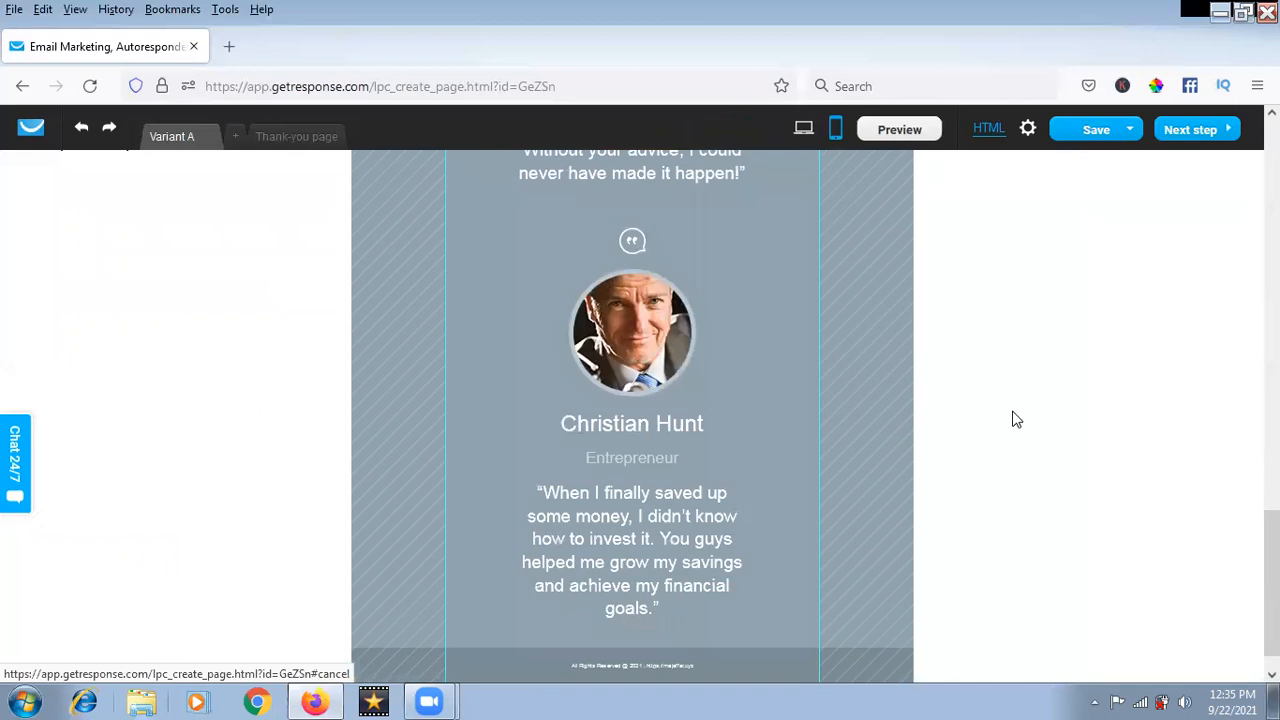
pyautogui.scroll(8, 1010, 420)
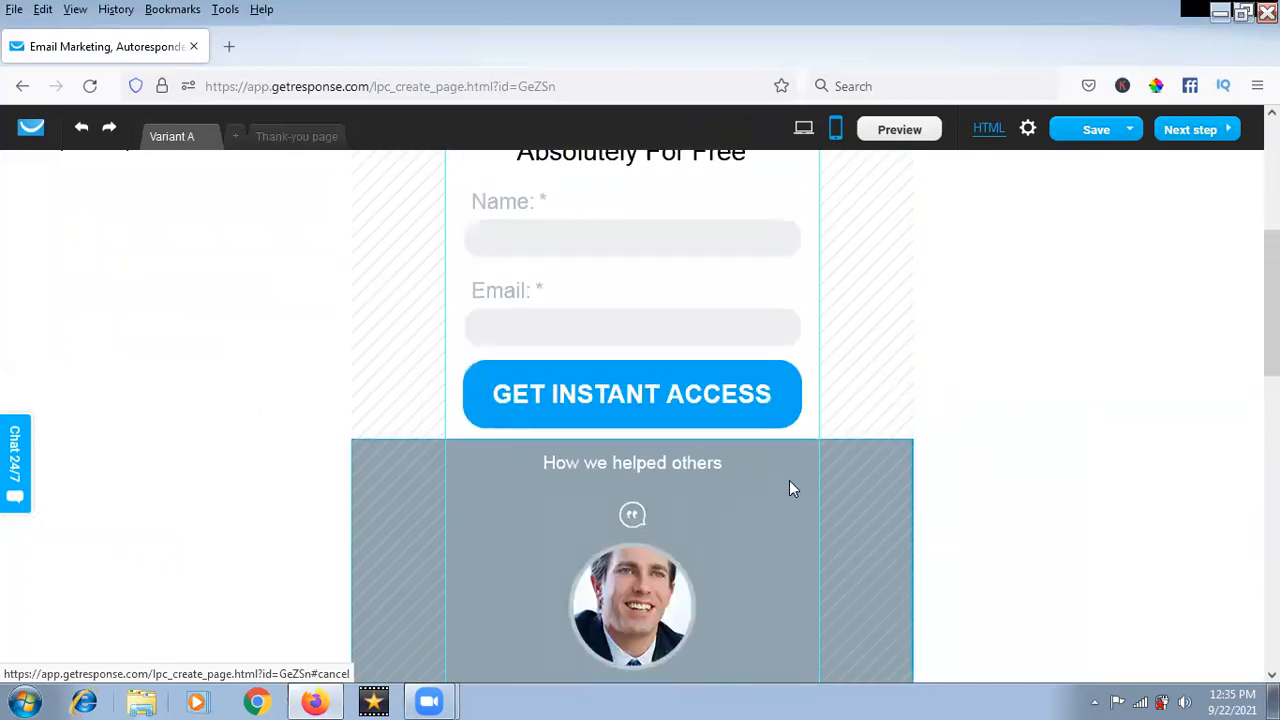
pyautogui.click(791, 455)
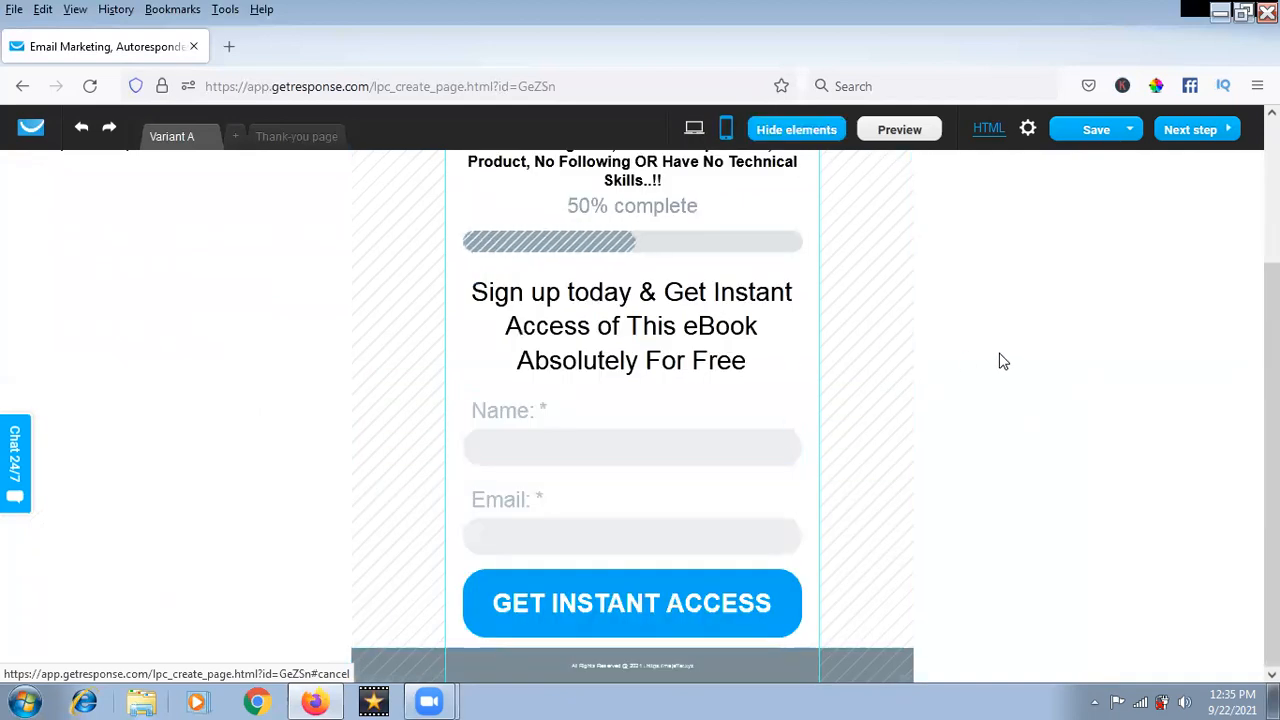
pyautogui.scroll(2, 1000, 358)
pyautogui.scroll(-2, 1000, 357)
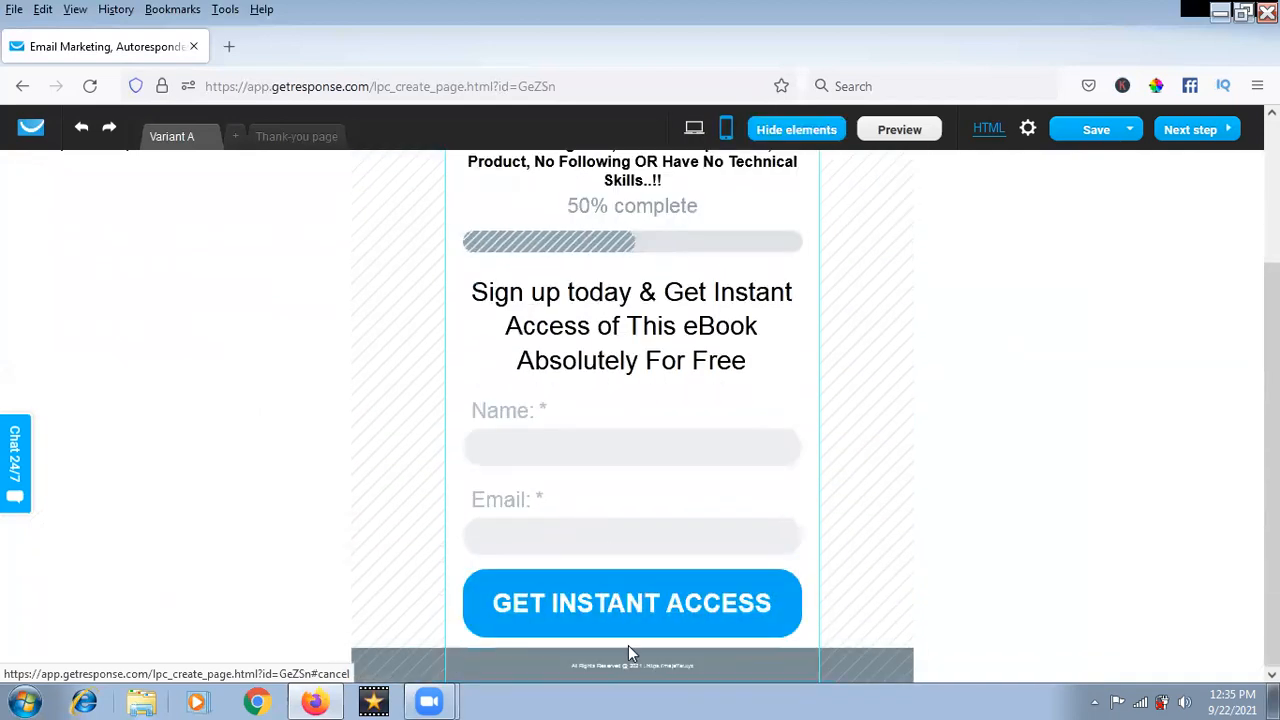
# Select the Email field, then select and nudge the Learn The Secrets text block.
pyautogui.click(746, 507)
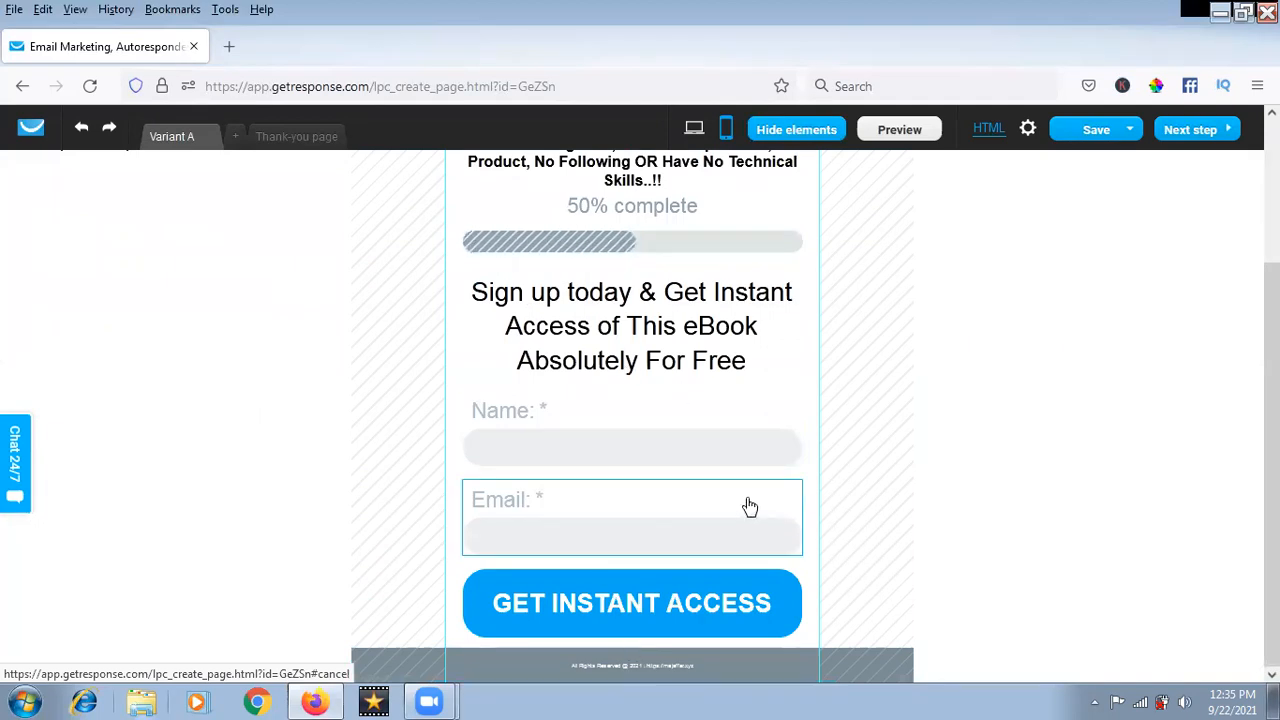
pyautogui.scroll(4, 750, 507)
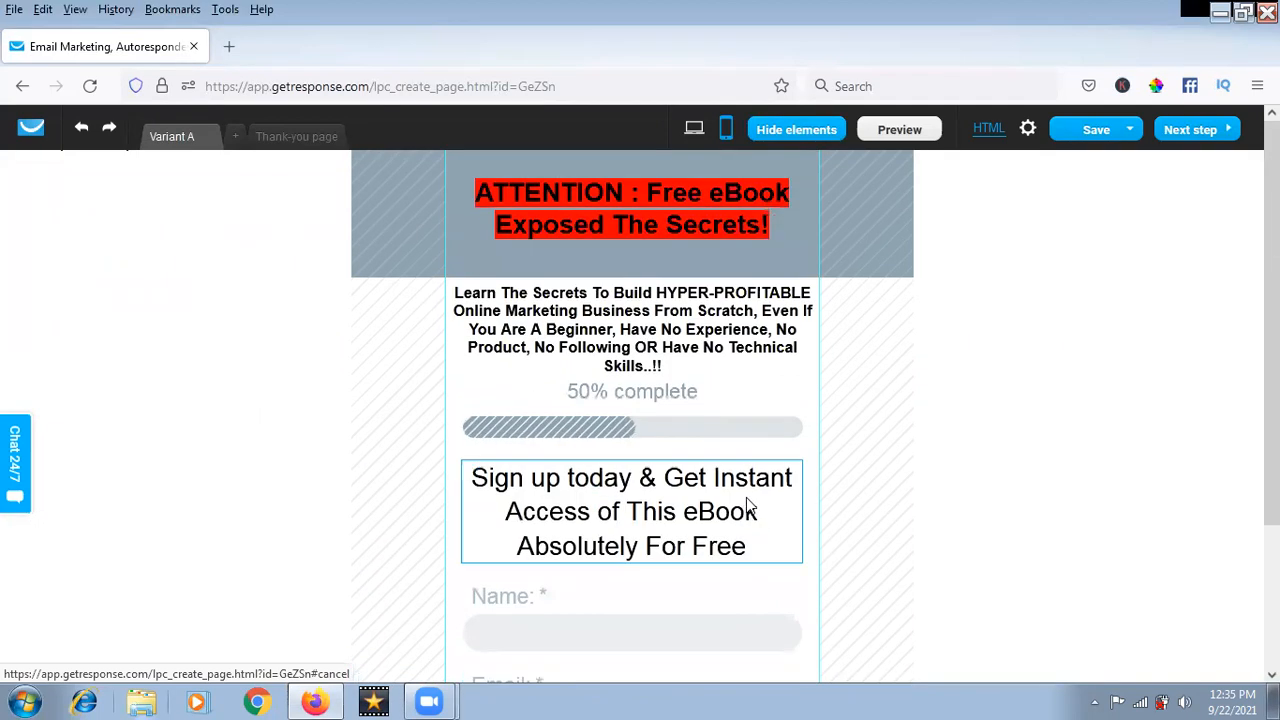
pyautogui.click(662, 340)
pyautogui.moveTo(662, 340); pyautogui.dragTo(661, 339)
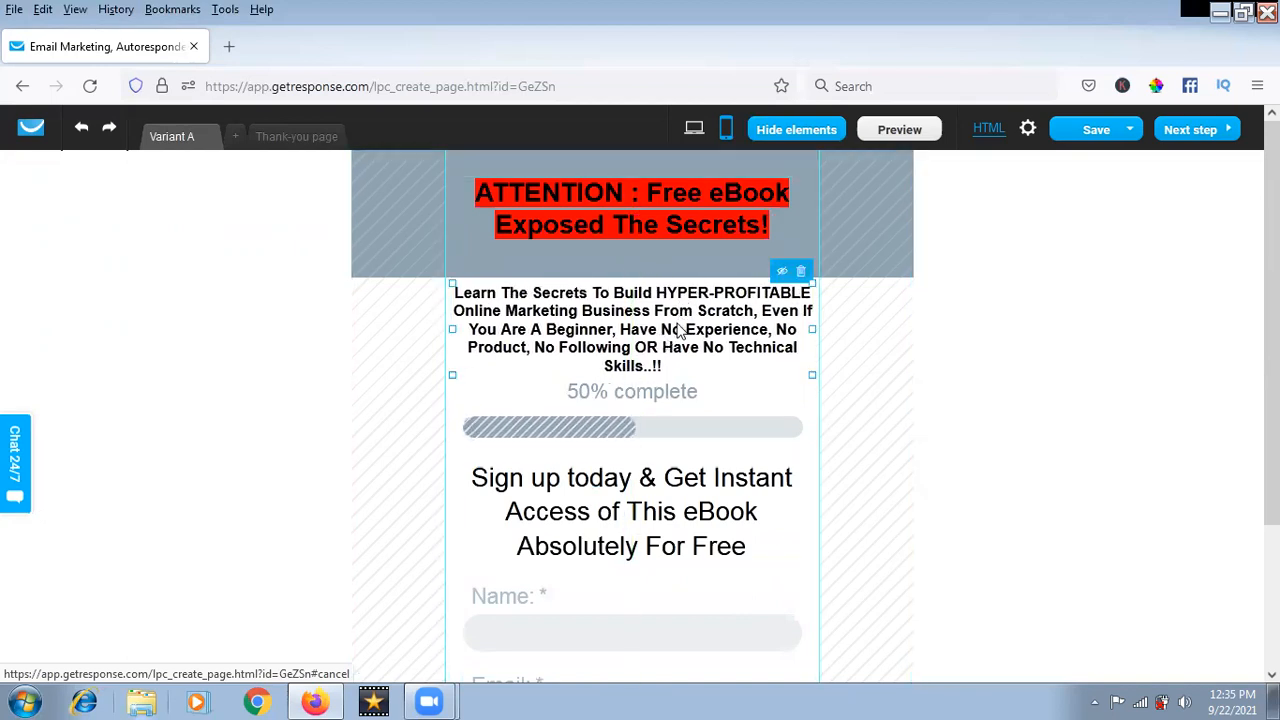
# Check the Learn The Secrets headline size in mobile and desktop, then open Preview.
pyautogui.doubleClick(679, 331)
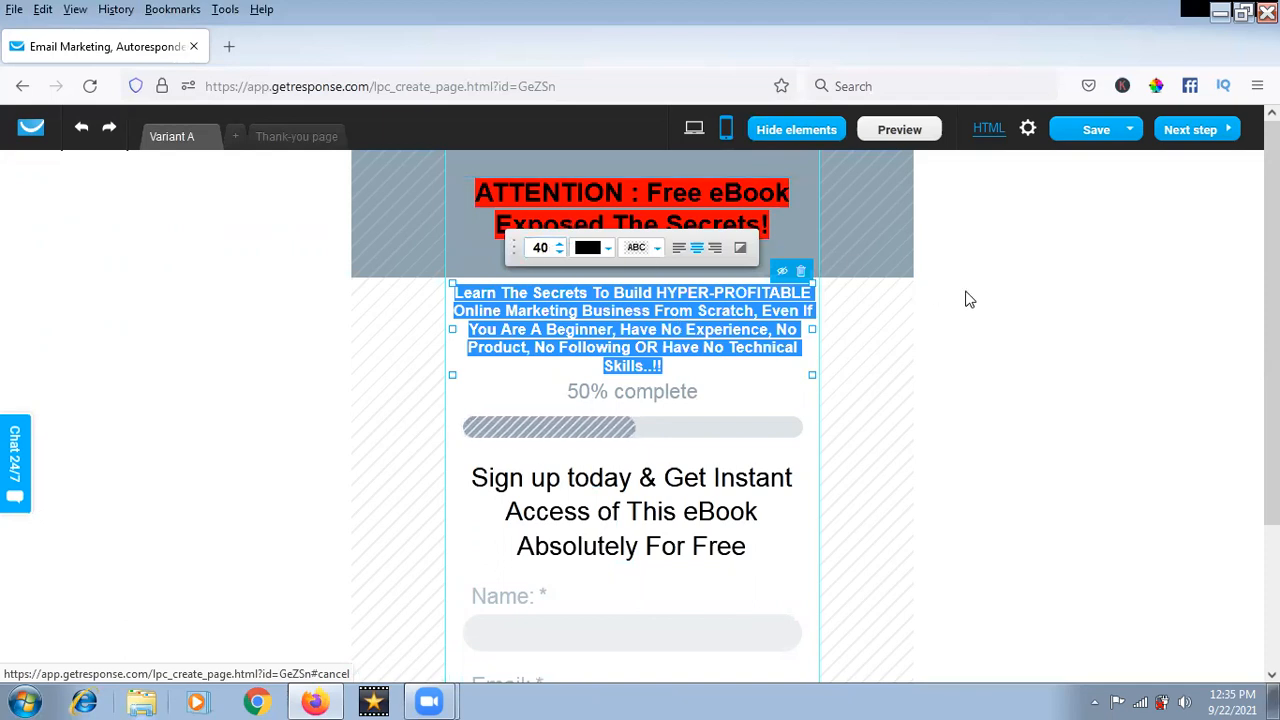
pyautogui.click(694, 128)
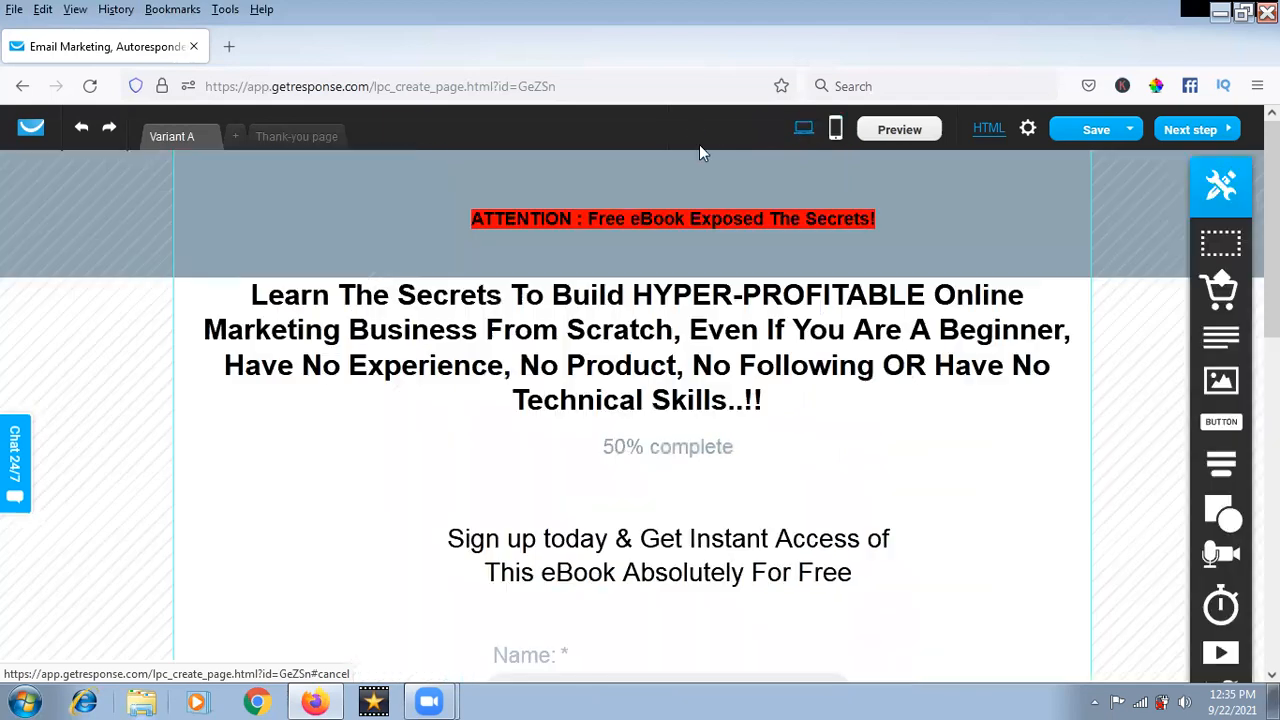
pyautogui.click(737, 371)
pyautogui.doubleClick(737, 371)
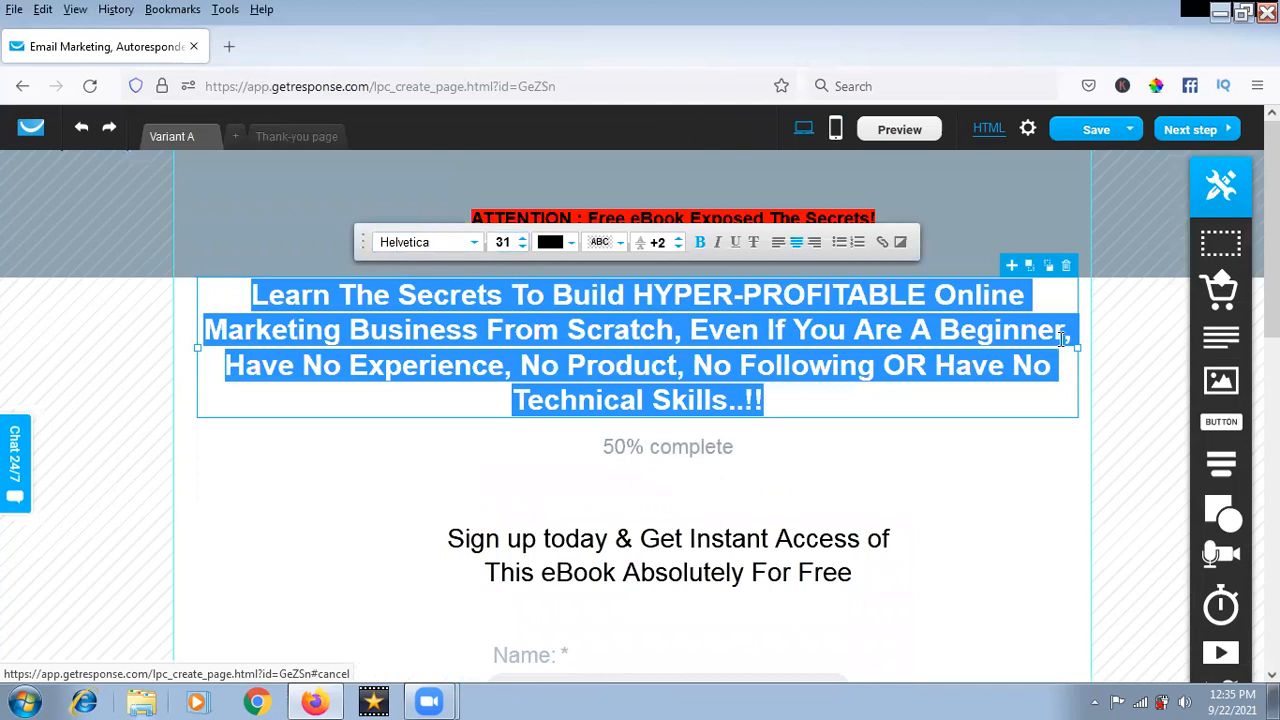
pyautogui.click(1063, 498)
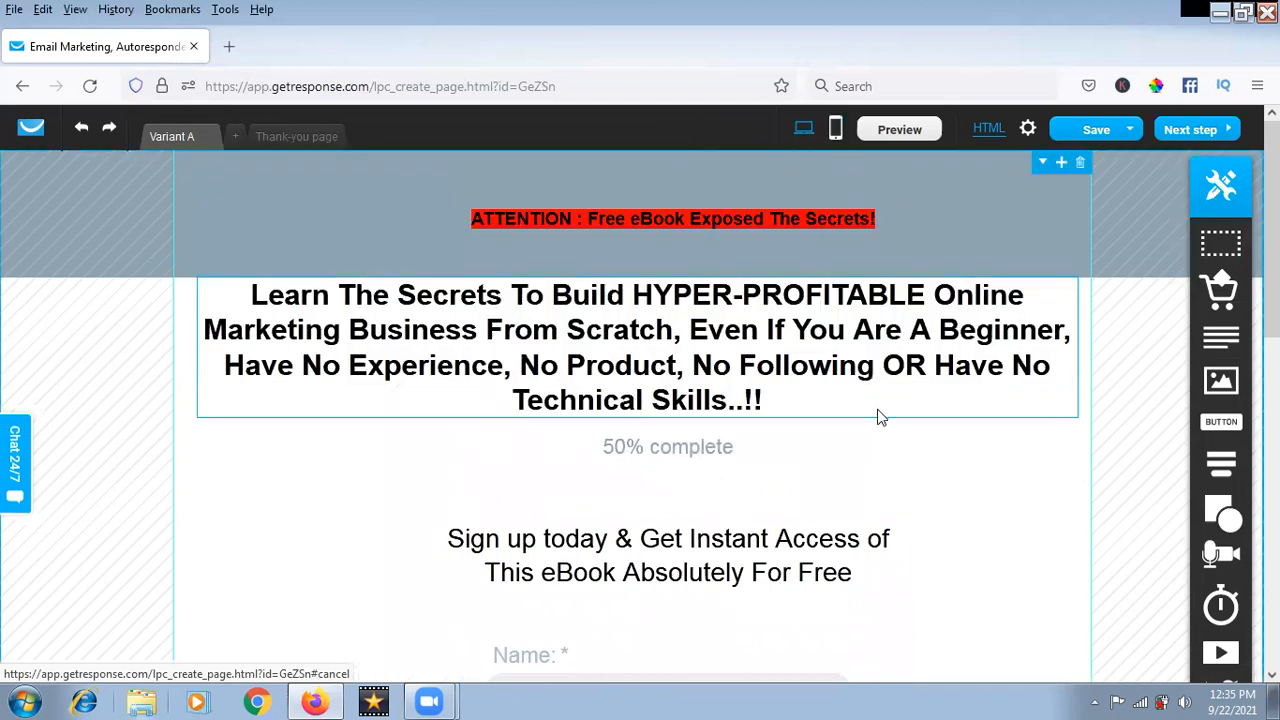
pyautogui.click(893, 130)
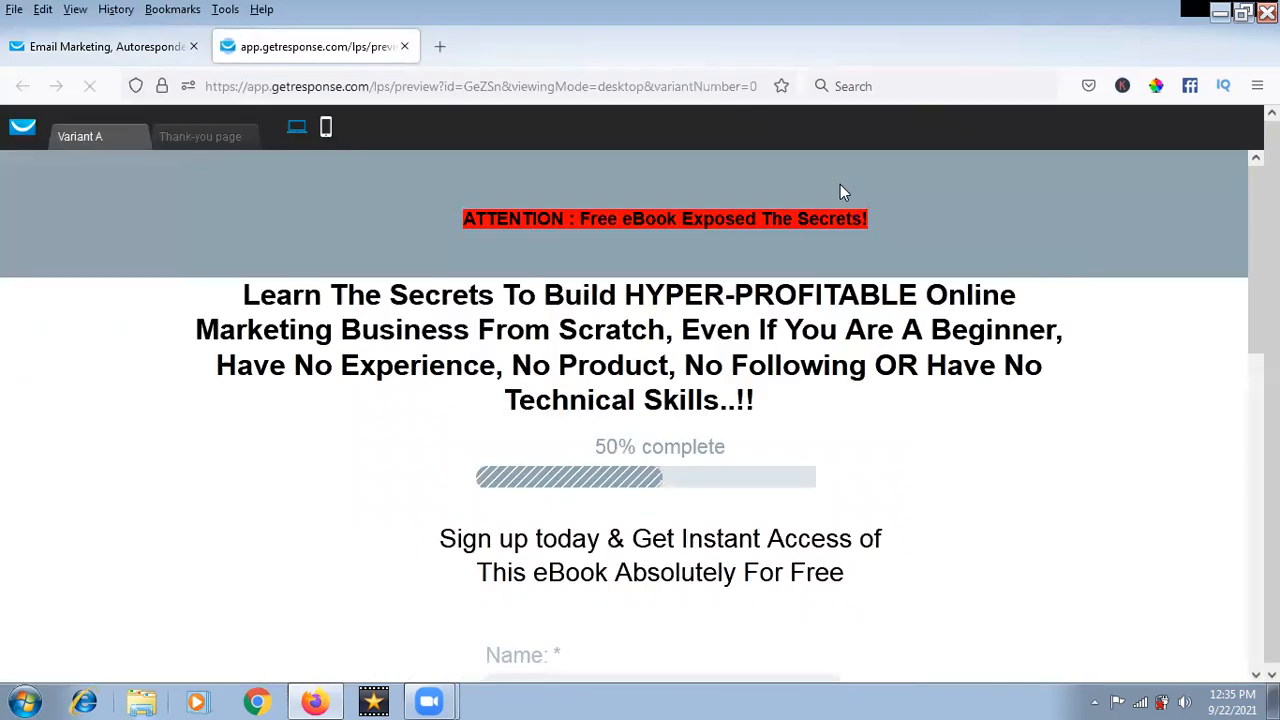
# Scroll the desktop and phone previews down to GET INSTANT ACCESS, then close the preview.
pyautogui.scroll(-8, 1120, 438)
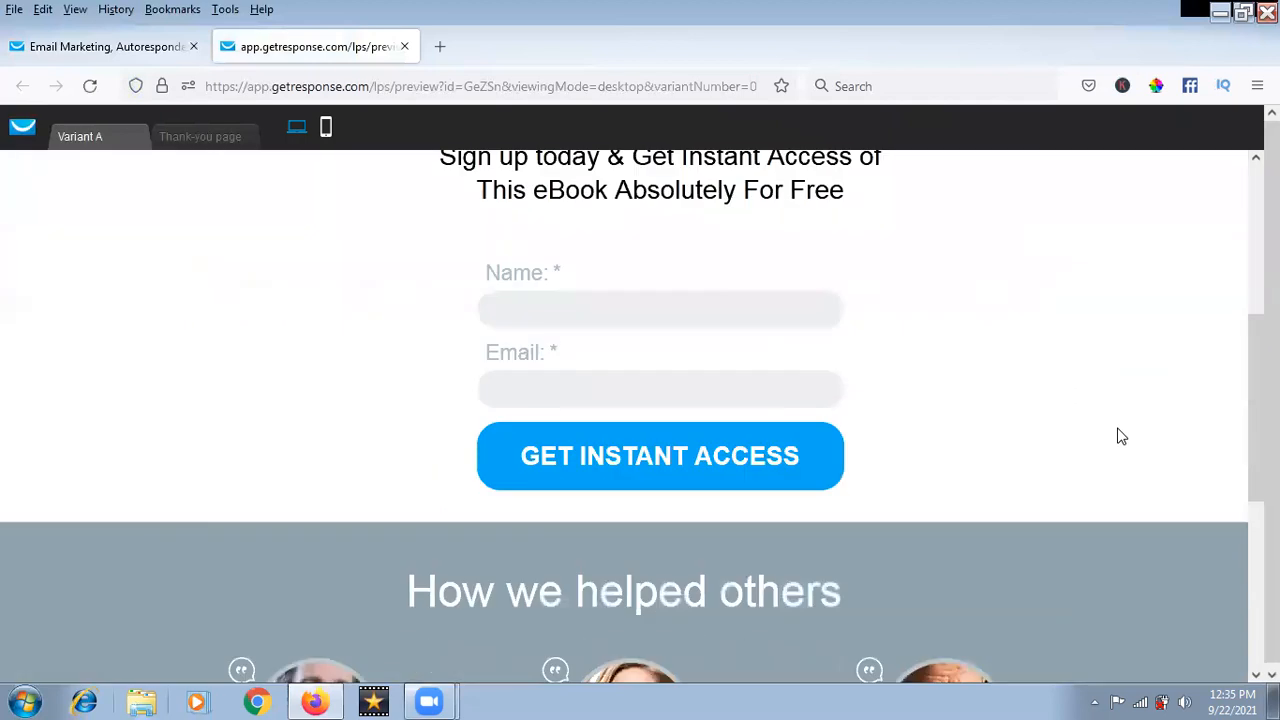
pyautogui.scroll(5, 1117, 437)
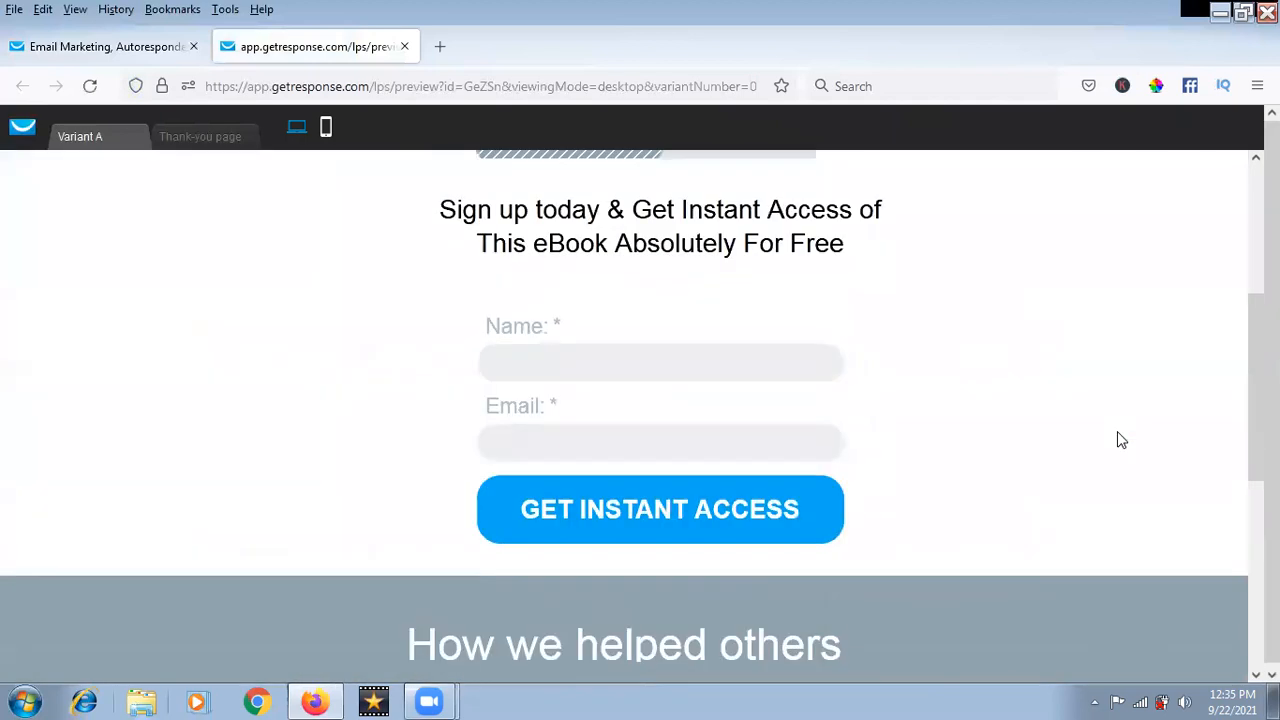
pyautogui.click(328, 130)
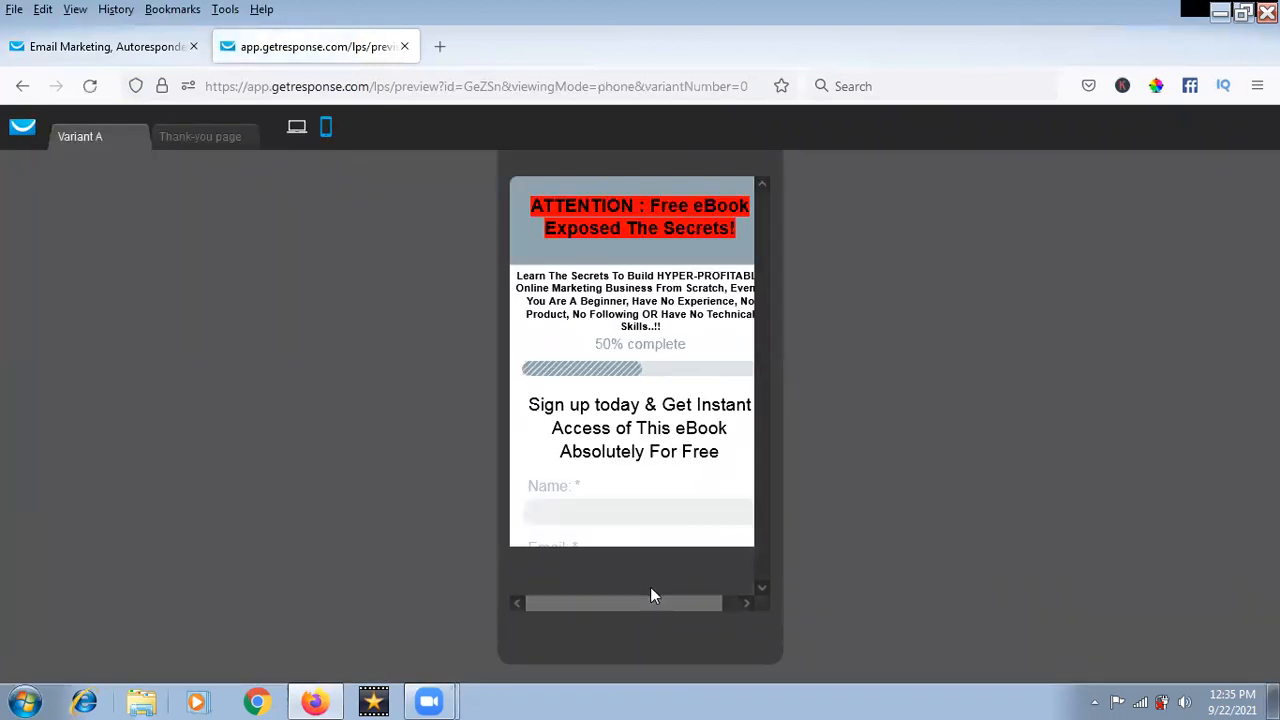
pyautogui.moveTo(641, 606); pyautogui.dragTo(615, 610)
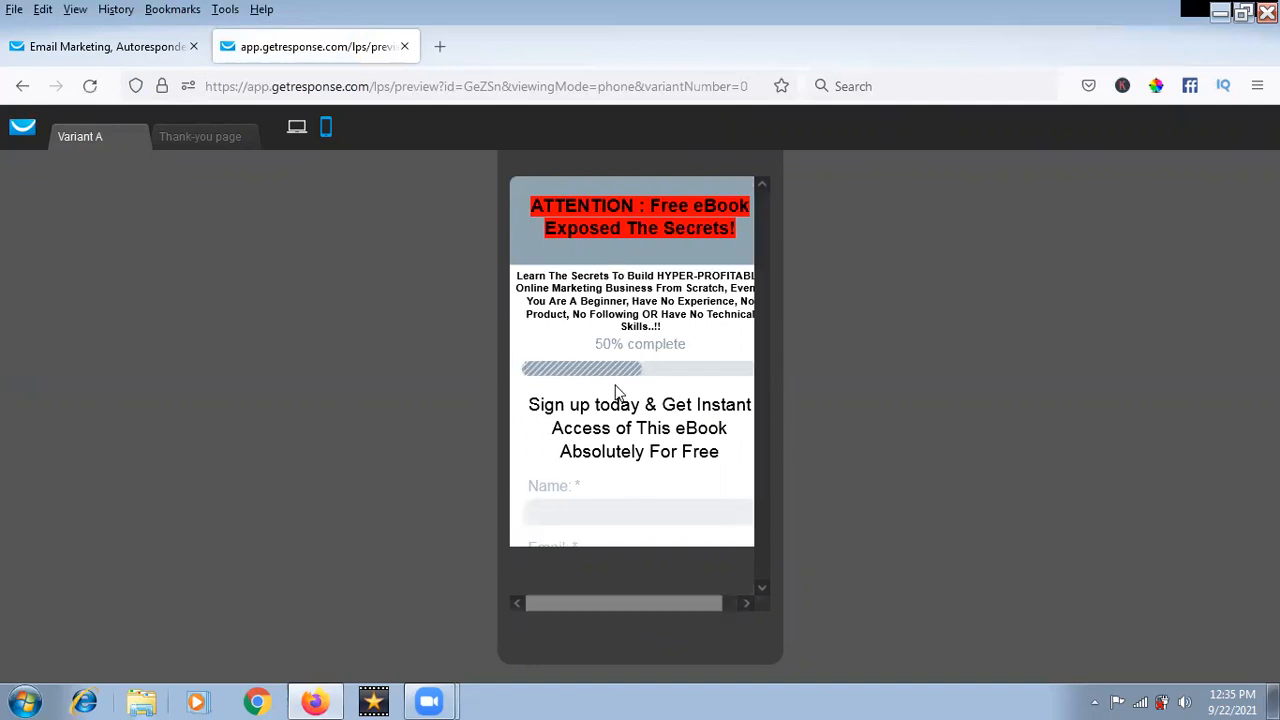
pyautogui.scroll(-2, 616, 393)
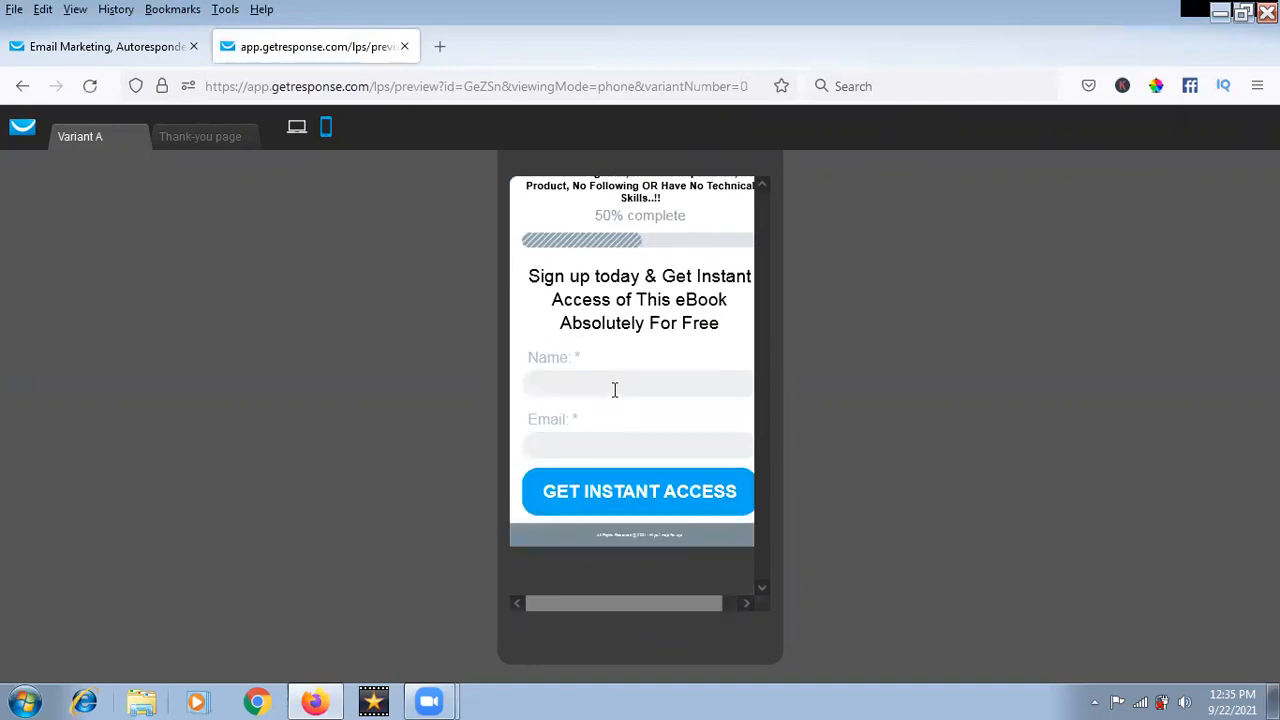
pyautogui.scroll(2, 610, 565)
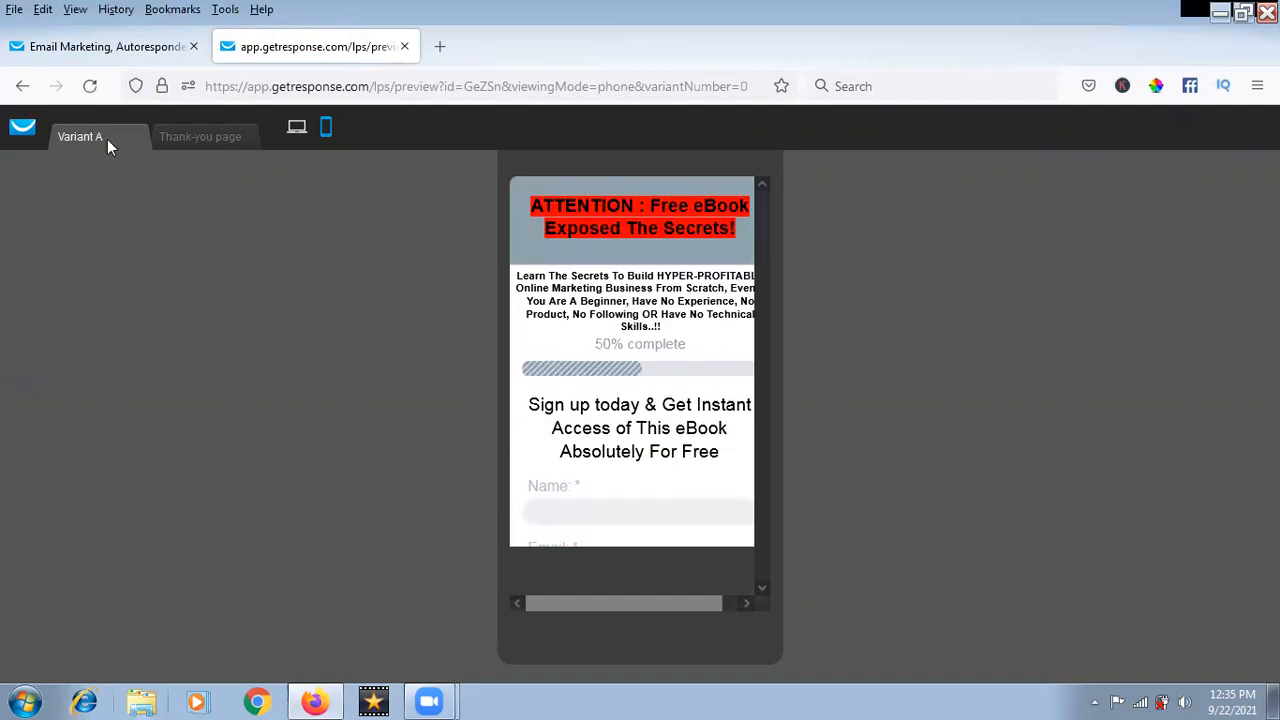
pyautogui.click(404, 46)
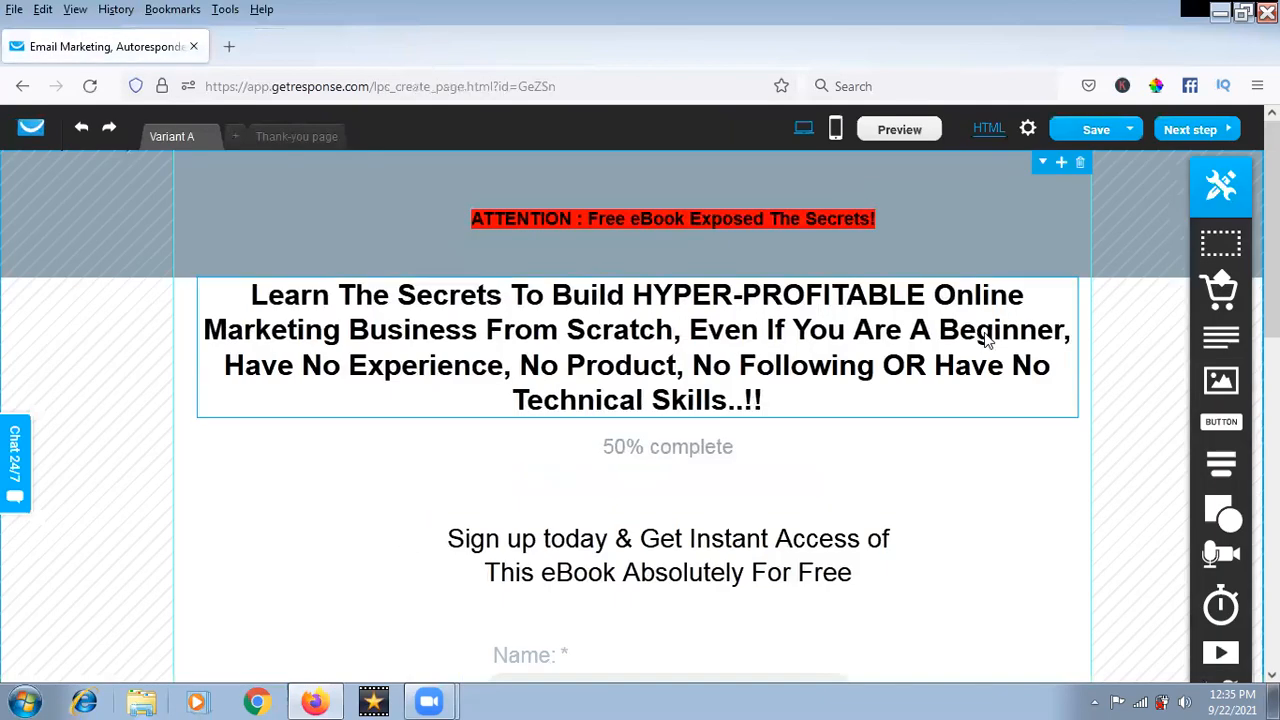
# Advance to the publishing settings via the Thank-you page link, then go back to the editor.
pyautogui.moveTo(1118, 140)
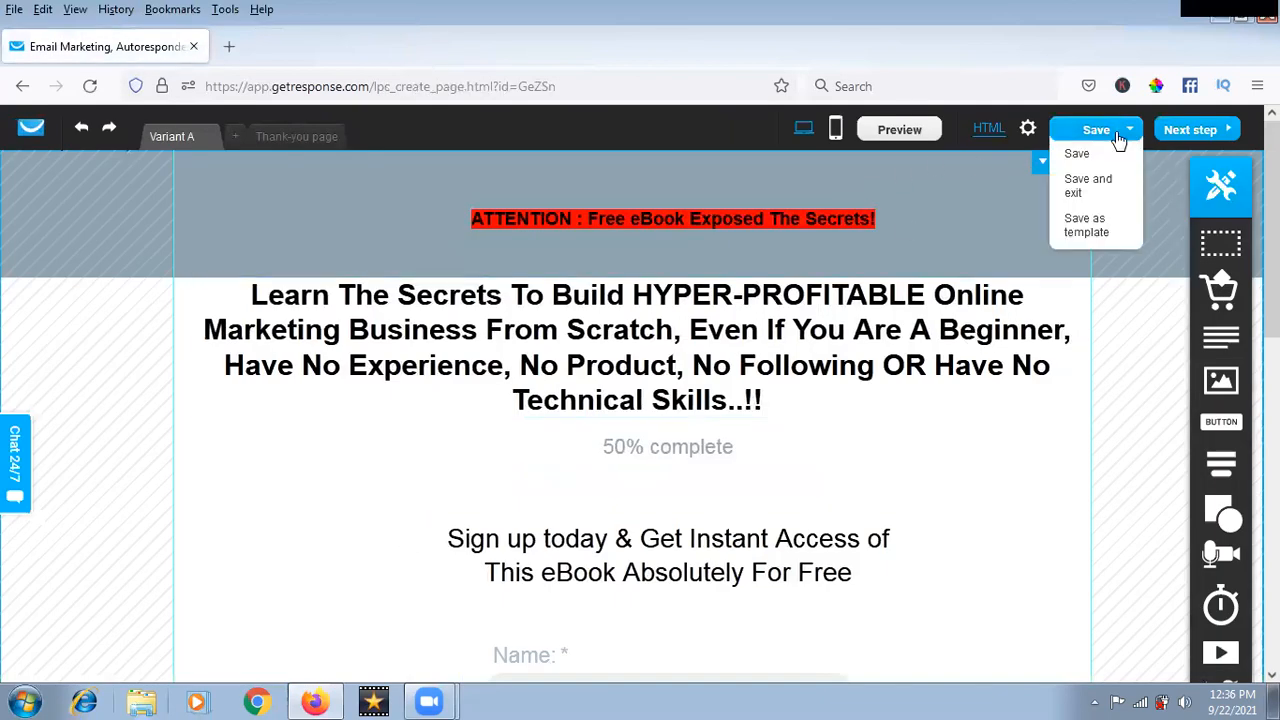
pyautogui.click(1188, 131)
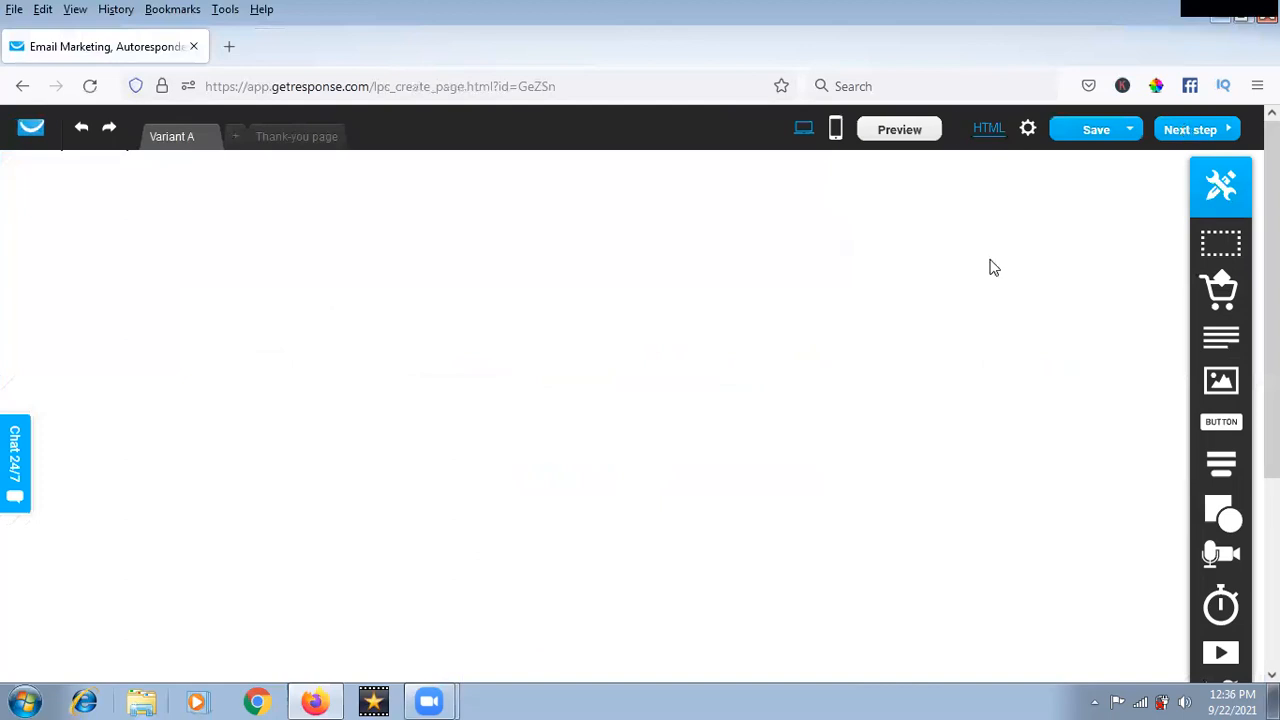
pyautogui.click(315, 136)
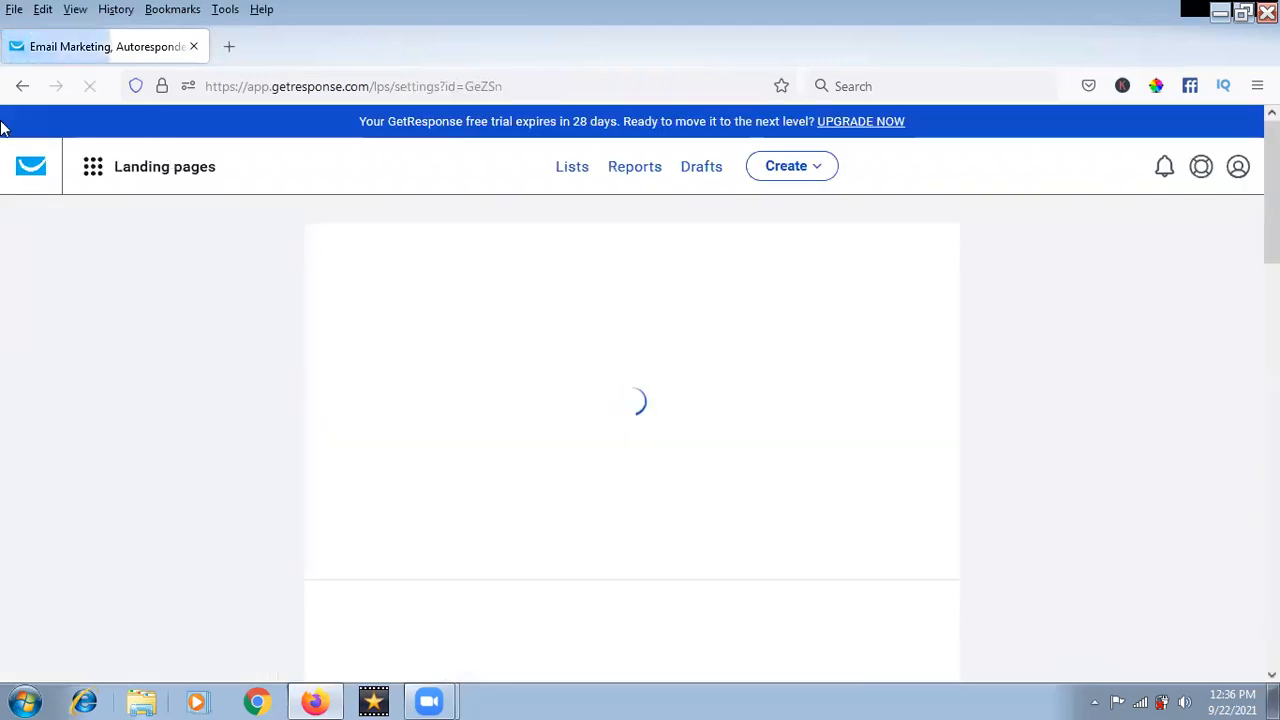
pyautogui.click(22, 87)
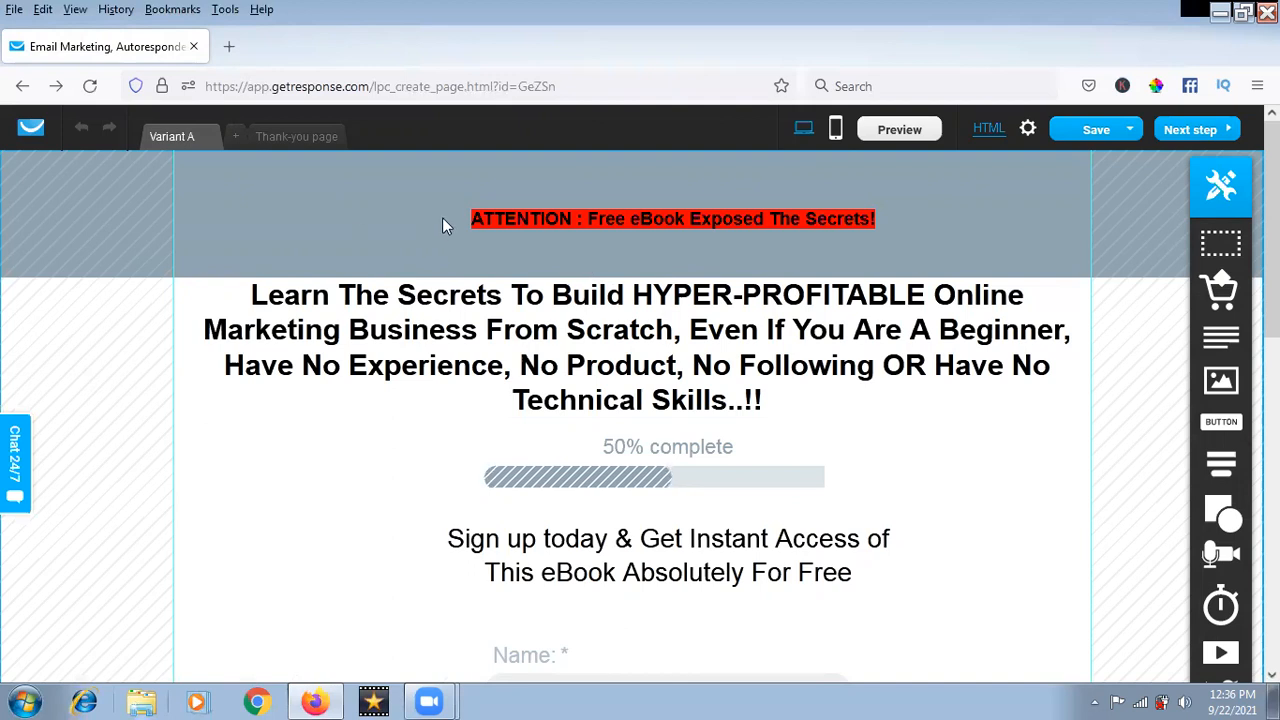
pyautogui.scroll(-5, 443, 225)
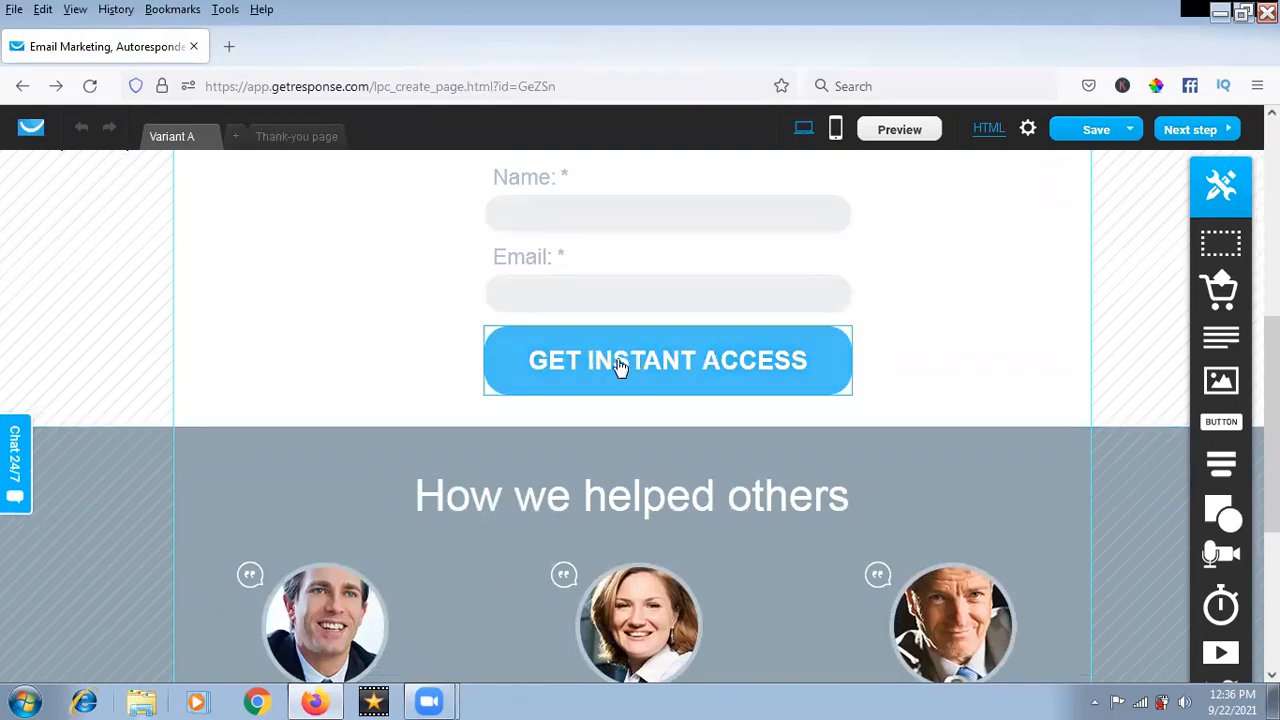
pyautogui.click(679, 376)
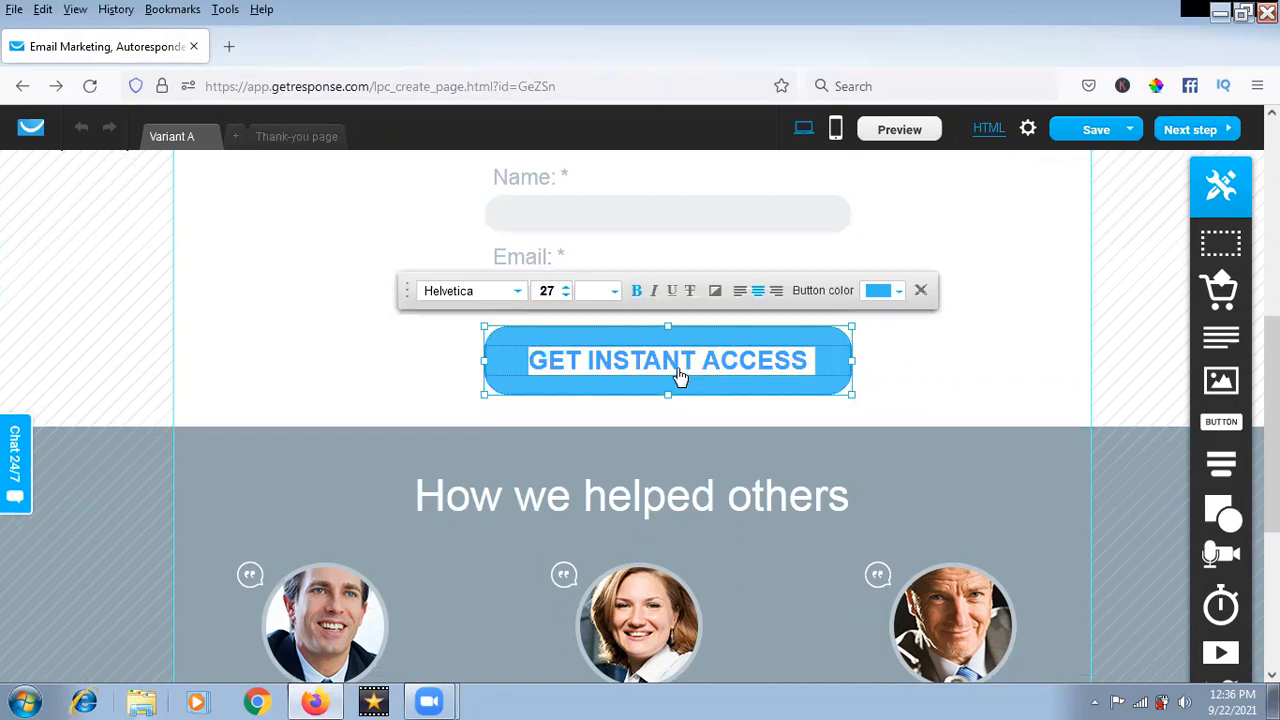
pyautogui.hotkey('ctrl', 'a')
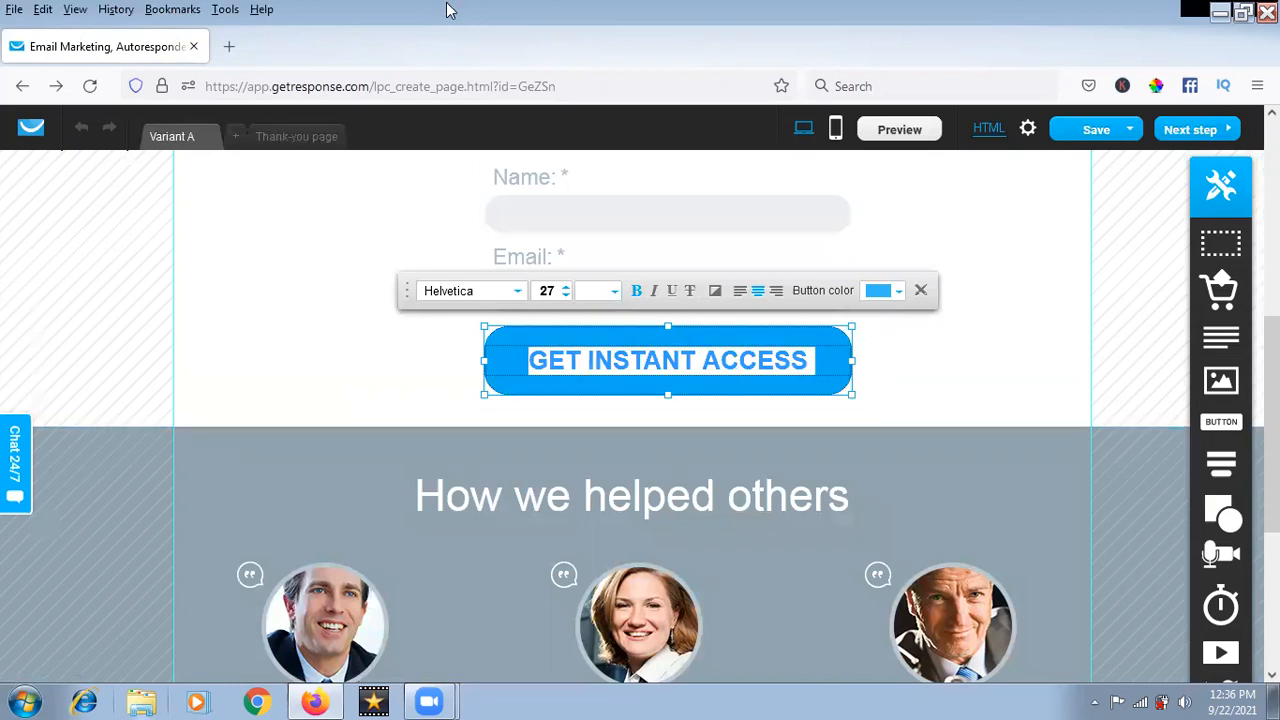
pyautogui.click(420, 363)
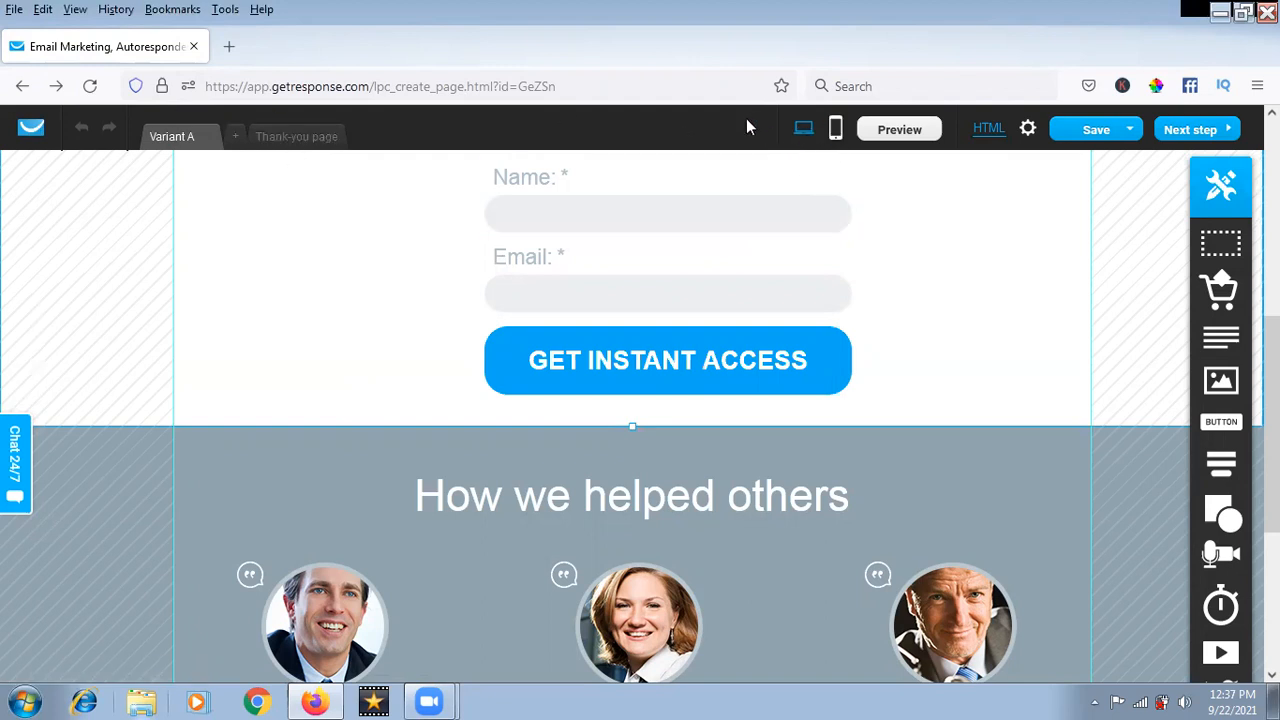
# Review the SEO title enroll-now, cancel without changes, and switch to the Thank-you page.
pyautogui.click(1028, 130)
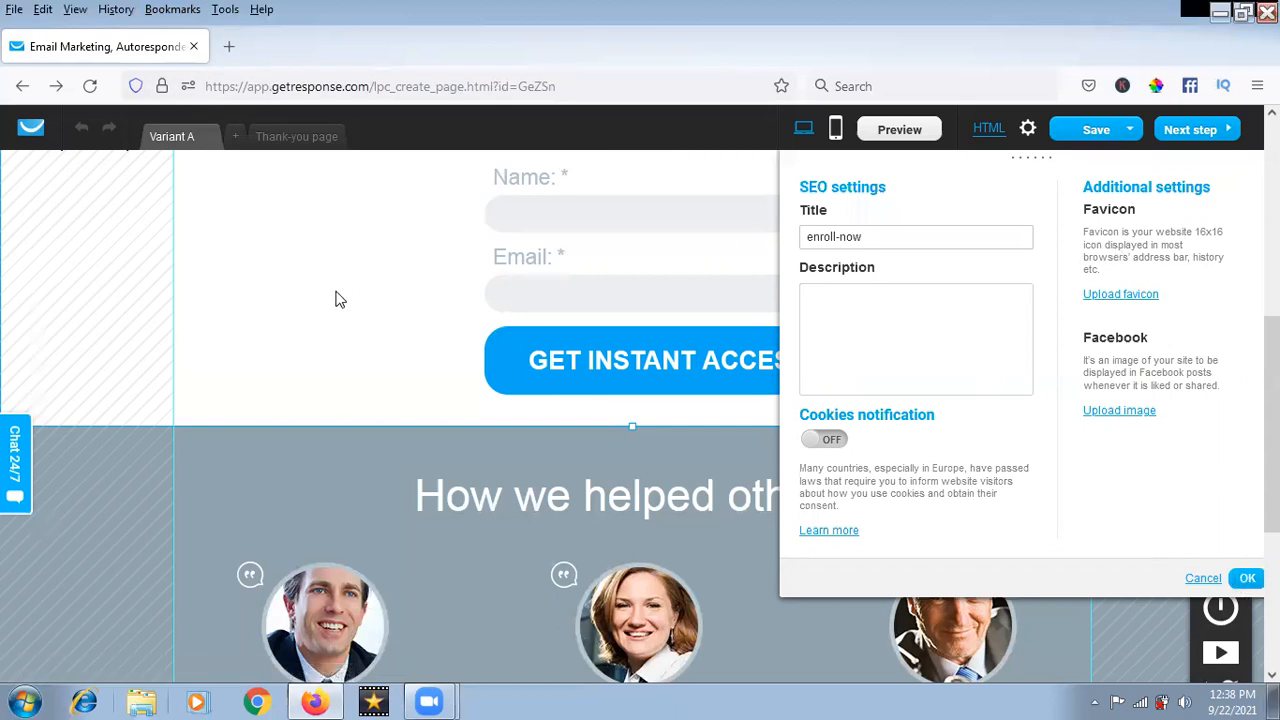
pyautogui.click(1205, 580)
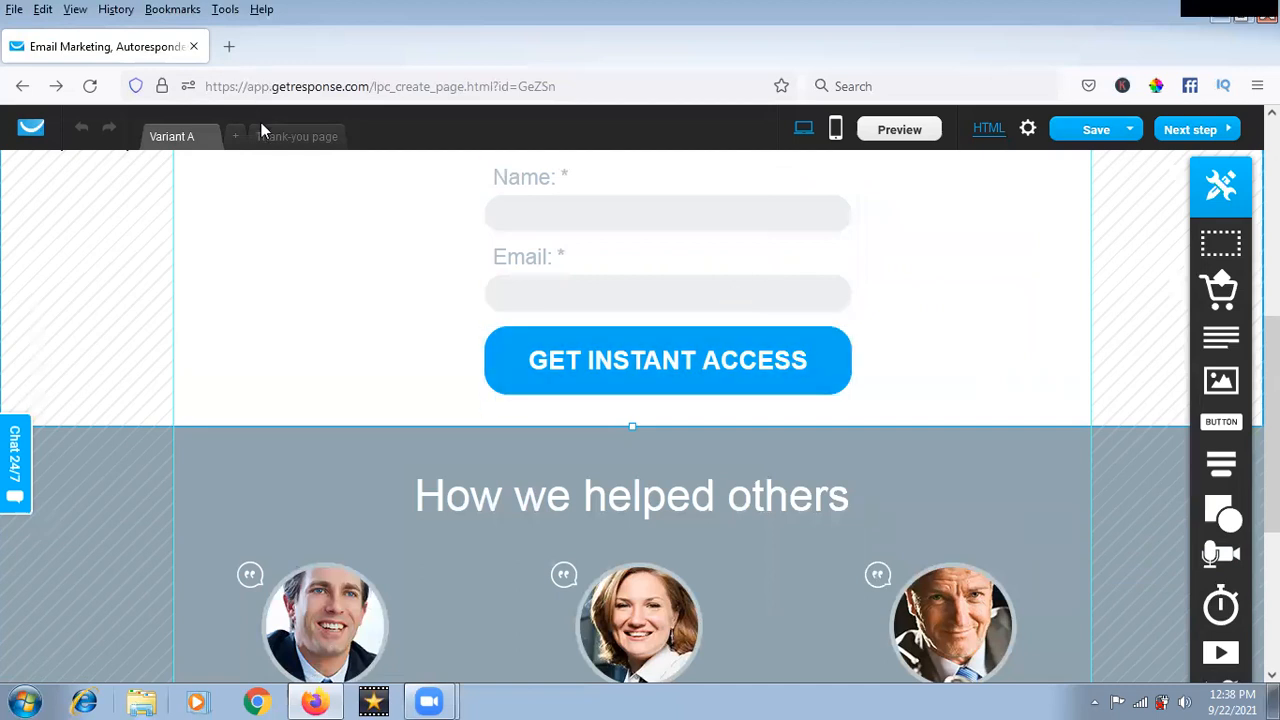
pyautogui.click(291, 139)
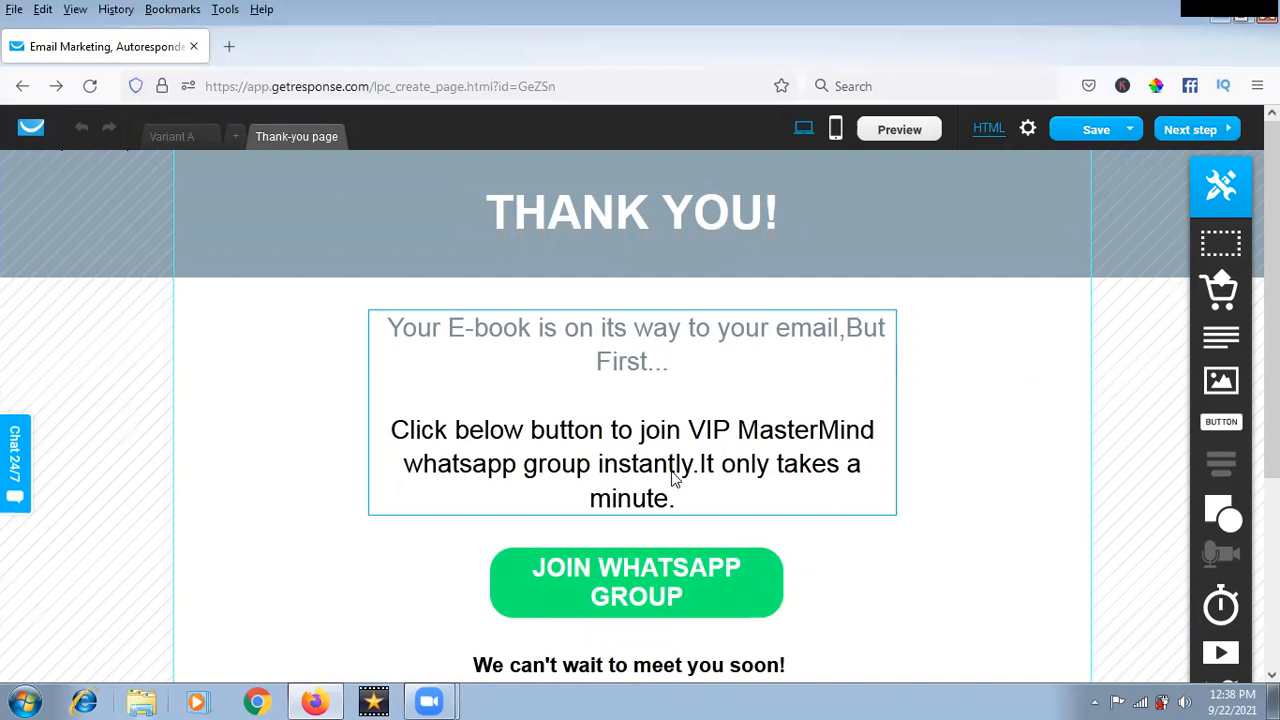
# Sample the JOIN WHATSAPP GROUP button's green with the ColorPick eyedropper: #0AF672.
pyautogui.scroll(-3, 591, 431)
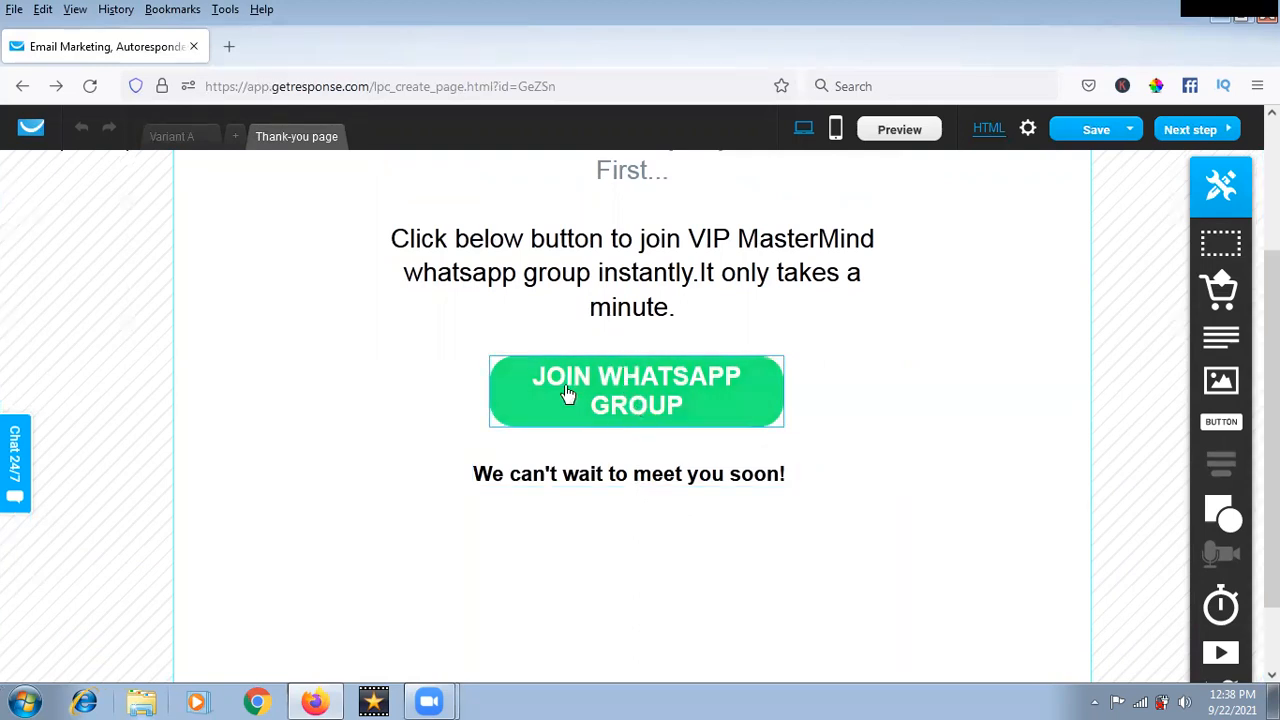
pyautogui.doubleClick(633, 405)
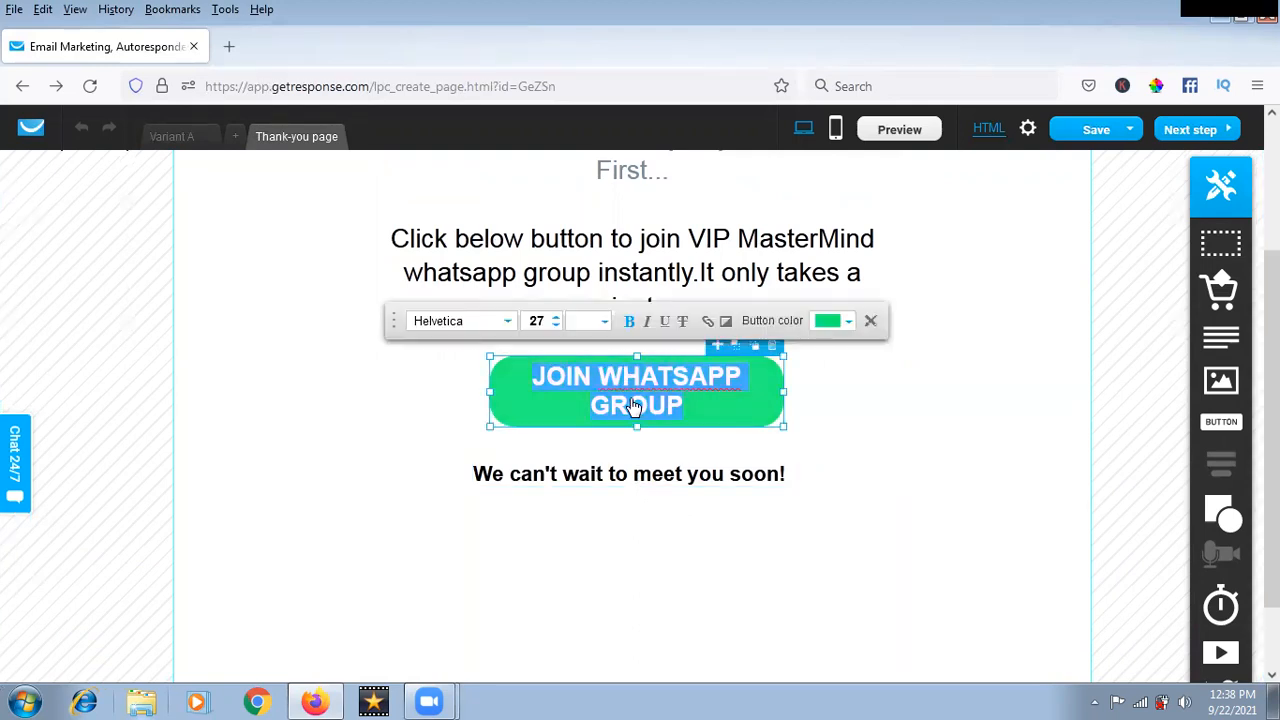
pyautogui.click(660, 517)
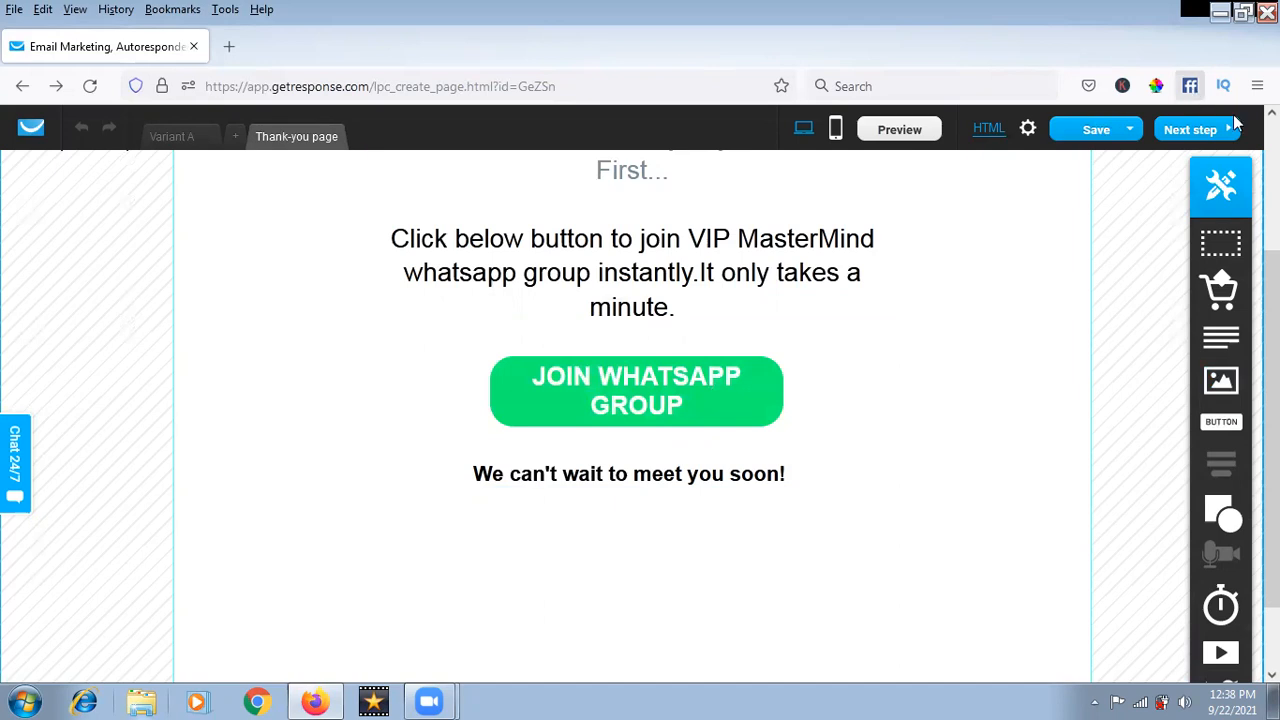
pyautogui.click(1156, 86)
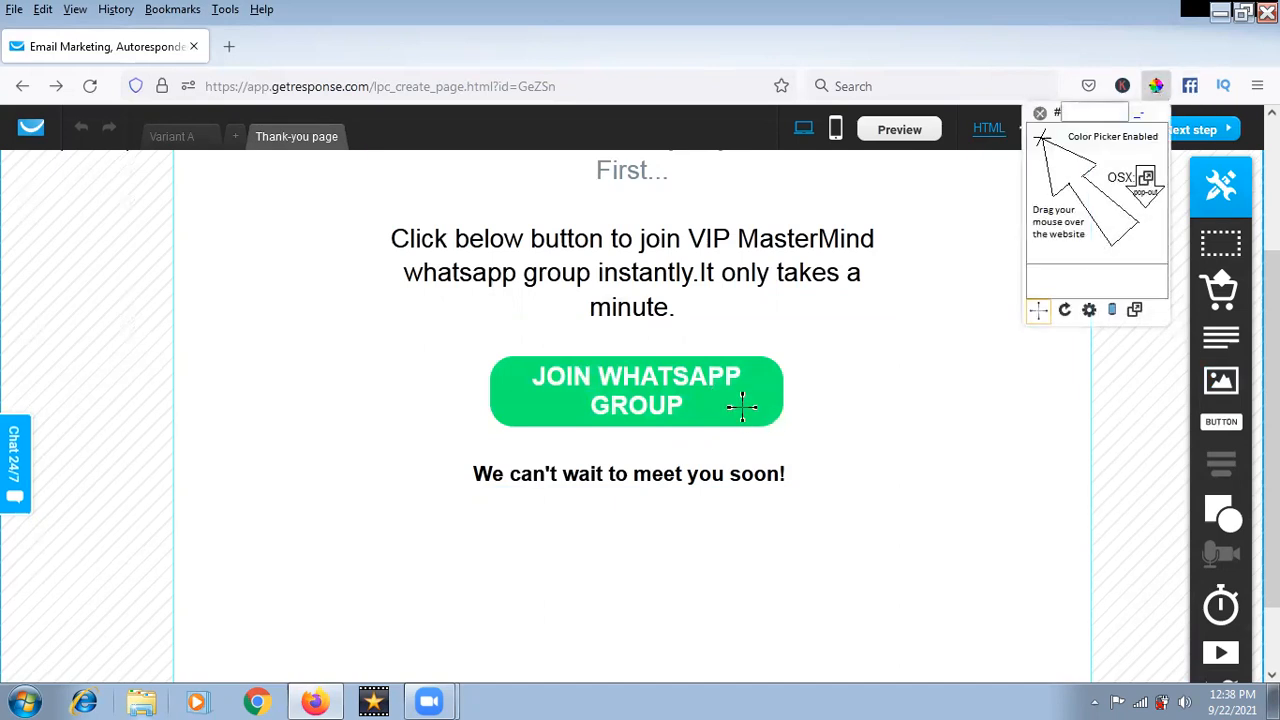
pyautogui.click(757, 423)
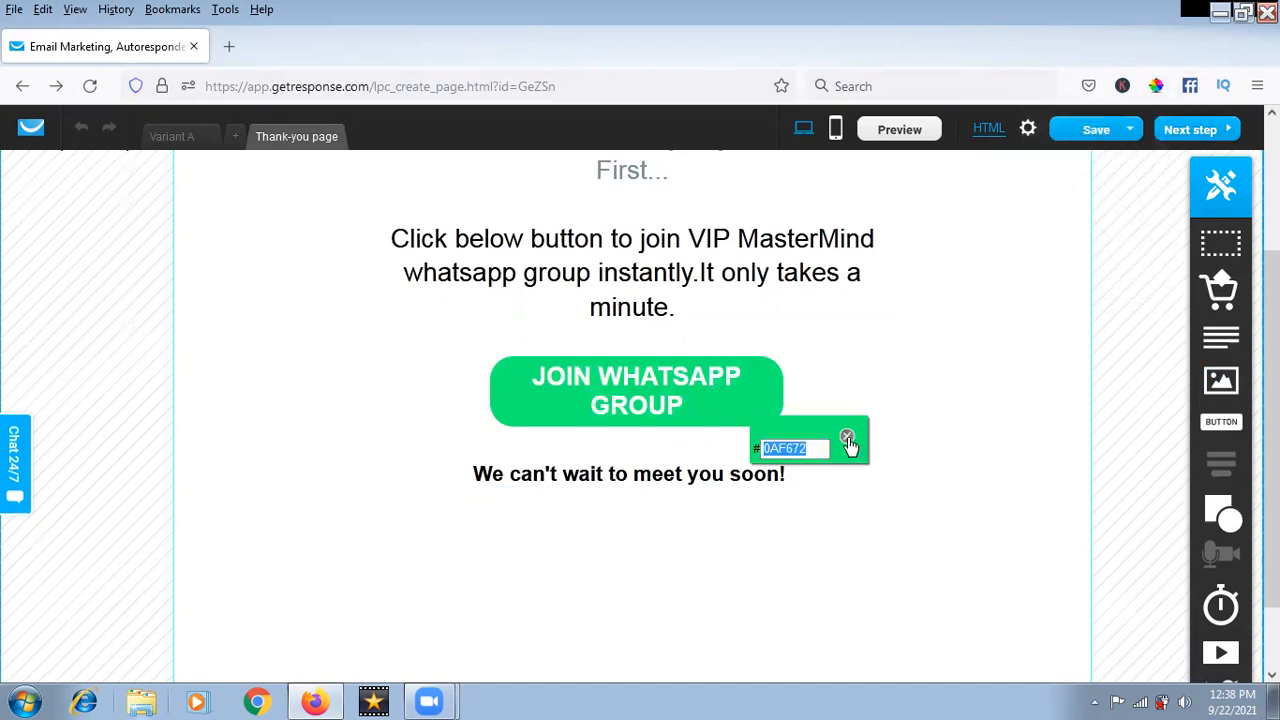
pyautogui.click(847, 436)
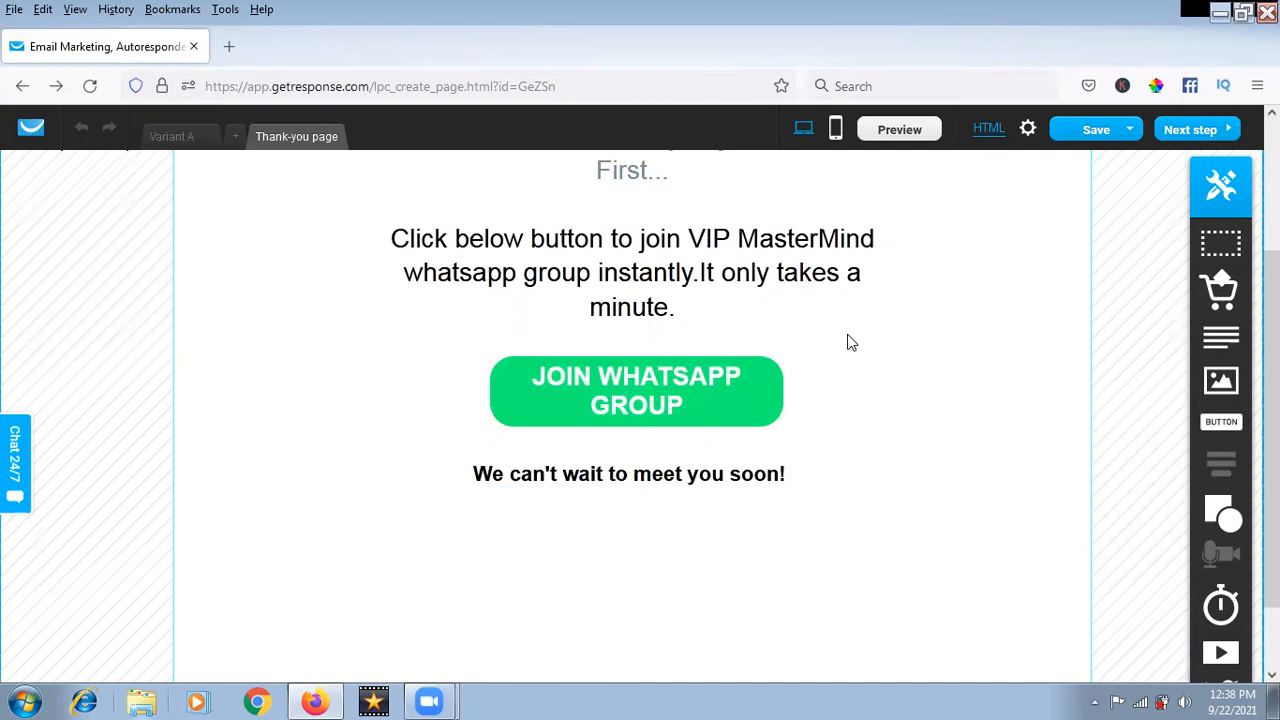
# Search Google for TELEGRAM and switch to the image results.
pyautogui.click(374, 278)
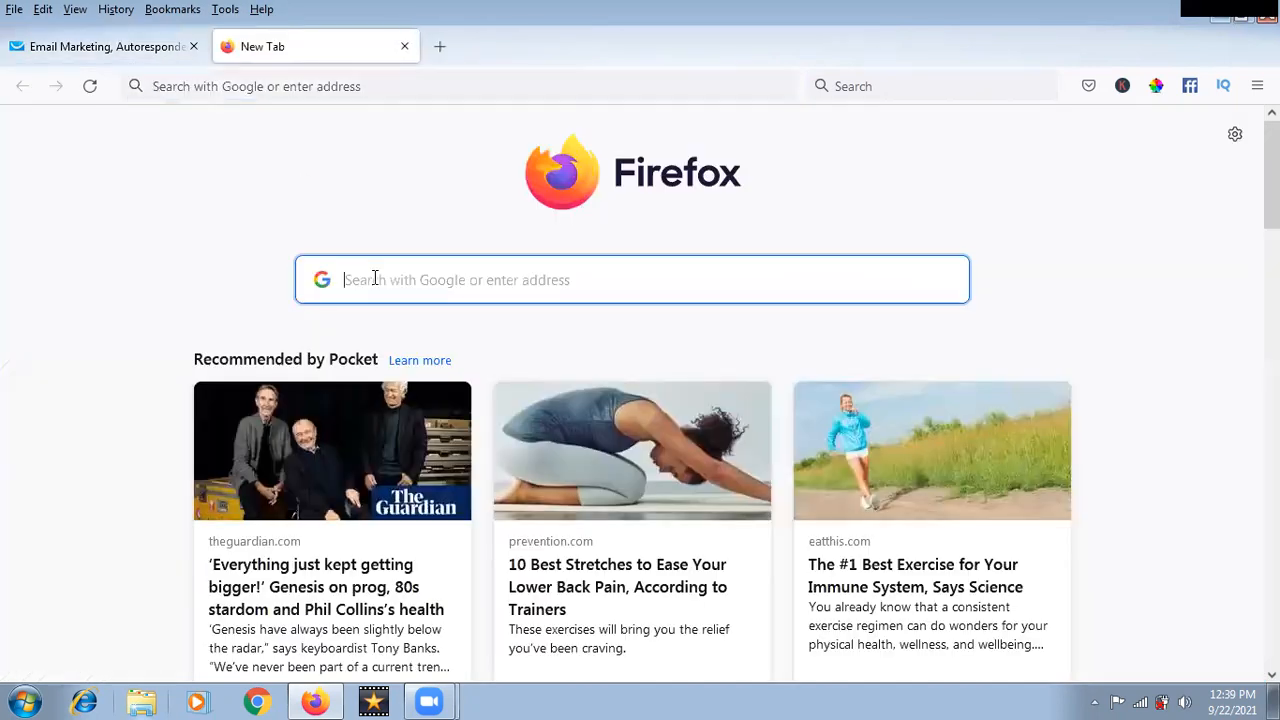
pyautogui.write('TELE')
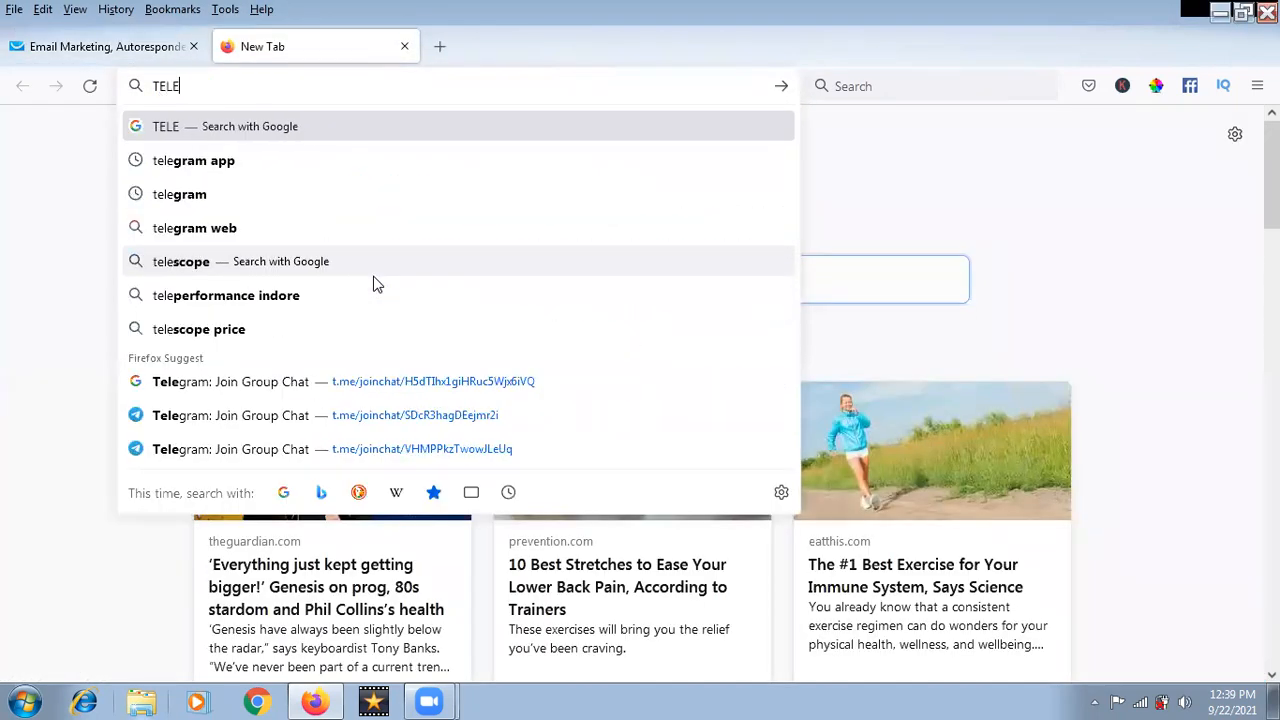
pyautogui.write('GRAM')
pyautogui.press('Return')
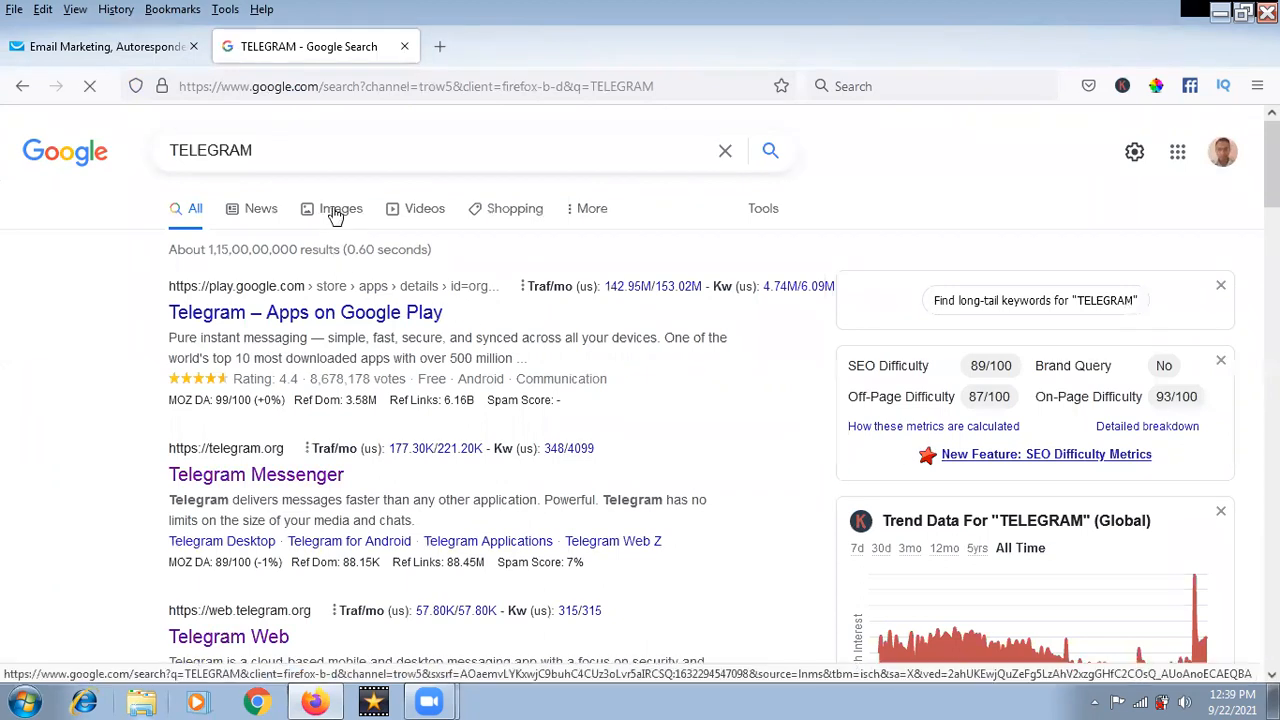
pyautogui.click(336, 210)
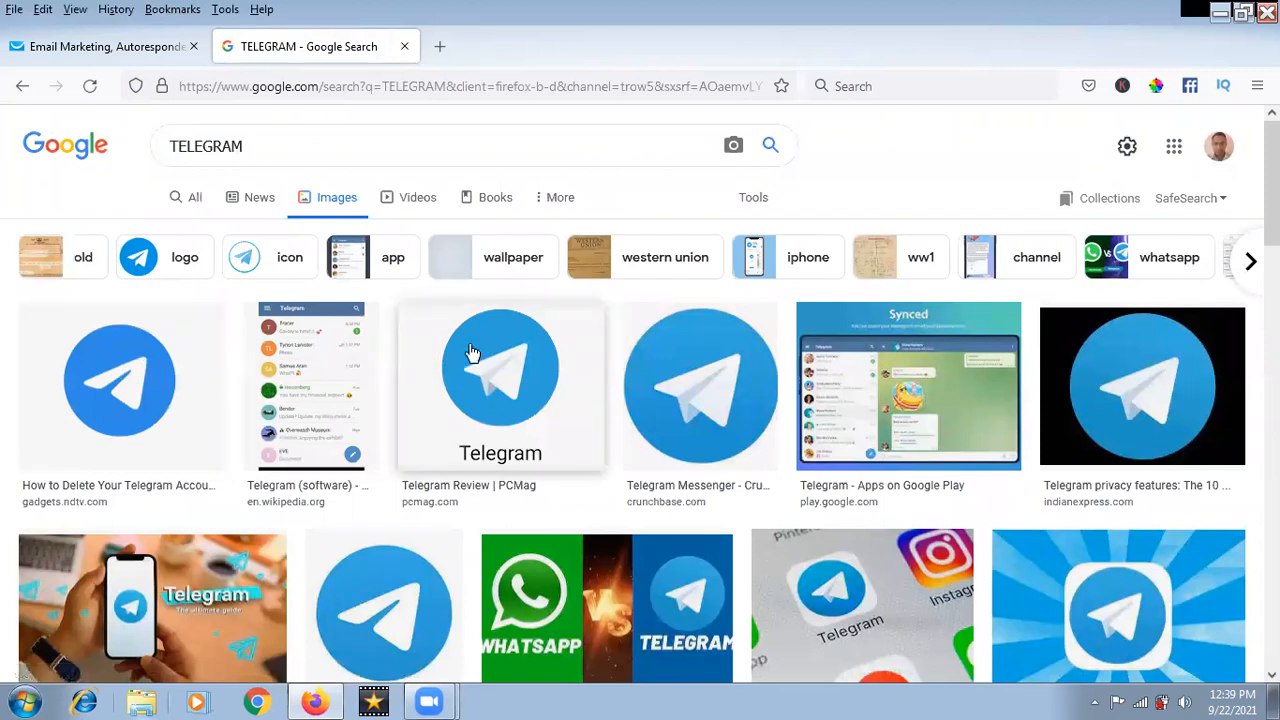
# Sample the Telegram logo blue #2BA0D9 with ColorPick, then close the search tab.
pyautogui.click(1155, 86)
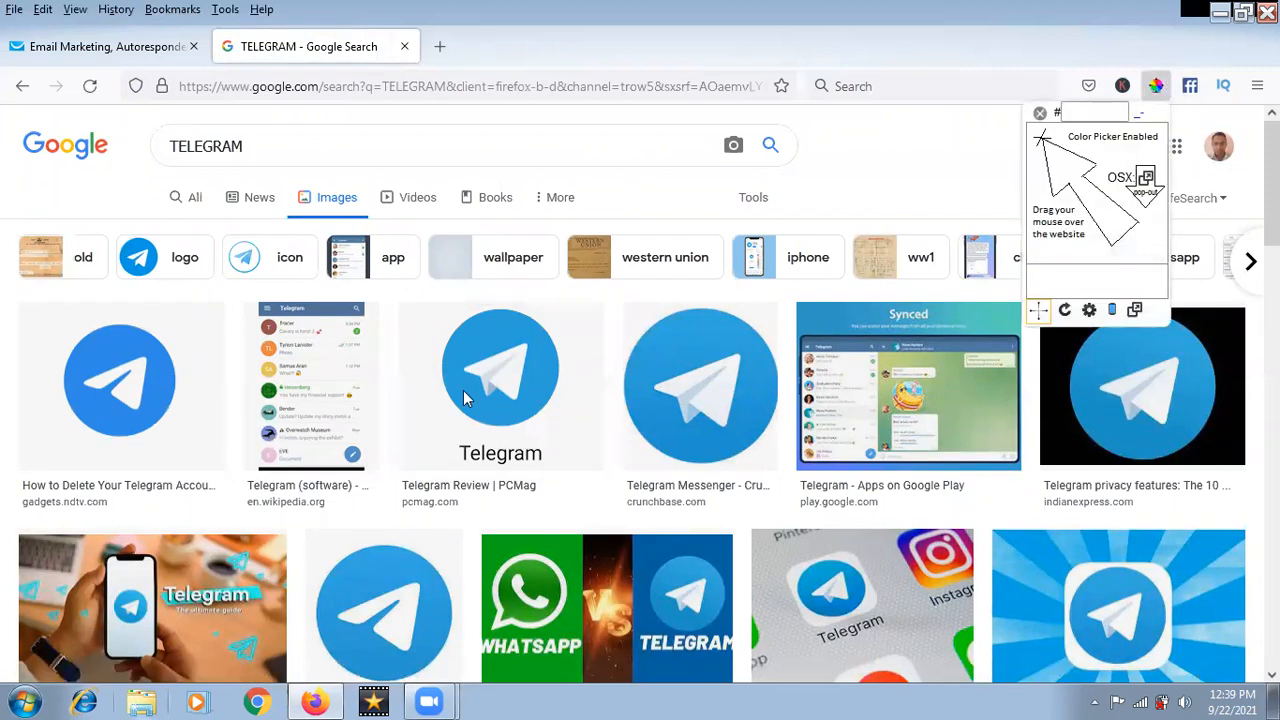
pyautogui.click(460, 340)
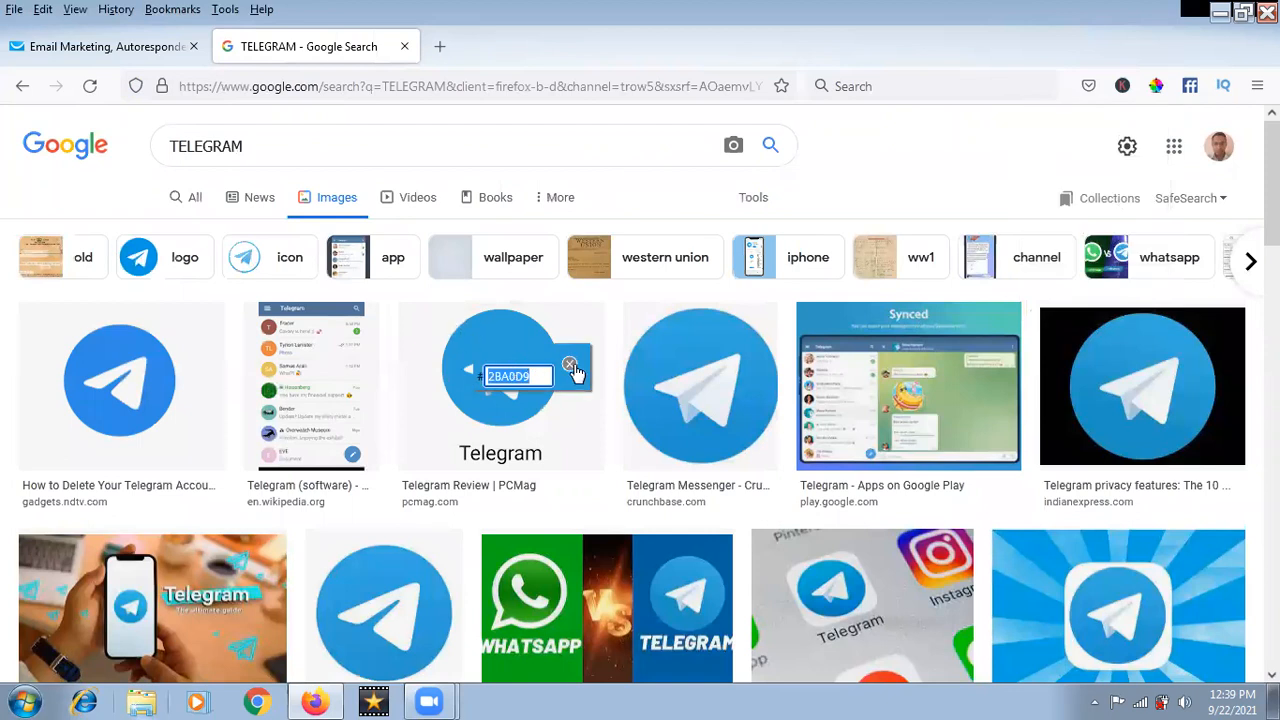
pyautogui.click(571, 366)
pyautogui.click(404, 46)
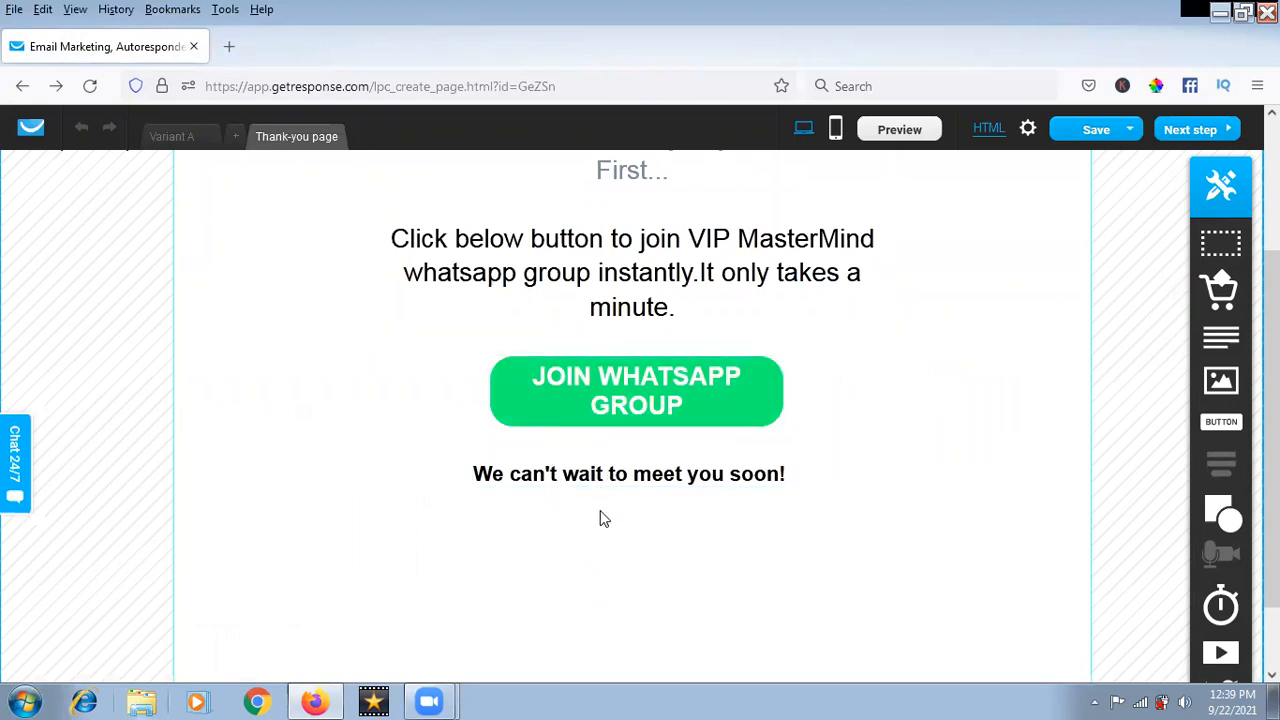
# Preview a lighter, semi-transparent JOIN WHATSAPP GROUP button, then cancel to keep solid green #0AF672.
pyautogui.scroll(-1, 603, 518)
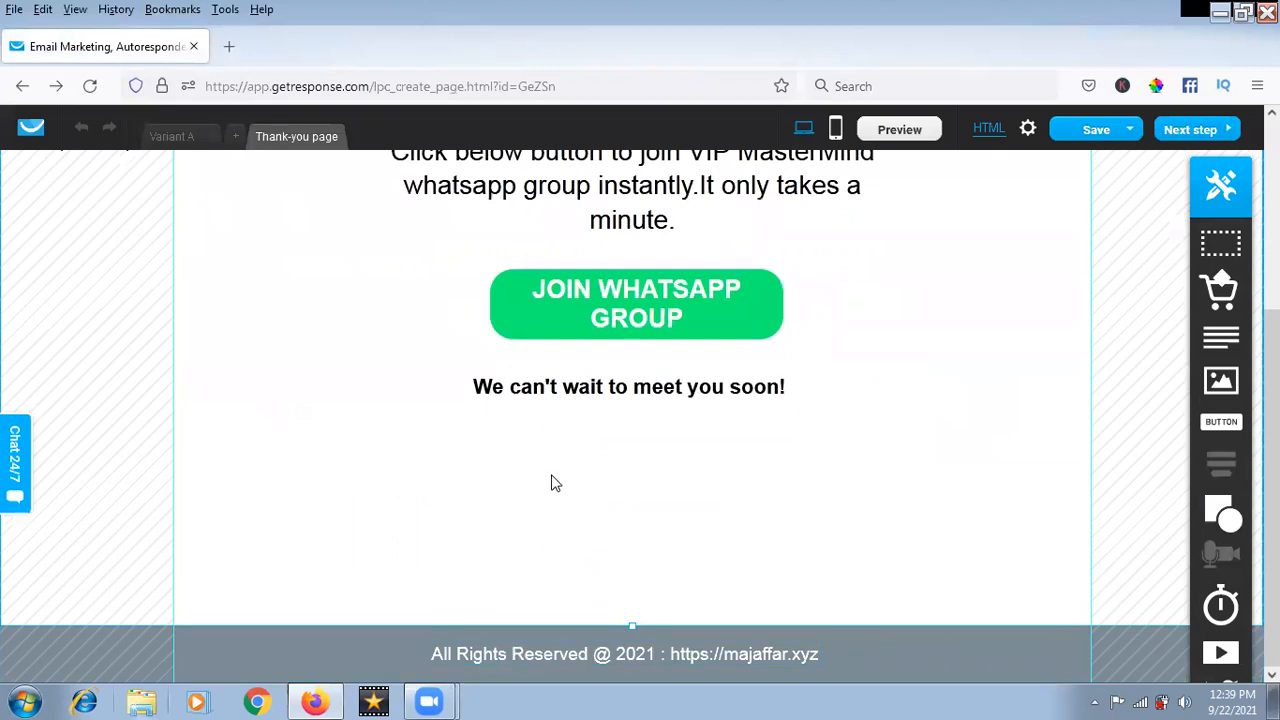
pyautogui.scroll(1, 551, 483)
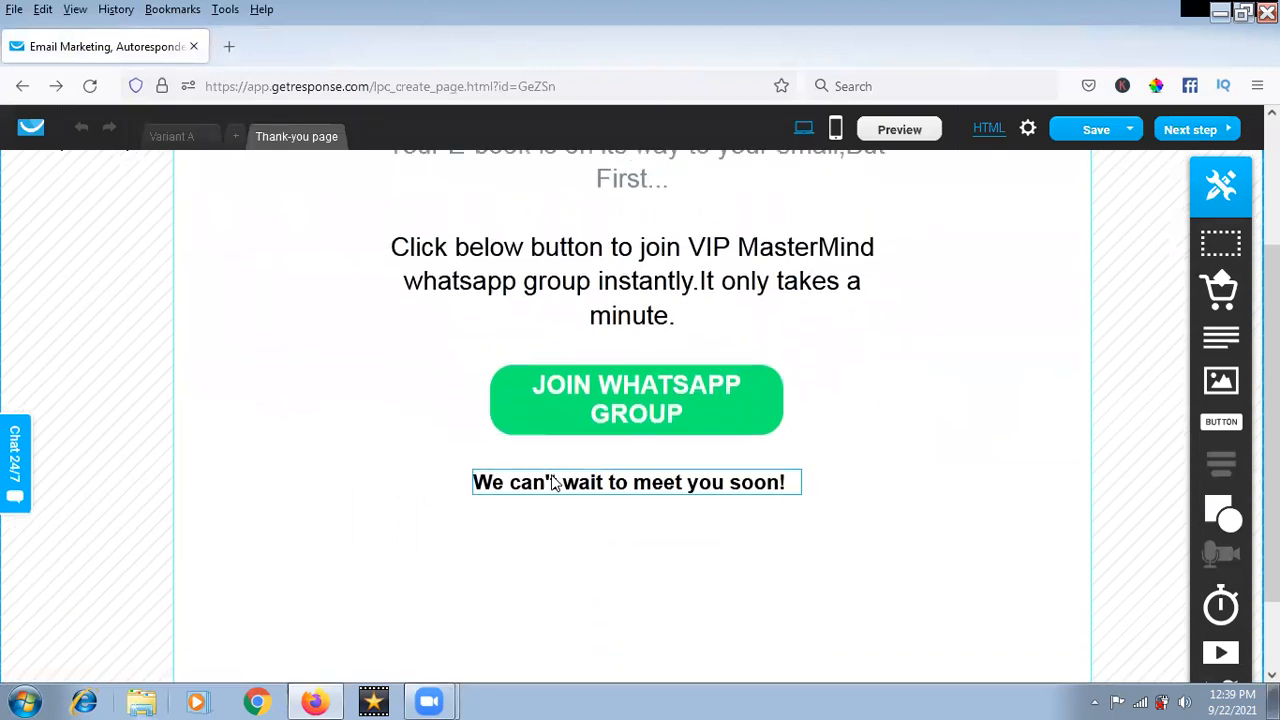
pyautogui.click(631, 412)
pyautogui.doubleClick(630, 411)
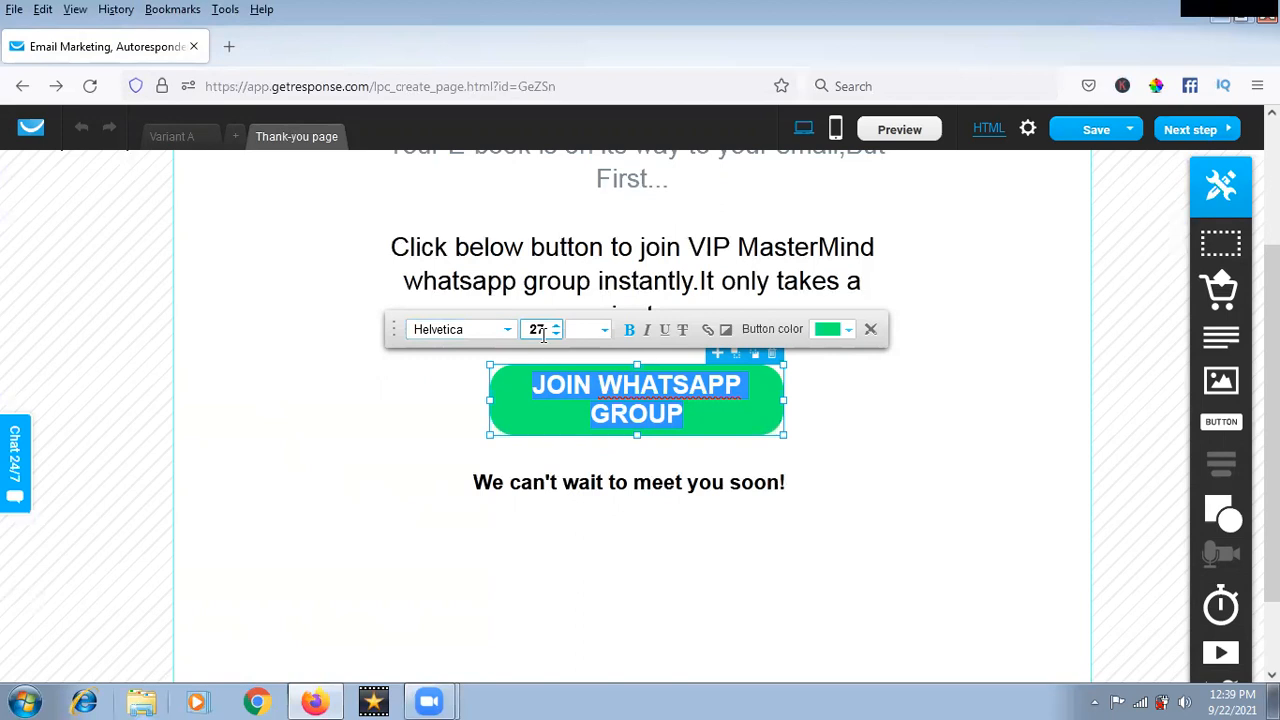
pyautogui.click(600, 333)
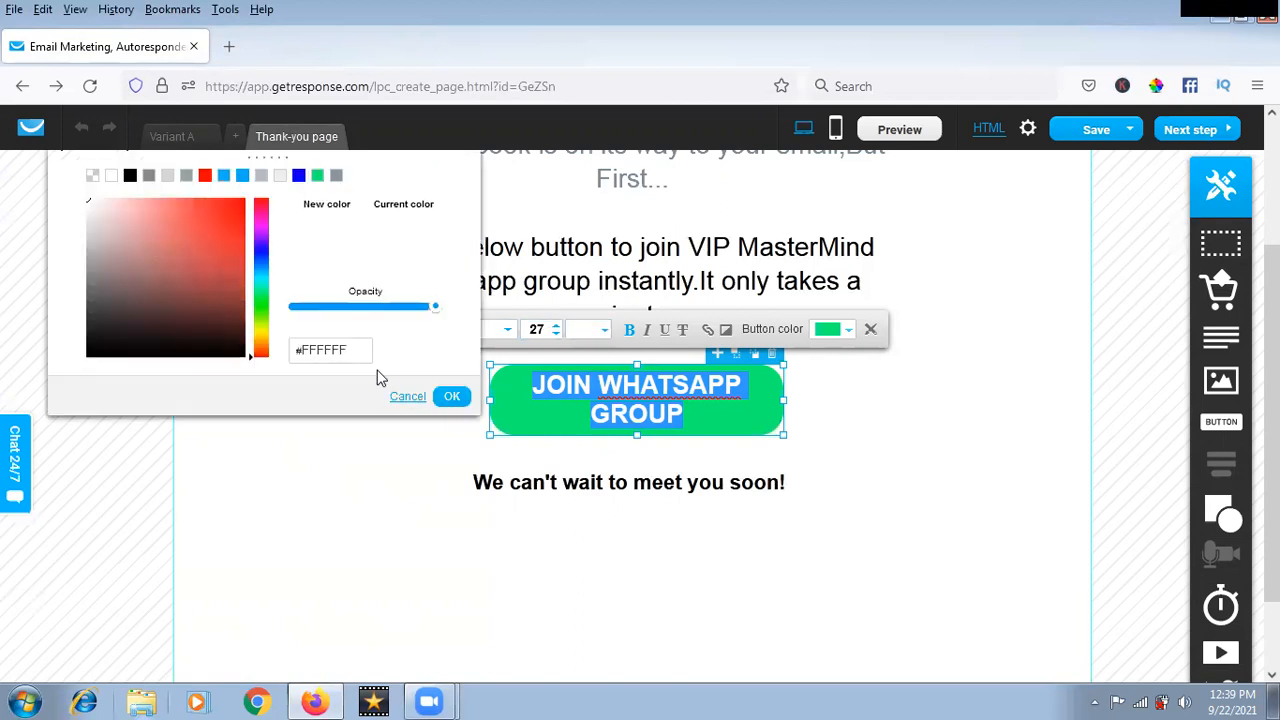
pyautogui.click(405, 398)
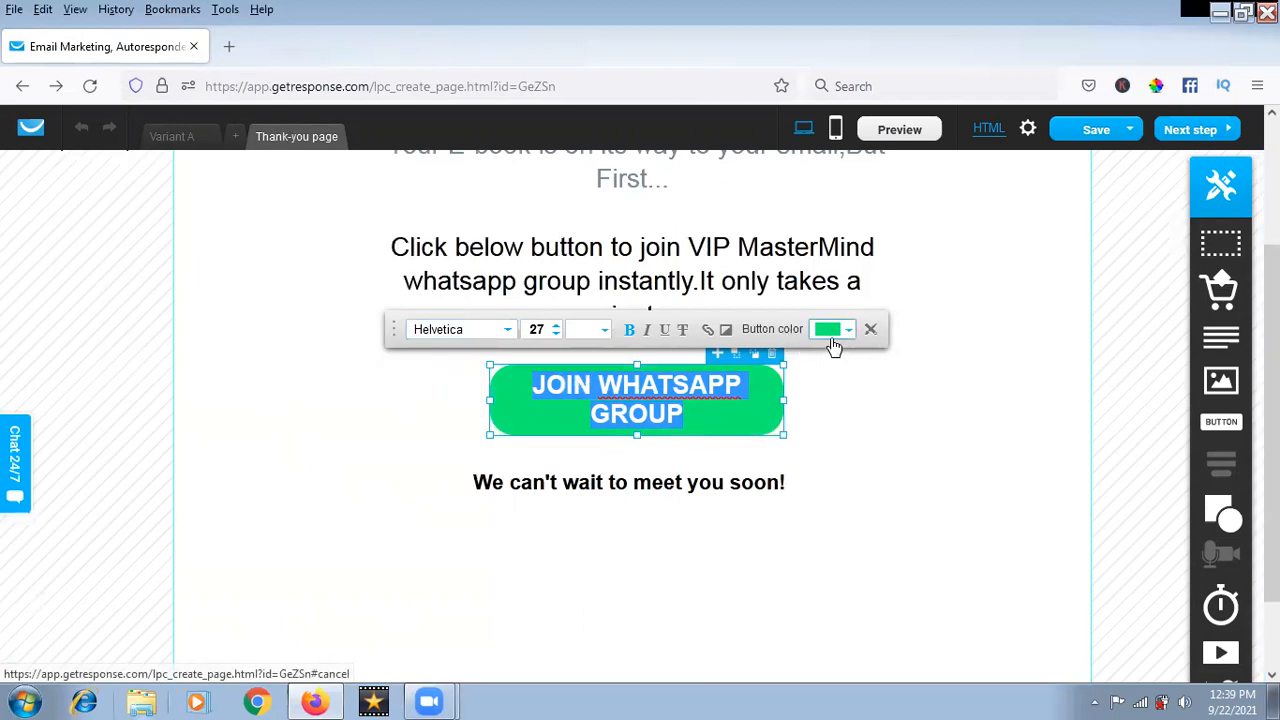
pyautogui.click(848, 331)
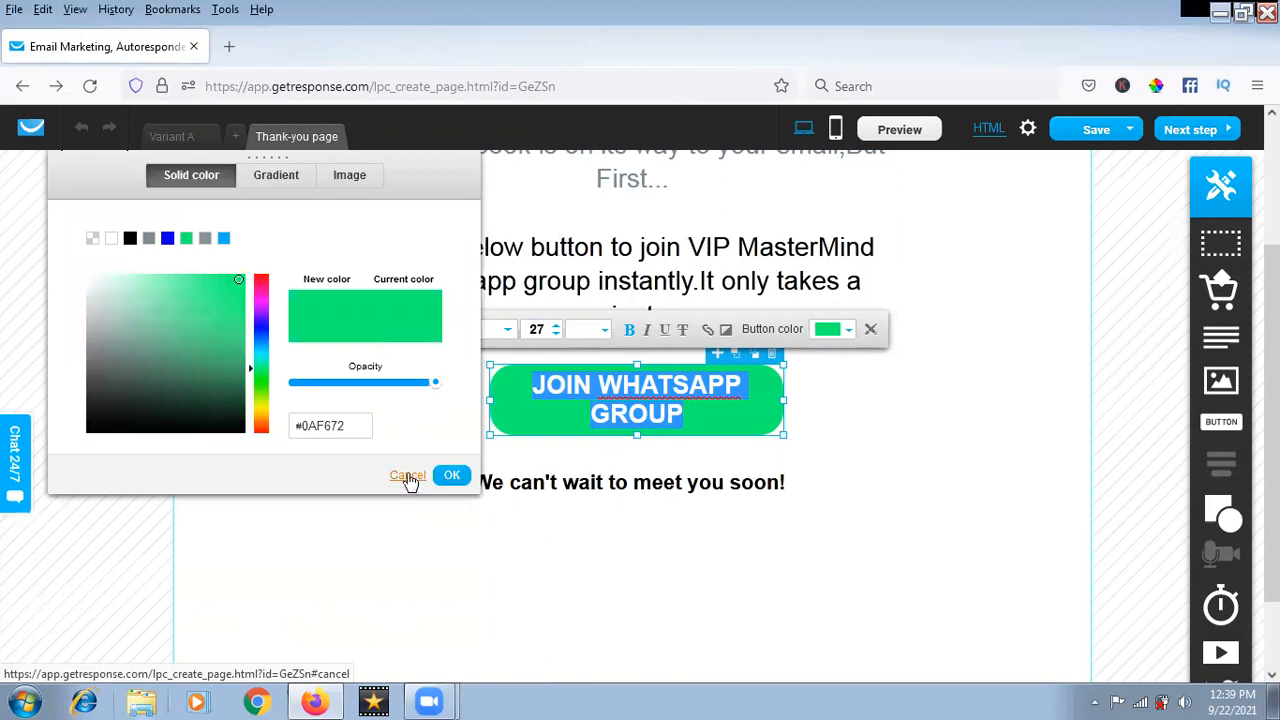
pyautogui.moveTo(421, 392); pyautogui.dragTo(454, 410)
pyautogui.click(410, 476)
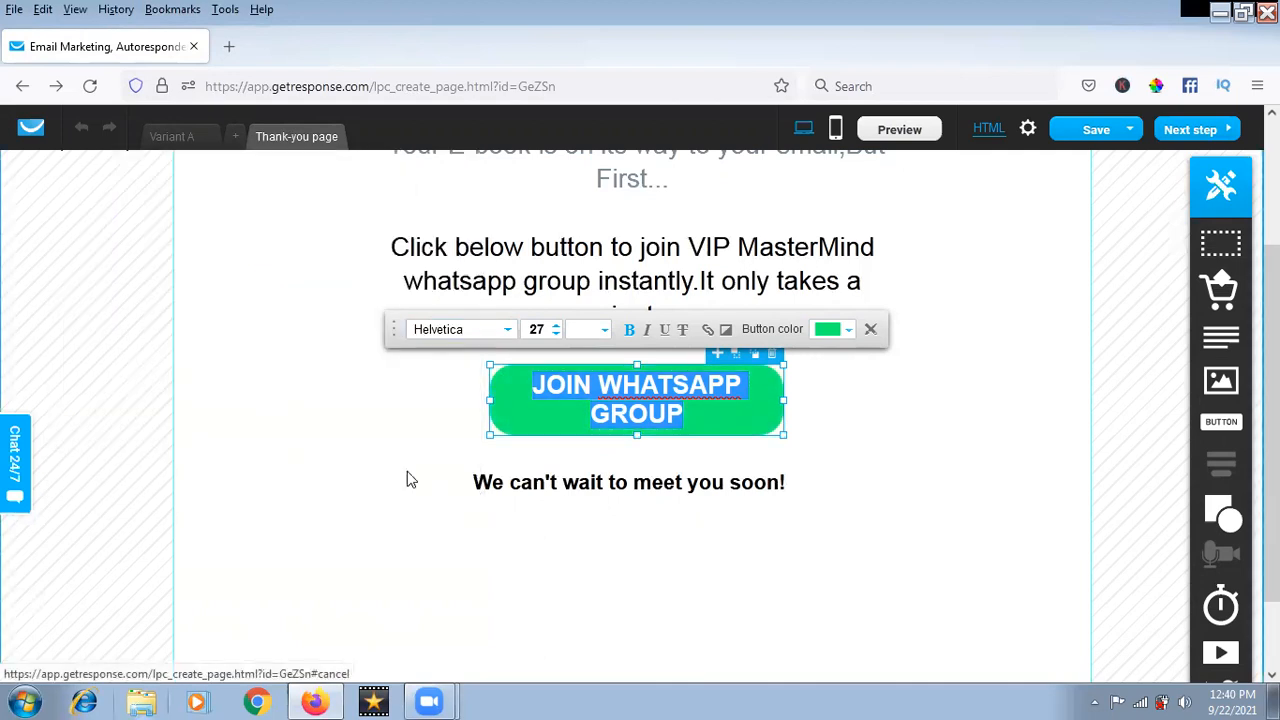
# Set the JOIN WHATSAPP GROUP button's WhatsApp link target to 'Open in same window'.
pyautogui.click(709, 336)
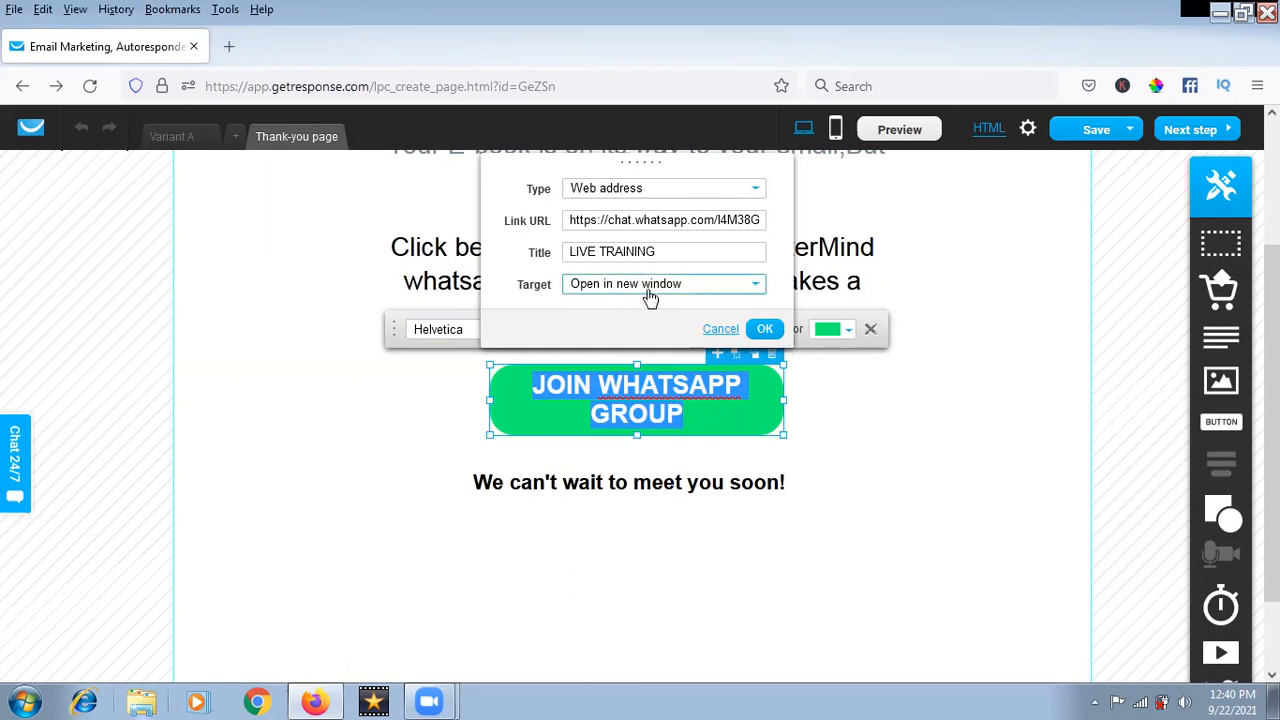
pyautogui.click(758, 287)
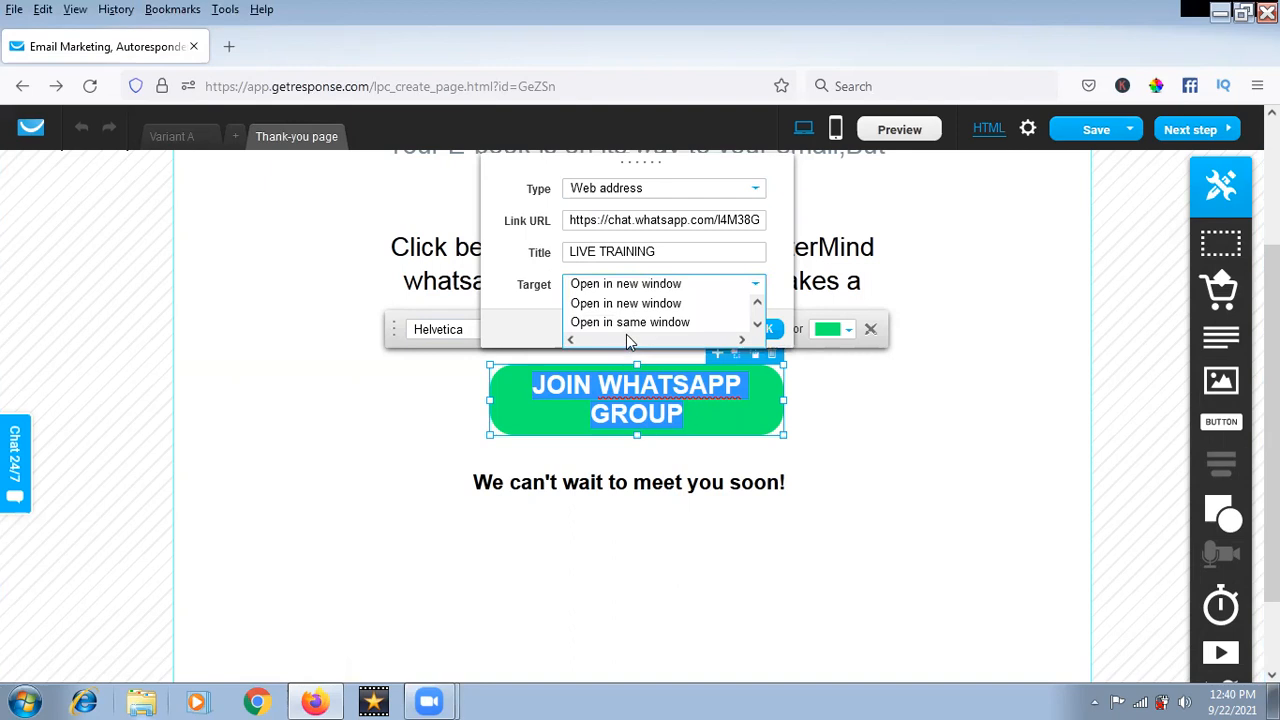
pyautogui.click(640, 325)
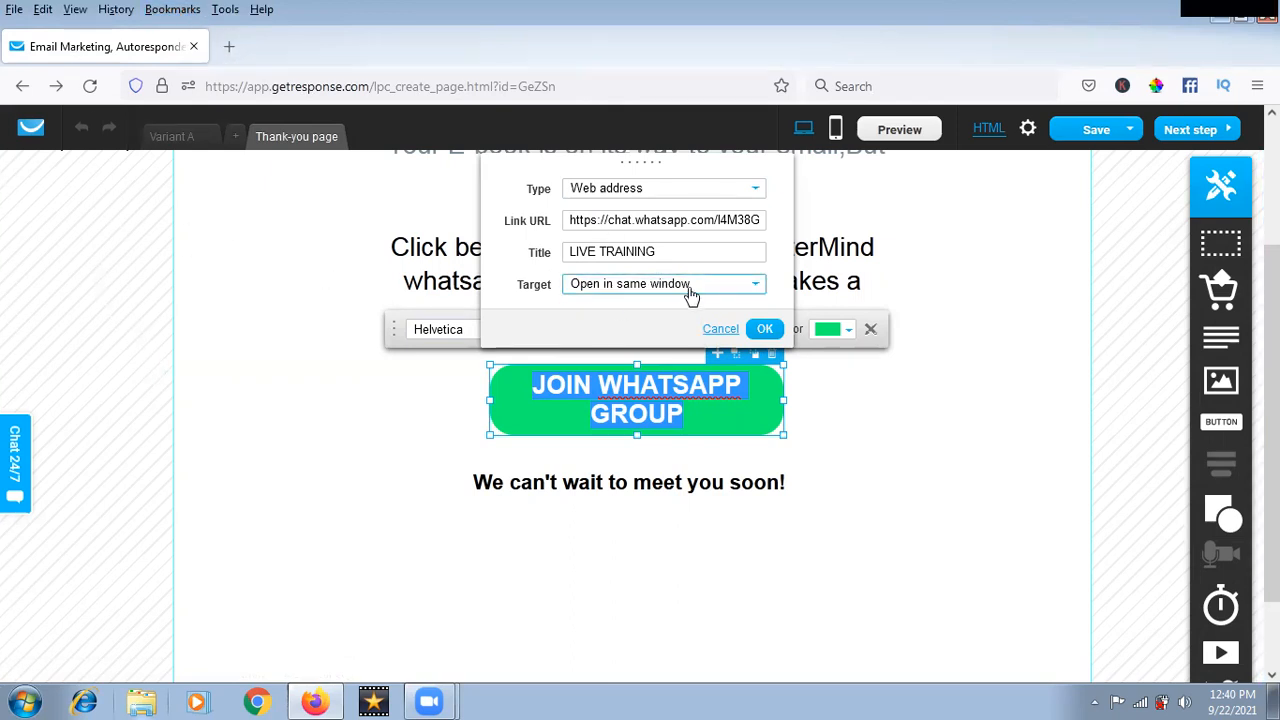
pyautogui.click(765, 329)
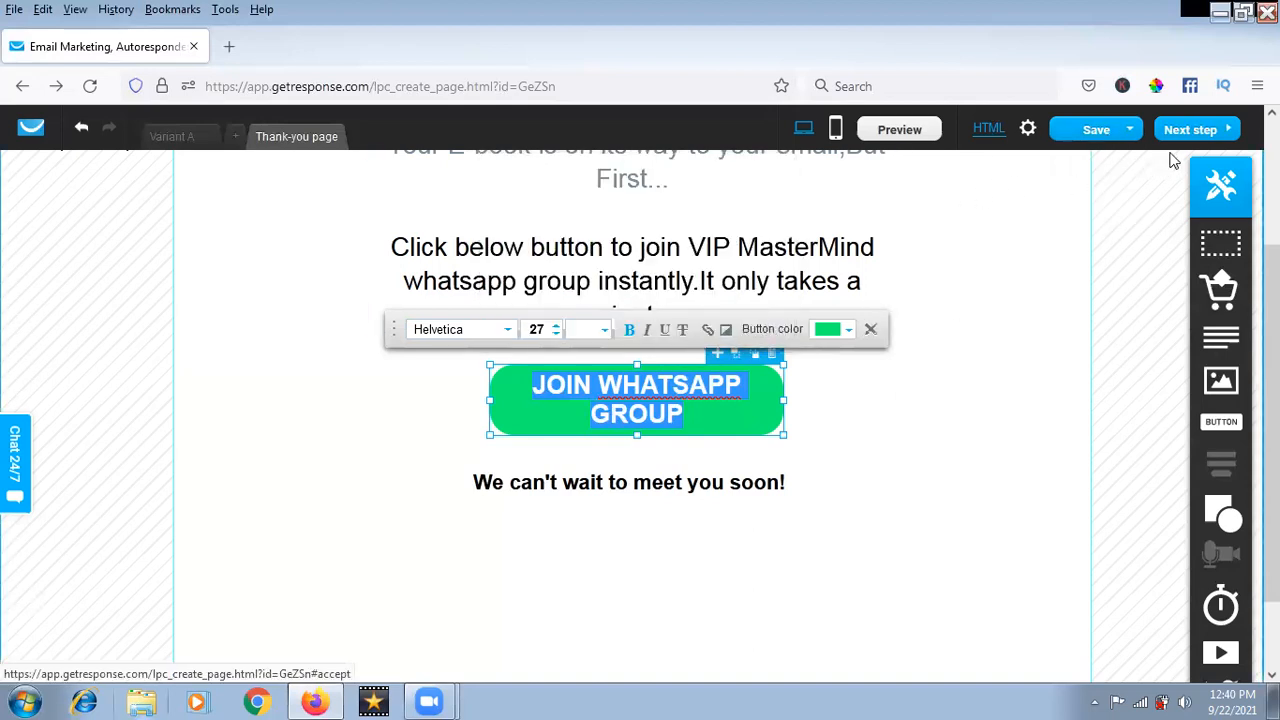
# Continue to the landing page settings step and start the SEO Description.
pyautogui.moveTo(1108, 135)
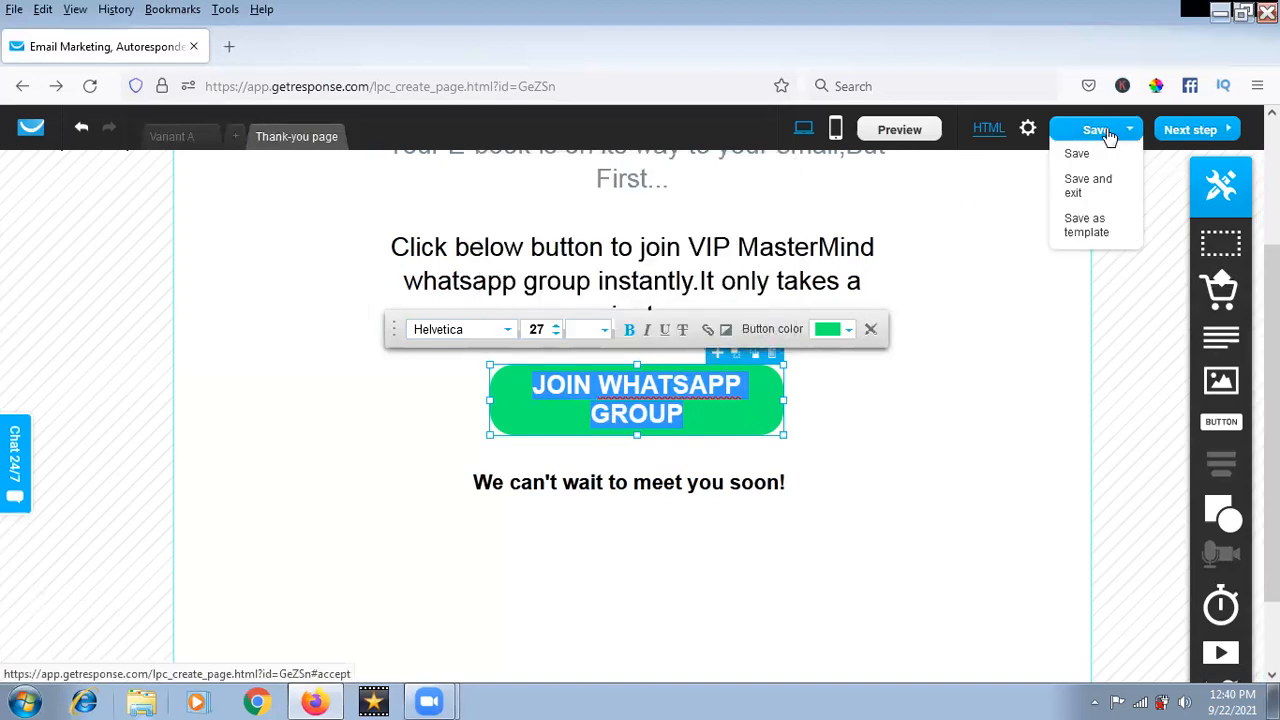
pyautogui.click(1194, 132)
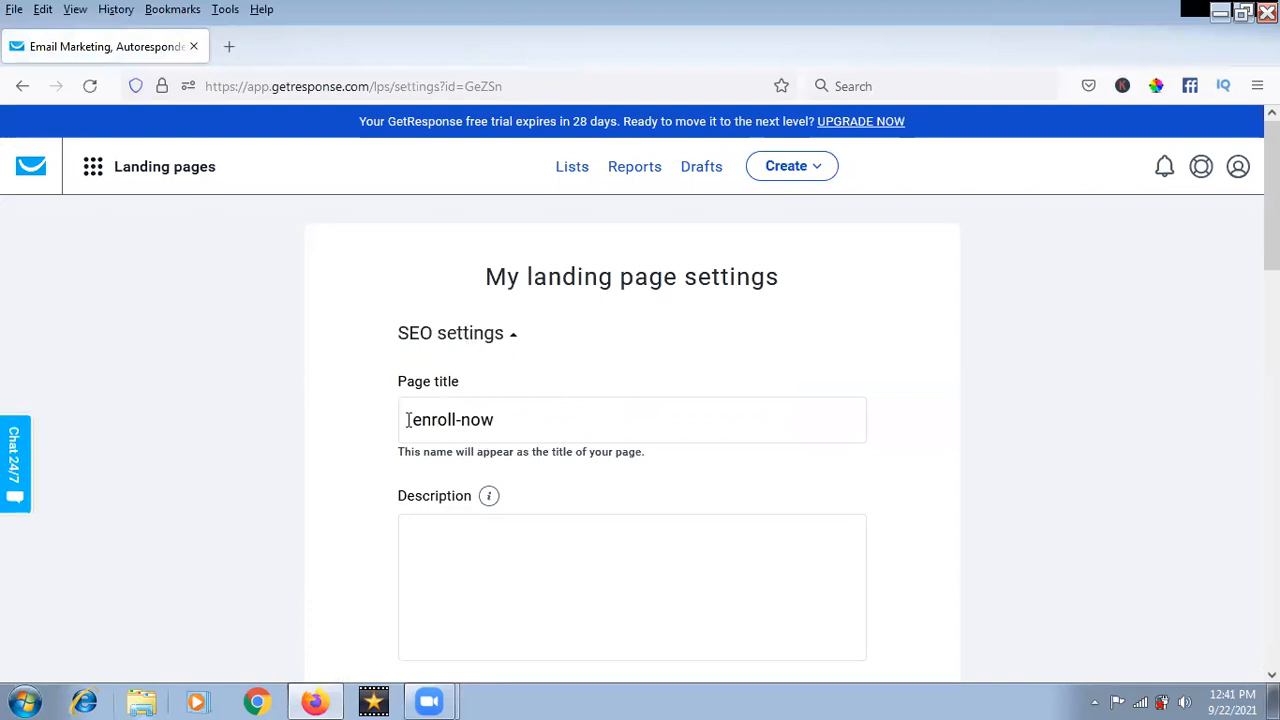
pyautogui.click(480, 543)
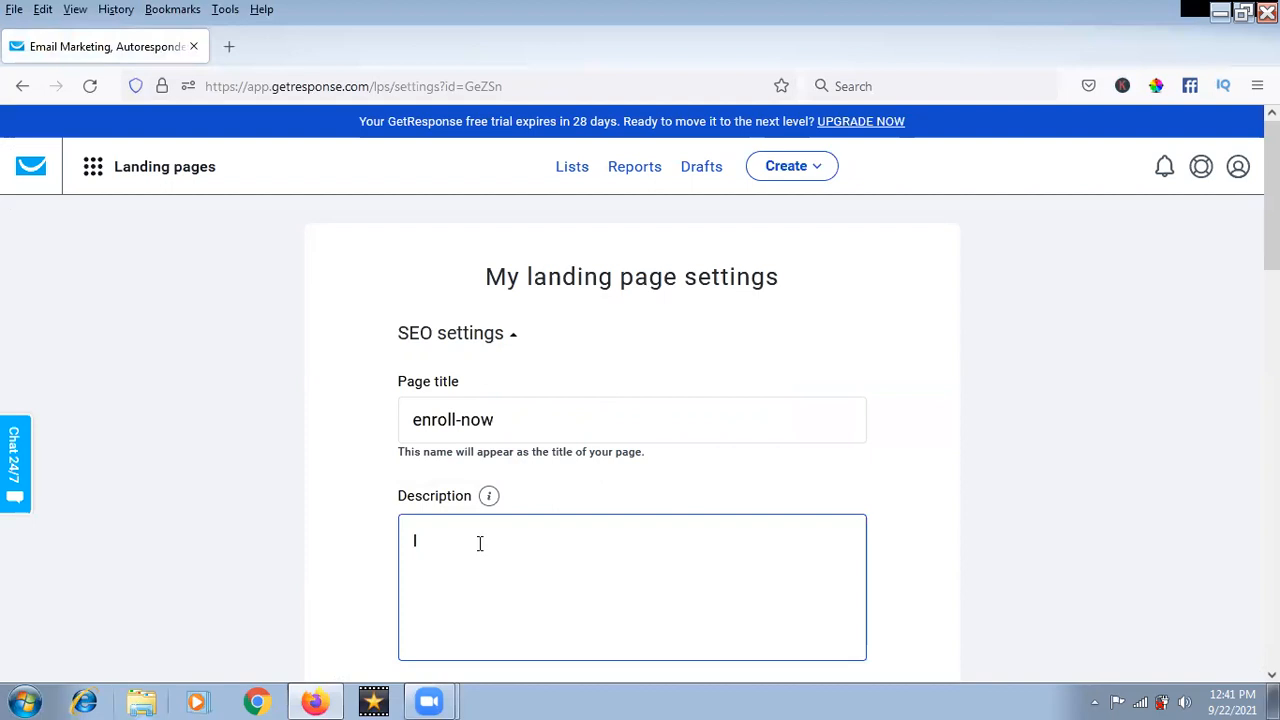
# Describe it as a lead-capture page where anybody submits name and email for a free ebook gift.
pyautogui.write('Its a')
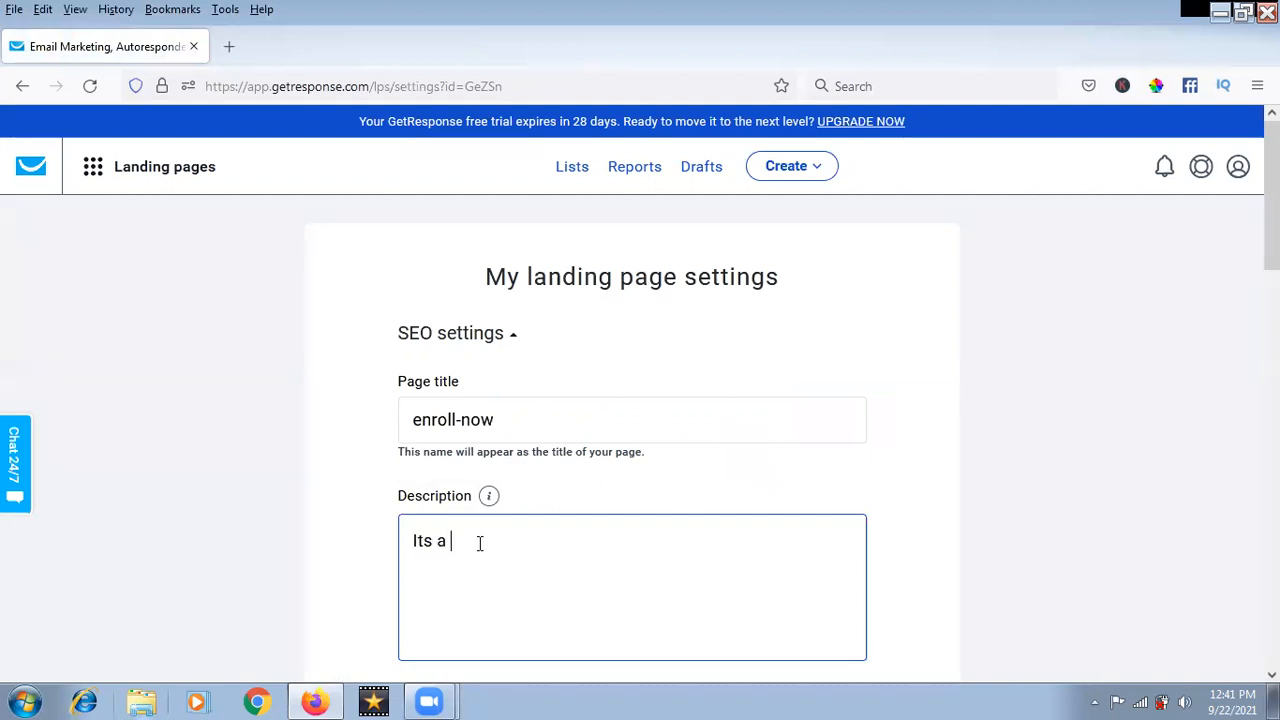
pyautogui.press('BackSpace')
pyautogui.press('BackSpace')
pyautogui.write('landing page for')
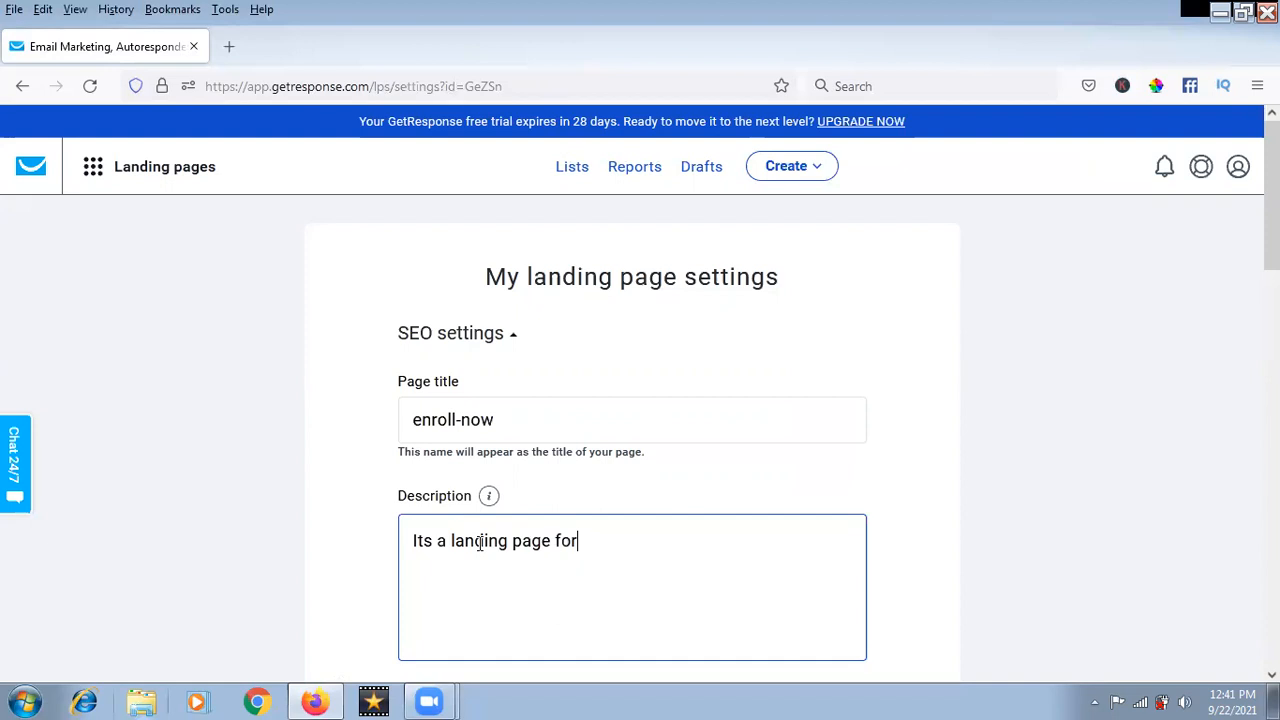
pyautogui.write(' lead capture and')
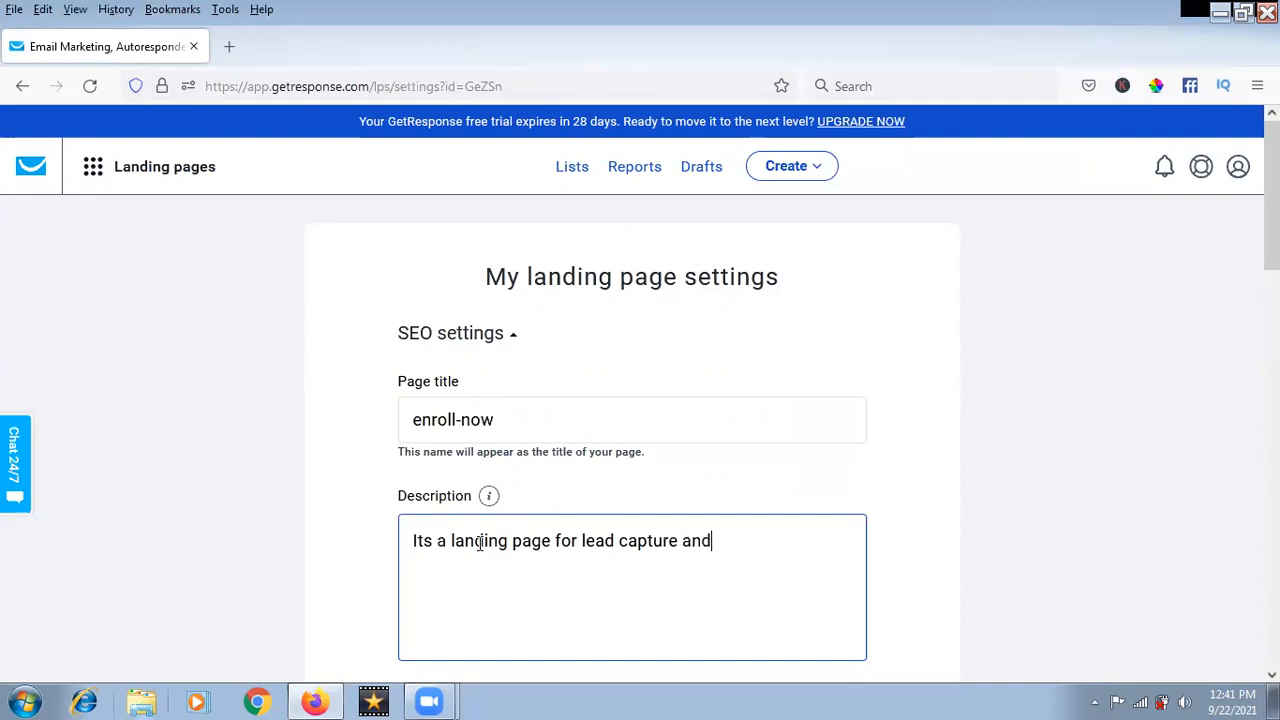
pyautogui.write(' you can invit')
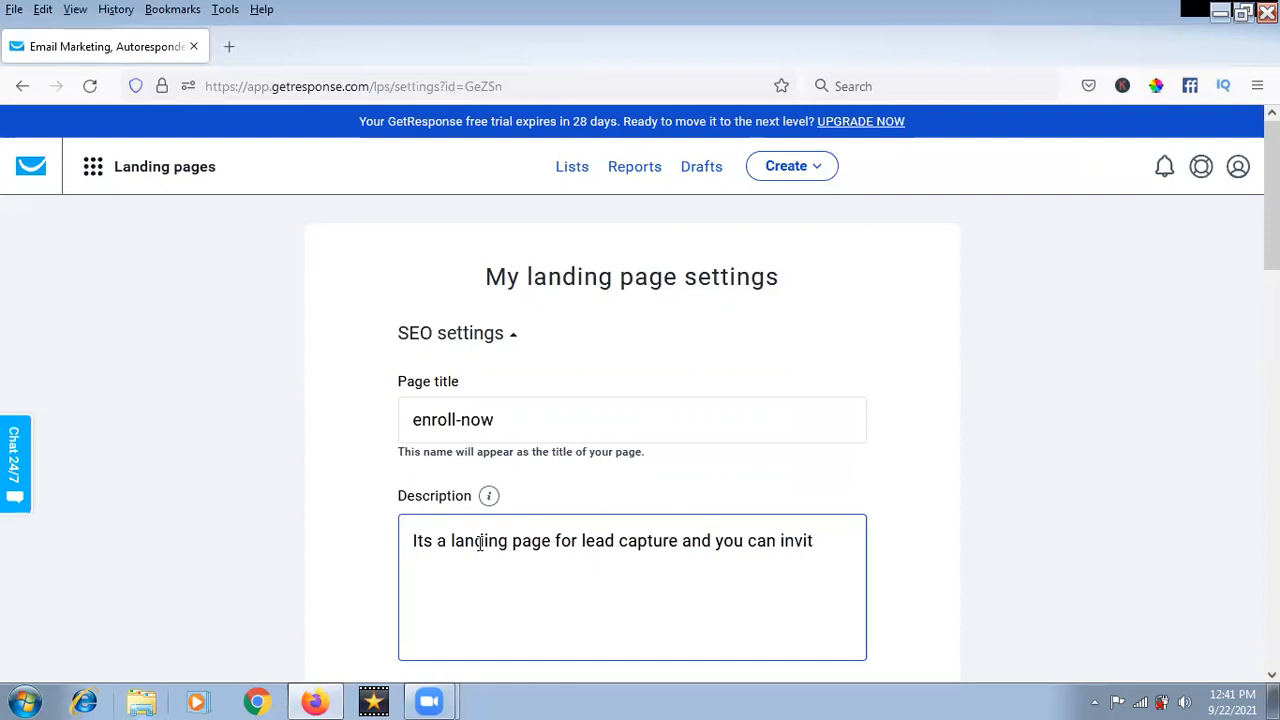
pyautogui.press('BackSpace')
pyautogui.press('BackSpace')
pyautogui.write('vite anybos')
pyautogui.write('an')
pyautogui.press('BackSpace')
pyautogui.press('BackSpace')
pyautogui.press('BackSpace')
pyautogui.write('and t')
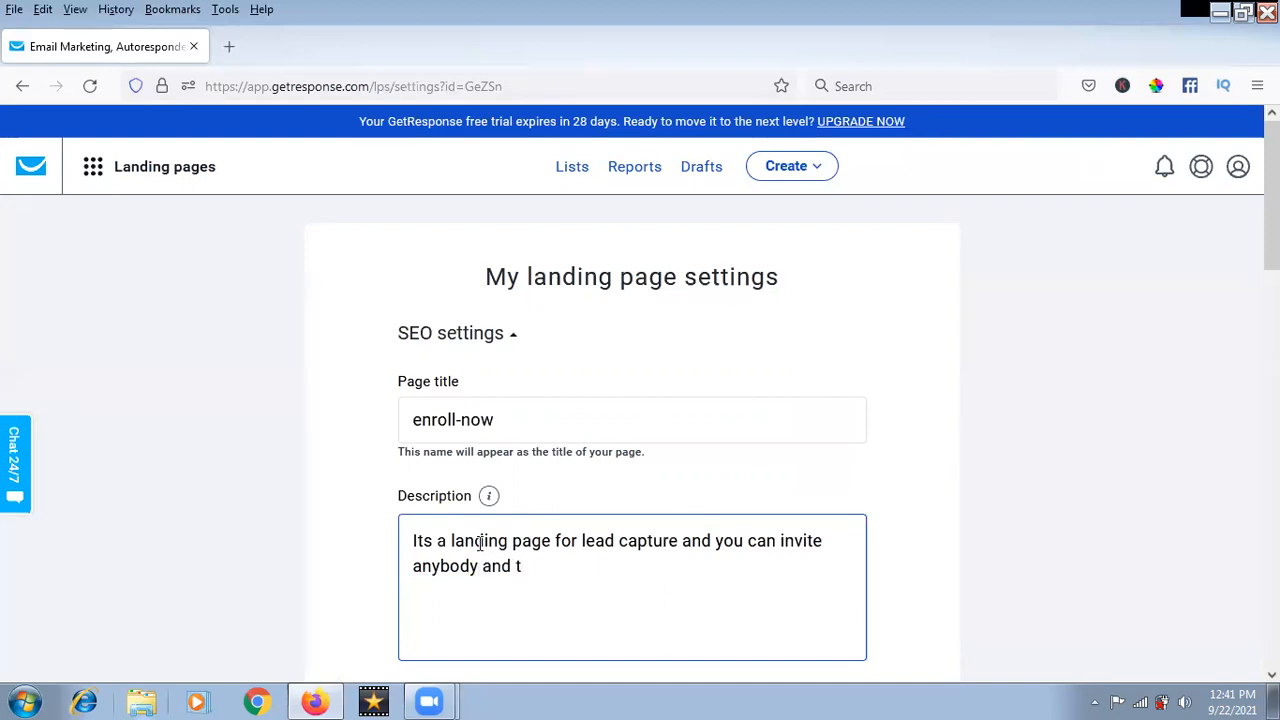
pyautogui.write('hey can sub')
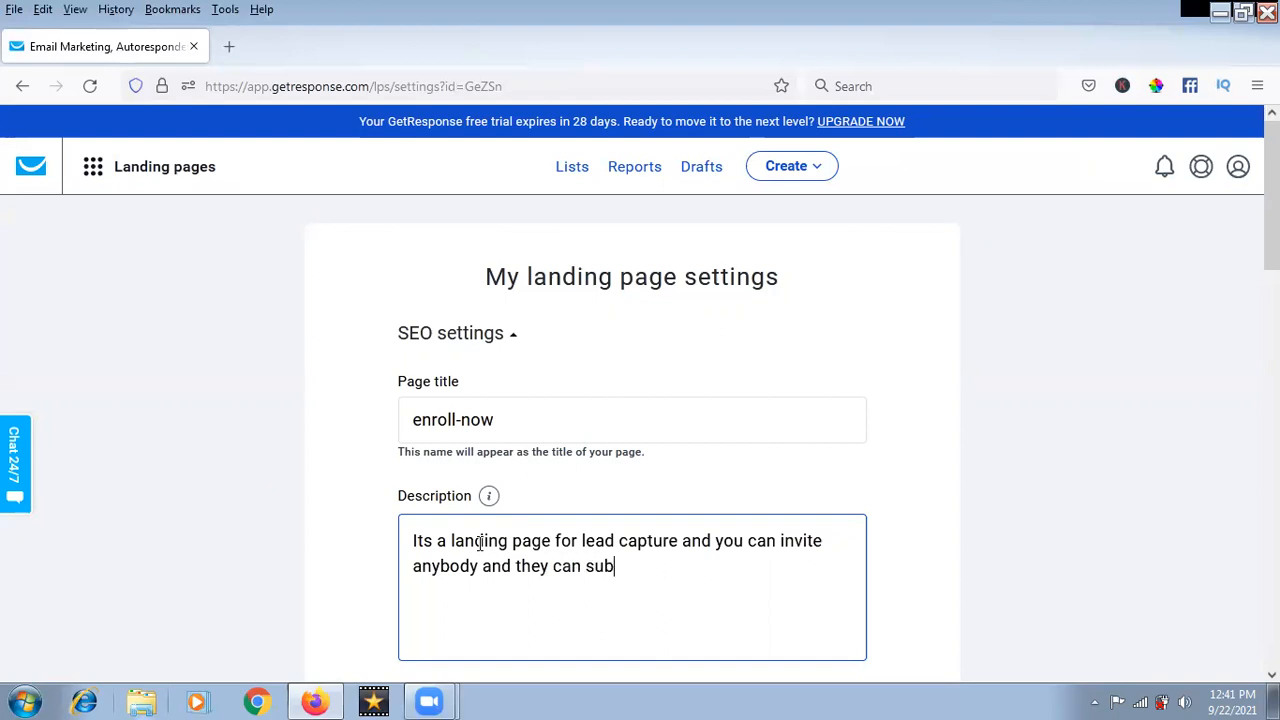
pyautogui.write('mit there nam')
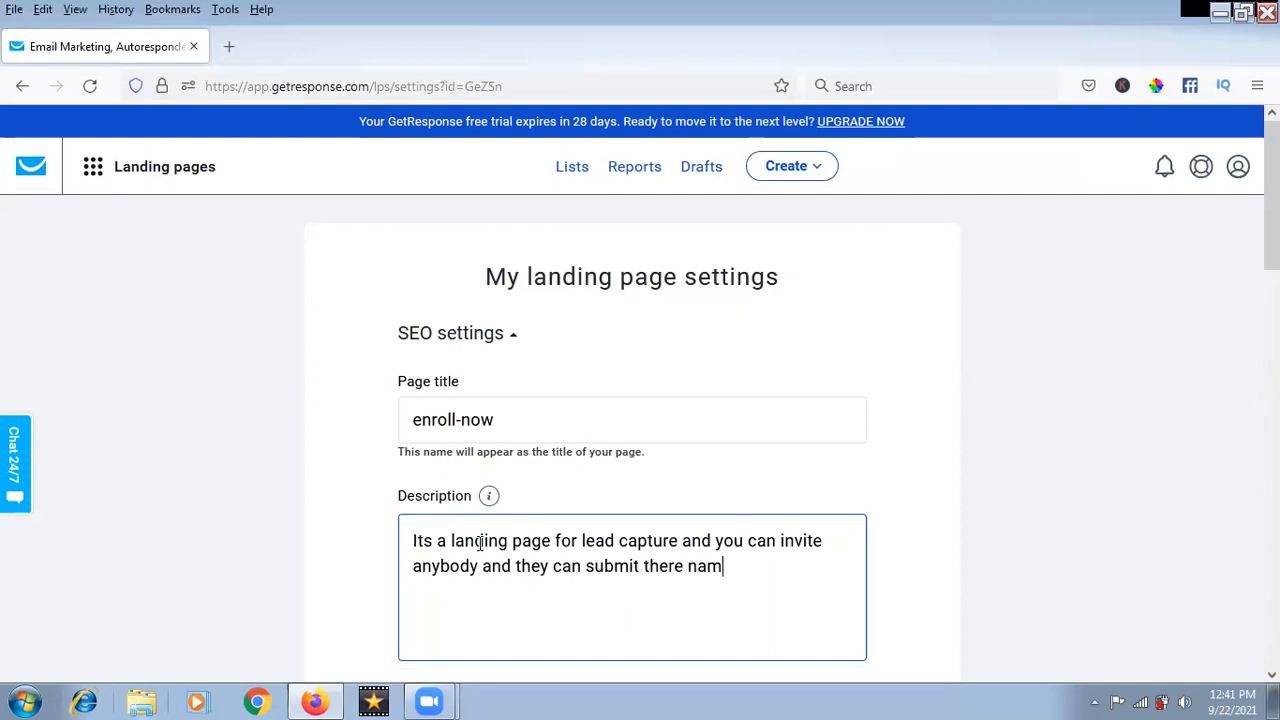
pyautogui.write('e and email id to')
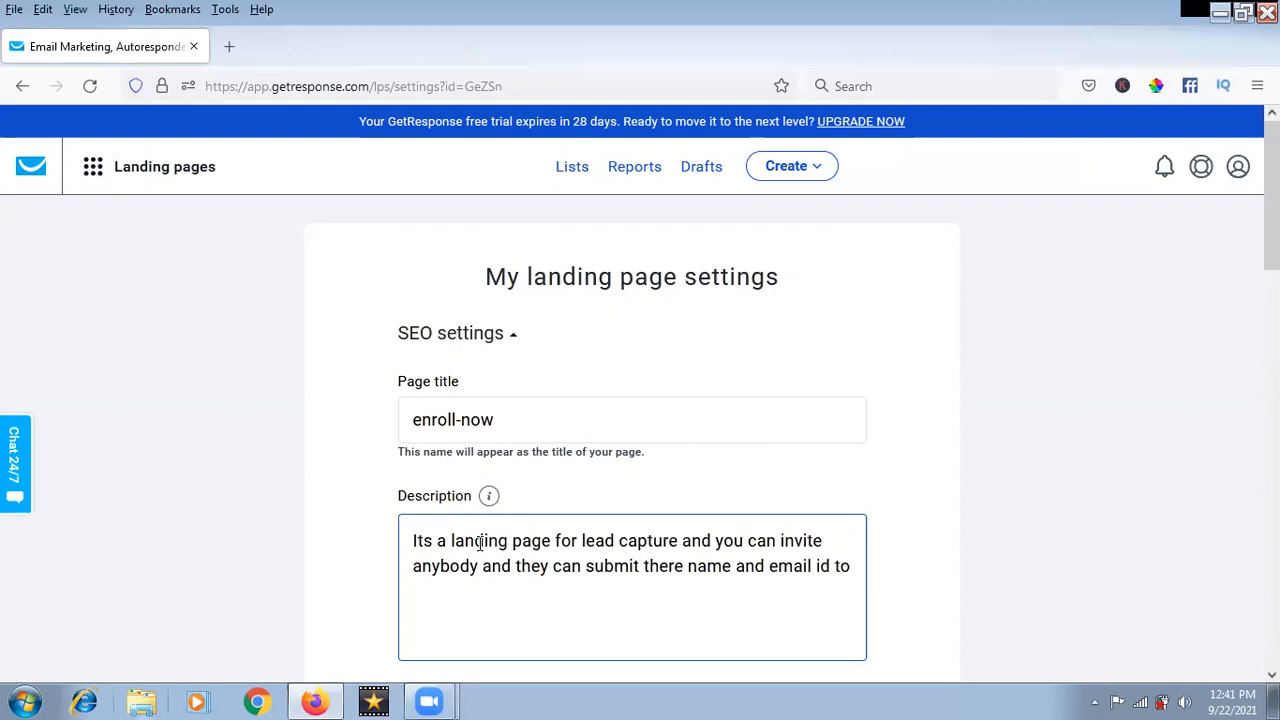
pyautogui.write(' get free ebook as')
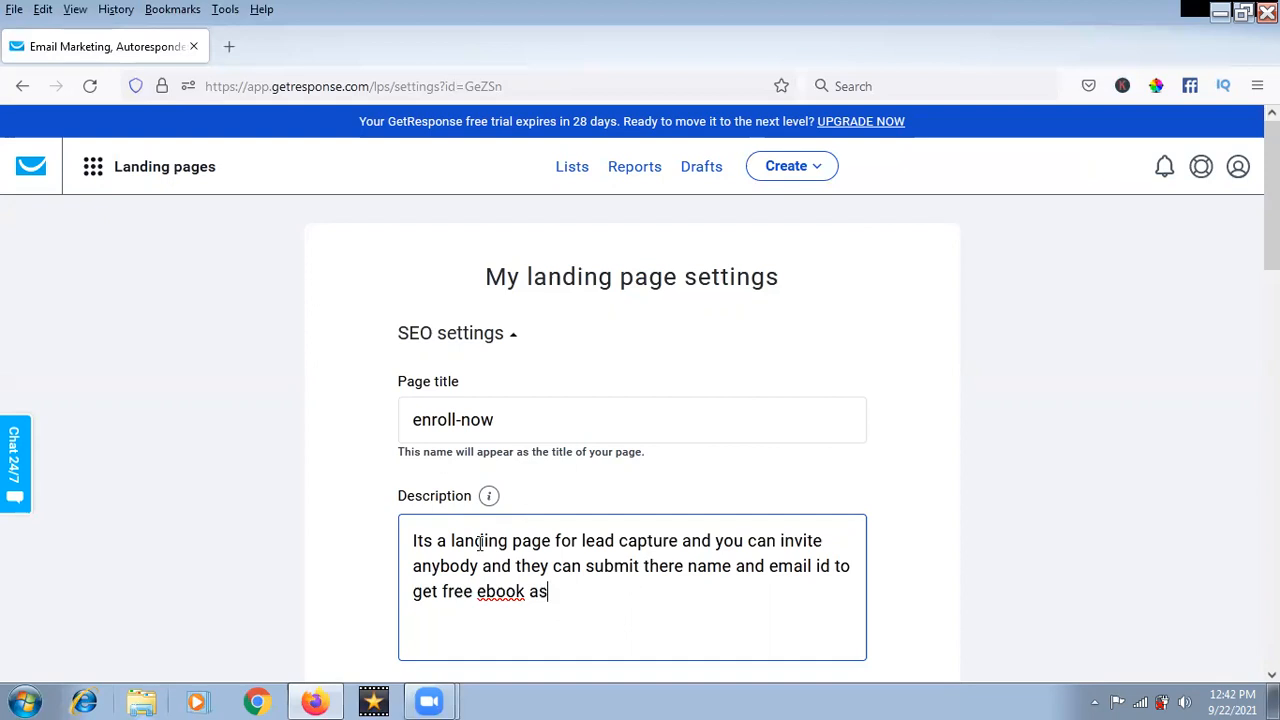
pyautogui.write(' a gift from m')
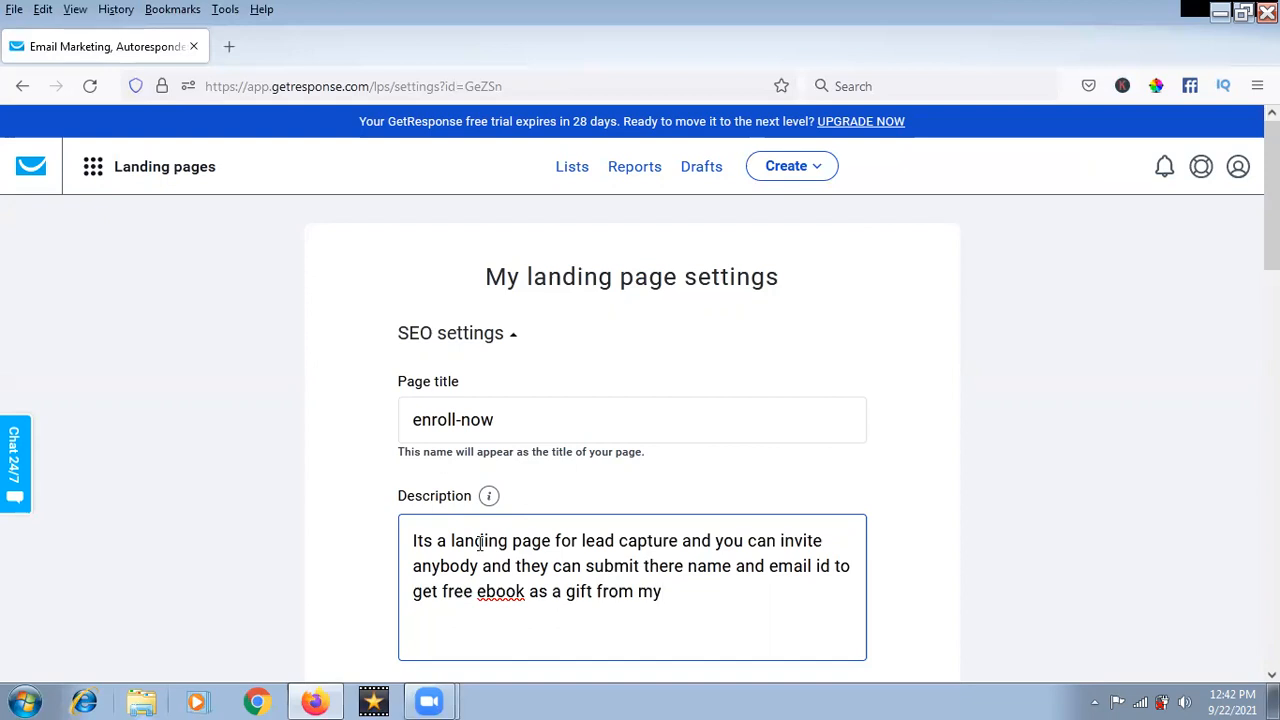
pyautogui.write('y side in there ma')
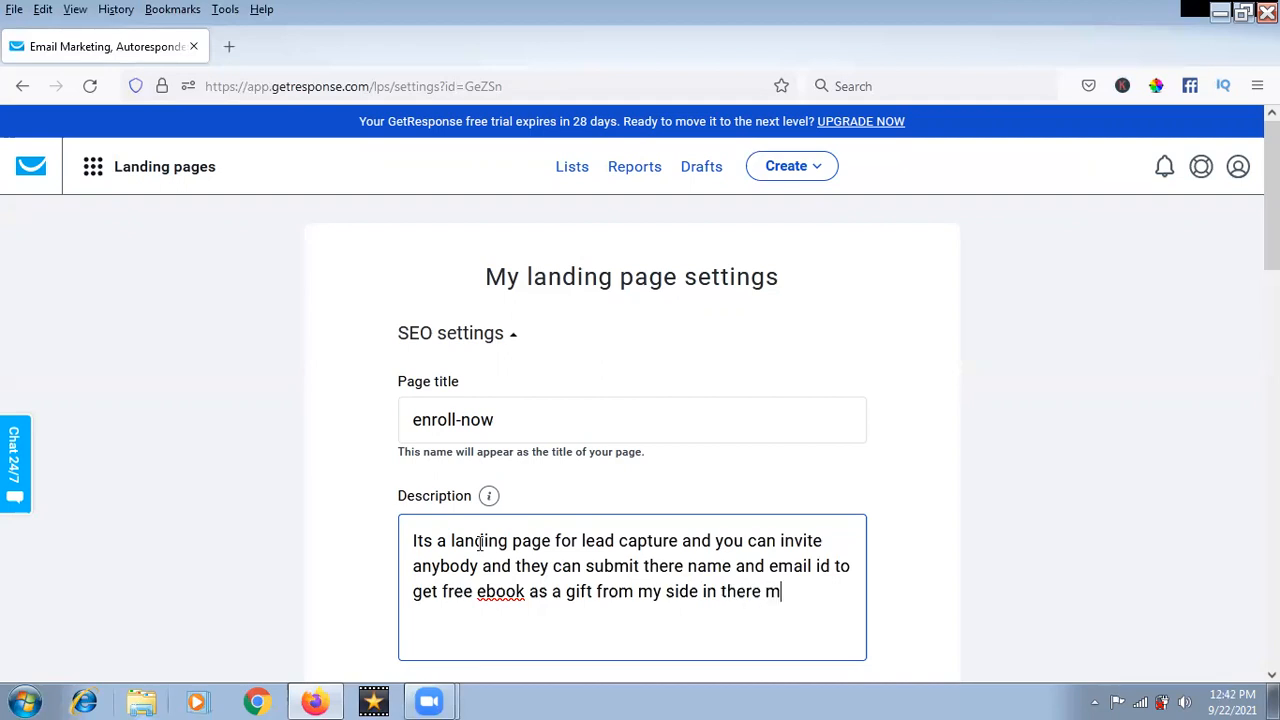
pyautogui.press('BackSpace')
pyautogui.press('BackSpace')
pyautogui.write('em')
pyautogui.write('ail address.')
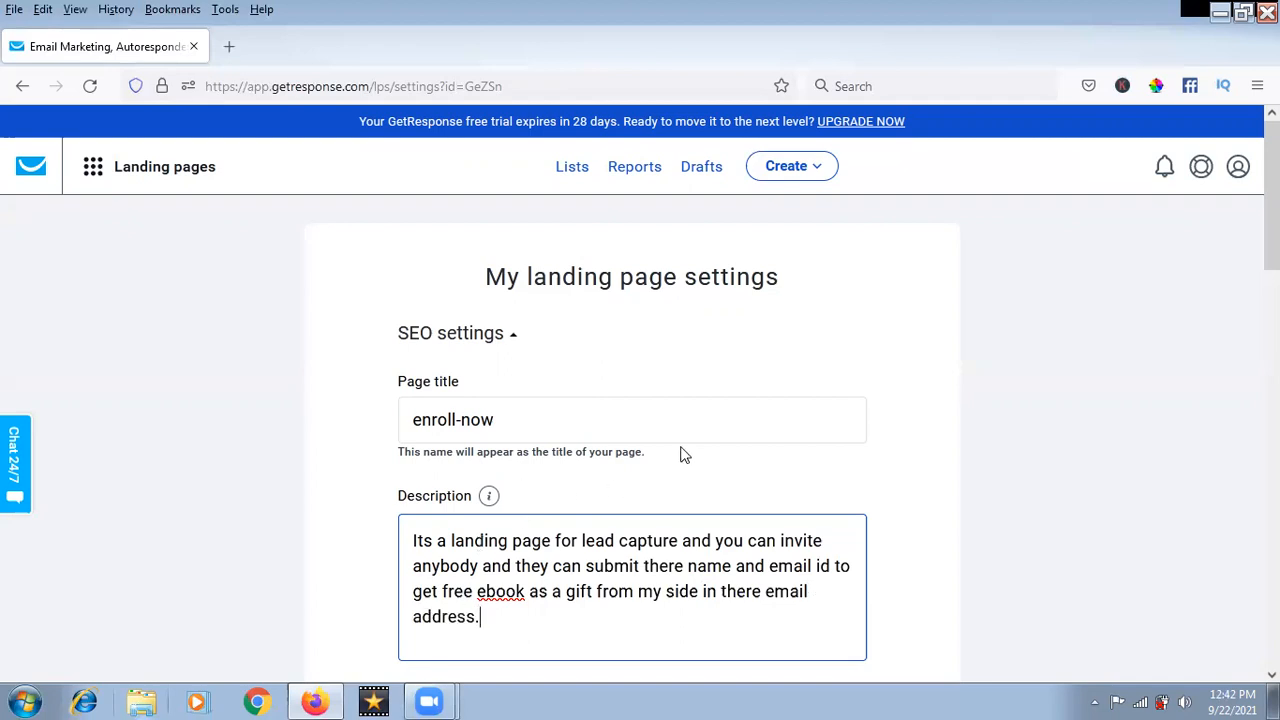
# Review the contact list options for sign-ups, leaving the chosen list unchanged.
pyautogui.scroll(-2, 684, 455)
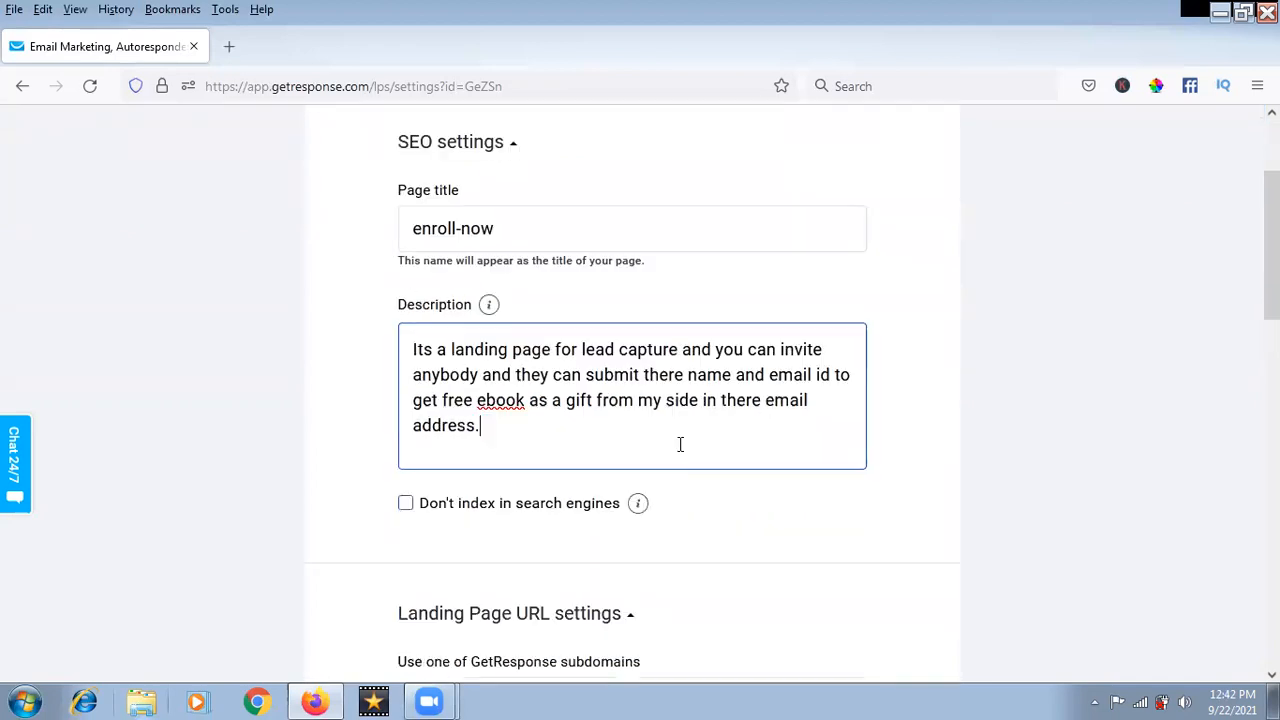
pyautogui.scroll(-2, 254, 445)
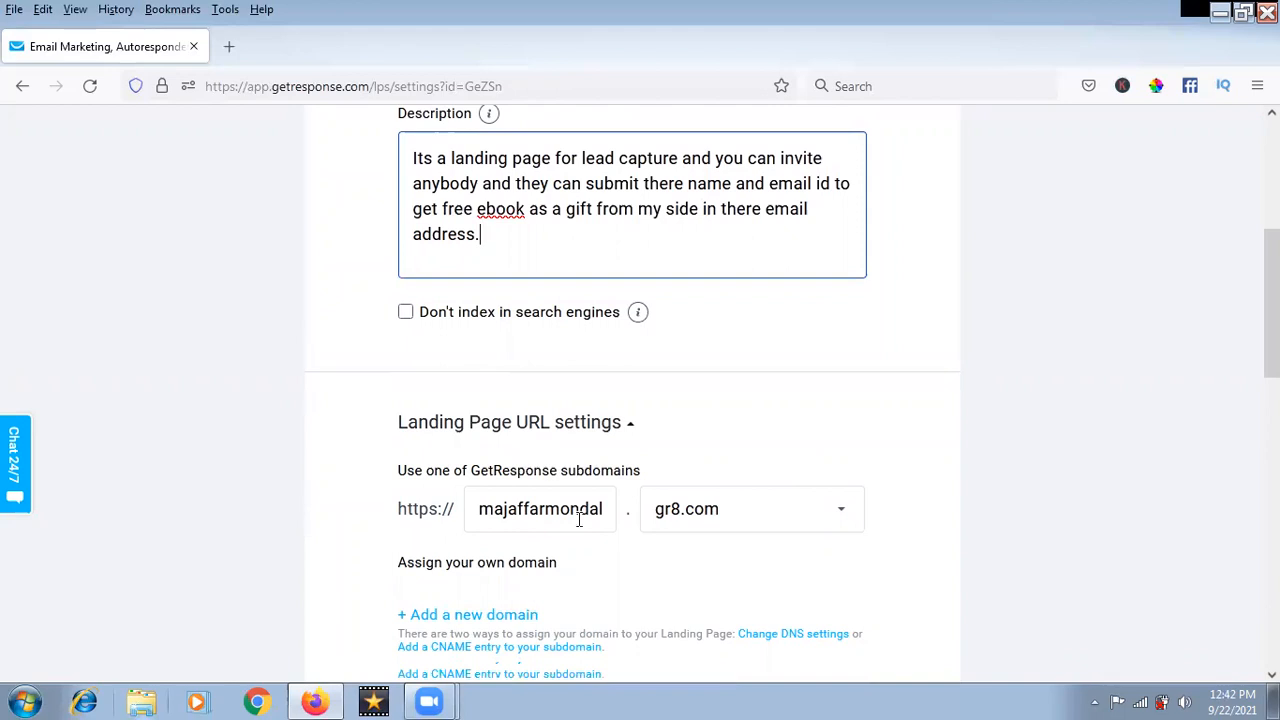
pyautogui.scroll(-4, 980, 453)
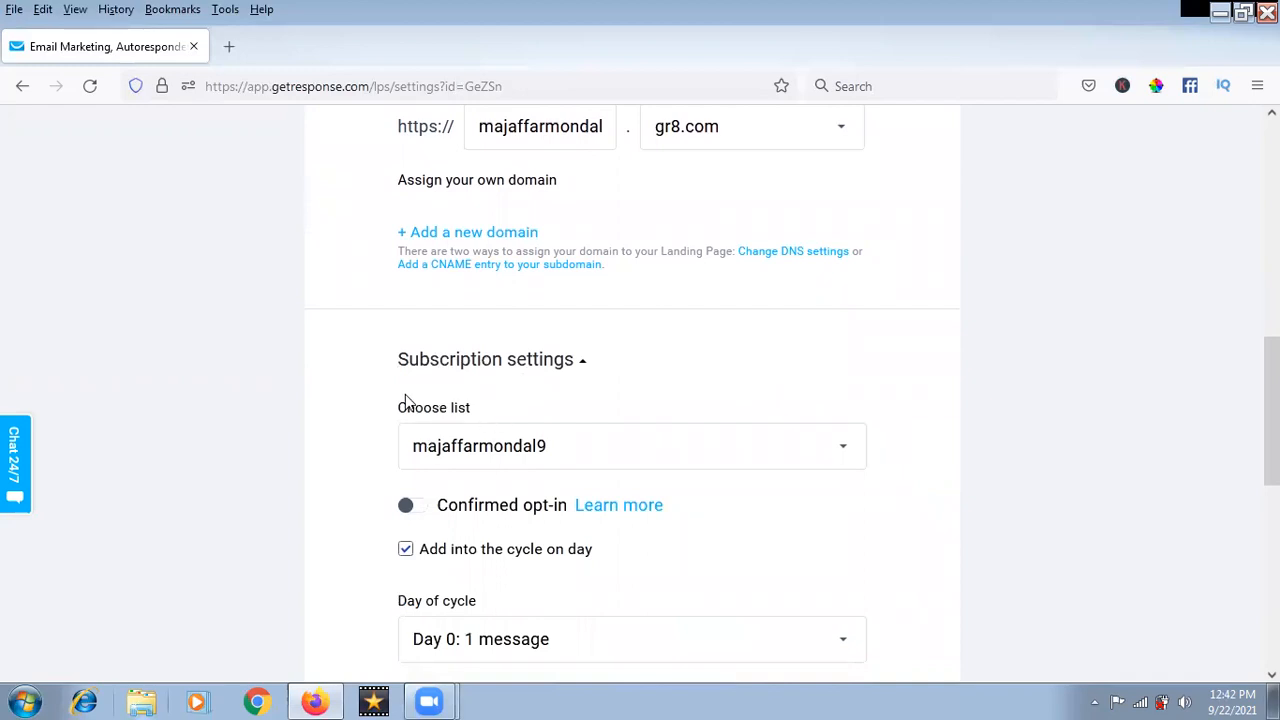
pyautogui.click(844, 452)
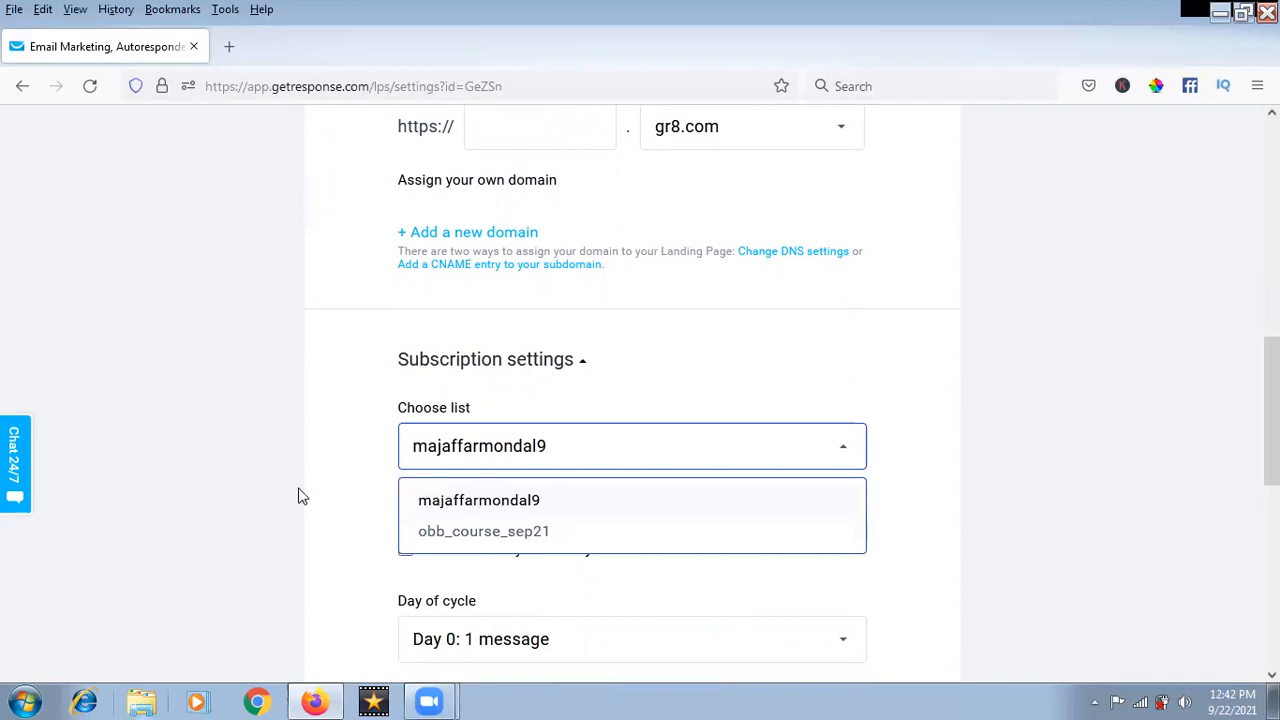
pyautogui.click(338, 464)
pyautogui.scroll(-2, 355, 465)
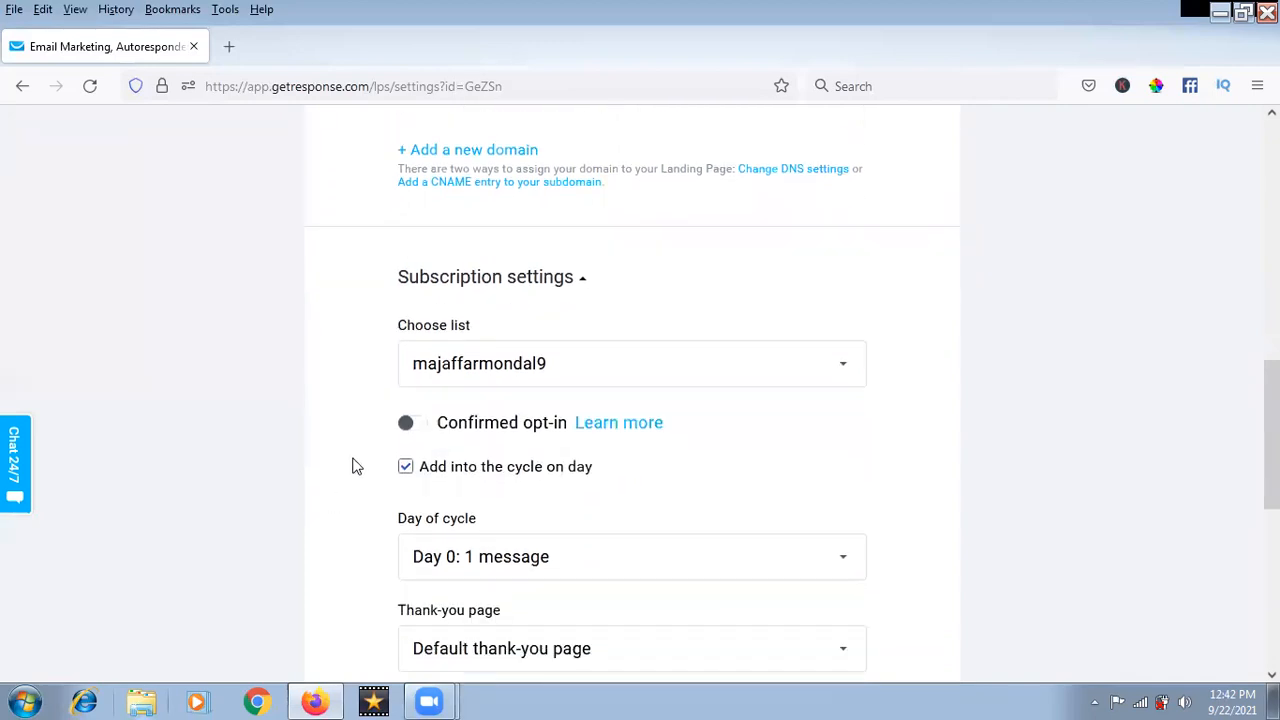
# Leave confirmed opt-in off and keep 'Default thank-you page' for subscribers.
pyautogui.click(408, 416)
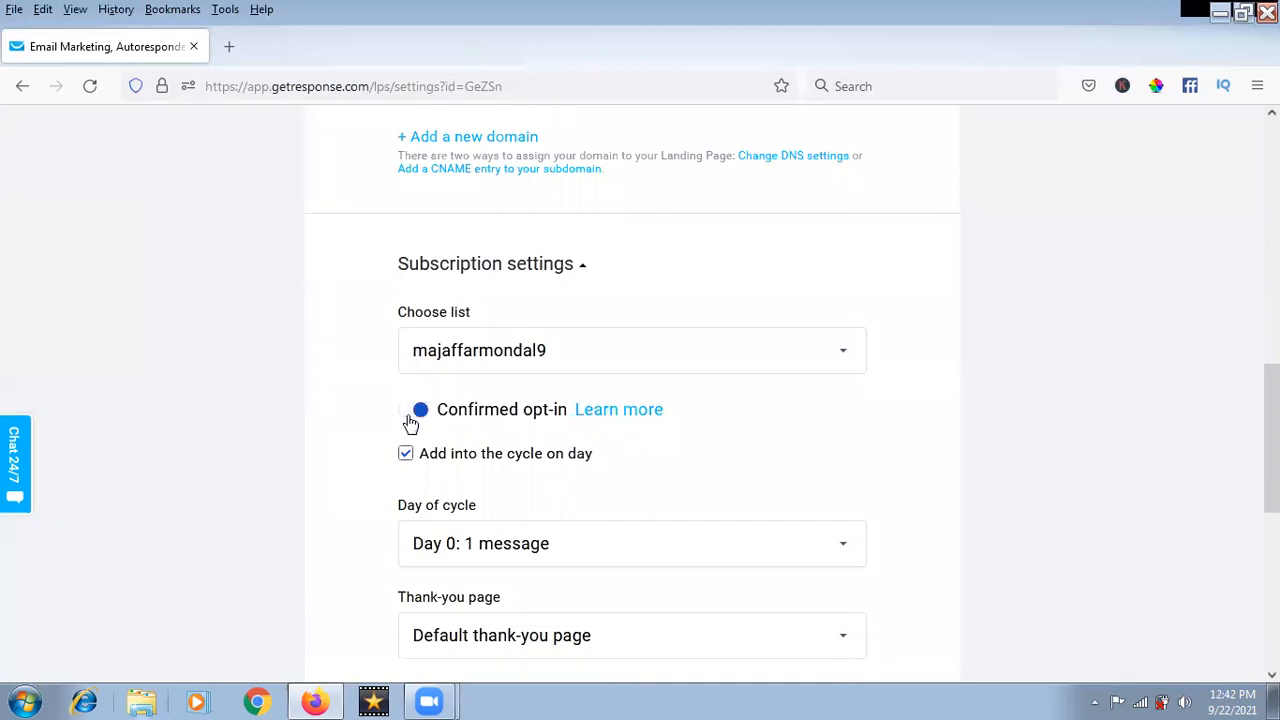
pyautogui.click(420, 414)
pyautogui.scroll(-2, 495, 455)
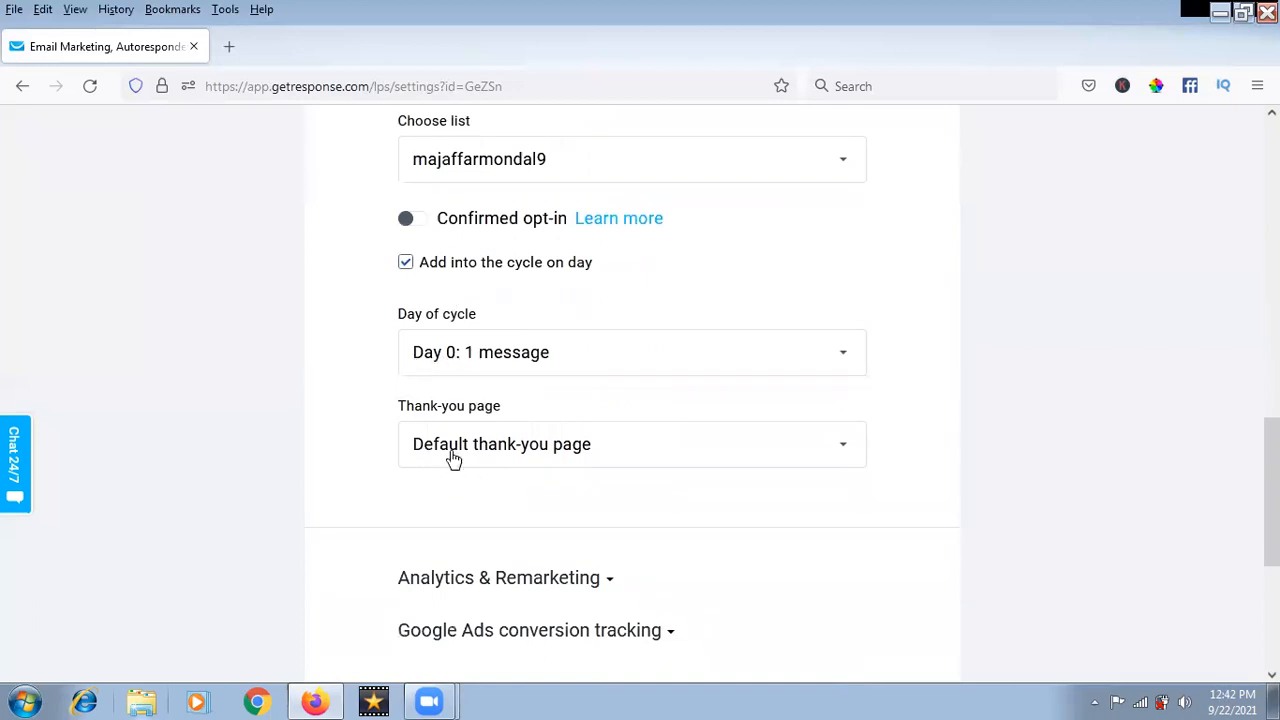
pyautogui.click(840, 452)
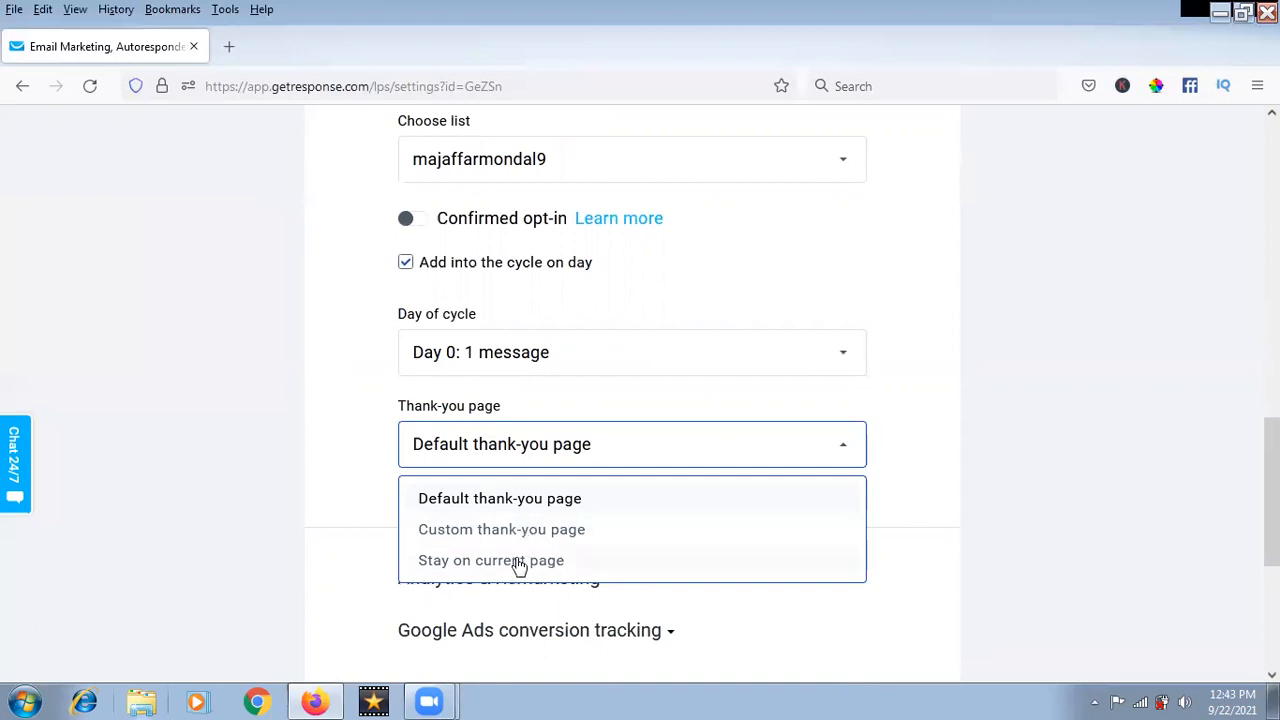
pyautogui.click(362, 443)
pyautogui.scroll(-1, 365, 446)
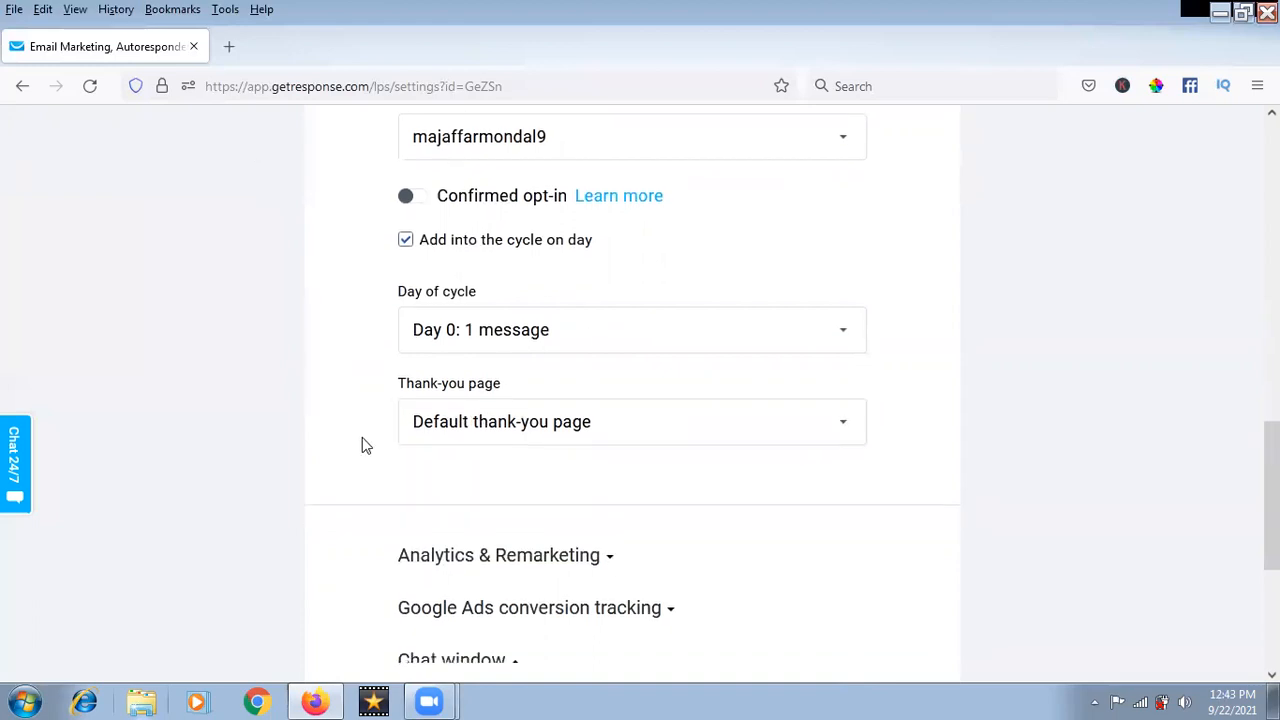
pyautogui.scroll(-3, 362, 443)
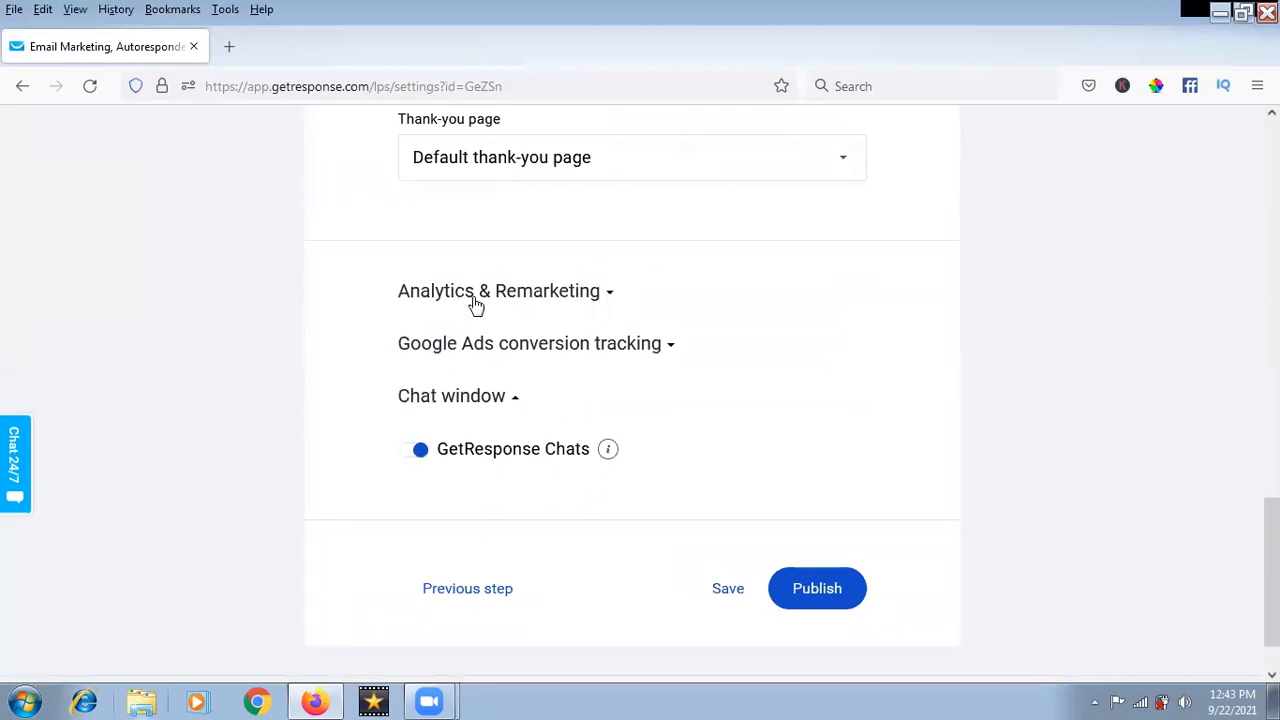
# Expand Analytics & Remarketing and add Google Analytics as a tracking platform.
pyautogui.click(610, 295)
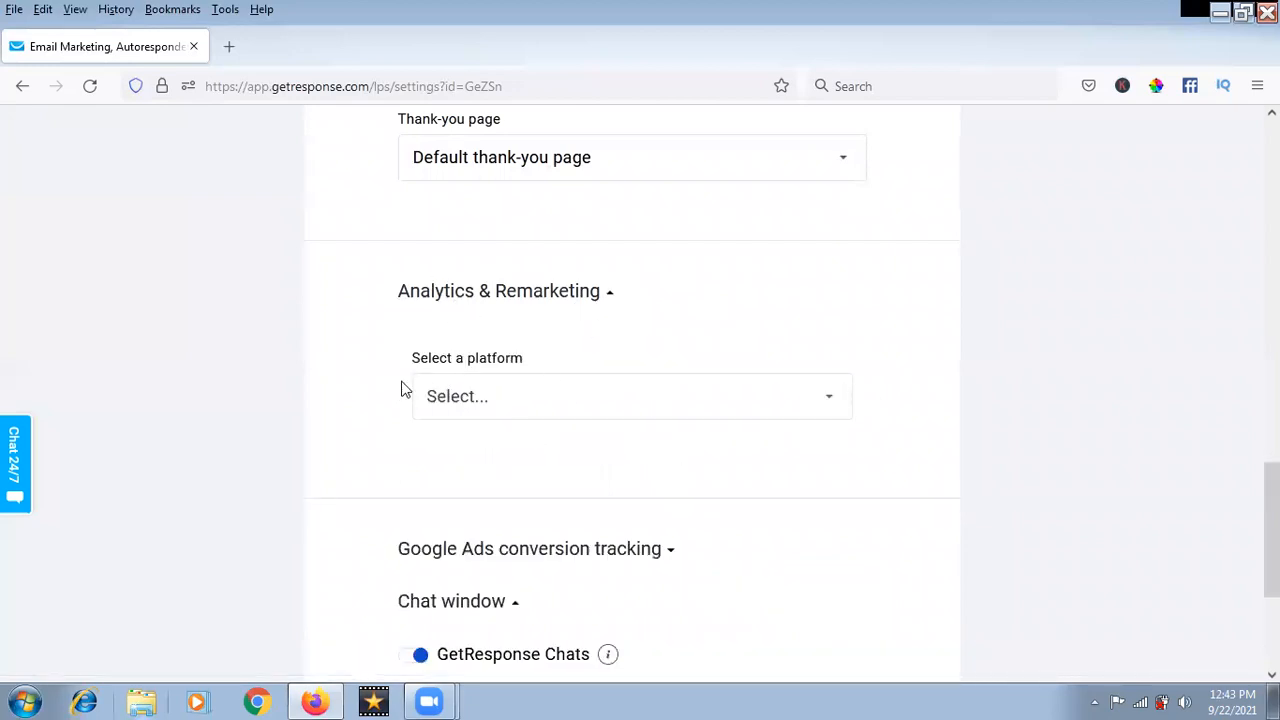
pyautogui.click(832, 402)
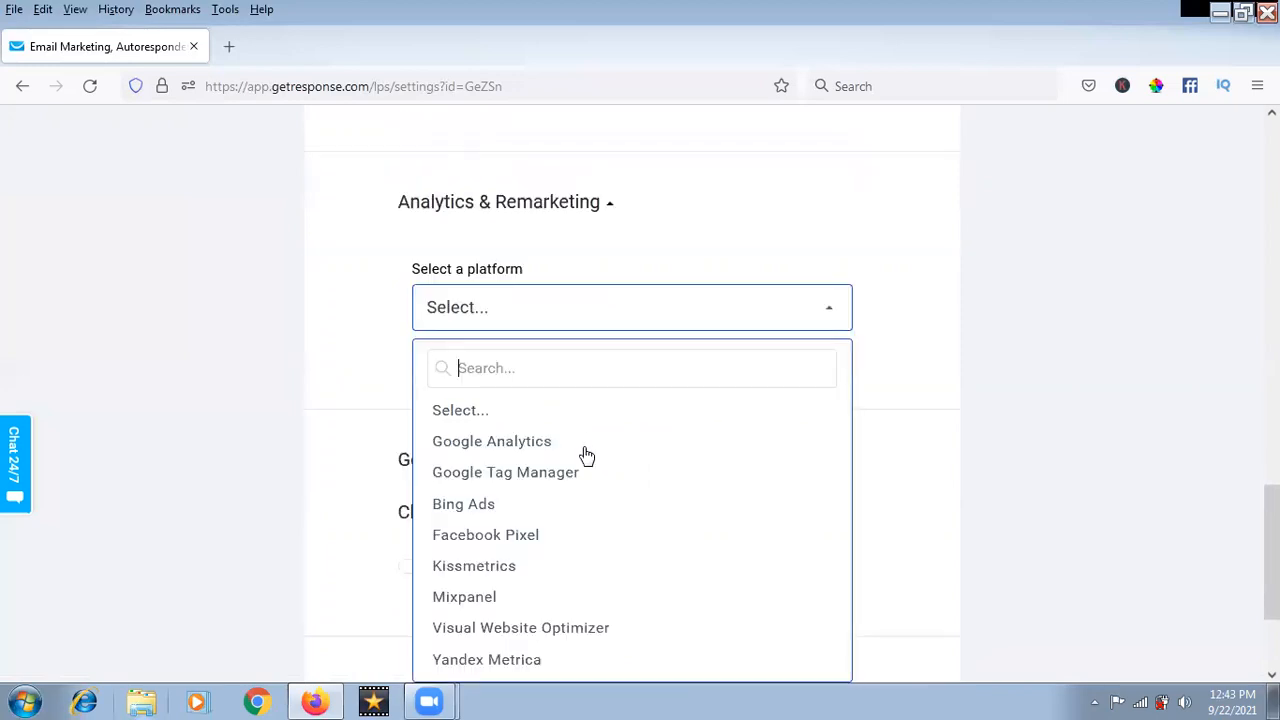
pyautogui.click(528, 443)
pyautogui.click(490, 409)
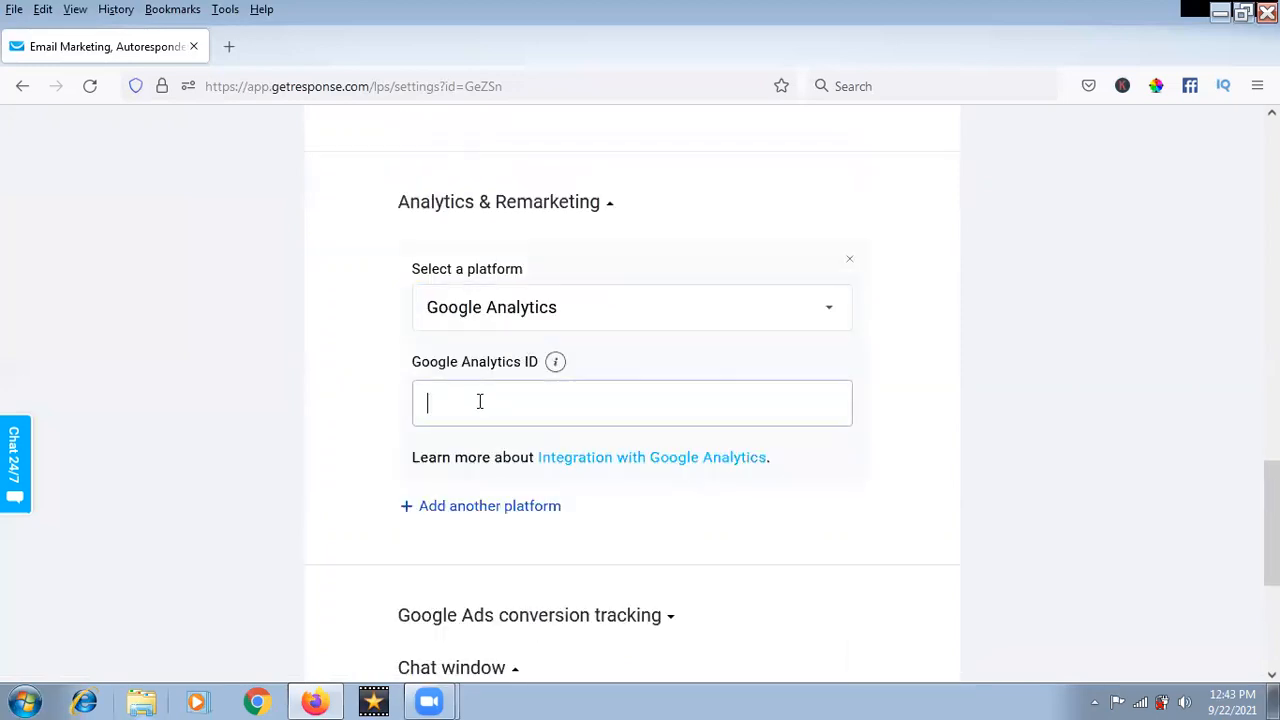
# Look over Google Ads conversion tracking, then collapse it and remove the Google Analytics entry.
pyautogui.scroll(-3, 530, 437)
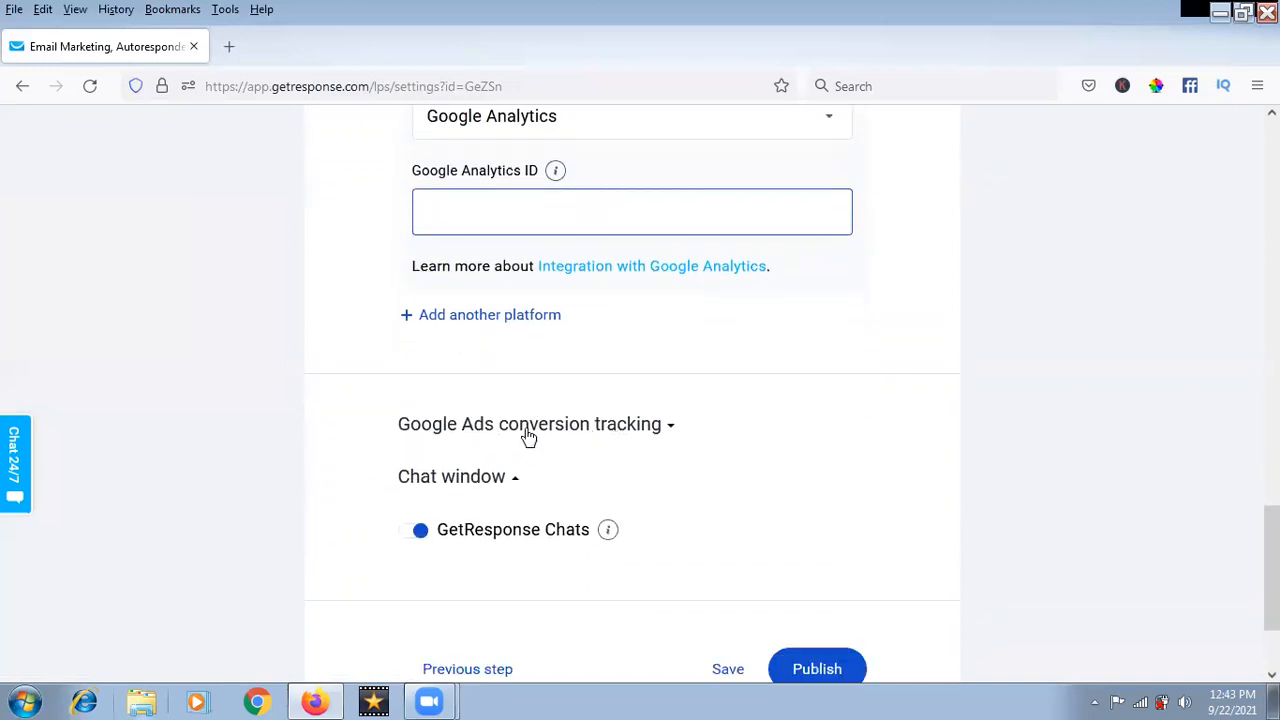
pyautogui.click(669, 427)
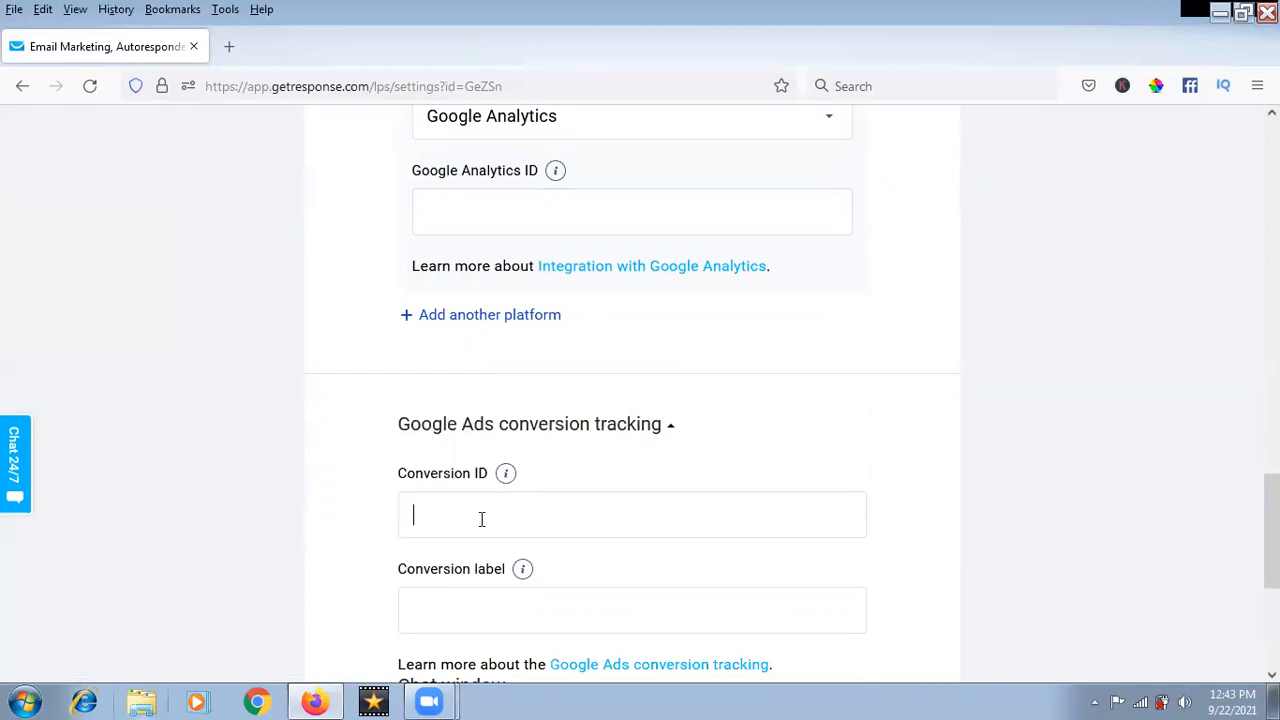
pyautogui.click(480, 611)
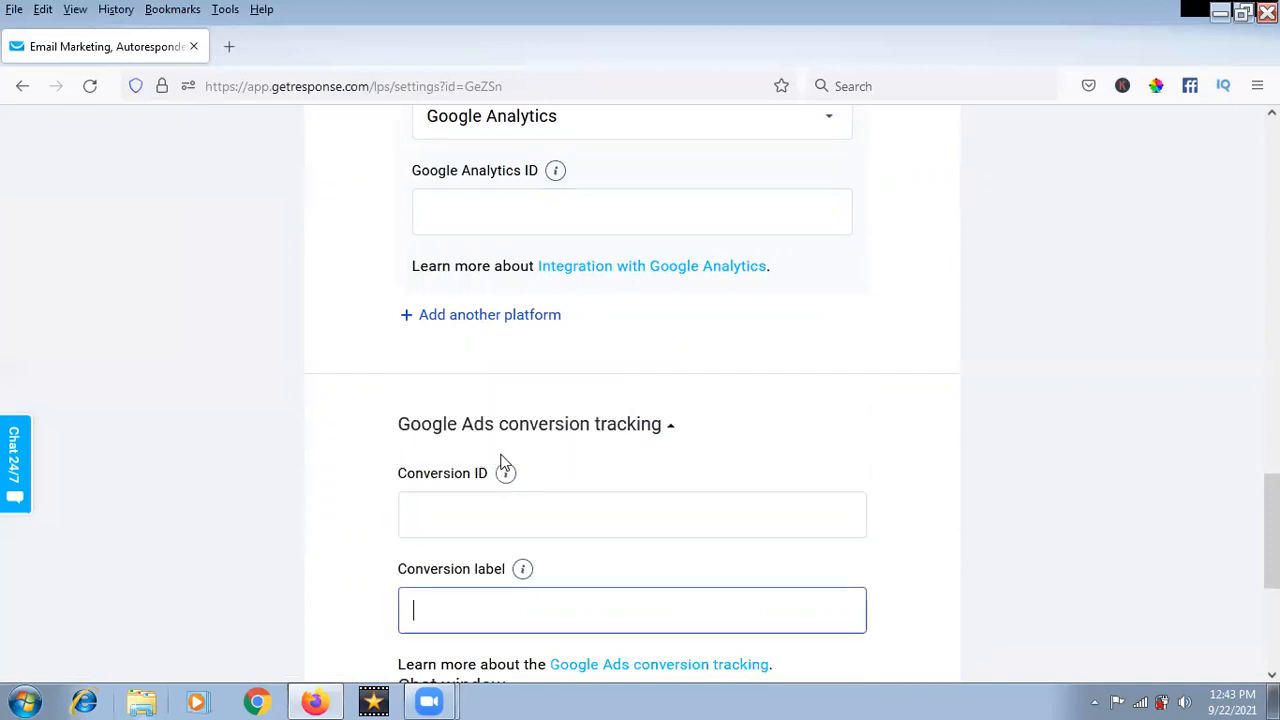
pyautogui.scroll(-2, 476, 460)
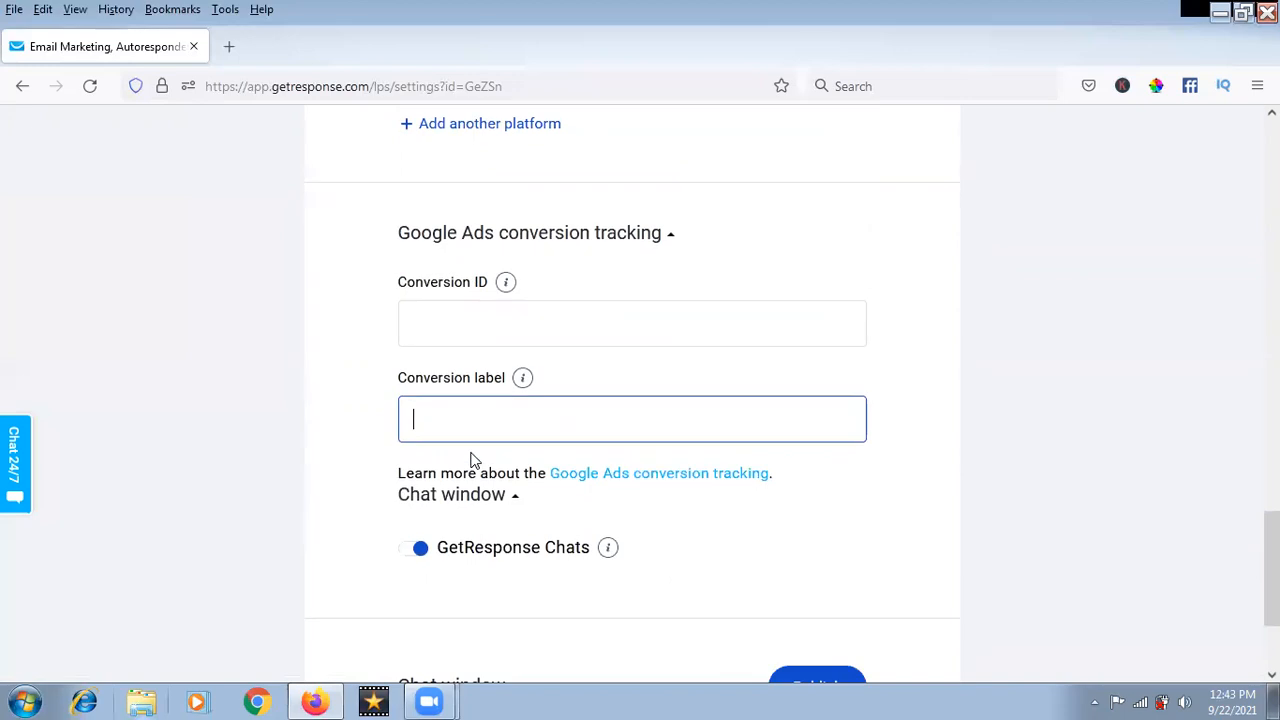
pyautogui.scroll(-1, 318, 419)
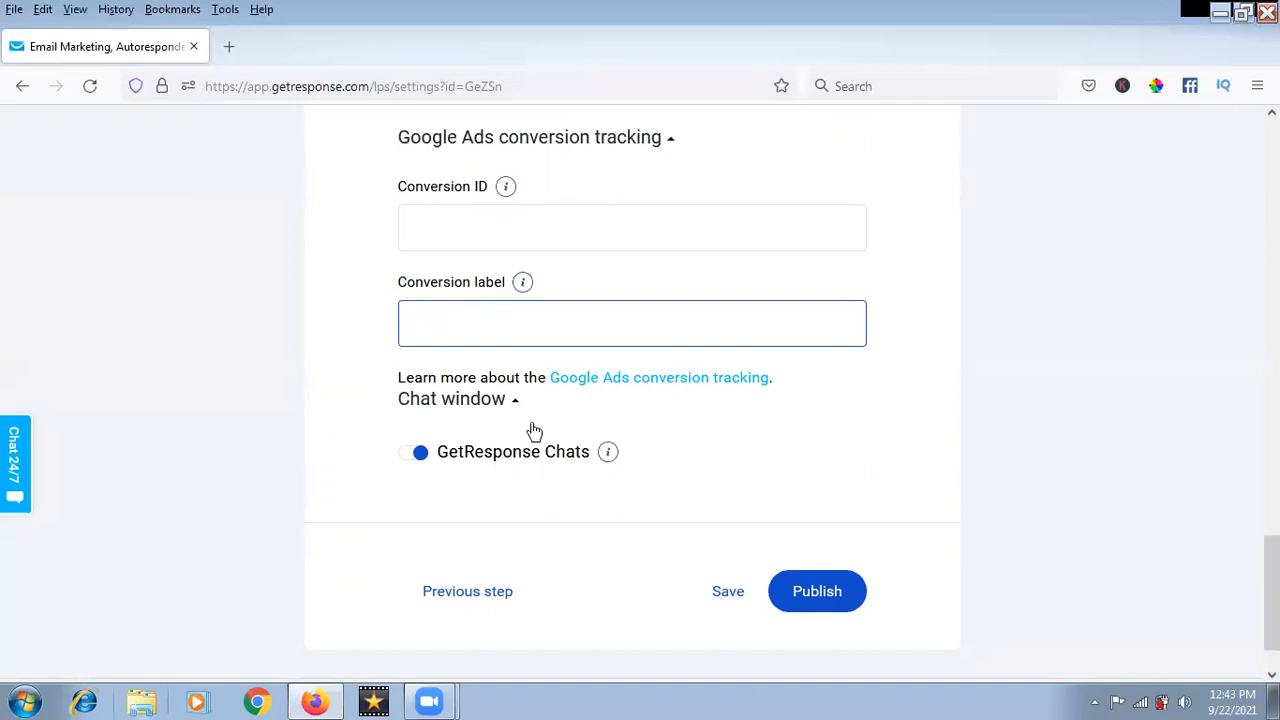
pyautogui.scroll(4, 486, 301)
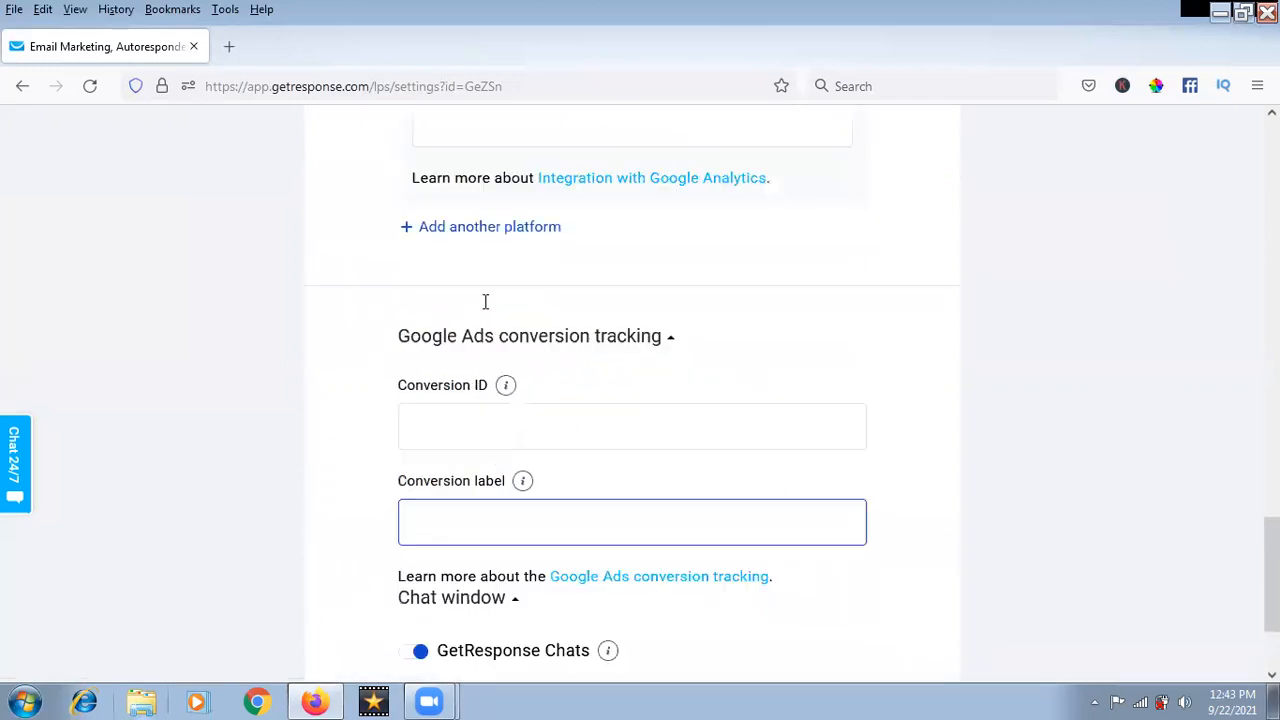
pyautogui.scroll(3, 485, 301)
pyautogui.scroll(-6, 485, 301)
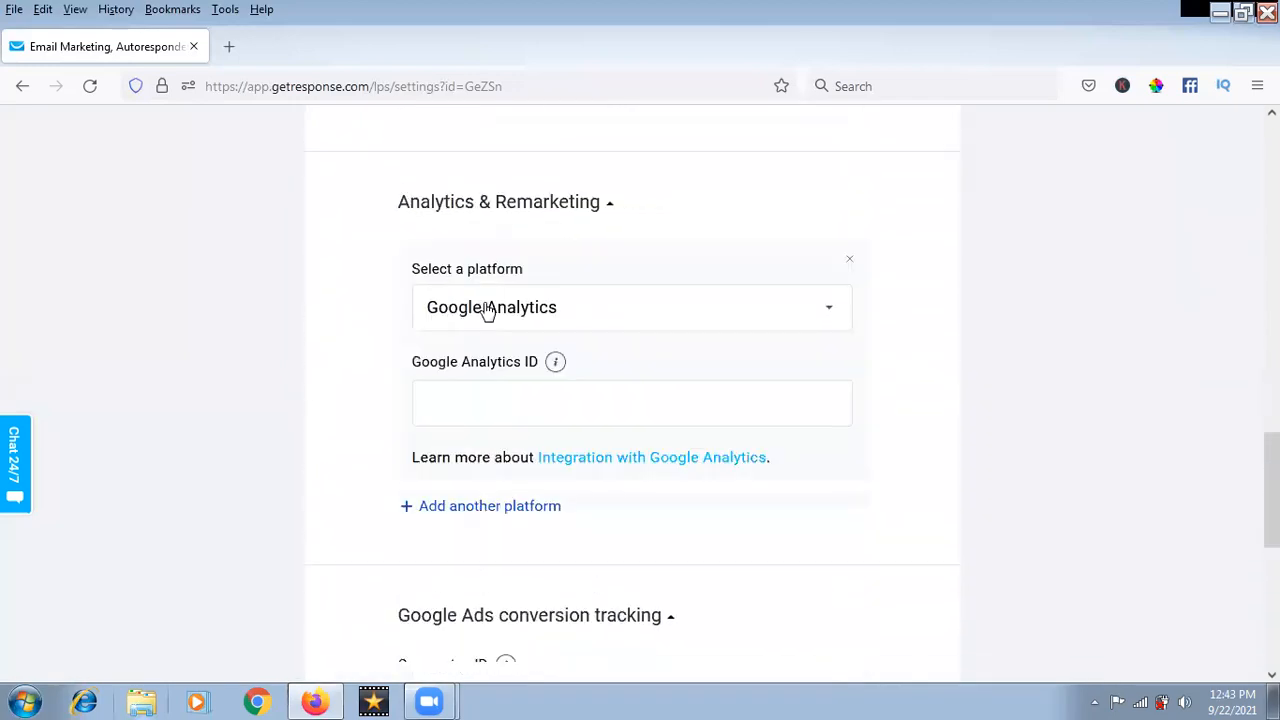
pyautogui.scroll(10, 485, 301)
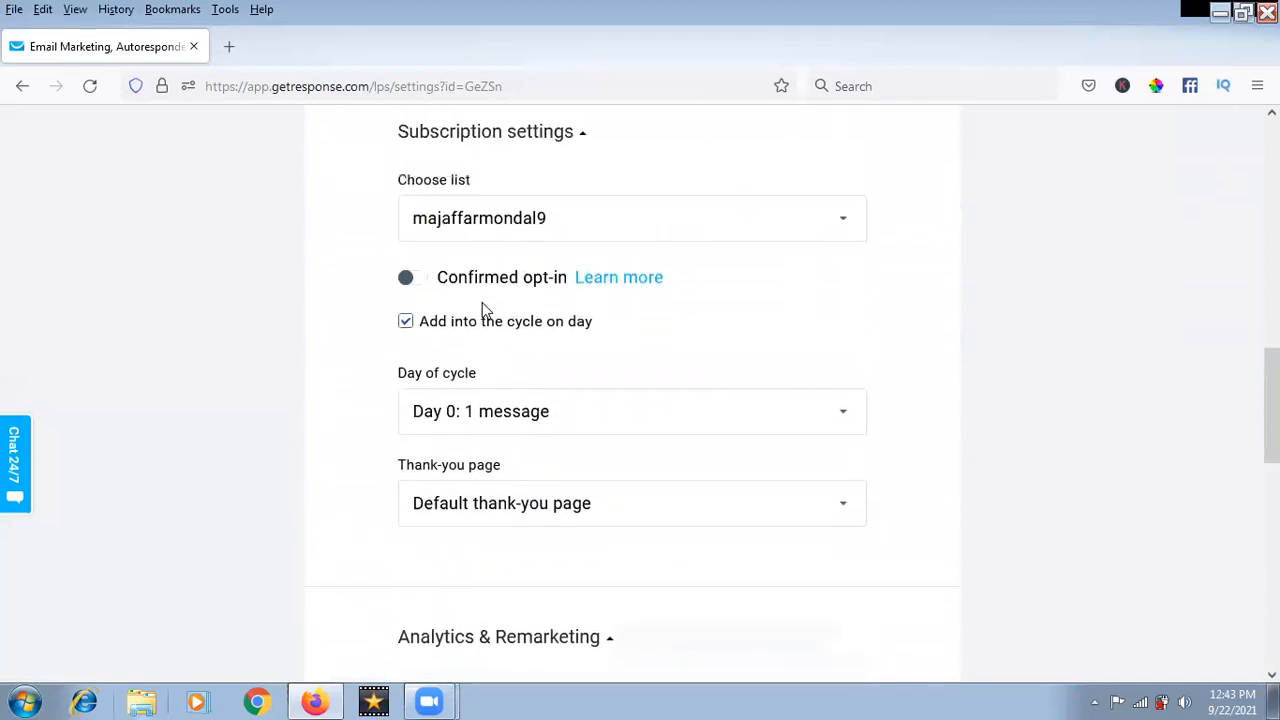
pyautogui.scroll(2, 485, 305)
pyautogui.scroll(-13, 485, 305)
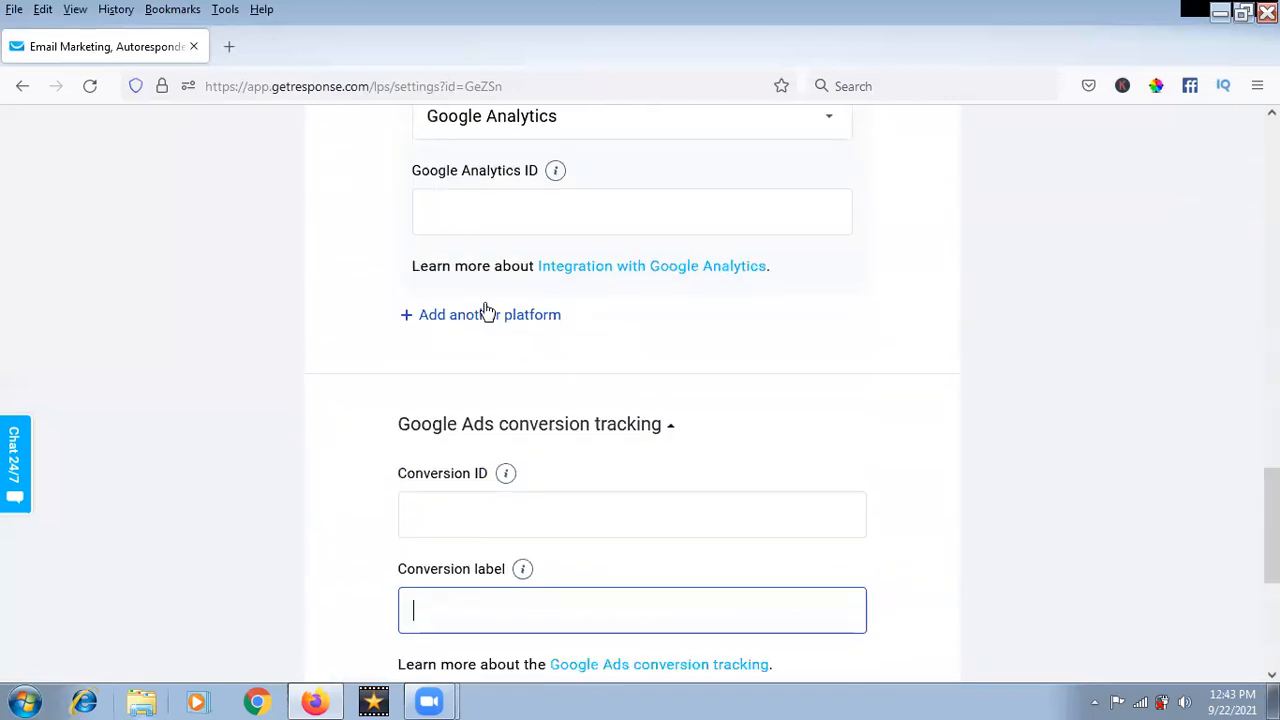
pyautogui.scroll(3, 564, 535)
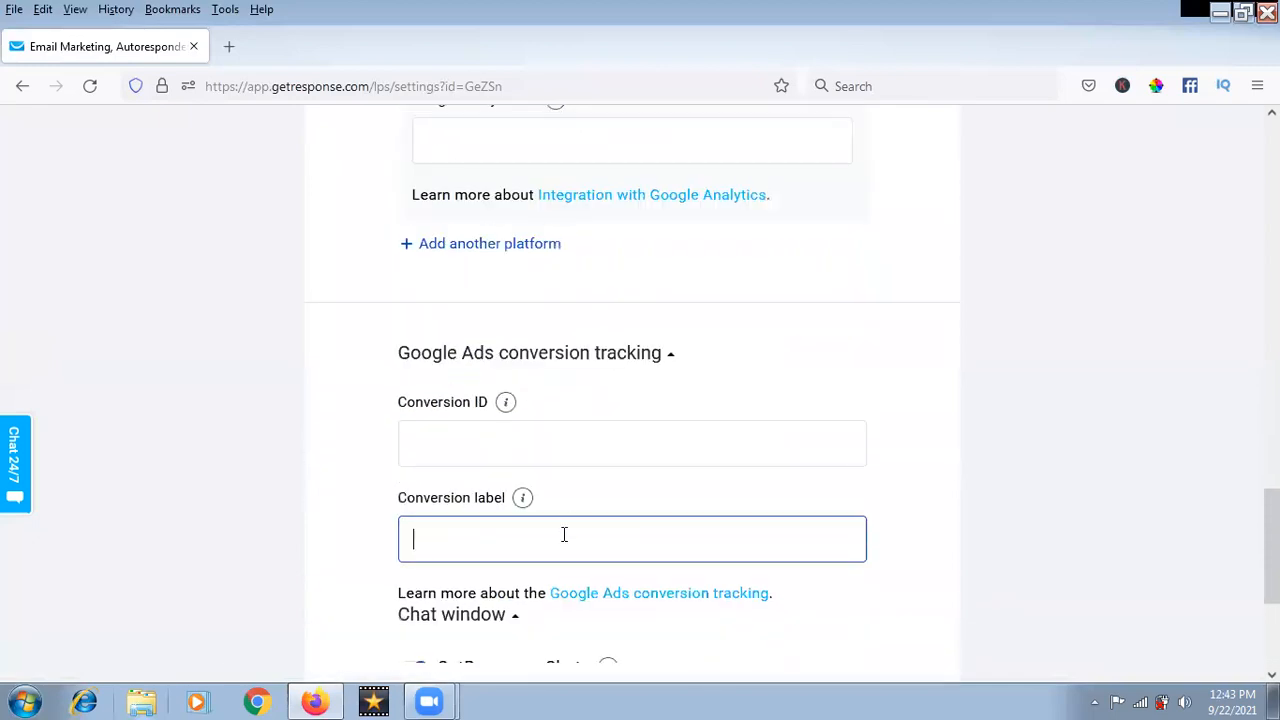
pyautogui.click(669, 358)
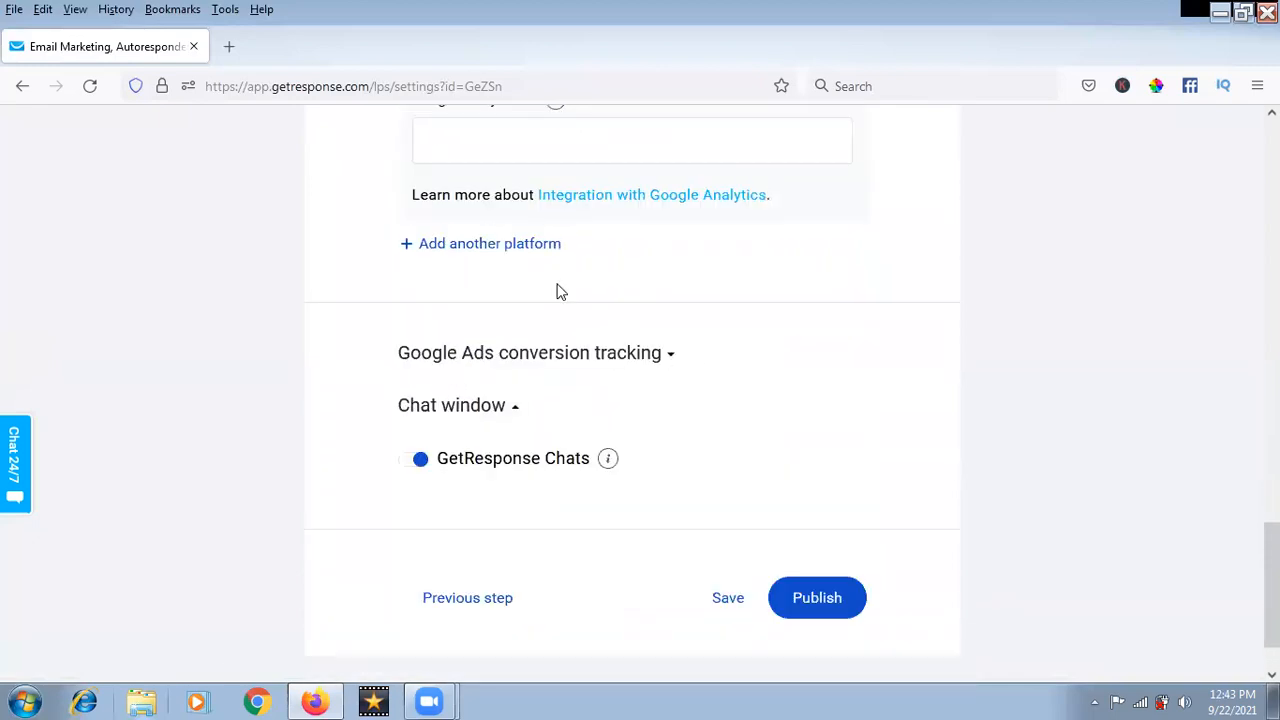
pyautogui.scroll(1, 600, 340)
pyautogui.scroll(2, 605, 355)
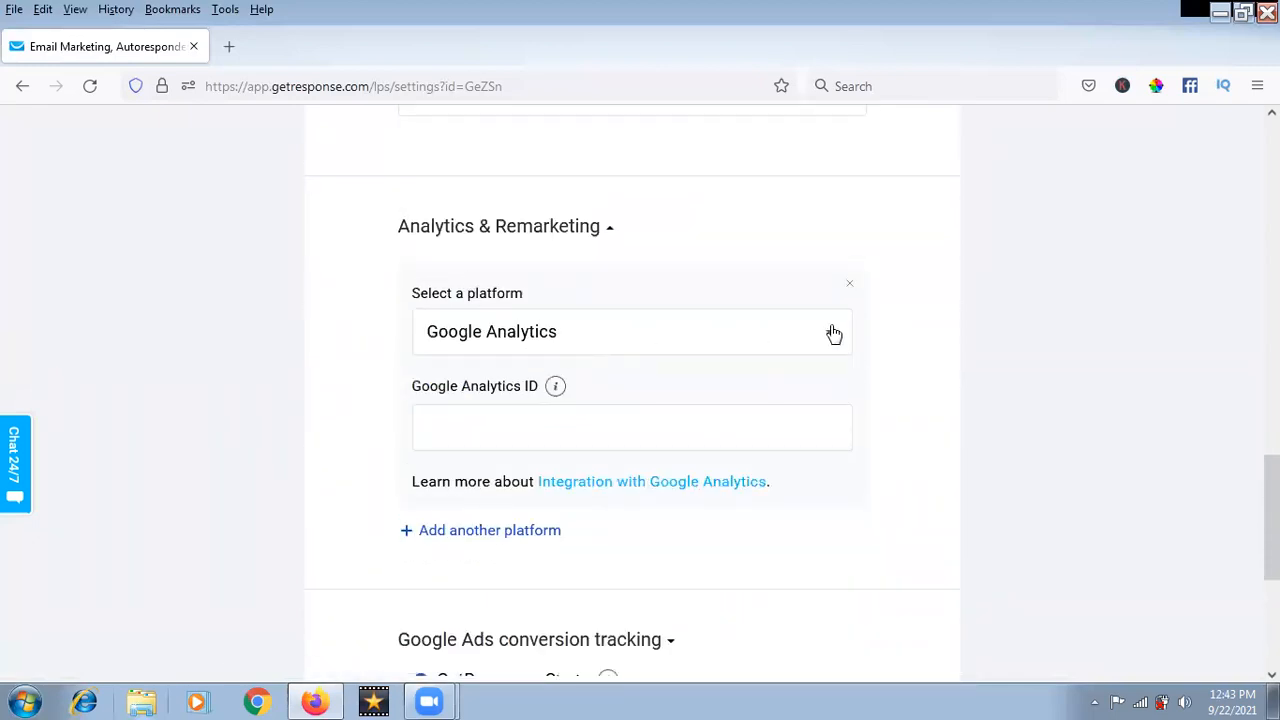
pyautogui.click(848, 285)
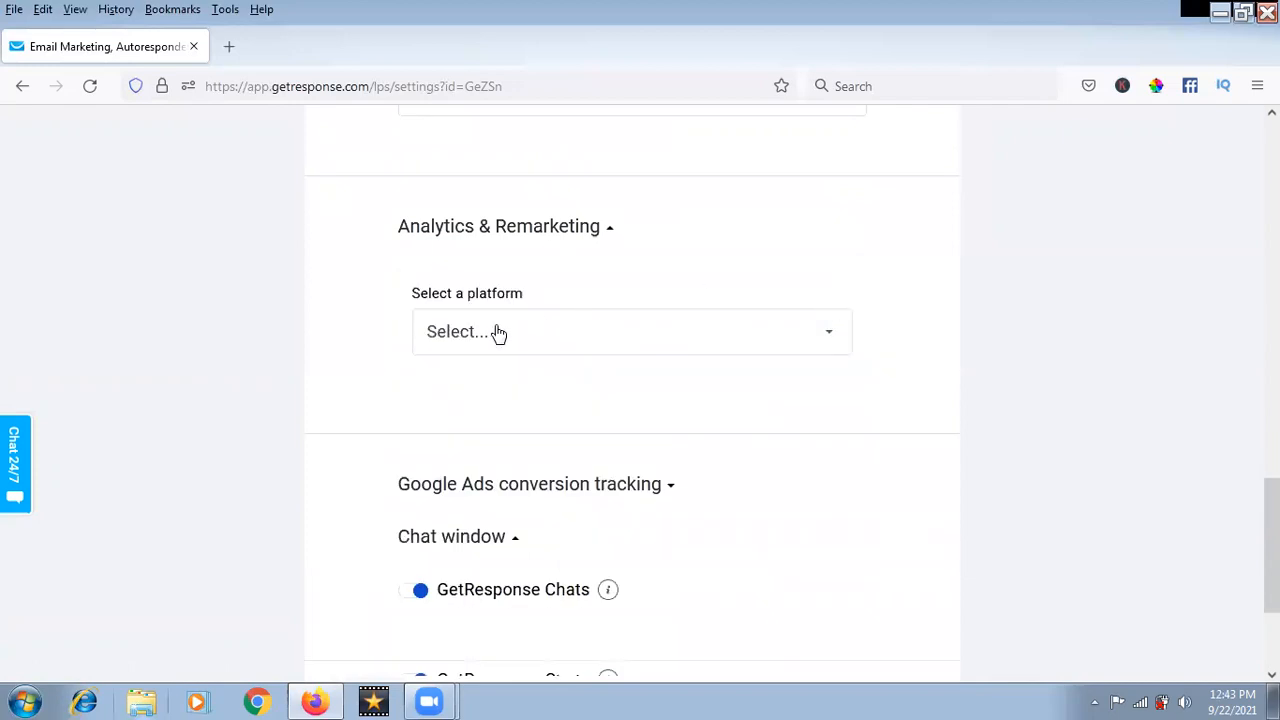
# Correct 'ebook' to 'eBook' in the SEO description using the spelling suggestion.
pyautogui.scroll(-2, 500, 333)
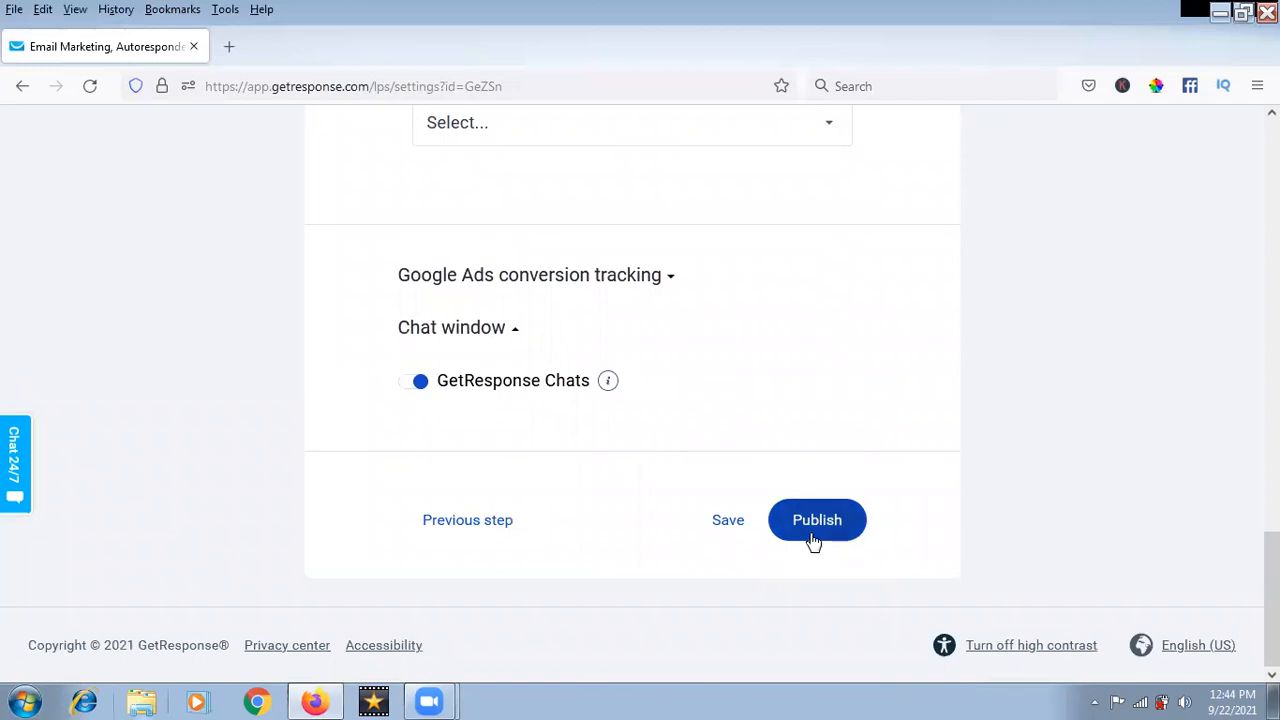
pyautogui.scroll(7, 812, 541)
pyautogui.scroll(8, 814, 541)
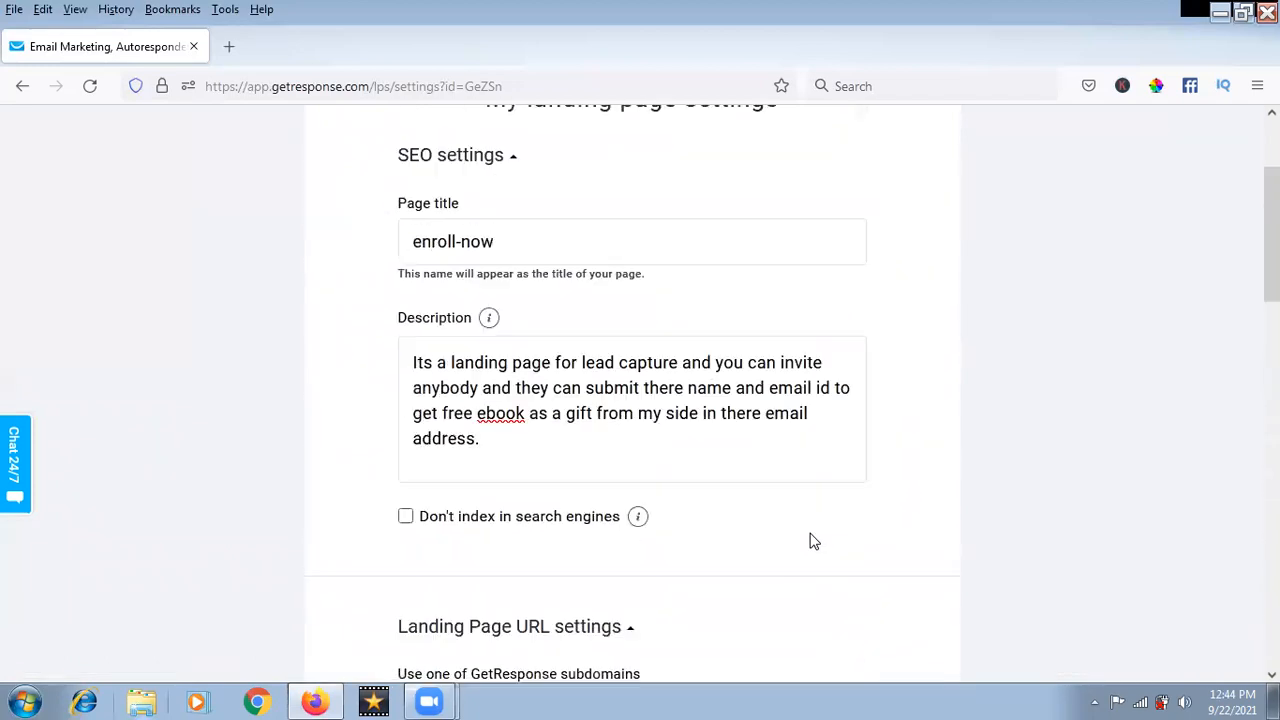
pyautogui.scroll(-15, 811, 537)
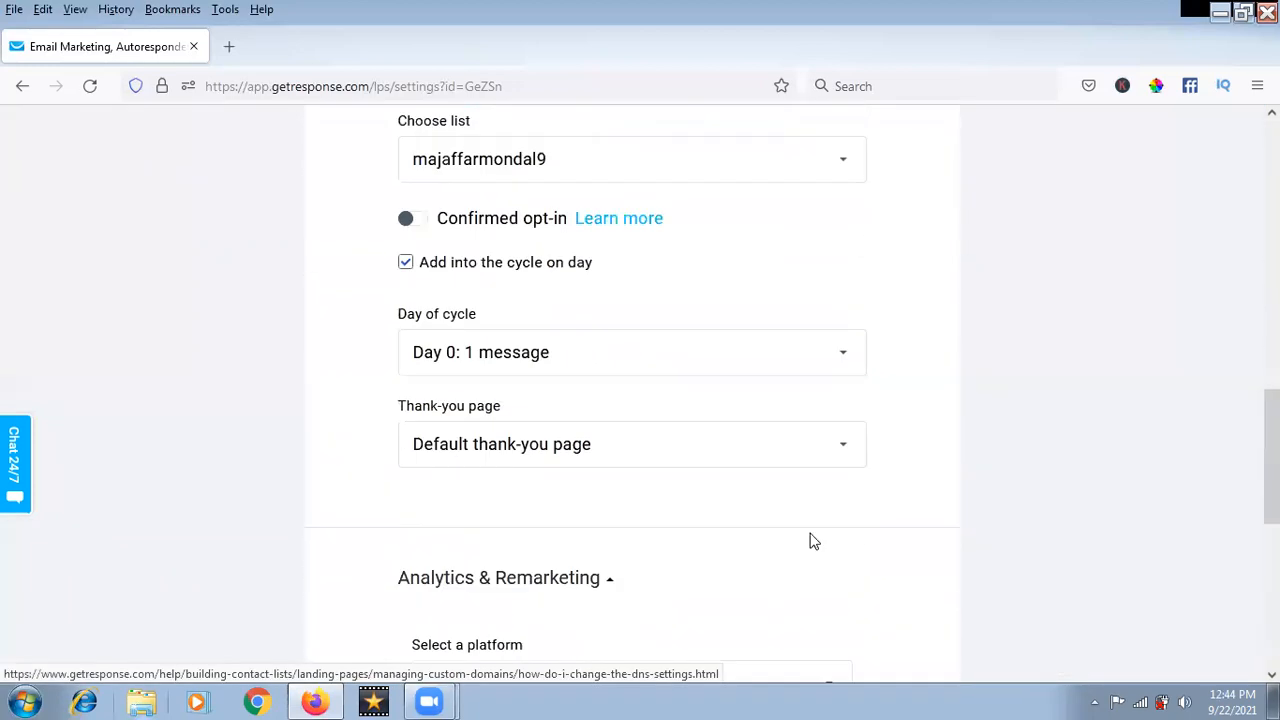
pyautogui.scroll(7, 814, 541)
pyautogui.scroll(9, 812, 541)
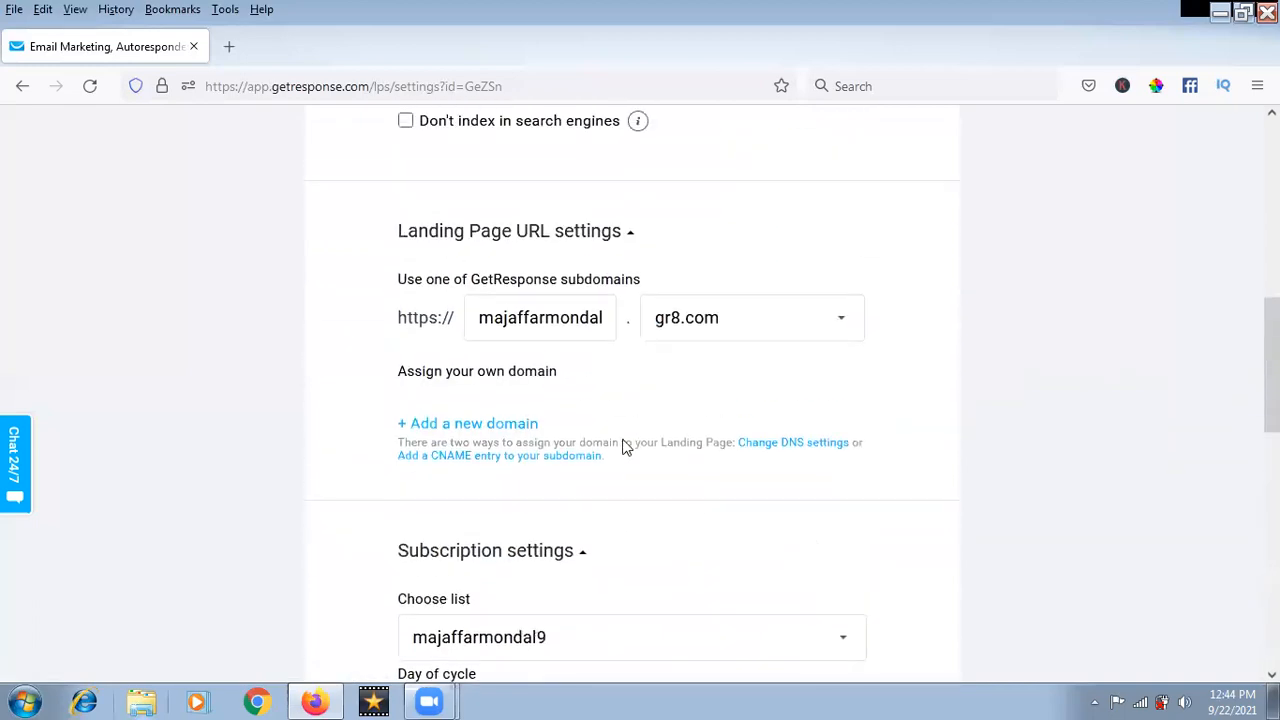
pyautogui.rightClick(500, 497)
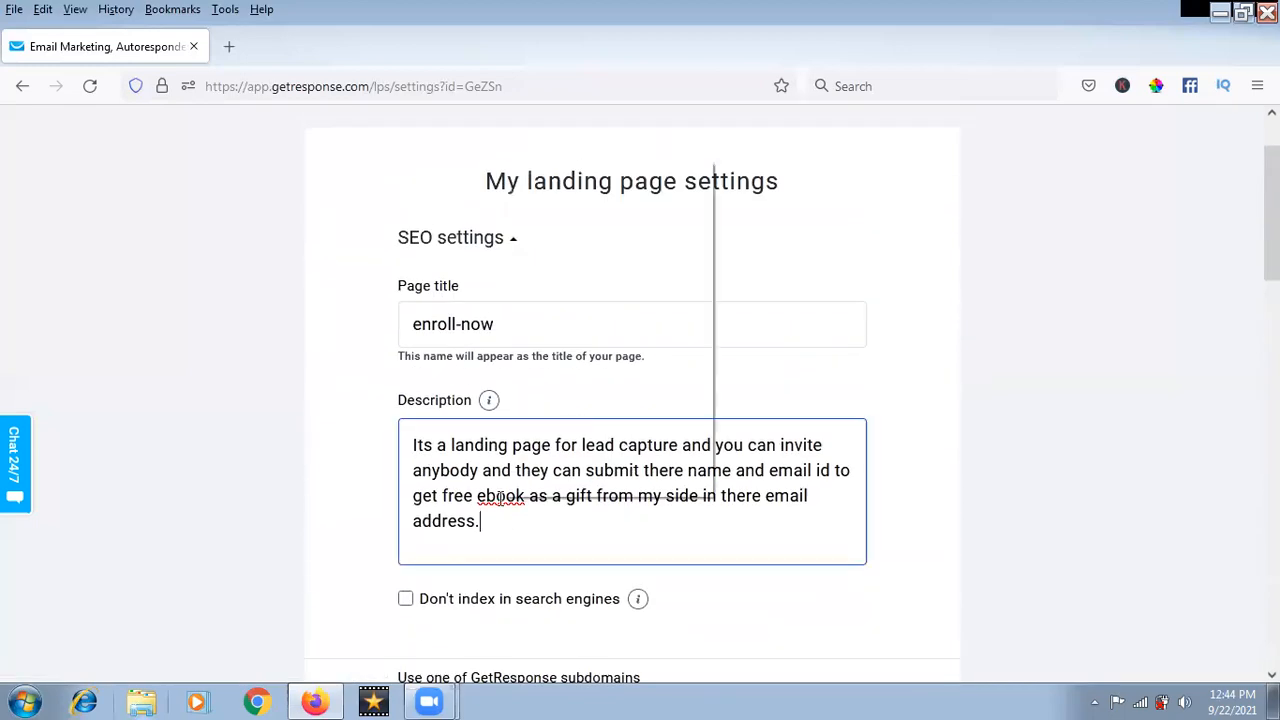
pyautogui.click(555, 172)
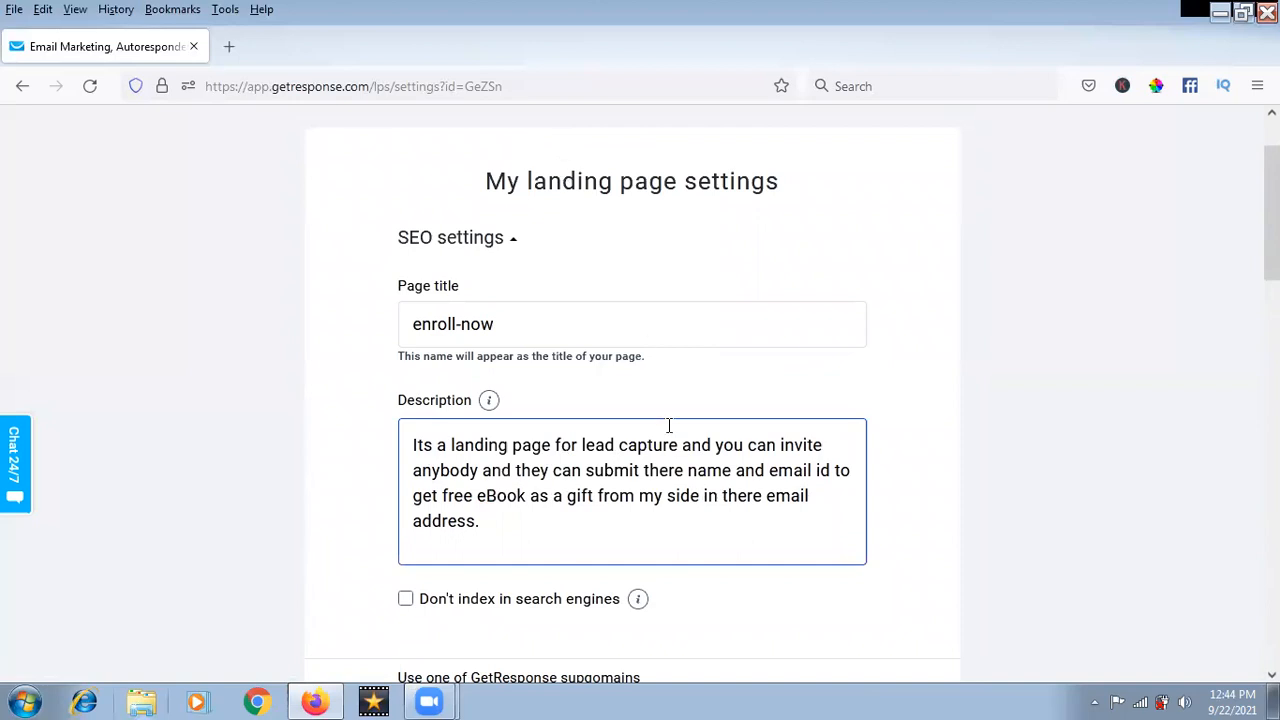
pyautogui.scroll(-15, 667, 436)
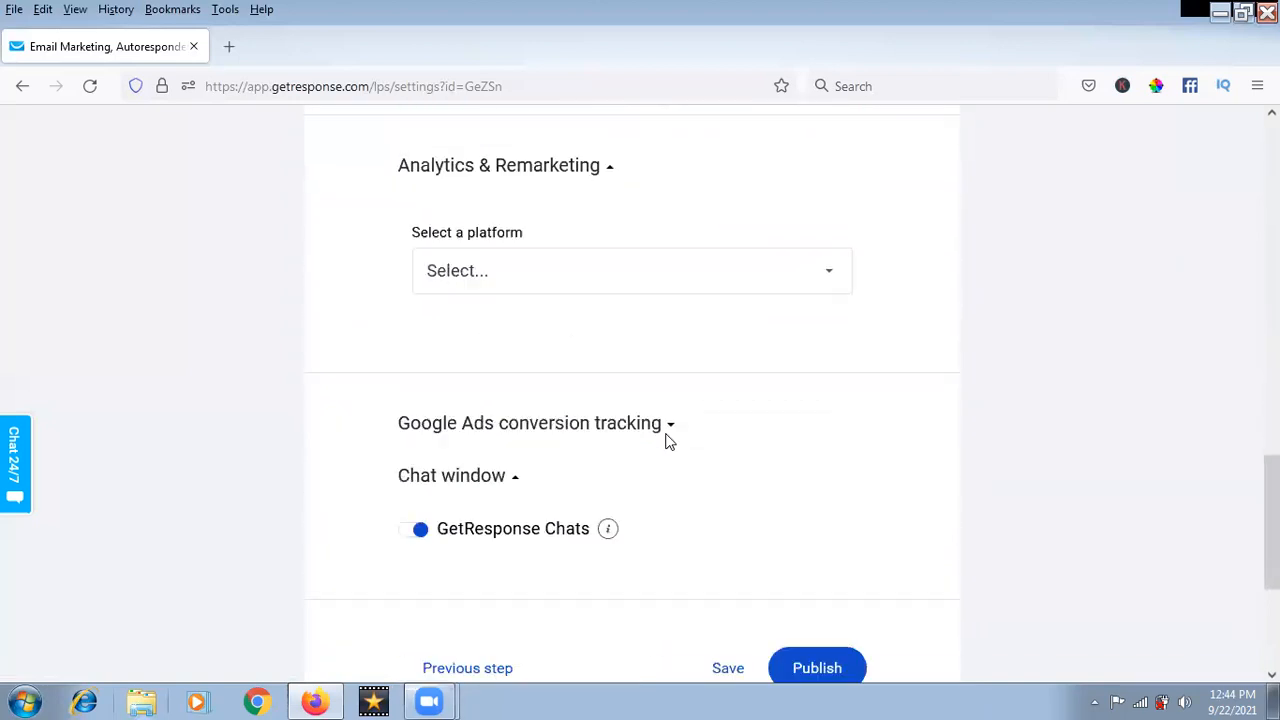
# Publish the enroll-now page, view it live with the eBook offer, then close that tab.
pyautogui.click(826, 614)
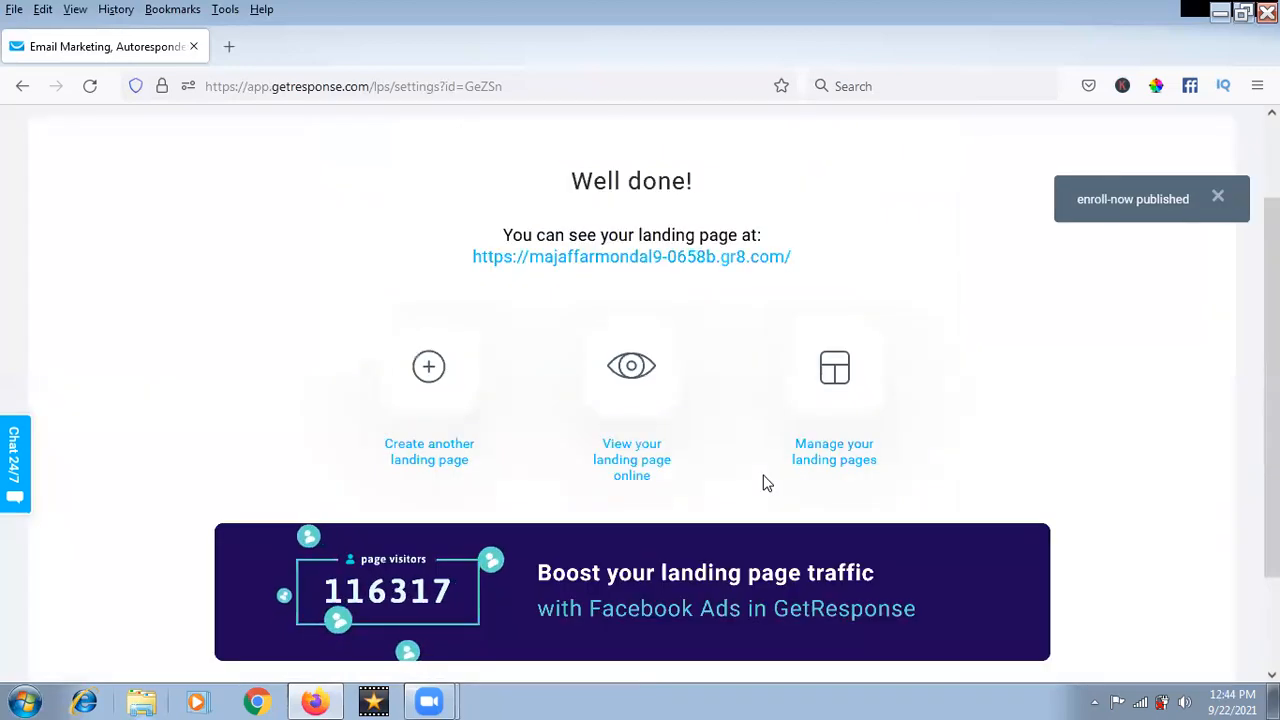
pyautogui.click(646, 391)
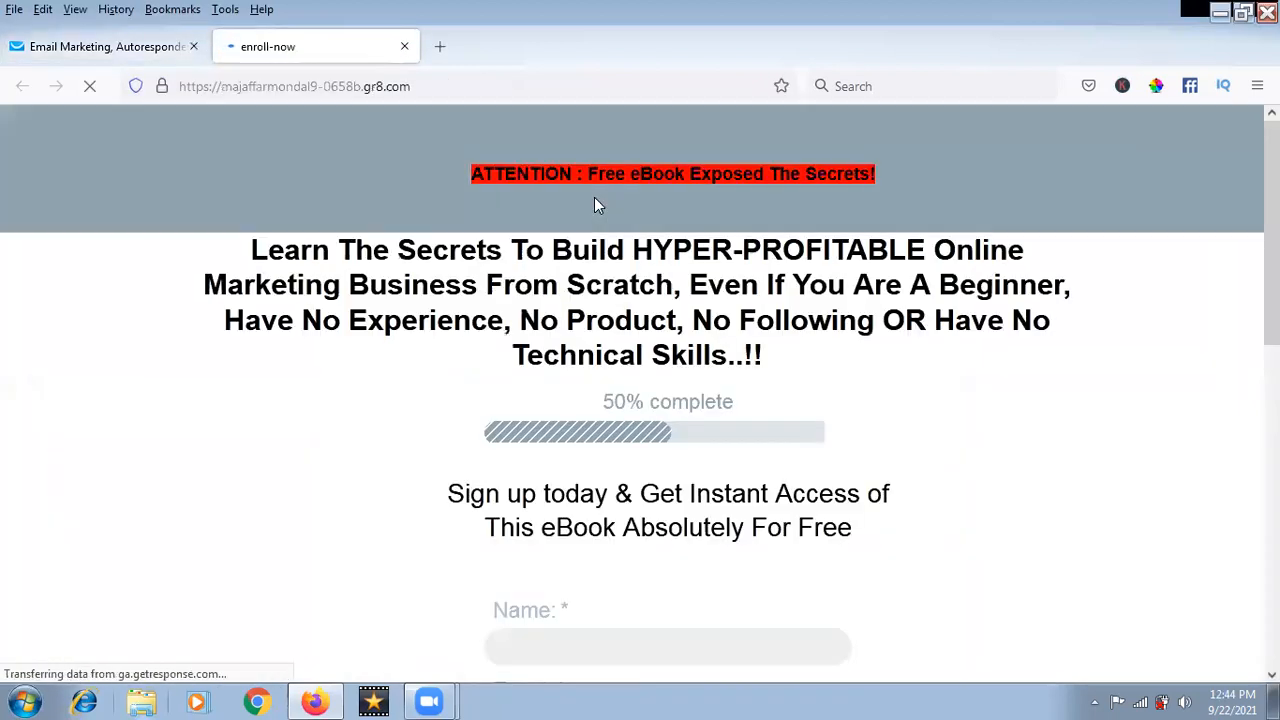
pyautogui.scroll(-5, 640, 390)
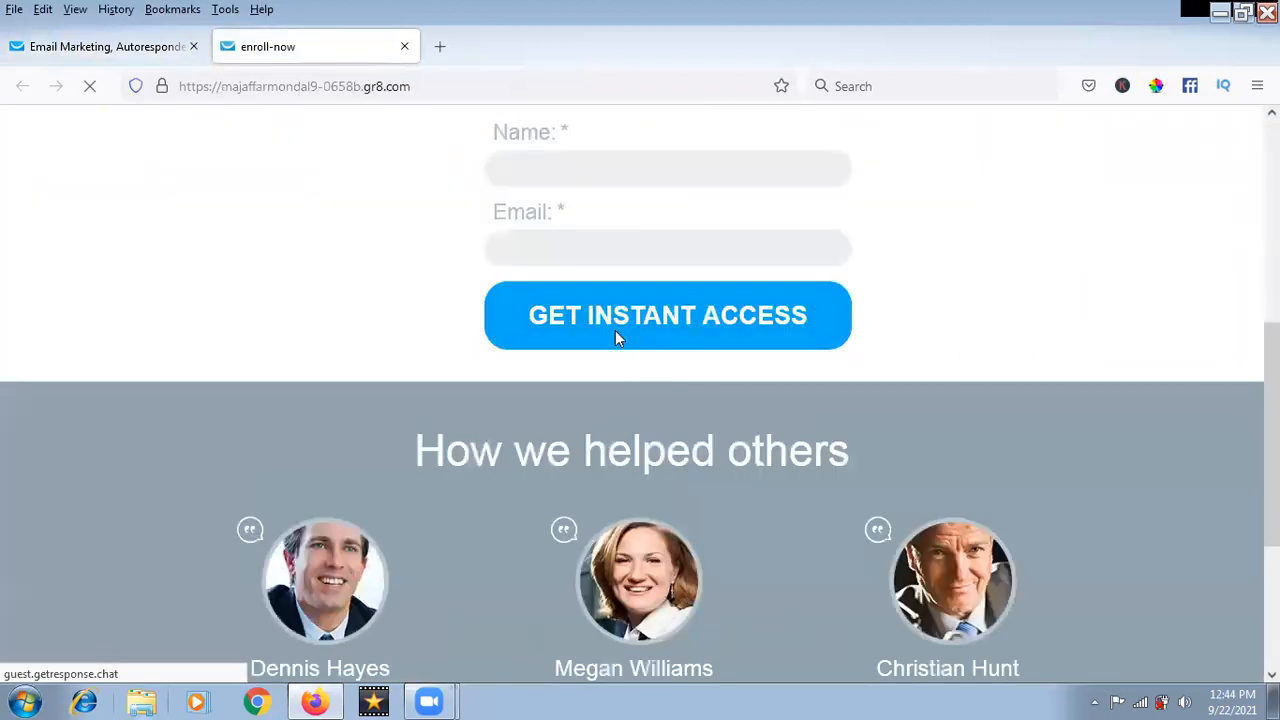
pyautogui.scroll(-3, 615, 330)
pyautogui.scroll(8, 615, 332)
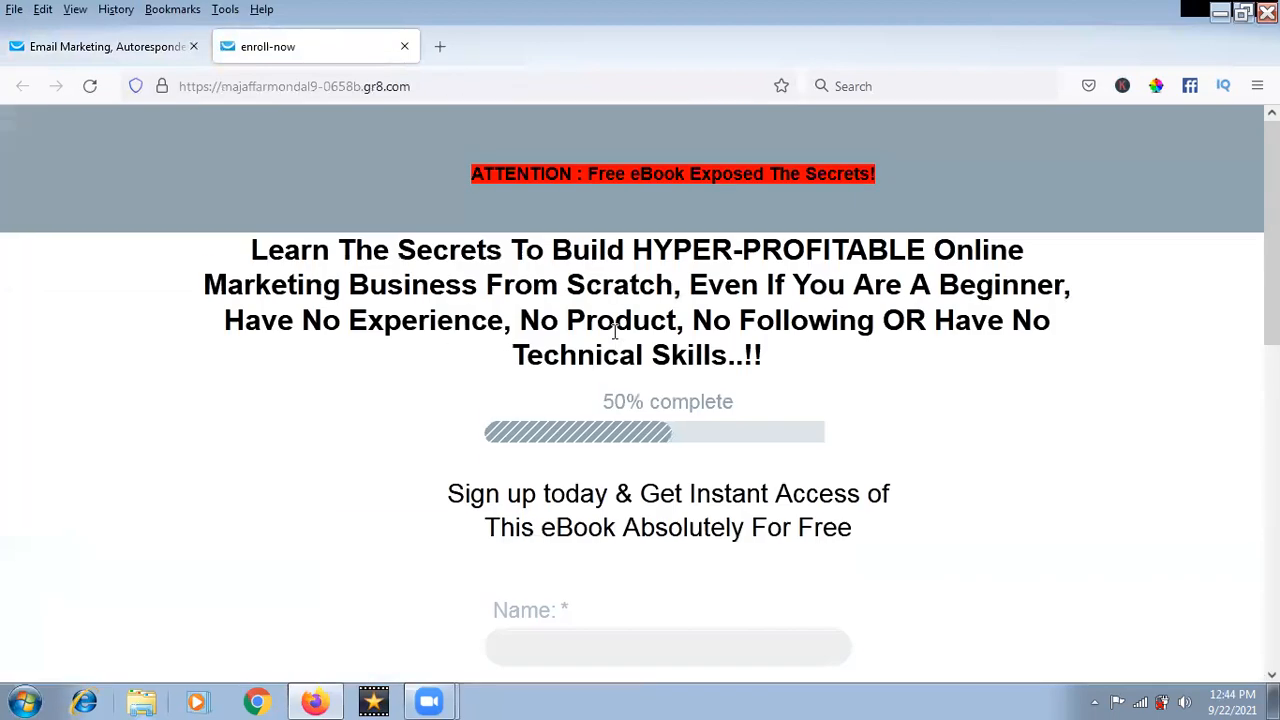
pyautogui.click(404, 46)
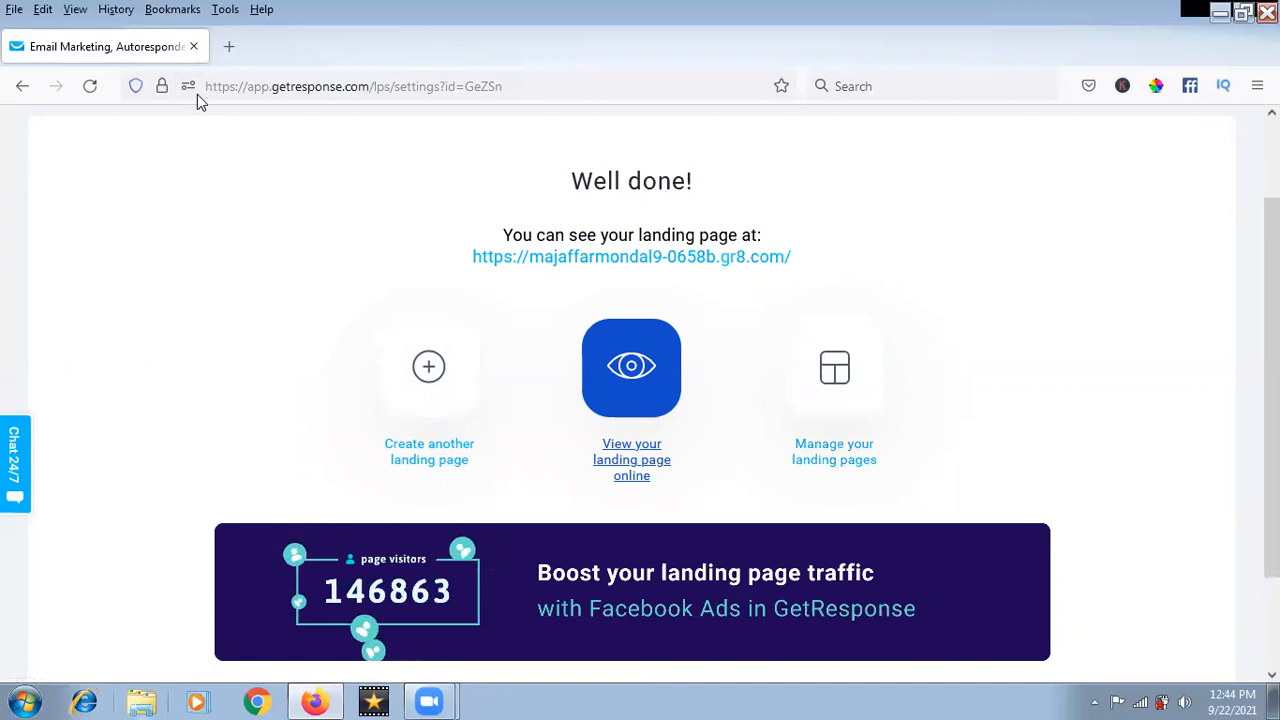
# Trim the address to app.getresponse.com and go to the contact Lists.
pyautogui.moveTo(551, 89); pyautogui.dragTo(378, 88)
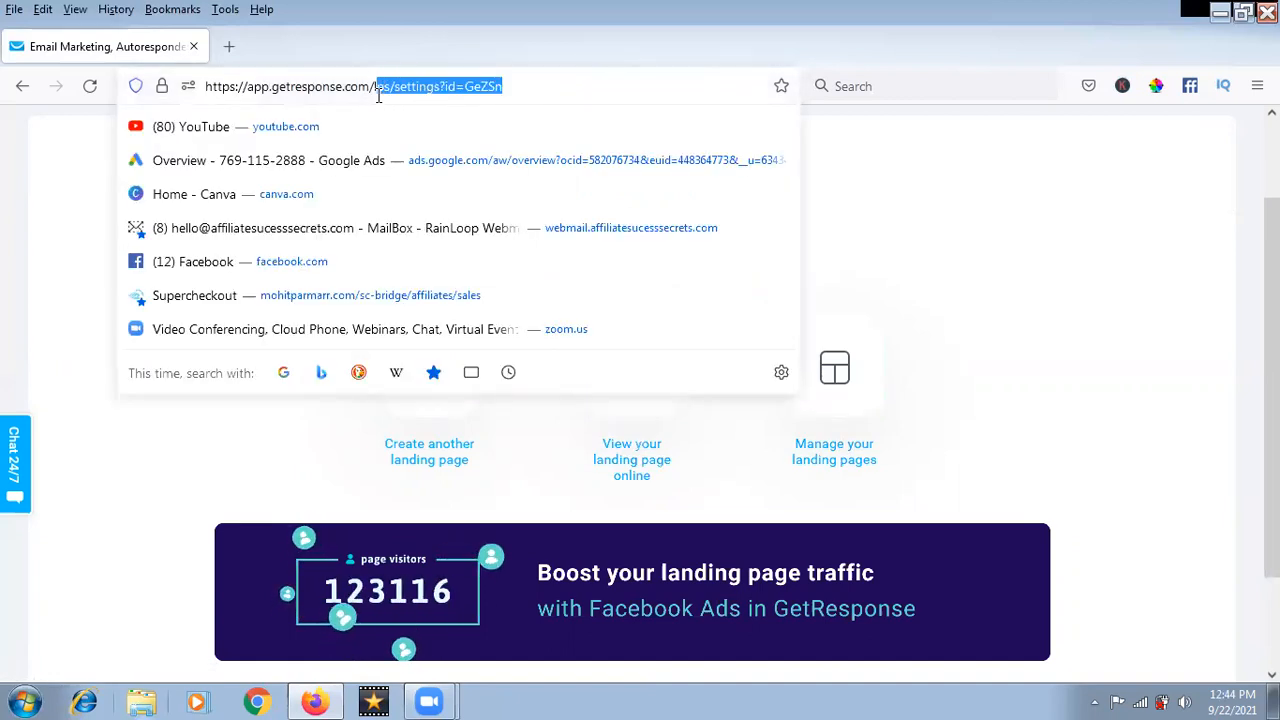
pyautogui.press('BackSpace')
pyautogui.press('BackSpace')
pyautogui.press('Return')
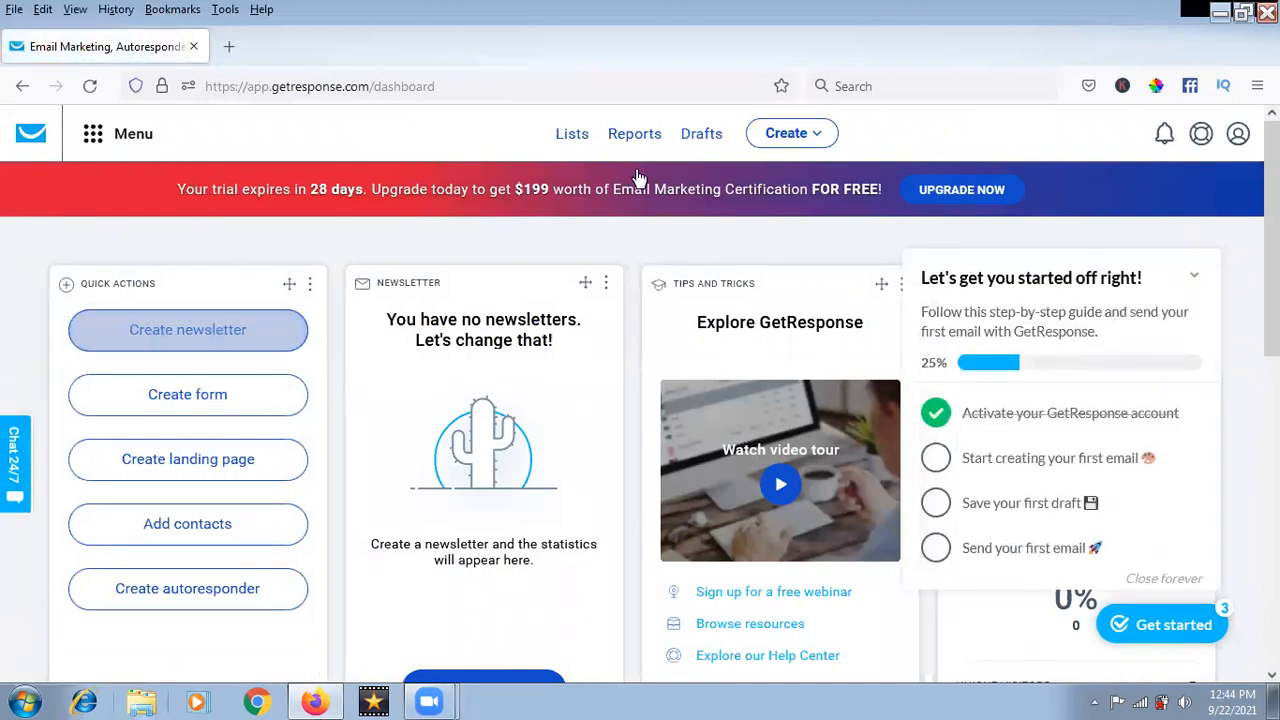
pyautogui.click(572, 136)
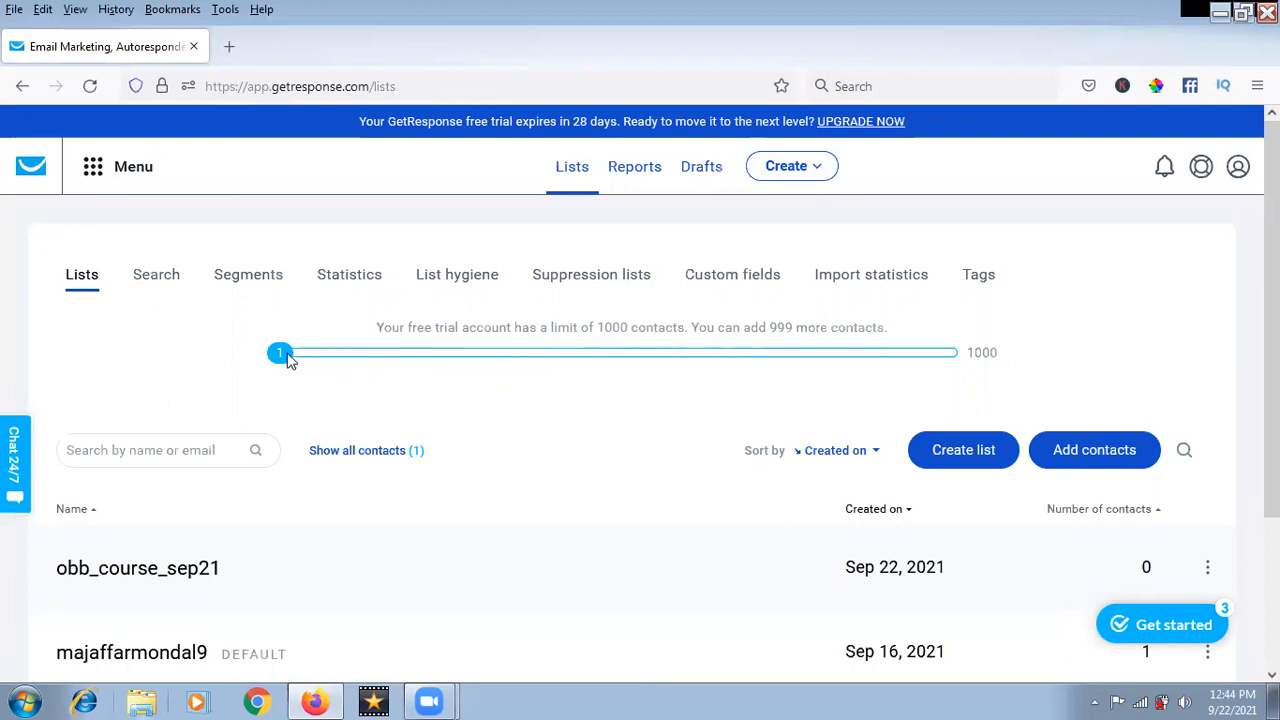
# Show the default list's contacts, a single subscriber on autoresponder day 5.
pyautogui.scroll(-3, 507, 437)
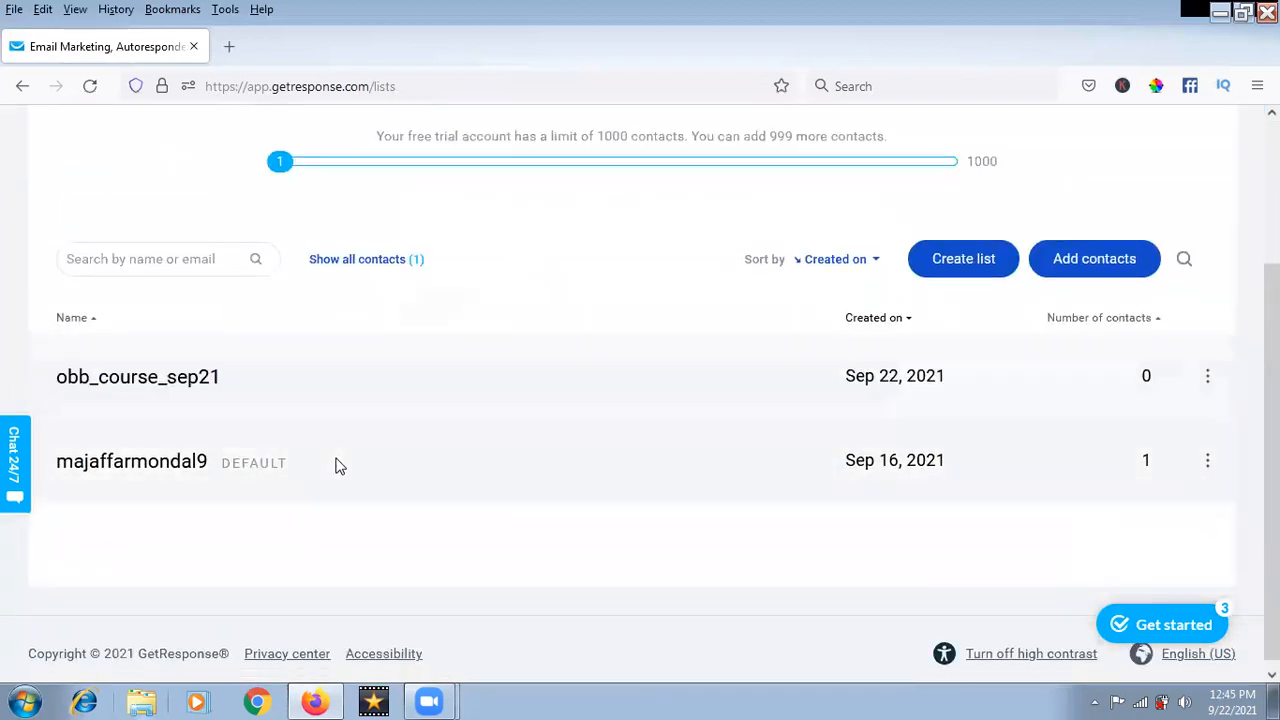
pyautogui.click(178, 467)
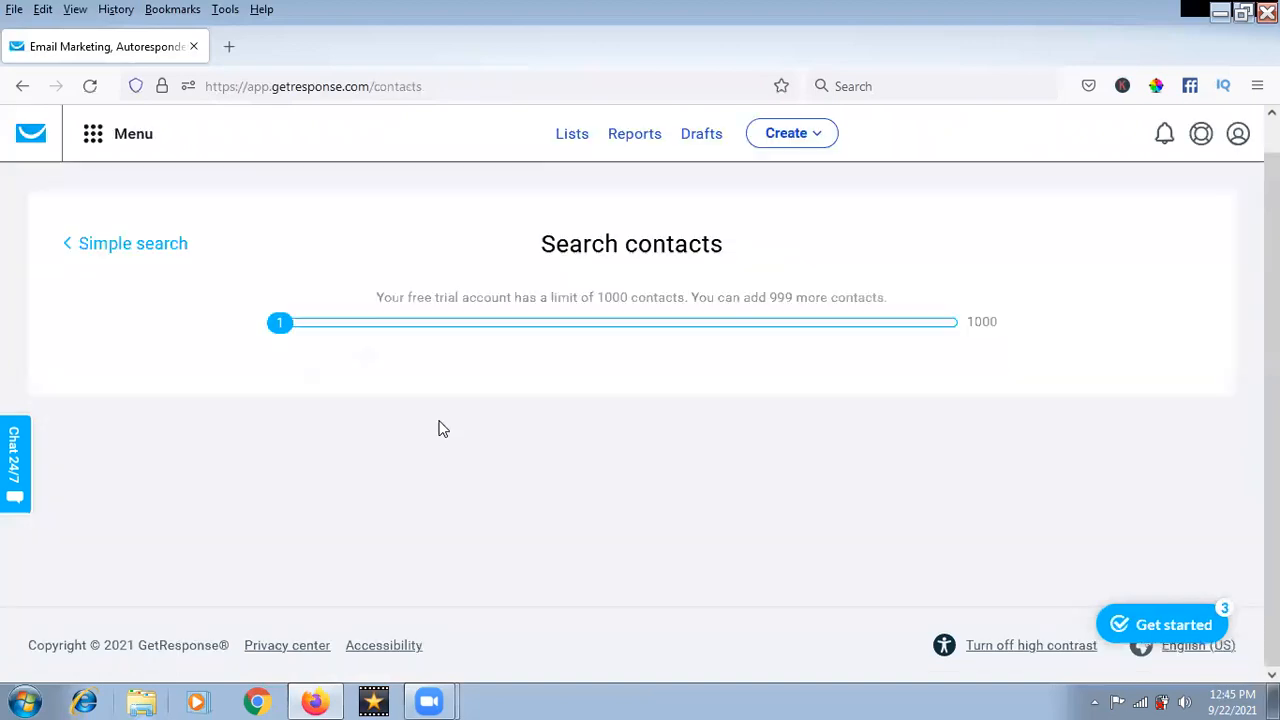
pyautogui.scroll(-1, 440, 428)
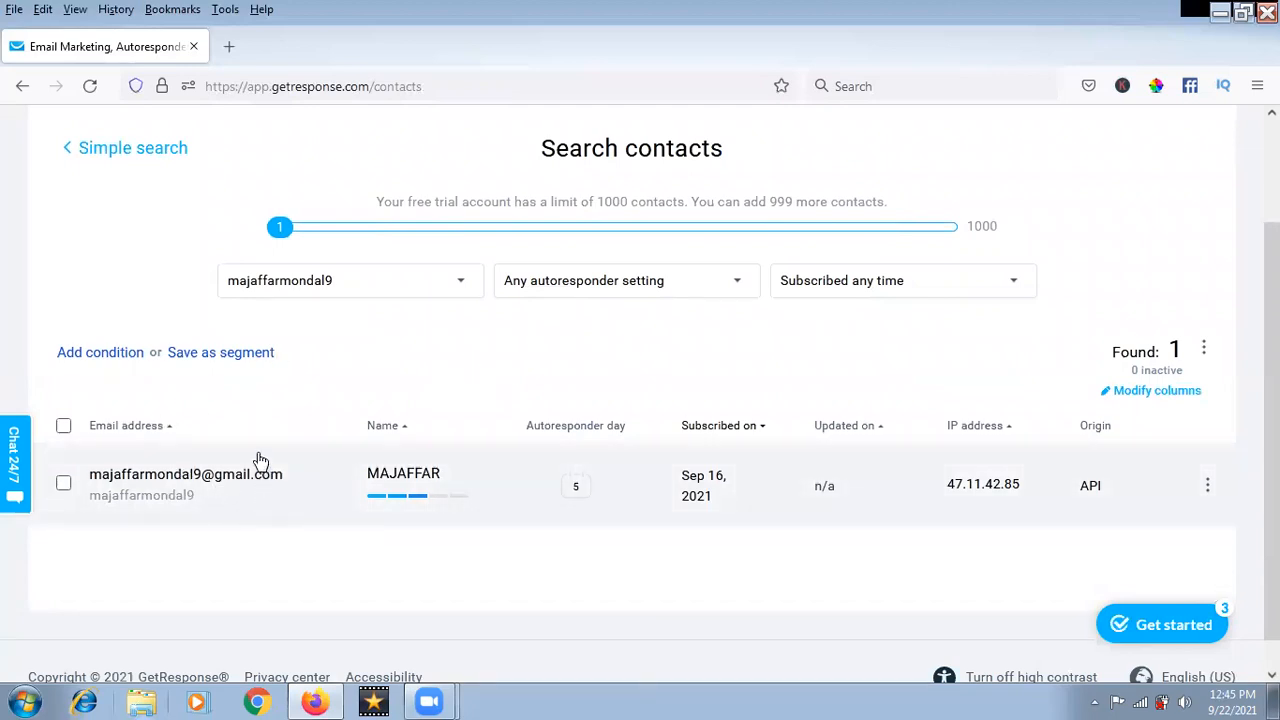
pyautogui.scroll(2, 329, 331)
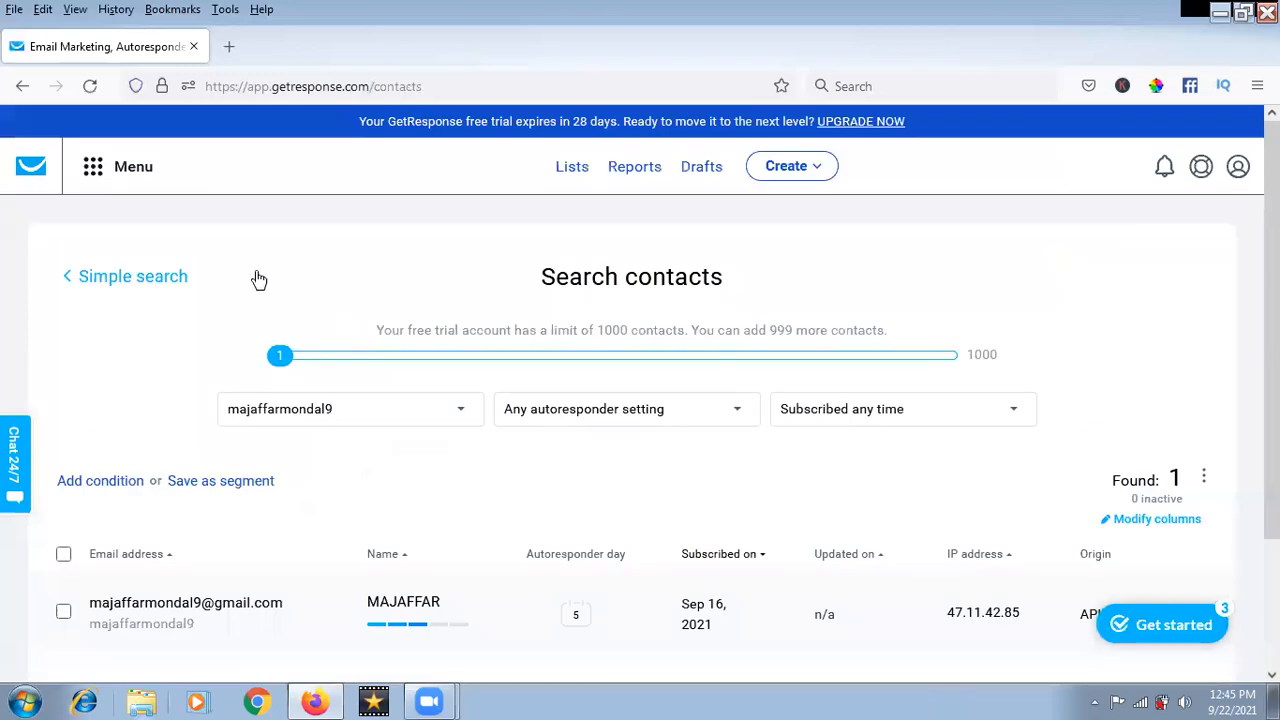
# Go to Landing pages and check enroll-now: Published, 8 visits, 0 contacts, then close its actions menu.
pyautogui.click(94, 170)
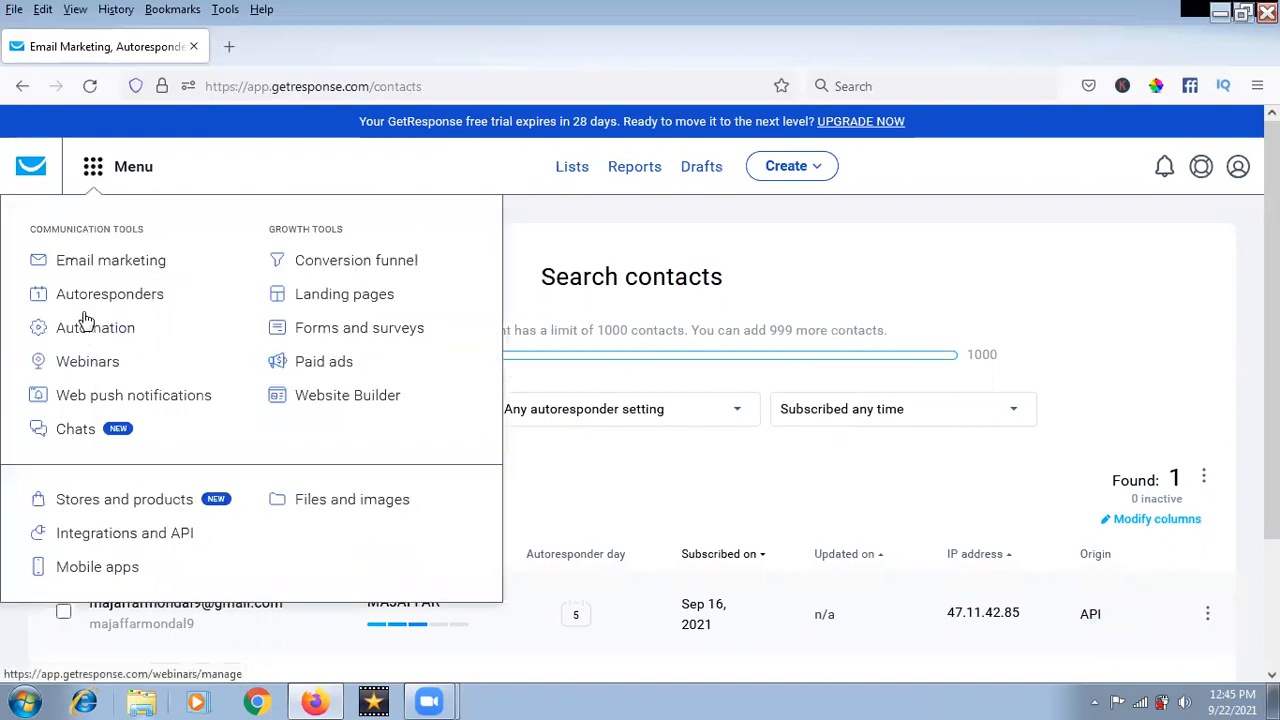
pyautogui.click(358, 298)
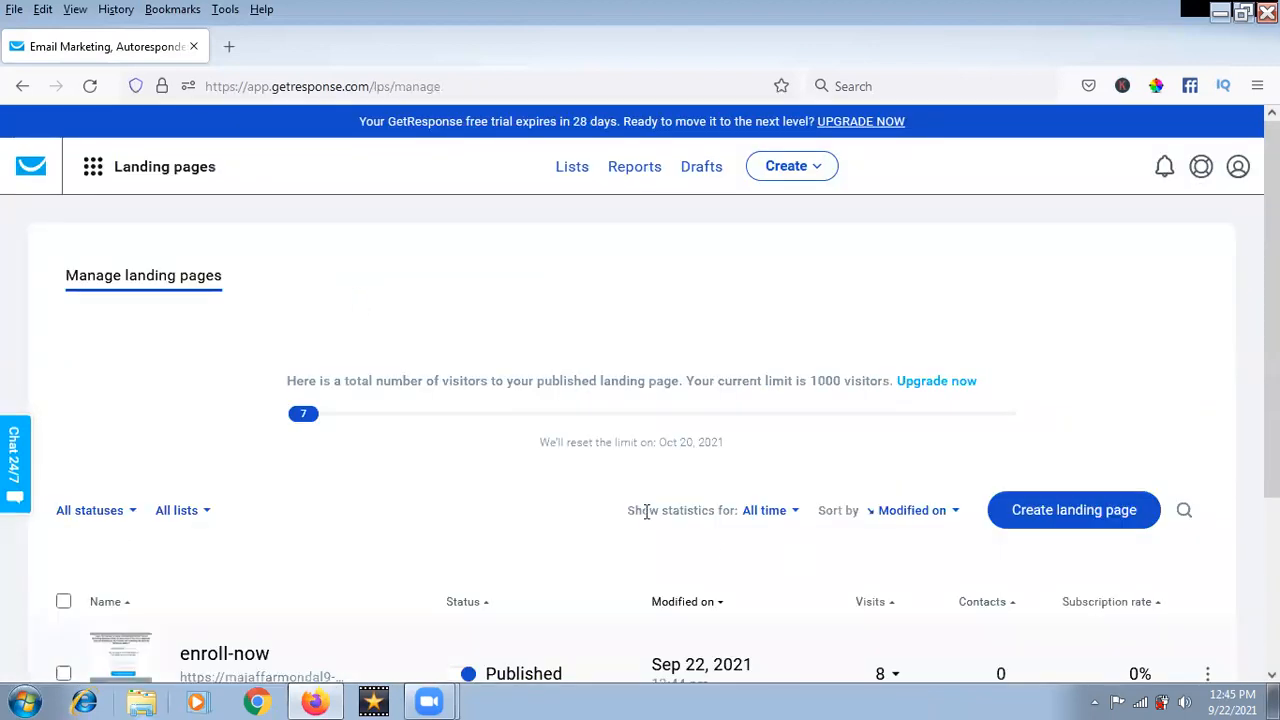
pyautogui.scroll(-3, 646, 509)
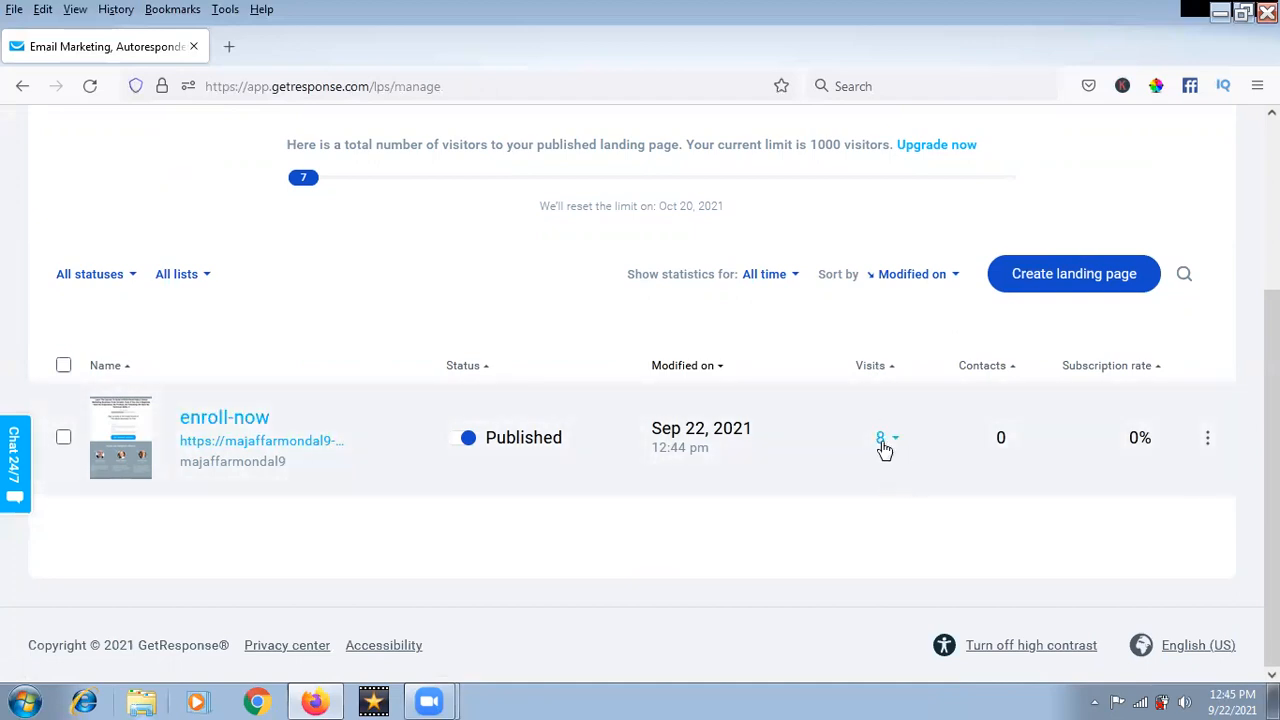
pyautogui.click(1207, 437)
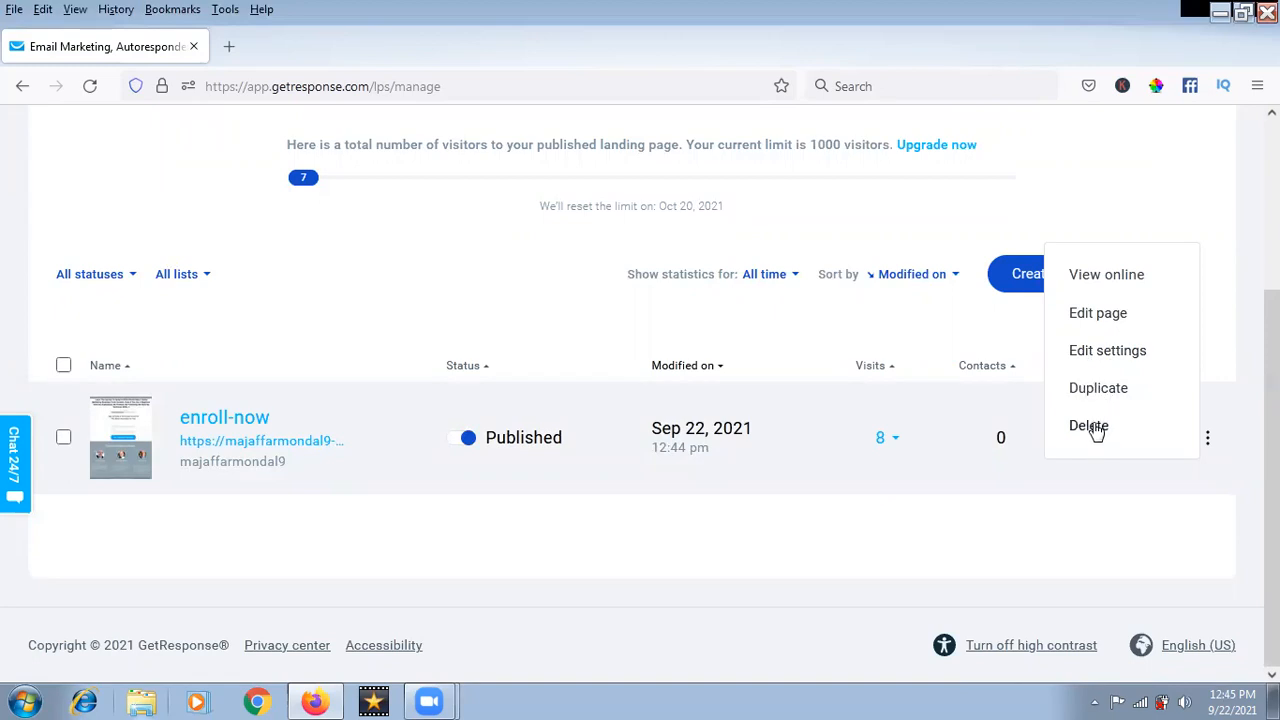
pyautogui.click(1124, 548)
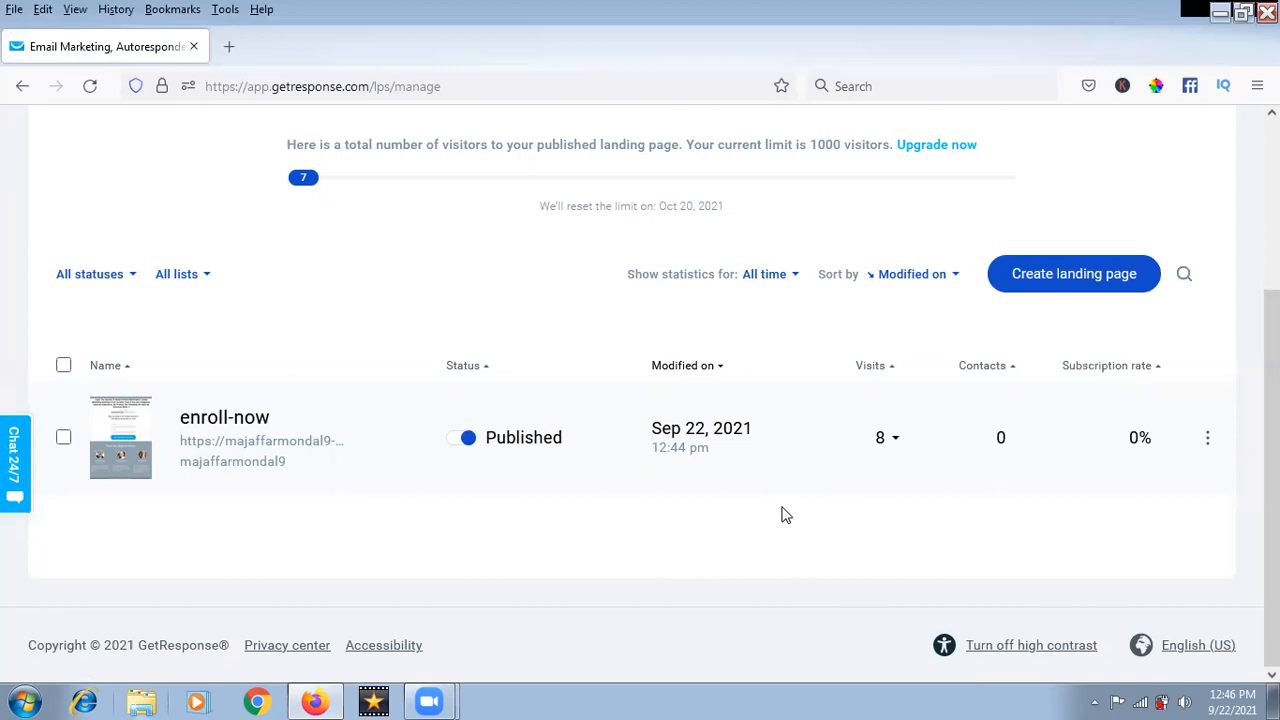
# Open enroll-now's Edit settings and review its gr8.com Landing Page URL, cancelling the add-domain dialog.
pyautogui.click(1206, 438)
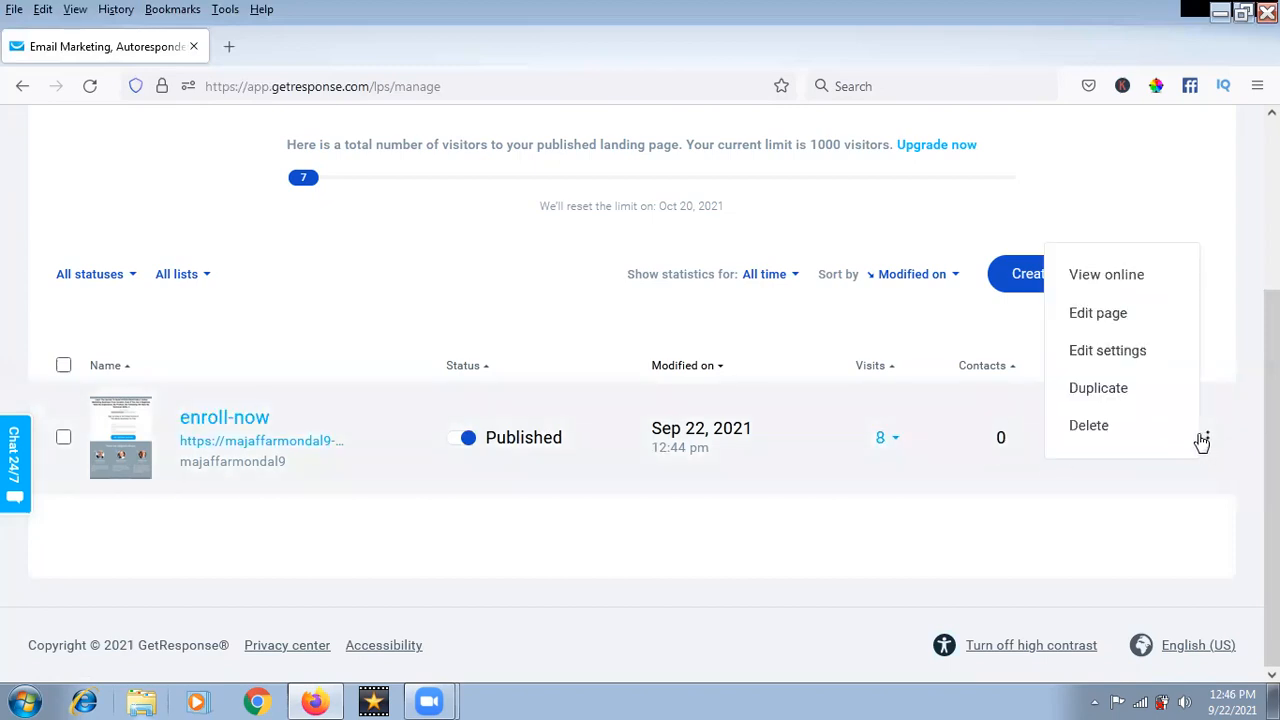
pyautogui.click(1102, 352)
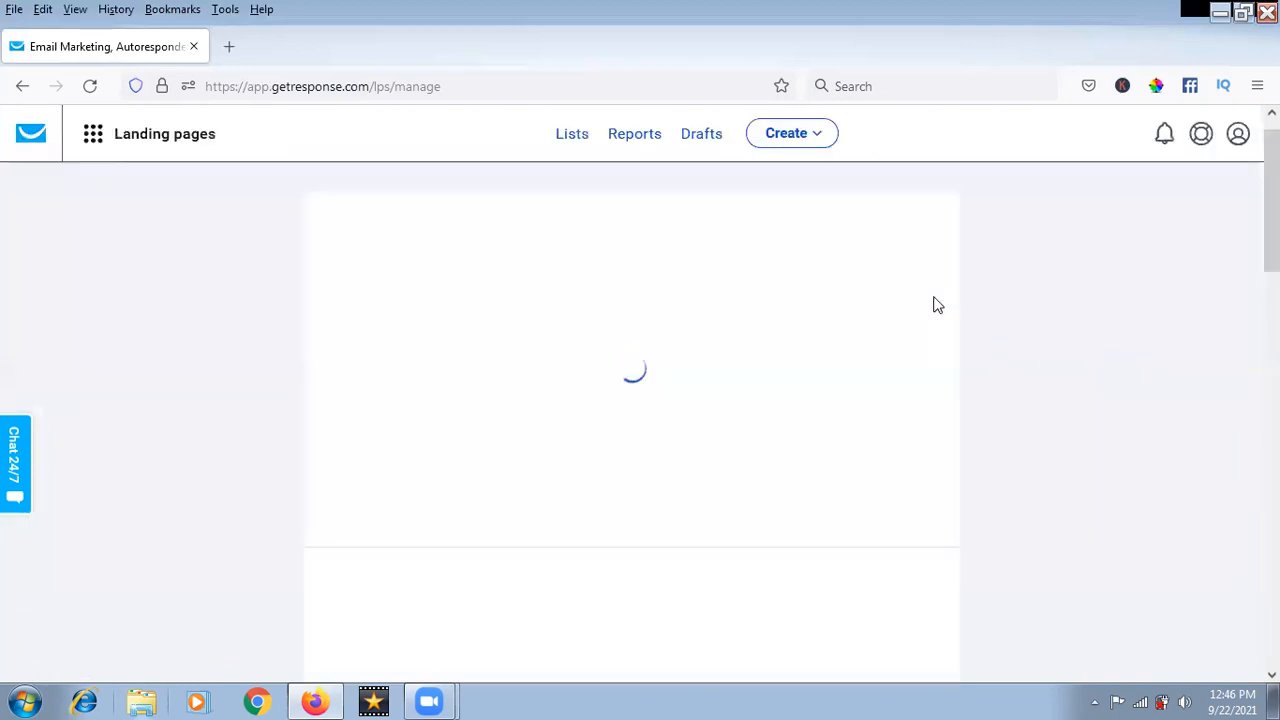
pyautogui.scroll(-3, 935, 305)
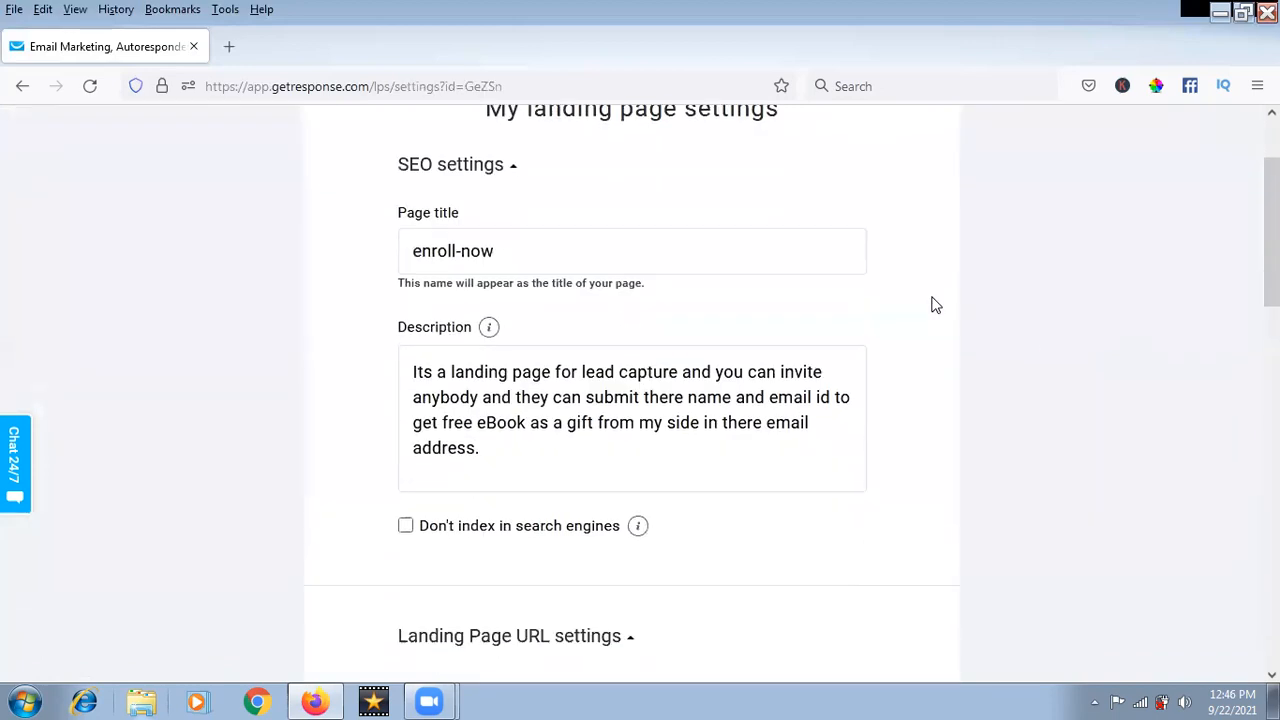
pyautogui.scroll(-2, 935, 305)
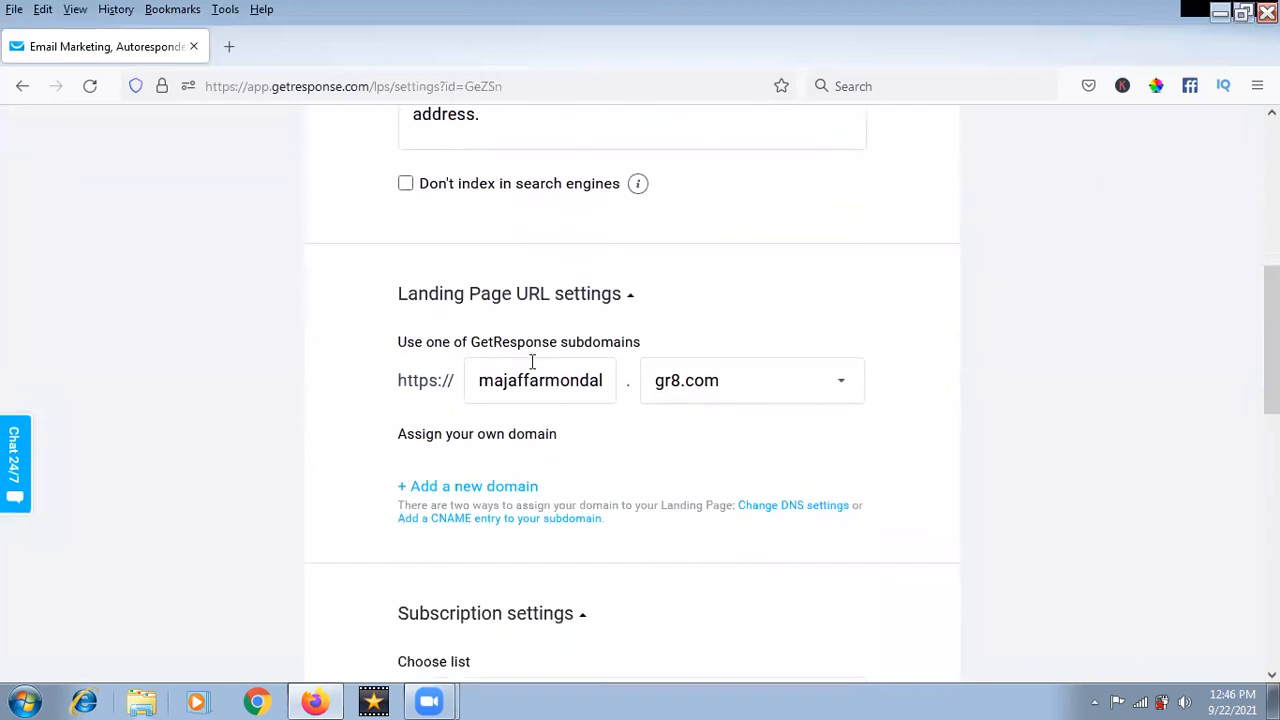
pyautogui.click(447, 488)
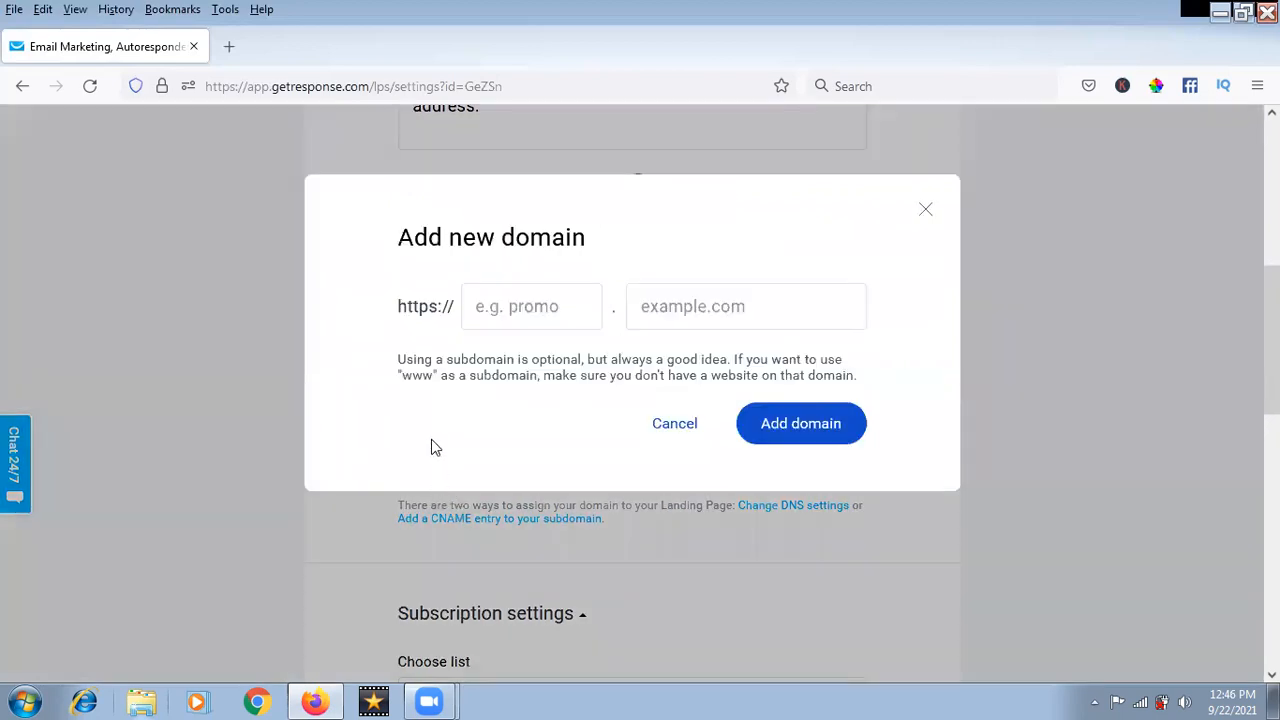
pyautogui.click(686, 425)
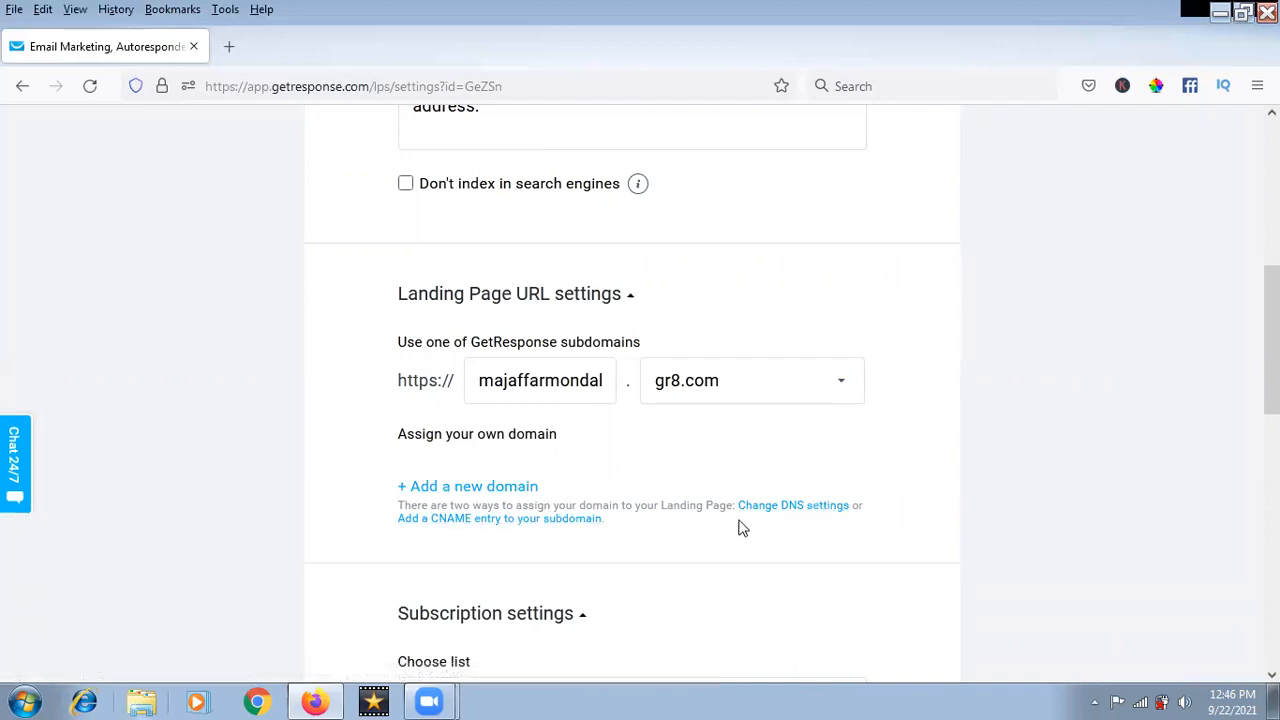
pyautogui.click(781, 507)
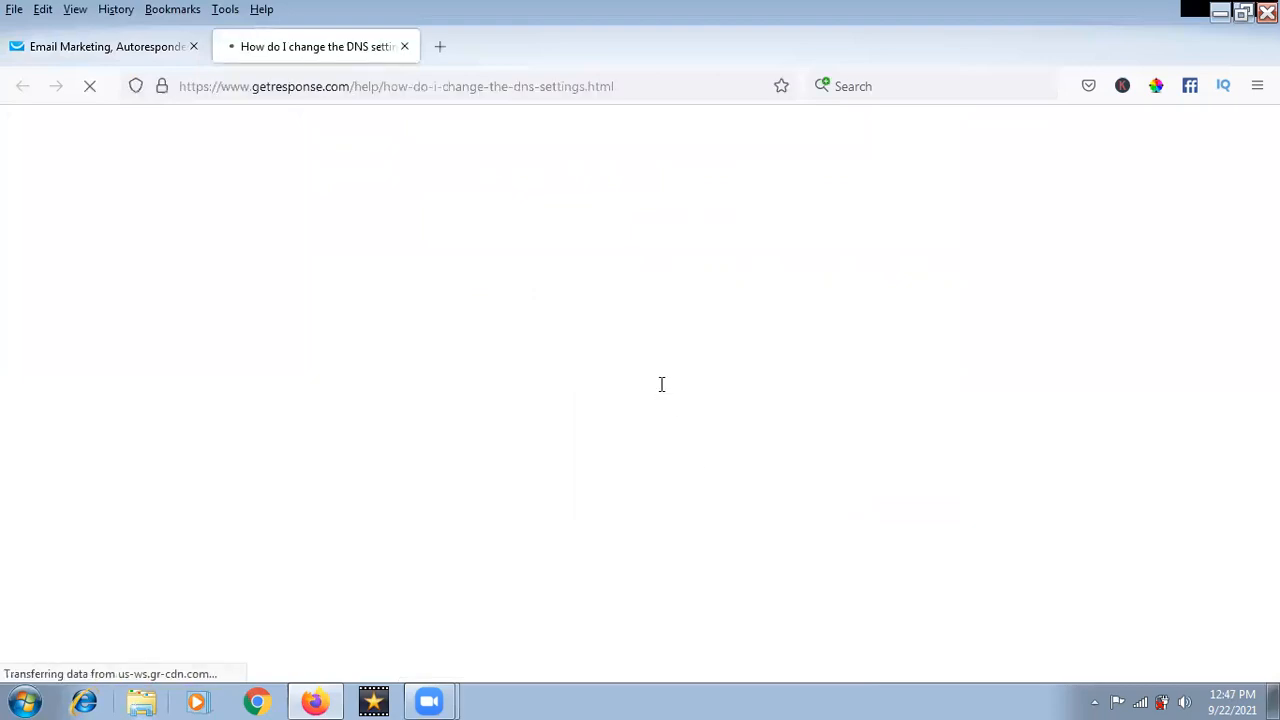
pyautogui.scroll(-4, 515, 300)
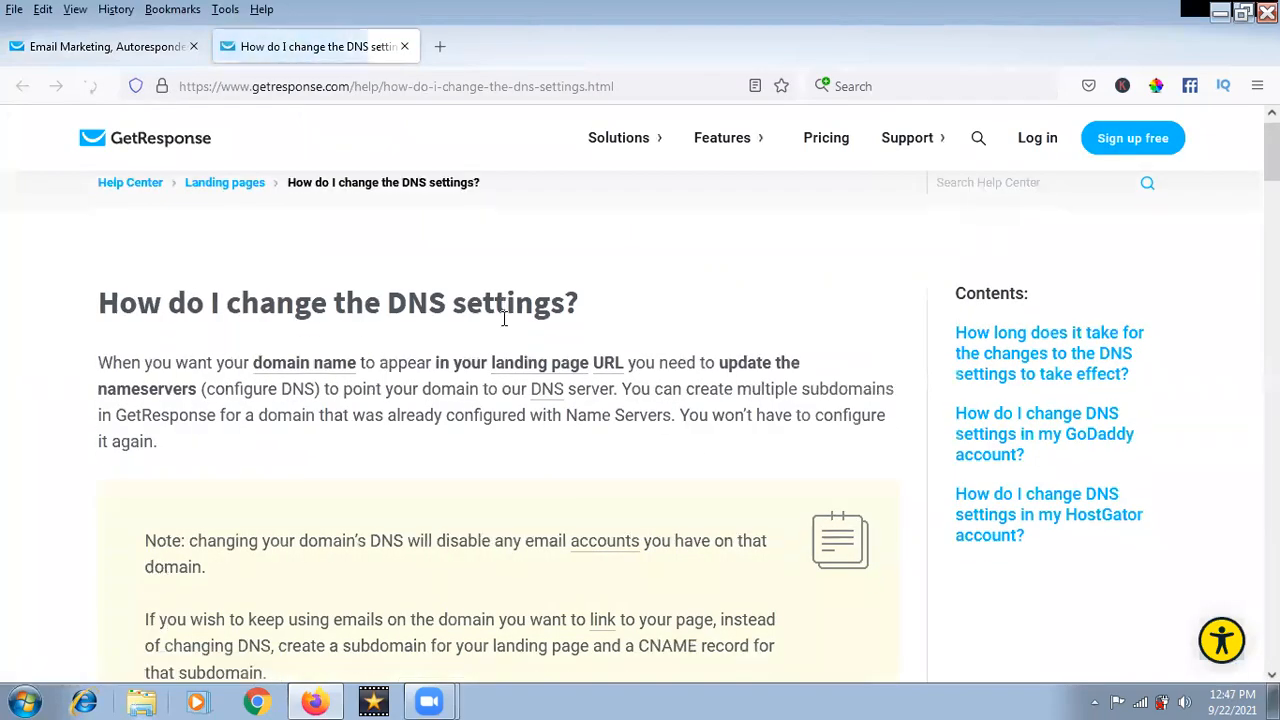
pyautogui.scroll(3, 494, 331)
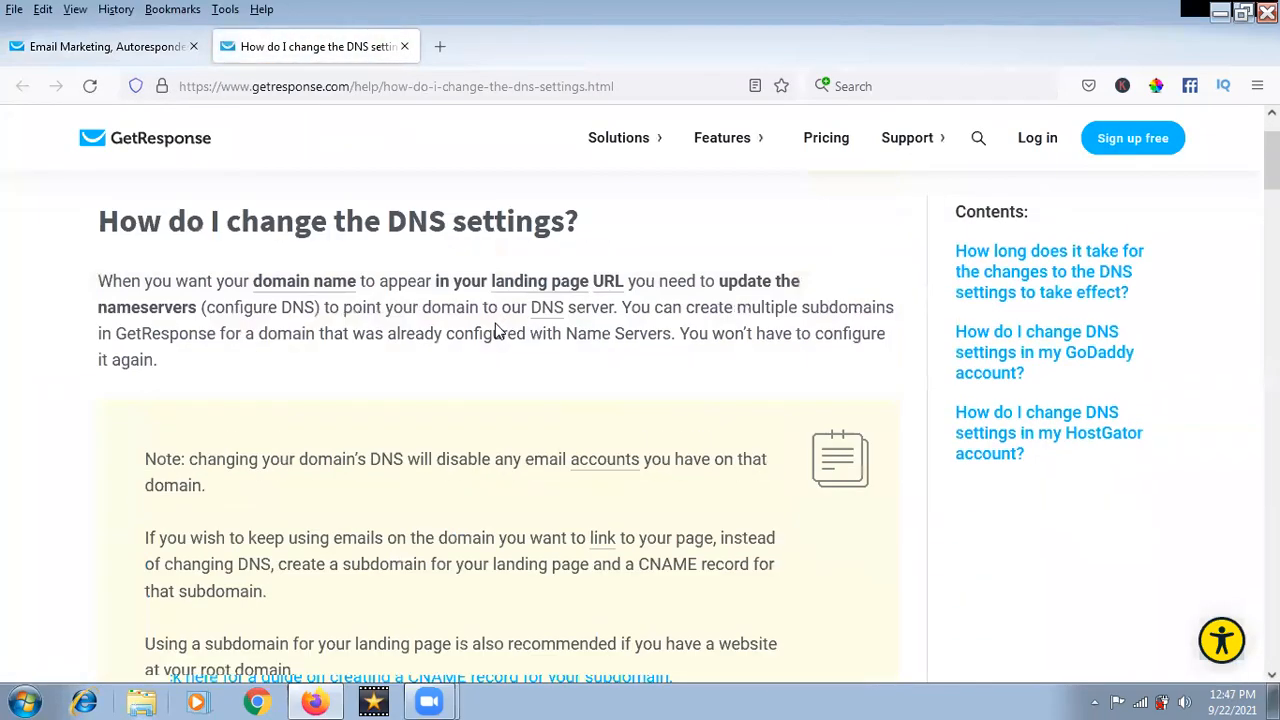
pyautogui.click(404, 46)
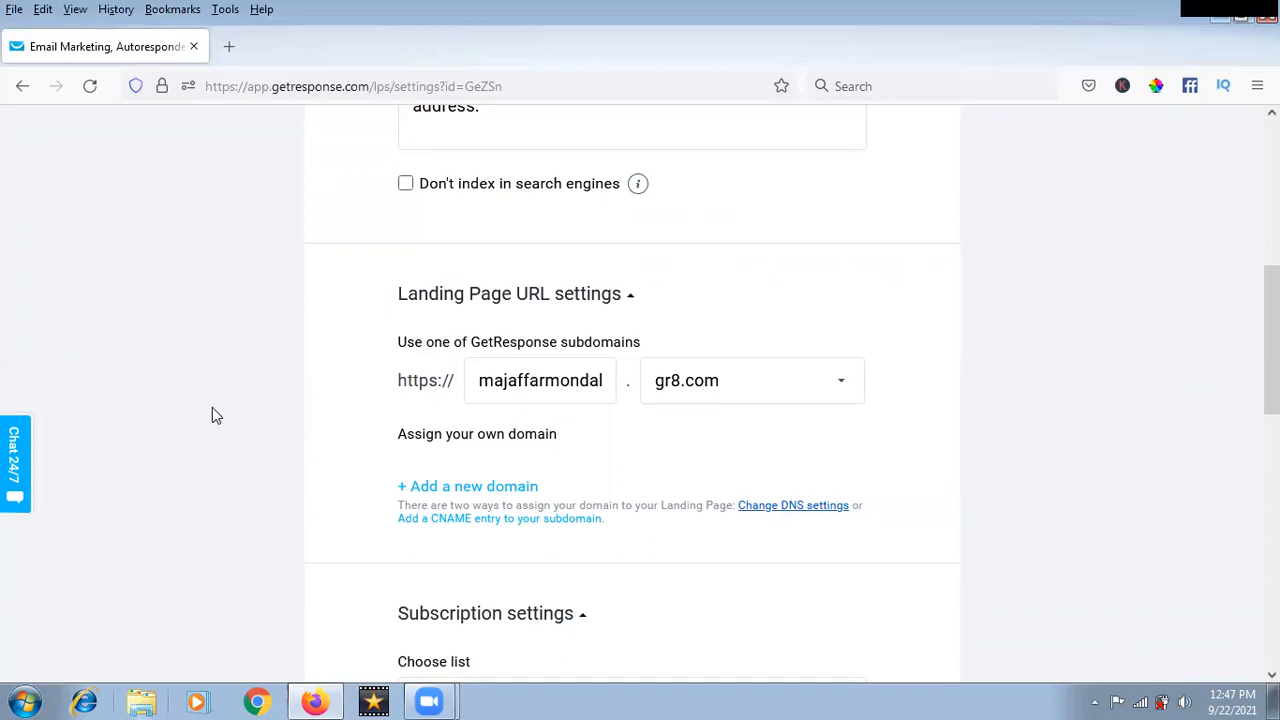
pyautogui.scroll(3, 212, 408)
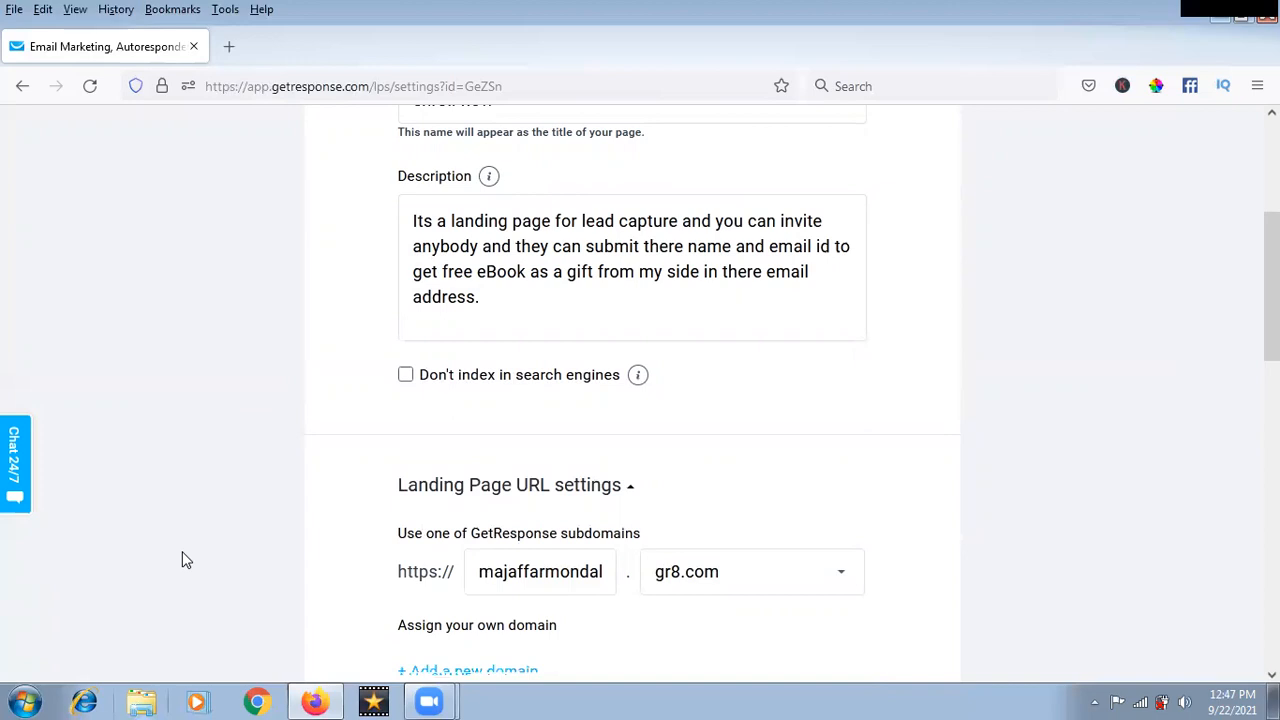
pyautogui.scroll(-5, 760, 511)
pyautogui.scroll(10, 760, 511)
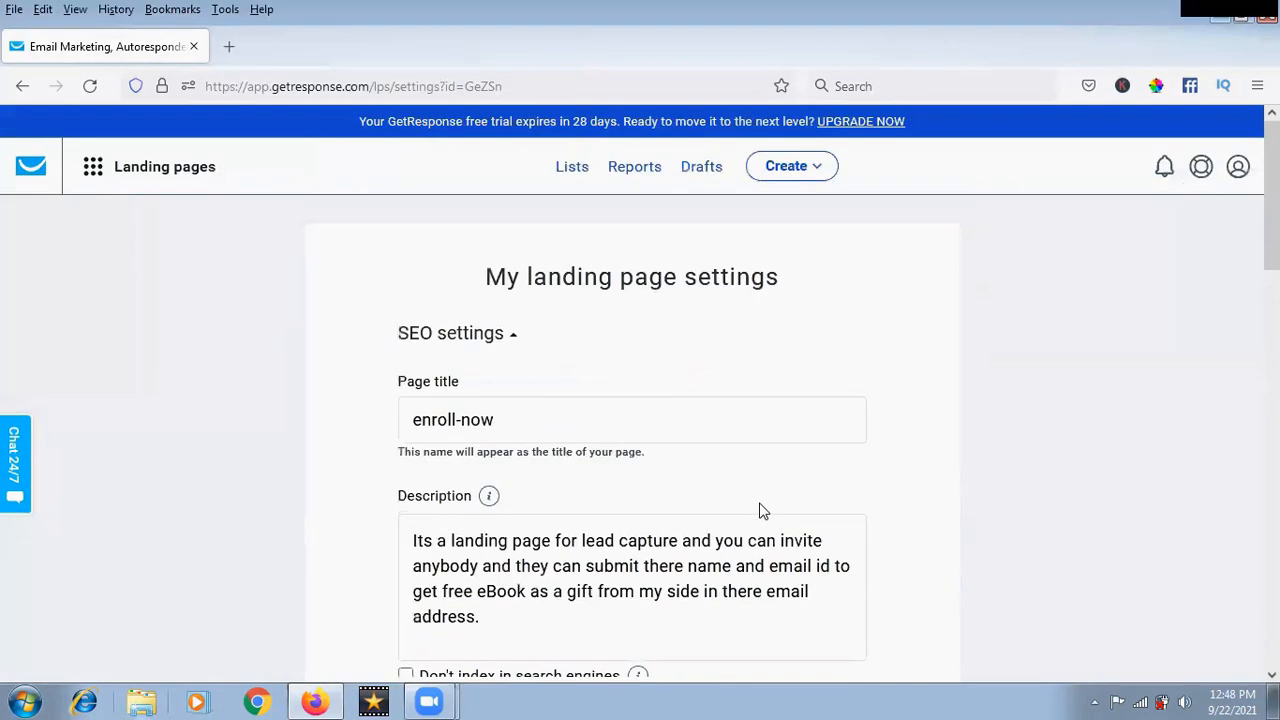